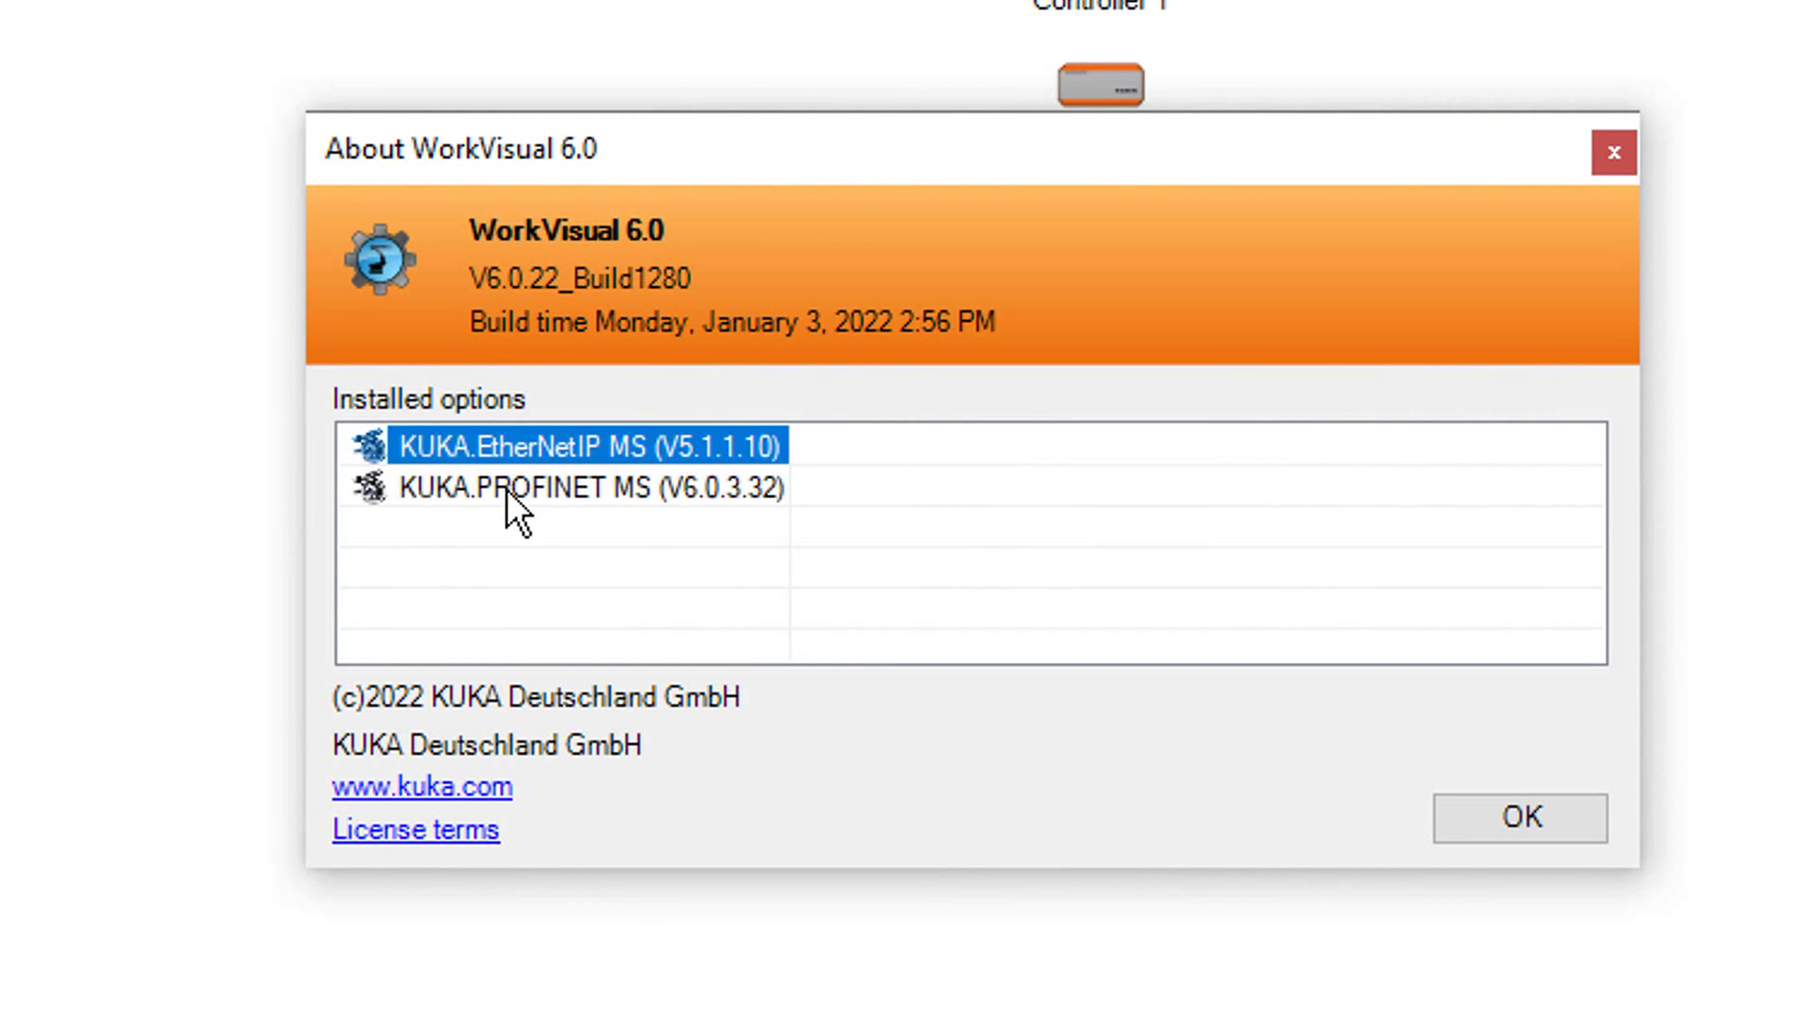
- Look over the installed option packages in the About dialog, then close it
{"action": "left_click", "coordinate": [507, 488]}
{"action": "left_click", "coordinate": [508, 446]}
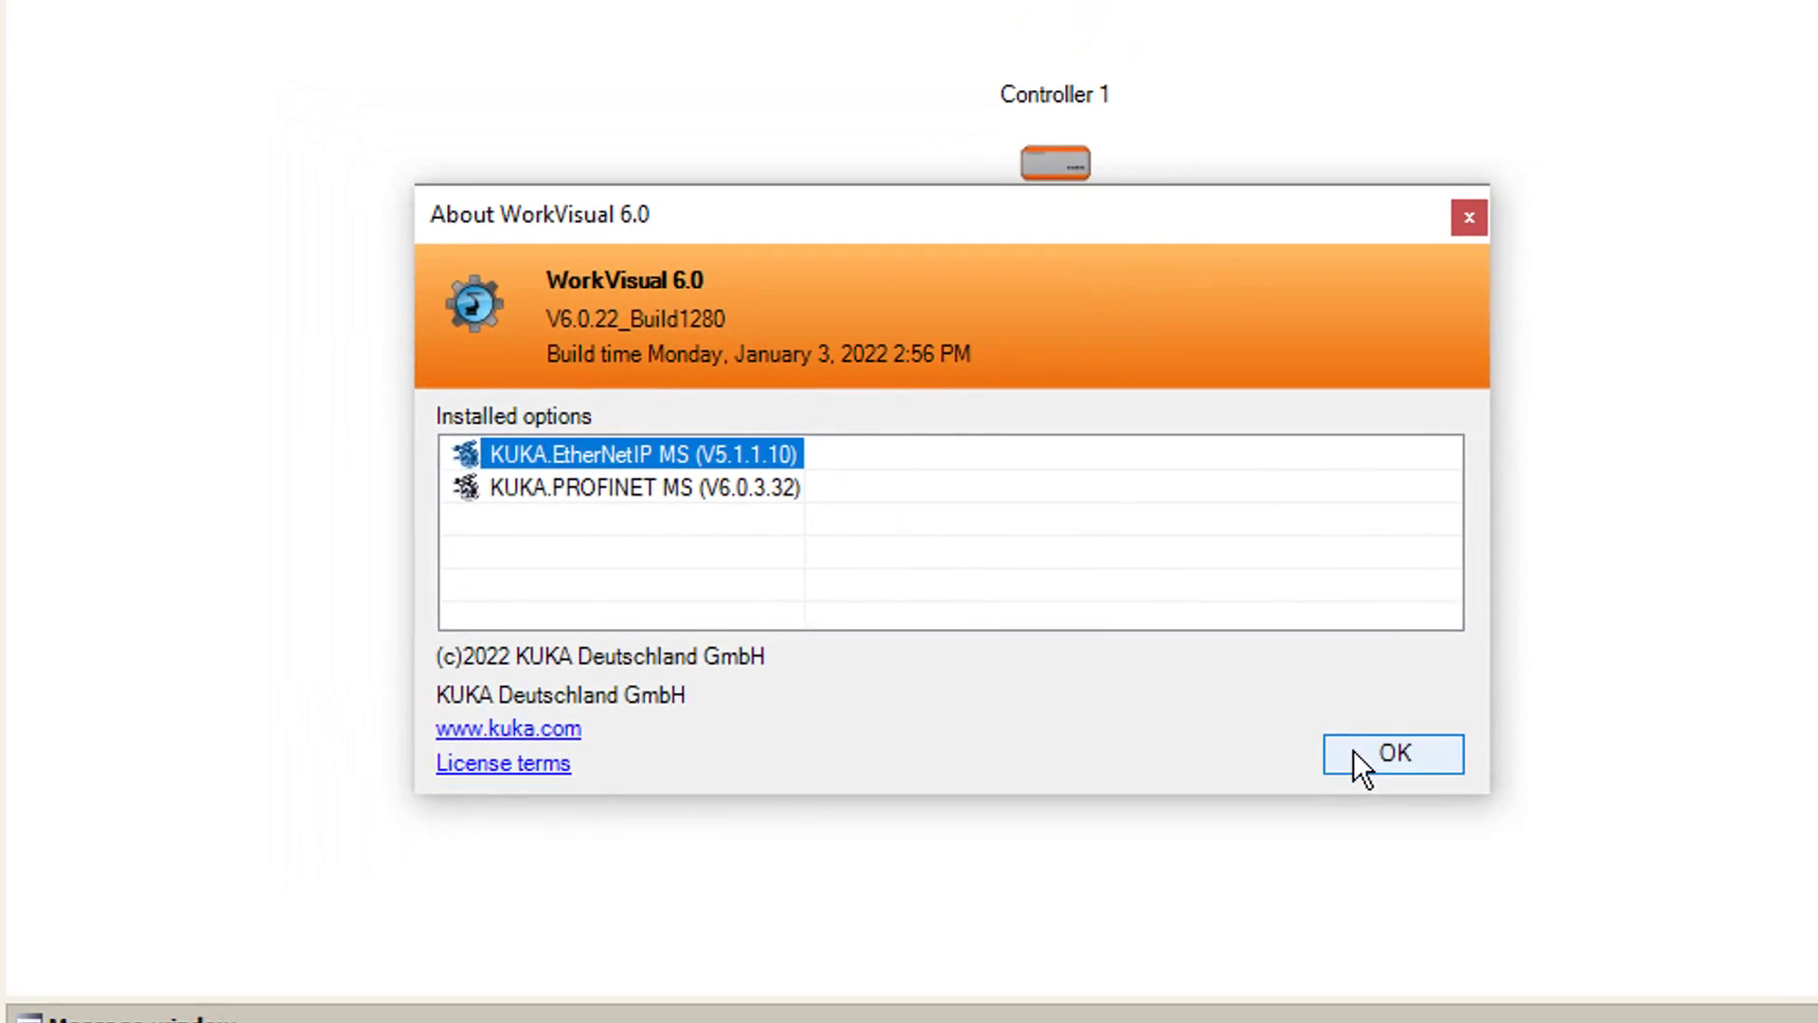
{"action": "left_click", "coordinate": [1477, 814]}
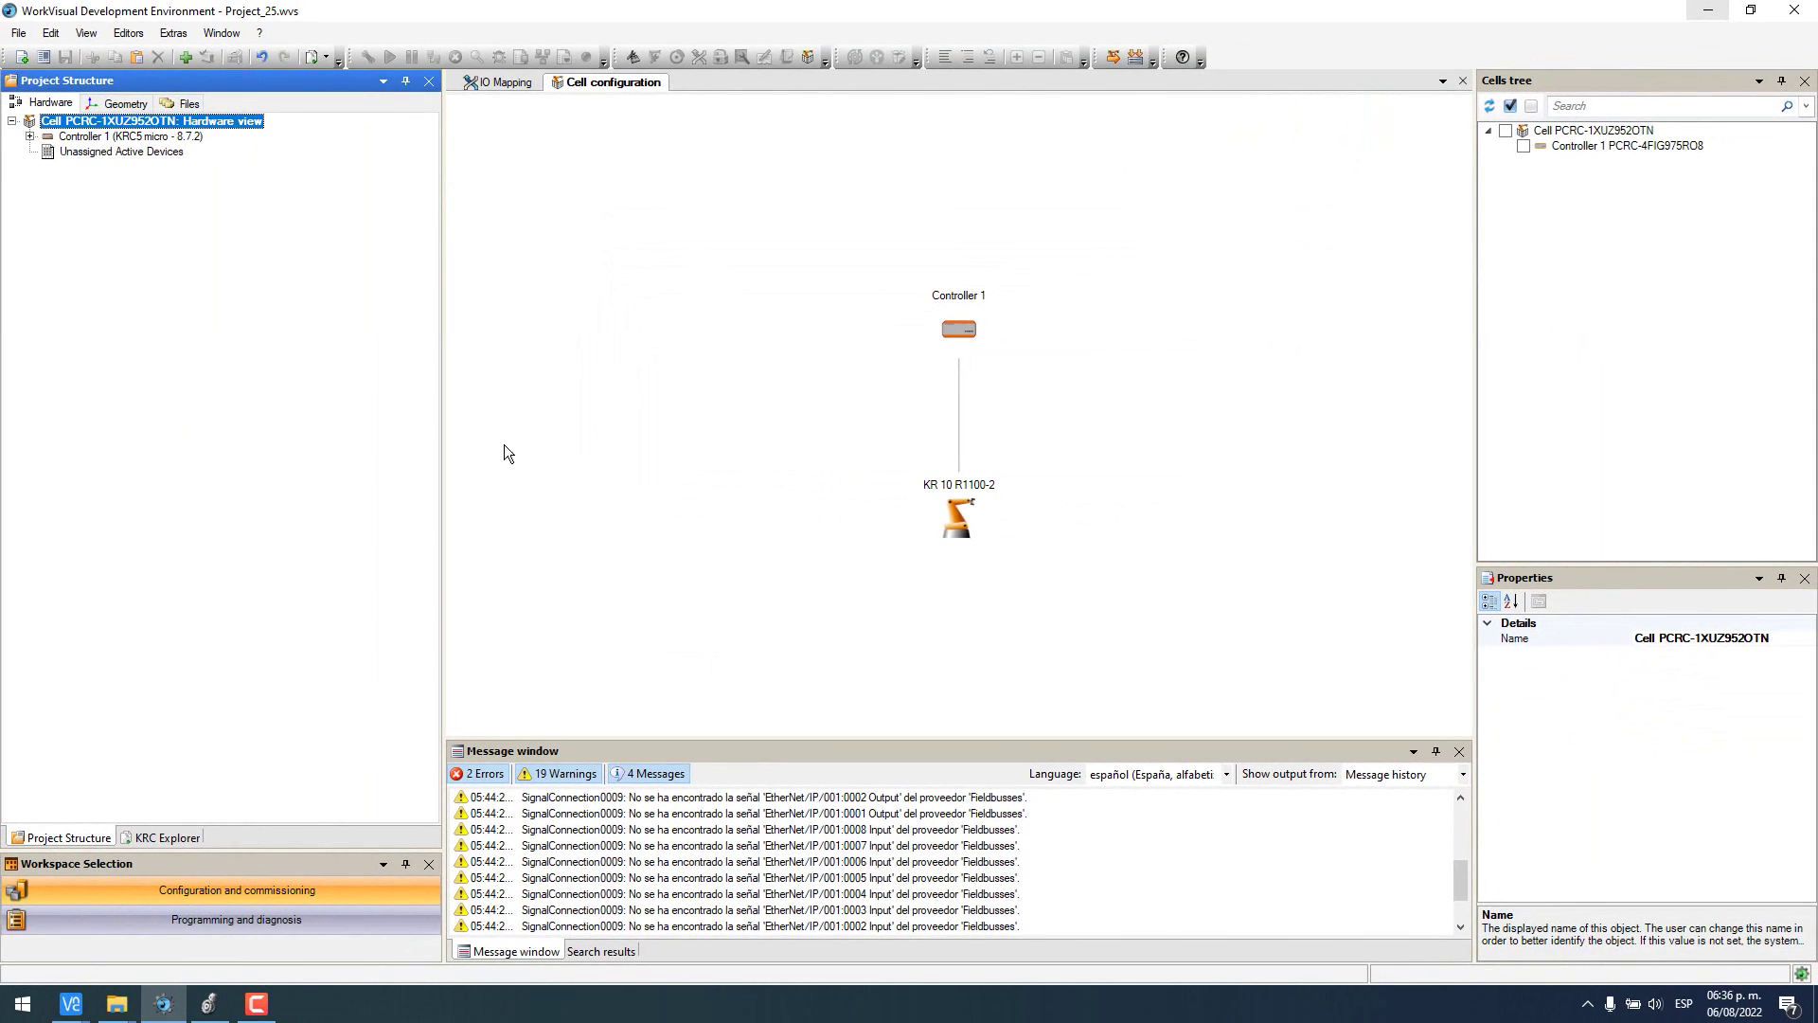
- Make Controller 1 the active controller in the Project Structure
{"action": "right_click", "coordinate": [145, 122]}
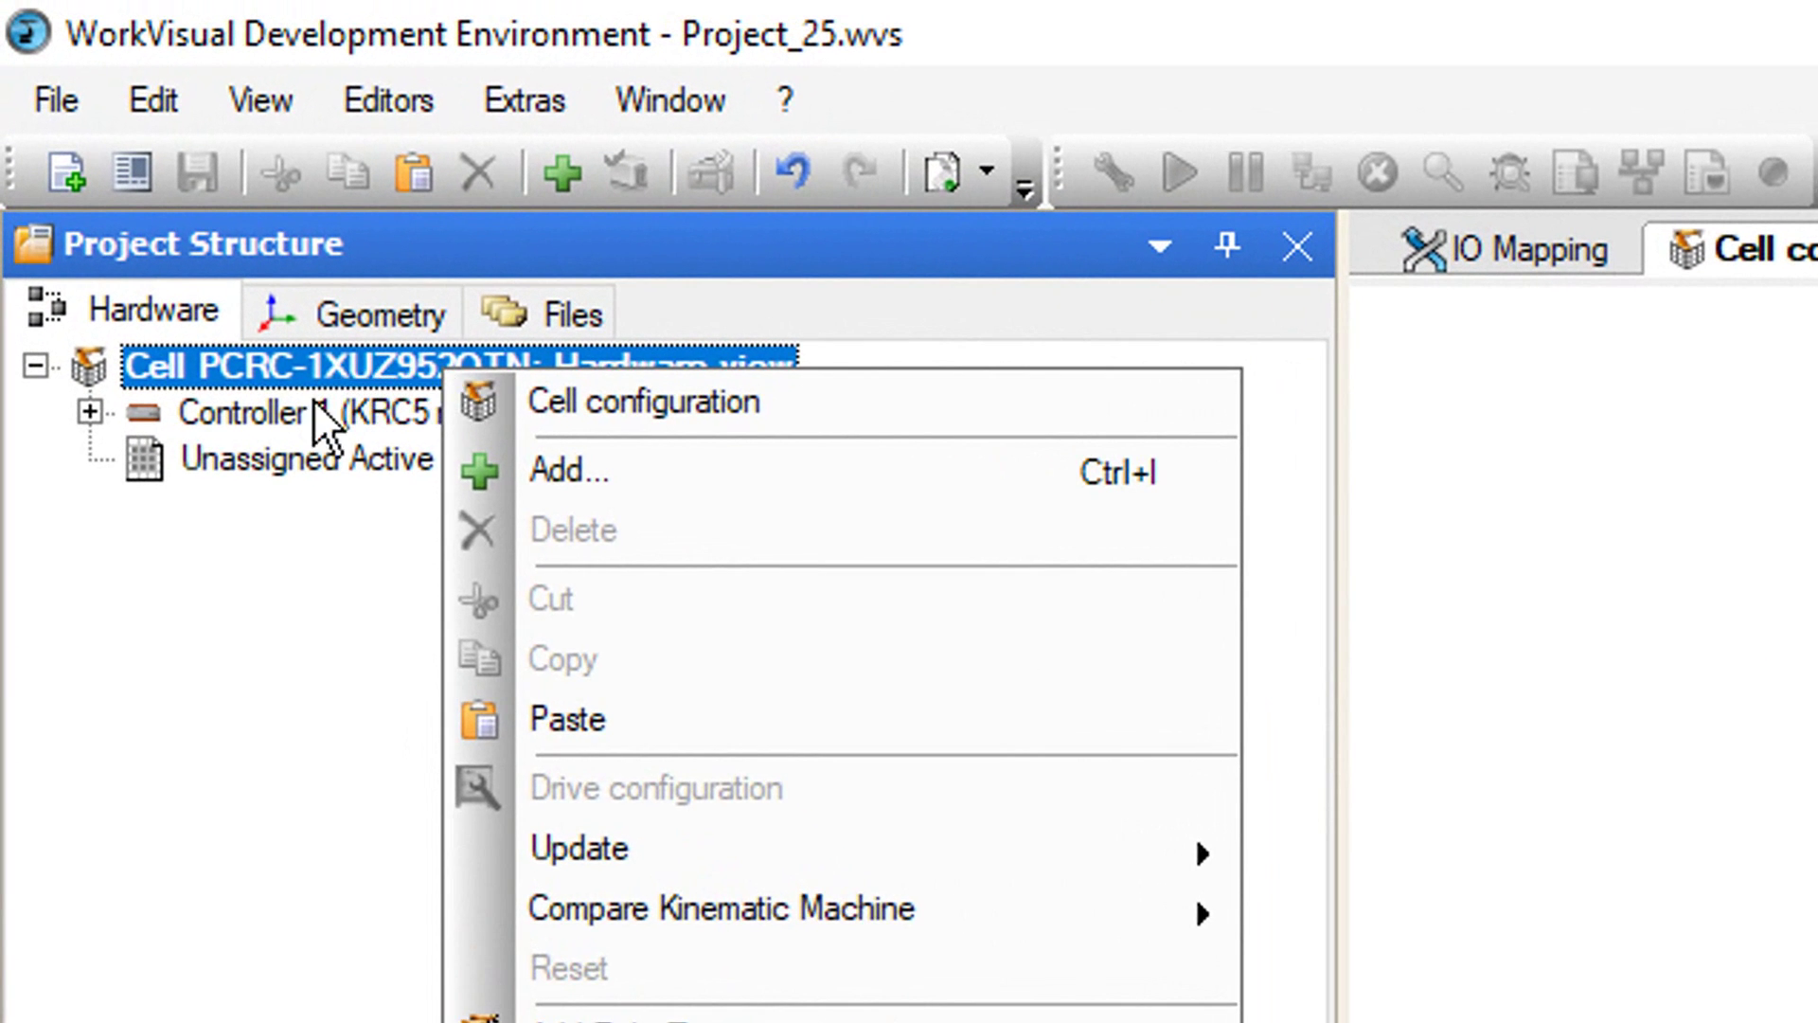
{"action": "left_click", "coordinate": [118, 153]}
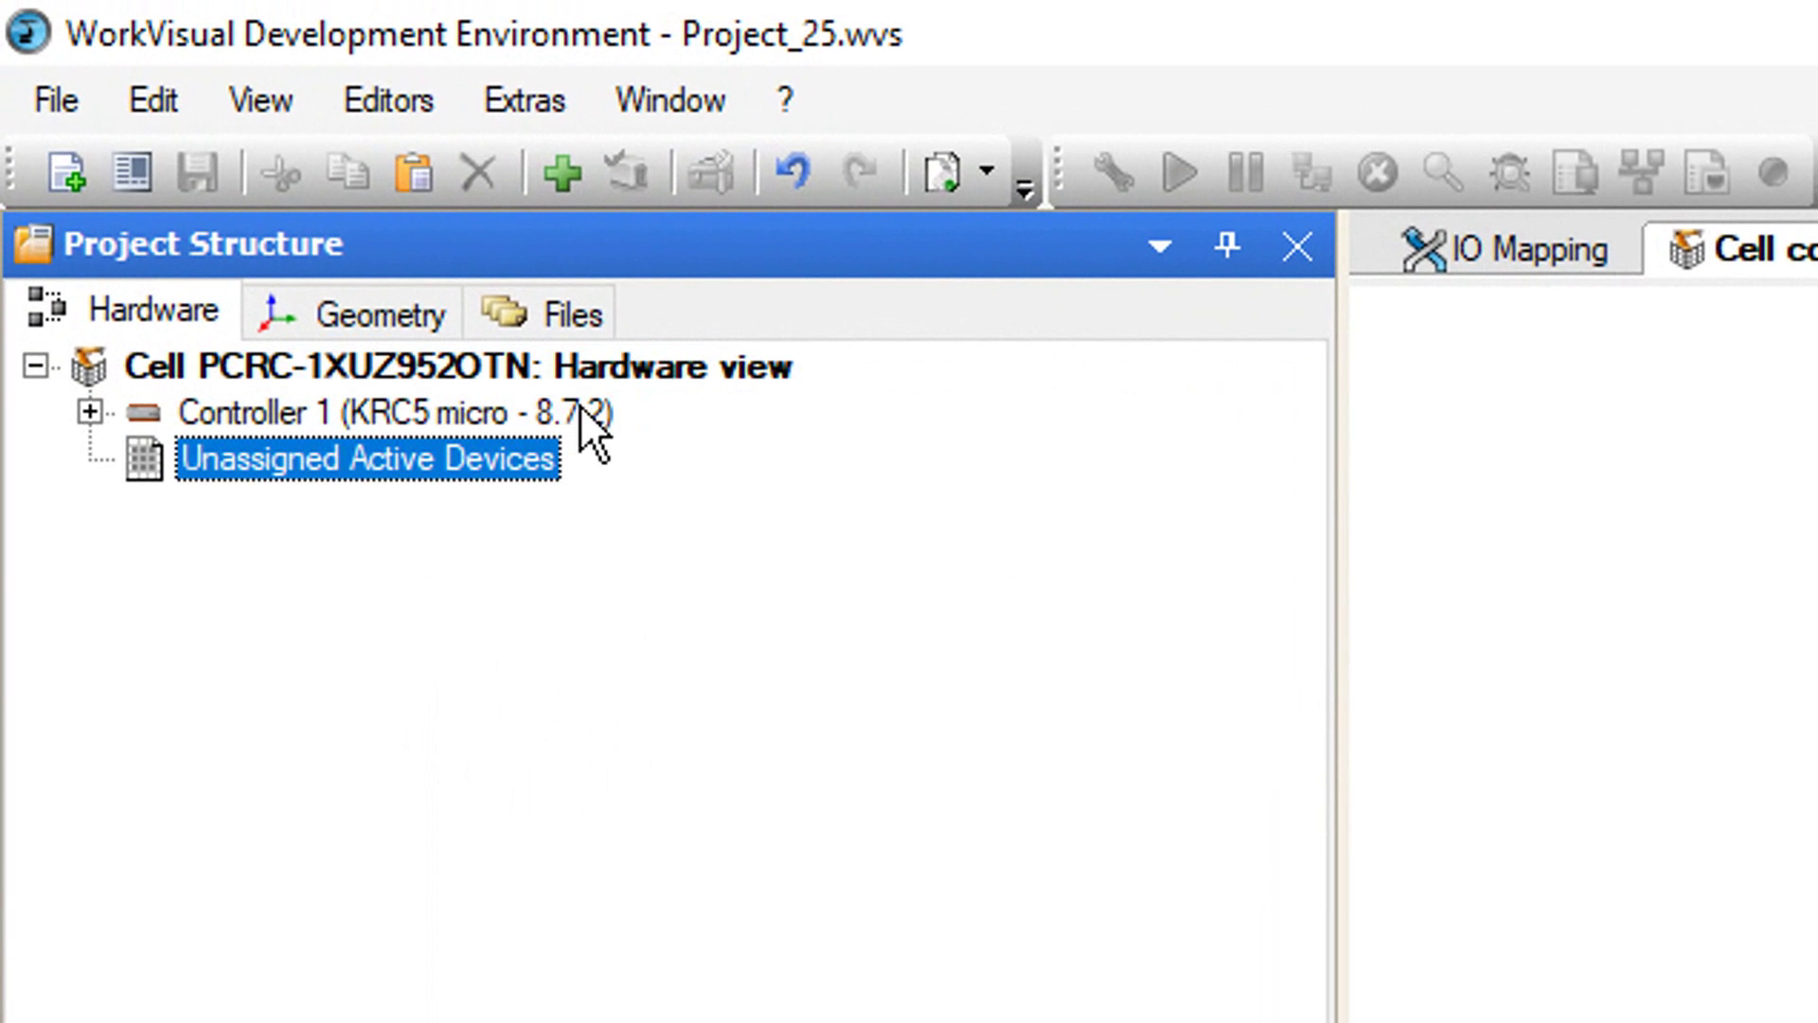
{"action": "left_click", "coordinate": [549, 413]}
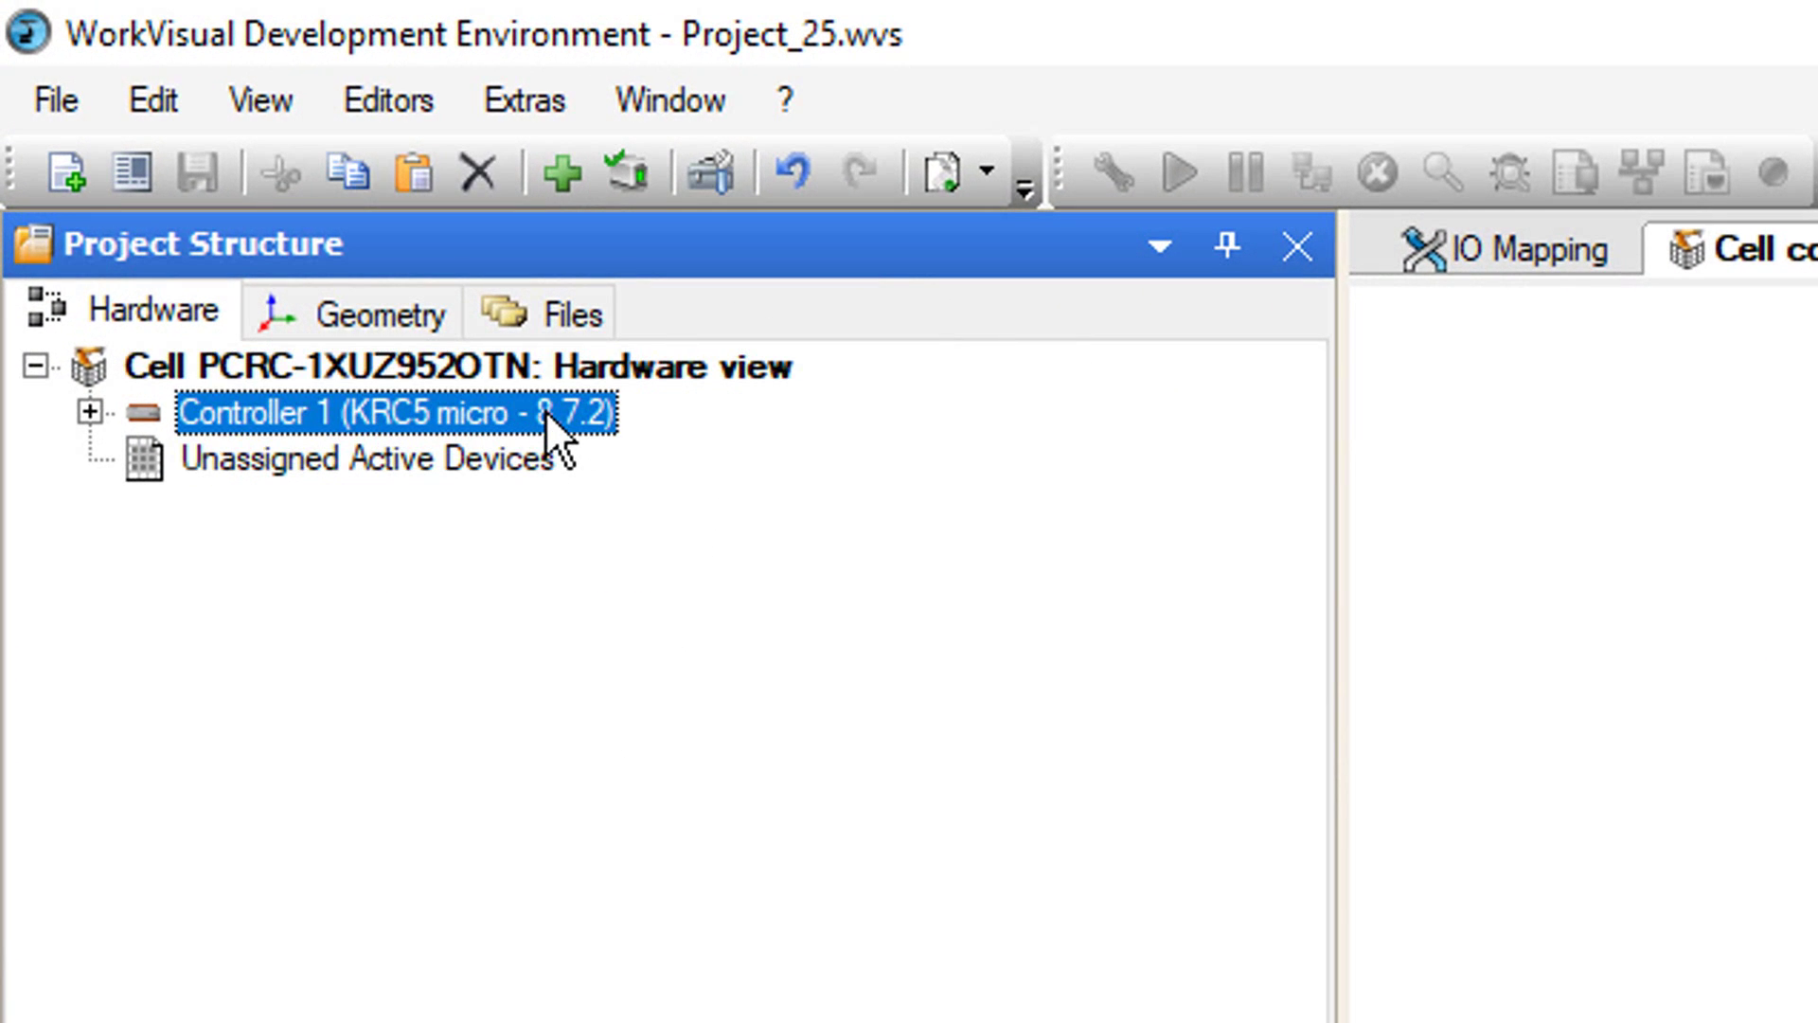
{"action": "right_click", "coordinate": [546, 411]}
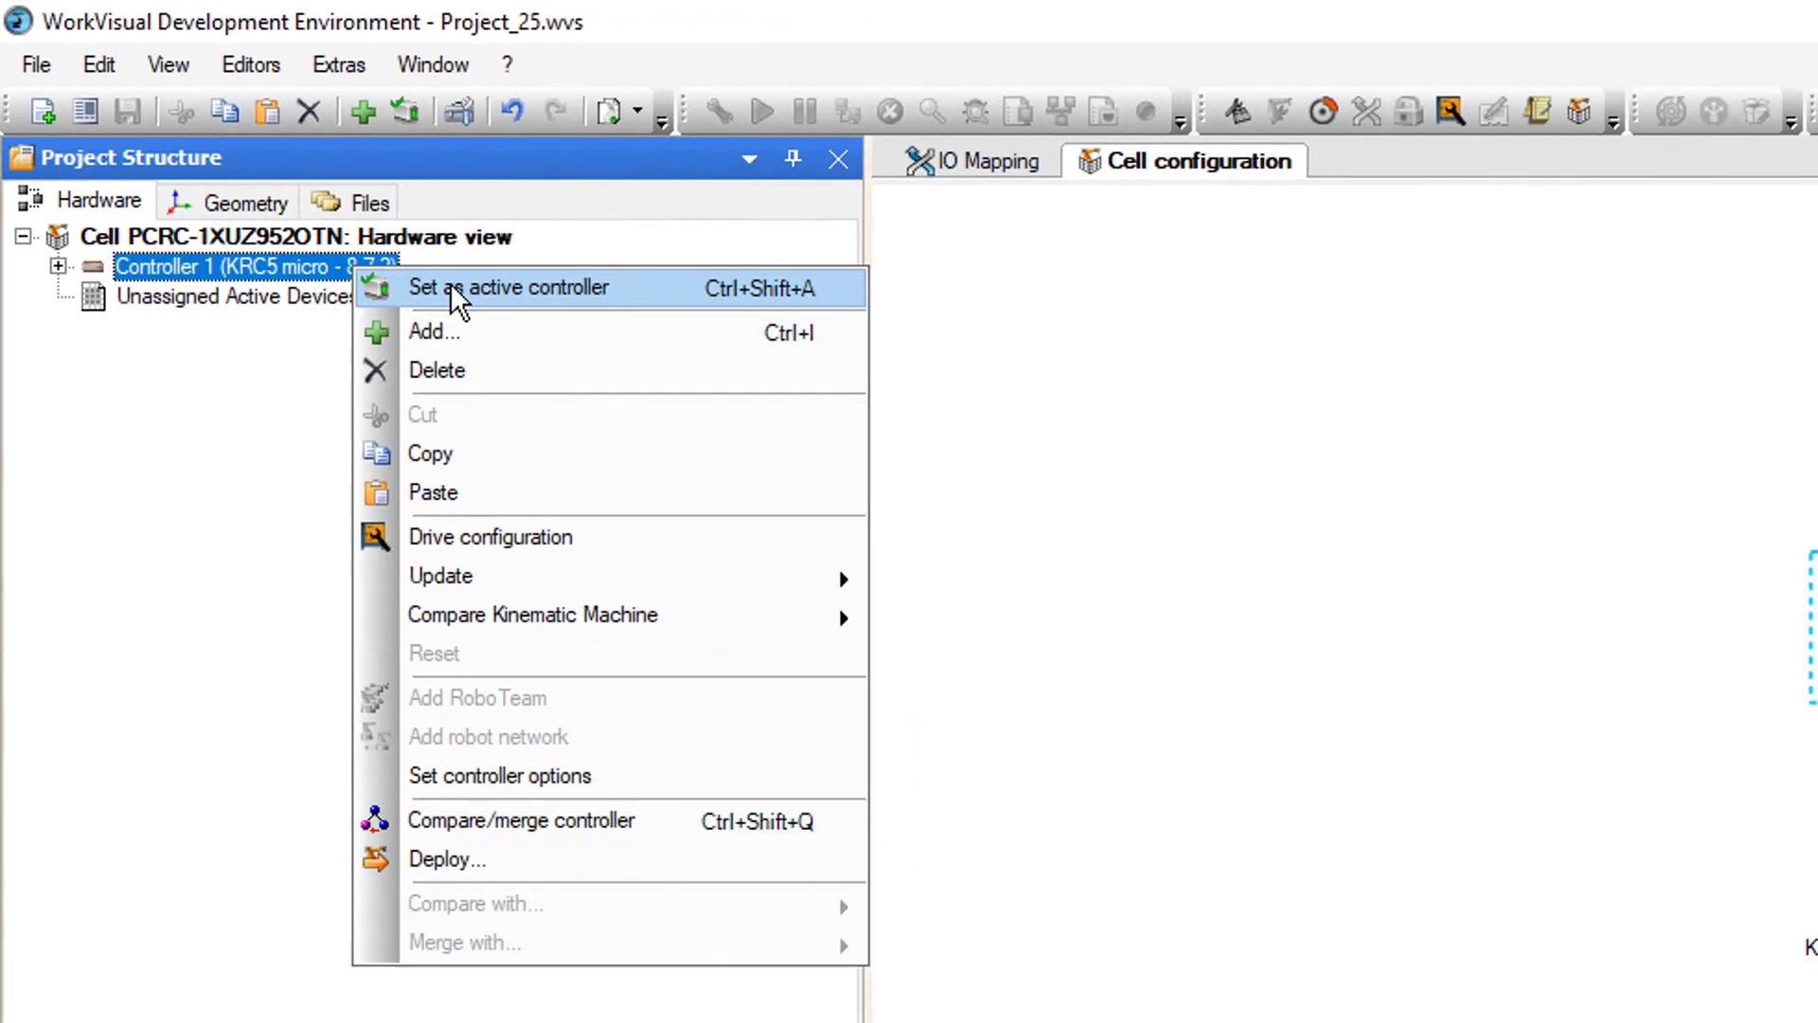
{"action": "left_click", "coordinate": [451, 284]}
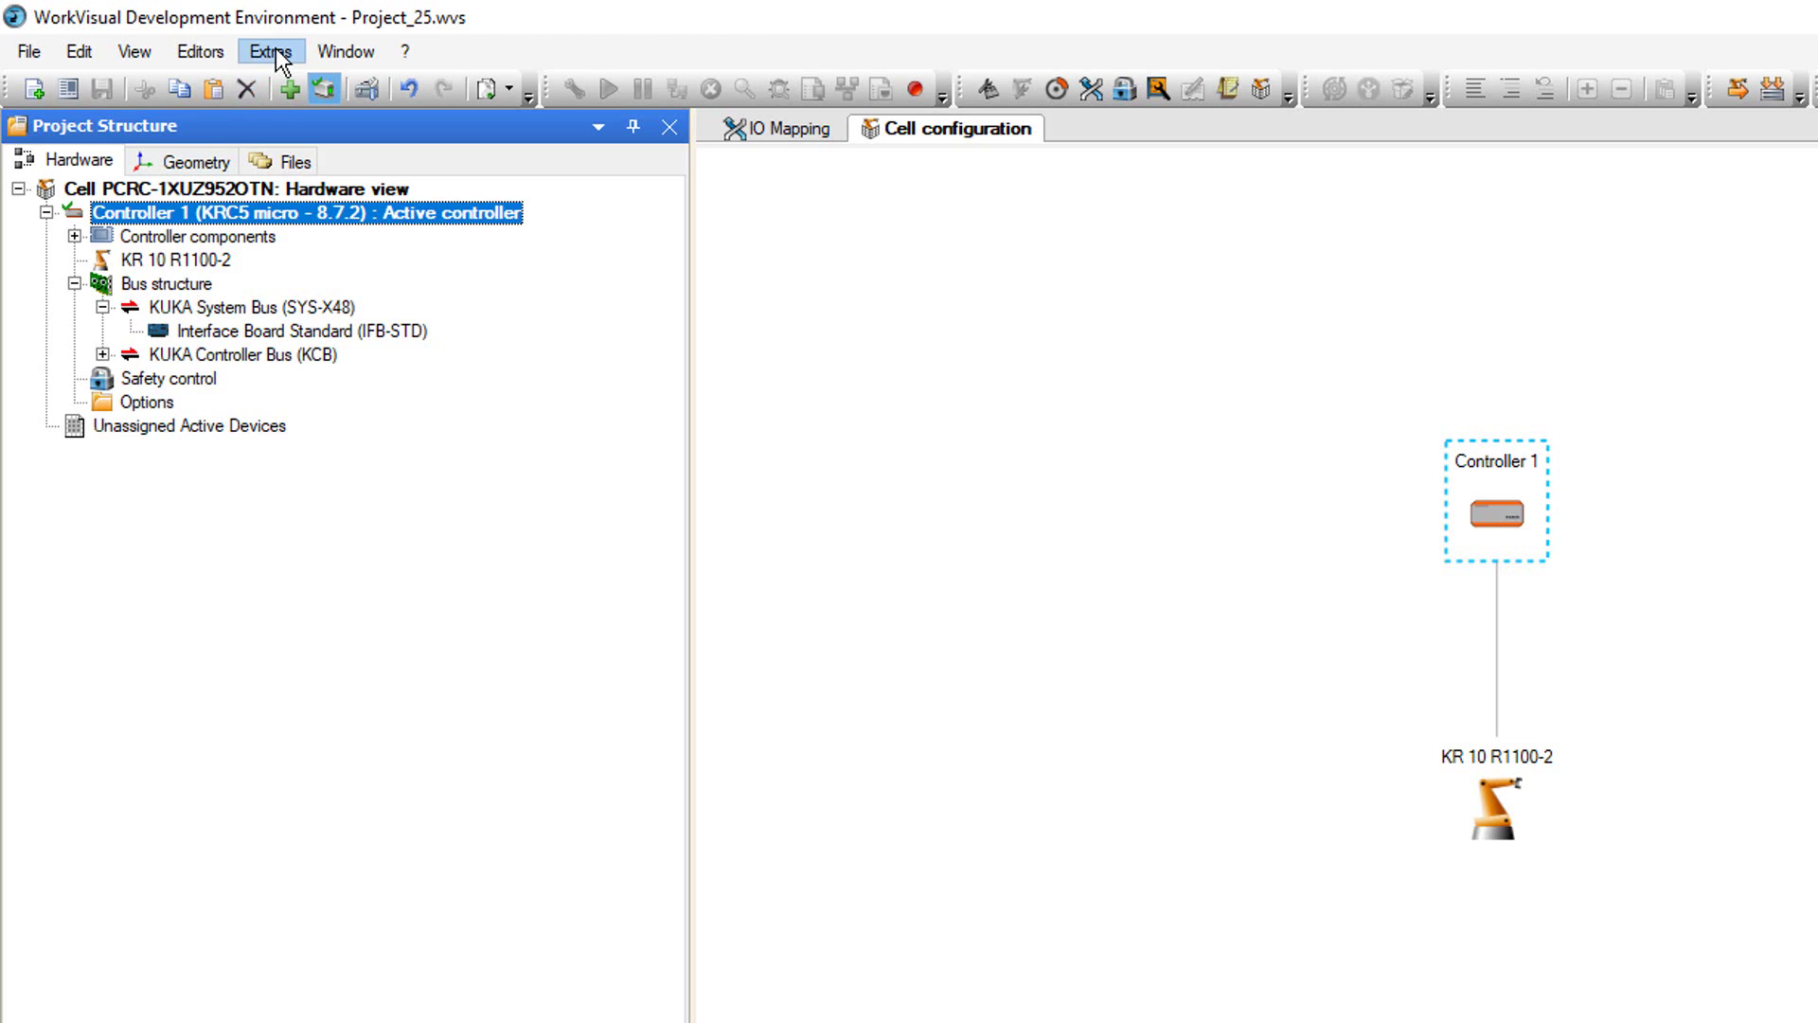
- Start adding an EtherNet/IP bus to the bus structure, then cancel it
{"action": "right_click", "coordinate": [194, 284]}
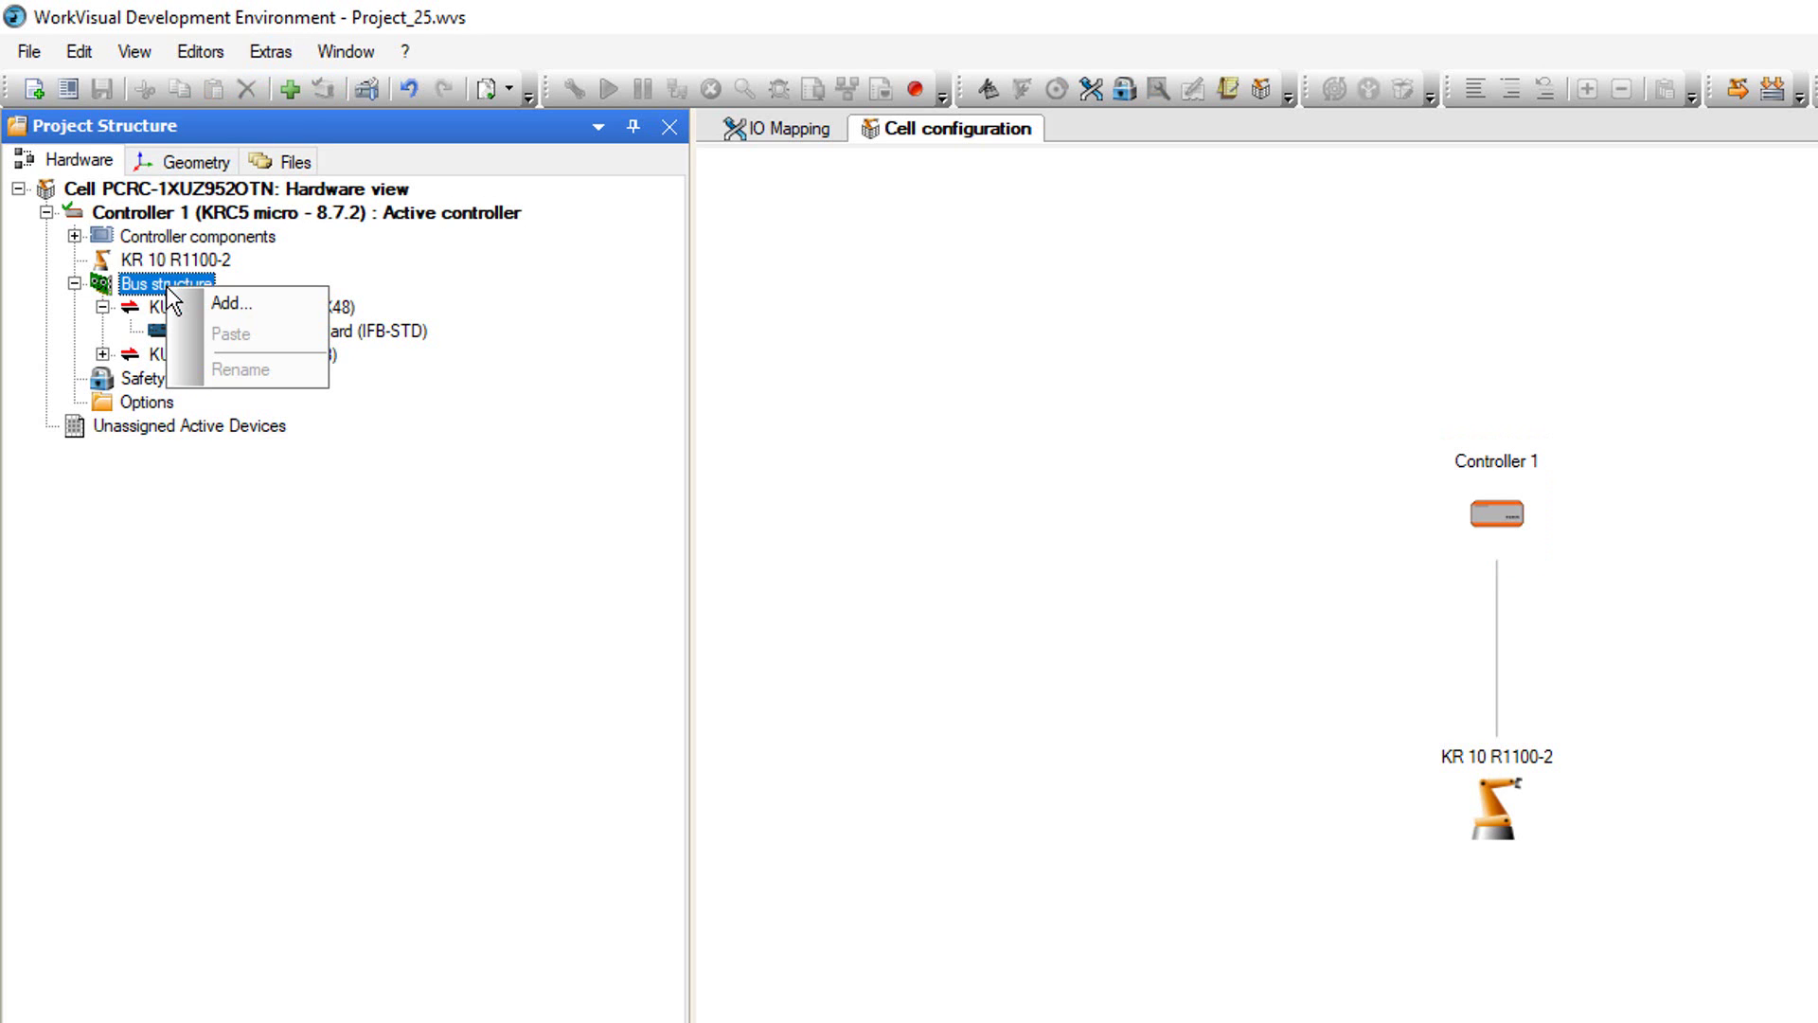
{"action": "left_click", "coordinate": [224, 301]}
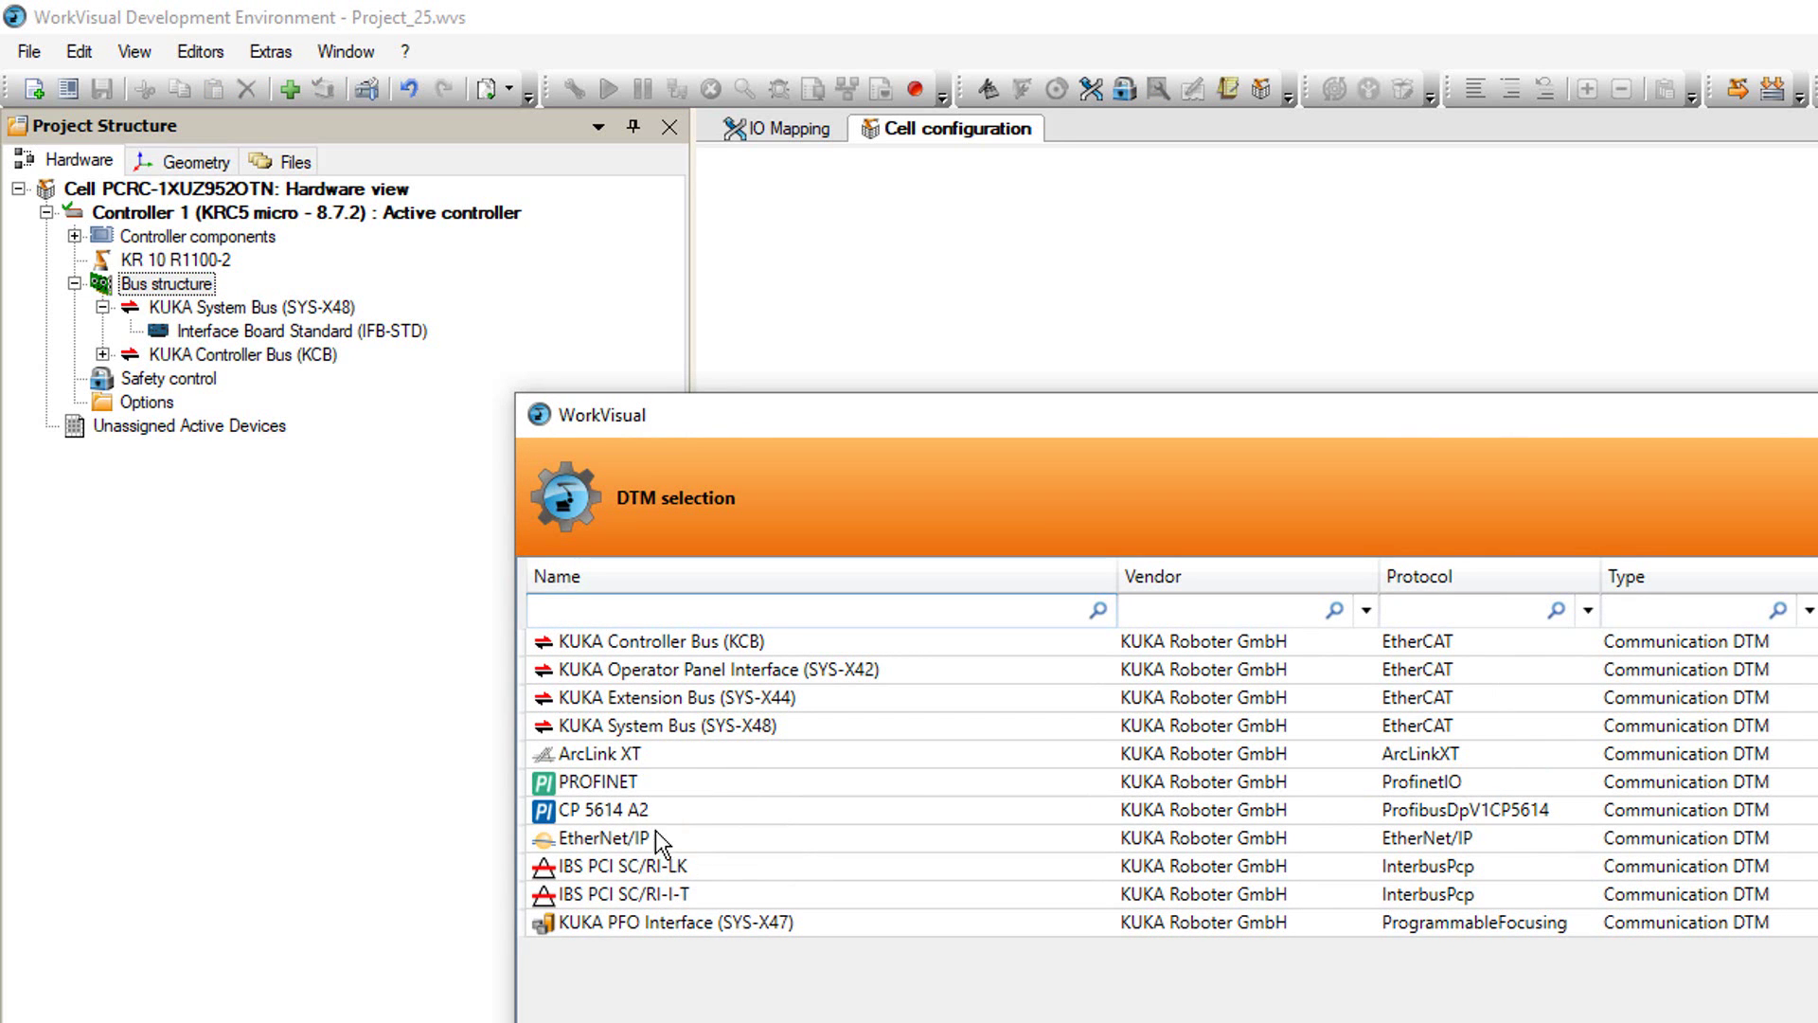
{"action": "left_click", "coordinate": [631, 839]}
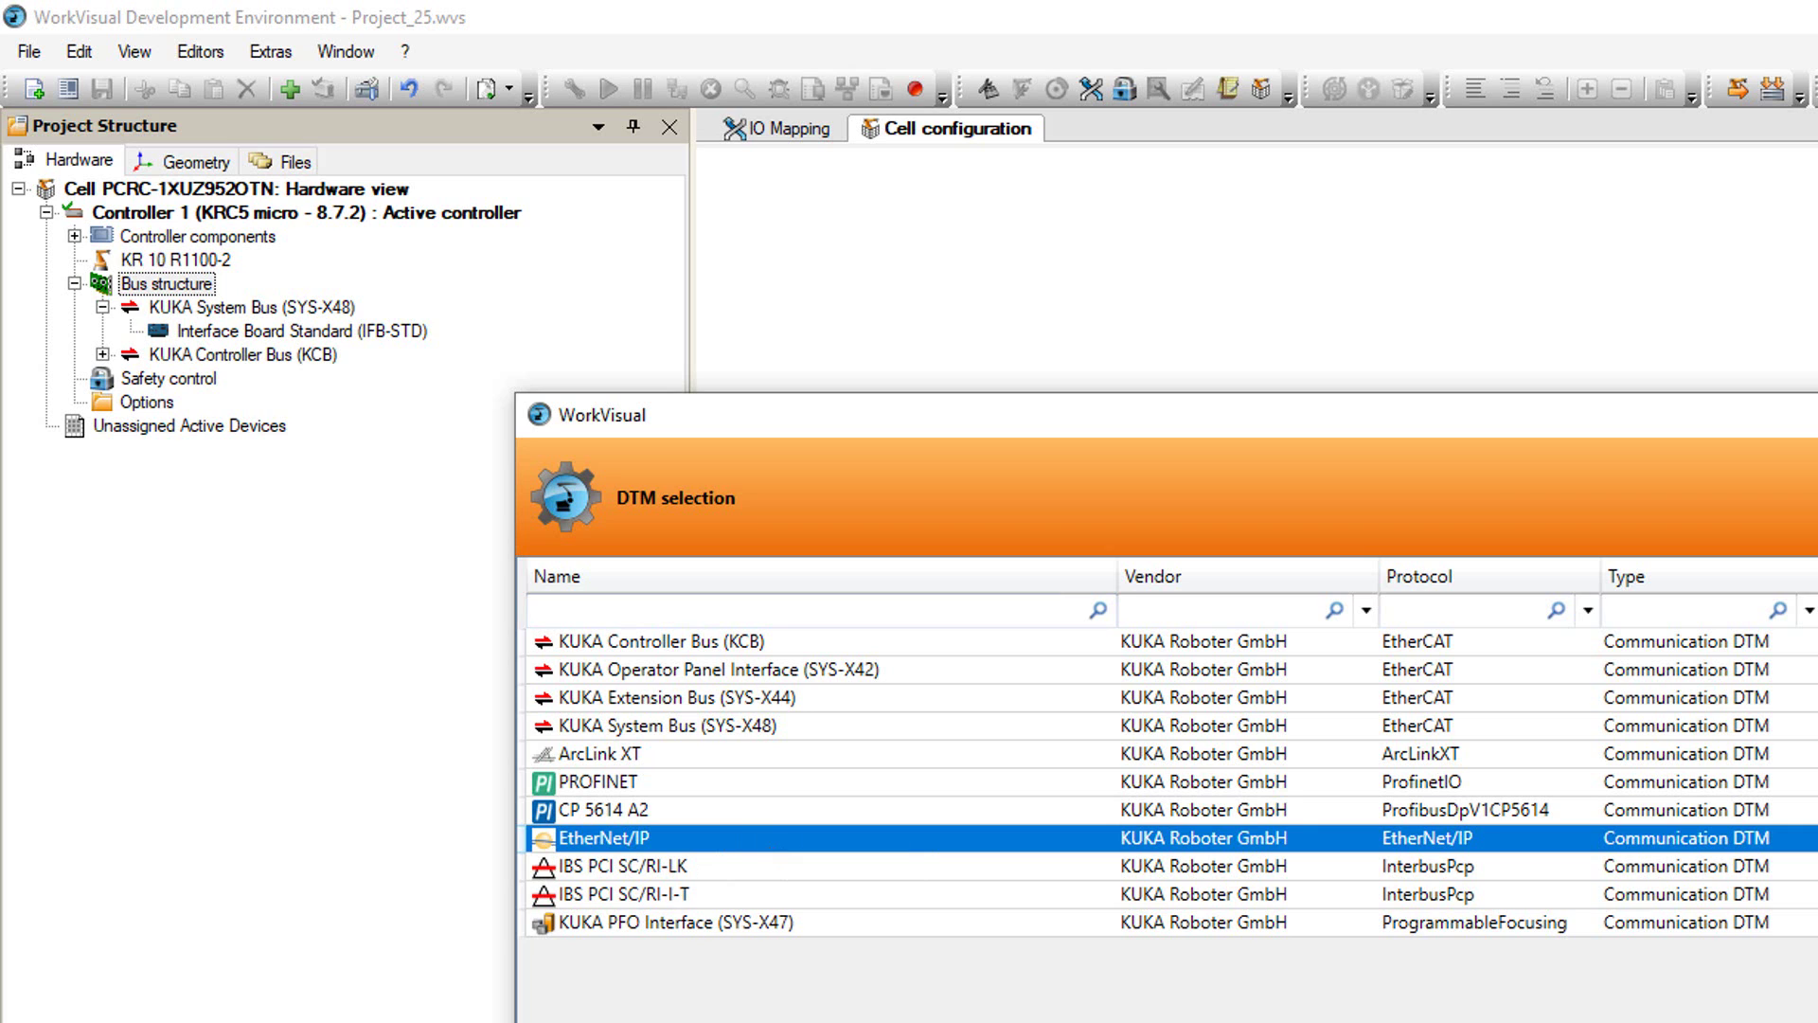
{"action": "key", "text": "Return"}
{"action": "left_click", "coordinate": [273, 58]}
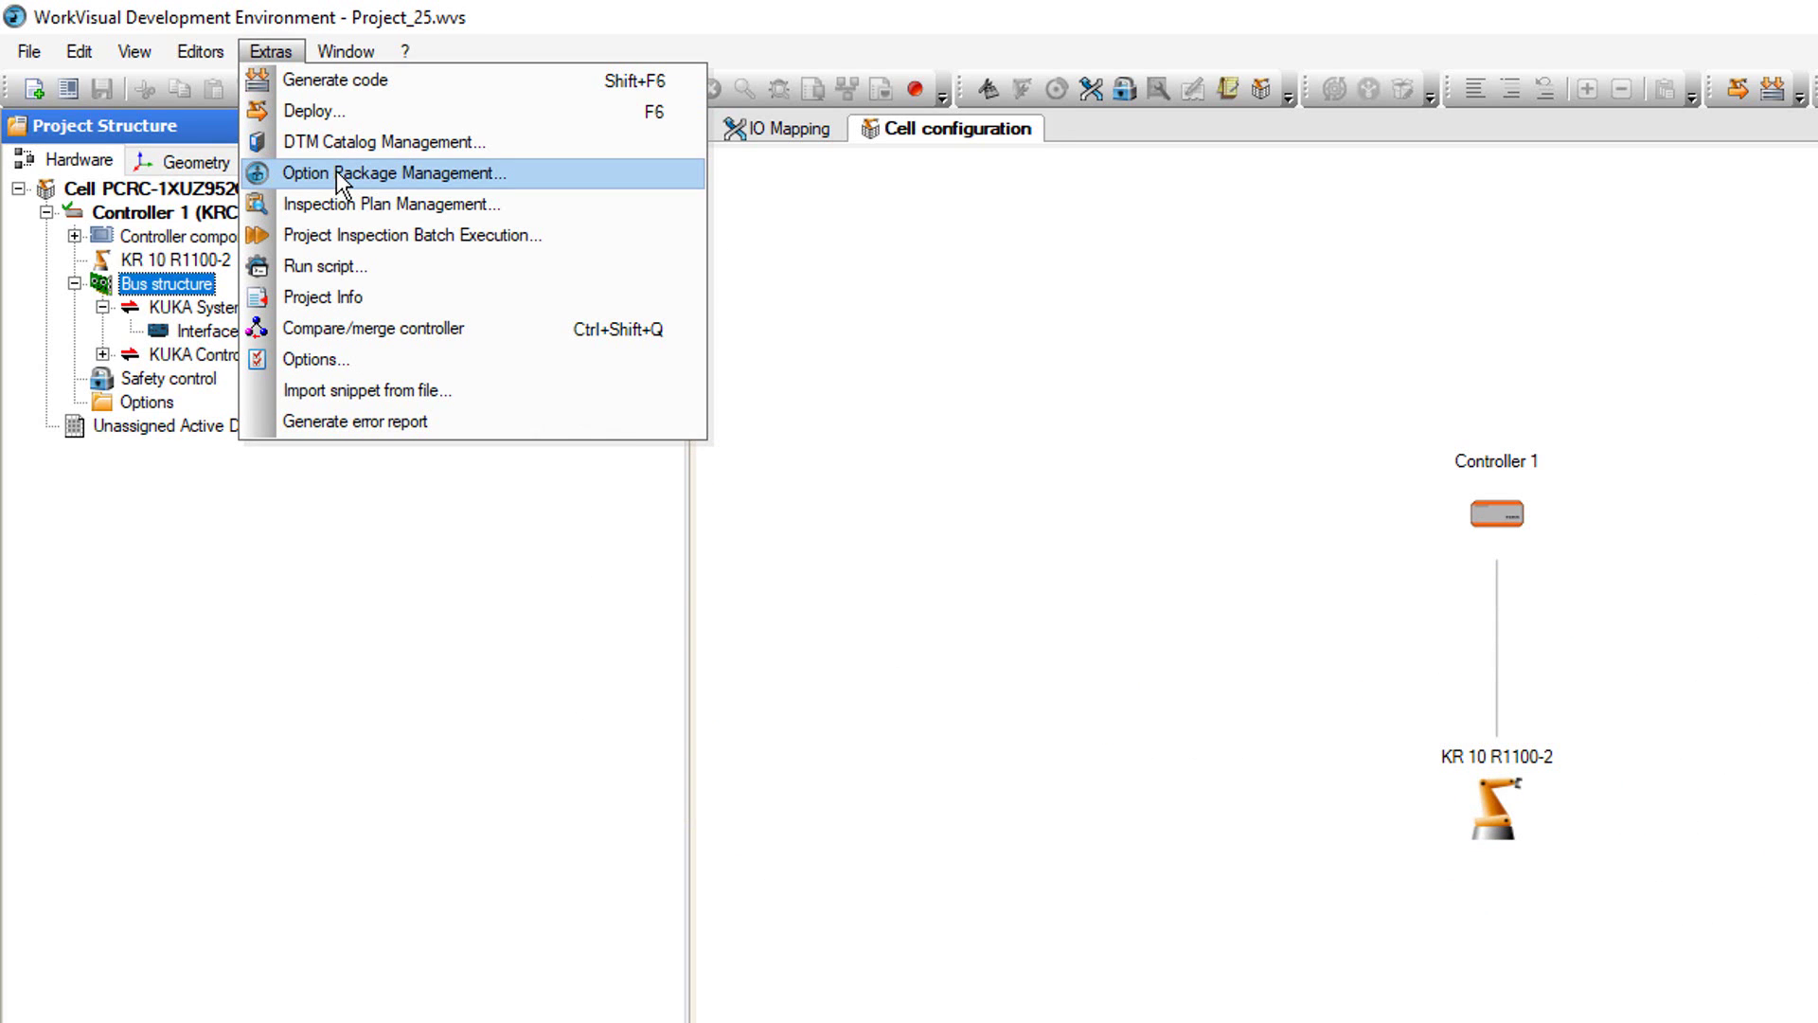
- Install both .kop packages from D:, EtherNetIP MS 5.1.1.10 and PROFINET MS 6.0.3.32, and reload the project
{"action": "left_click", "coordinate": [368, 174]}
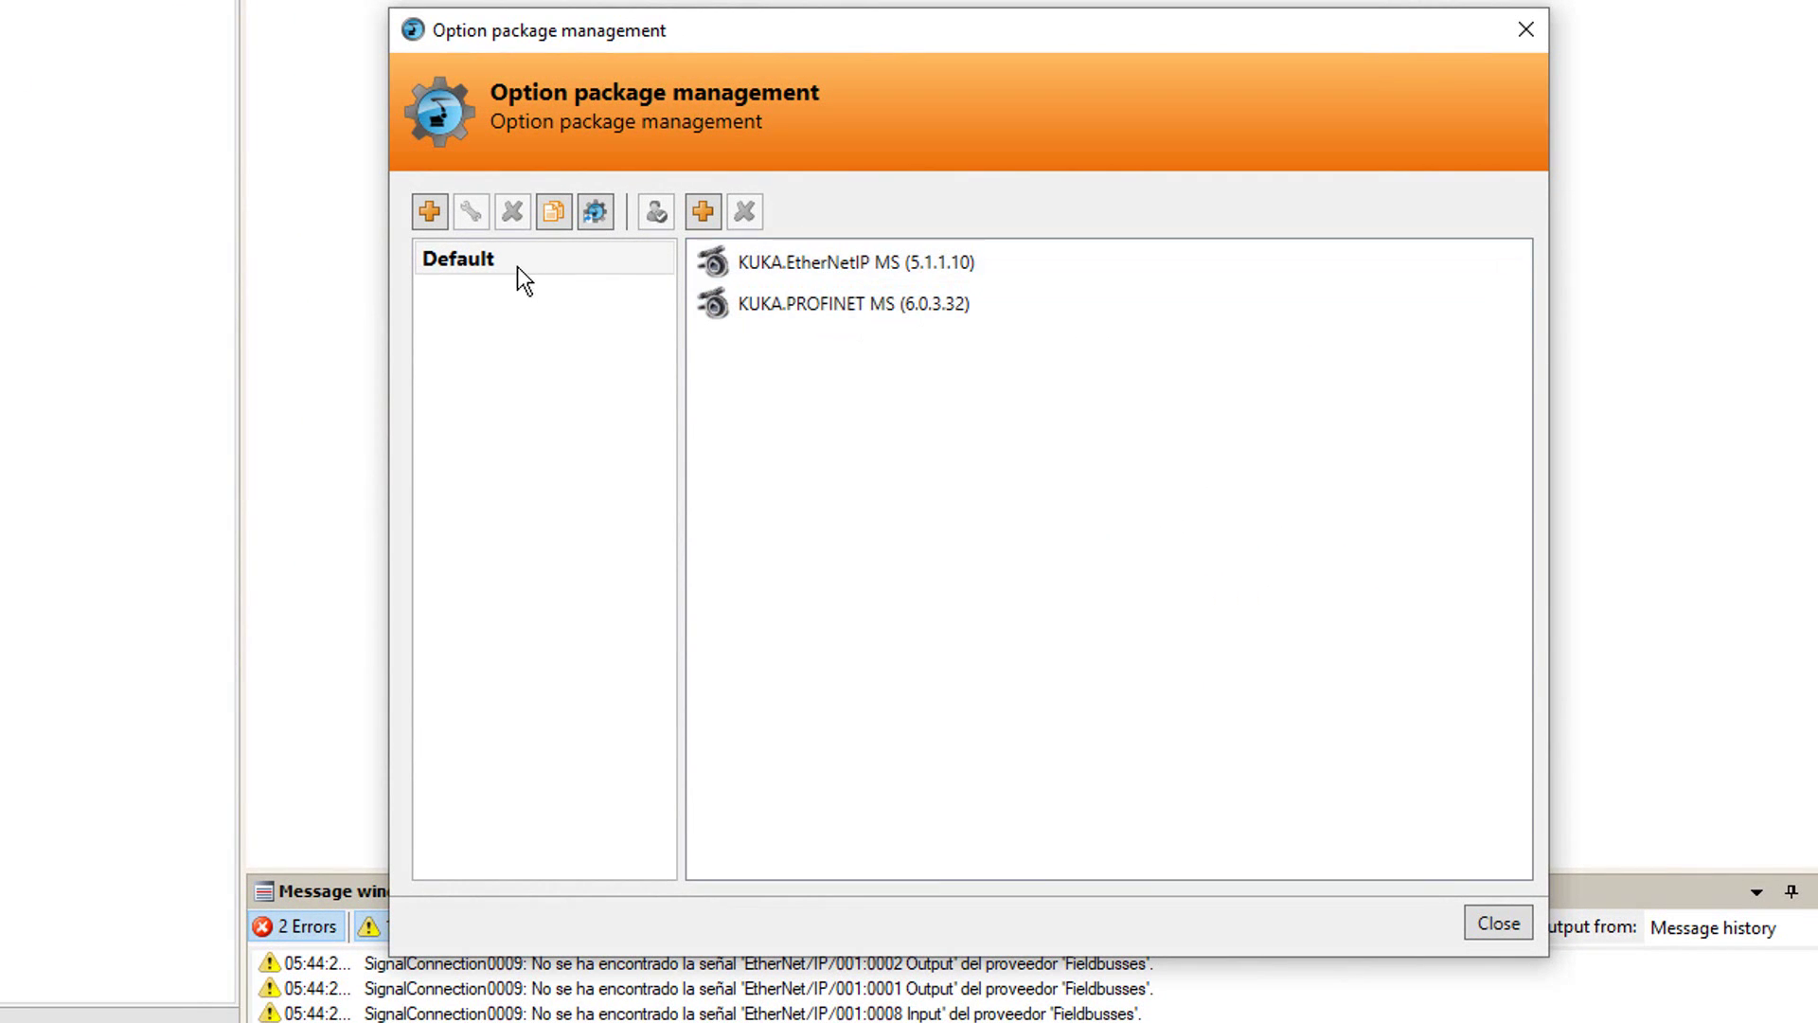
{"action": "left_click", "coordinate": [707, 206]}
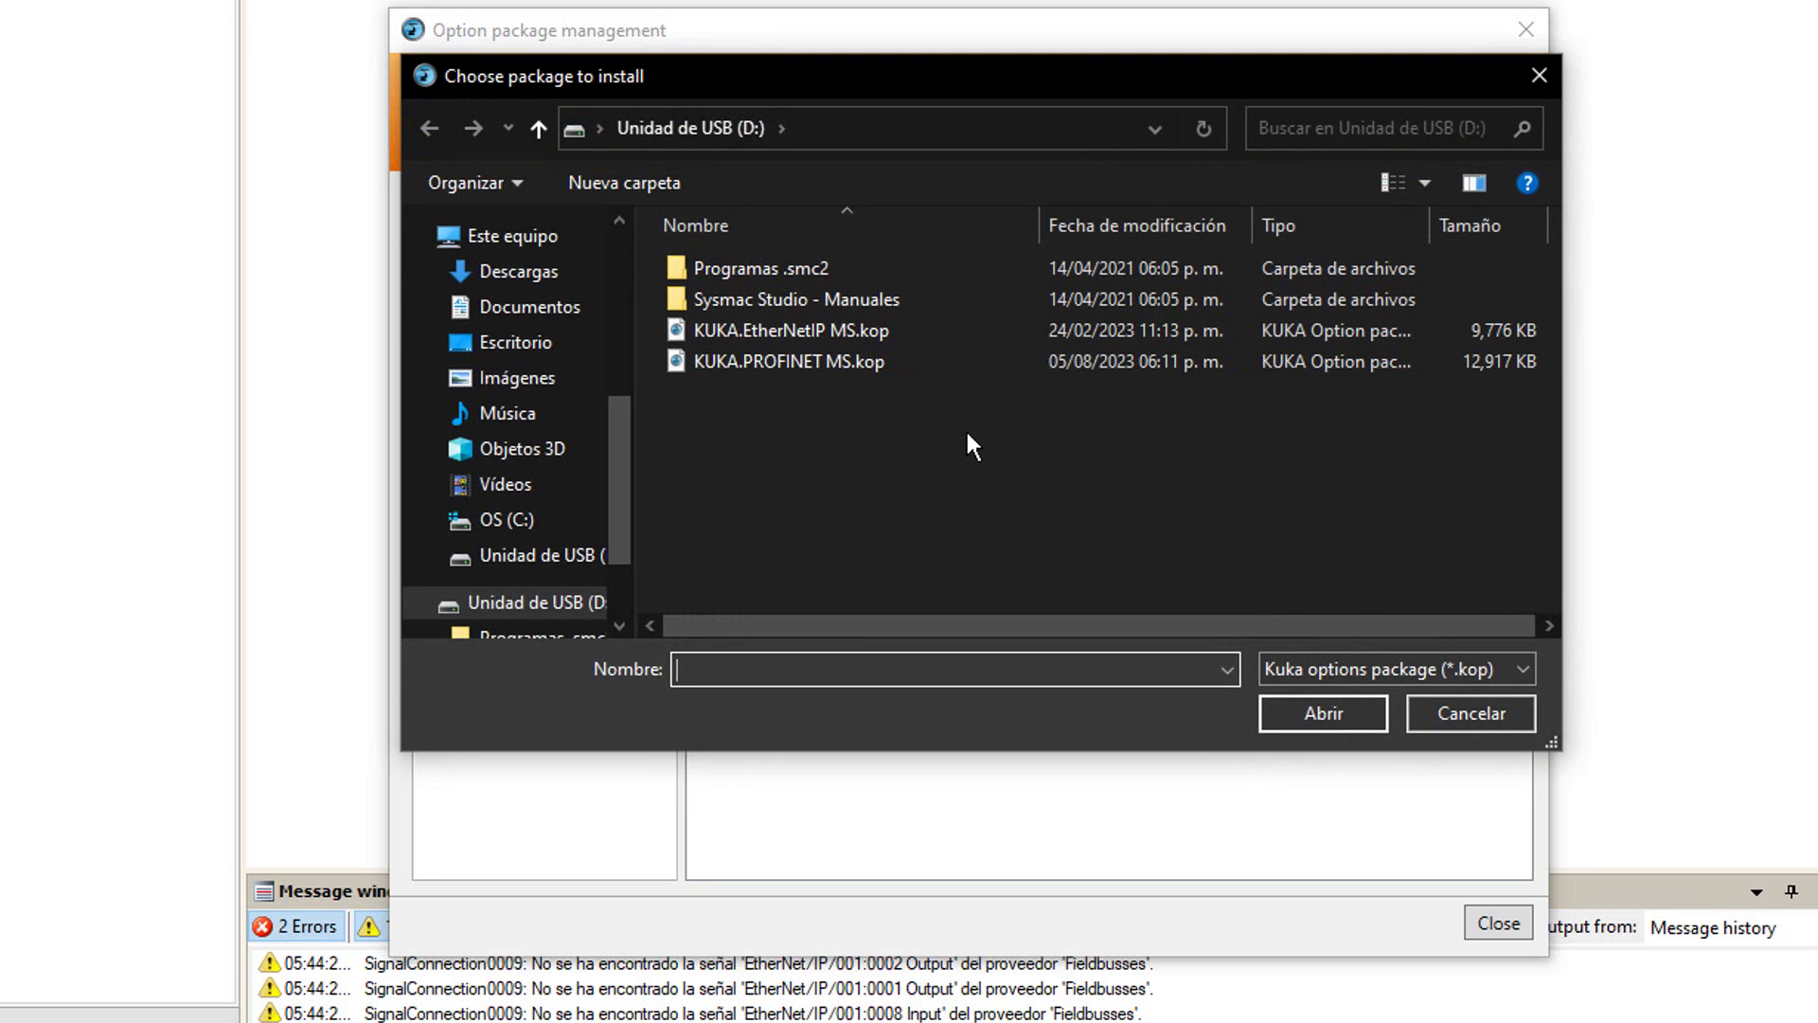
{"action": "left_click_drag", "start_coordinate": [862, 446], "coordinate": [822, 324]}
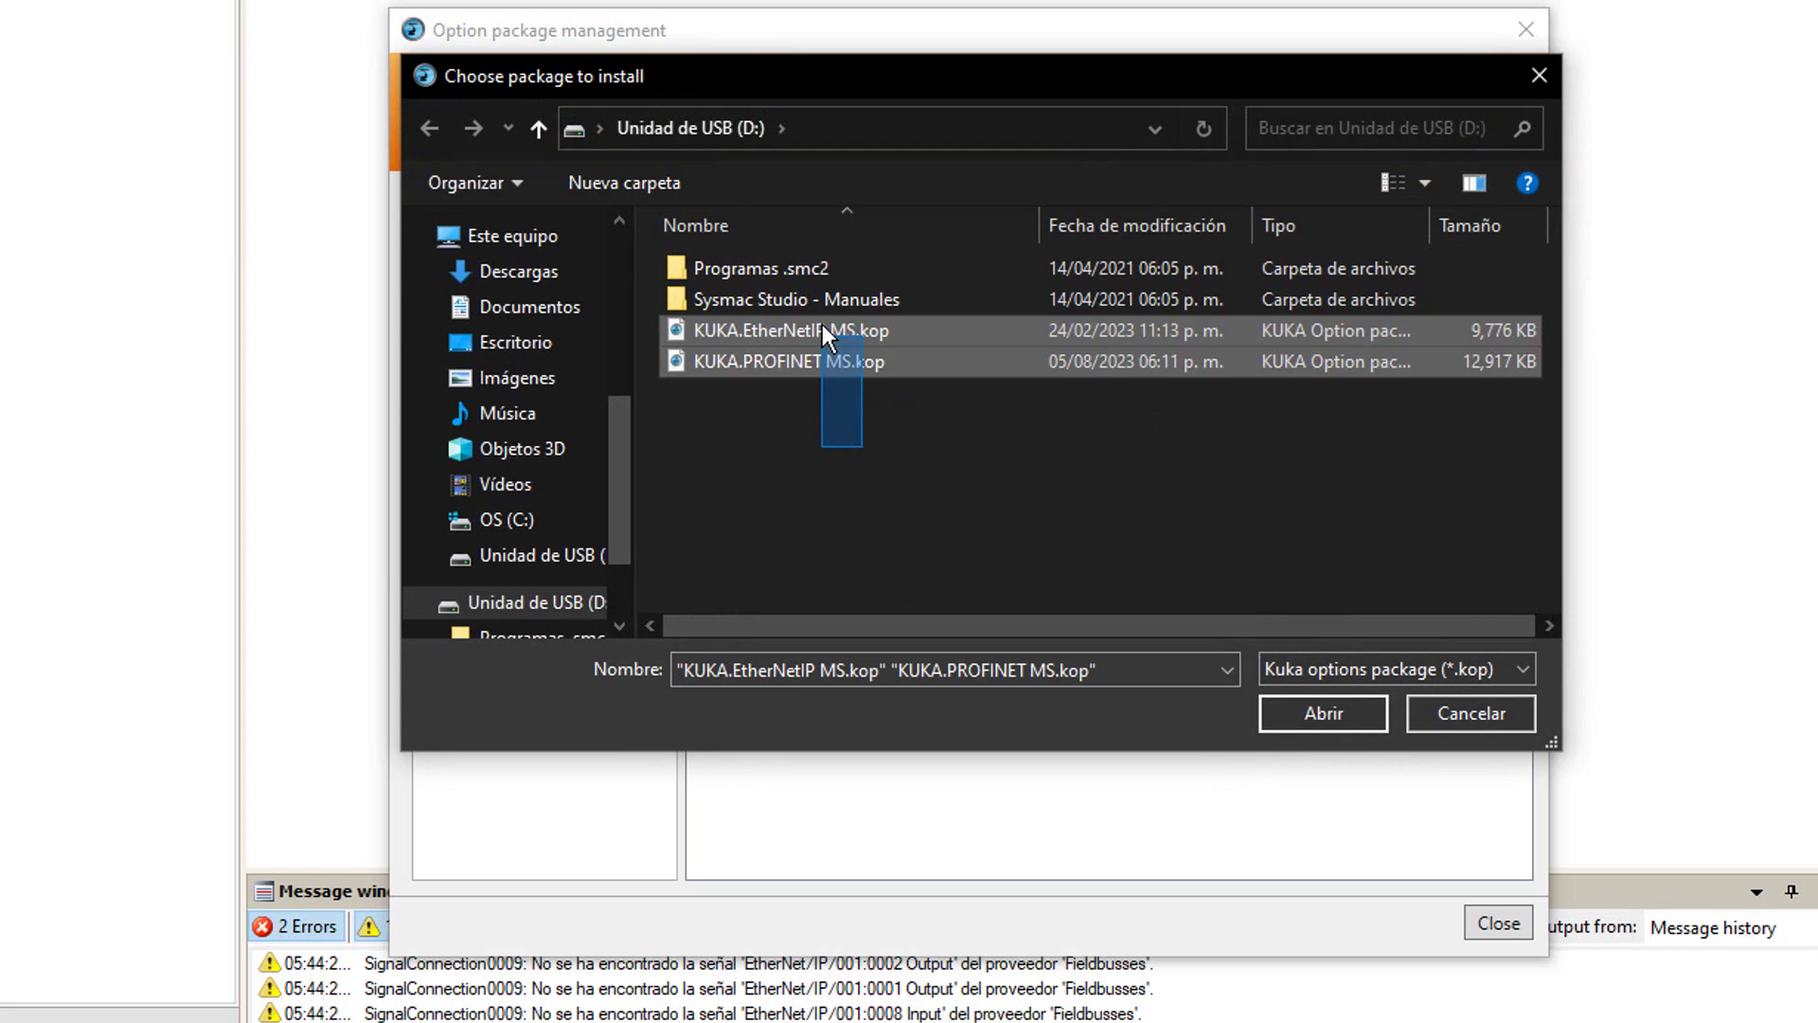
{"action": "left_click", "coordinate": [1323, 713]}
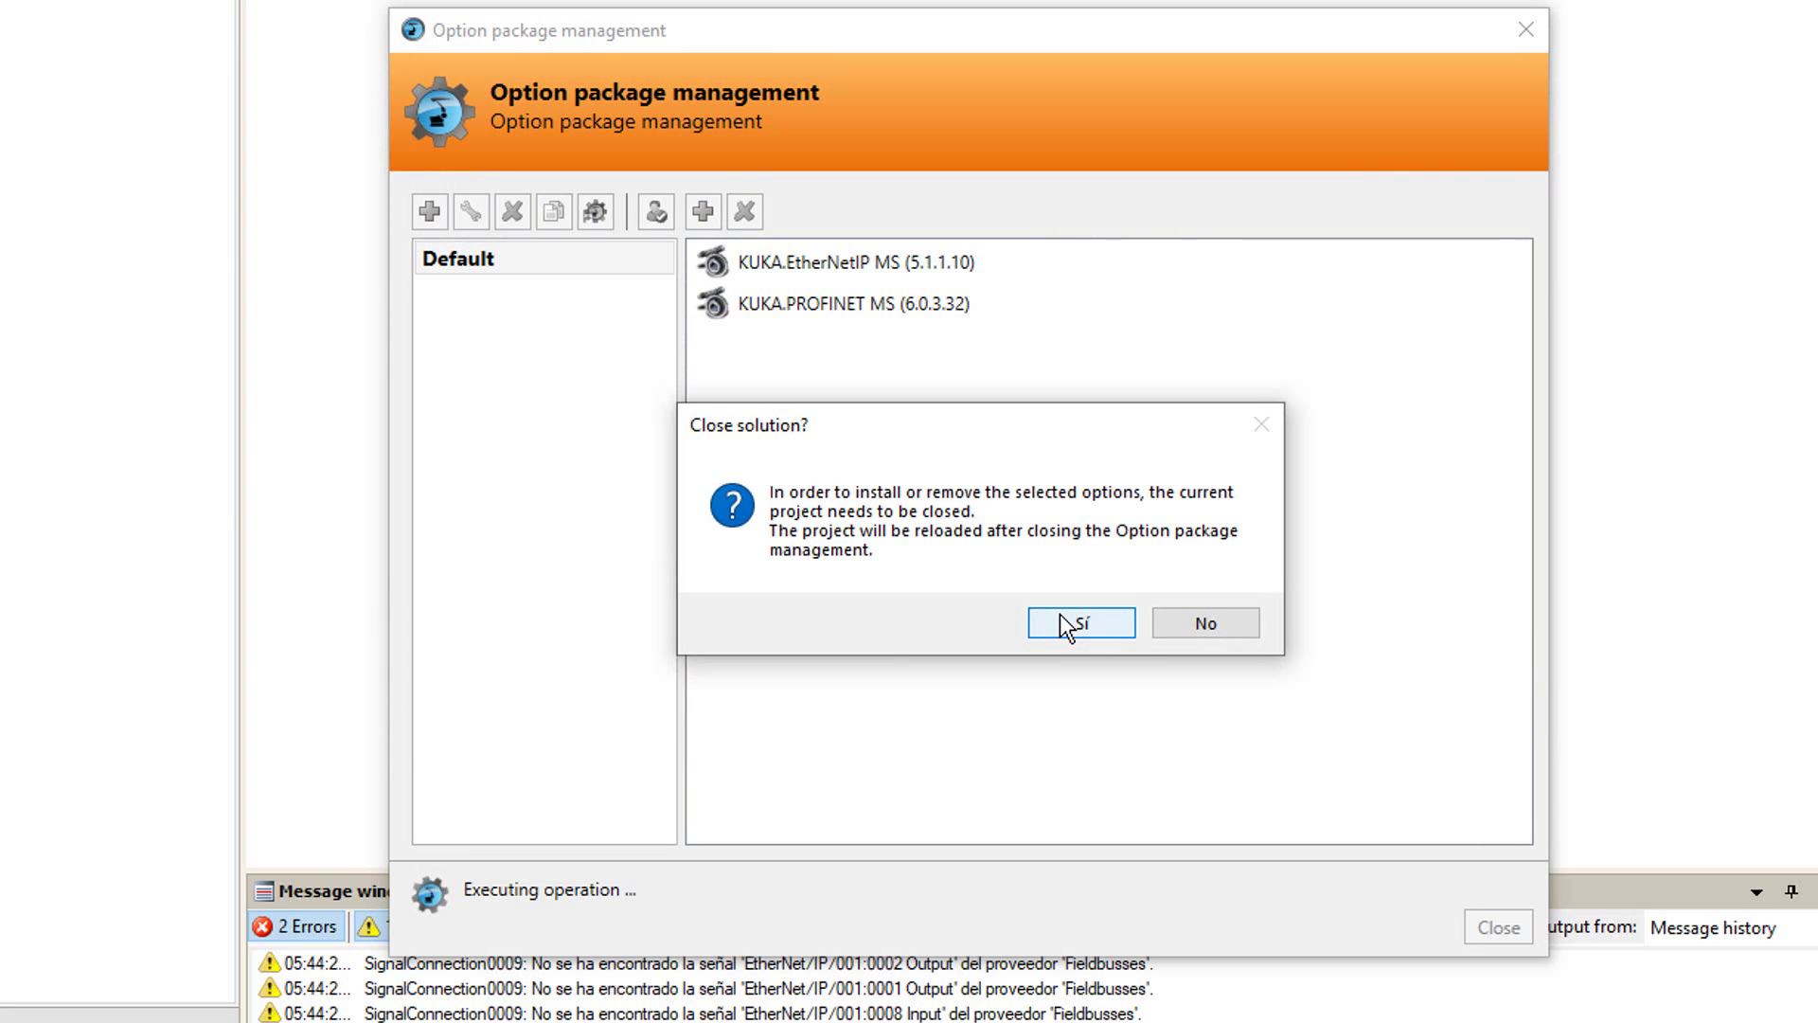
{"action": "left_click", "coordinate": [1061, 618]}
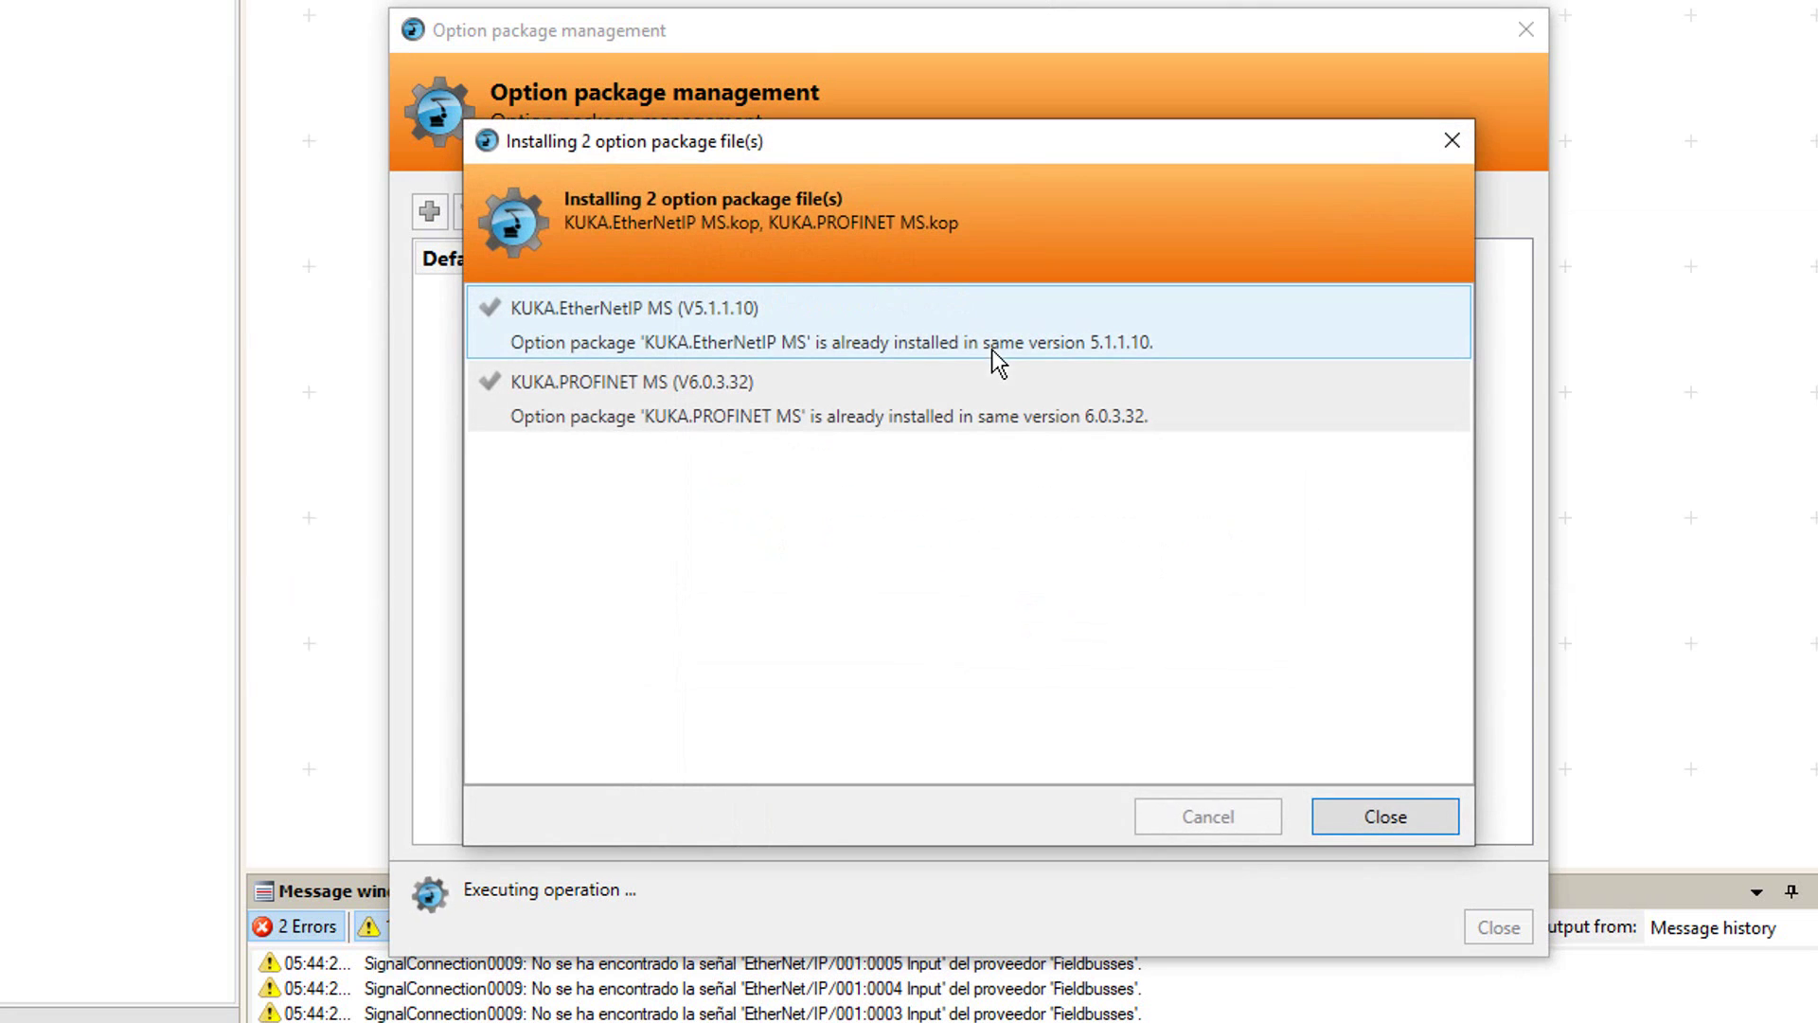
{"action": "left_click", "coordinate": [811, 353]}
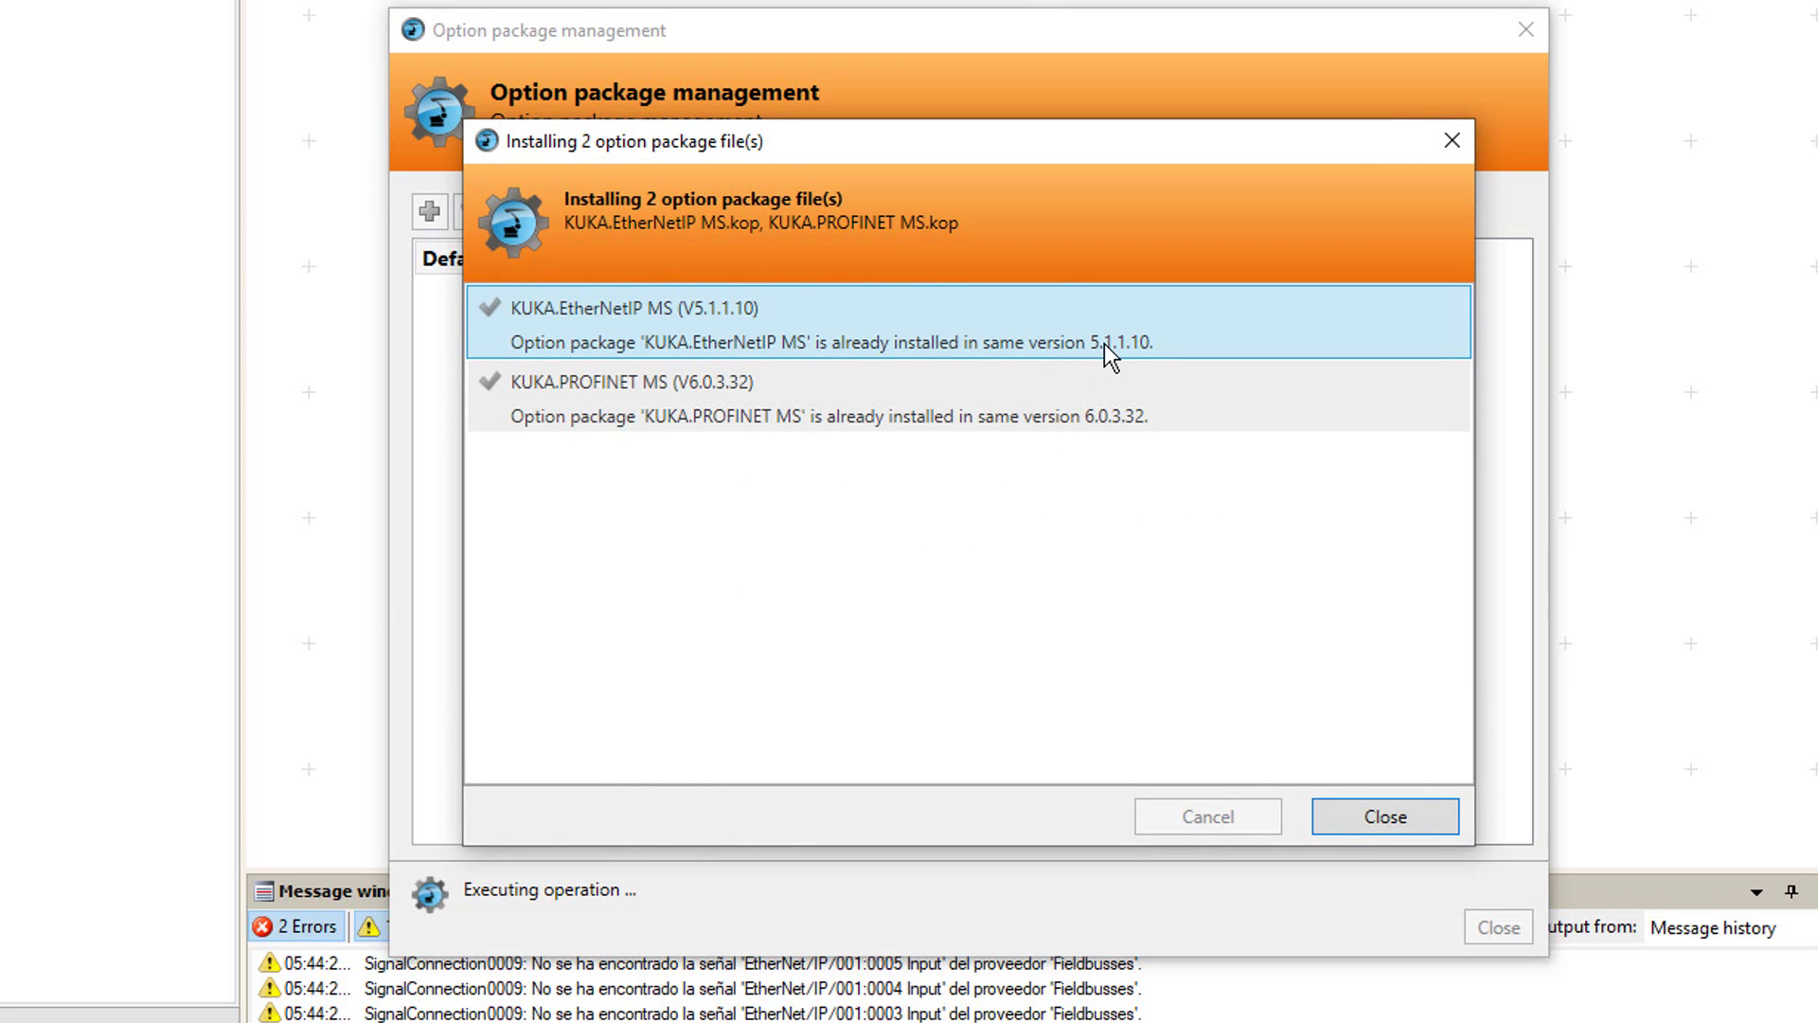
{"action": "left_click", "coordinate": [1378, 816]}
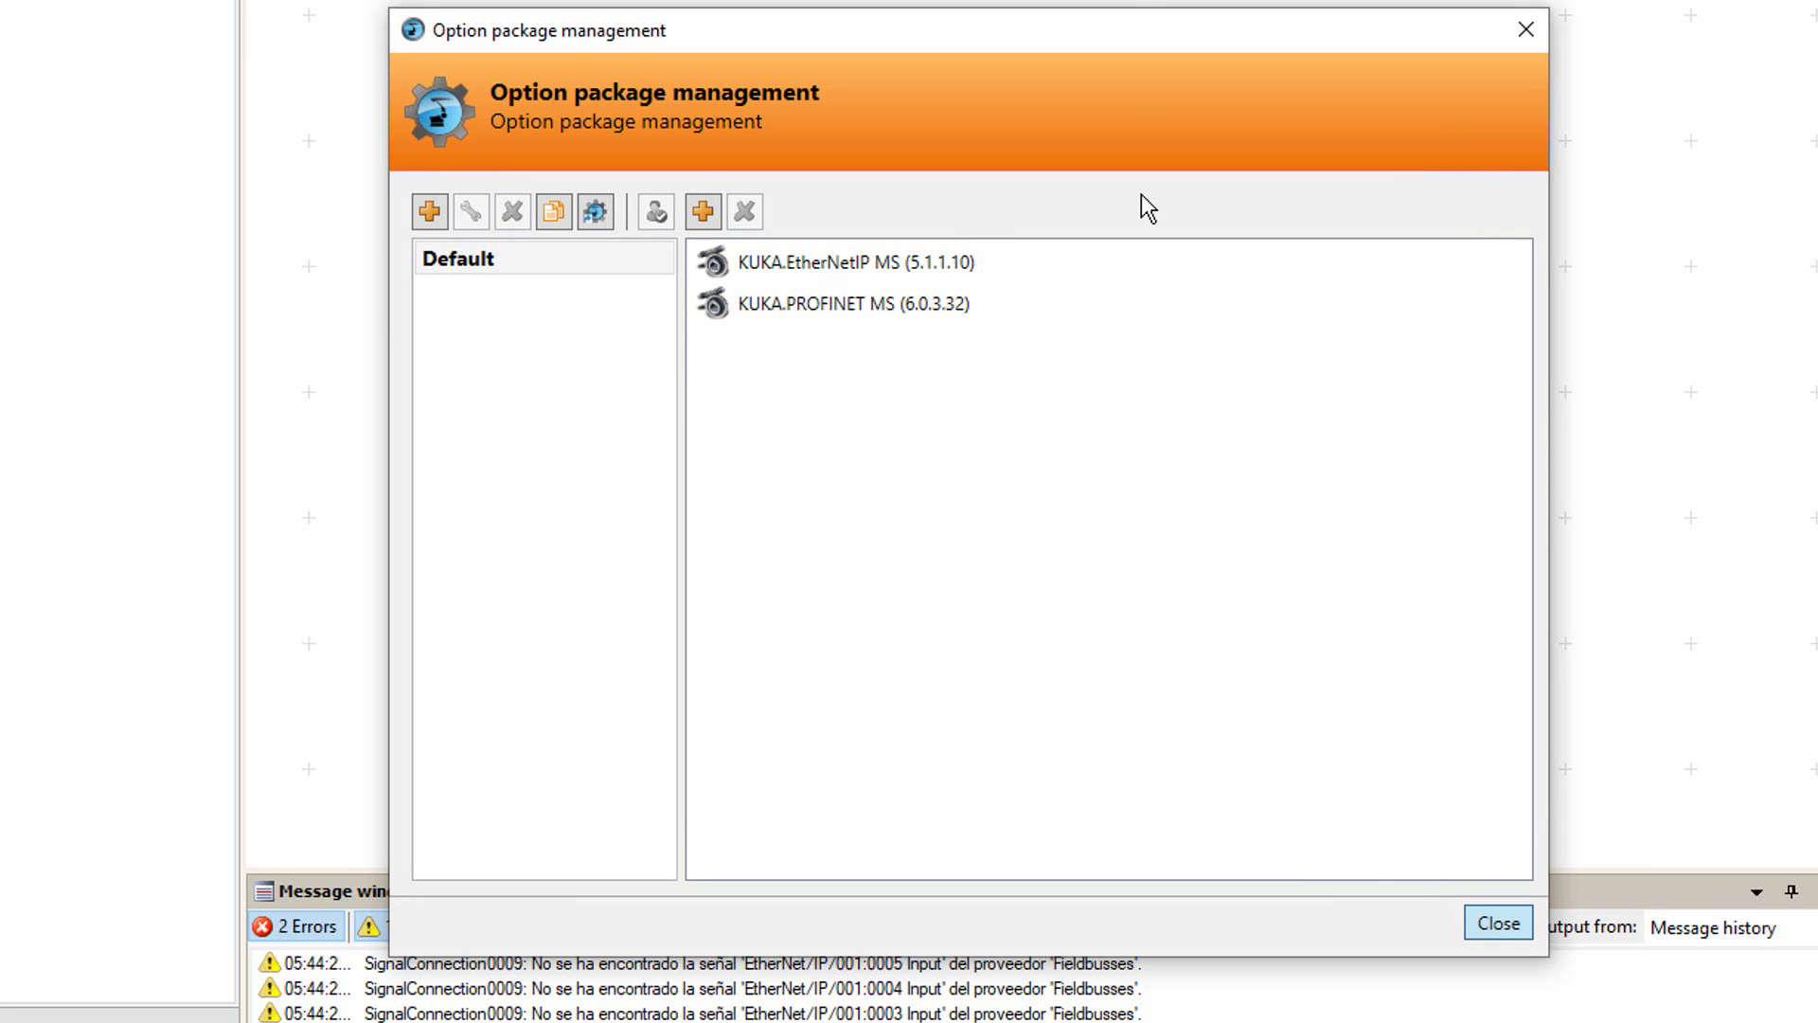
{"action": "left_click", "coordinate": [1493, 920]}
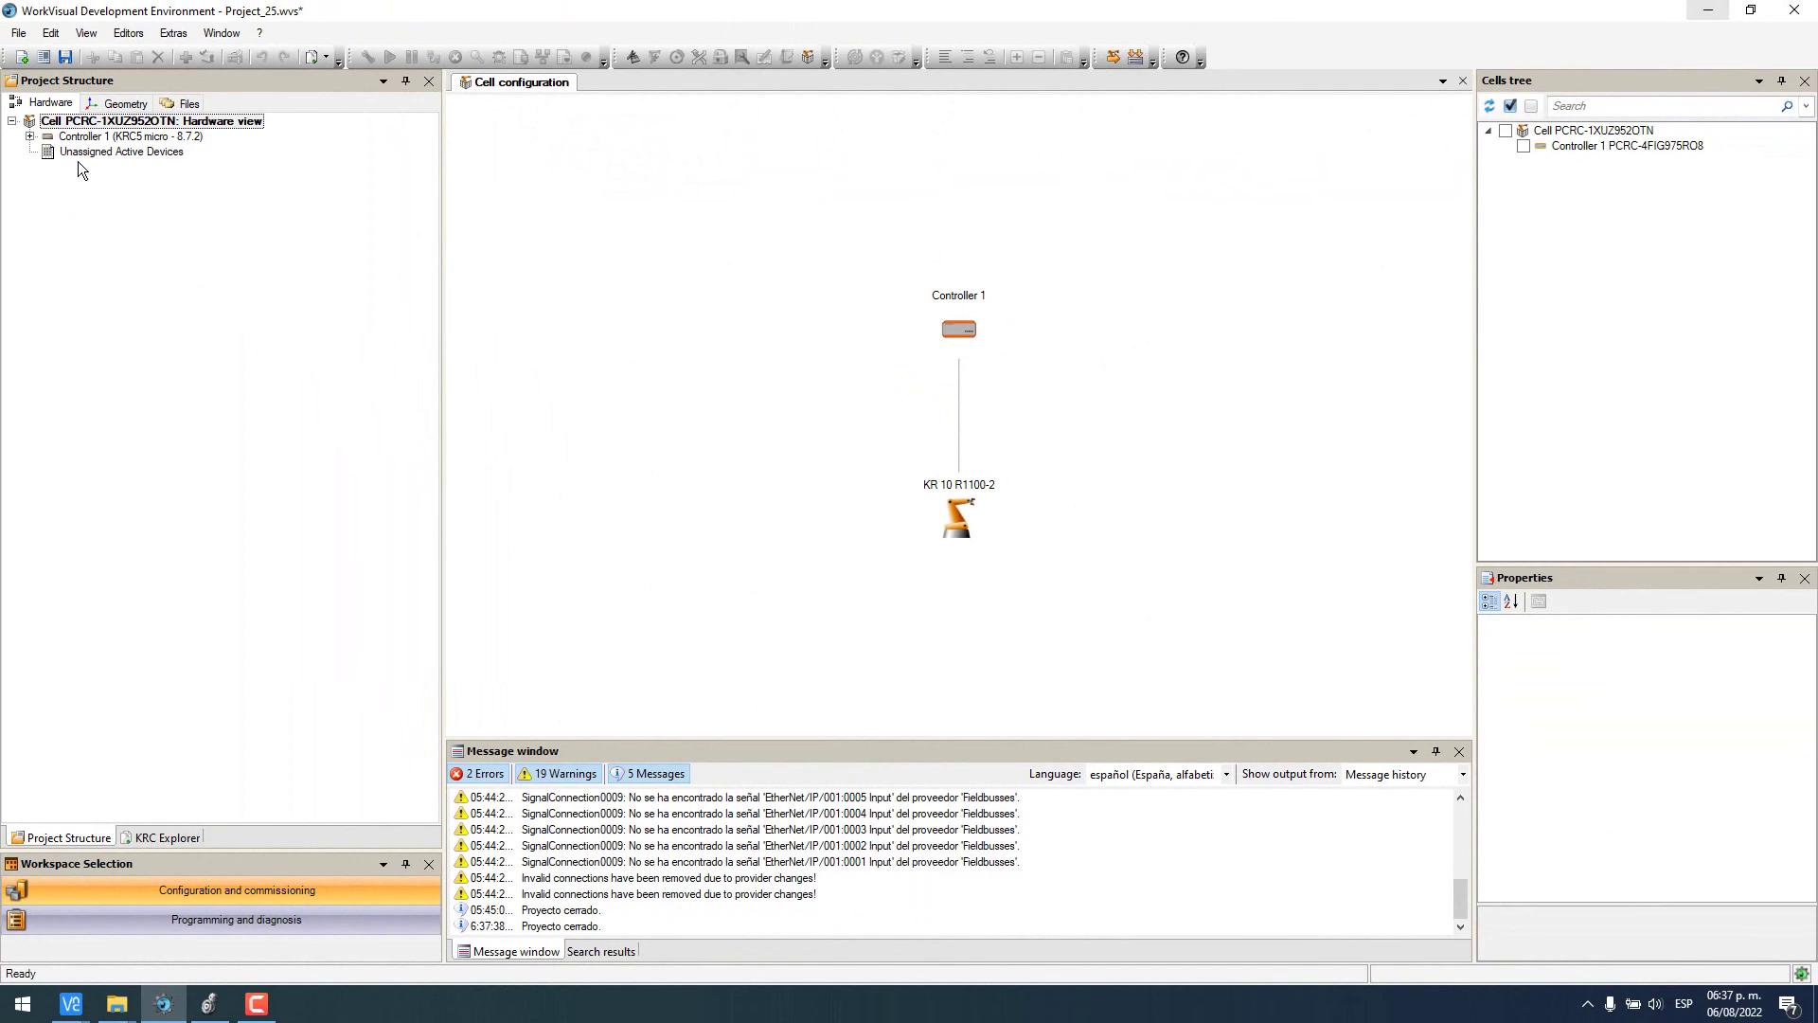
- Expand Controller 1 and set it as the active controller
{"action": "left_click", "coordinate": [31, 137]}
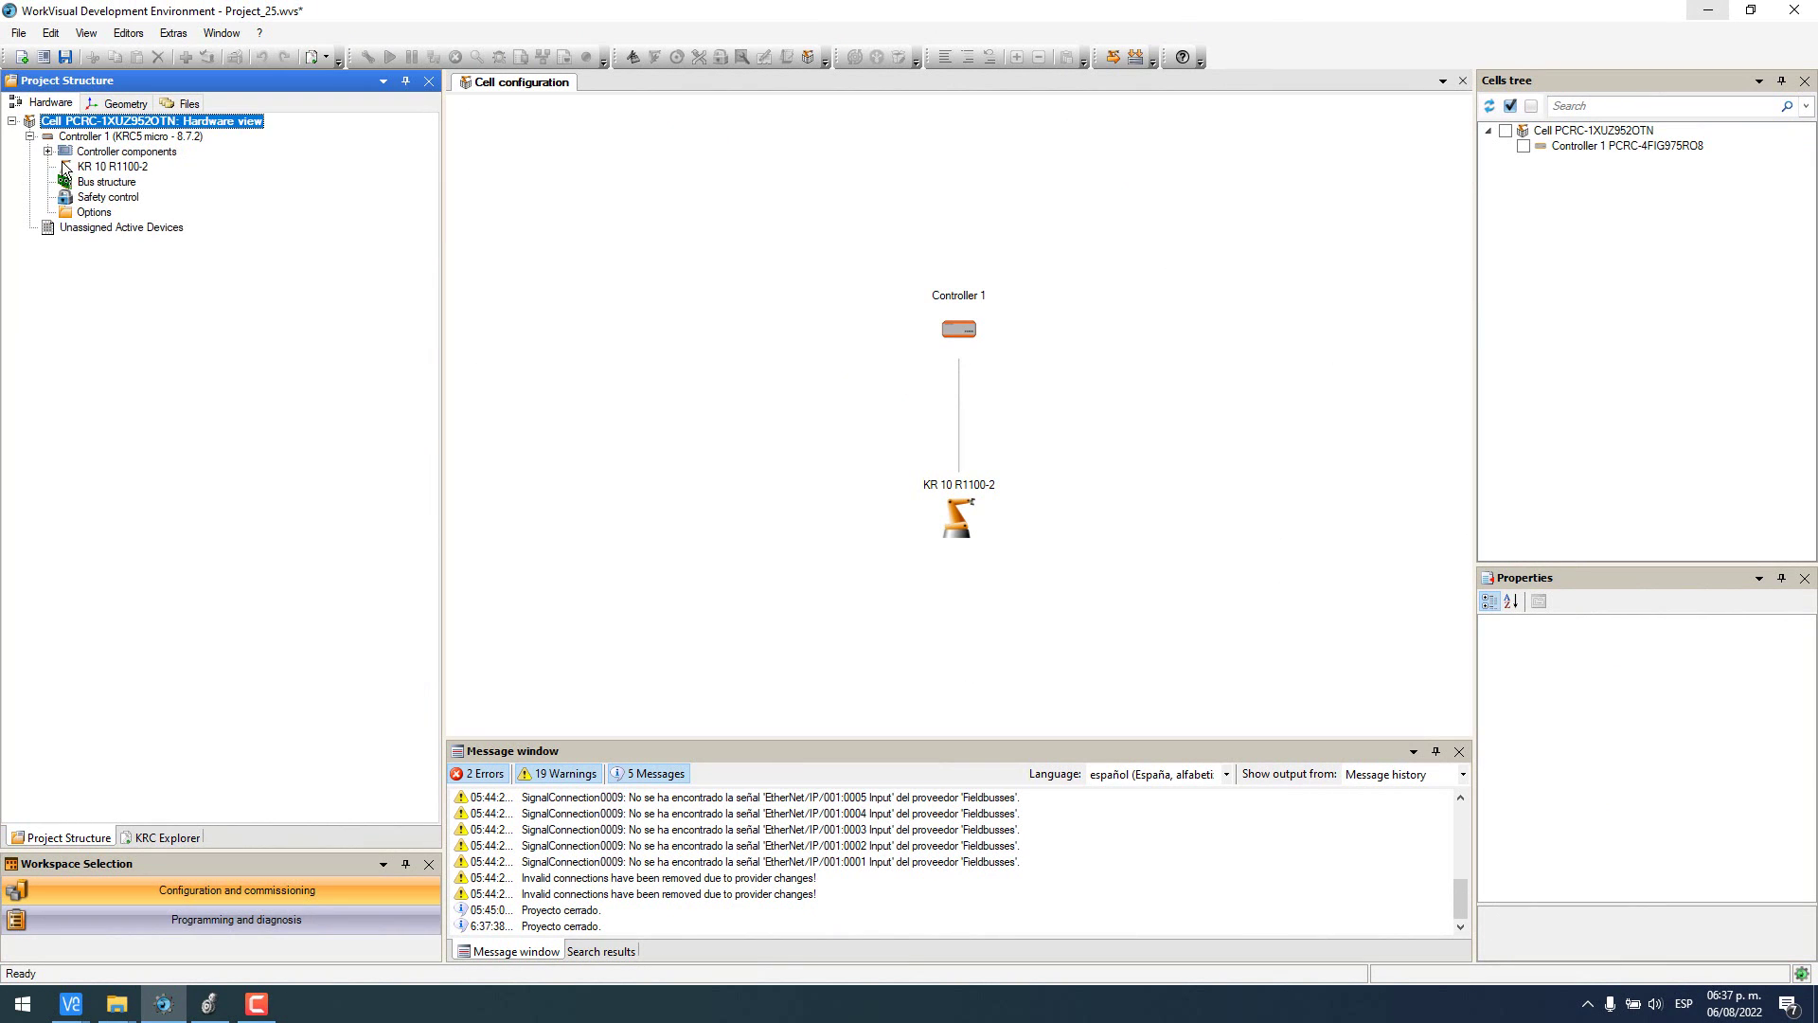
{"action": "left_click", "coordinate": [127, 139]}
{"action": "right_click", "coordinate": [126, 139]}
{"action": "left_click", "coordinate": [211, 146]}
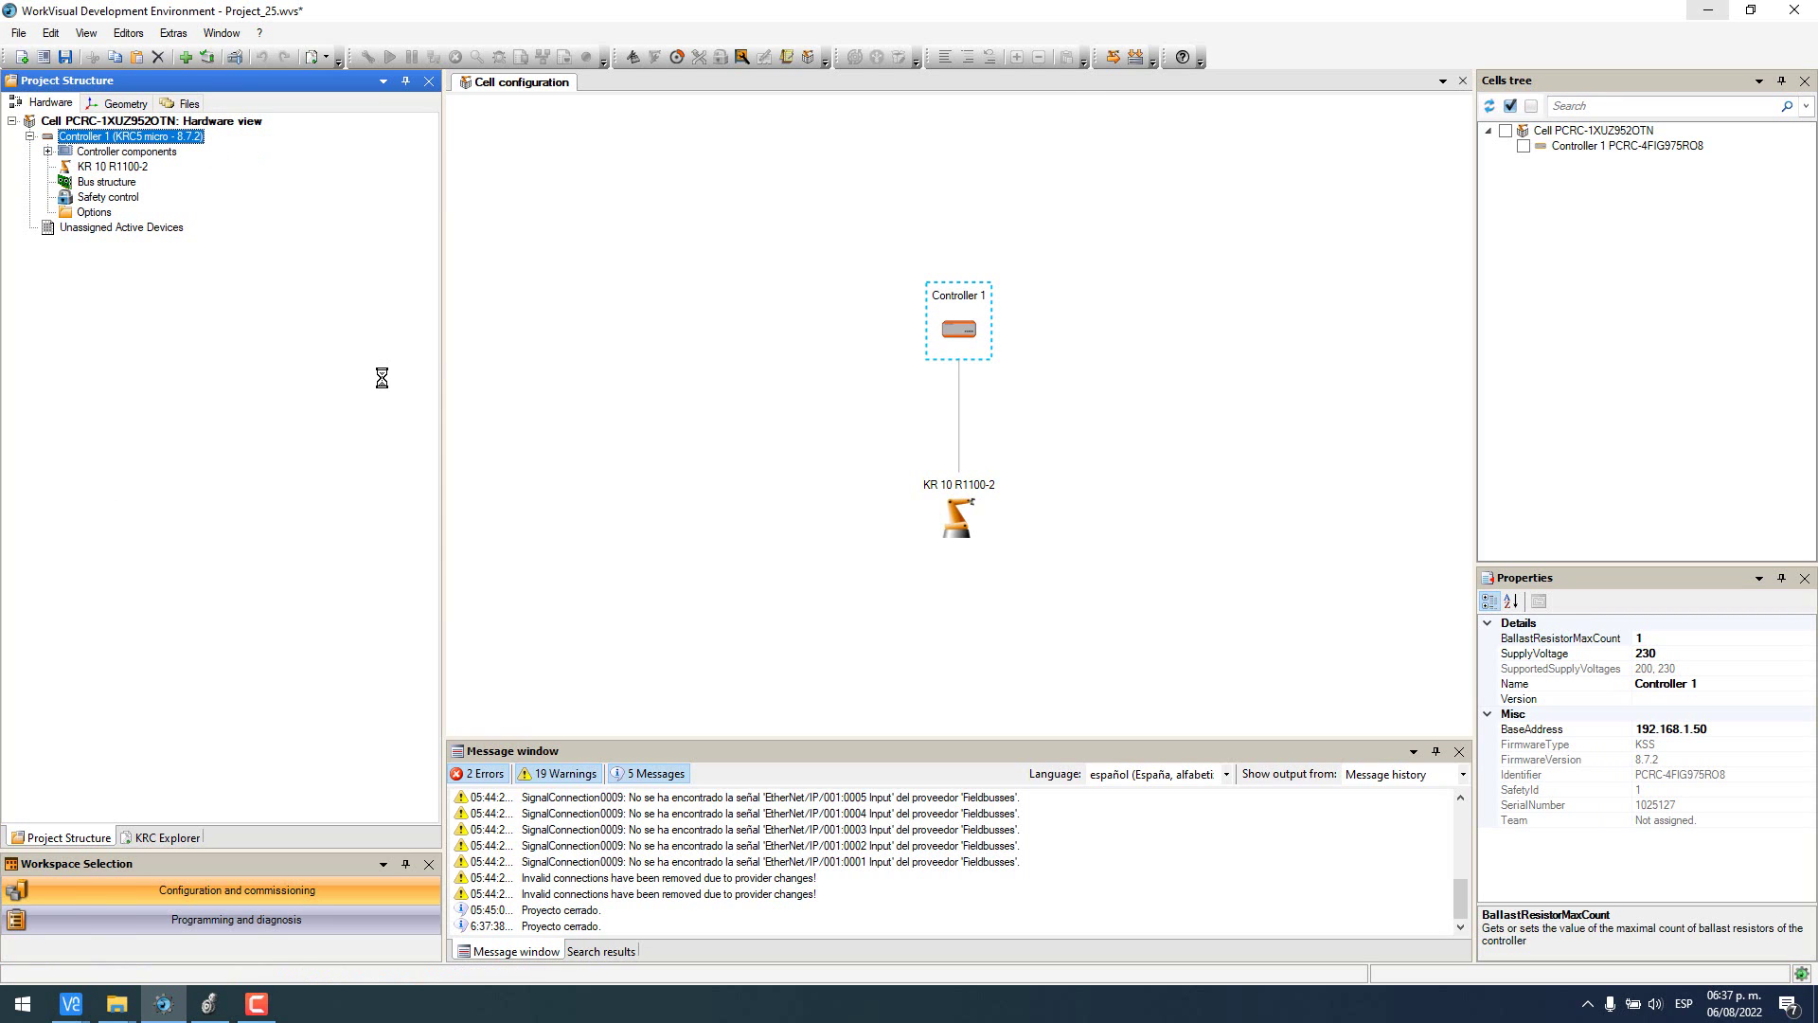
- Add an EtherNet/IP bus to the bus structure and open its communication settings
{"action": "left_click", "coordinate": [115, 183]}
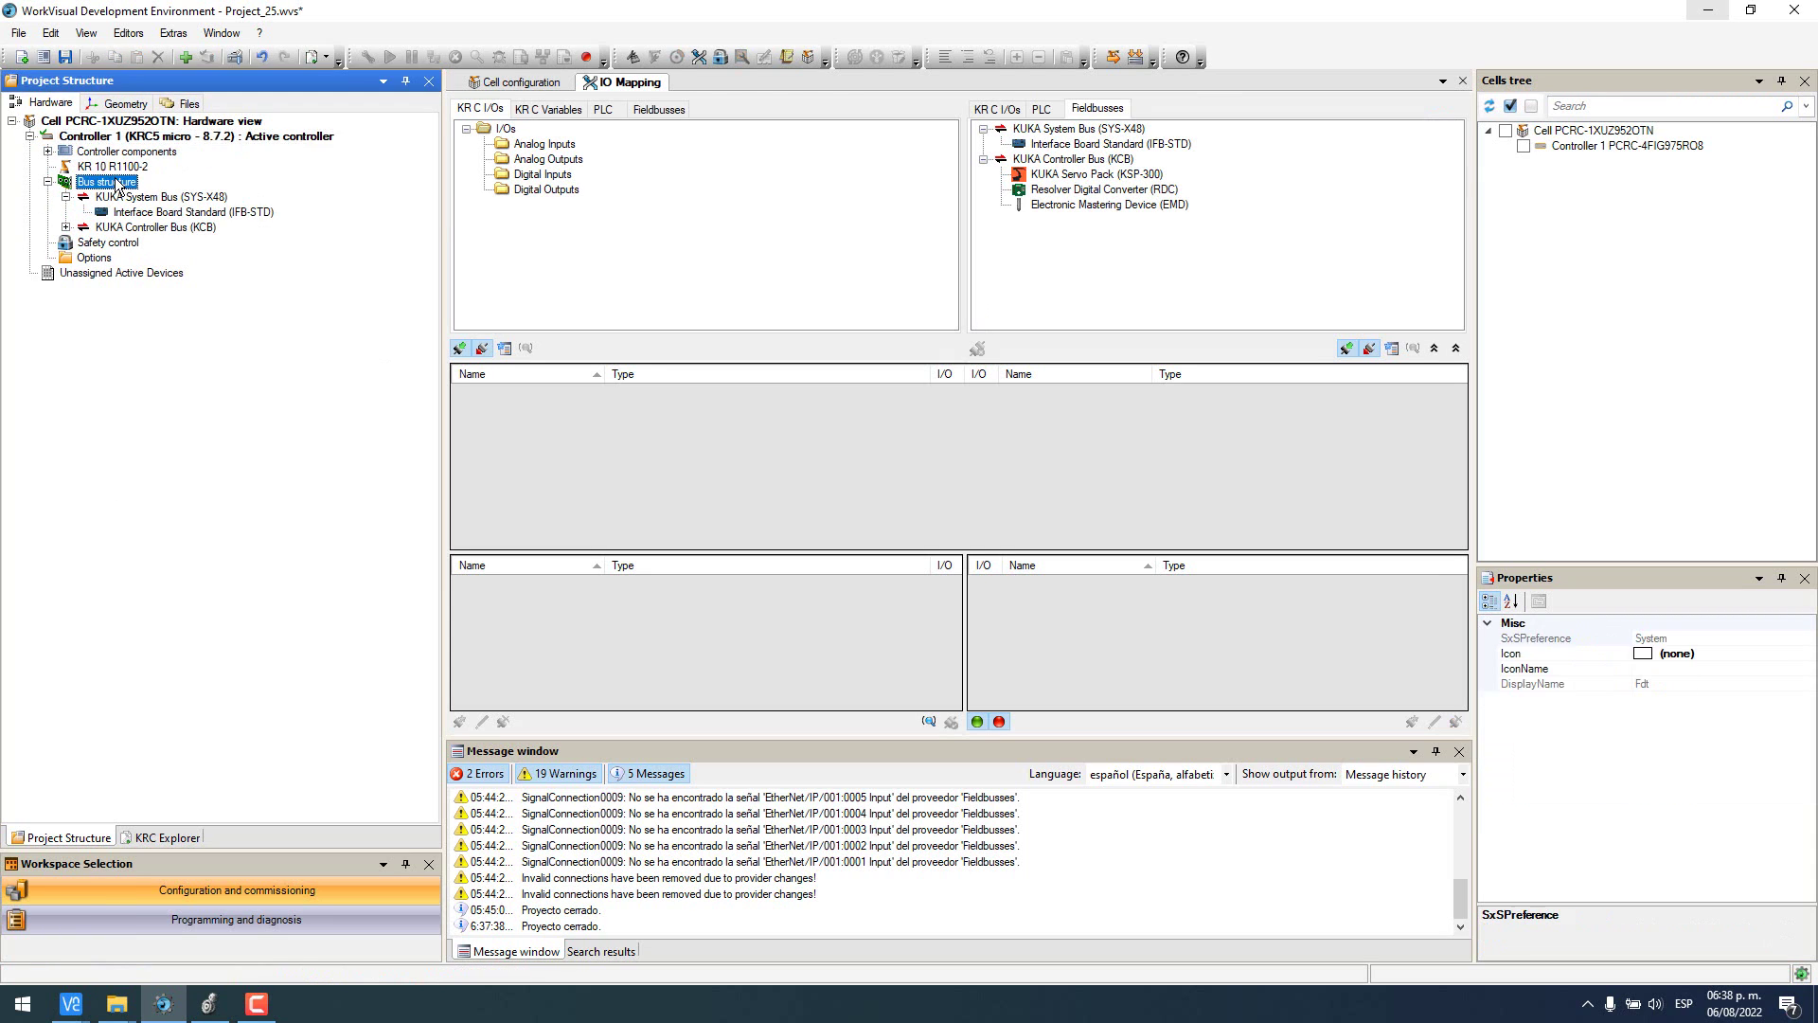
{"action": "right_click", "coordinate": [116, 184]}
{"action": "left_click", "coordinate": [138, 191]}
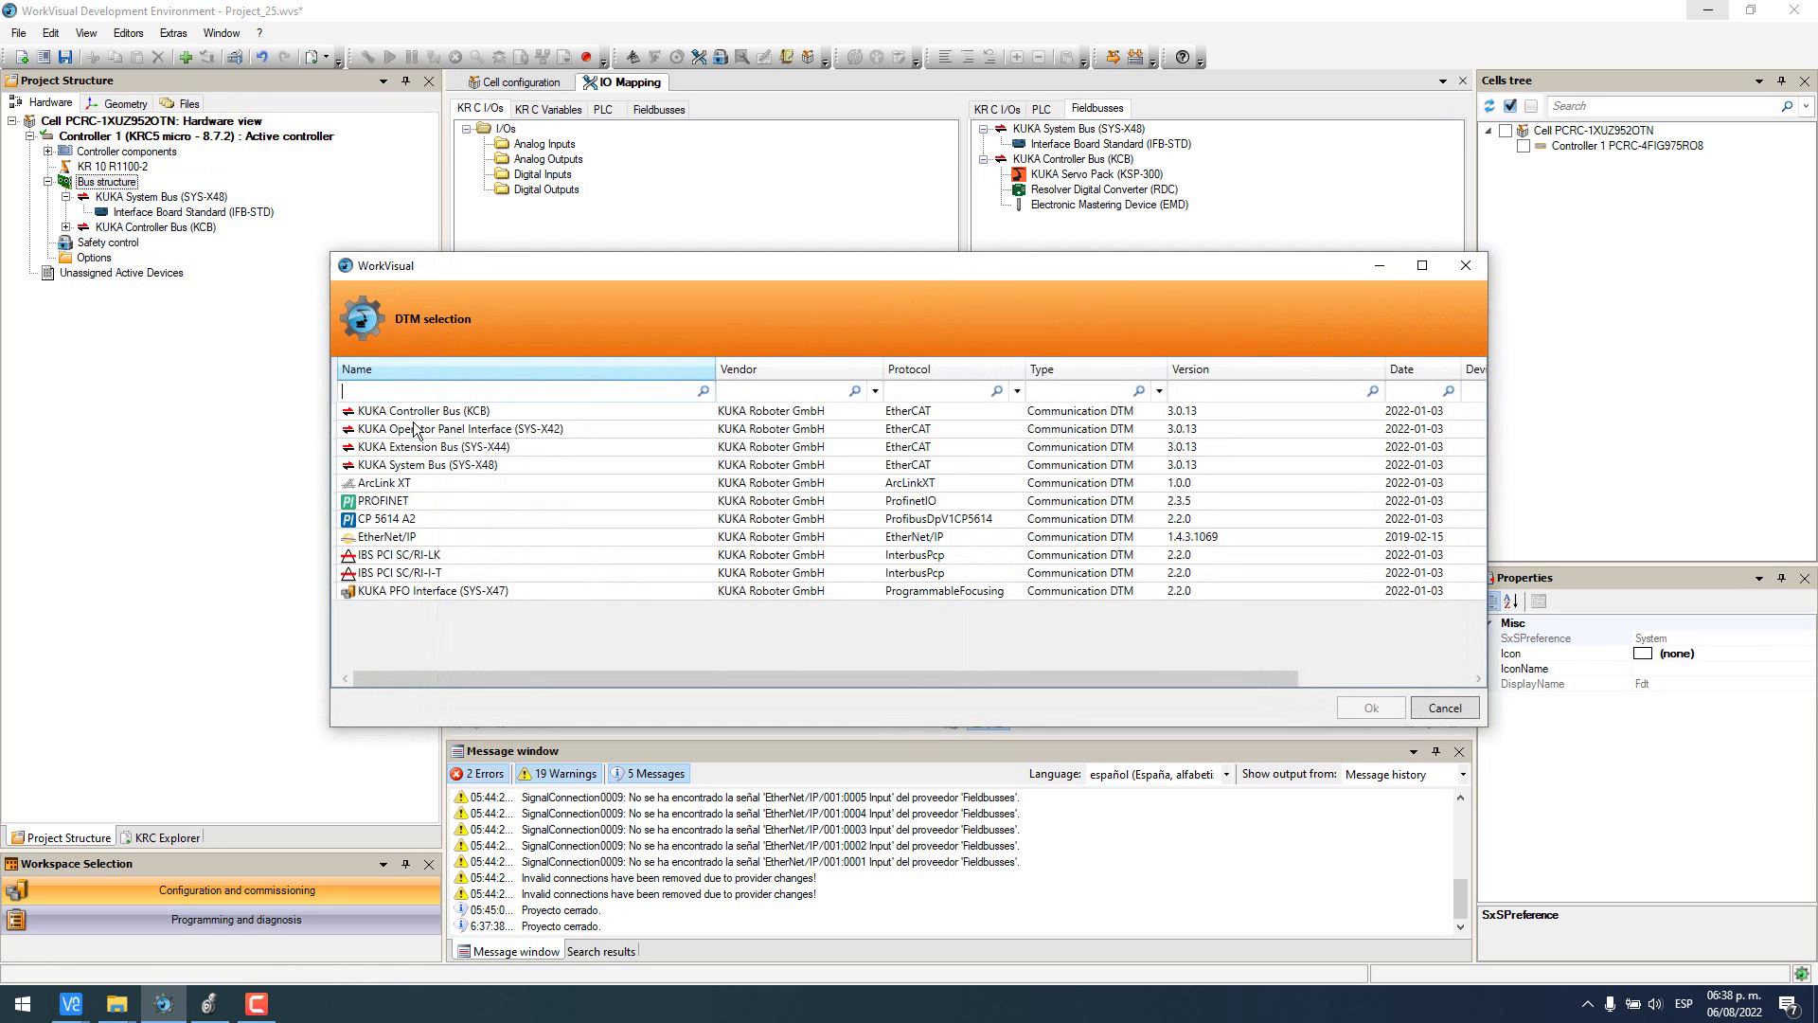
{"action": "left_click", "coordinate": [399, 541]}
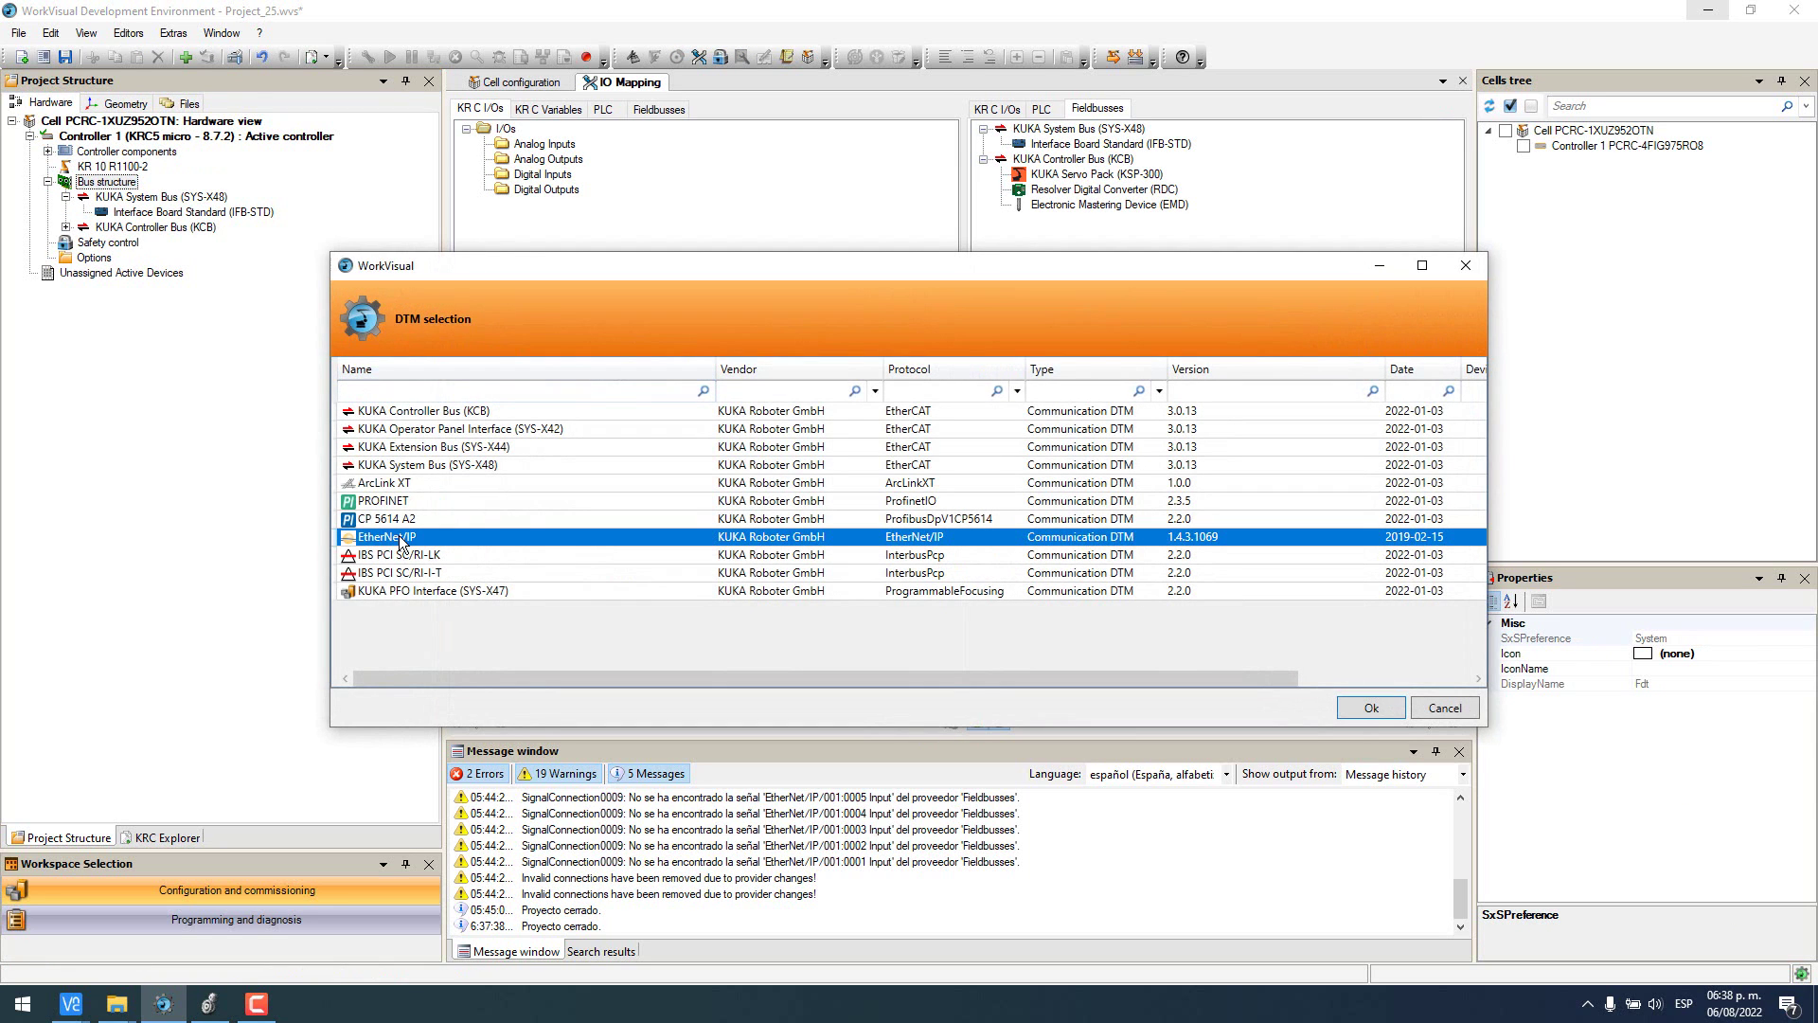
{"action": "left_click", "coordinate": [1387, 708]}
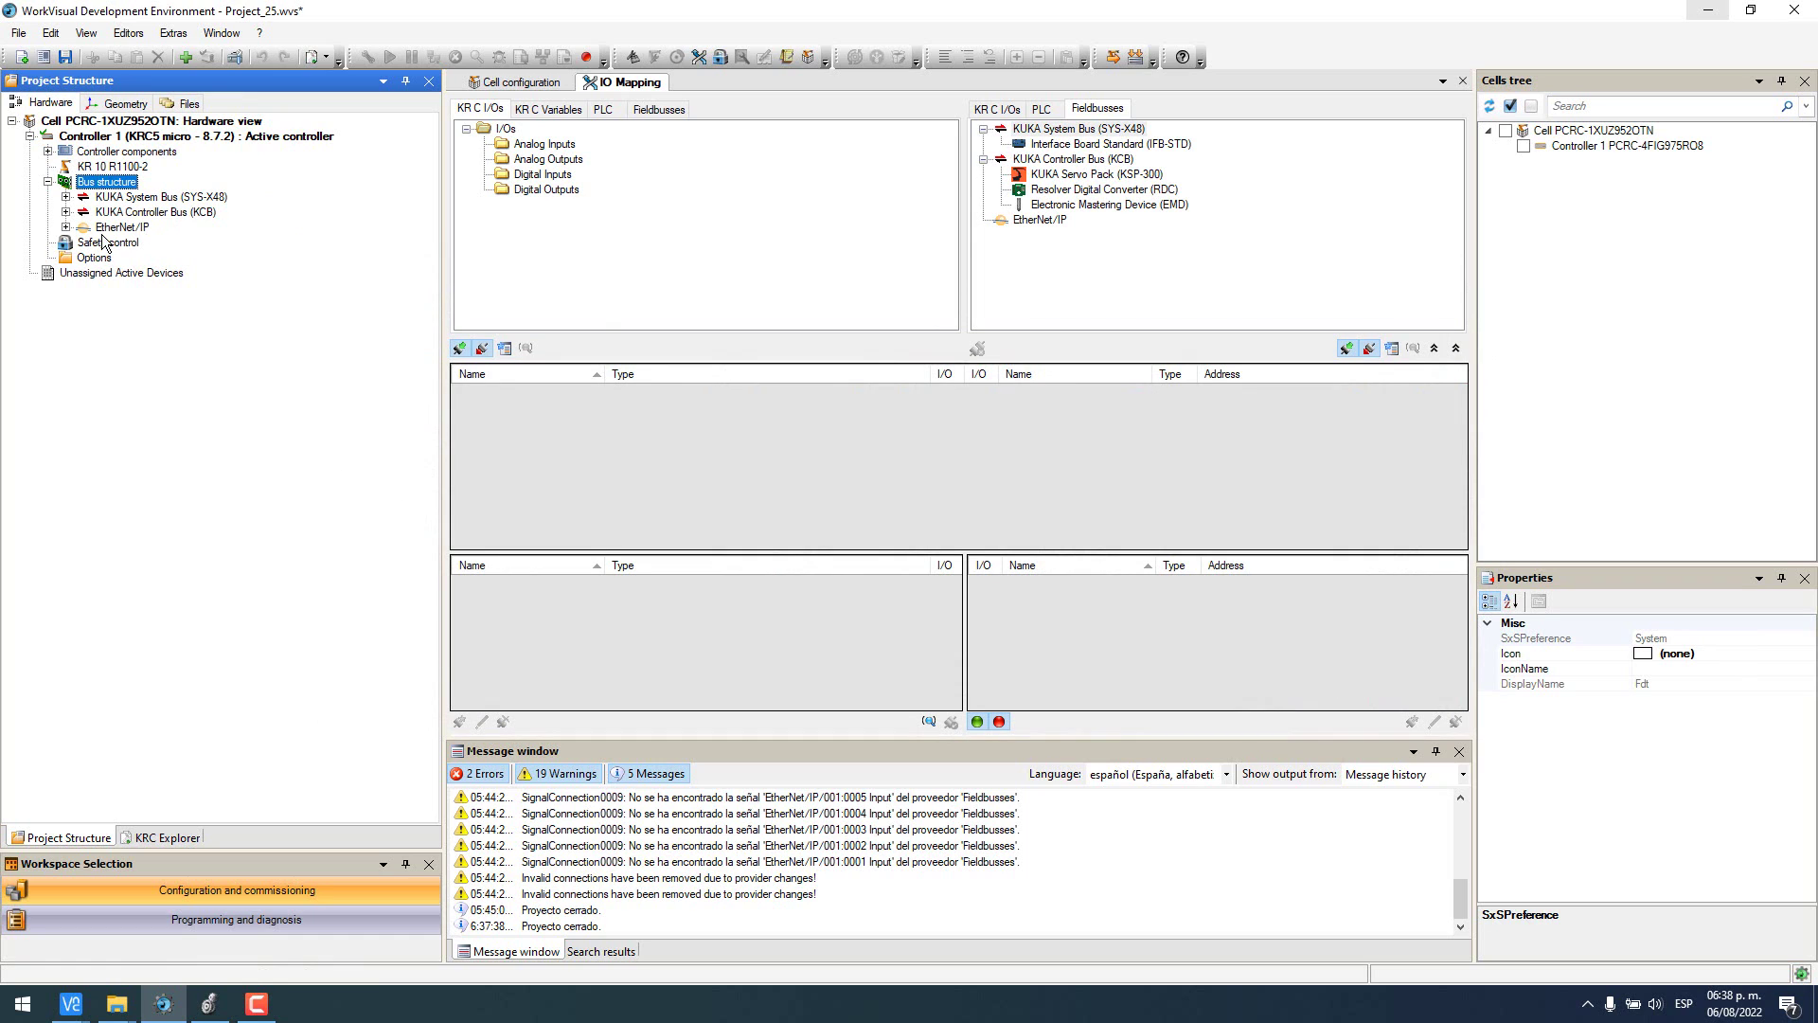
{"action": "left_click", "coordinate": [101, 231]}
{"action": "double_click", "coordinate": [106, 229]}
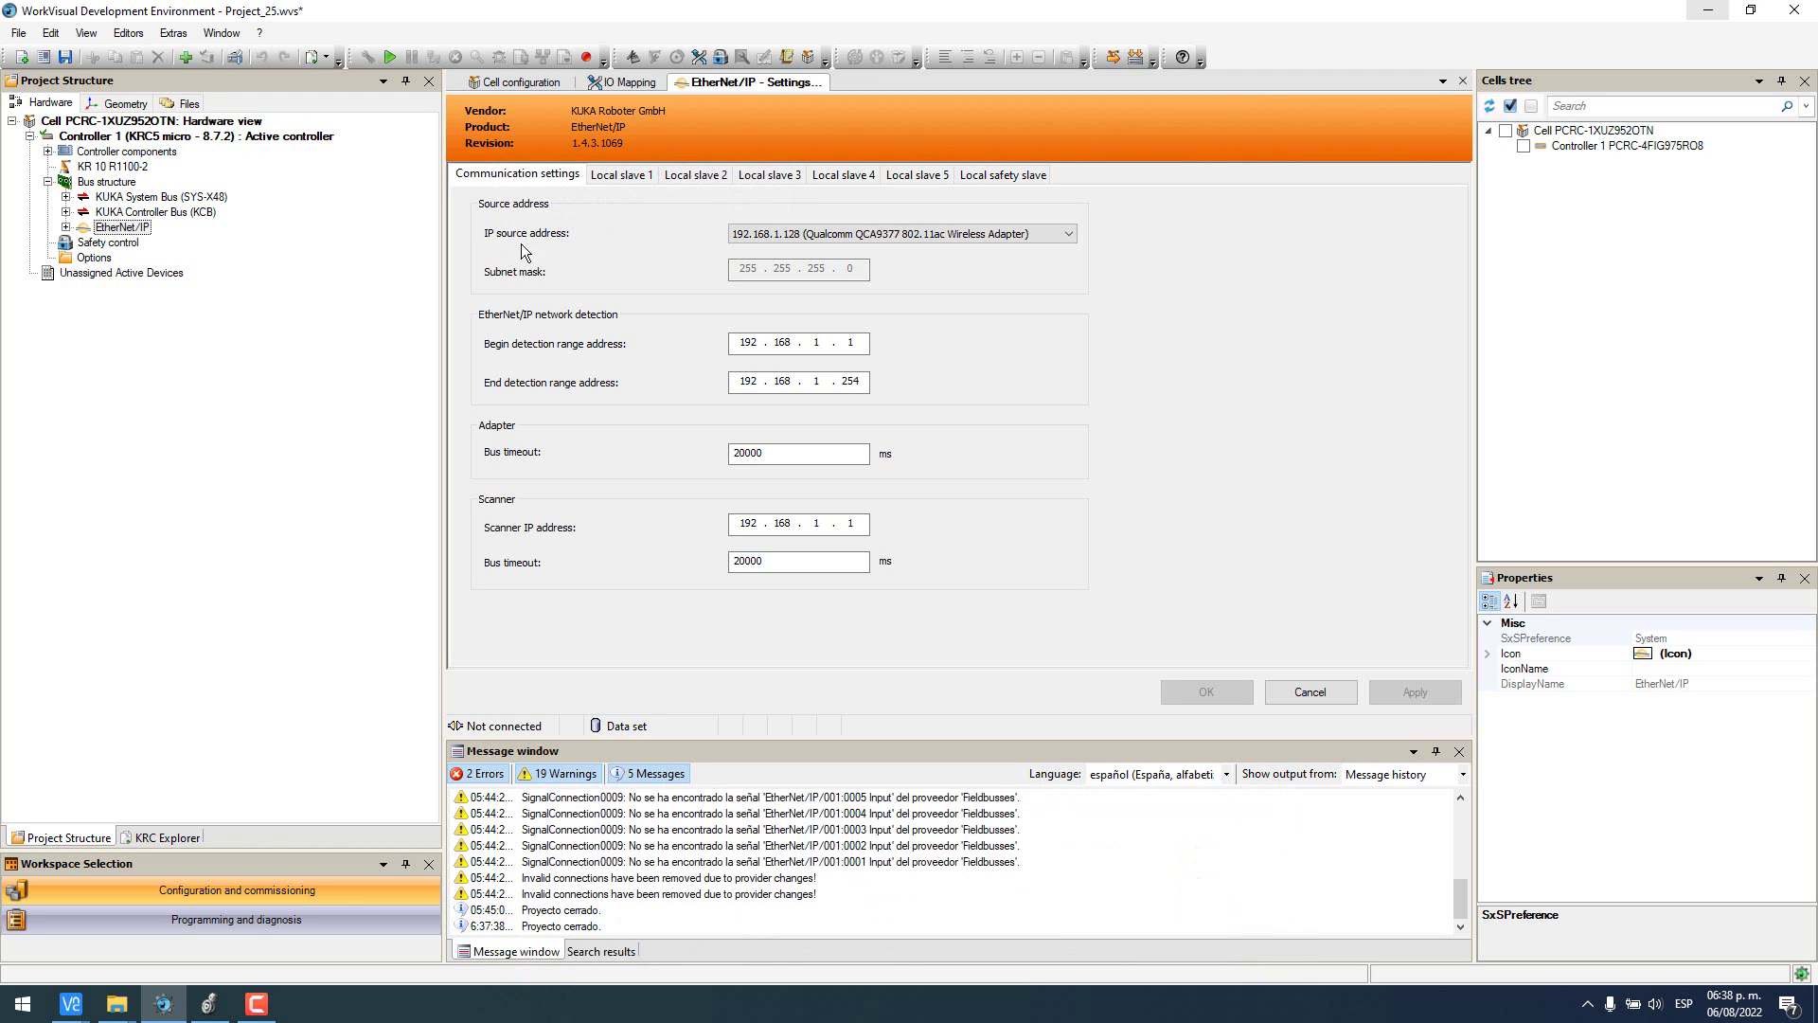
- Use the 192.168.1.198 Realtek adapter as EtherNet/IP source and check the PC's IPv4 settings
{"action": "left_click", "coordinate": [823, 236]}
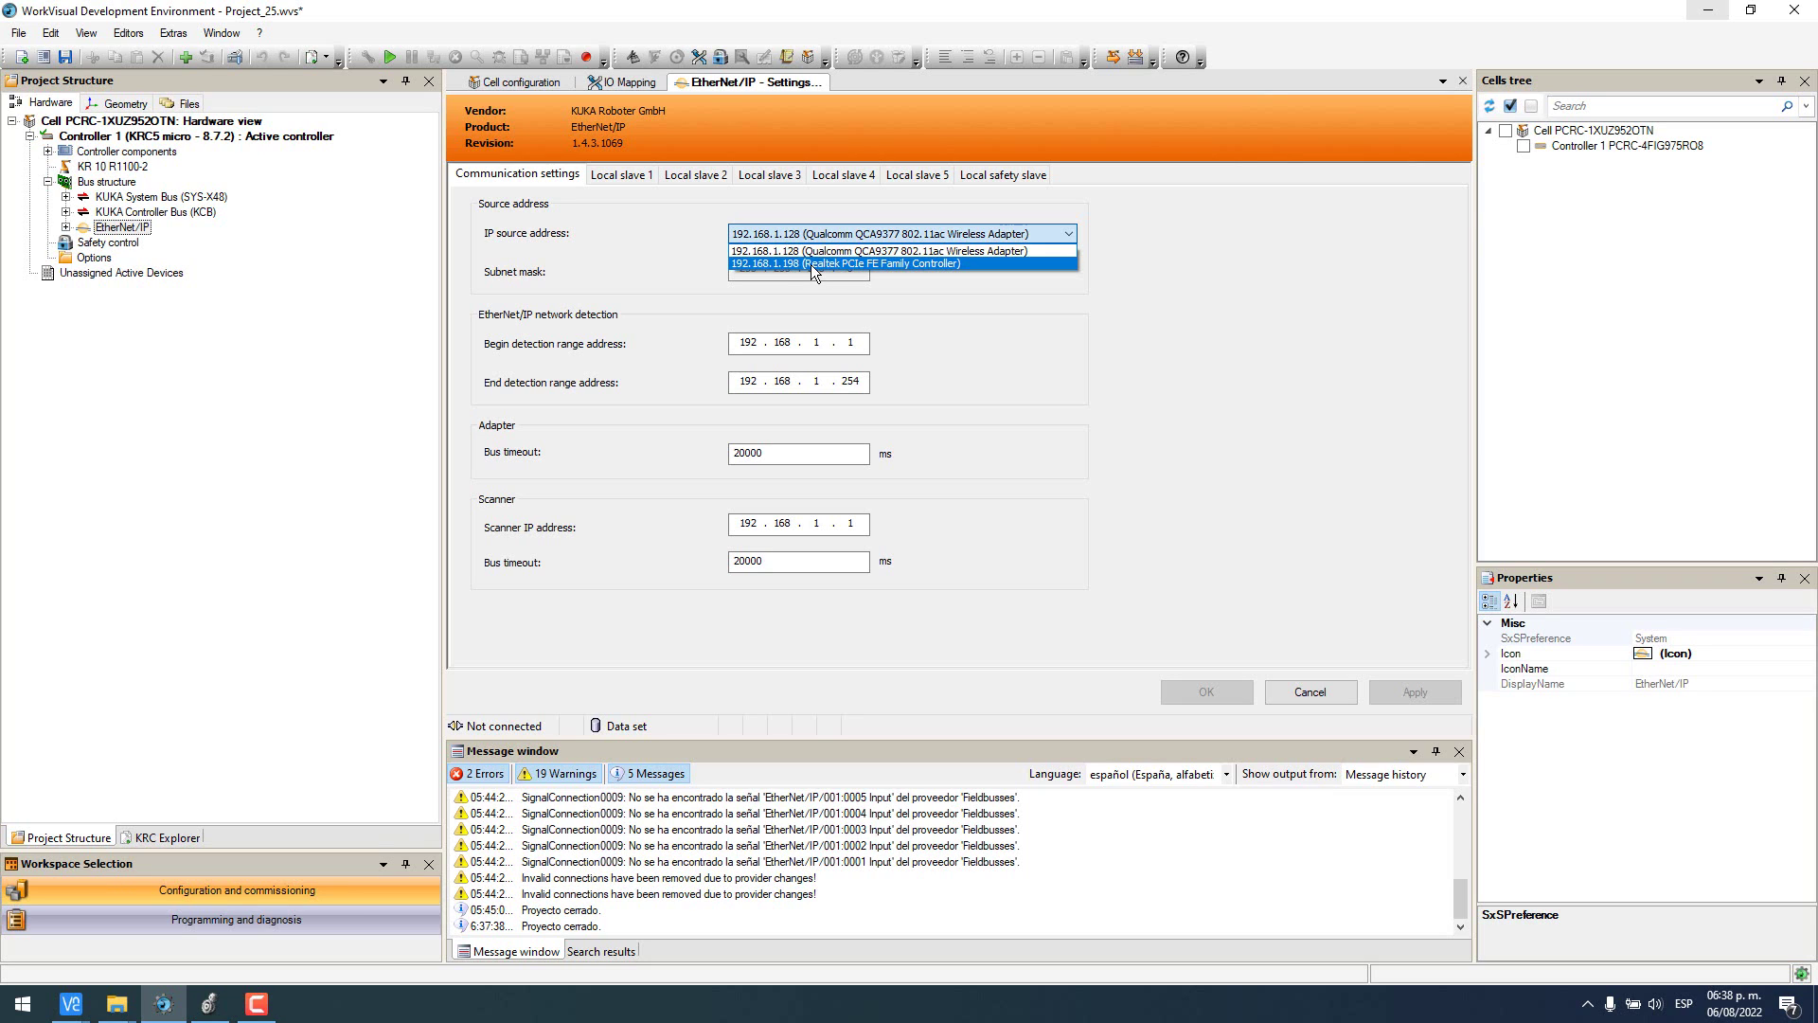
{"action": "left_click", "coordinate": [815, 265]}
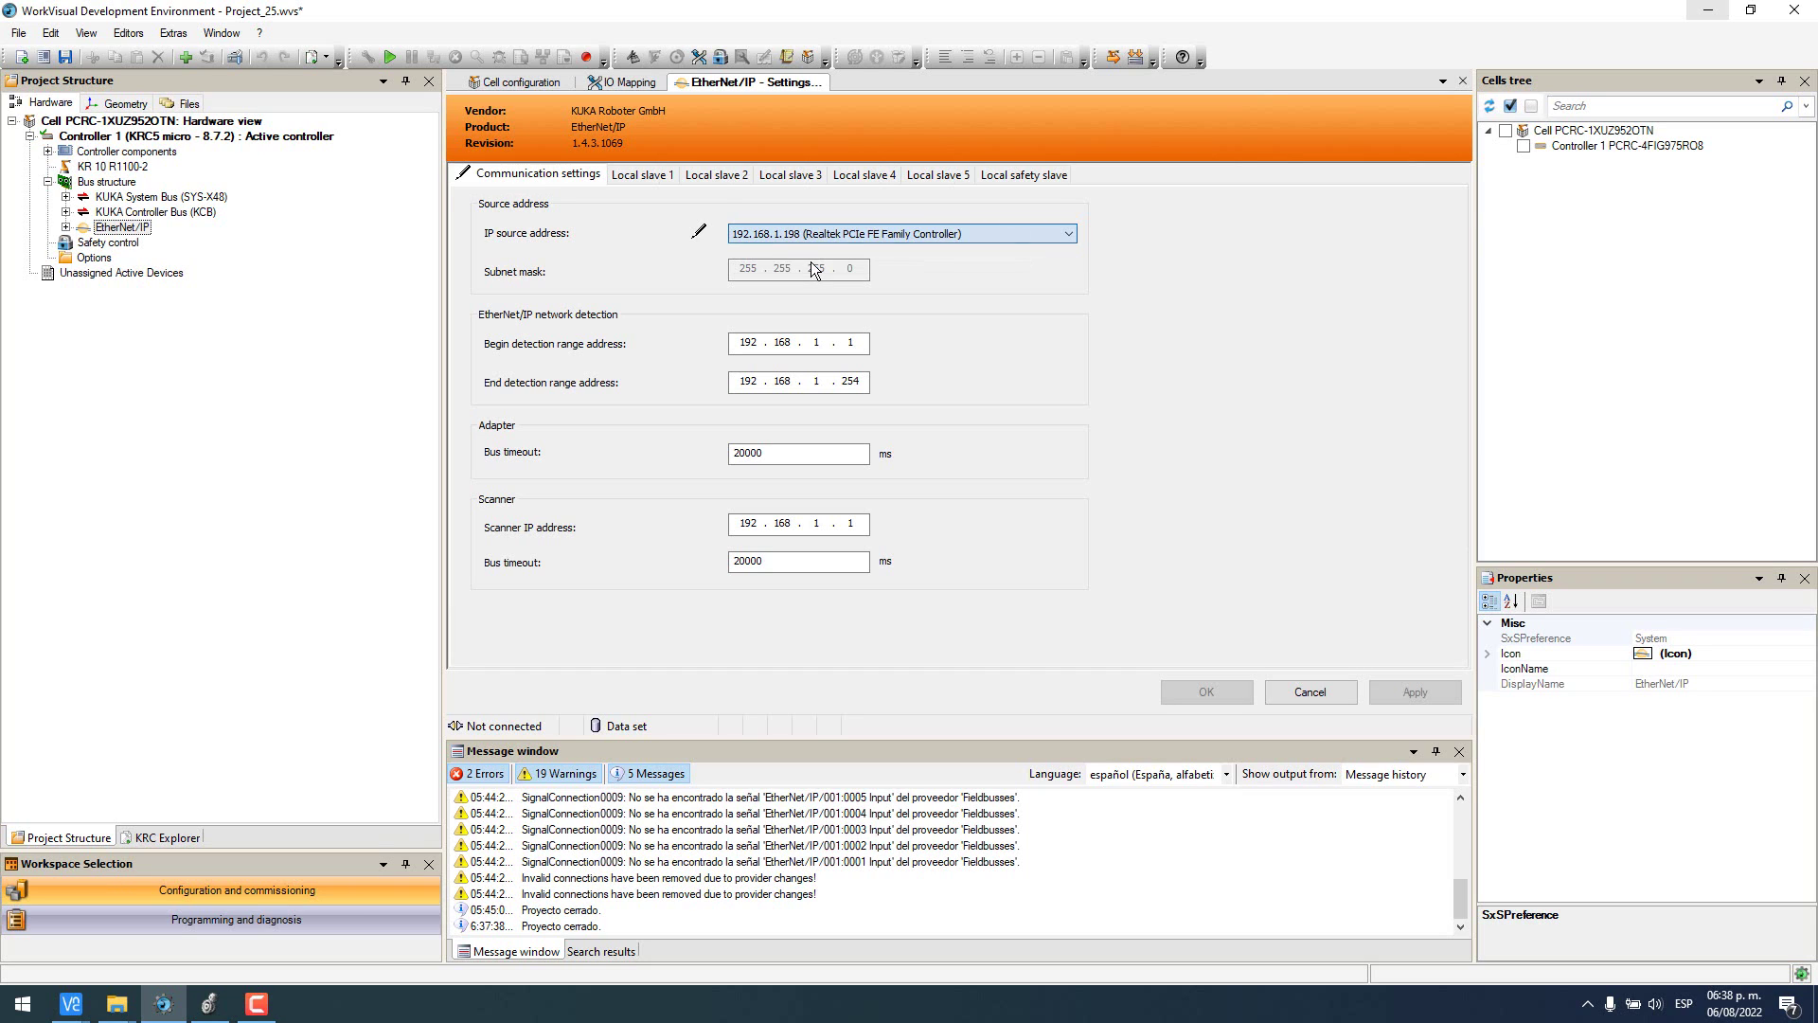
{"action": "left_click", "coordinate": [1584, 1002]}
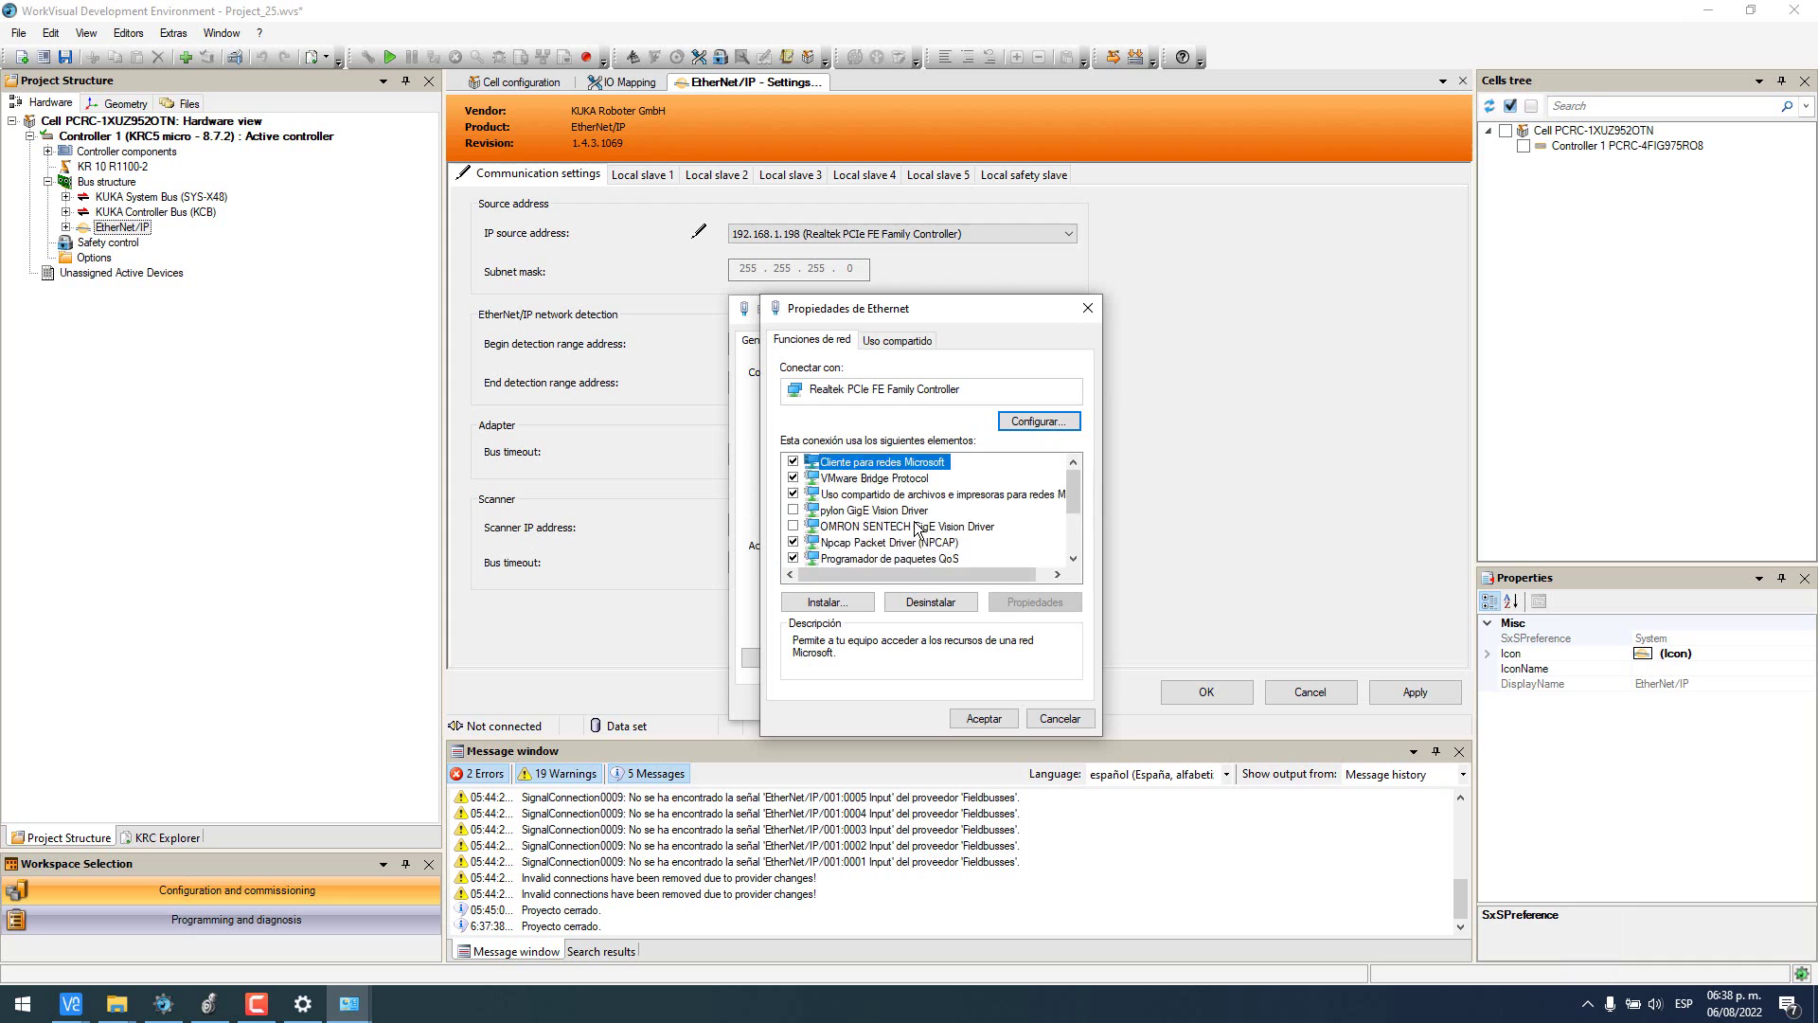
{"action": "scroll", "coordinate": [916, 526], "scroll_direction": "down", "scroll_amount": 3}
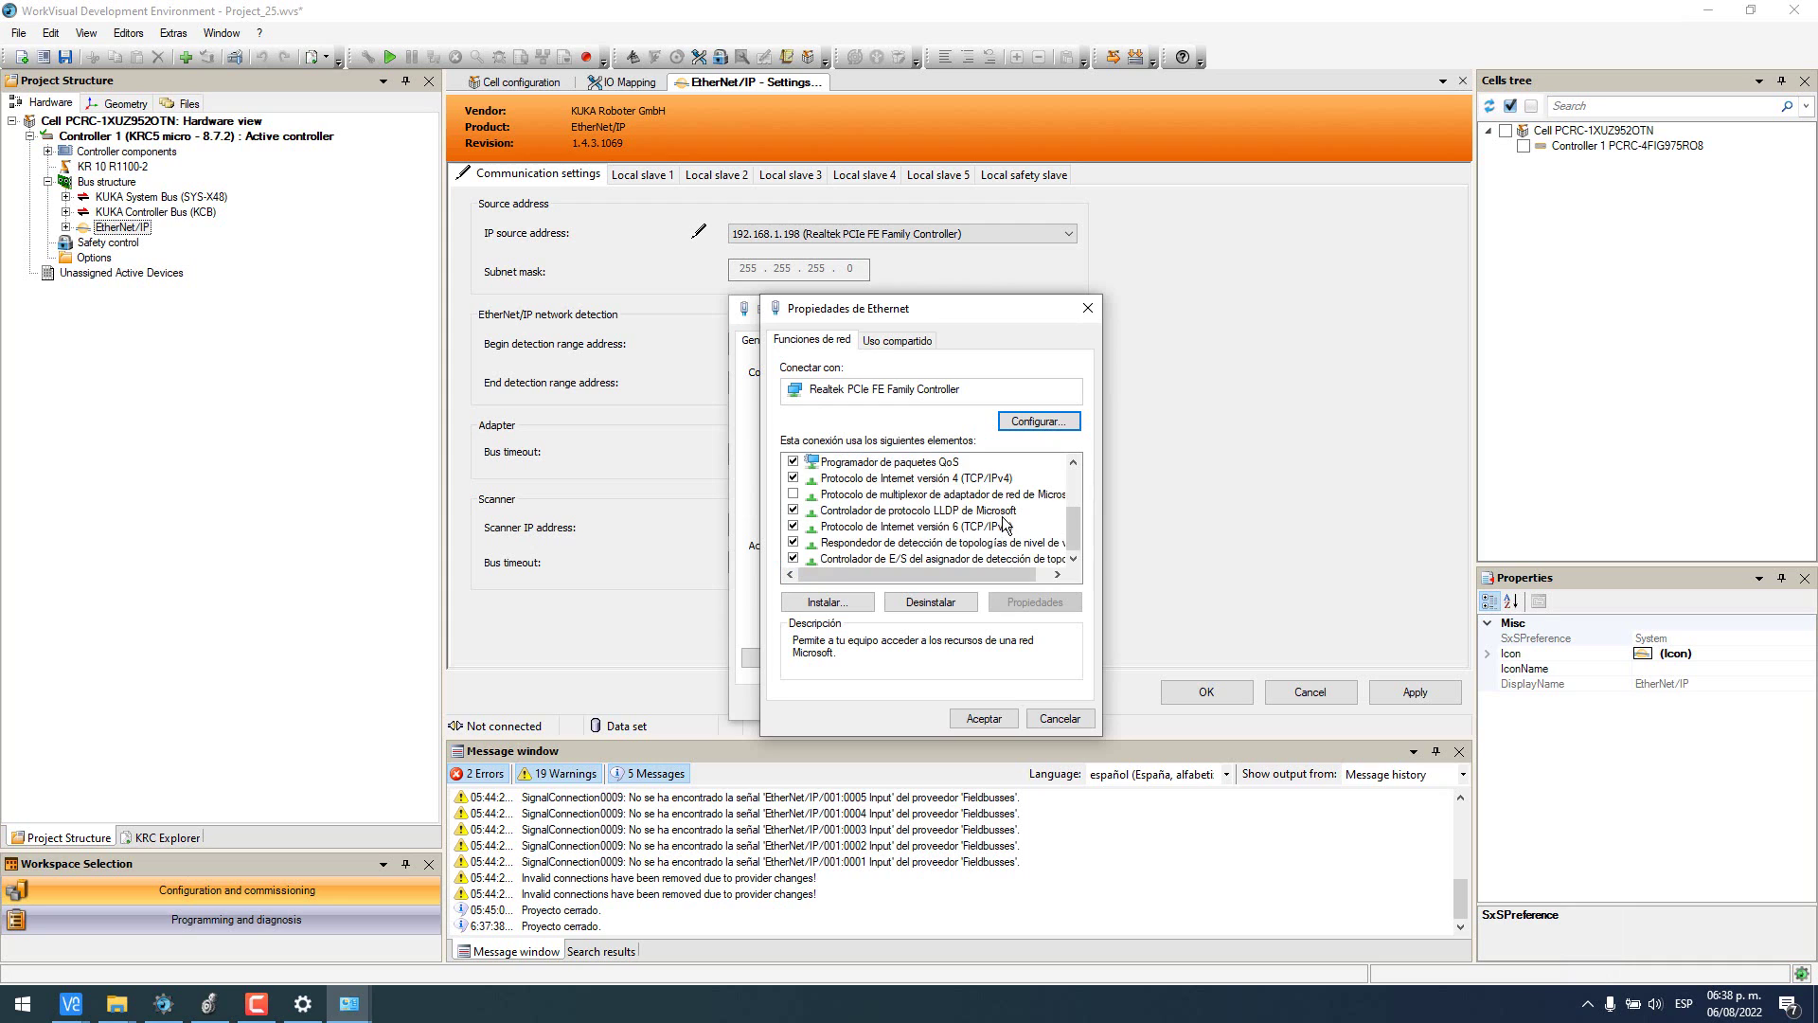
{"action": "double_click", "coordinate": [966, 493]}
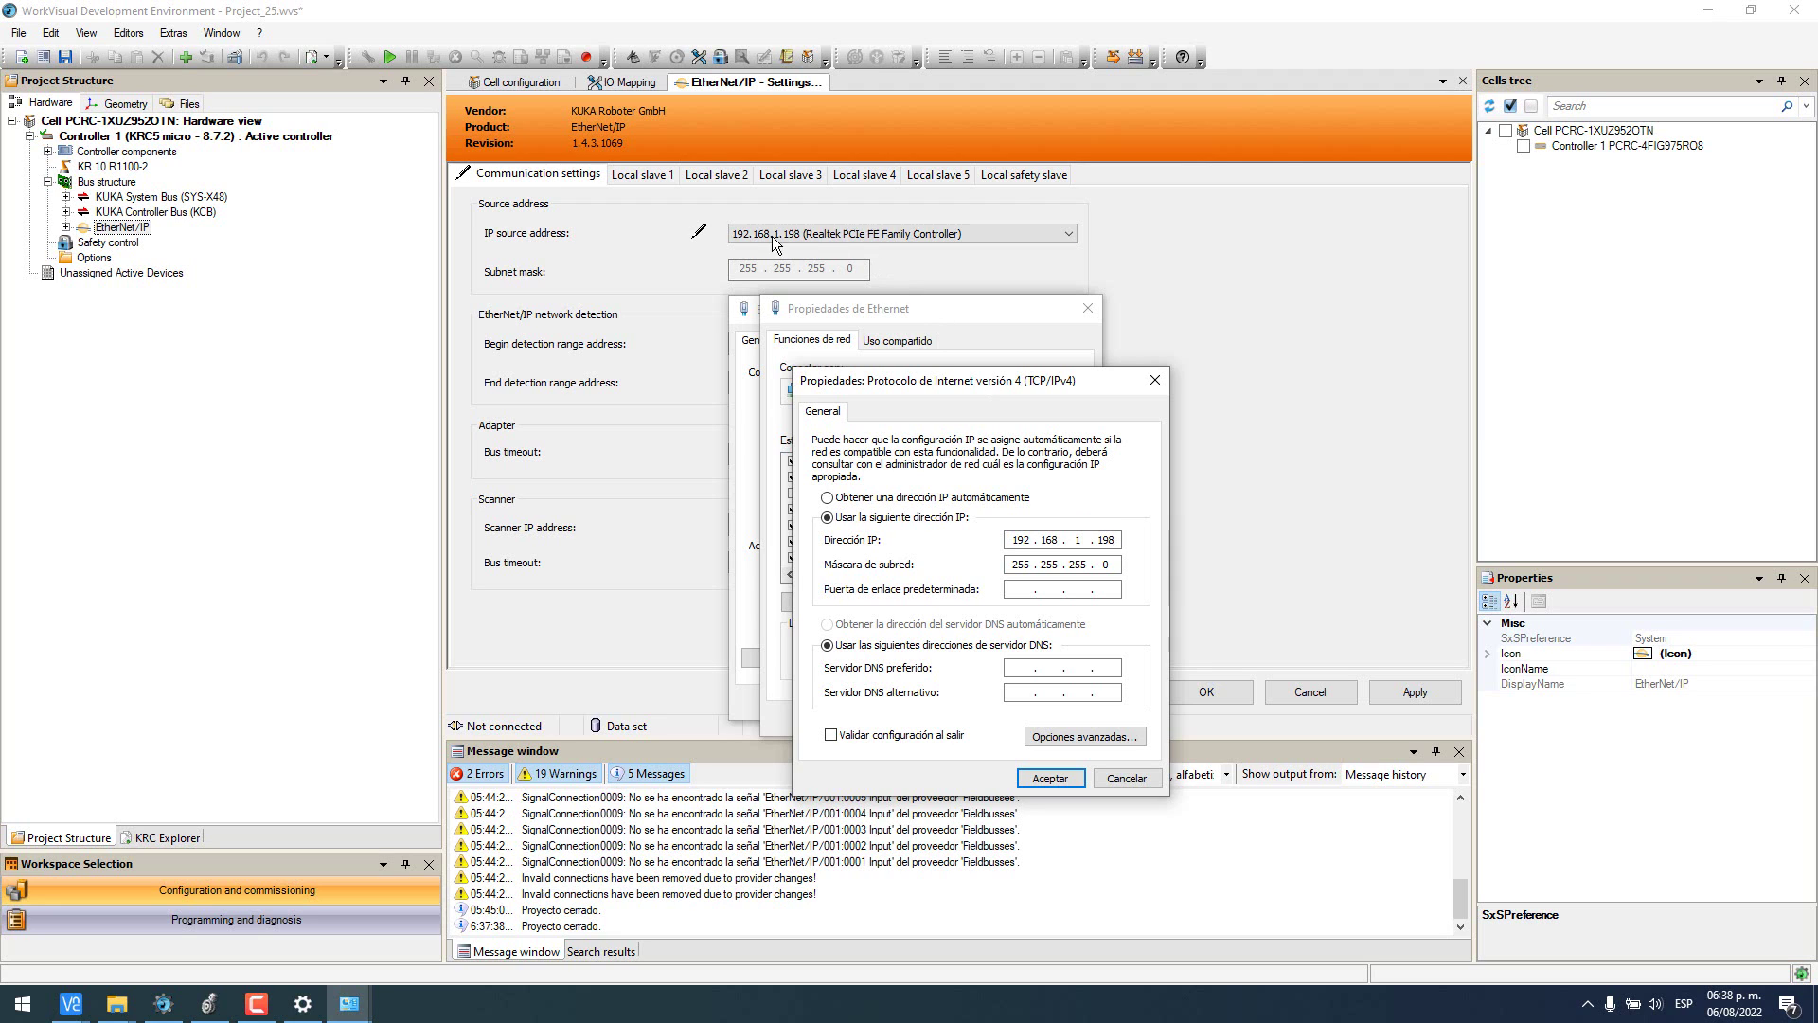
{"action": "left_click", "coordinate": [1156, 381]}
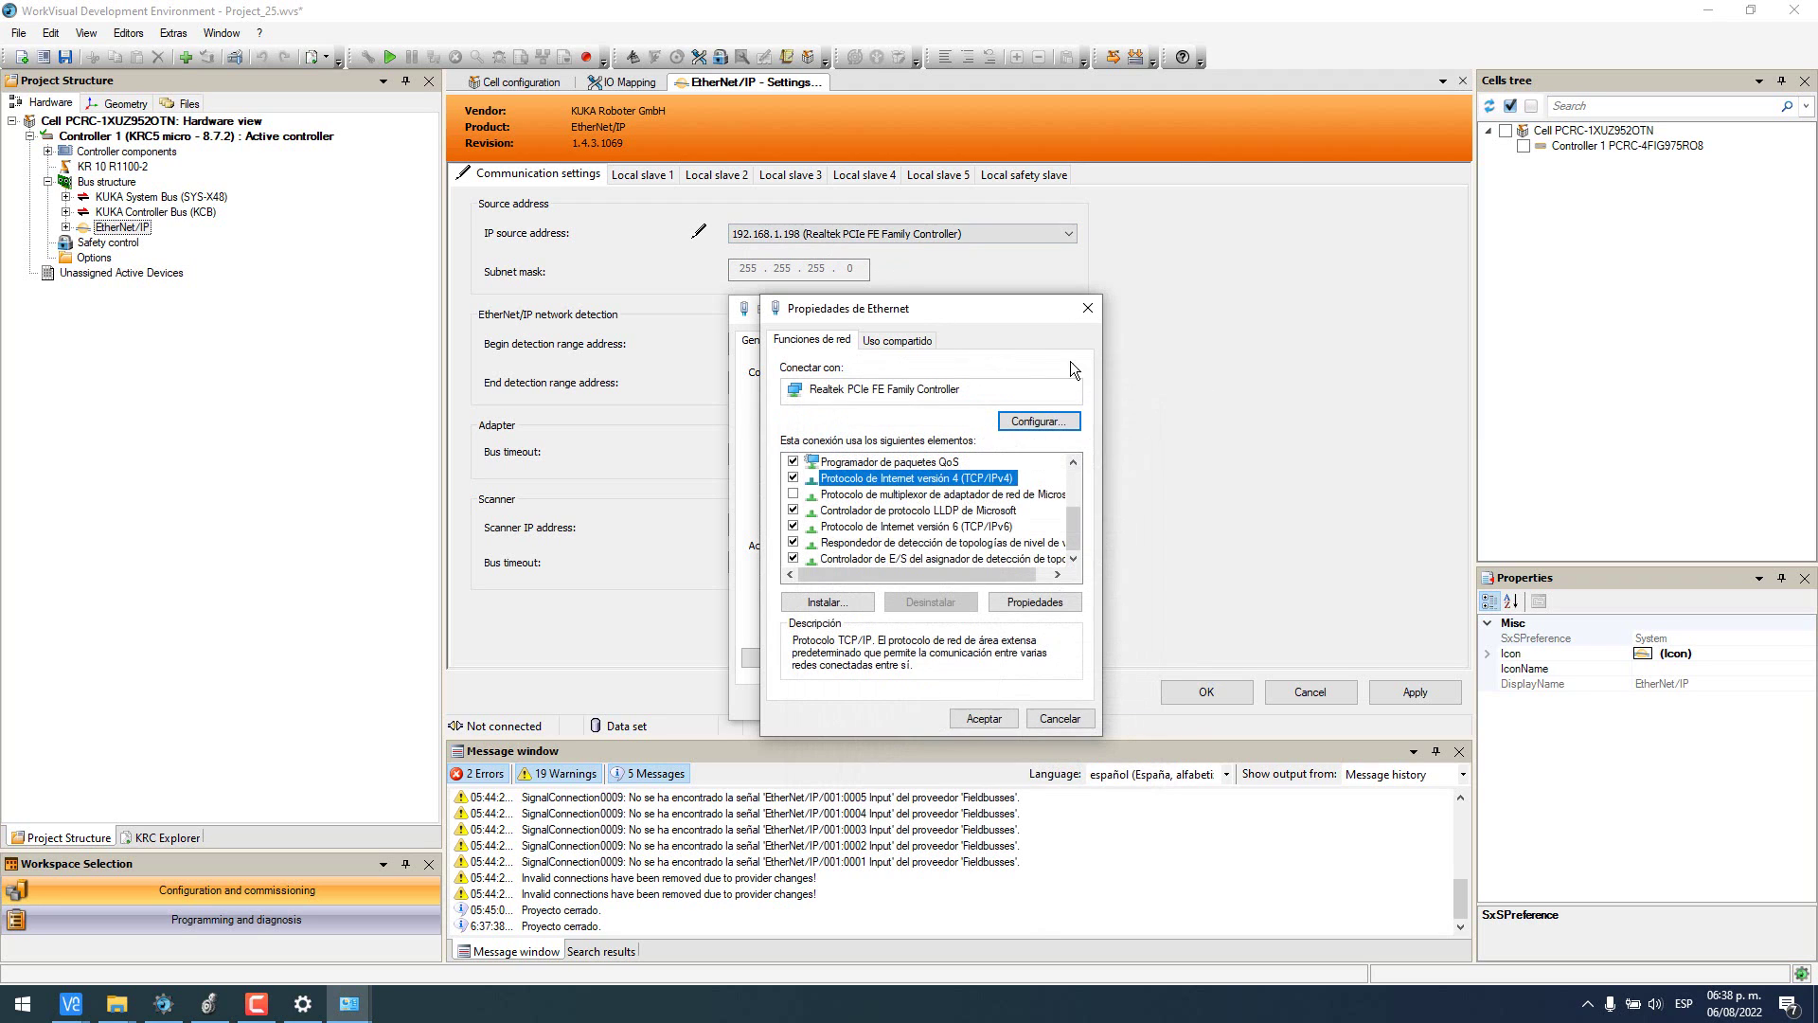
{"action": "left_click", "coordinate": [1095, 310]}
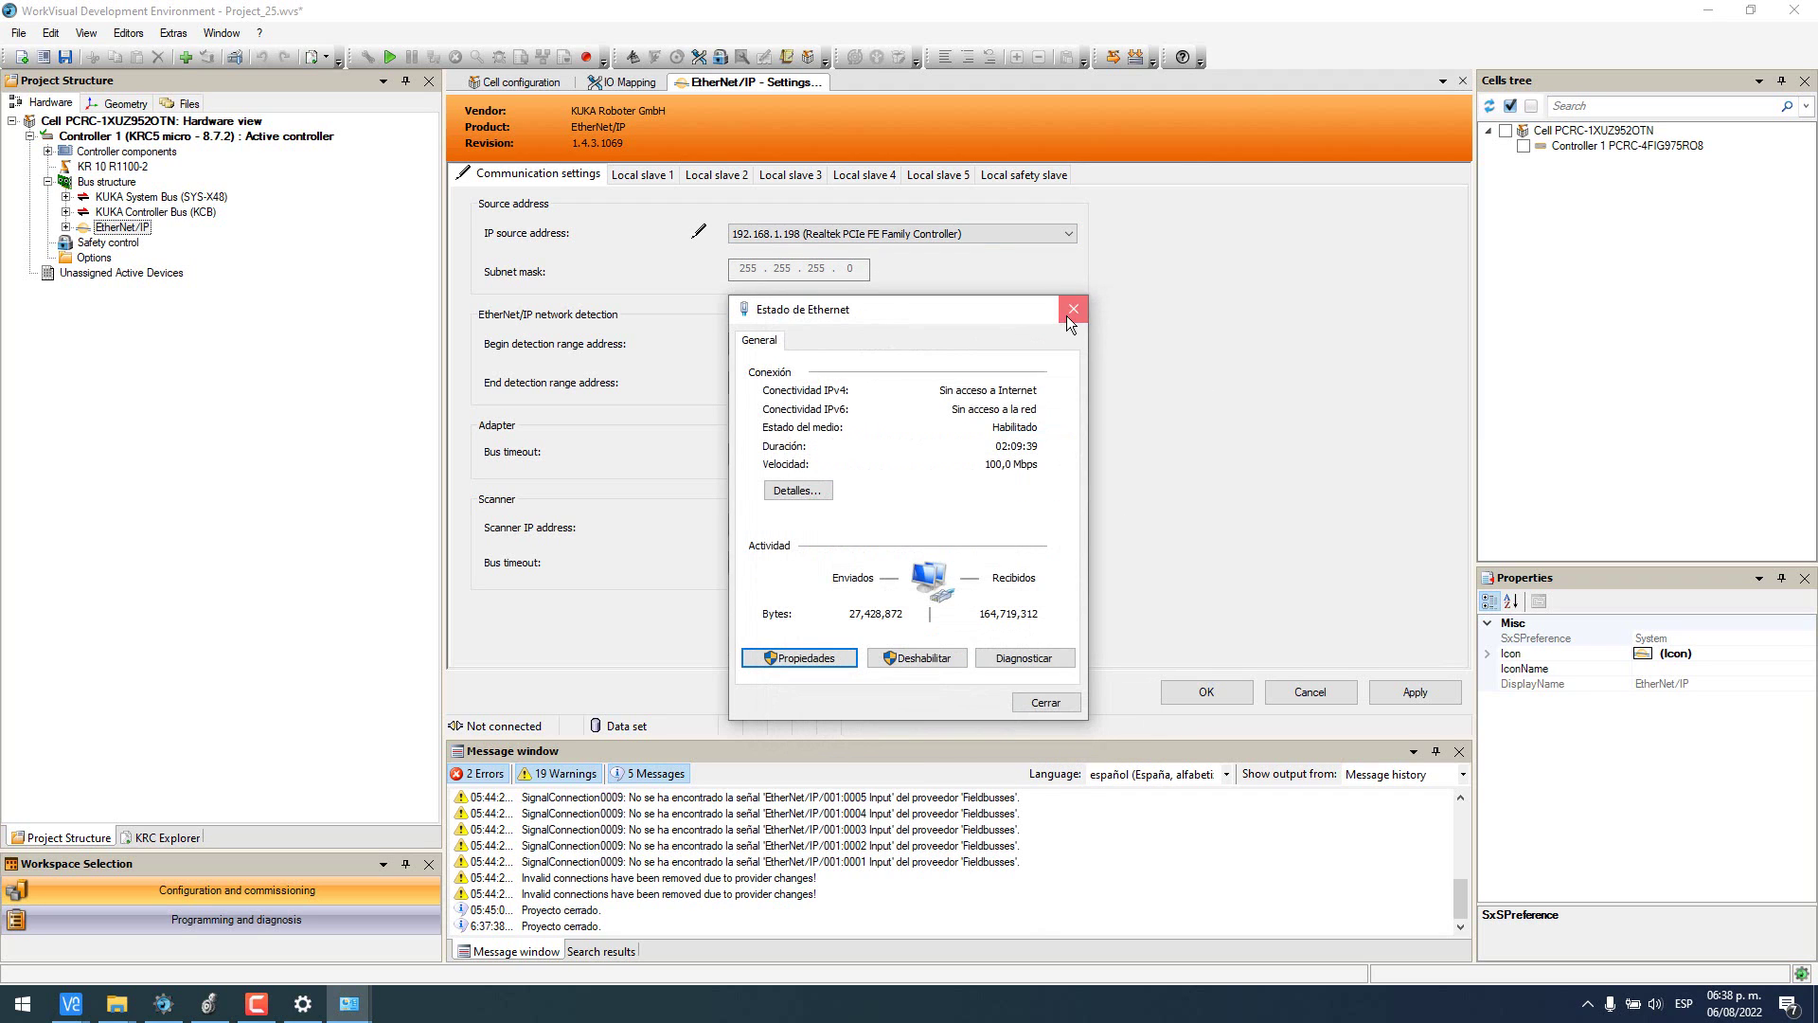
{"action": "left_click", "coordinate": [1069, 313]}
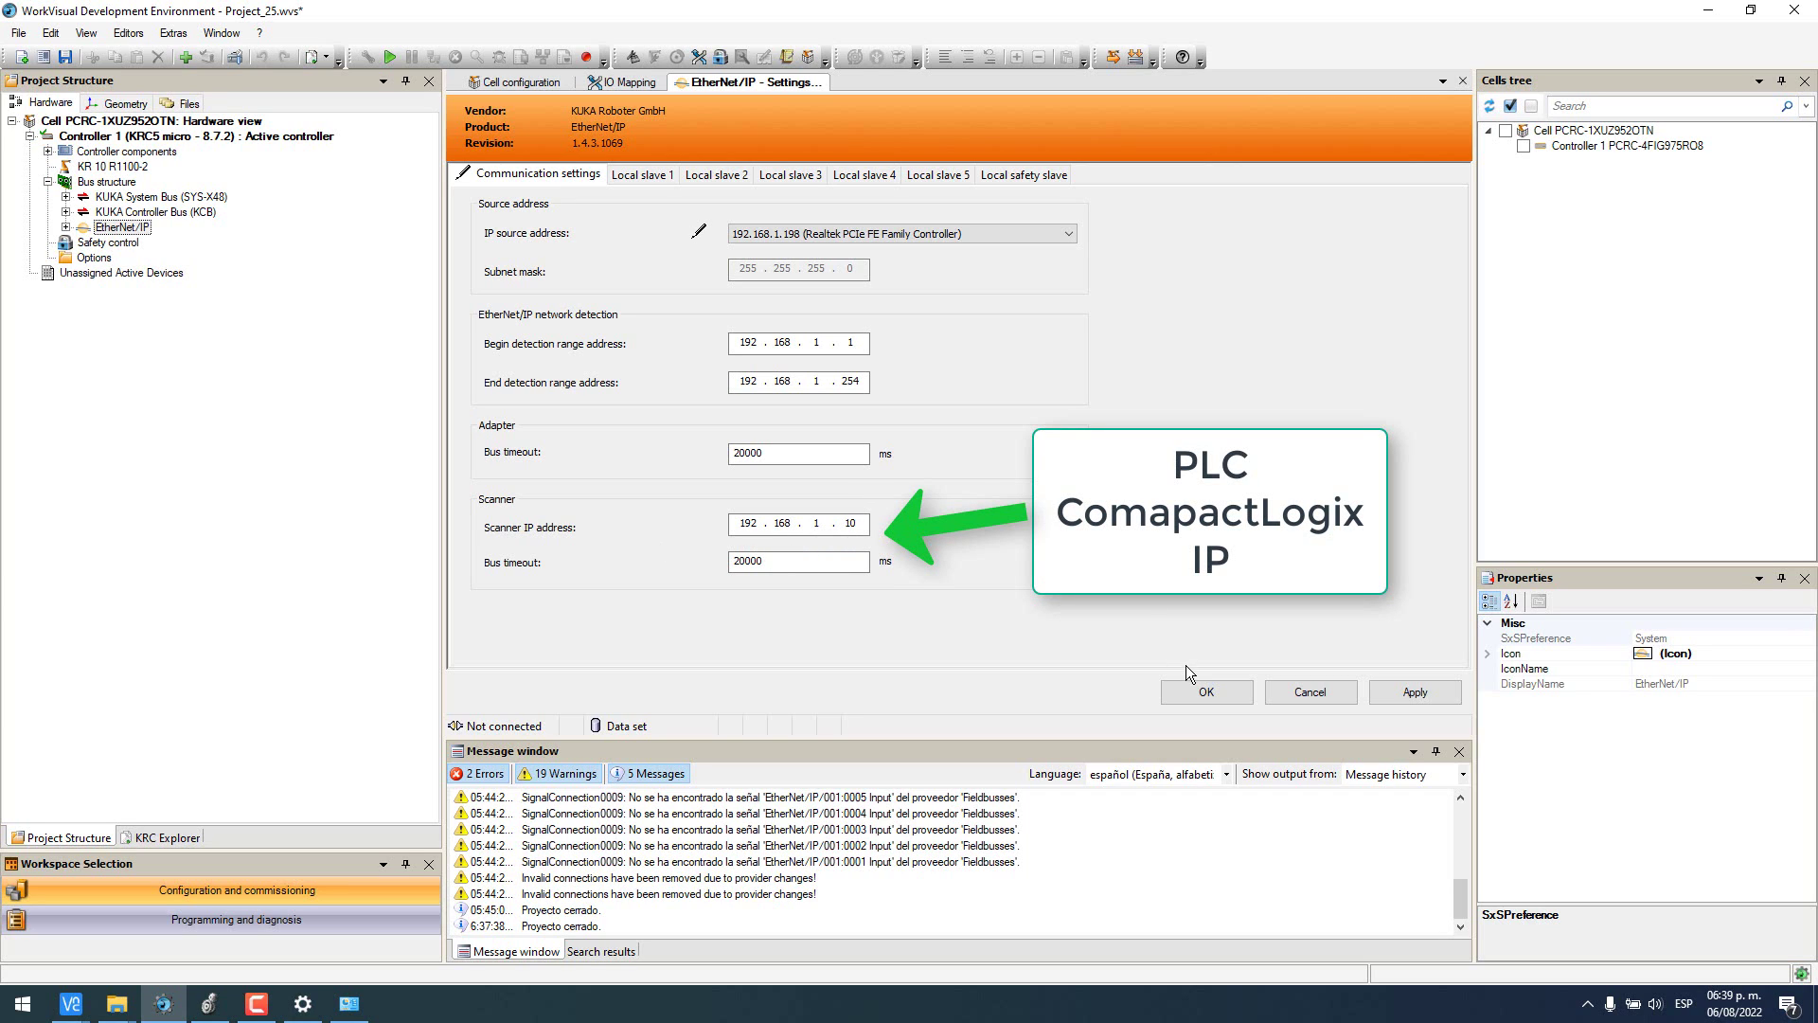
- Activate Local slave 1 as KUKA_ROBOT with 8-byte output and input sizes, and apply
{"action": "left_click", "coordinate": [640, 175]}
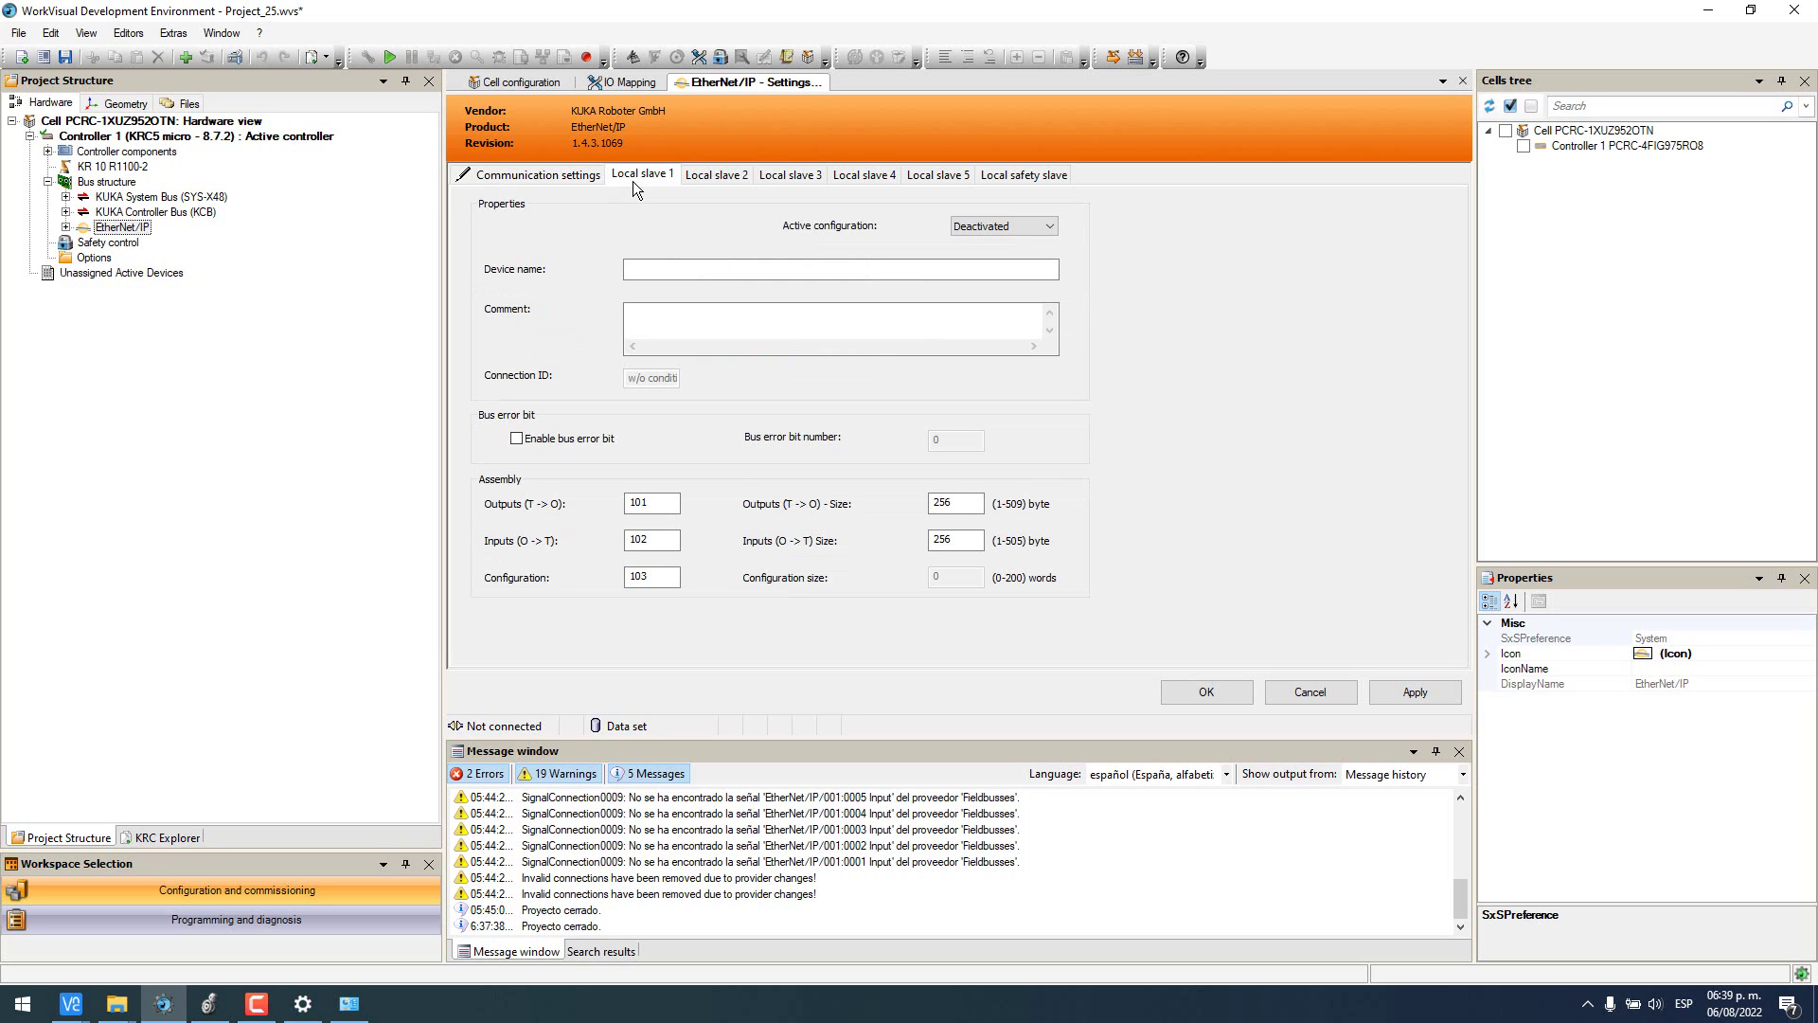
{"action": "left_click", "coordinate": [1006, 226]}
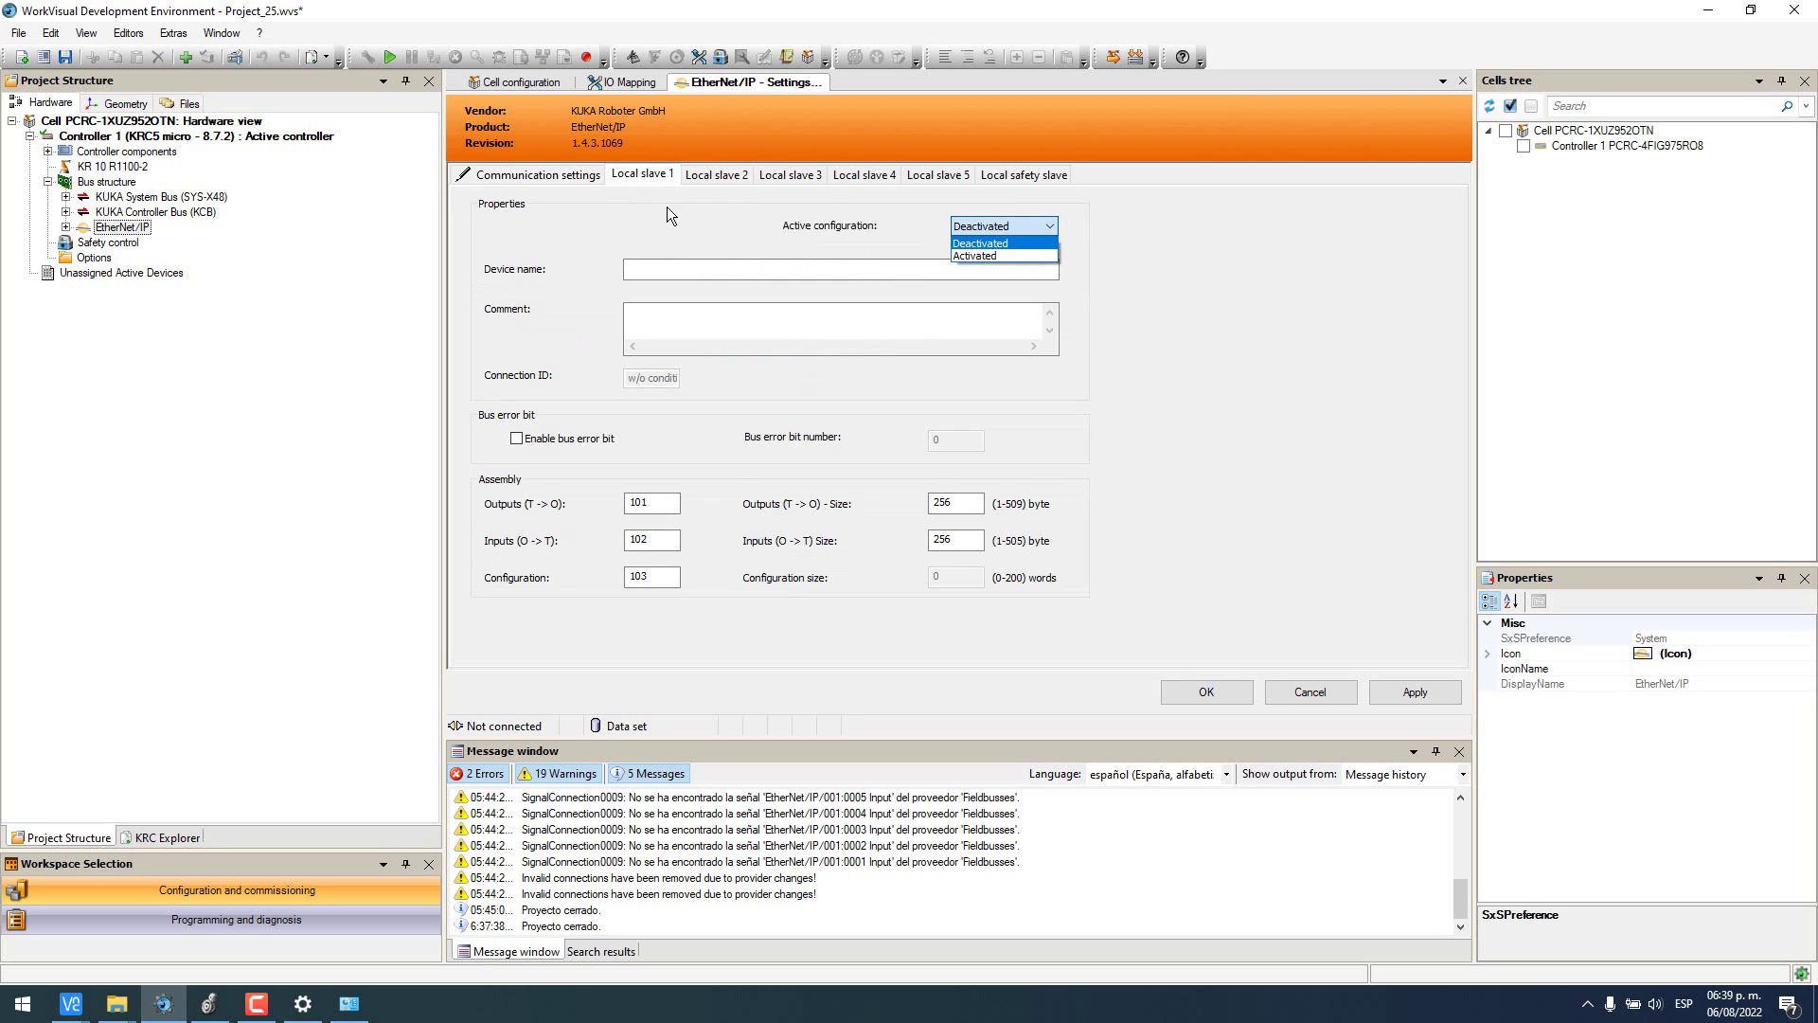
{"action": "left_click", "coordinate": [1019, 256]}
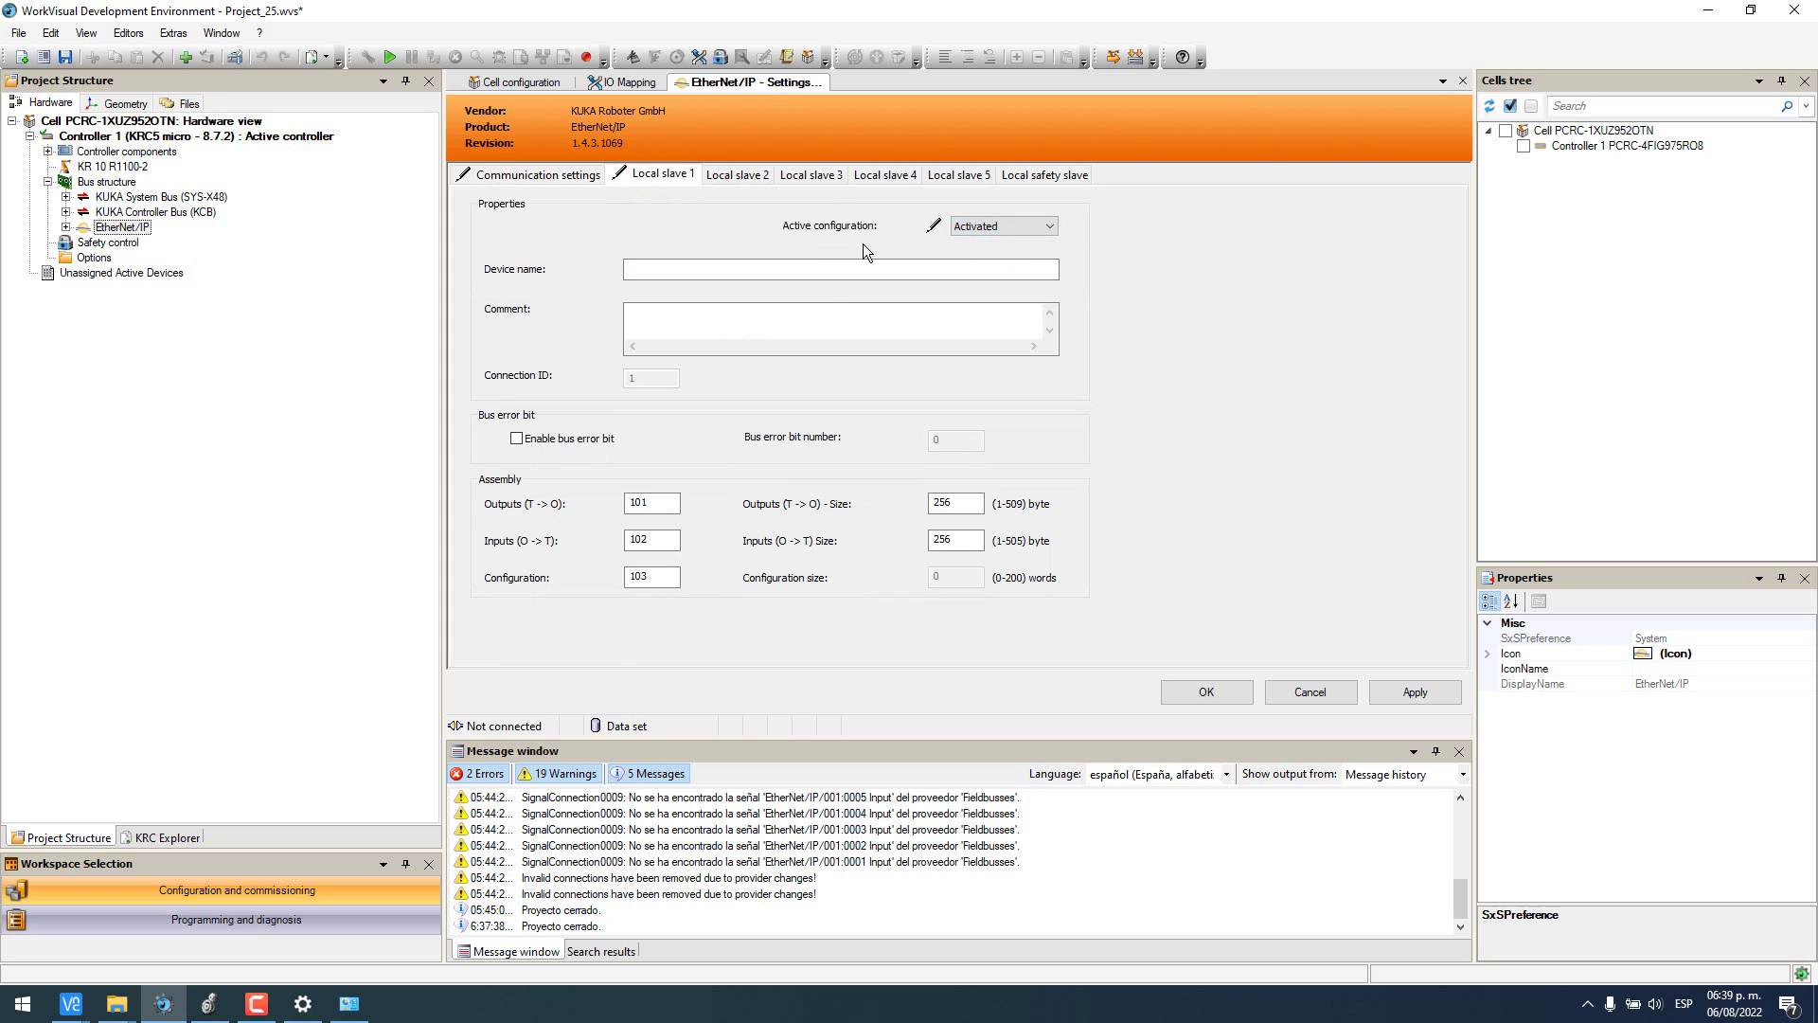
{"action": "left_click", "coordinate": [815, 266]}
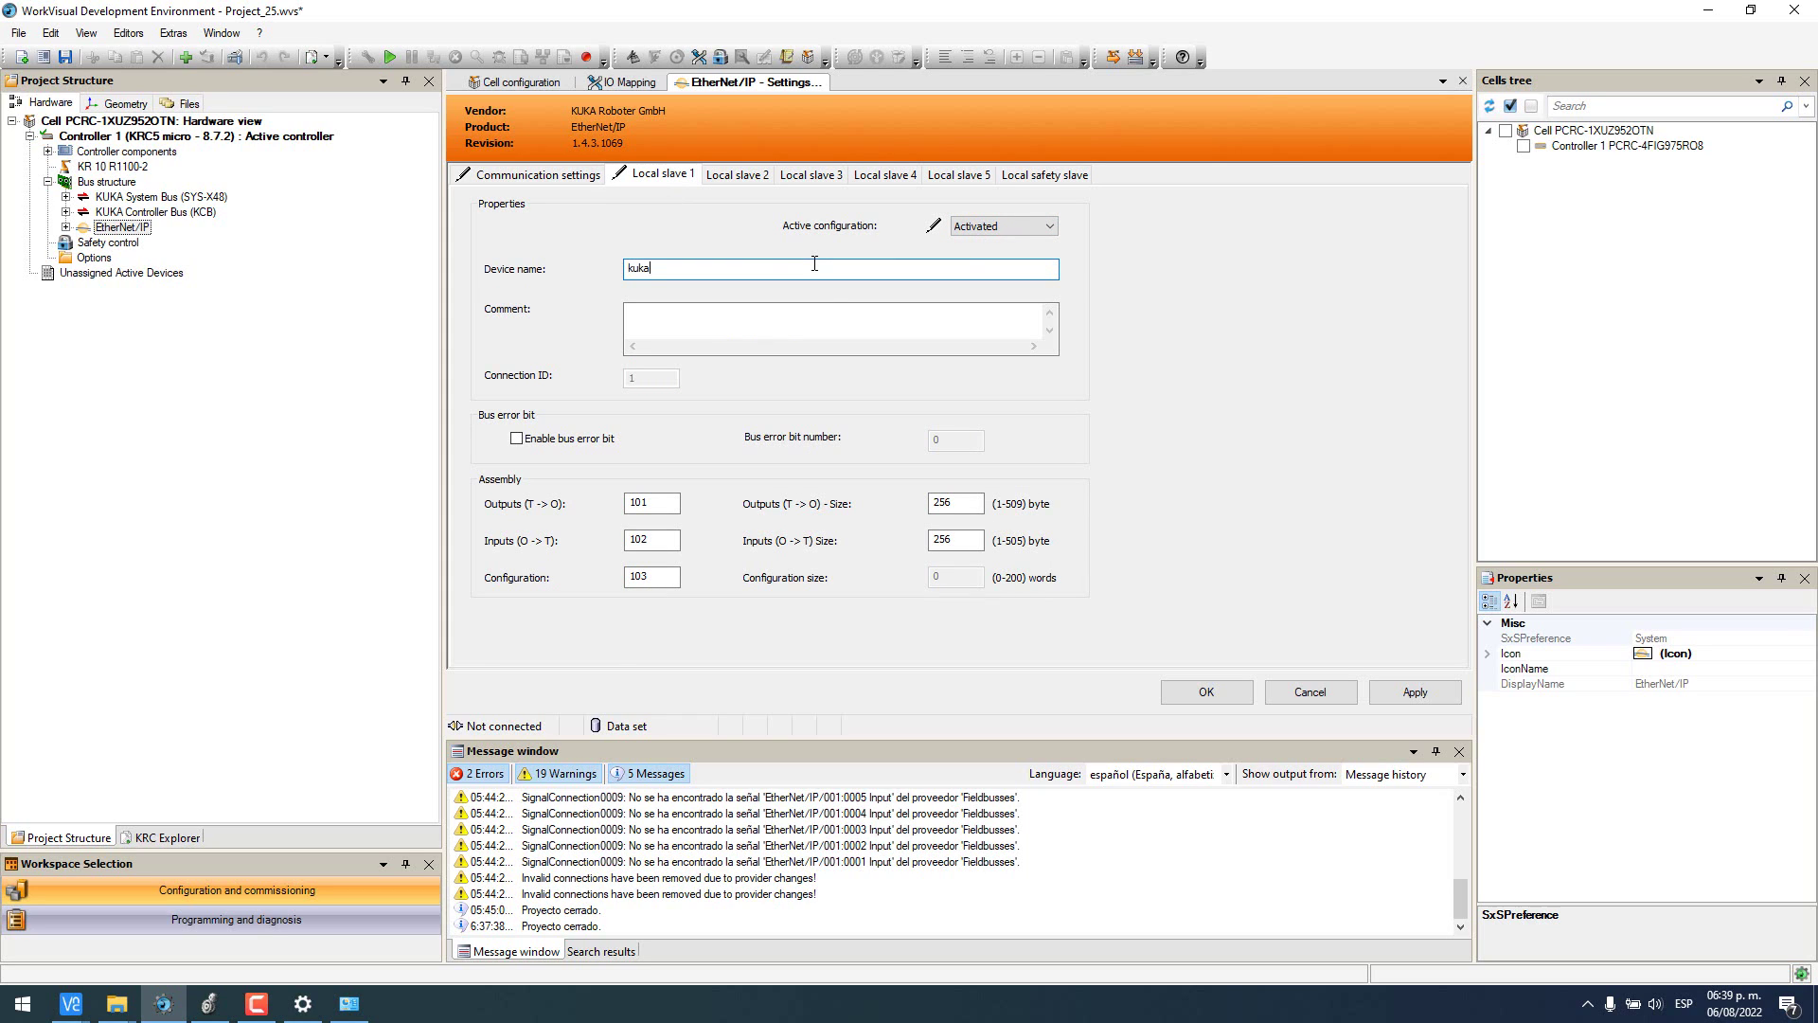
{"action": "key", "text": "Caps_Lock"}
{"action": "type", "text": "KUK"}
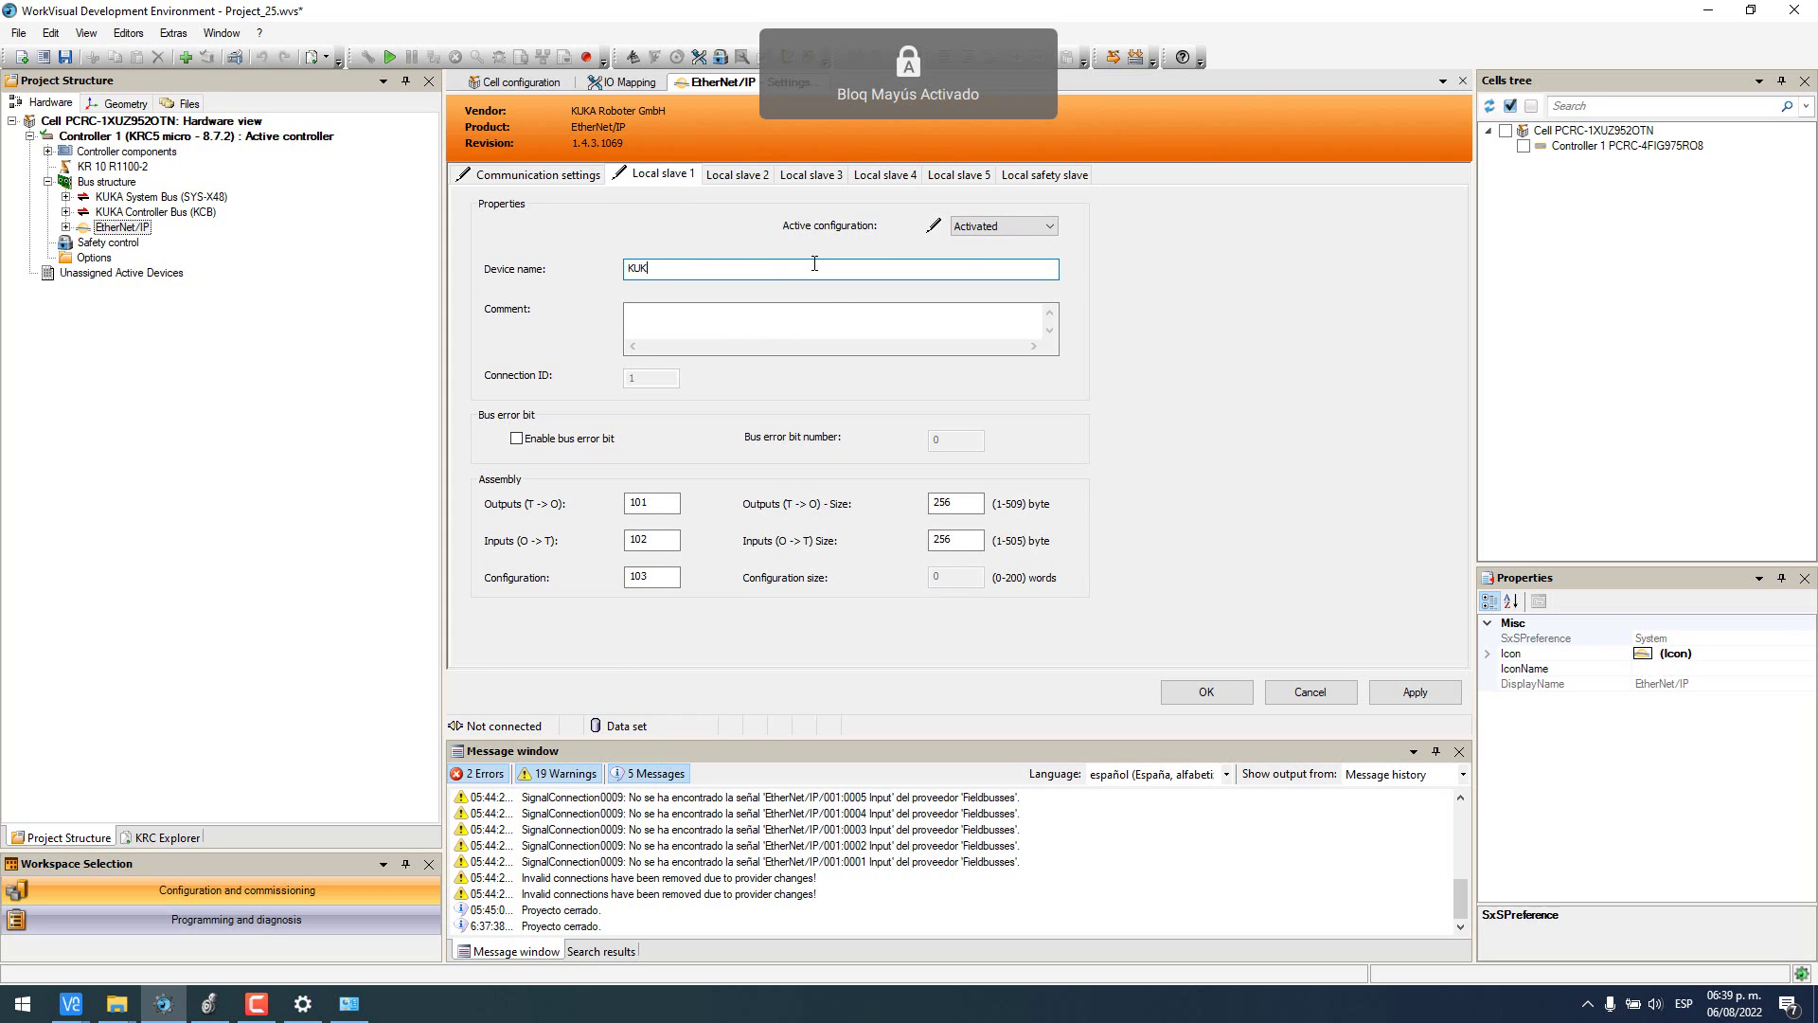
{"action": "type", "text": "A_ROBOT"}
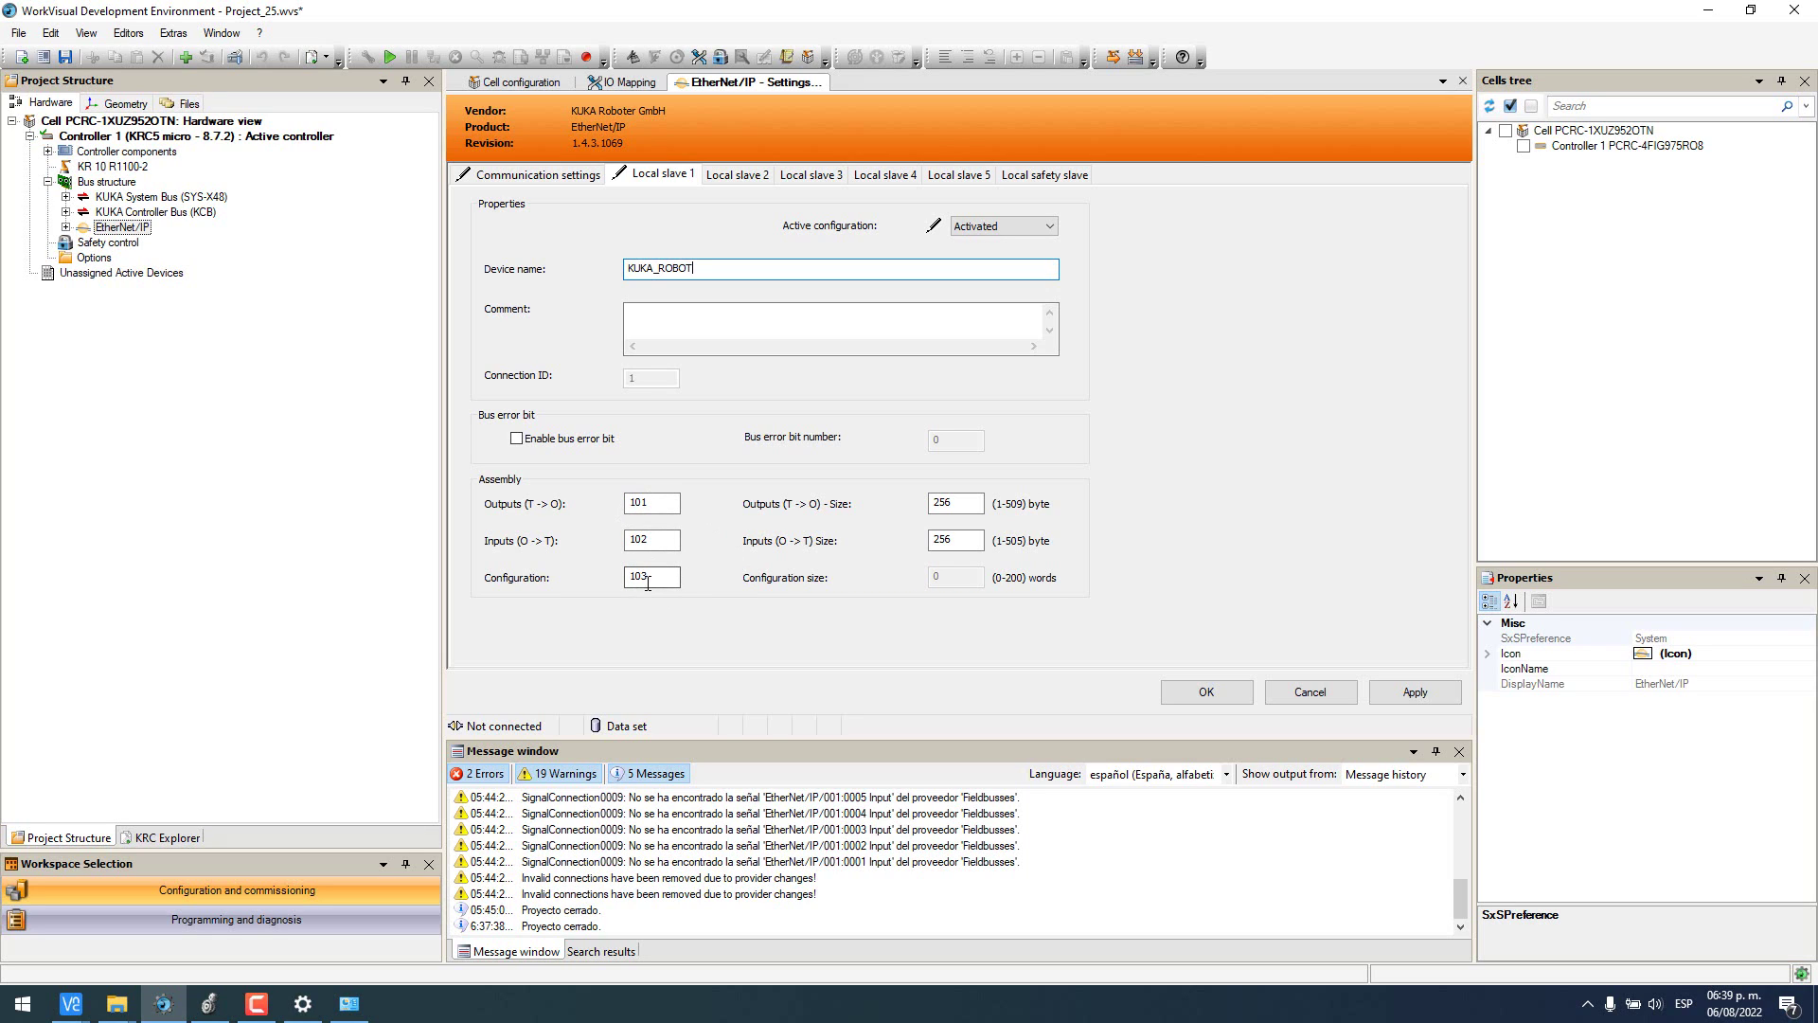
{"action": "double_click", "coordinate": [945, 503]}
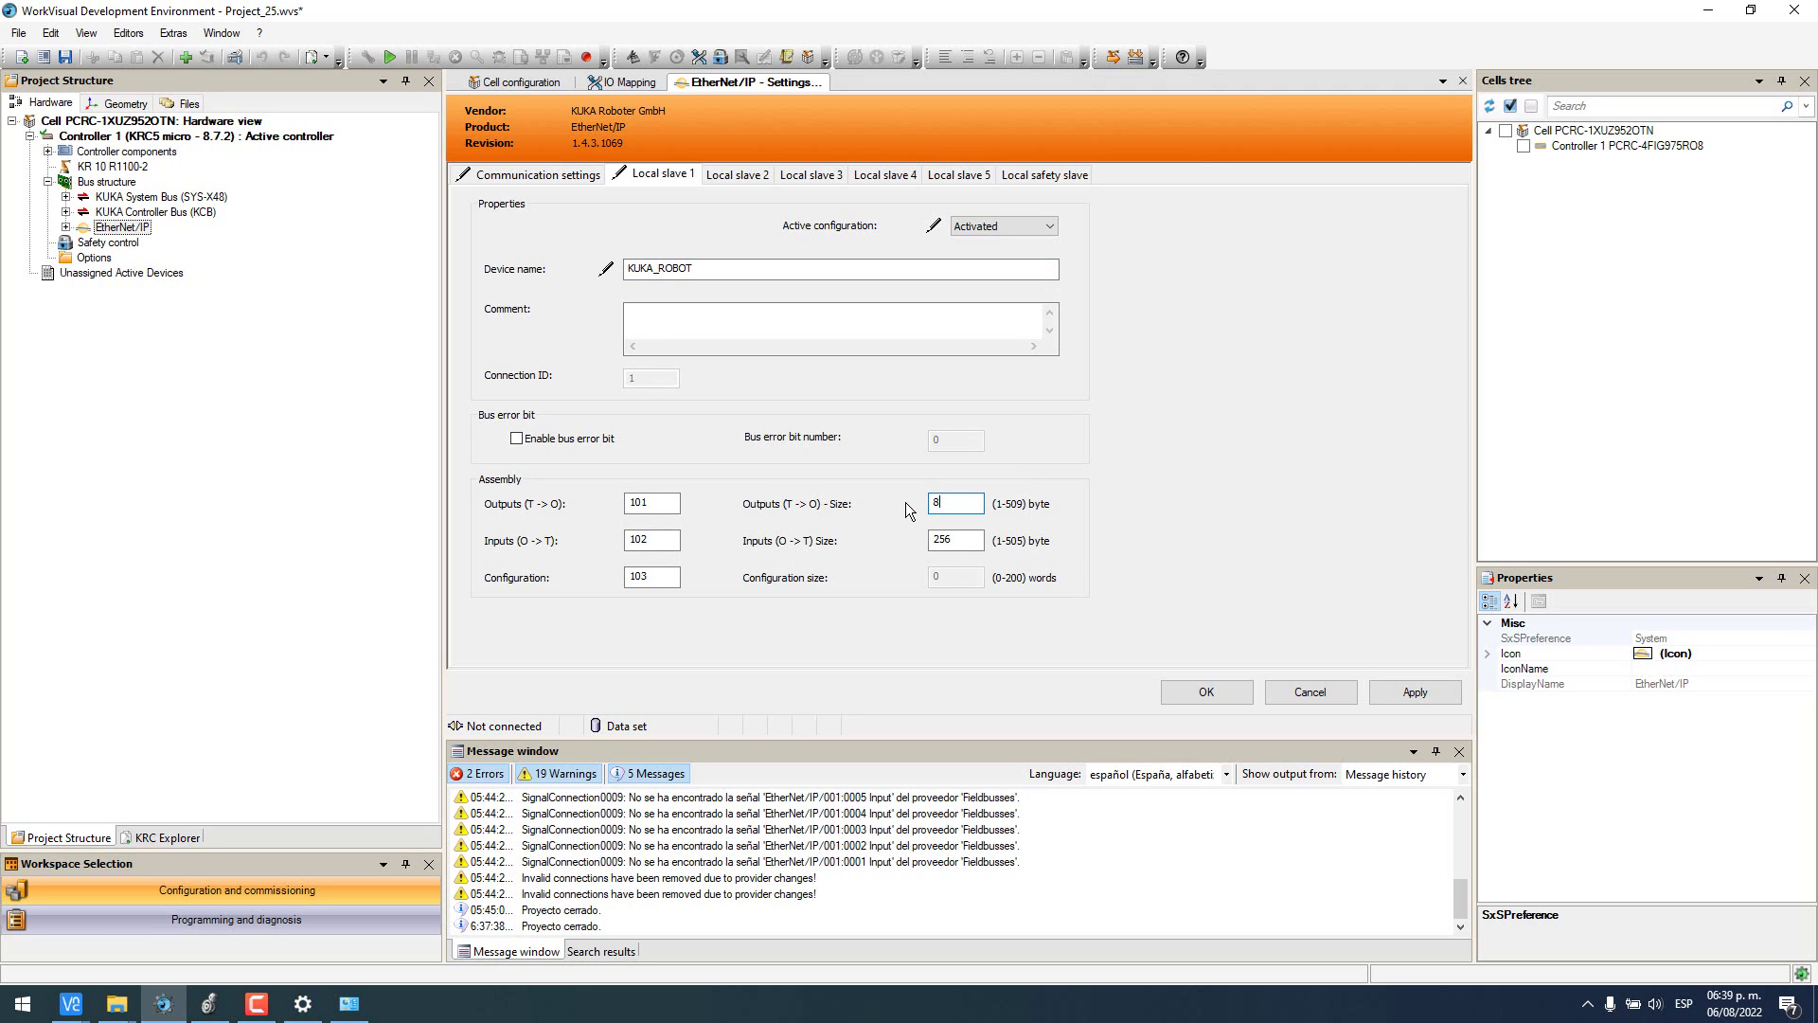
{"action": "left_click_drag", "start_coordinate": [976, 540], "coordinate": [940, 539]}
{"action": "left_click", "coordinate": [1396, 697]}
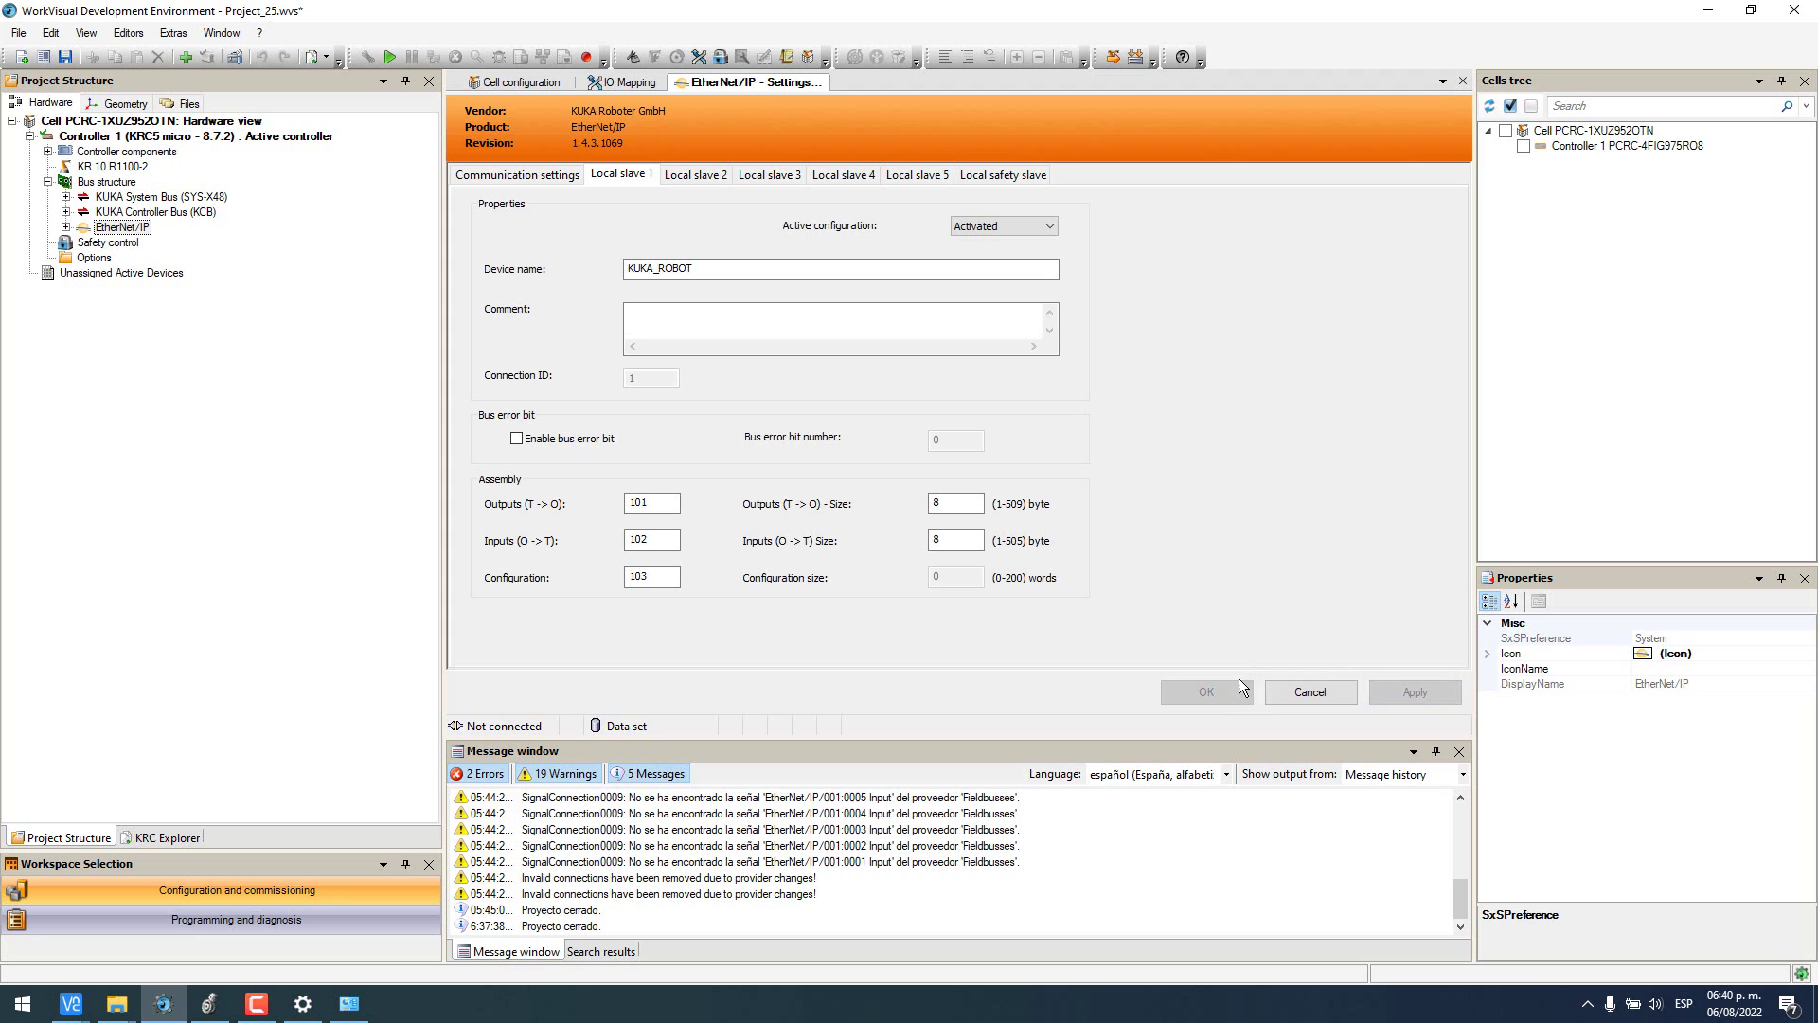
- Add the KUKA.EtherNetIP MS (V5.1.1) option under Options and confirm its reinstall
{"action": "left_click", "coordinate": [91, 258]}
{"action": "right_click", "coordinate": [87, 257]}
{"action": "left_click", "coordinate": [122, 270]}
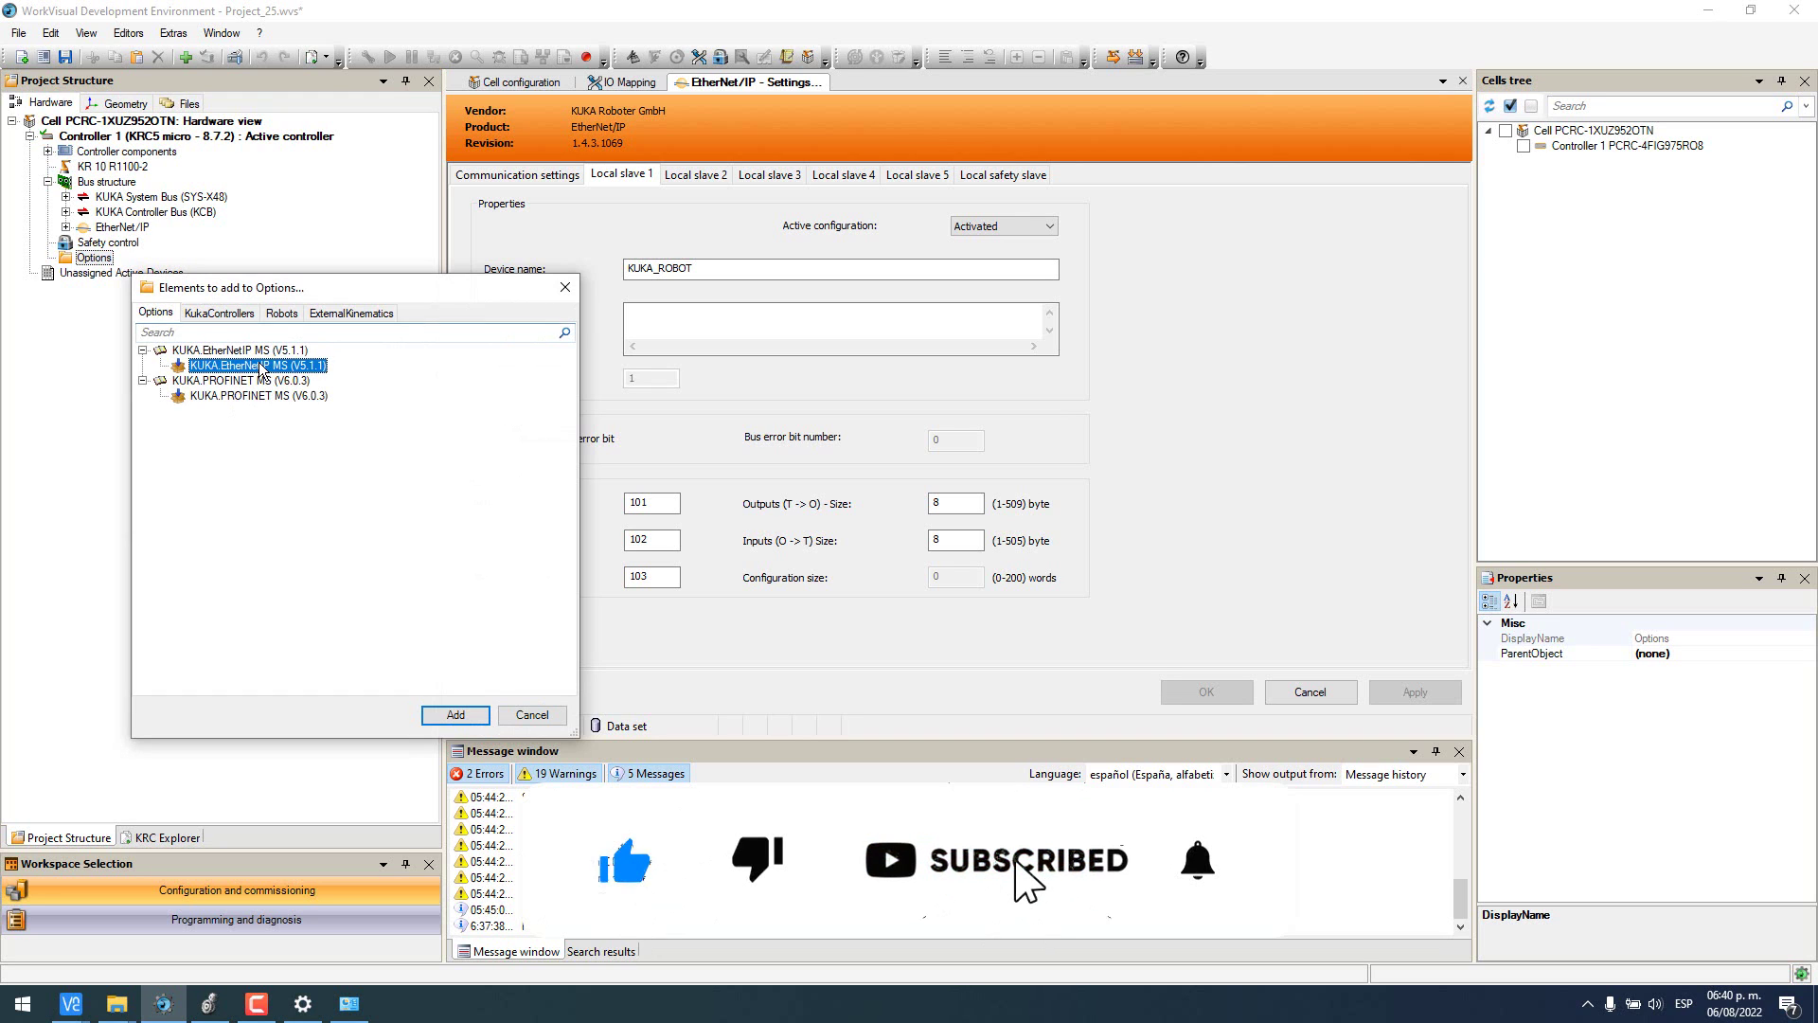
{"action": "left_click", "coordinate": [458, 716]}
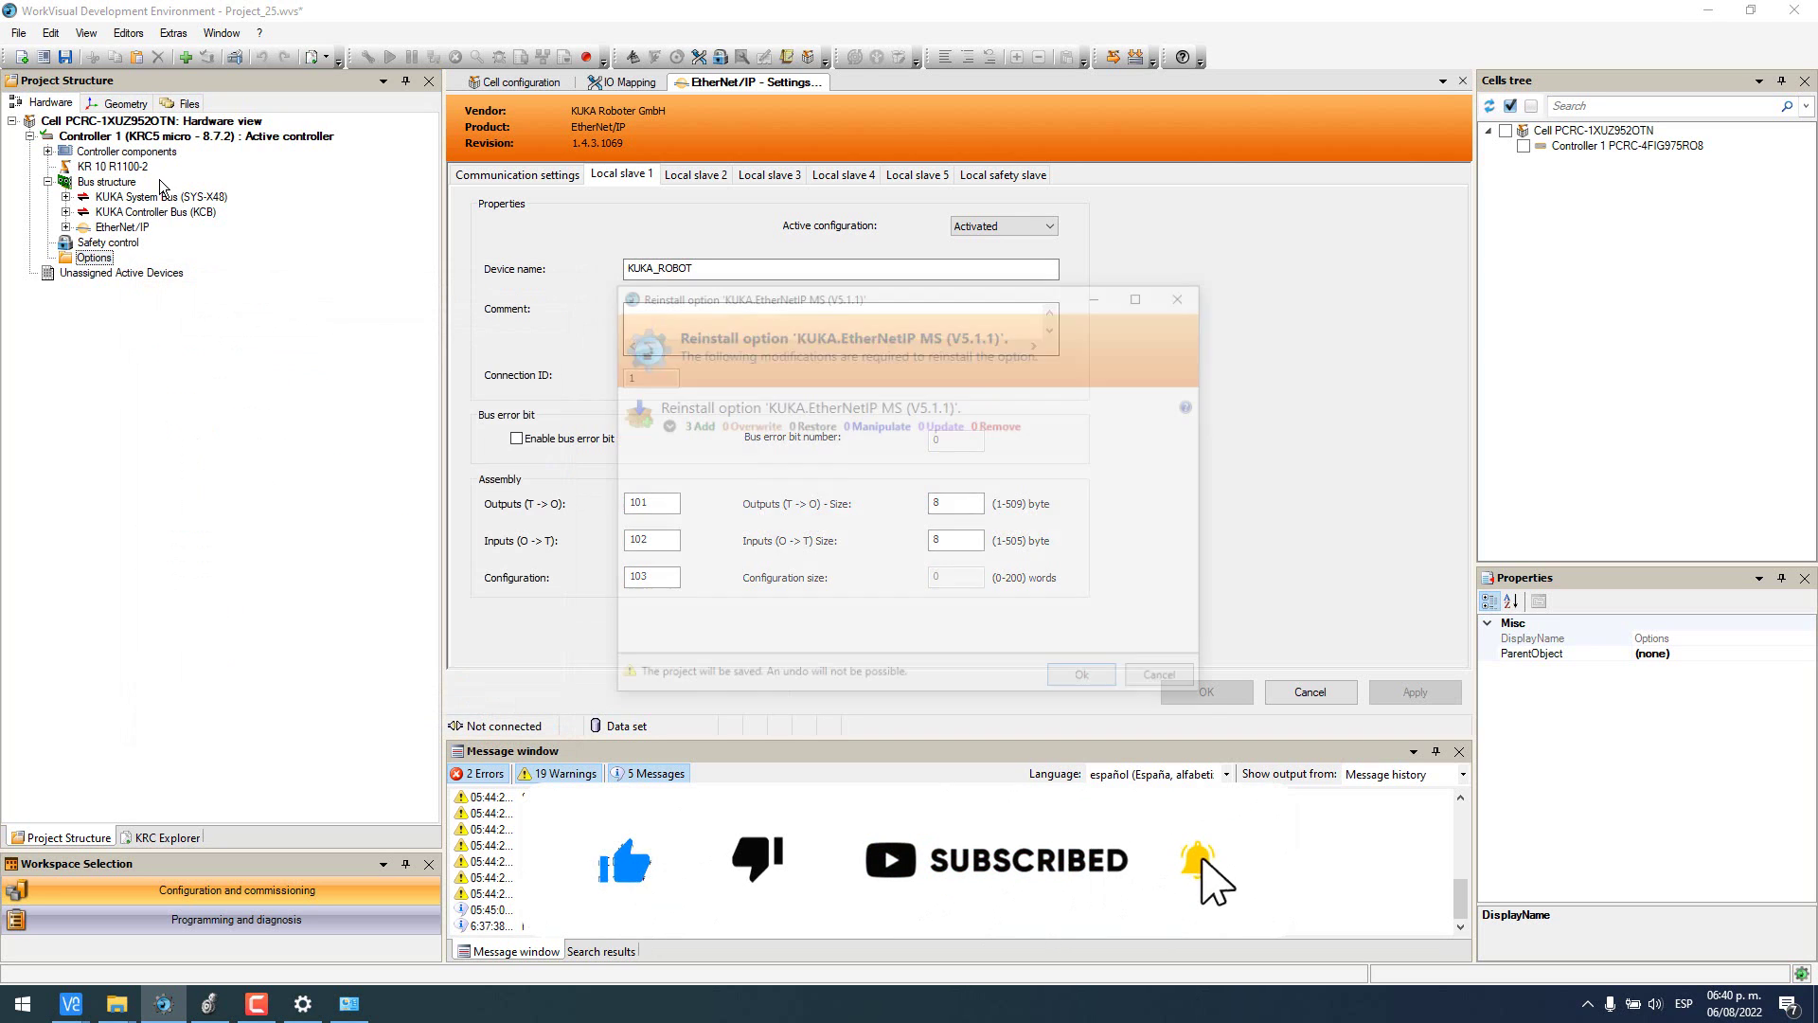
{"action": "left_click", "coordinate": [1089, 680]}
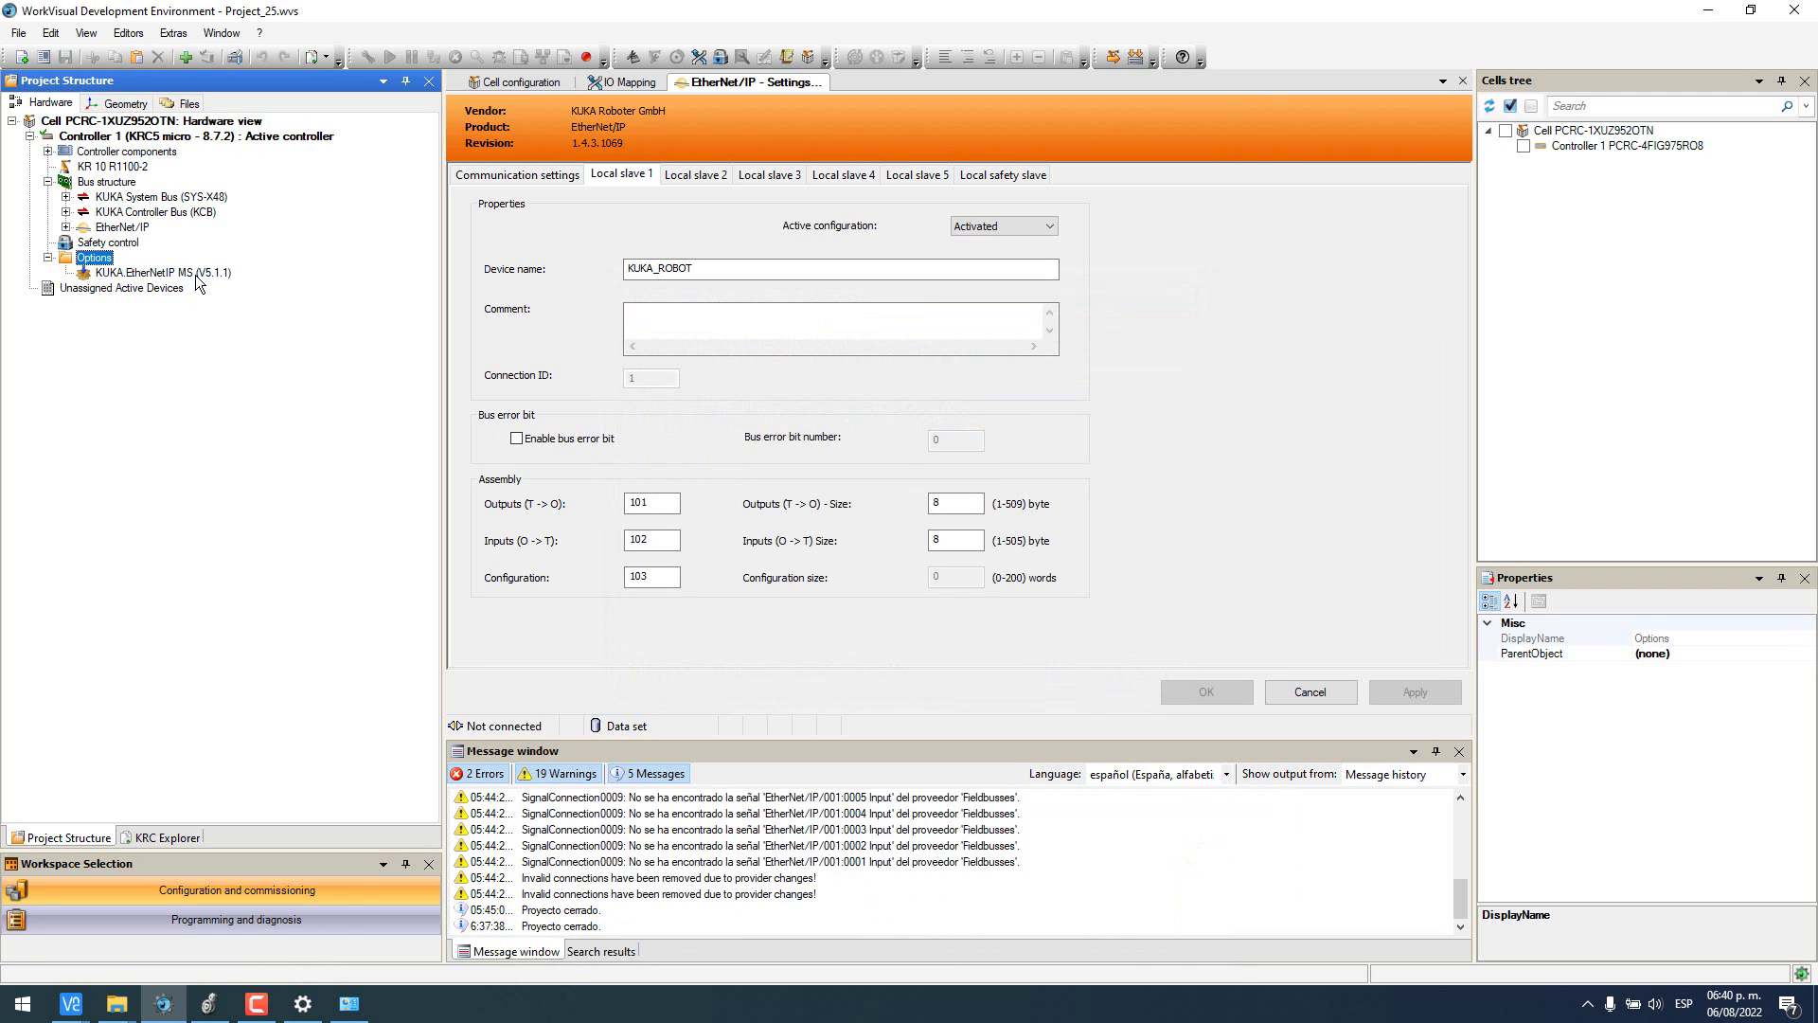
{"action": "left_click", "coordinate": [88, 233]}
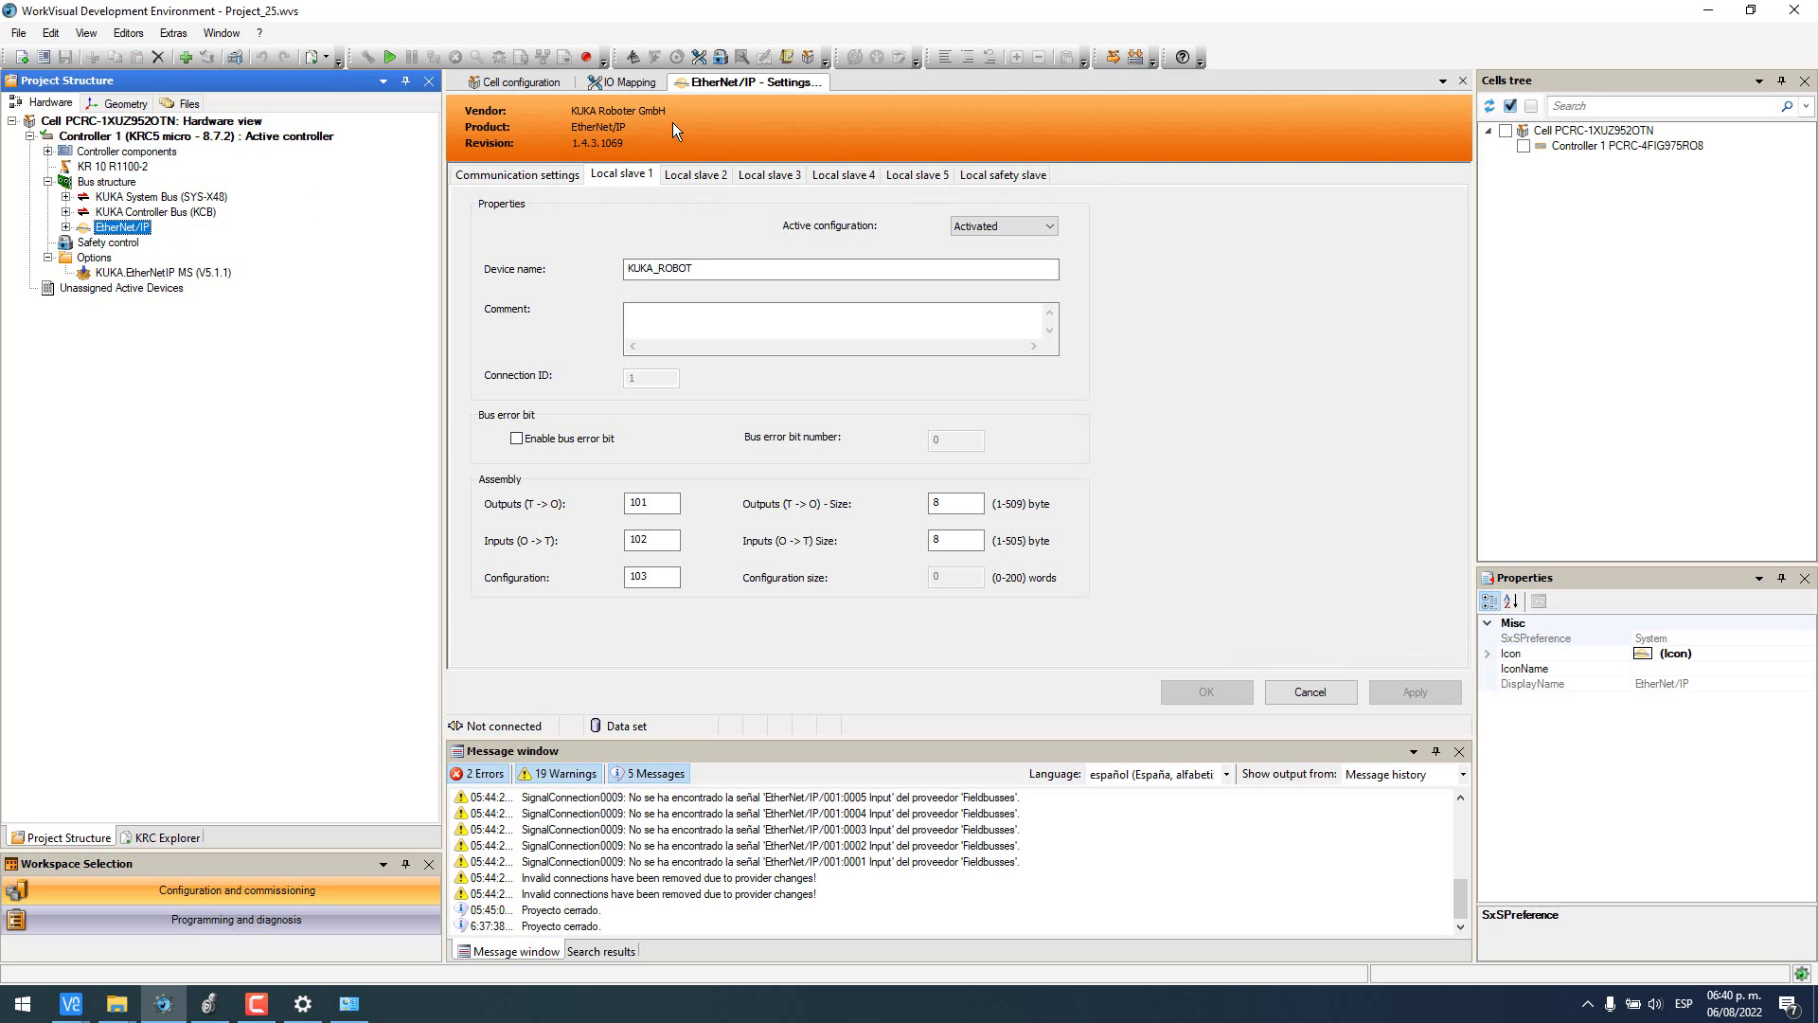
- Open I/O Mapping with KR C digital inputs on the left and EtherNet/IP signals on the right
{"action": "left_click", "coordinate": [700, 55]}
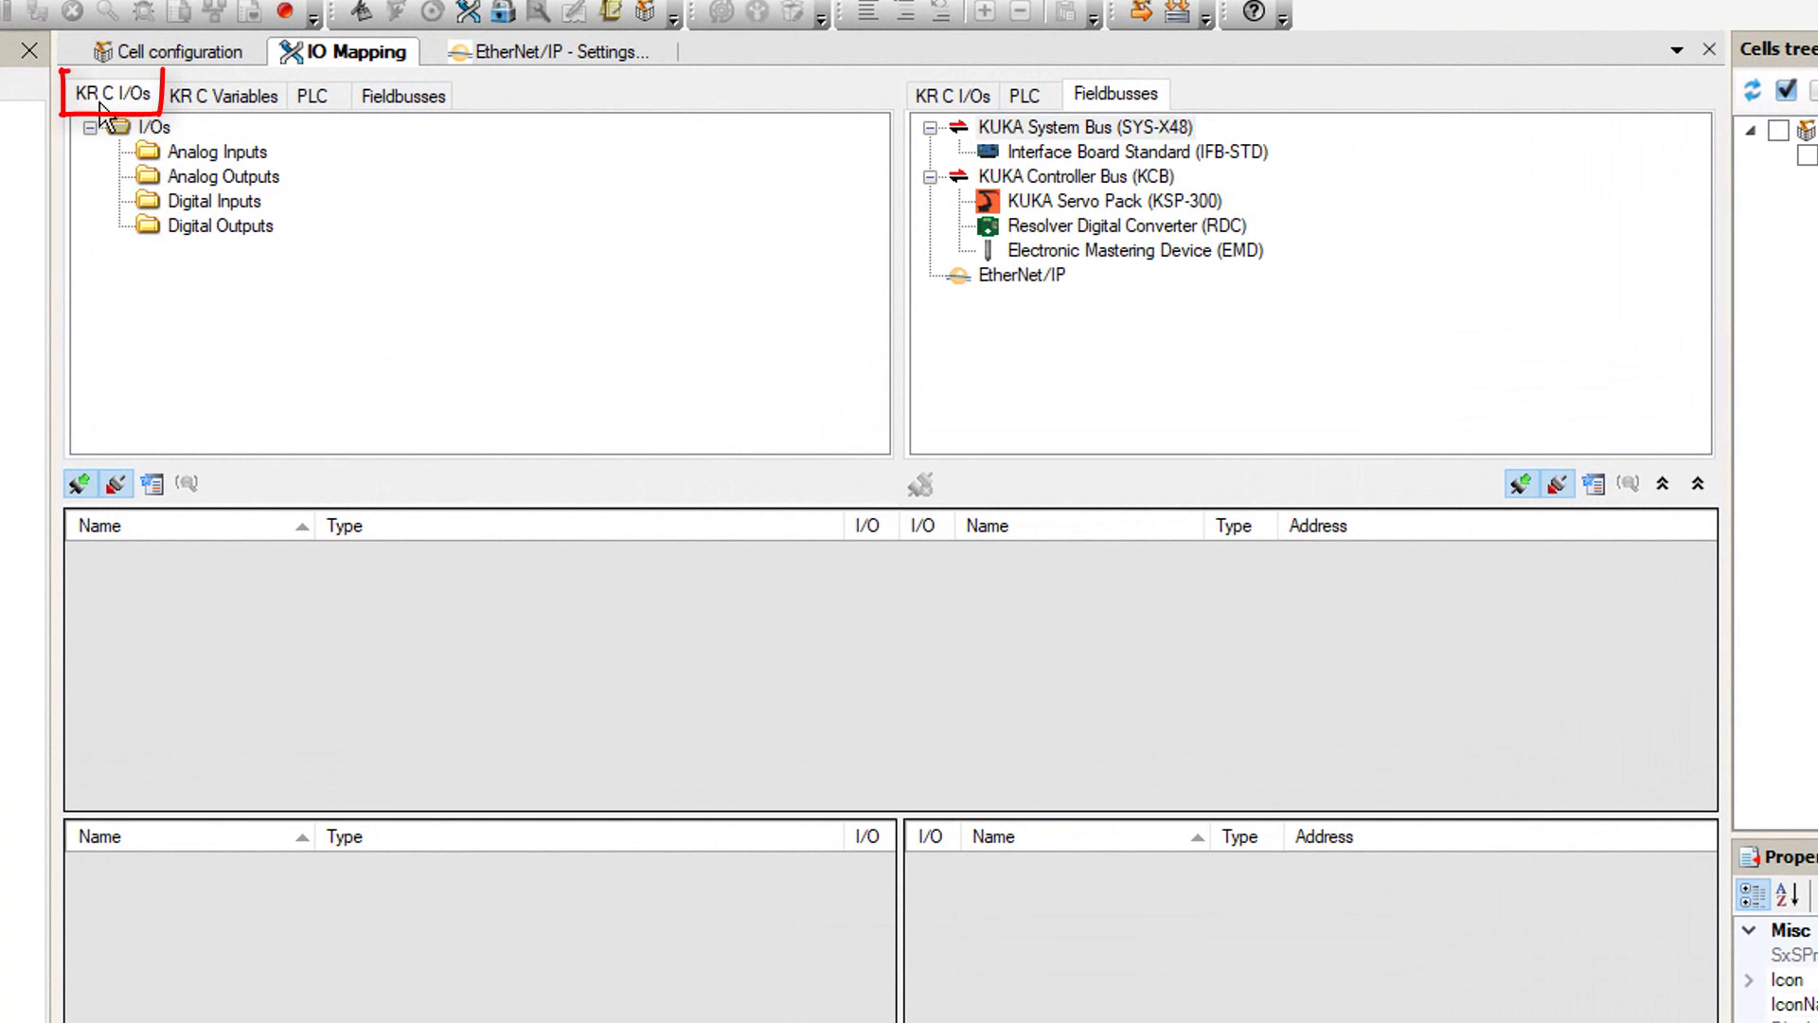
{"action": "left_click", "coordinate": [217, 202]}
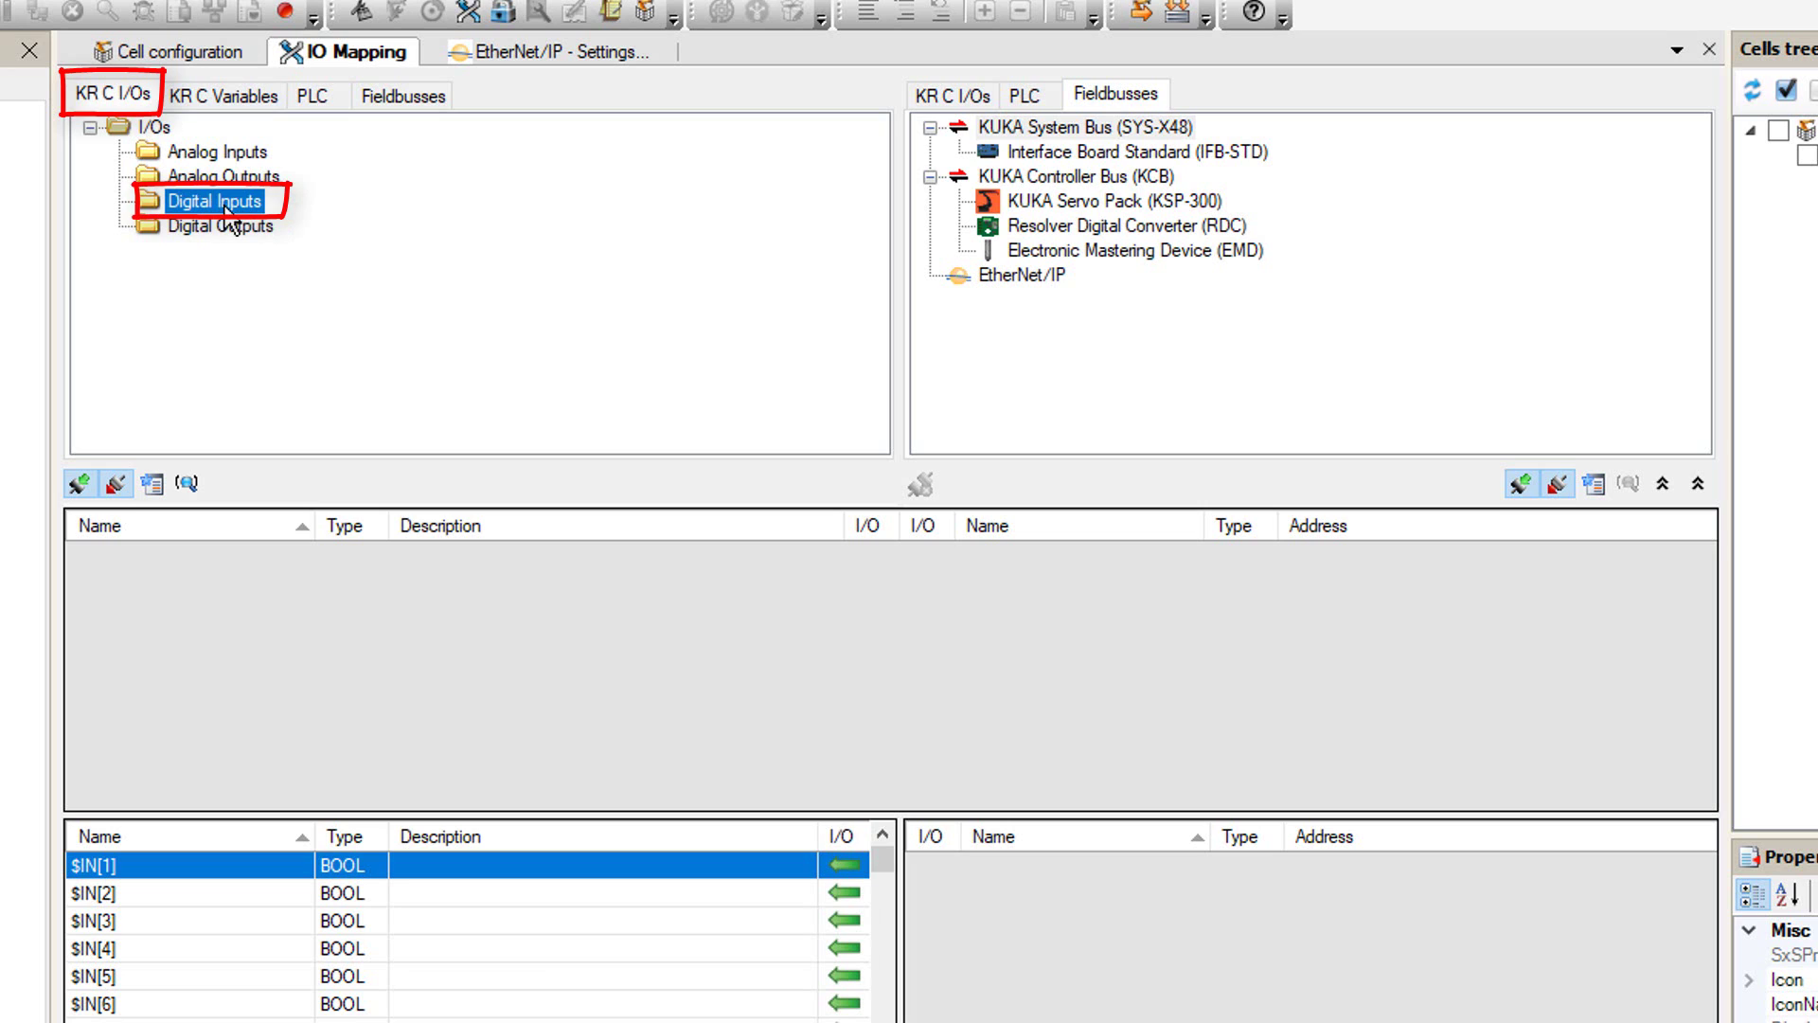
{"action": "left_click", "coordinate": [1129, 99]}
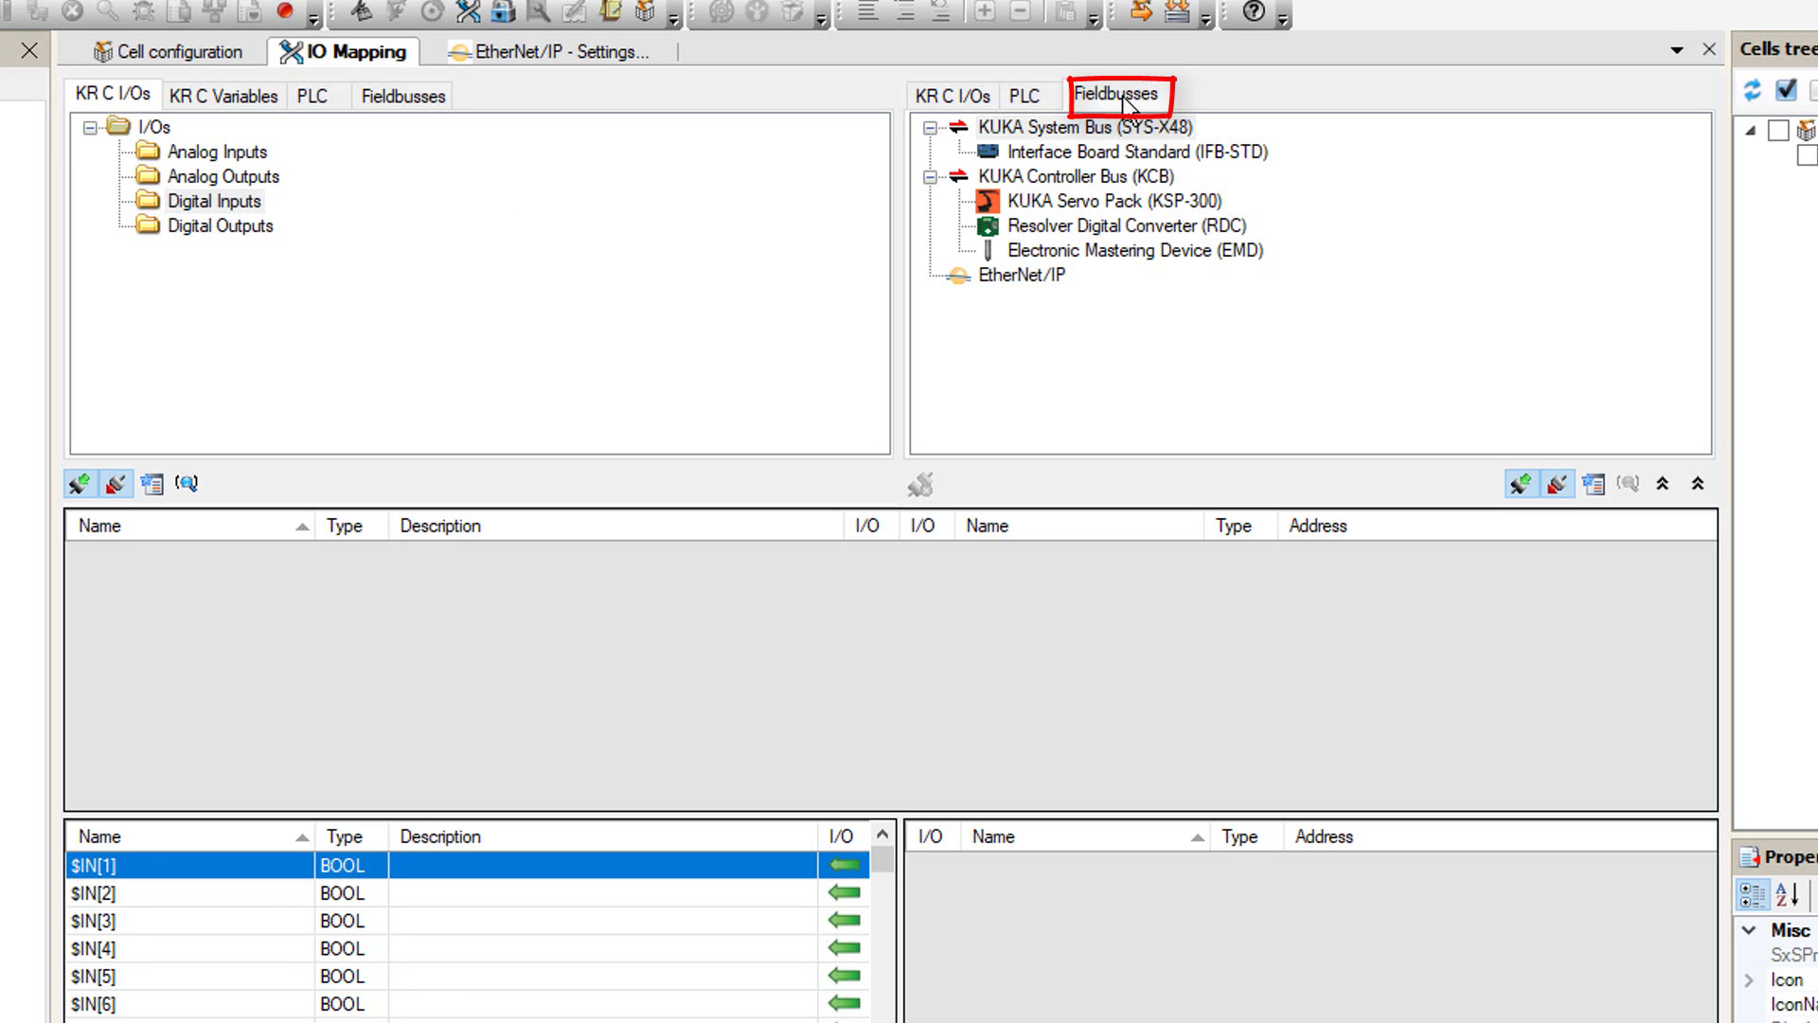
{"action": "left_click", "coordinate": [1040, 283]}
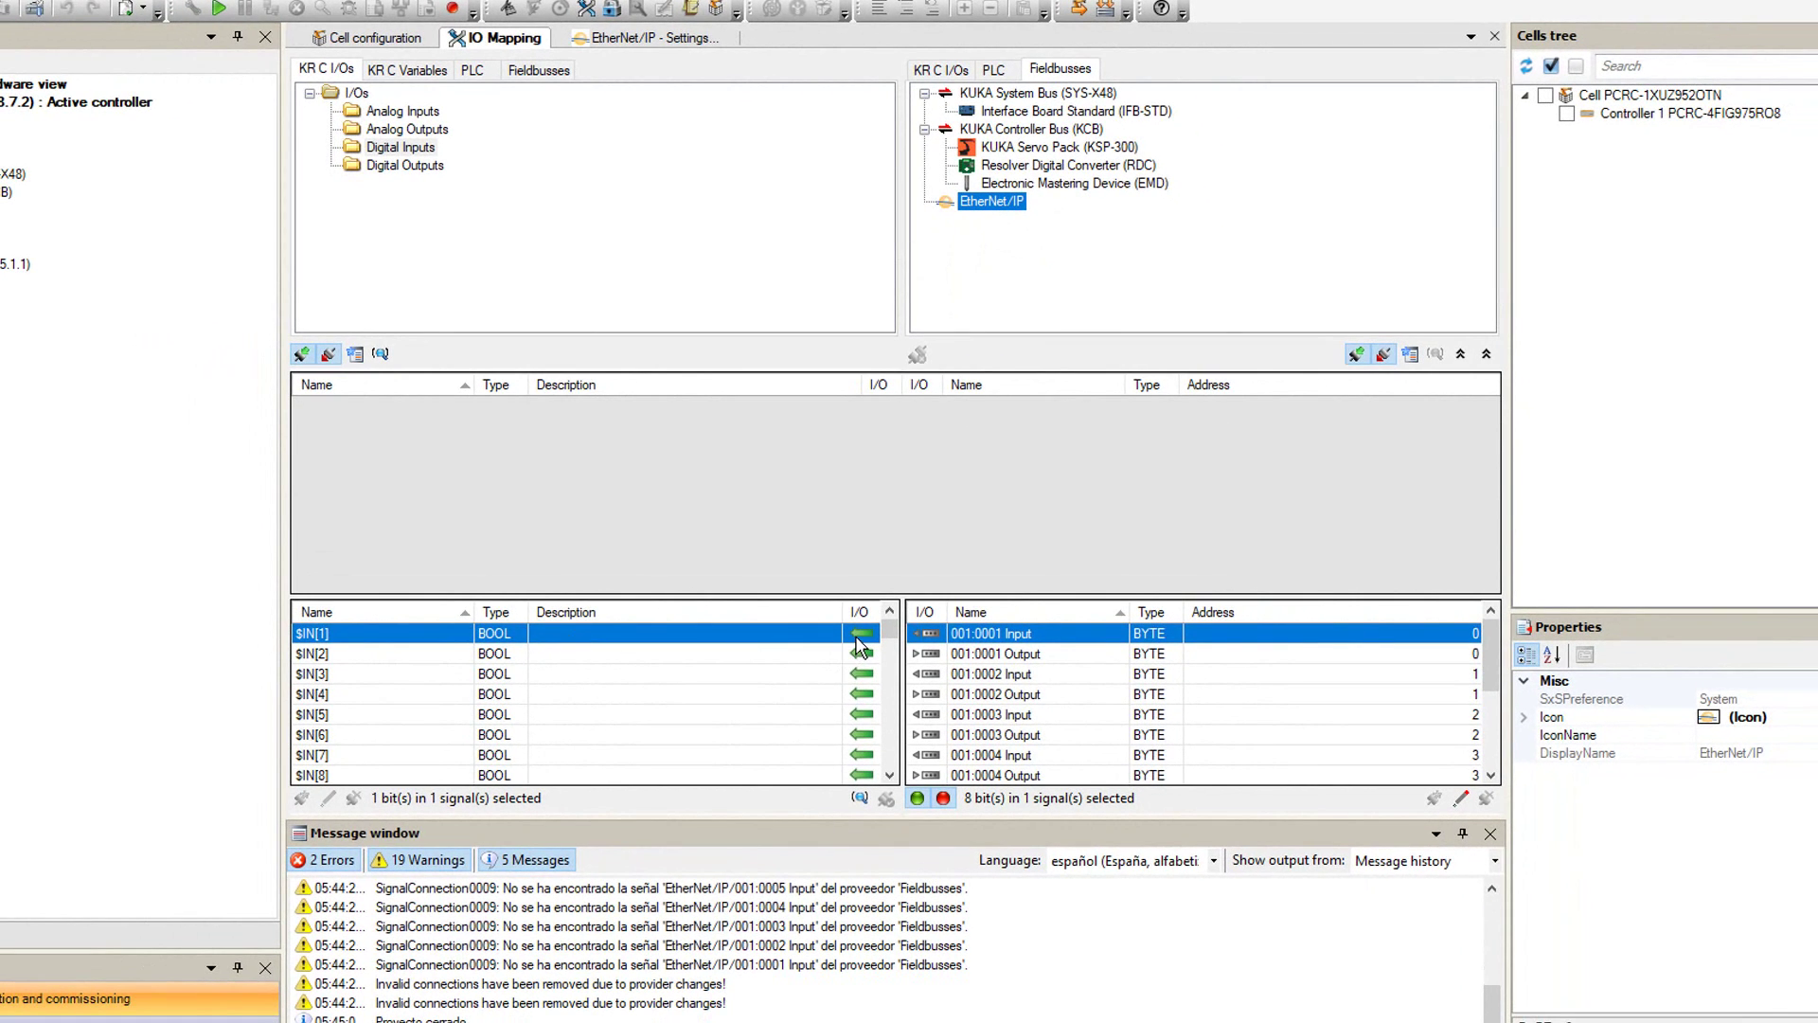
- Scroll through the signal lists and select digital input $IN[100]
{"action": "scroll", "coordinate": [679, 719], "scroll_direction": "down", "scroll_amount": 5}
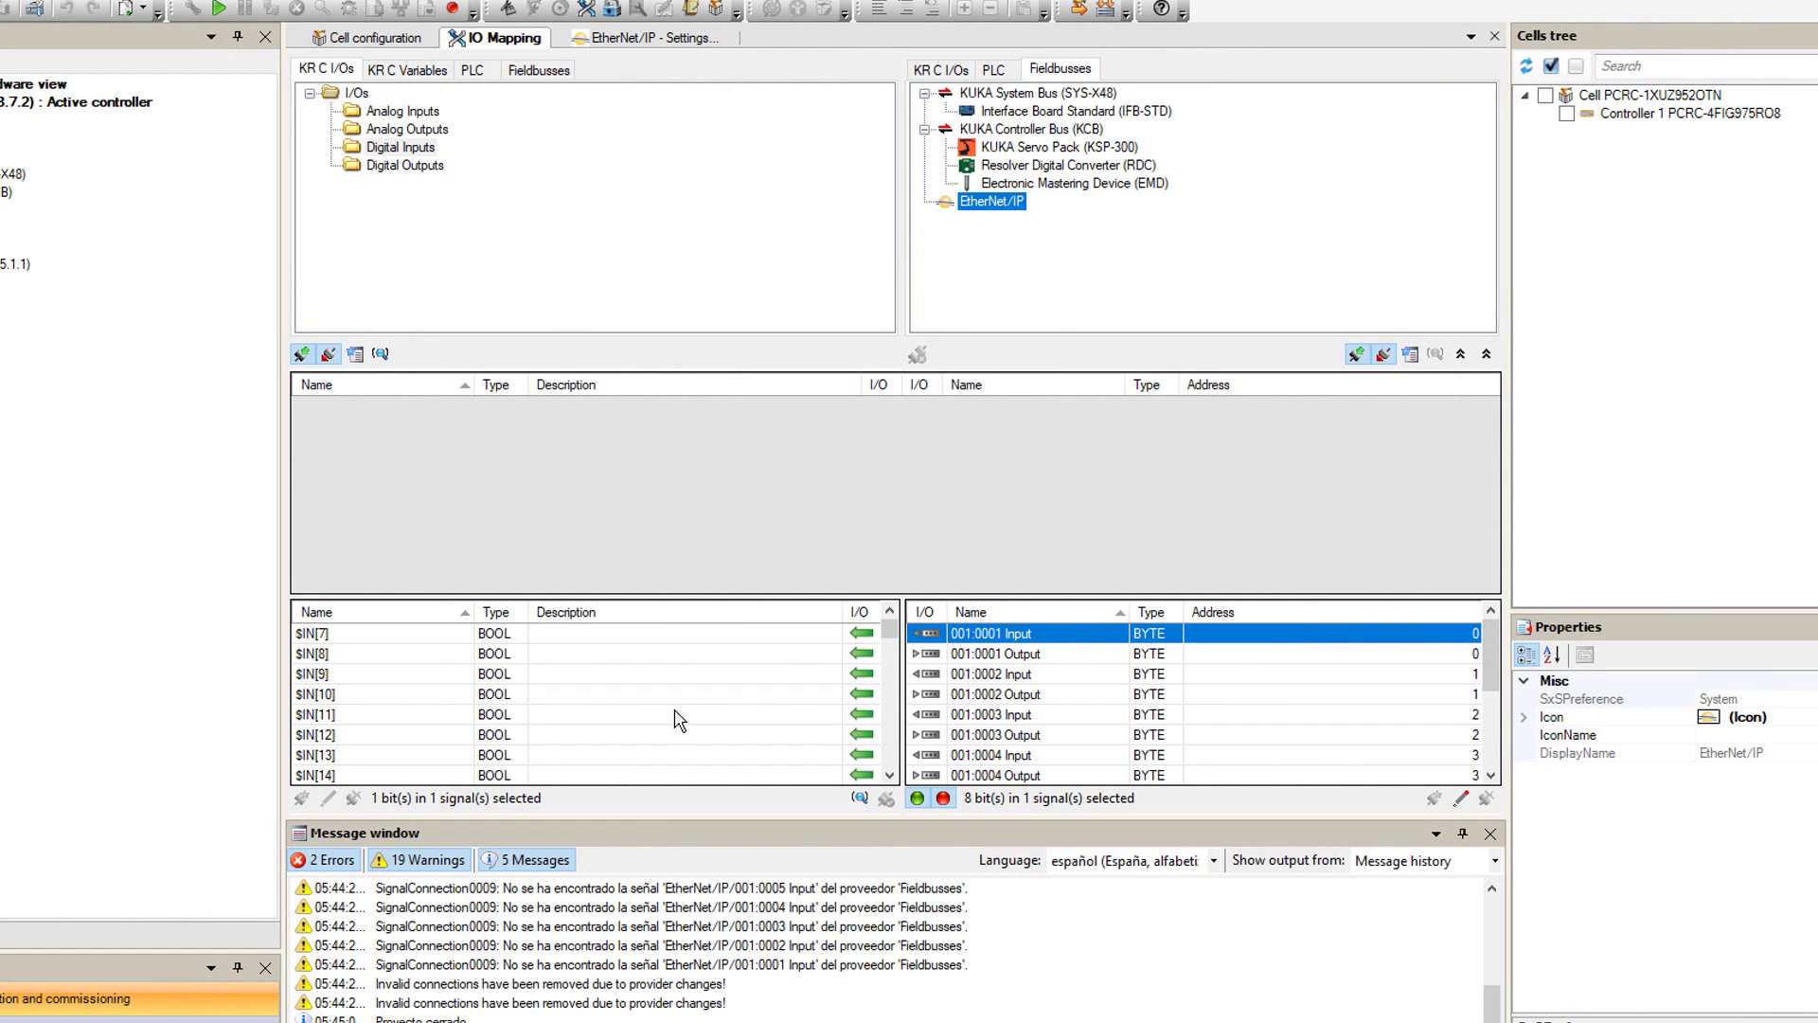
{"action": "scroll", "coordinate": [679, 717], "scroll_direction": "up", "scroll_amount": 2}
{"action": "scroll", "coordinate": [407, 706], "scroll_direction": "down", "scroll_amount": 1}
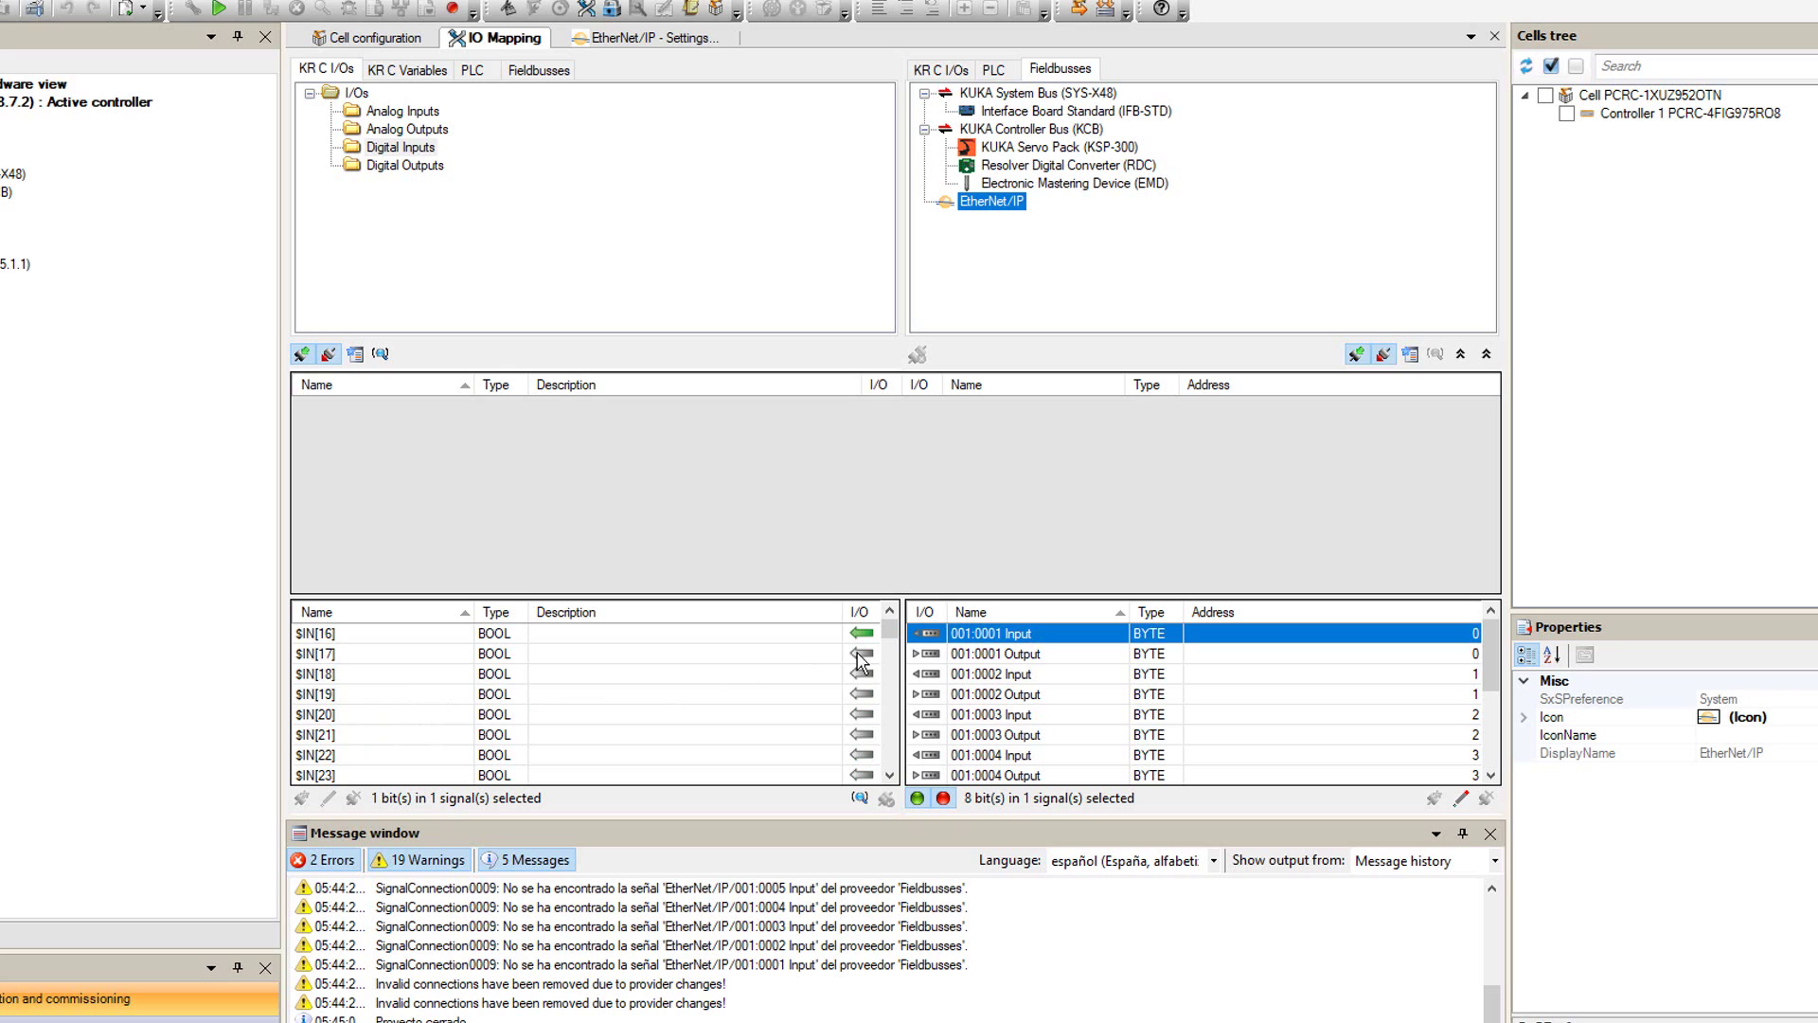
{"action": "scroll", "coordinate": [748, 711], "scroll_direction": "down", "scroll_amount": 20}
{"action": "scroll", "coordinate": [749, 711], "scroll_direction": "down", "scroll_amount": 4}
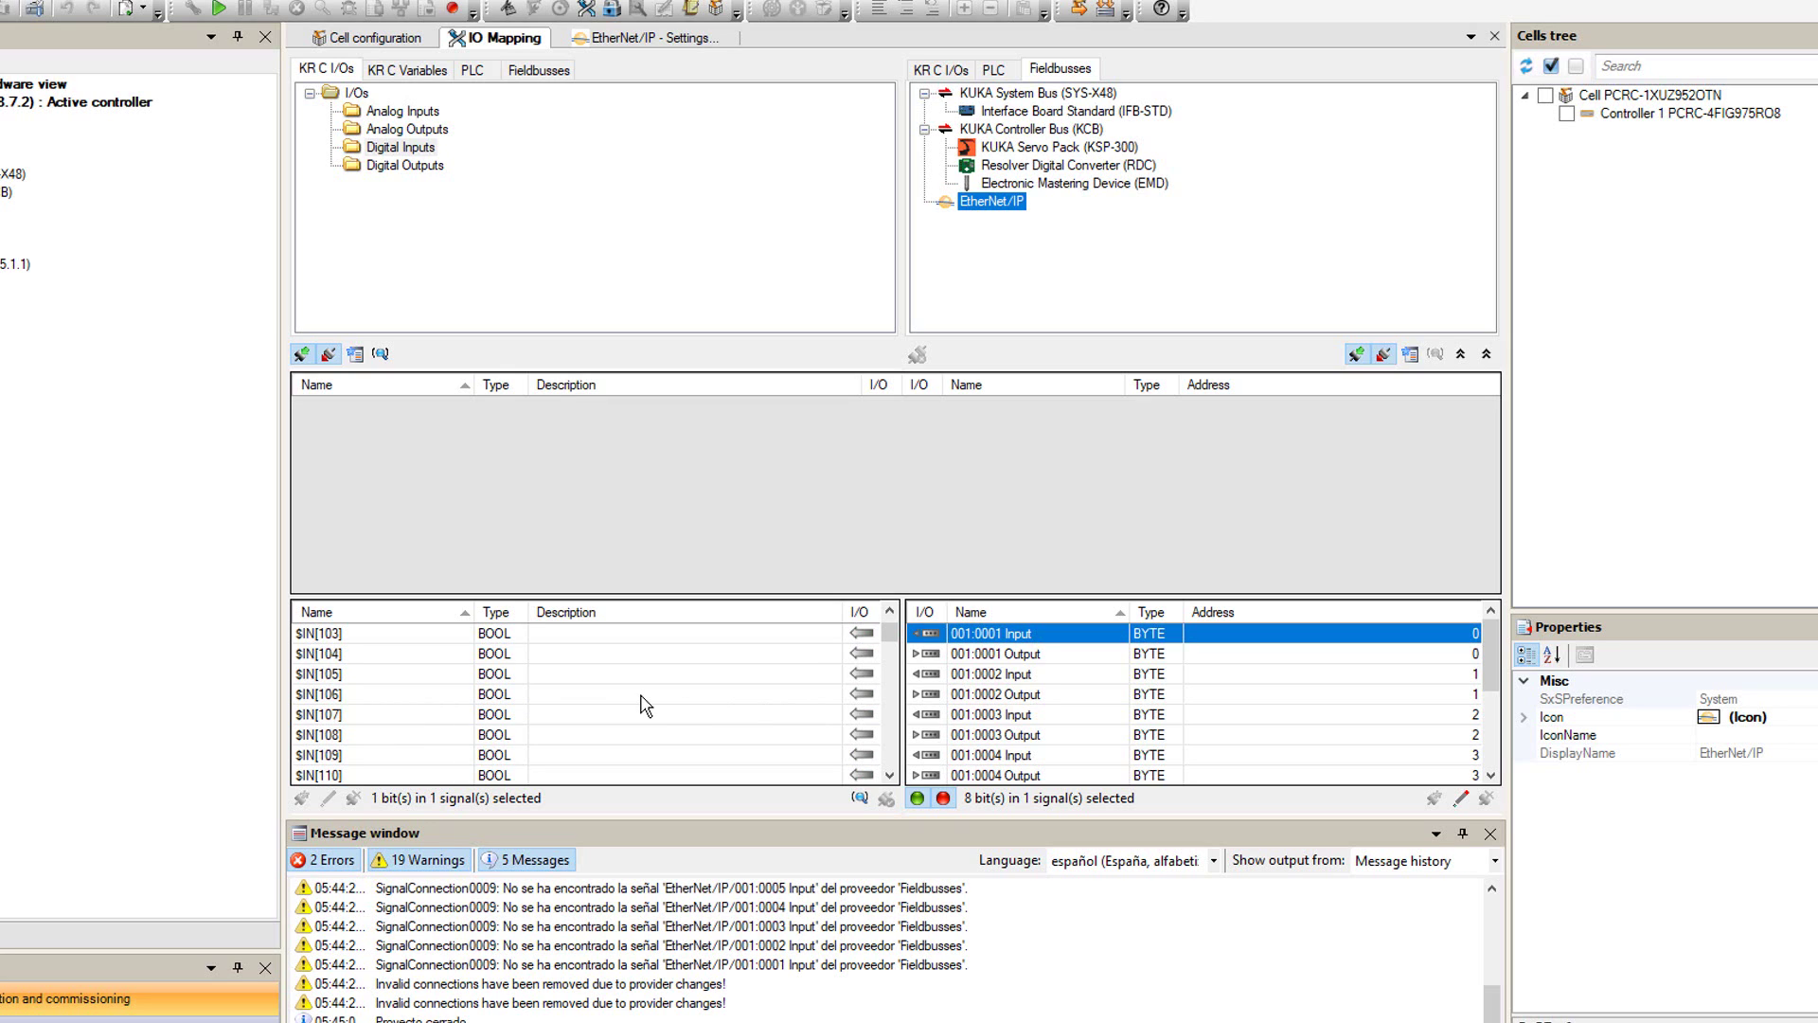
{"action": "scroll", "coordinate": [644, 706], "scroll_direction": "up", "scroll_amount": 1}
{"action": "left_click", "coordinate": [350, 701]}
{"action": "scroll", "coordinate": [370, 708], "scroll_direction": "down", "scroll_amount": 1}
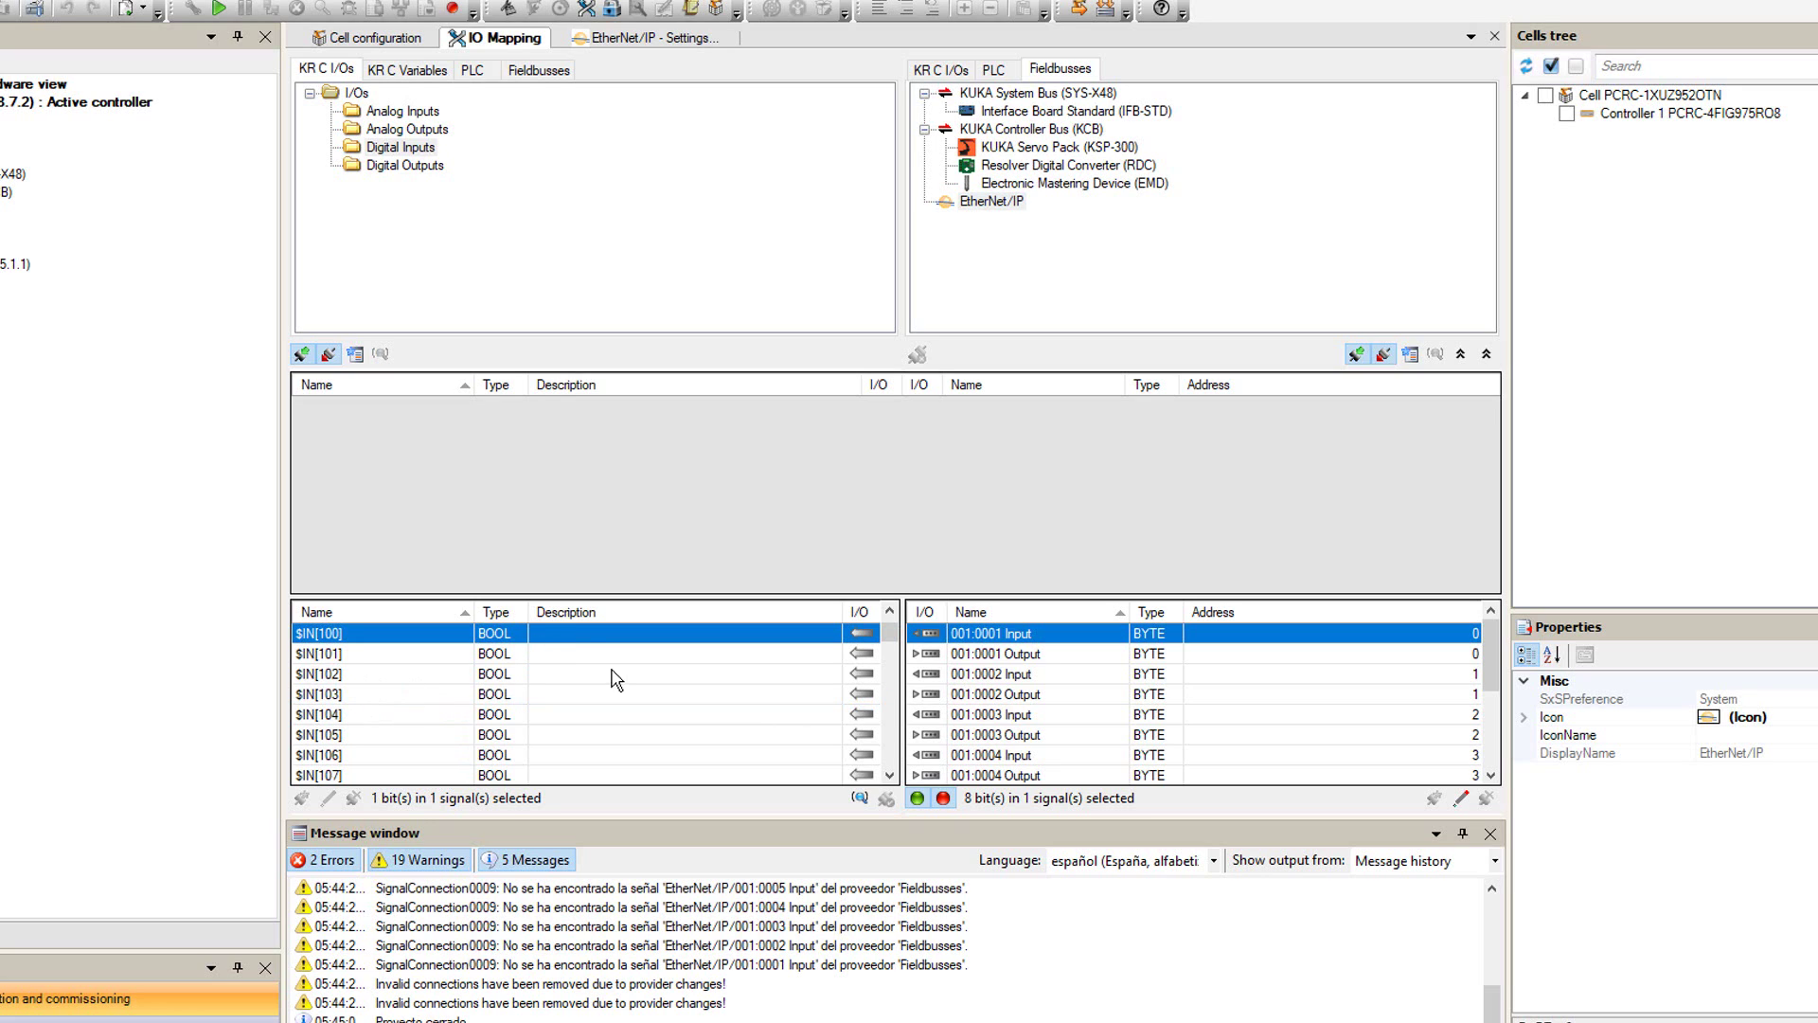
- Set the left-hand filter to show all the robot's digital inputs
{"action": "left_click", "coordinate": [302, 356]}
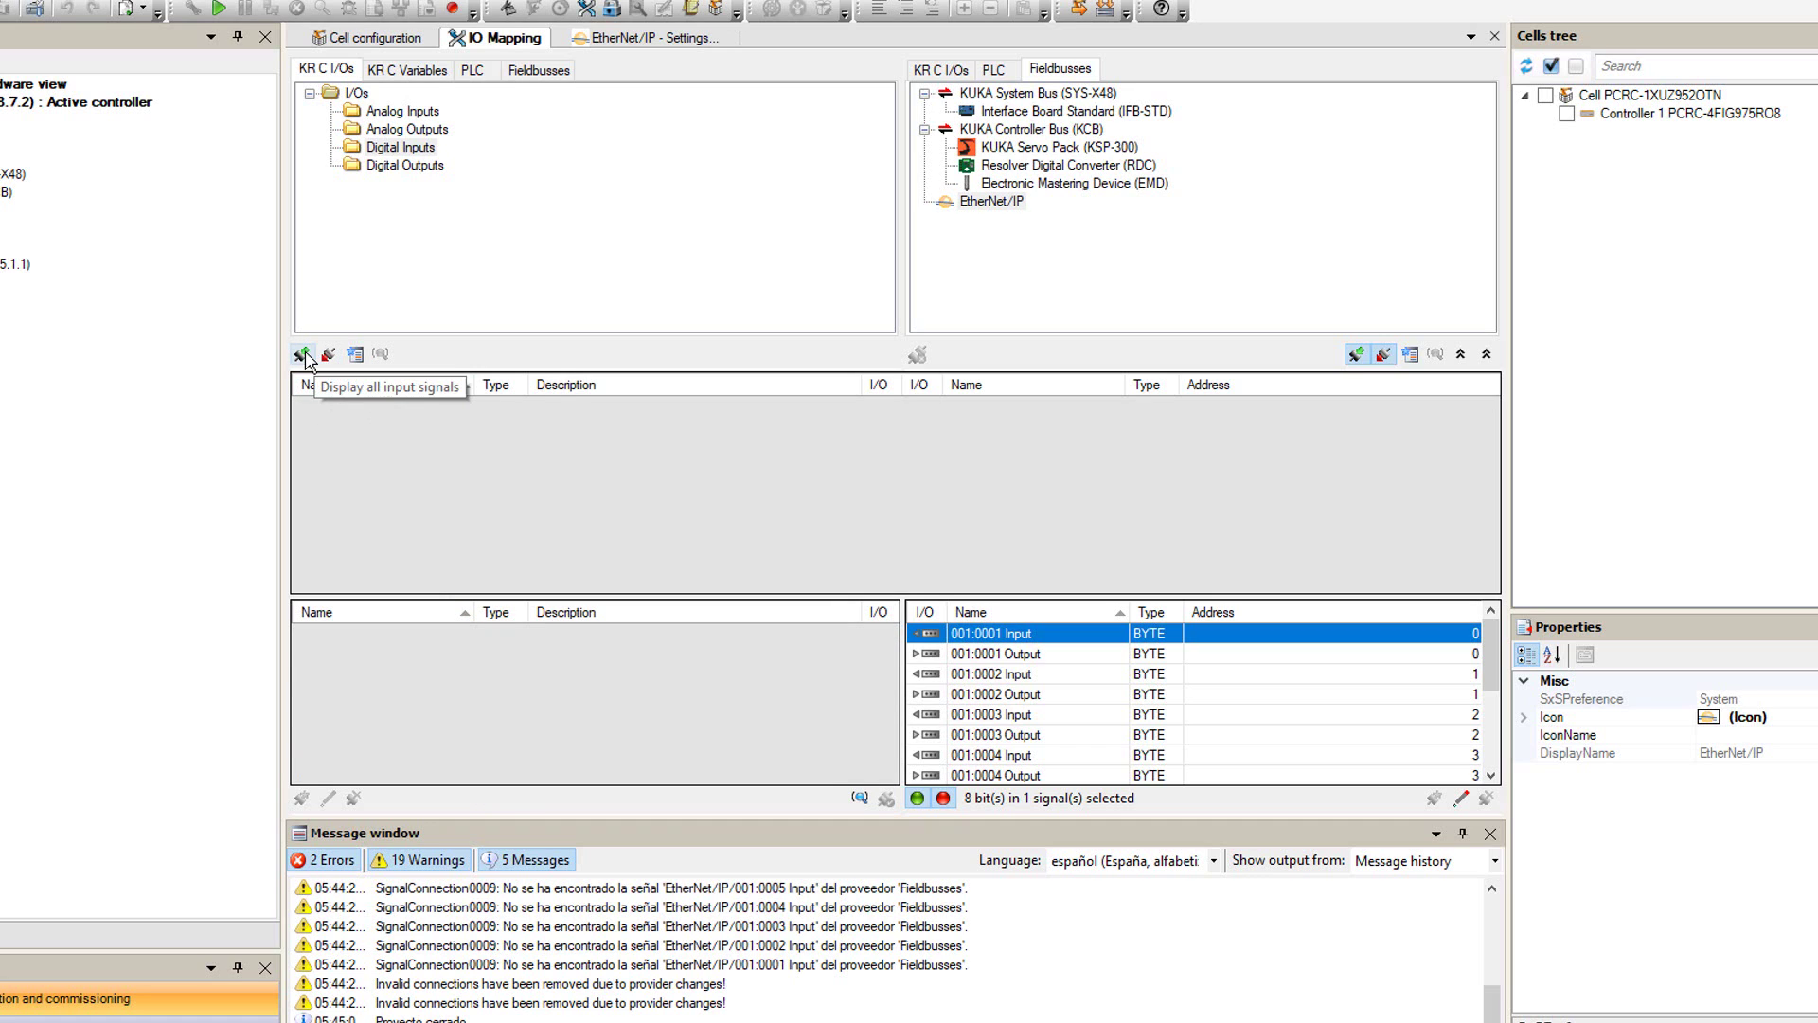
{"action": "left_click", "coordinate": [302, 356]}
{"action": "left_click", "coordinate": [303, 355]}
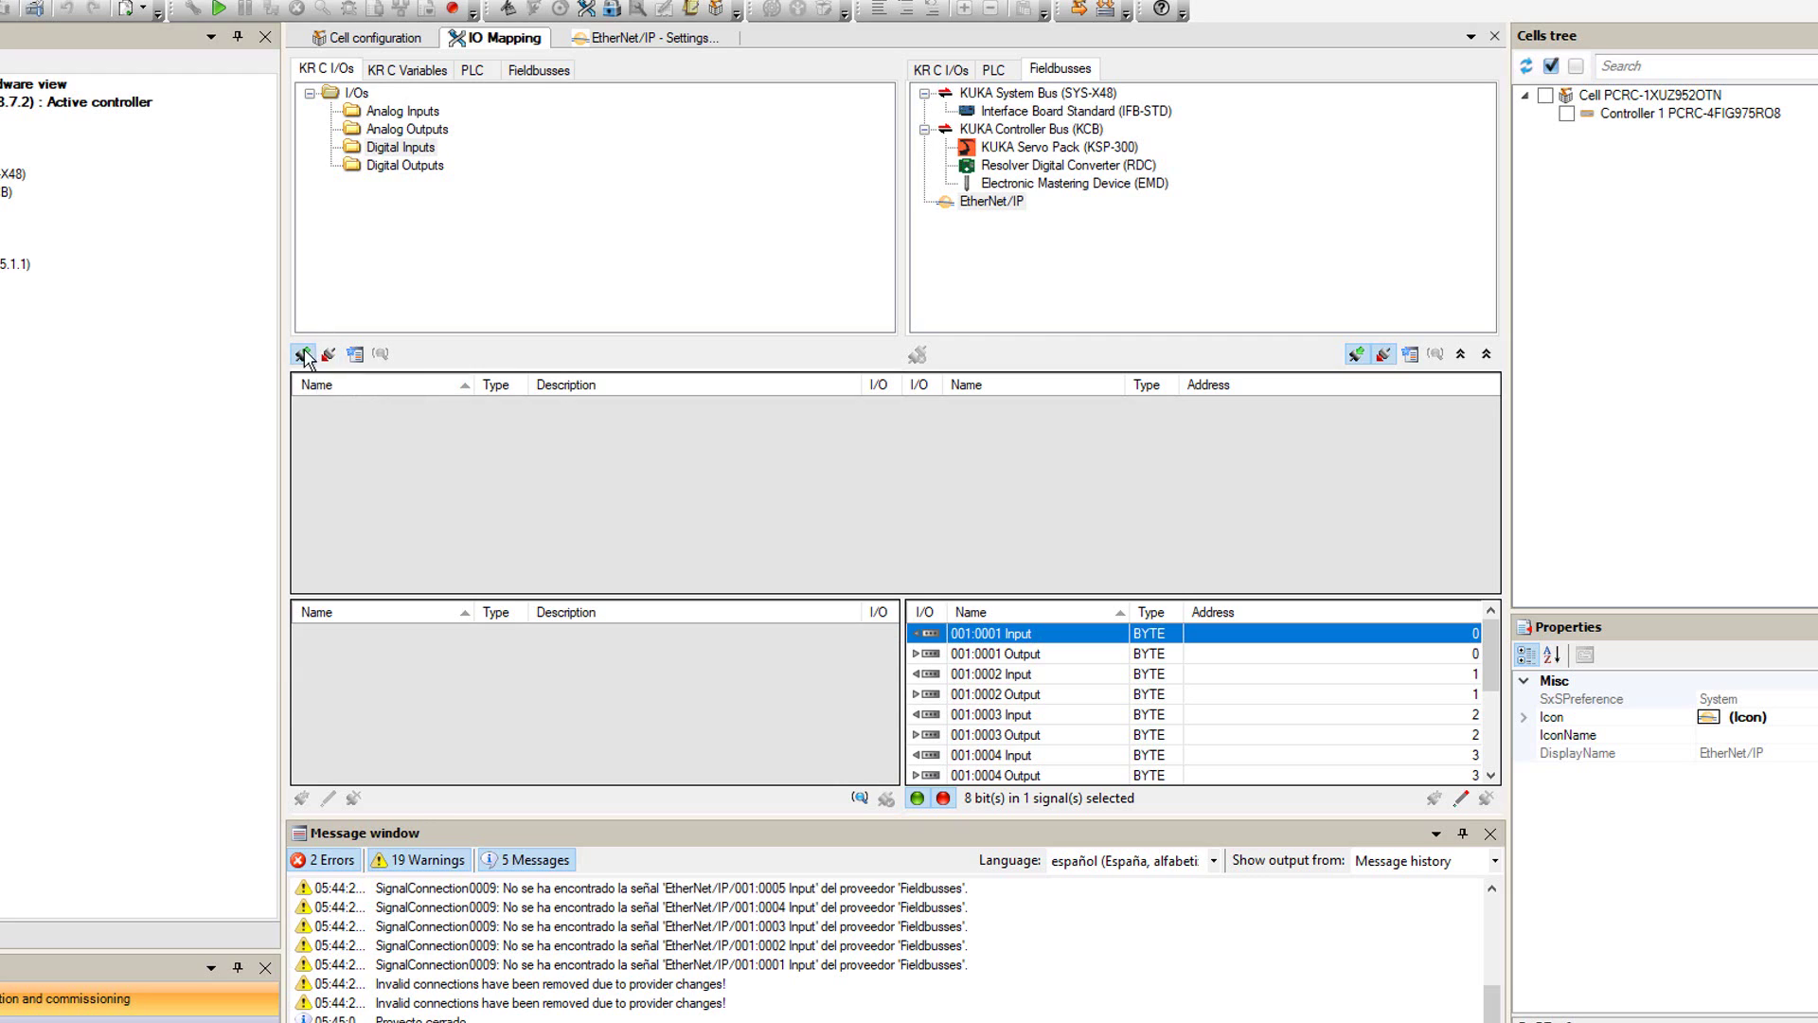
{"action": "left_click", "coordinate": [329, 356]}
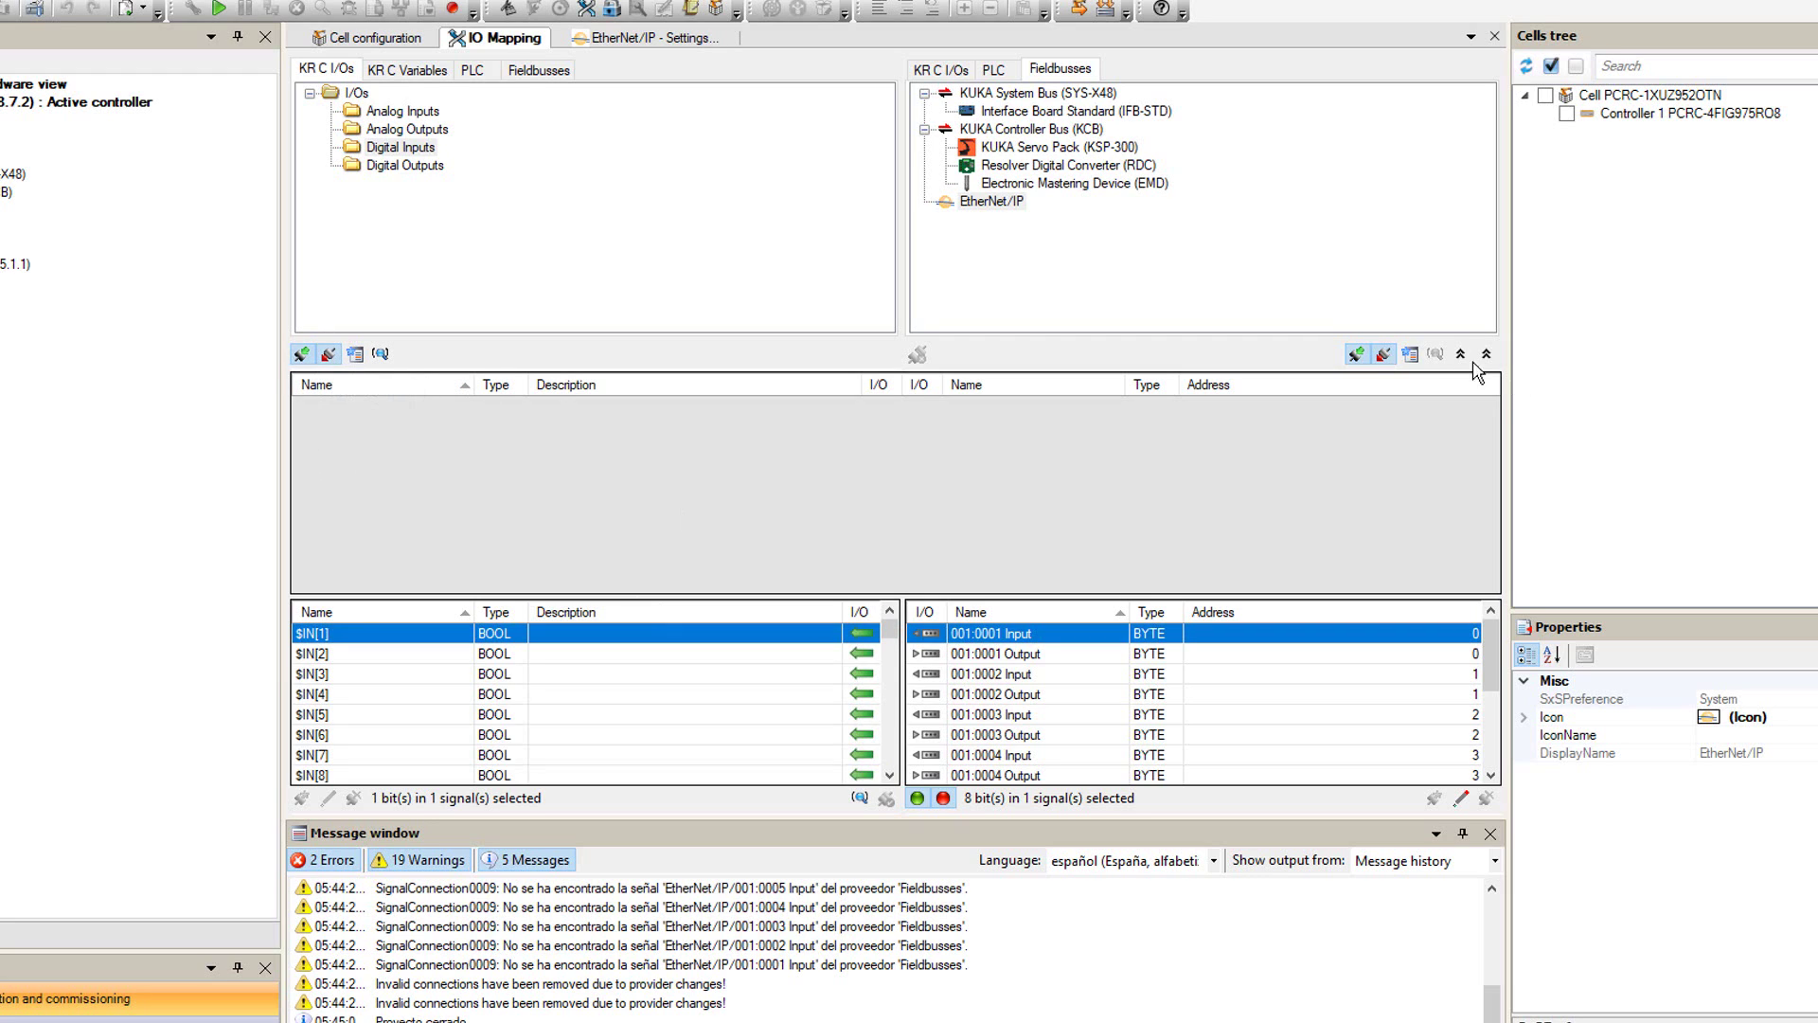
- Filter the EtherNet/IP list to show only its input bytes
{"action": "left_click", "coordinate": [1384, 358]}
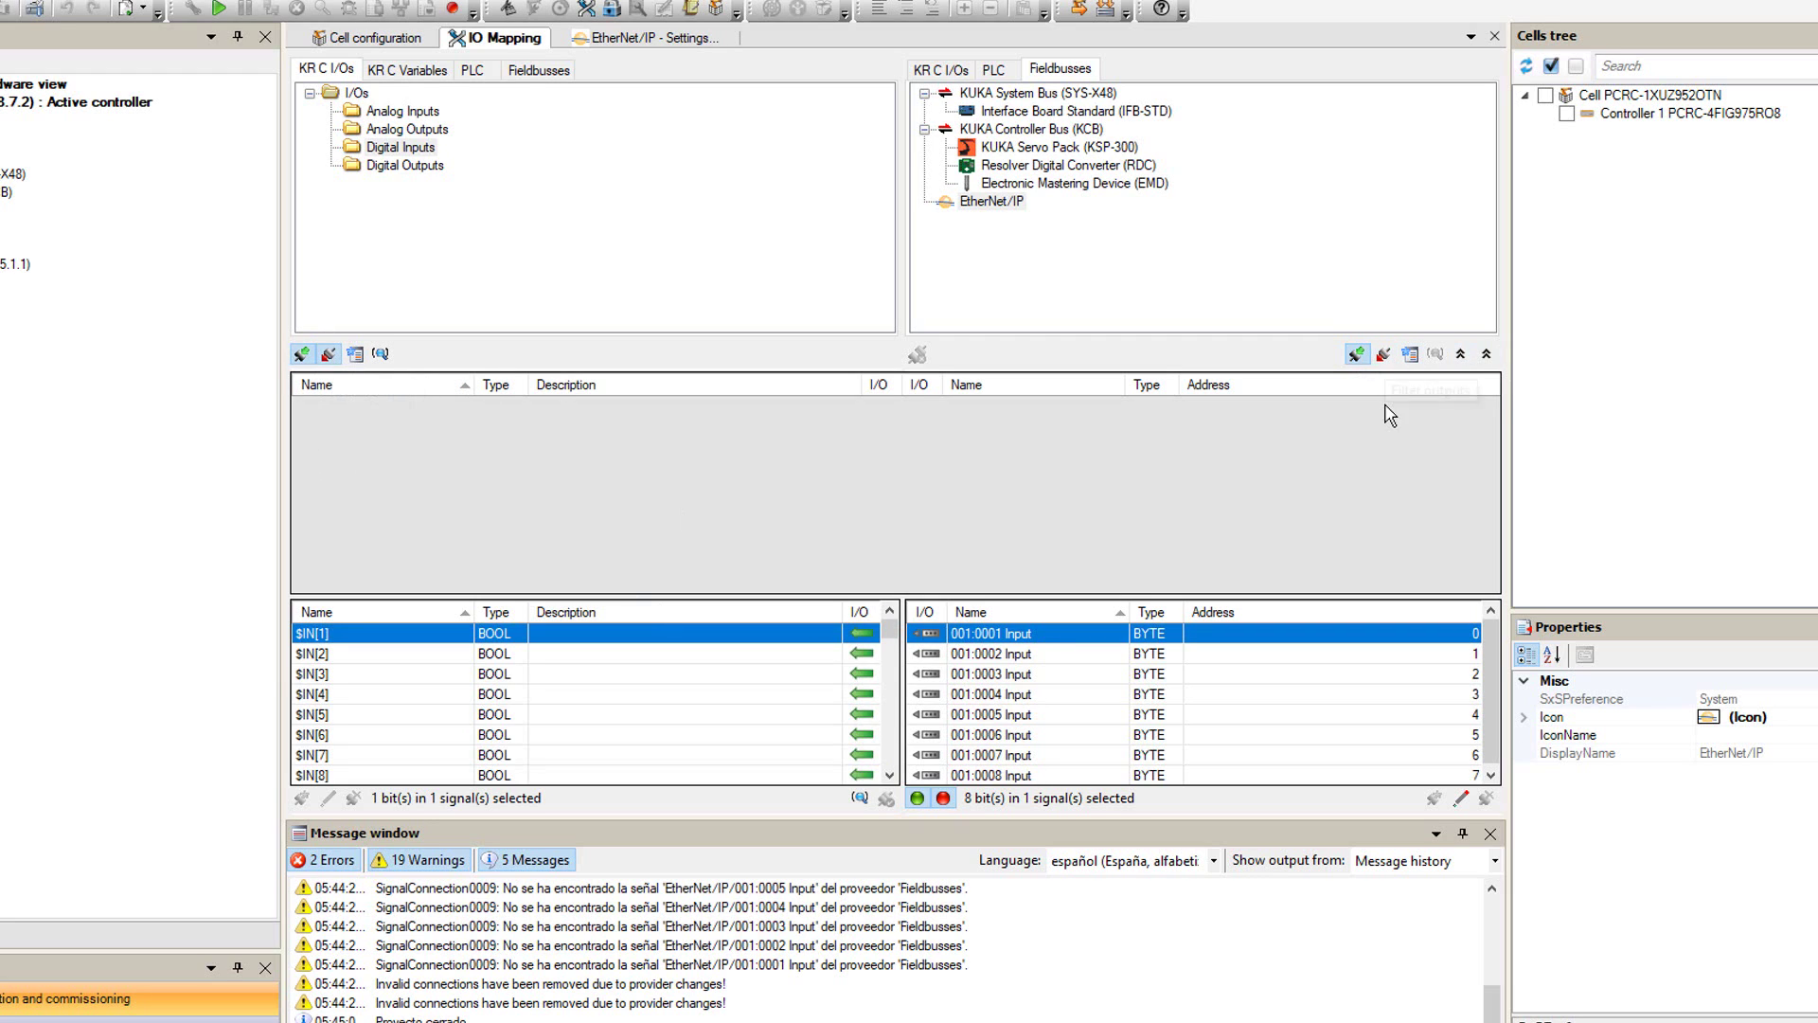
{"action": "left_click", "coordinate": [1356, 355]}
{"action": "left_click", "coordinate": [1356, 355]}
{"action": "left_click", "coordinate": [1385, 354]}
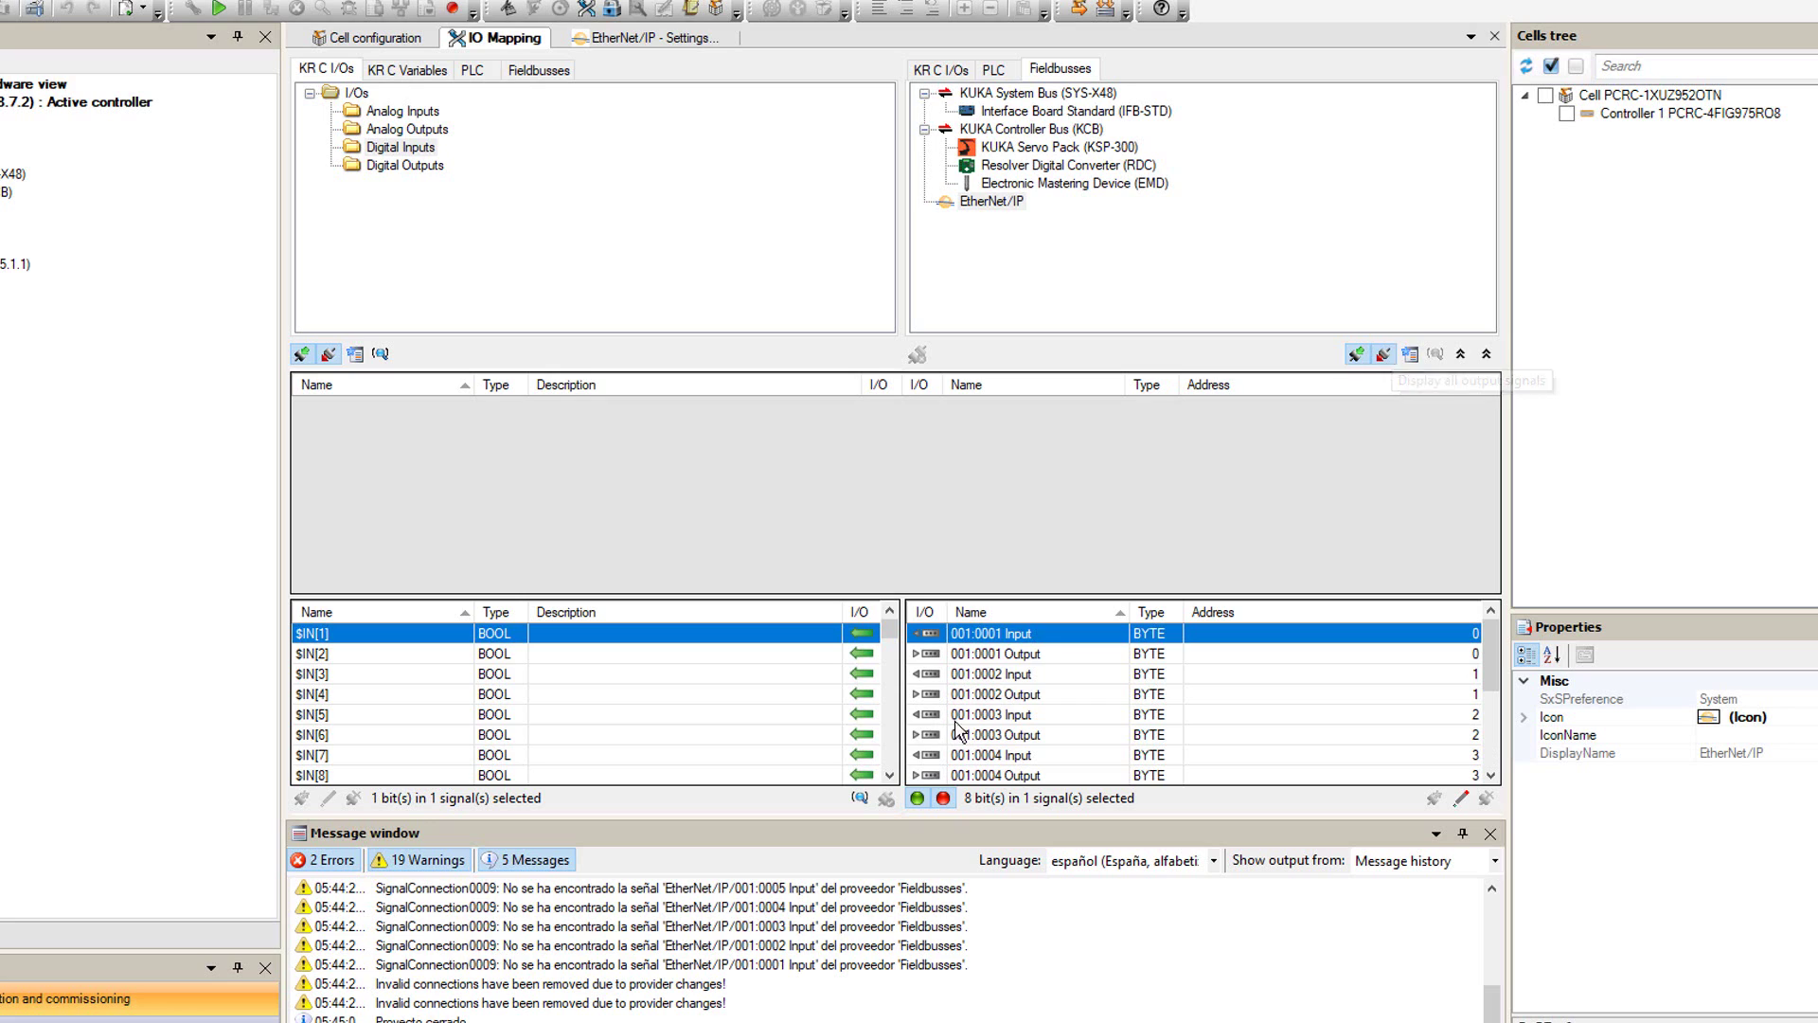
{"action": "left_click", "coordinate": [1385, 354]}
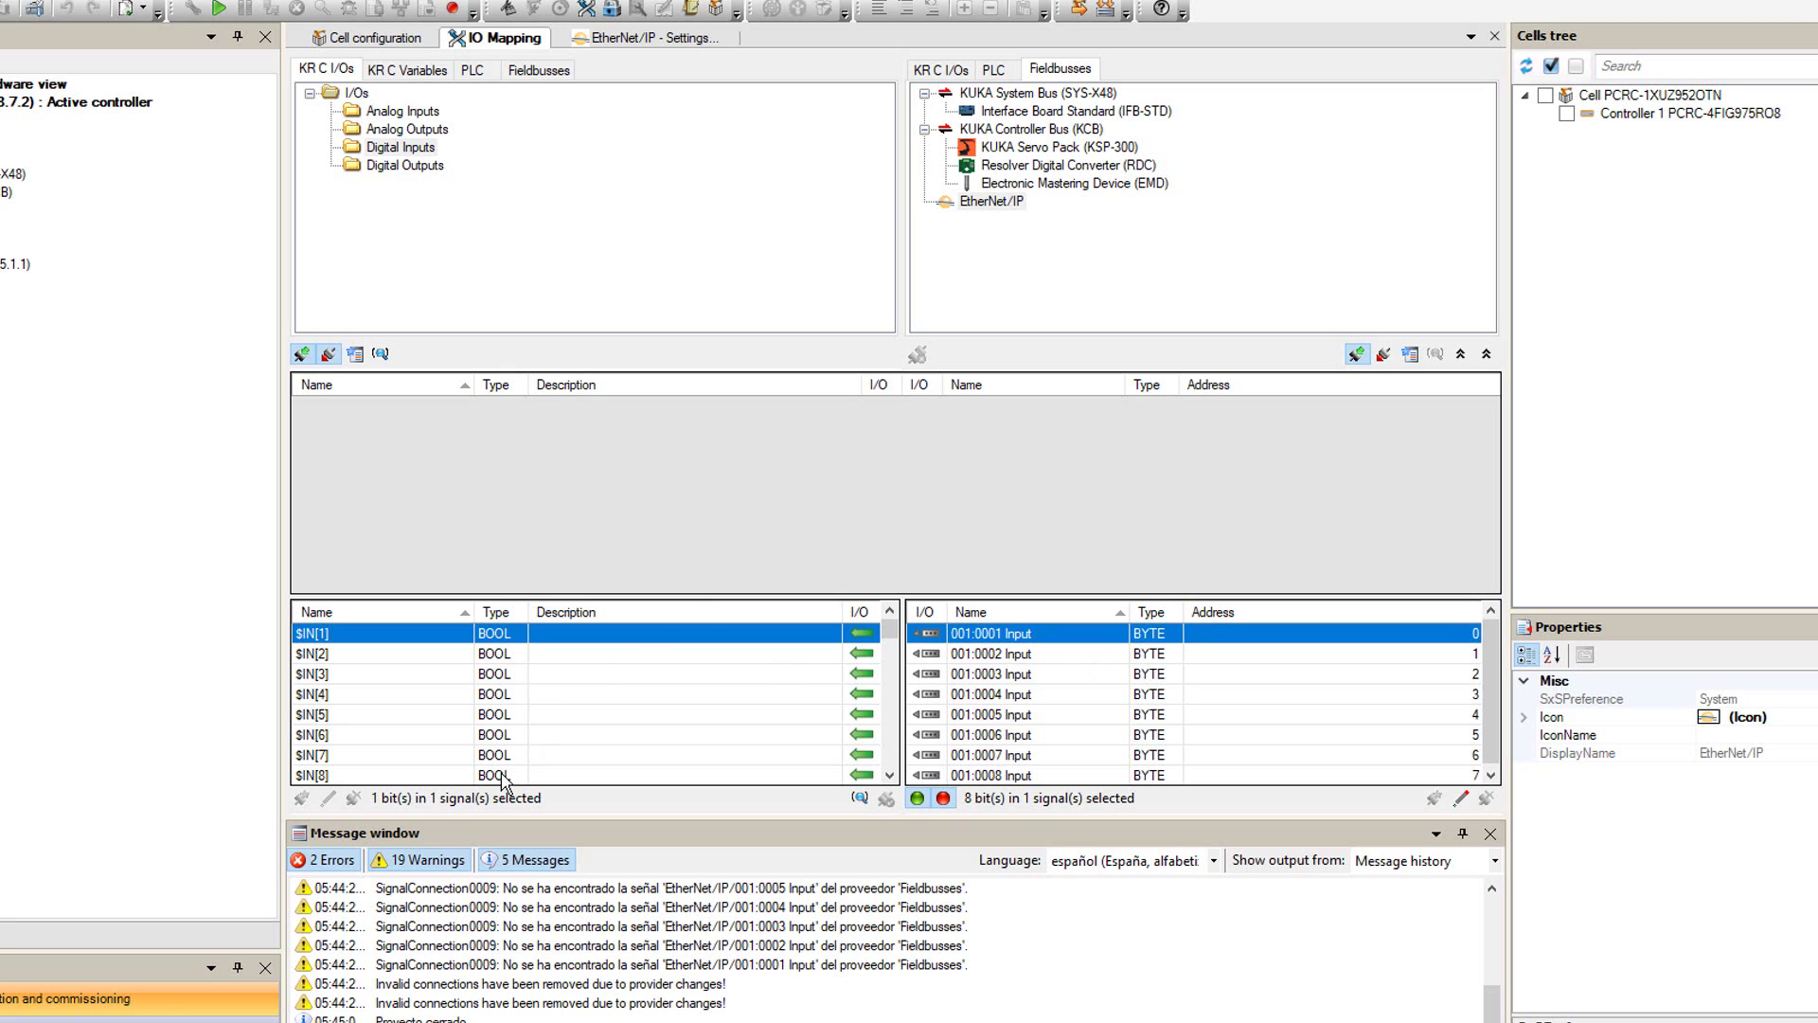
{"action": "scroll", "coordinate": [502, 778], "scroll_direction": "down", "scroll_amount": 19}
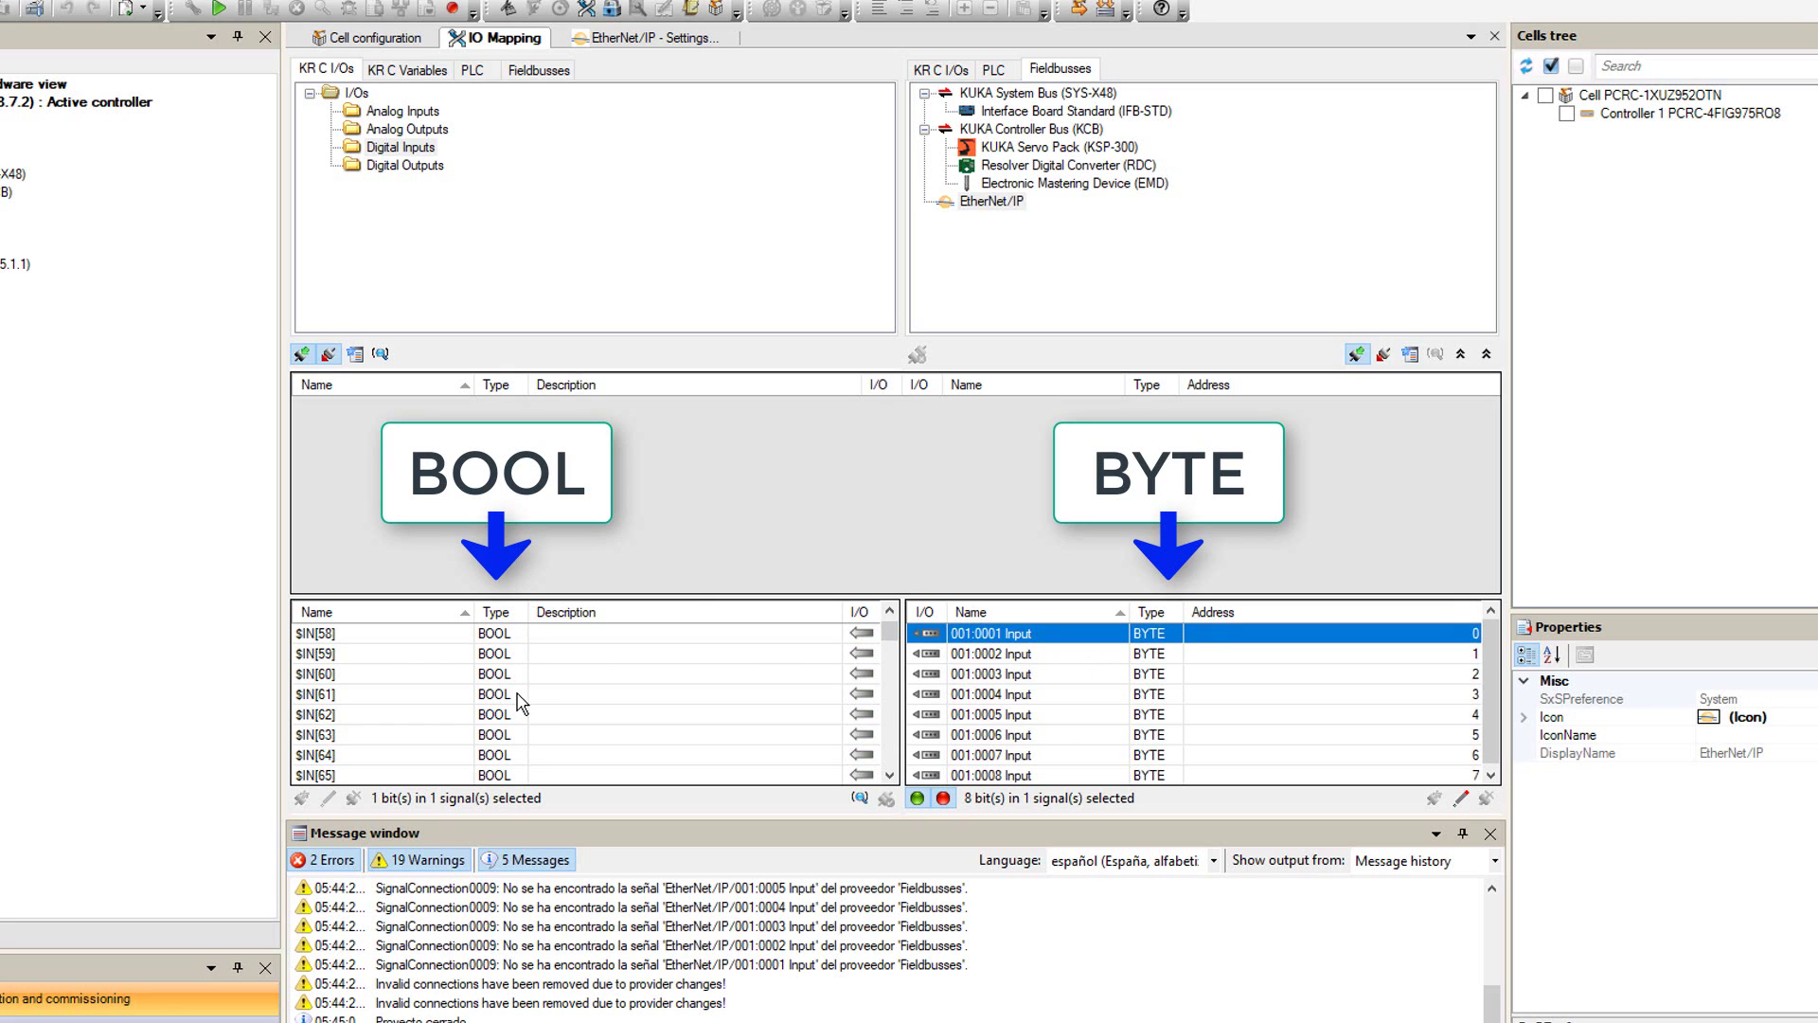
{"action": "scroll", "coordinate": [520, 702], "scroll_direction": "down", "scroll_amount": 13}
{"action": "scroll", "coordinate": [520, 701], "scroll_direction": "down", "scroll_amount": 1}
- Map EtherNet/IP input bytes 001:0001–001:0004 to grouped inputs $IN[100], $IN[108], $IN[116], $IN[124]
{"action": "left_click_drag", "start_coordinate": [403, 633], "coordinate": [644, 638]}
{"action": "left_click_drag", "start_coordinate": [357, 670], "coordinate": [352, 679]}
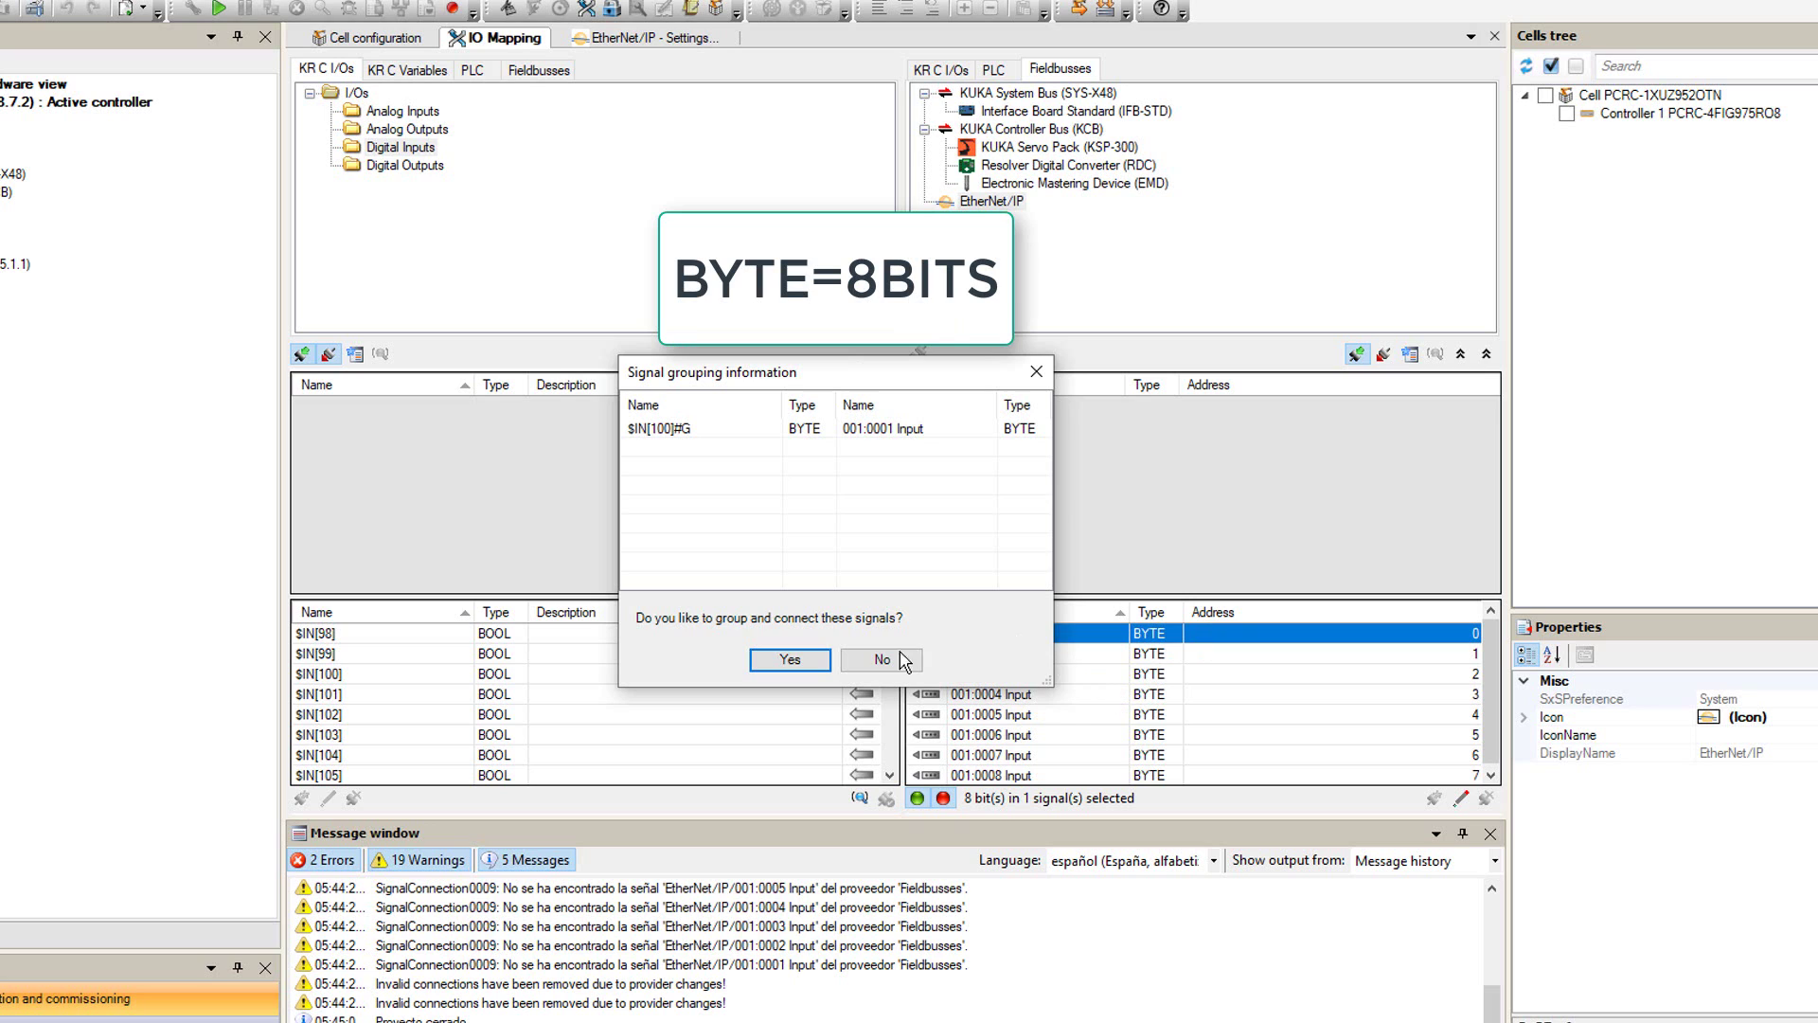
{"action": "left_click", "coordinate": [786, 660]}
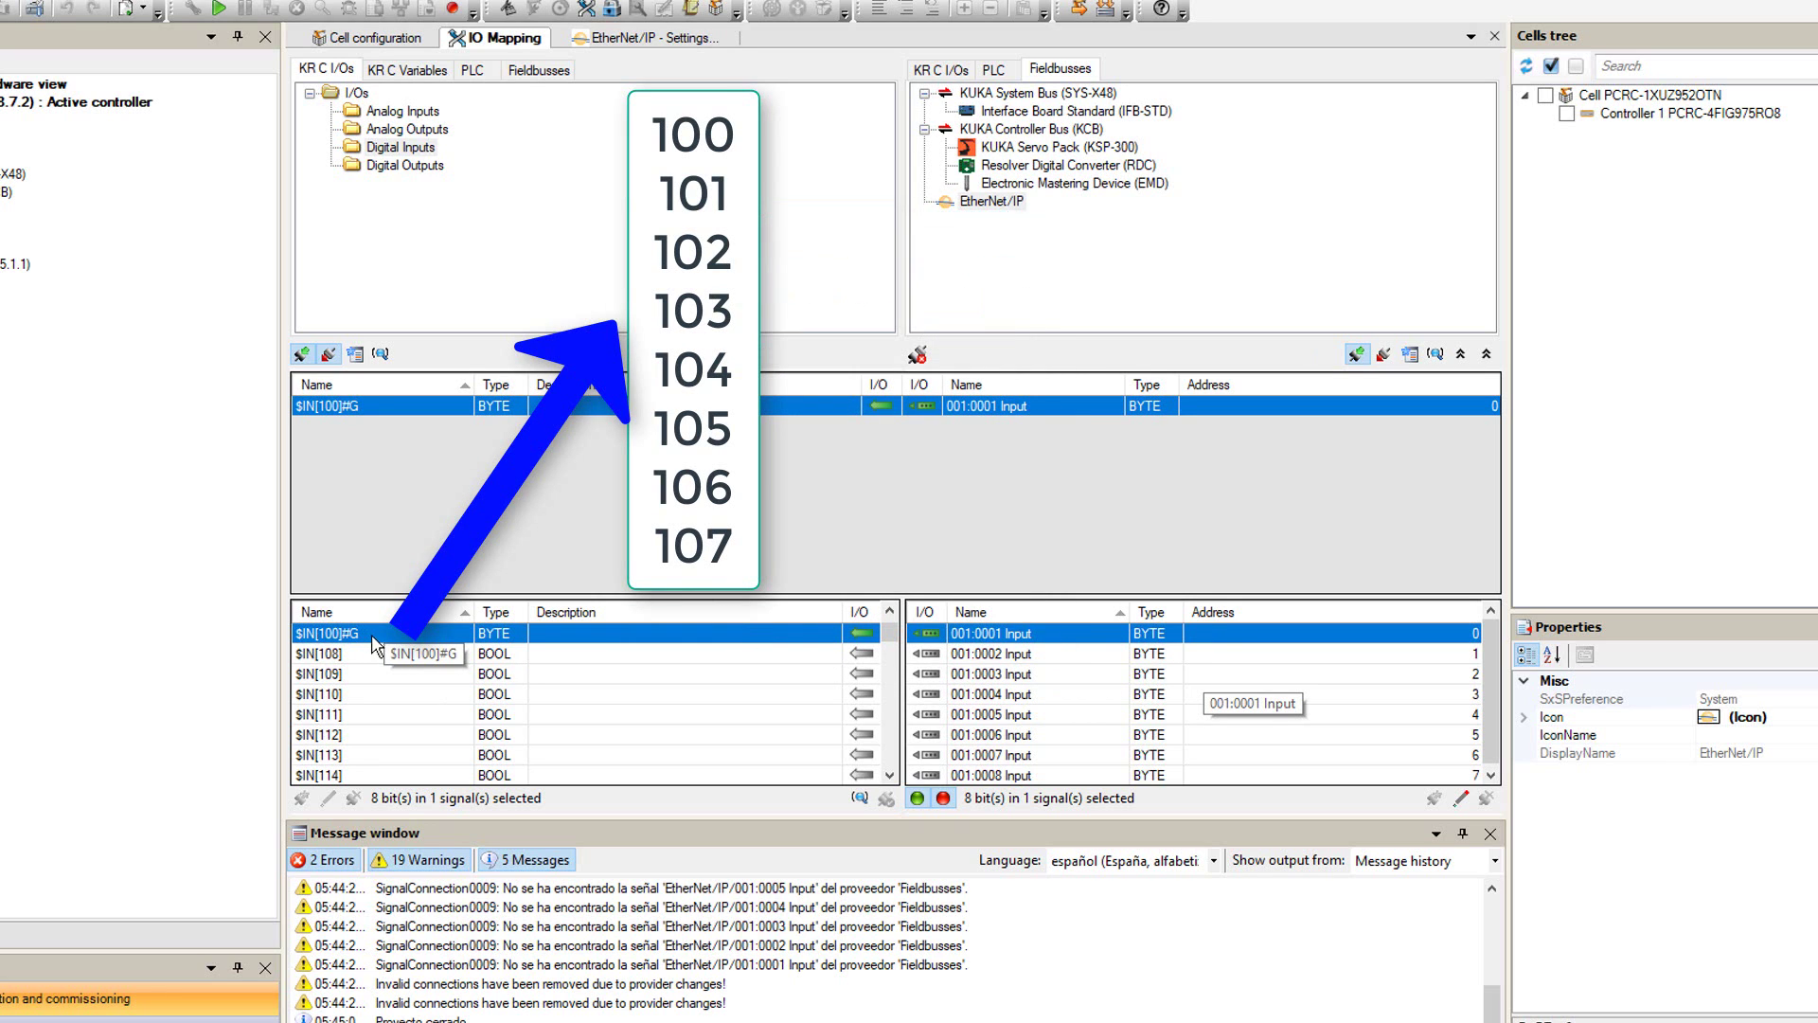
{"action": "left_click_drag", "start_coordinate": [986, 657], "coordinate": [513, 667]}
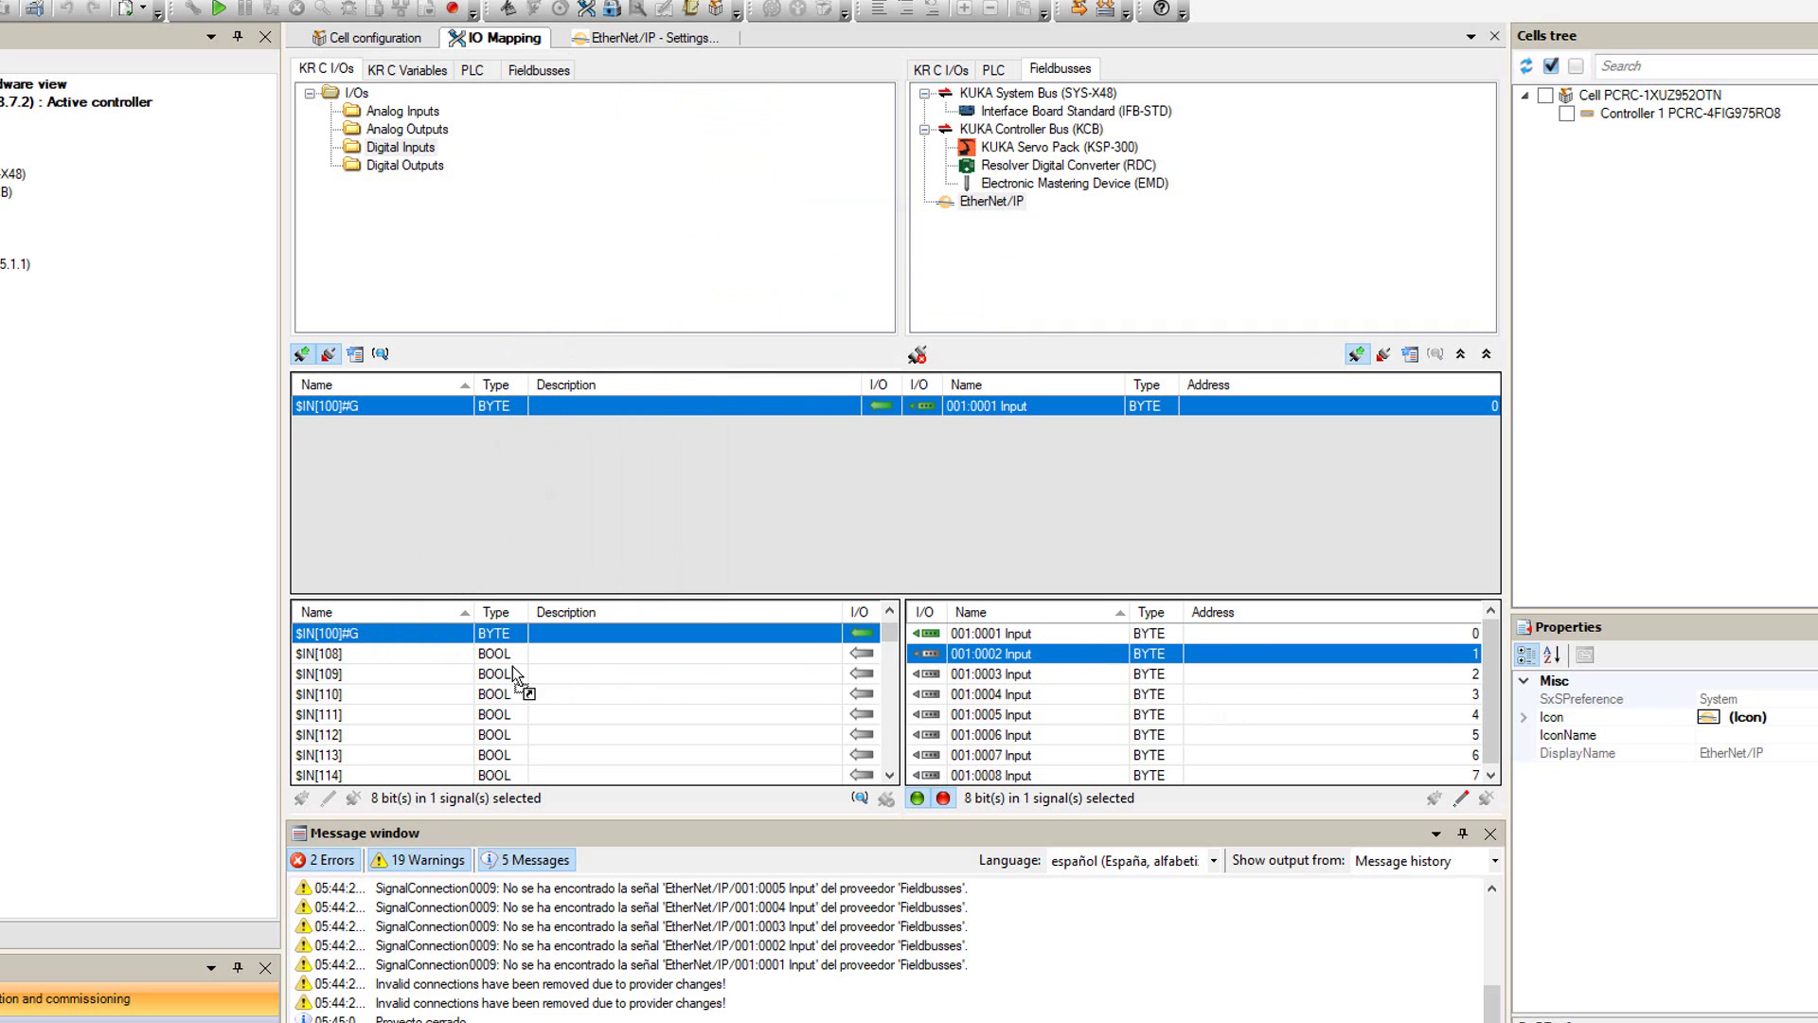
{"action": "left_click_drag", "start_coordinate": [343, 662], "coordinate": [343, 652]}
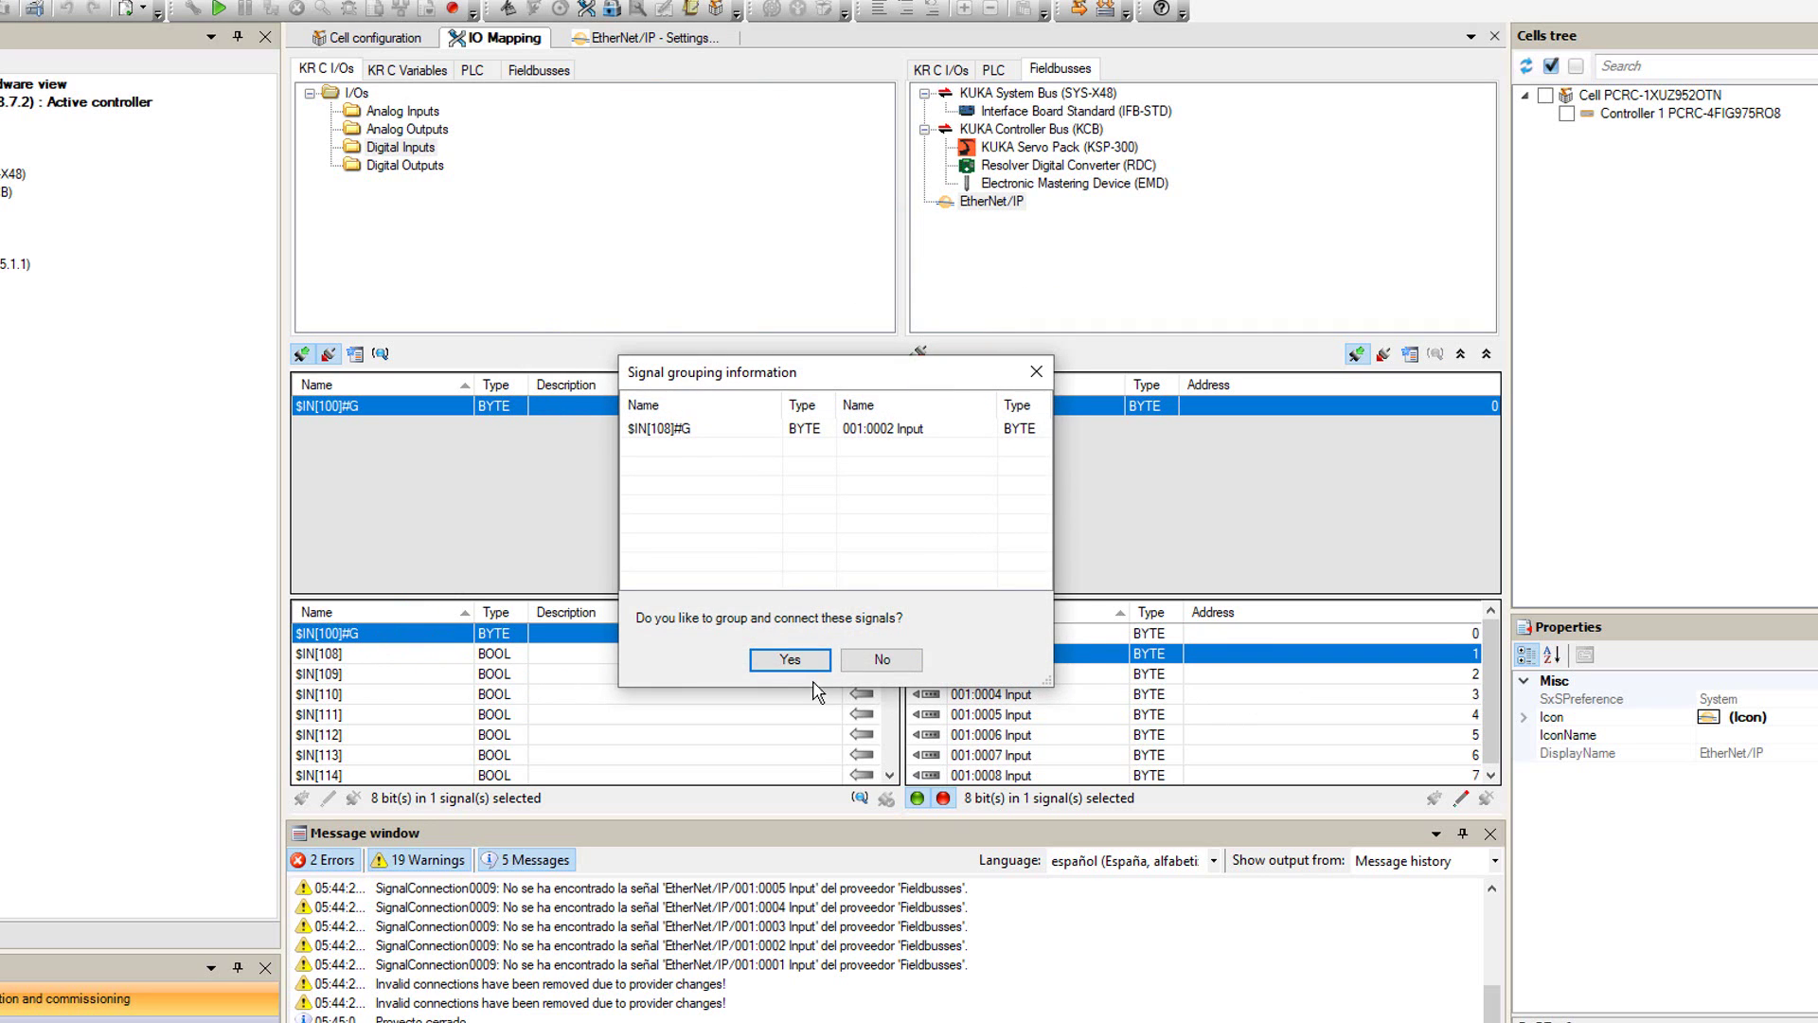
{"action": "left_click", "coordinate": [813, 671]}
{"action": "left_click_drag", "start_coordinate": [1018, 682], "coordinate": [411, 678]}
{"action": "left_click", "coordinate": [789, 659]}
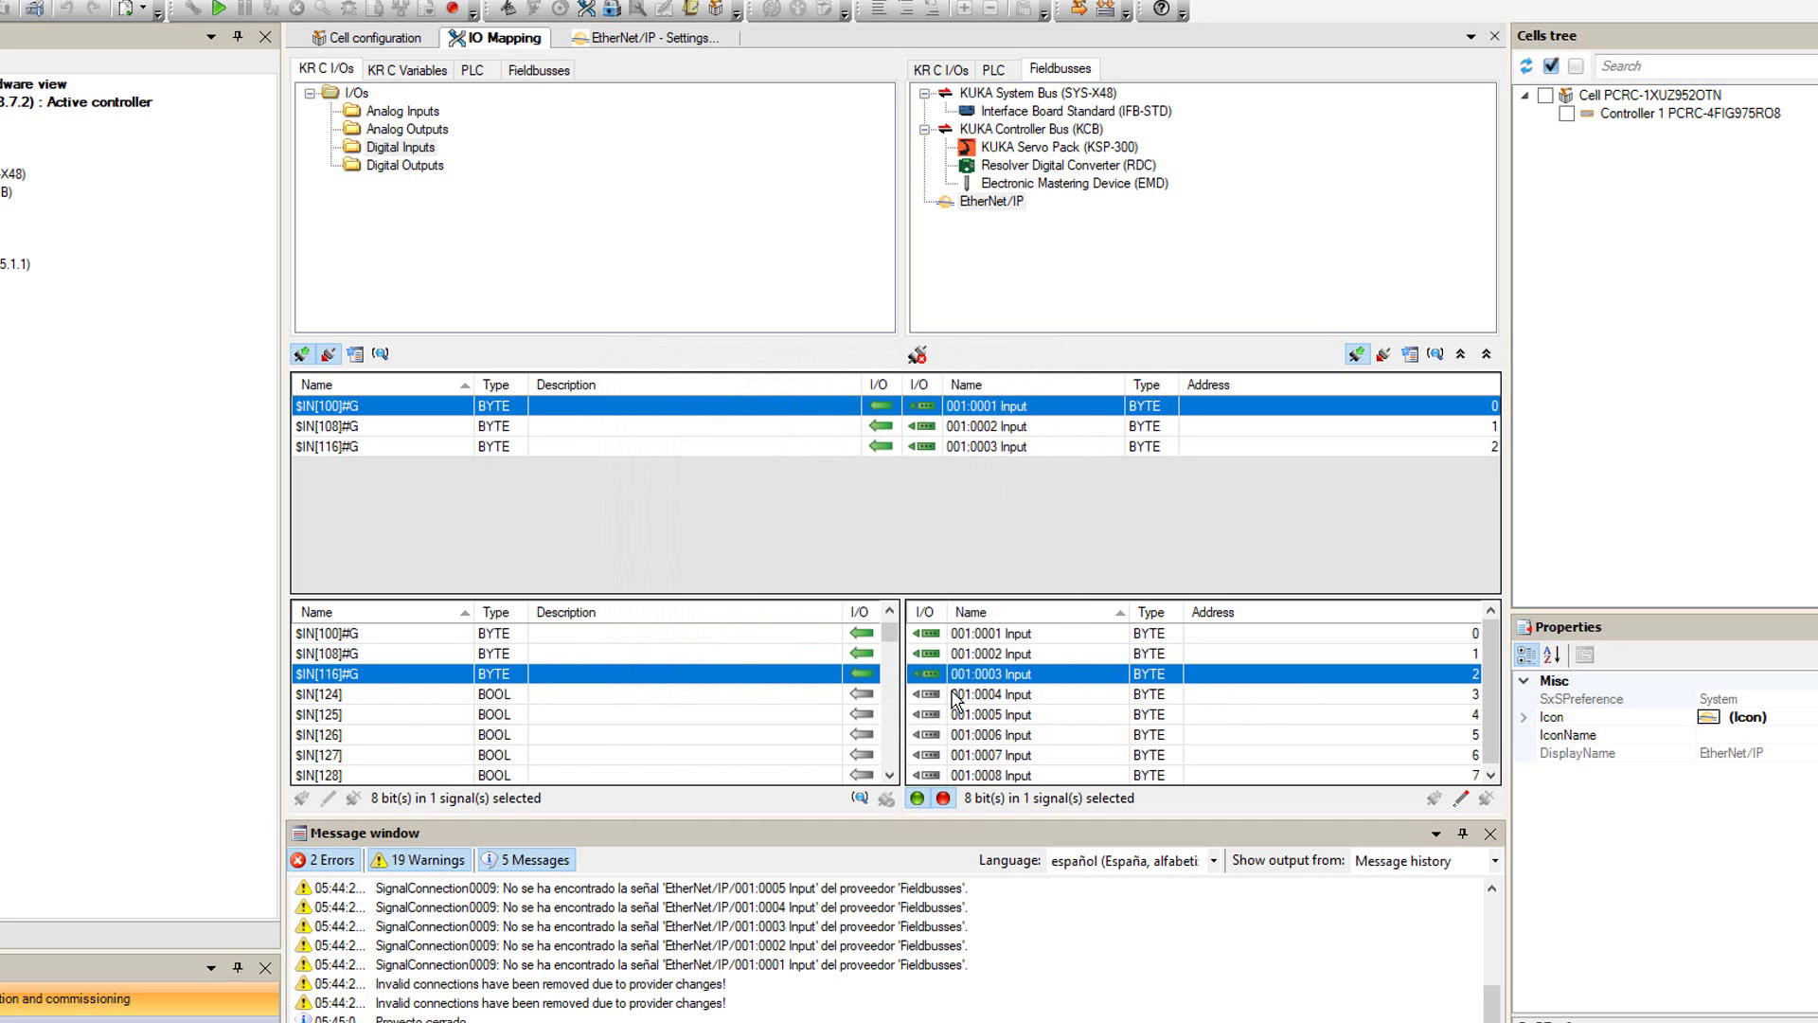
{"action": "left_click_drag", "start_coordinate": [989, 694], "coordinate": [416, 696]}
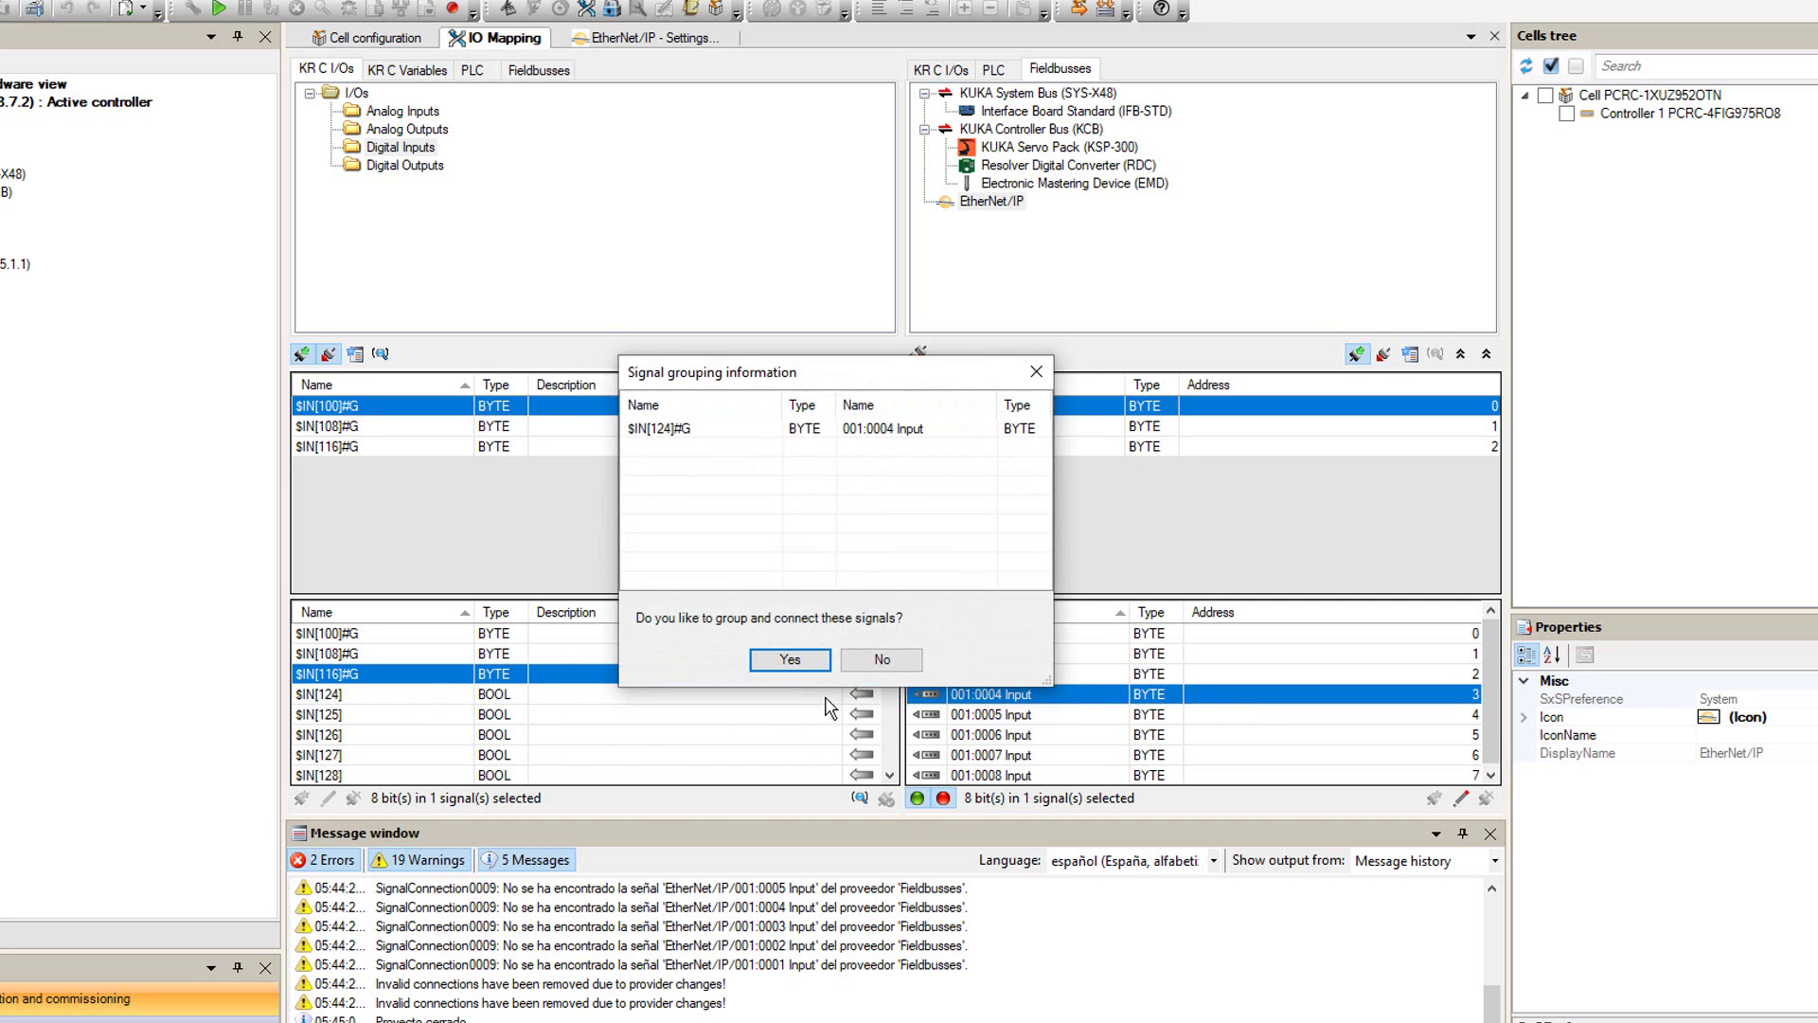
{"action": "left_click", "coordinate": [775, 659]}
- Map EtherNet/IP input bytes 001:0005–001:0008 to grouped inputs $IN[132], $IN[140], $IN[148], $IN[156]
{"action": "left_click_drag", "start_coordinate": [1017, 720], "coordinate": [441, 714]}
{"action": "left_click", "coordinate": [780, 657]}
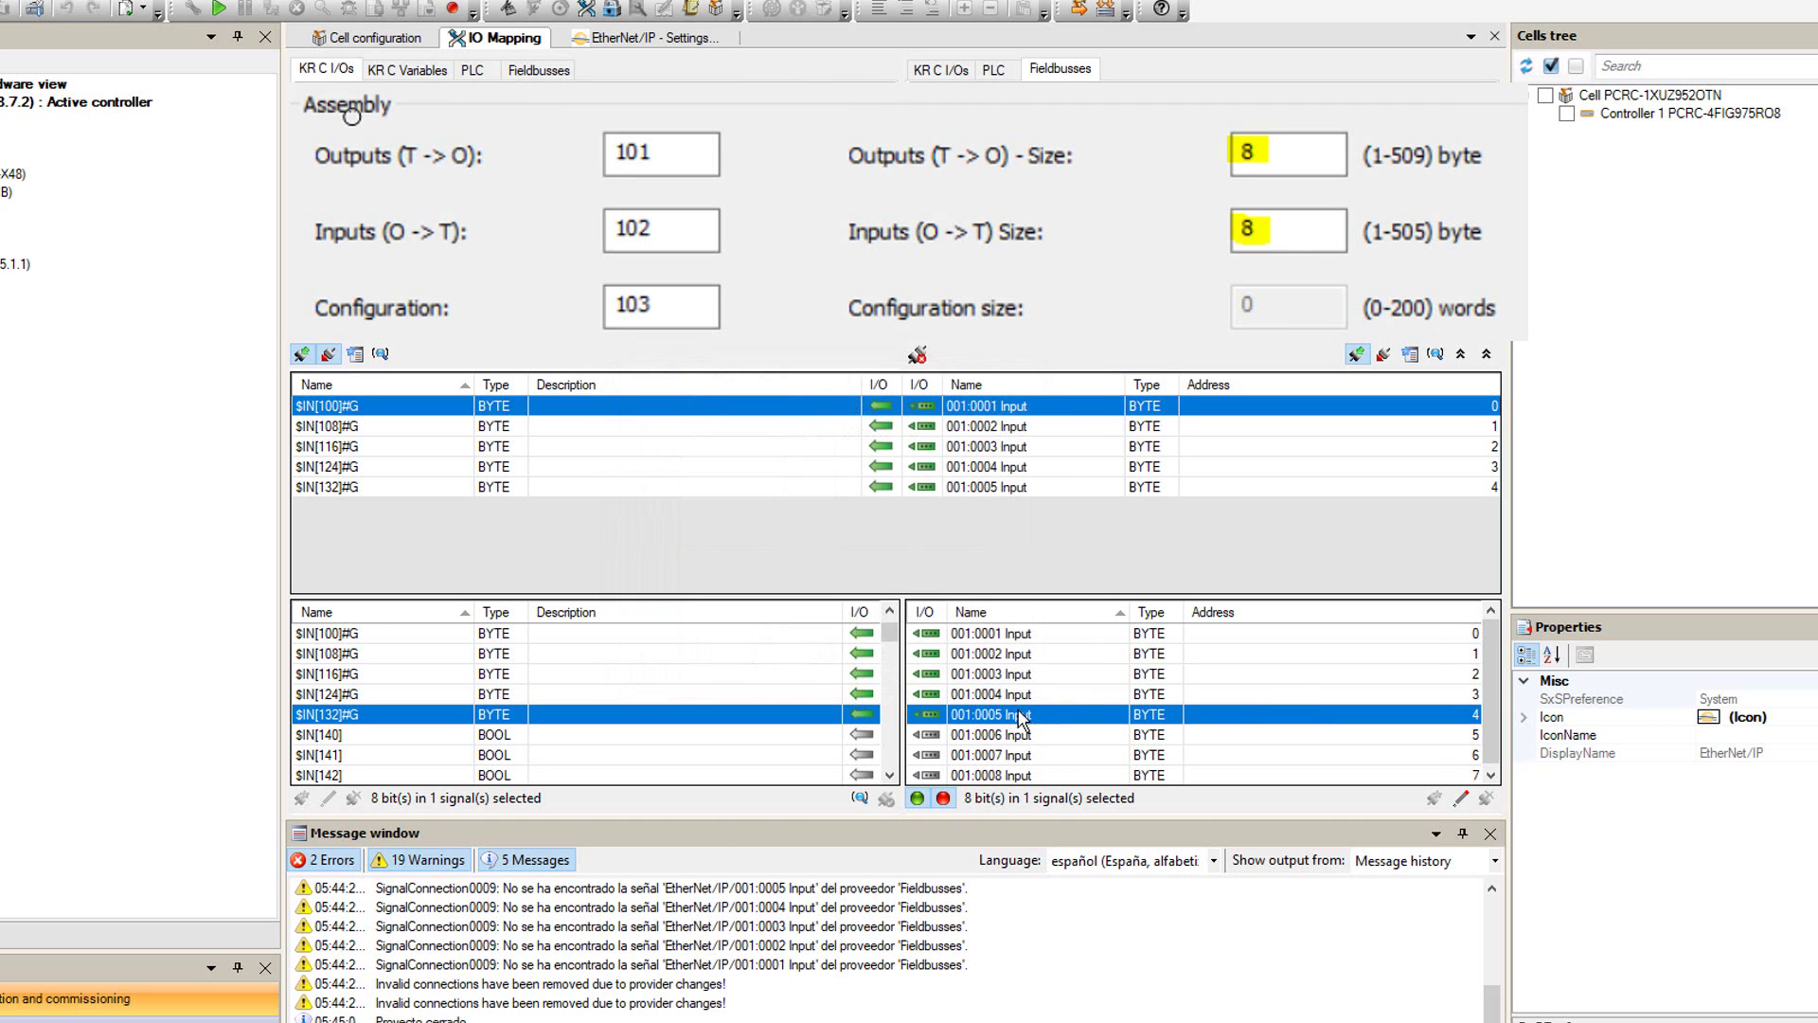
{"action": "left_click_drag", "start_coordinate": [978, 737], "coordinate": [426, 735]}
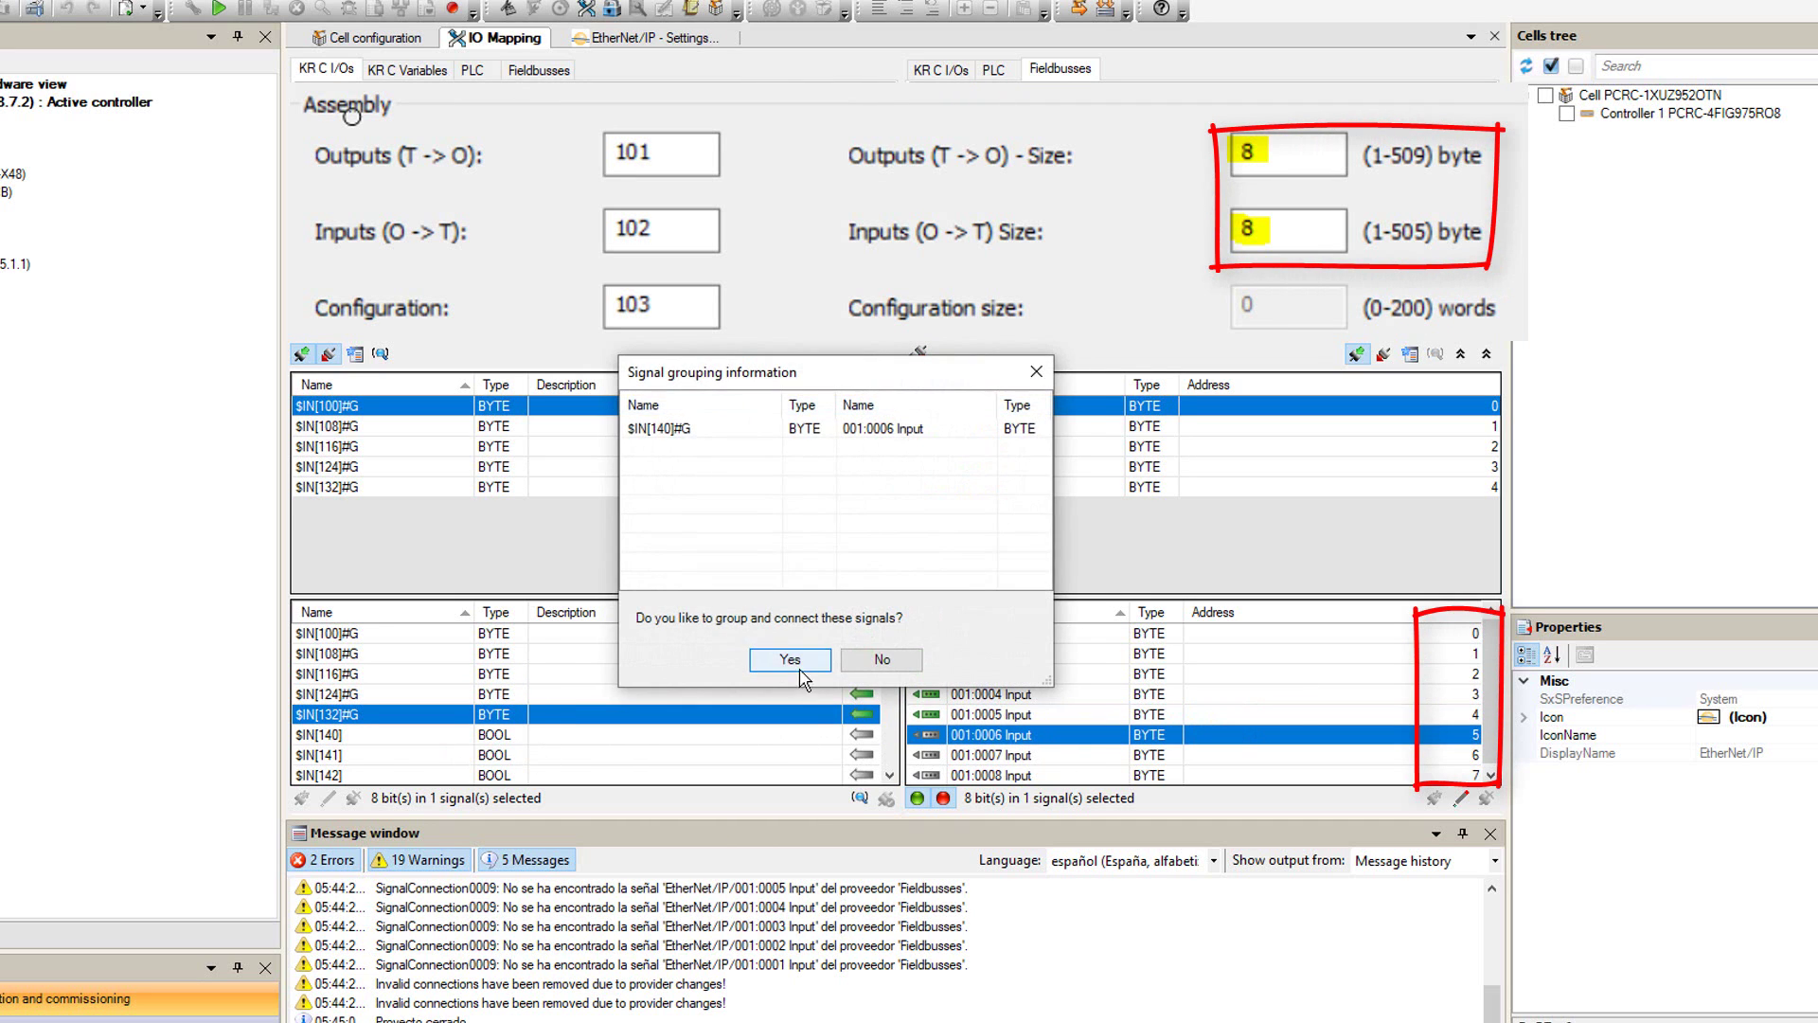
{"action": "left_click", "coordinate": [775, 660]}
{"action": "left_click_drag", "start_coordinate": [985, 755], "coordinate": [423, 754]}
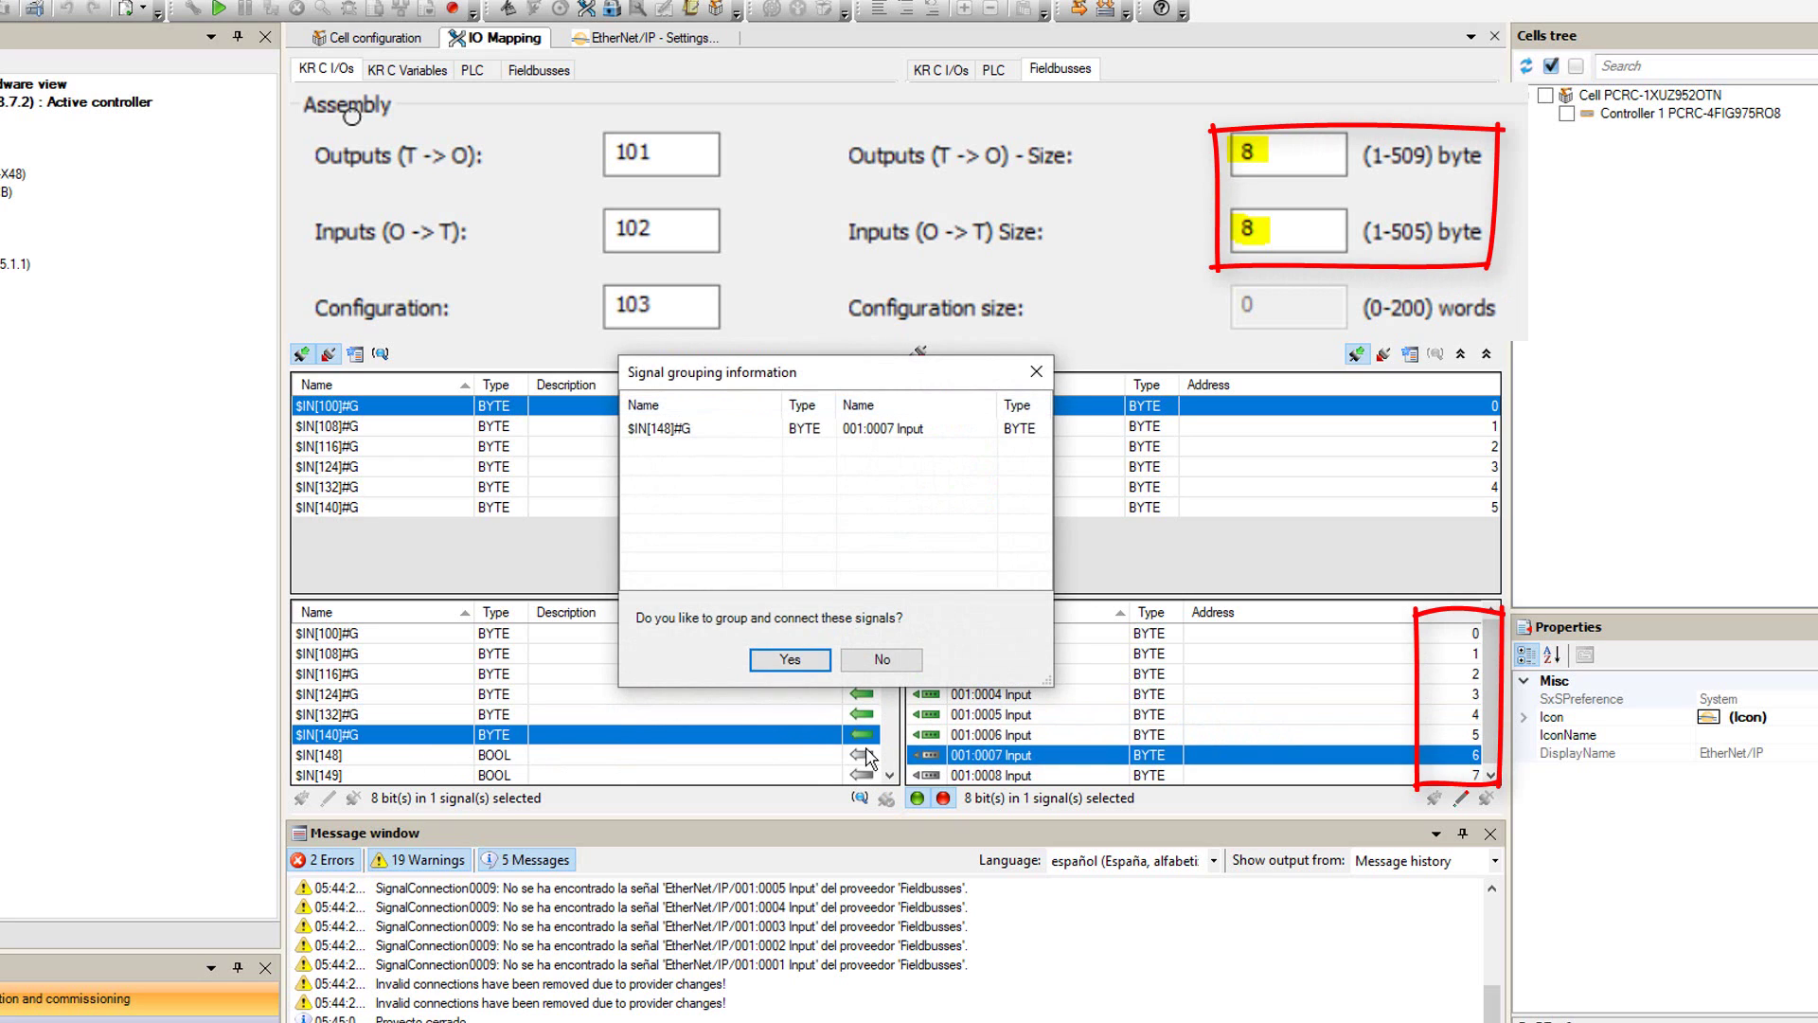
{"action": "left_click", "coordinate": [791, 660]}
{"action": "left_click_drag", "start_coordinate": [985, 774], "coordinate": [364, 769]}
{"action": "scroll", "coordinate": [599, 782], "scroll_direction": "up", "scroll_amount": 1}
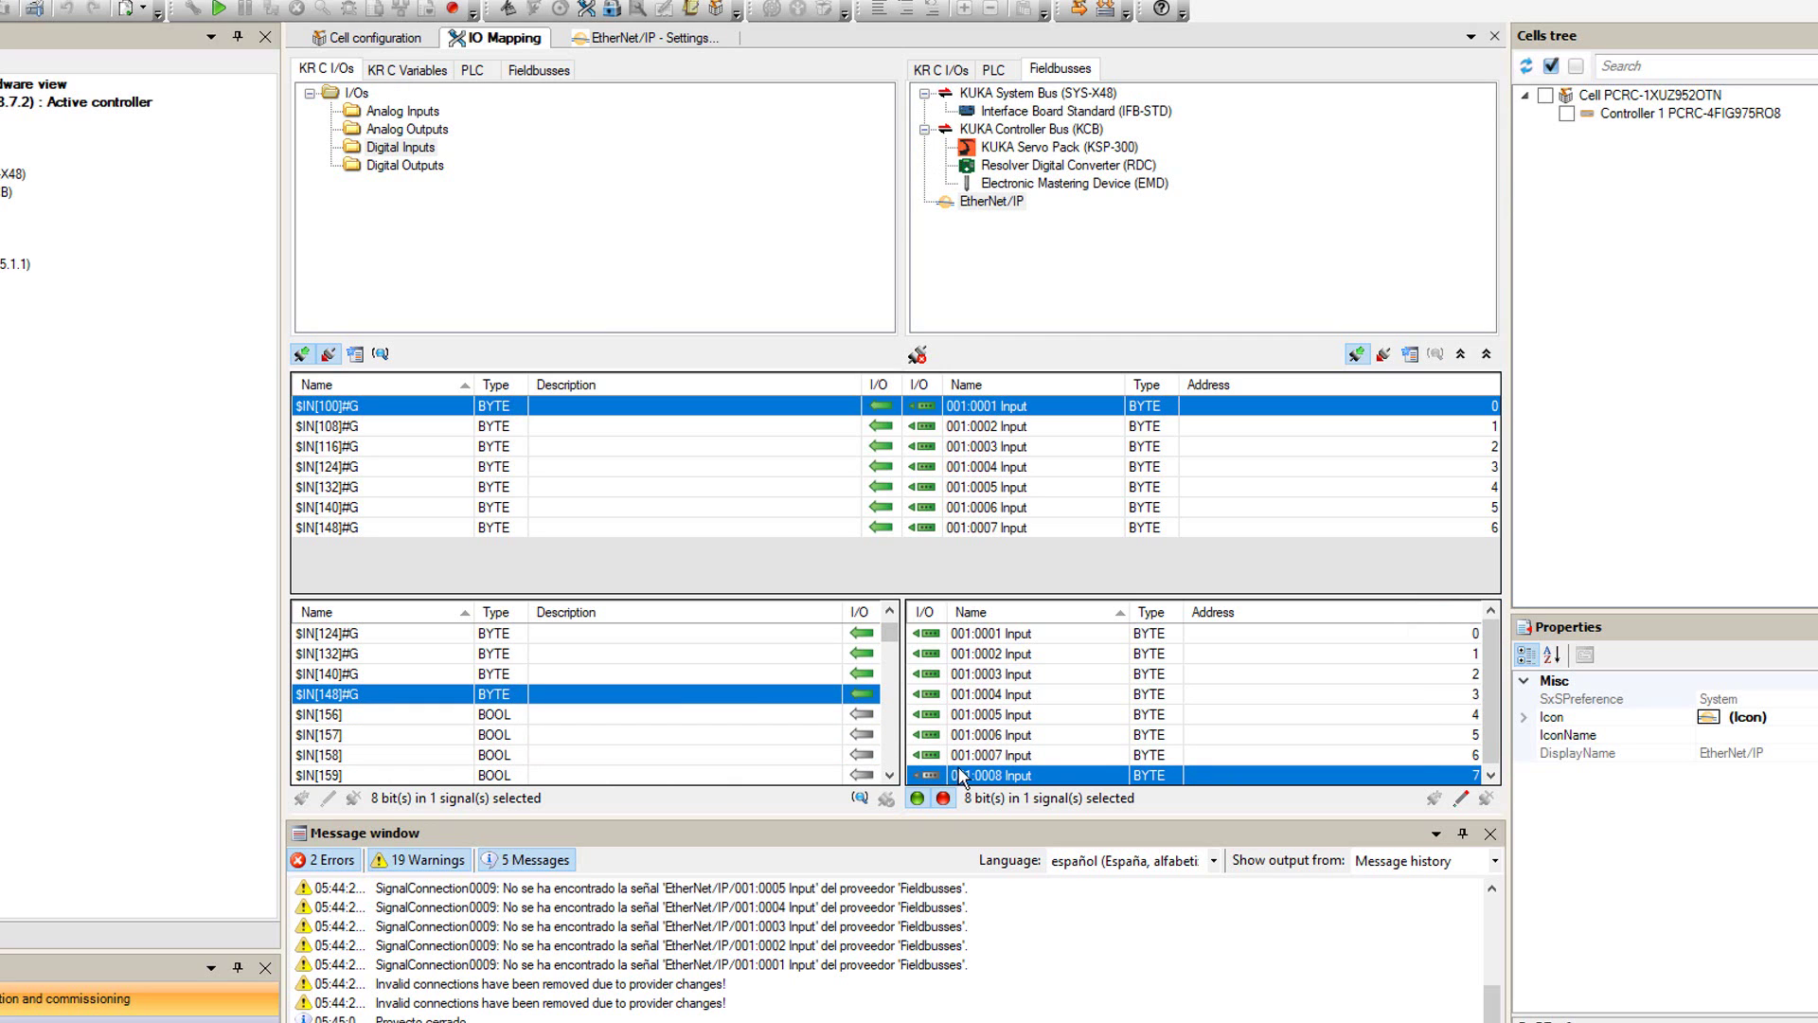
{"action": "left_click_drag", "start_coordinate": [964, 781], "coordinate": [356, 712]}
{"action": "left_click", "coordinate": [789, 660]}
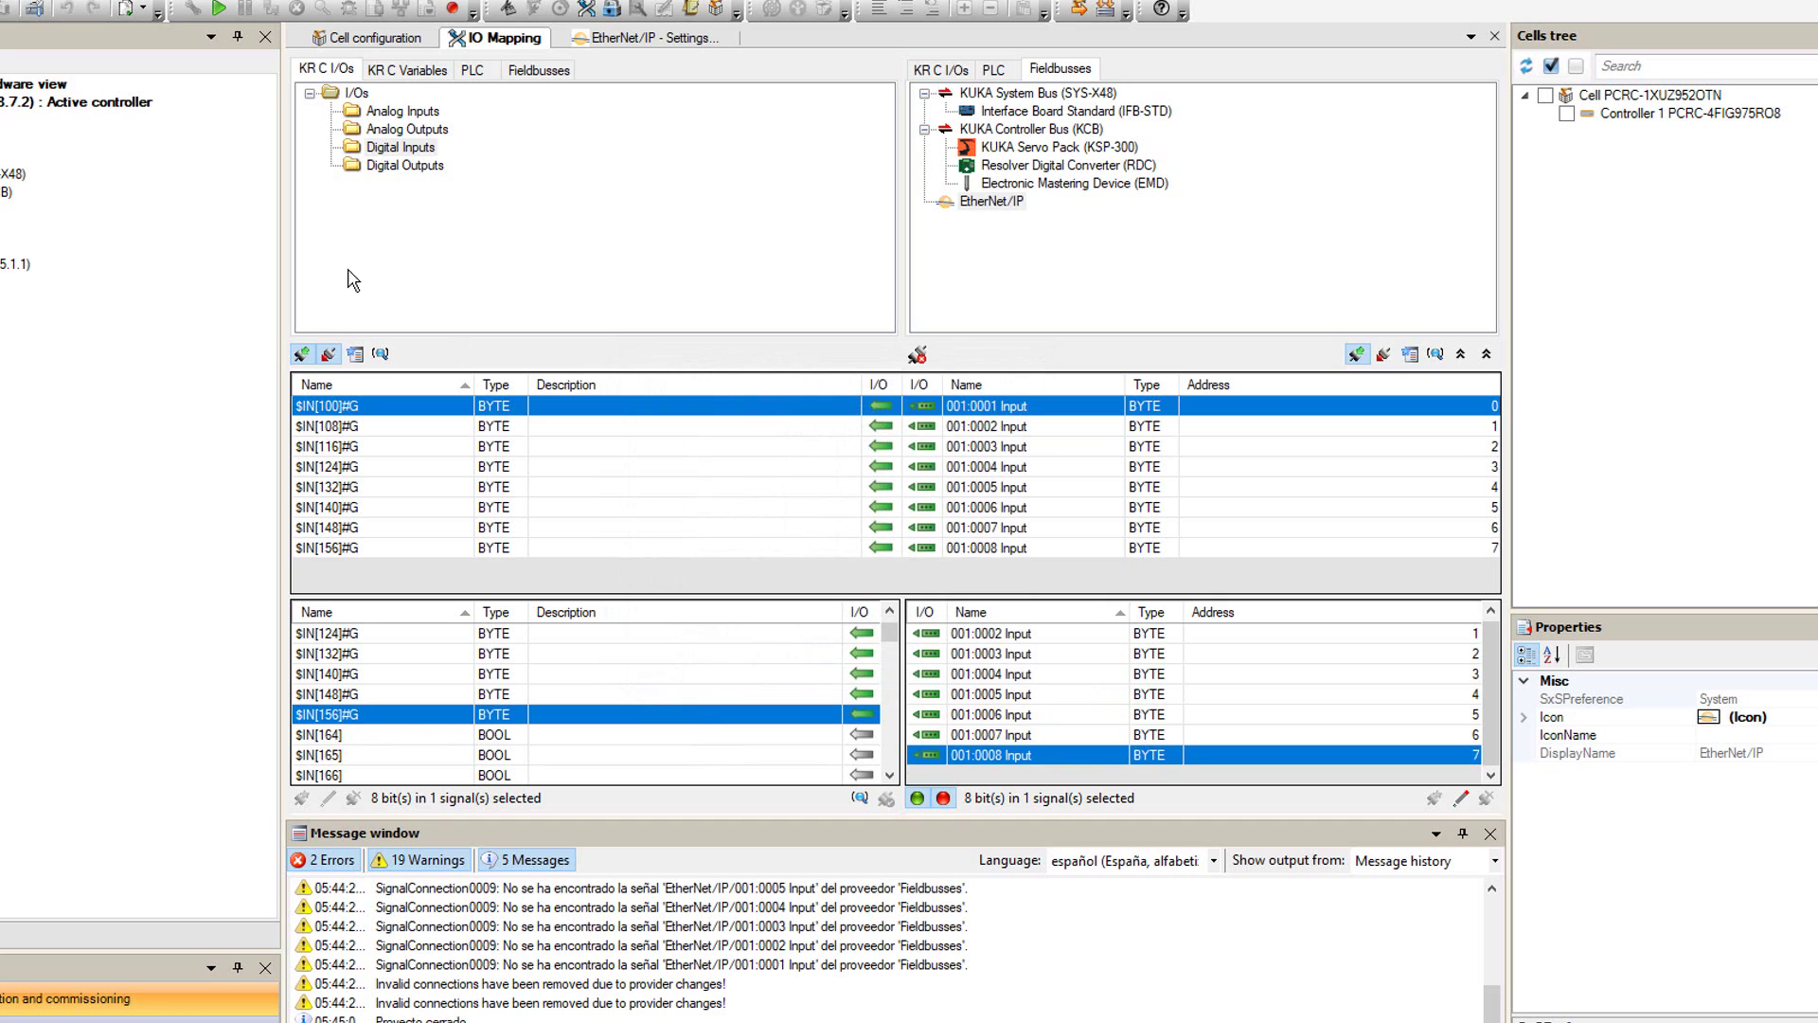
- Show KR C Digital Outputs on the left and only EtherNet/IP output bytes on the right
{"action": "left_click", "coordinate": [402, 165]}
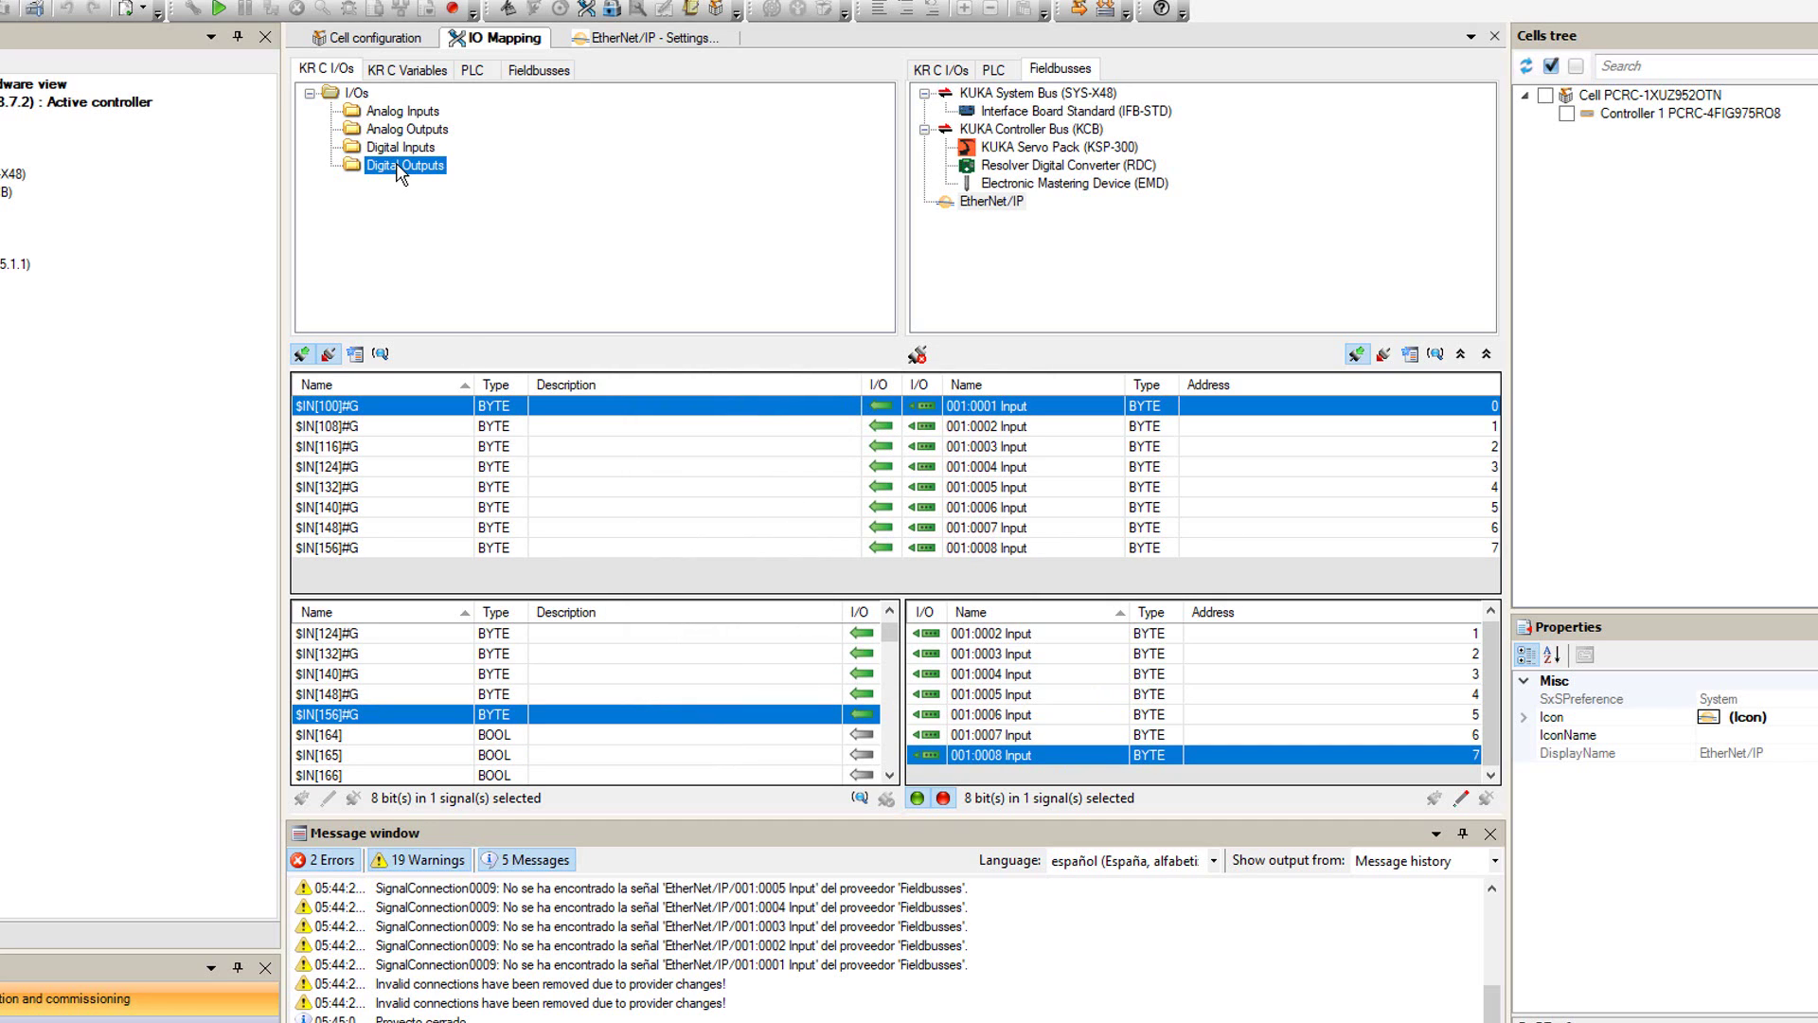
{"action": "left_click", "coordinate": [981, 206]}
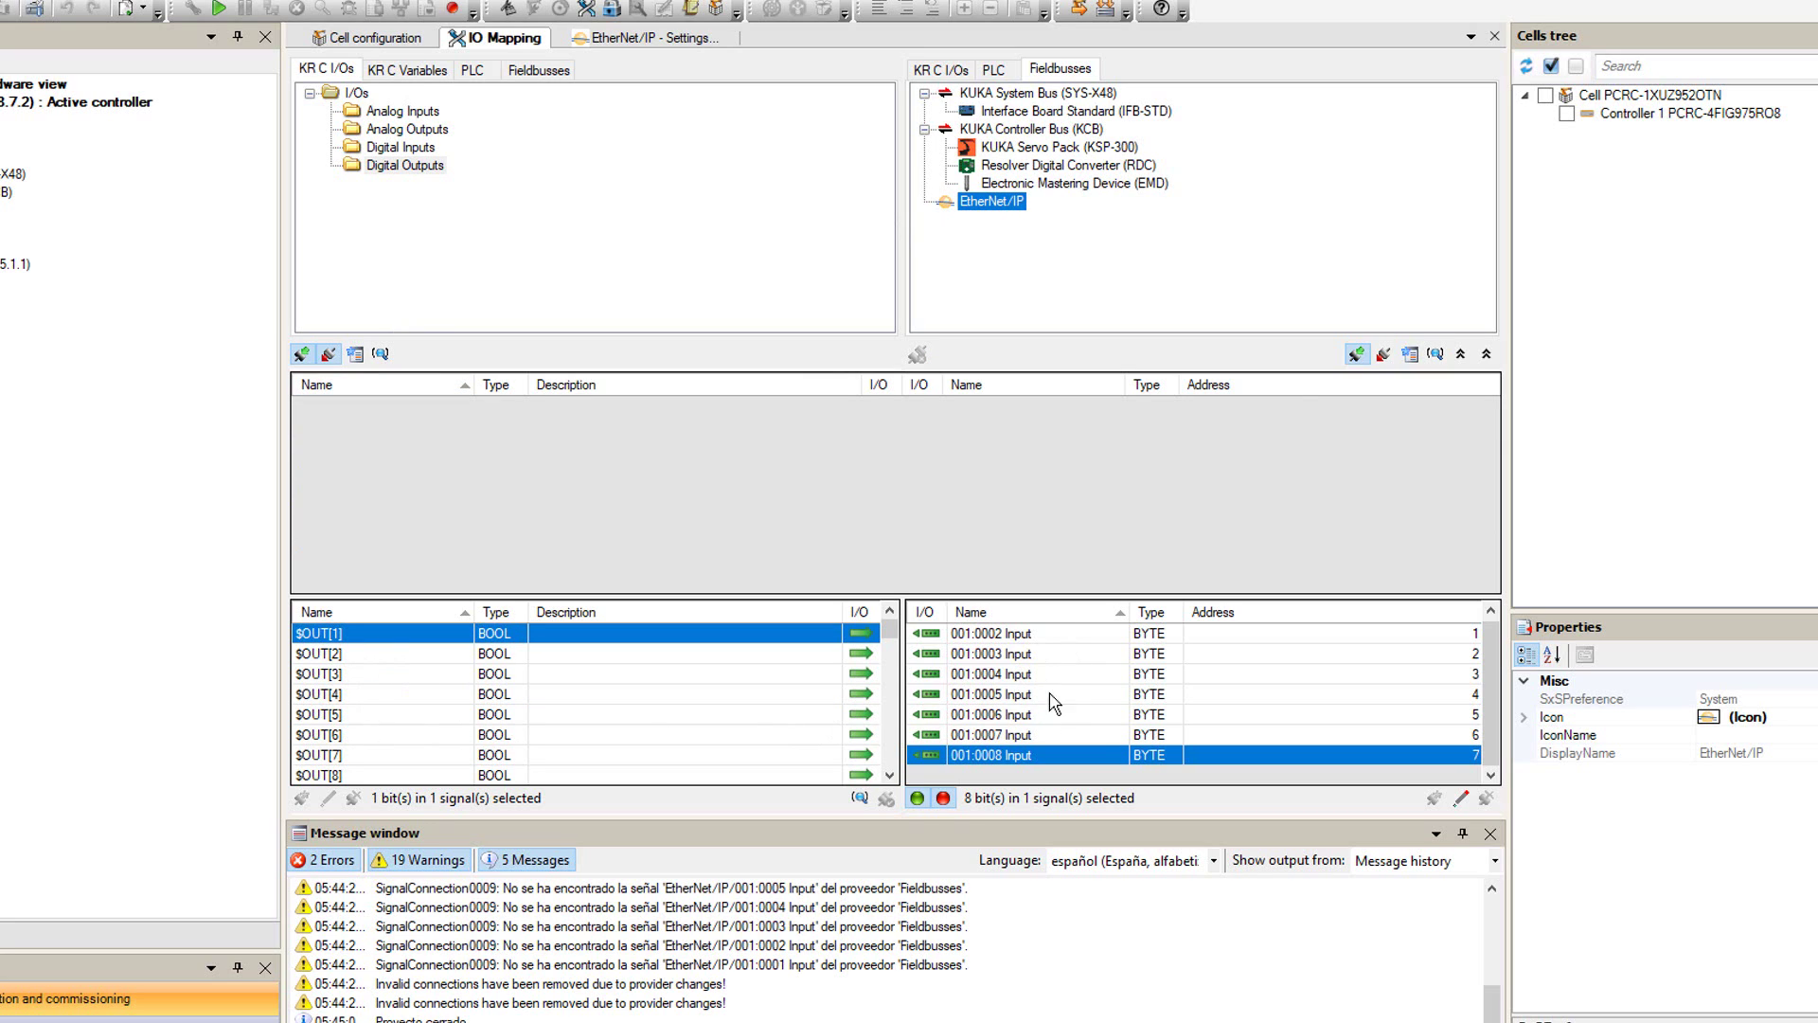
{"action": "left_click", "coordinate": [1358, 356]}
{"action": "left_click", "coordinate": [1382, 355]}
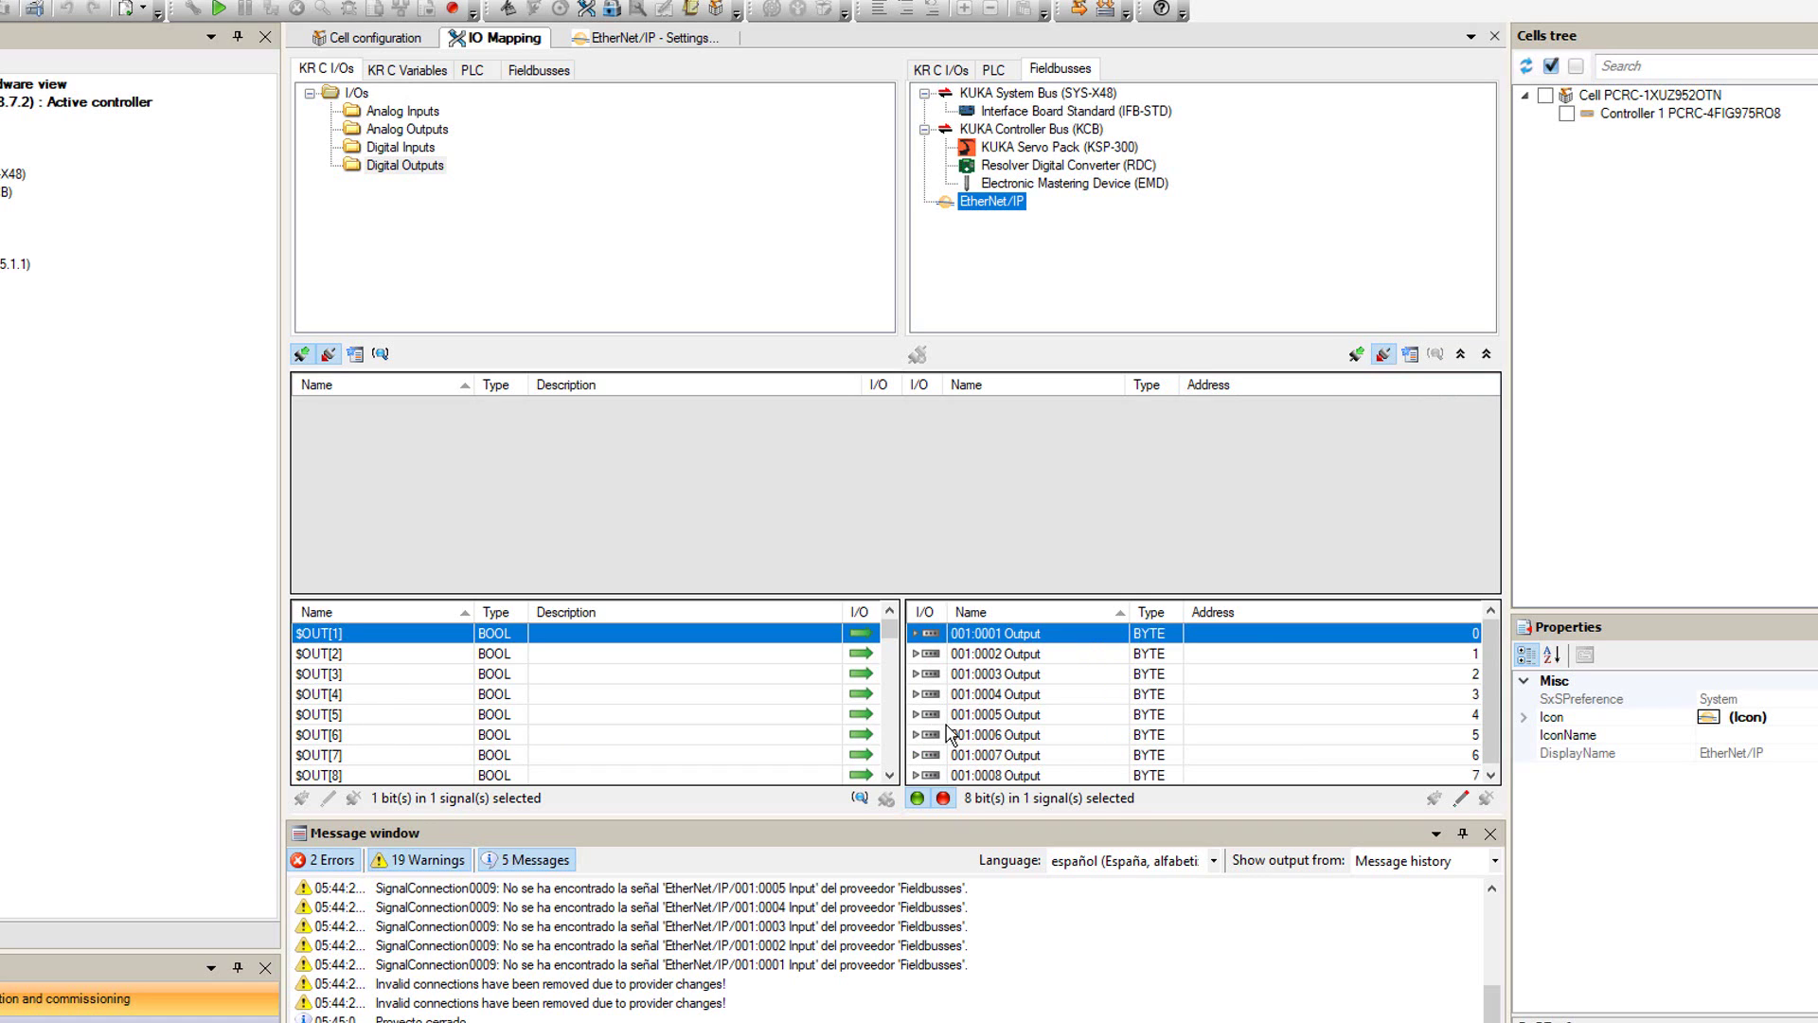
{"action": "scroll", "coordinate": [445, 710], "scroll_direction": "down", "scroll_amount": 7}
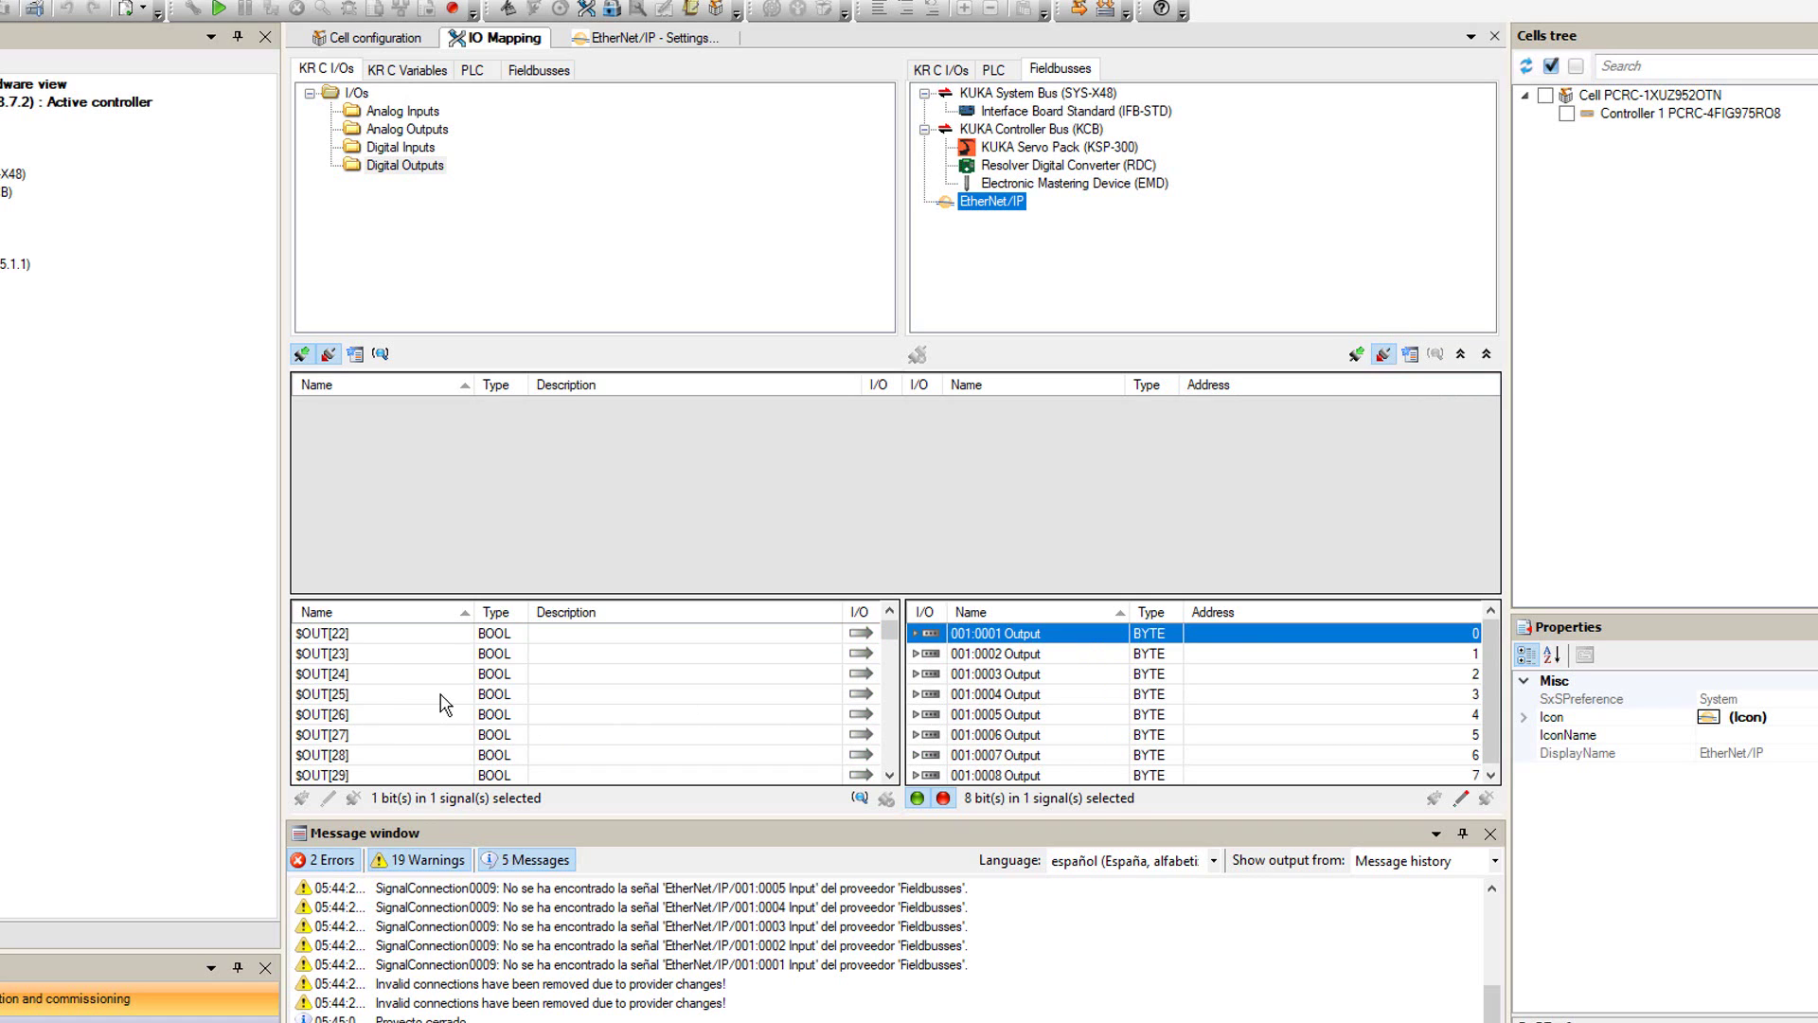
{"action": "scroll", "coordinate": [445, 704], "scroll_direction": "up", "scroll_amount": 7}
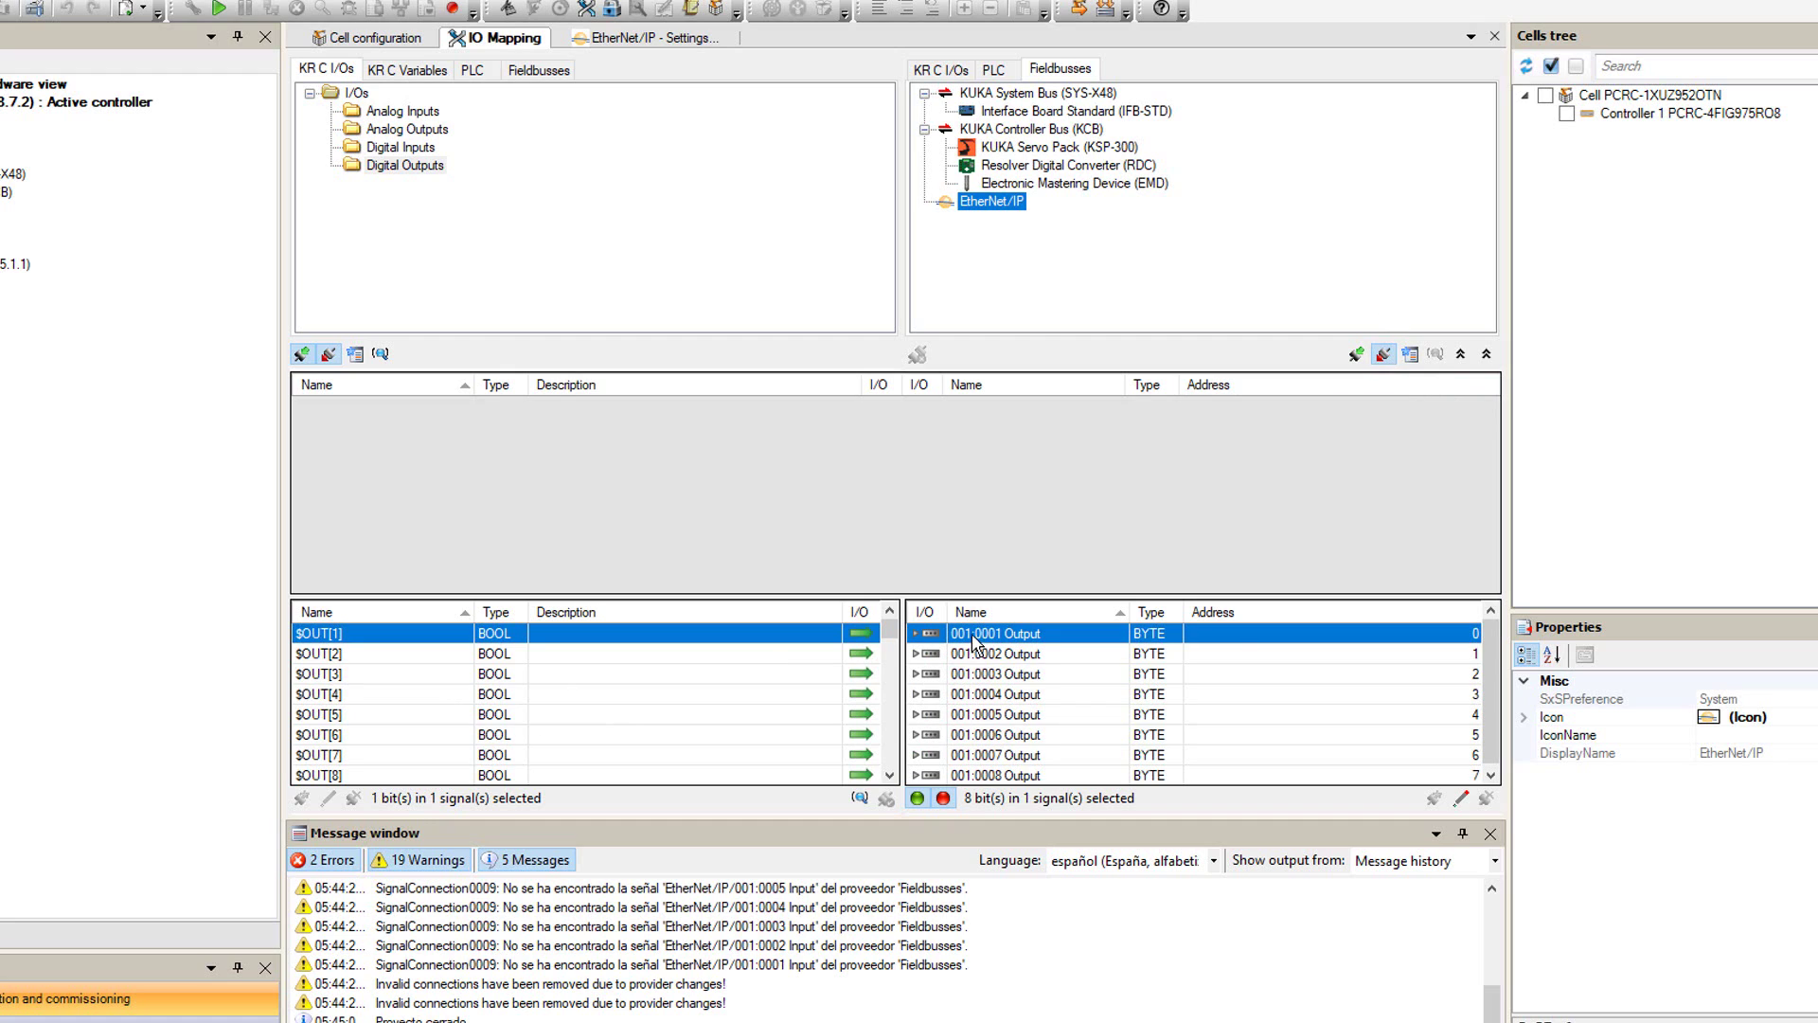
{"action": "left_click_drag", "start_coordinate": [978, 640], "coordinate": [1132, 628]}
{"action": "scroll", "coordinate": [620, 709], "scroll_direction": "down", "scroll_amount": 20}
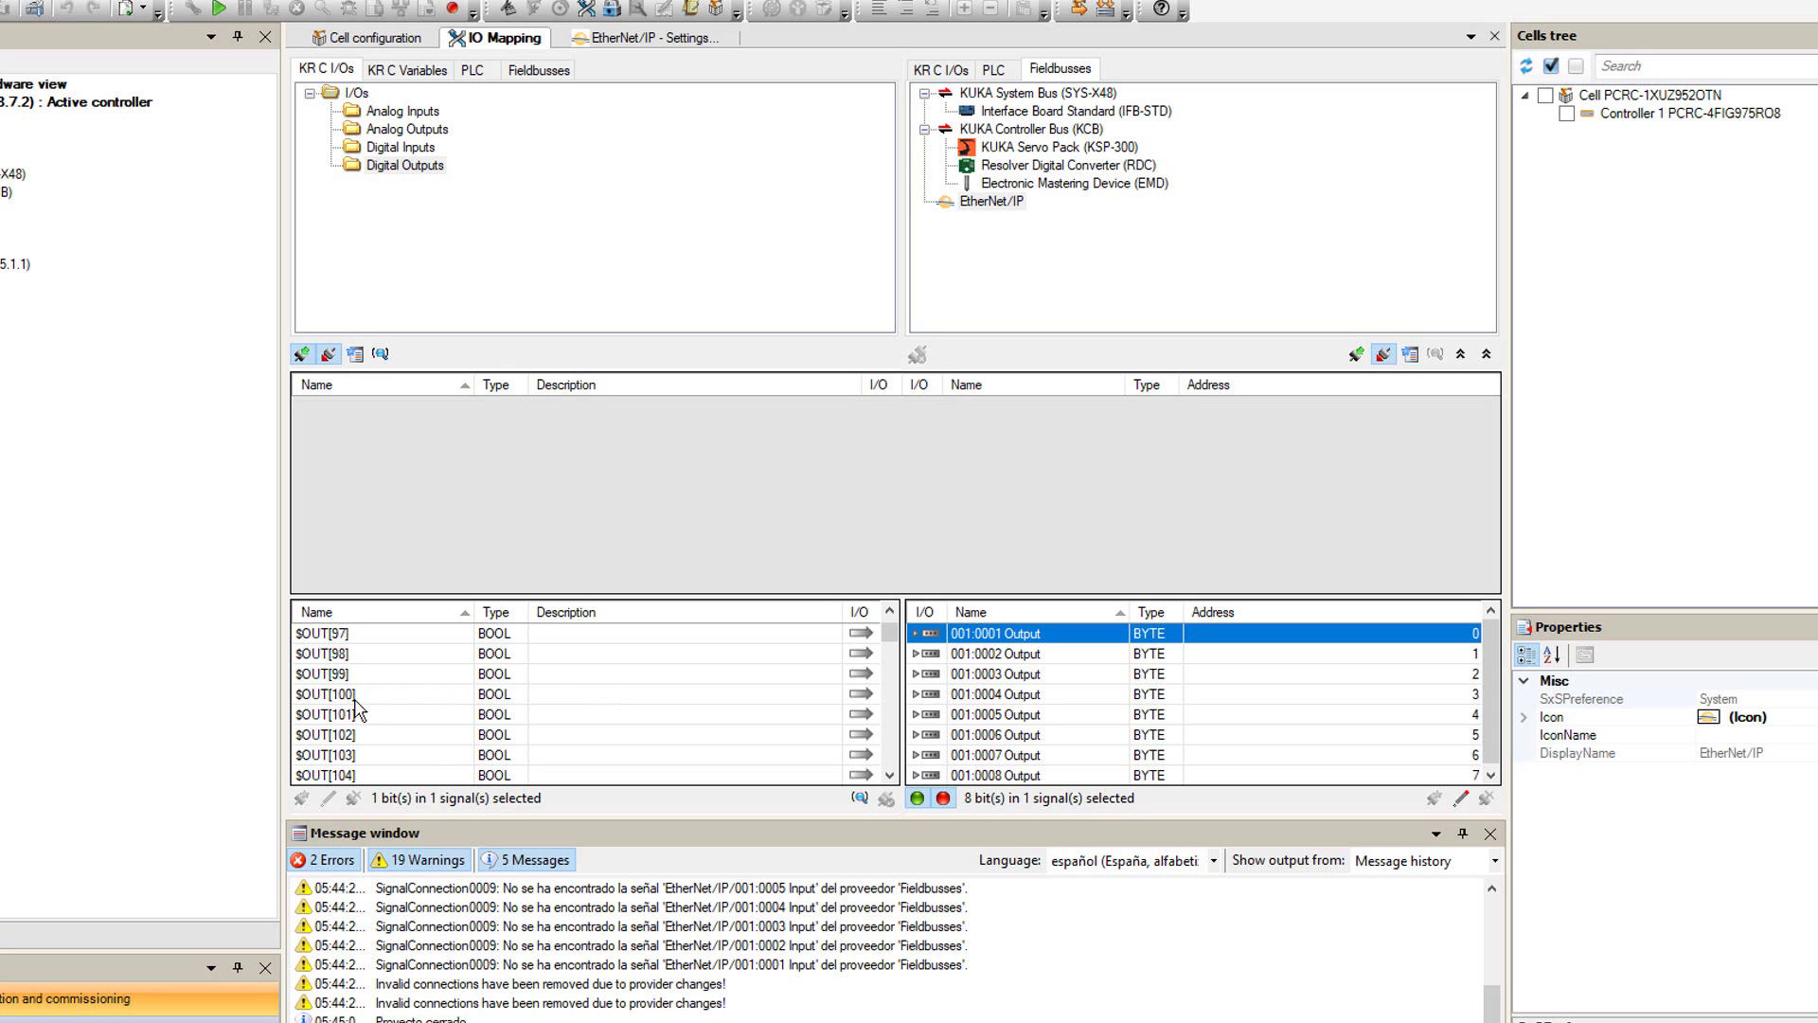
- Group and connect $OUT[100], $OUT[108], $OUT[116], $OUT[124] to output bytes 001:0001–001:0004
{"action": "left_click", "coordinate": [352, 695]}
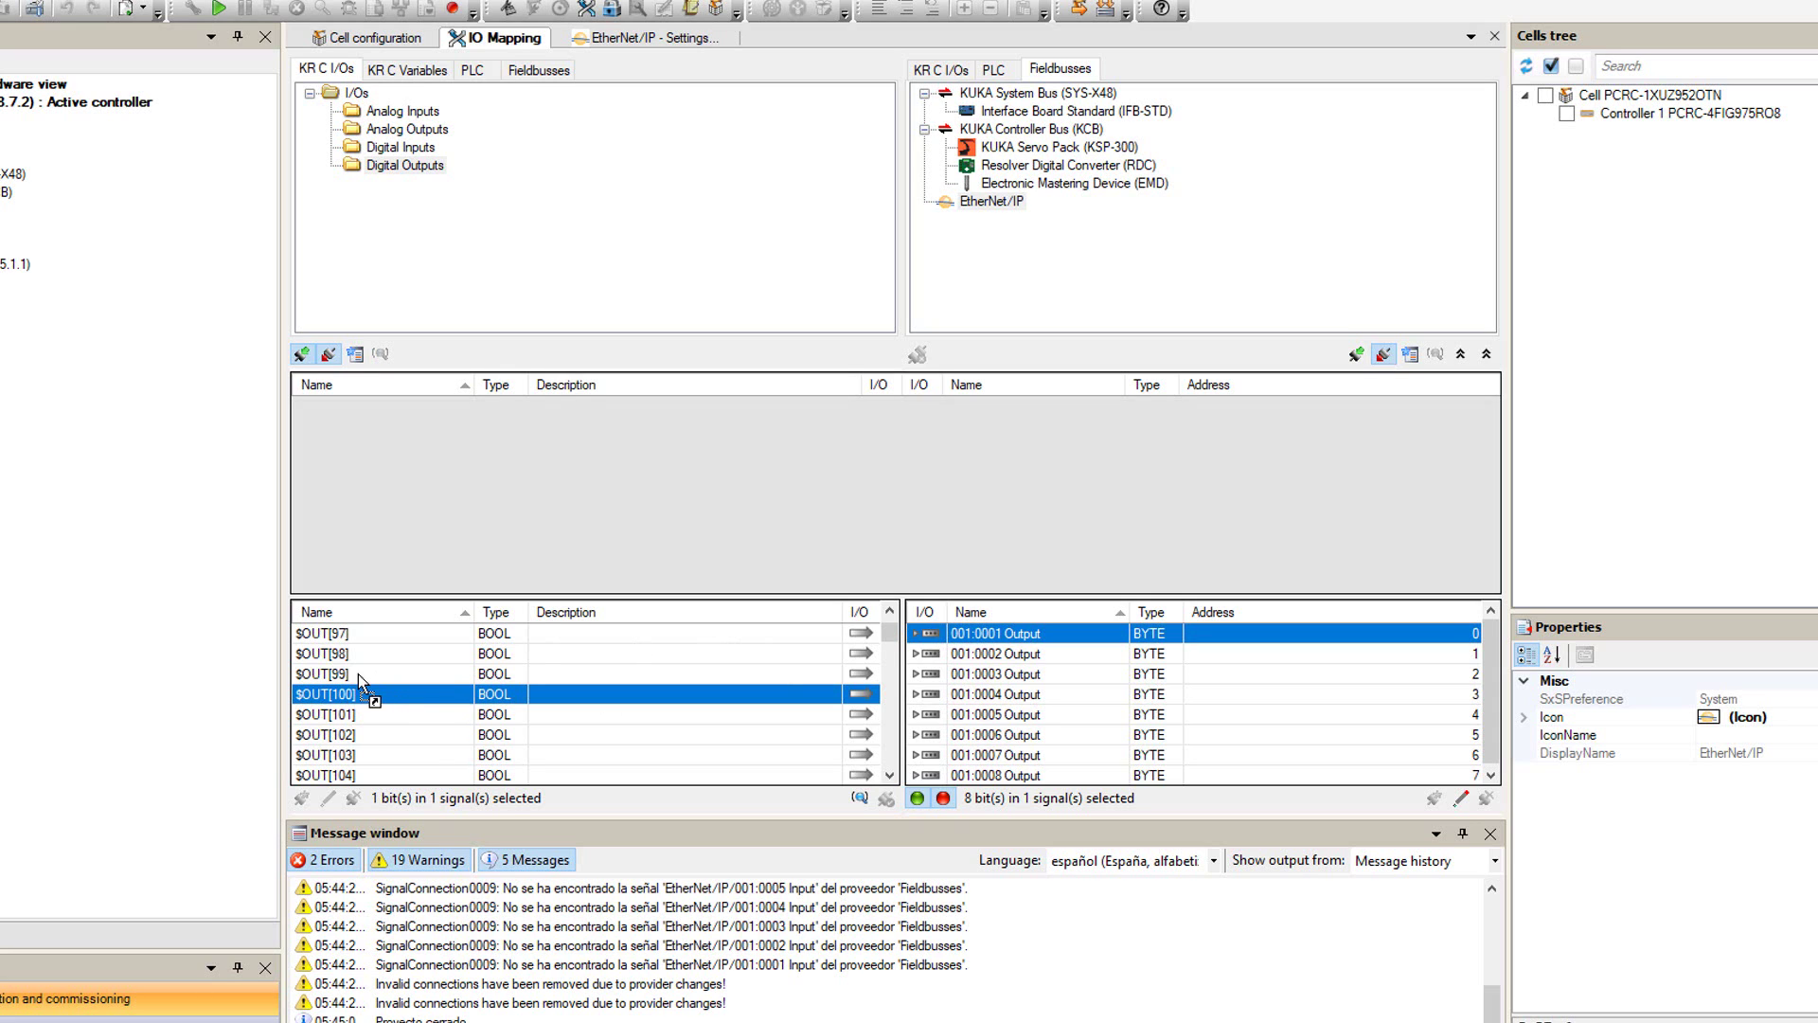
{"action": "left_click_drag", "start_coordinate": [352, 701], "coordinate": [990, 633]}
{"action": "left_click", "coordinate": [791, 659]}
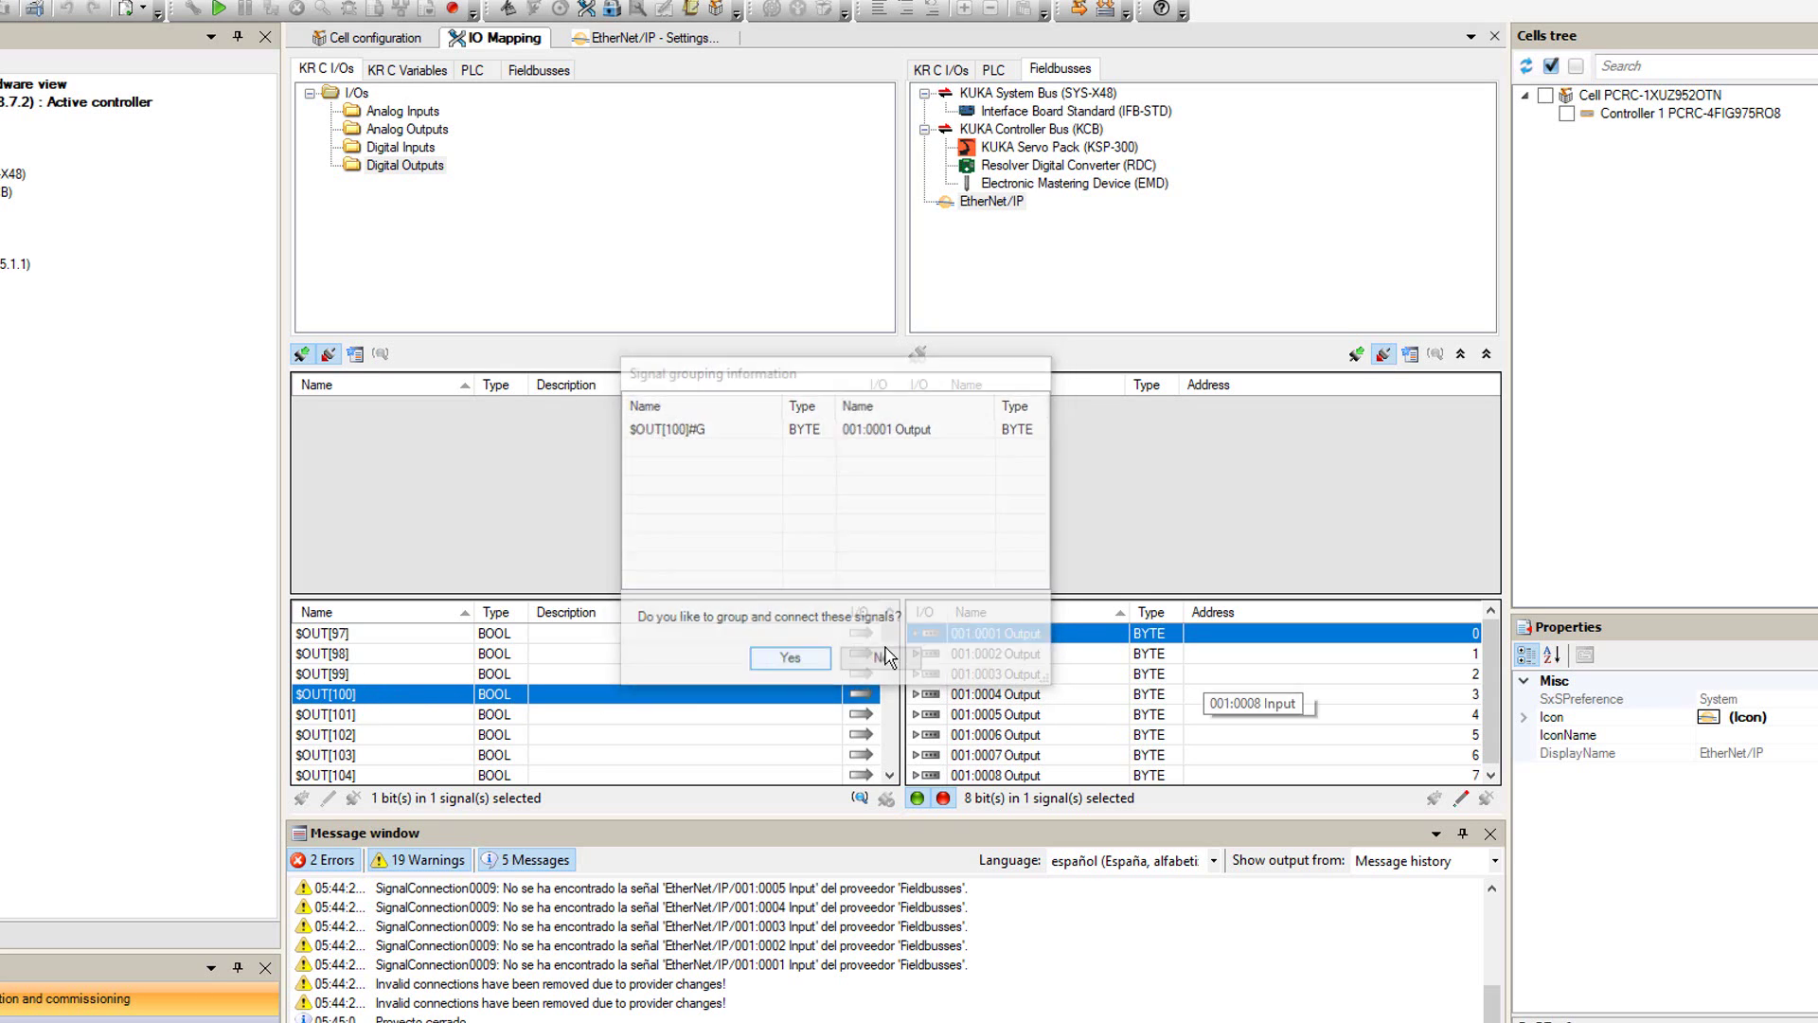
{"action": "left_click", "coordinate": [959, 663]}
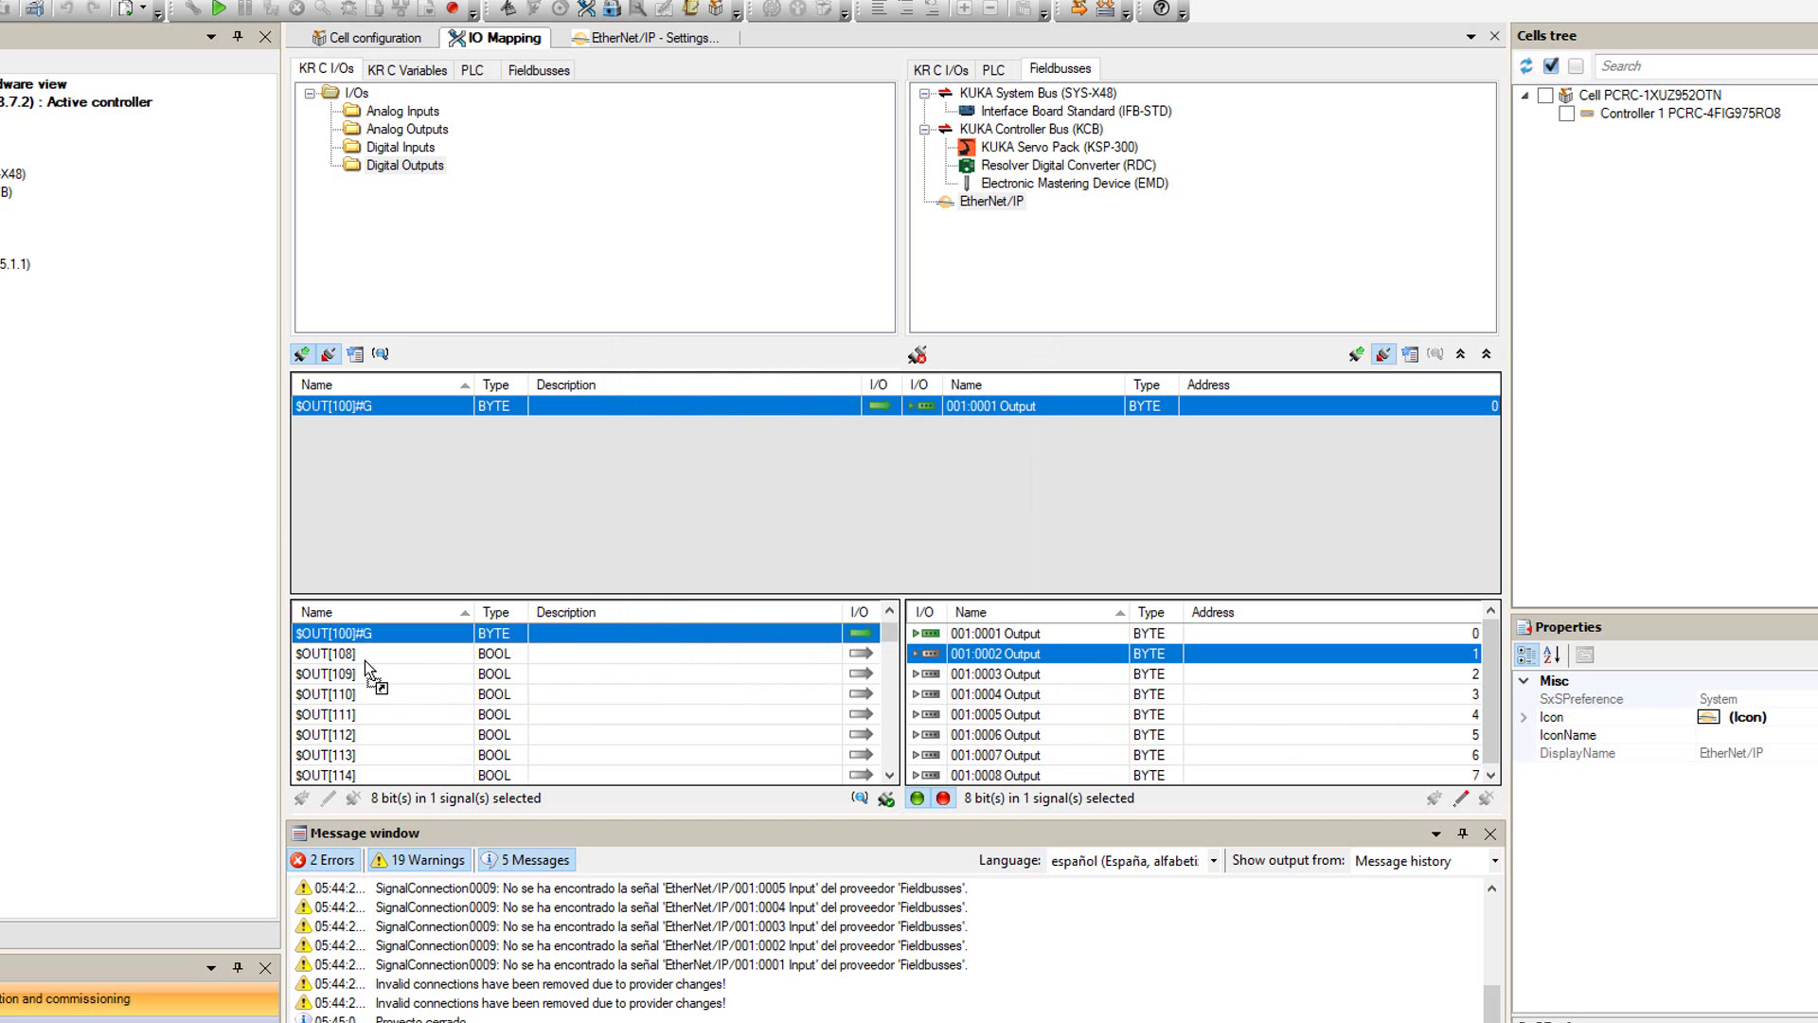
{"action": "left_click_drag", "start_coordinate": [365, 655], "coordinate": [989, 653]}
{"action": "left_click", "coordinate": [787, 660]}
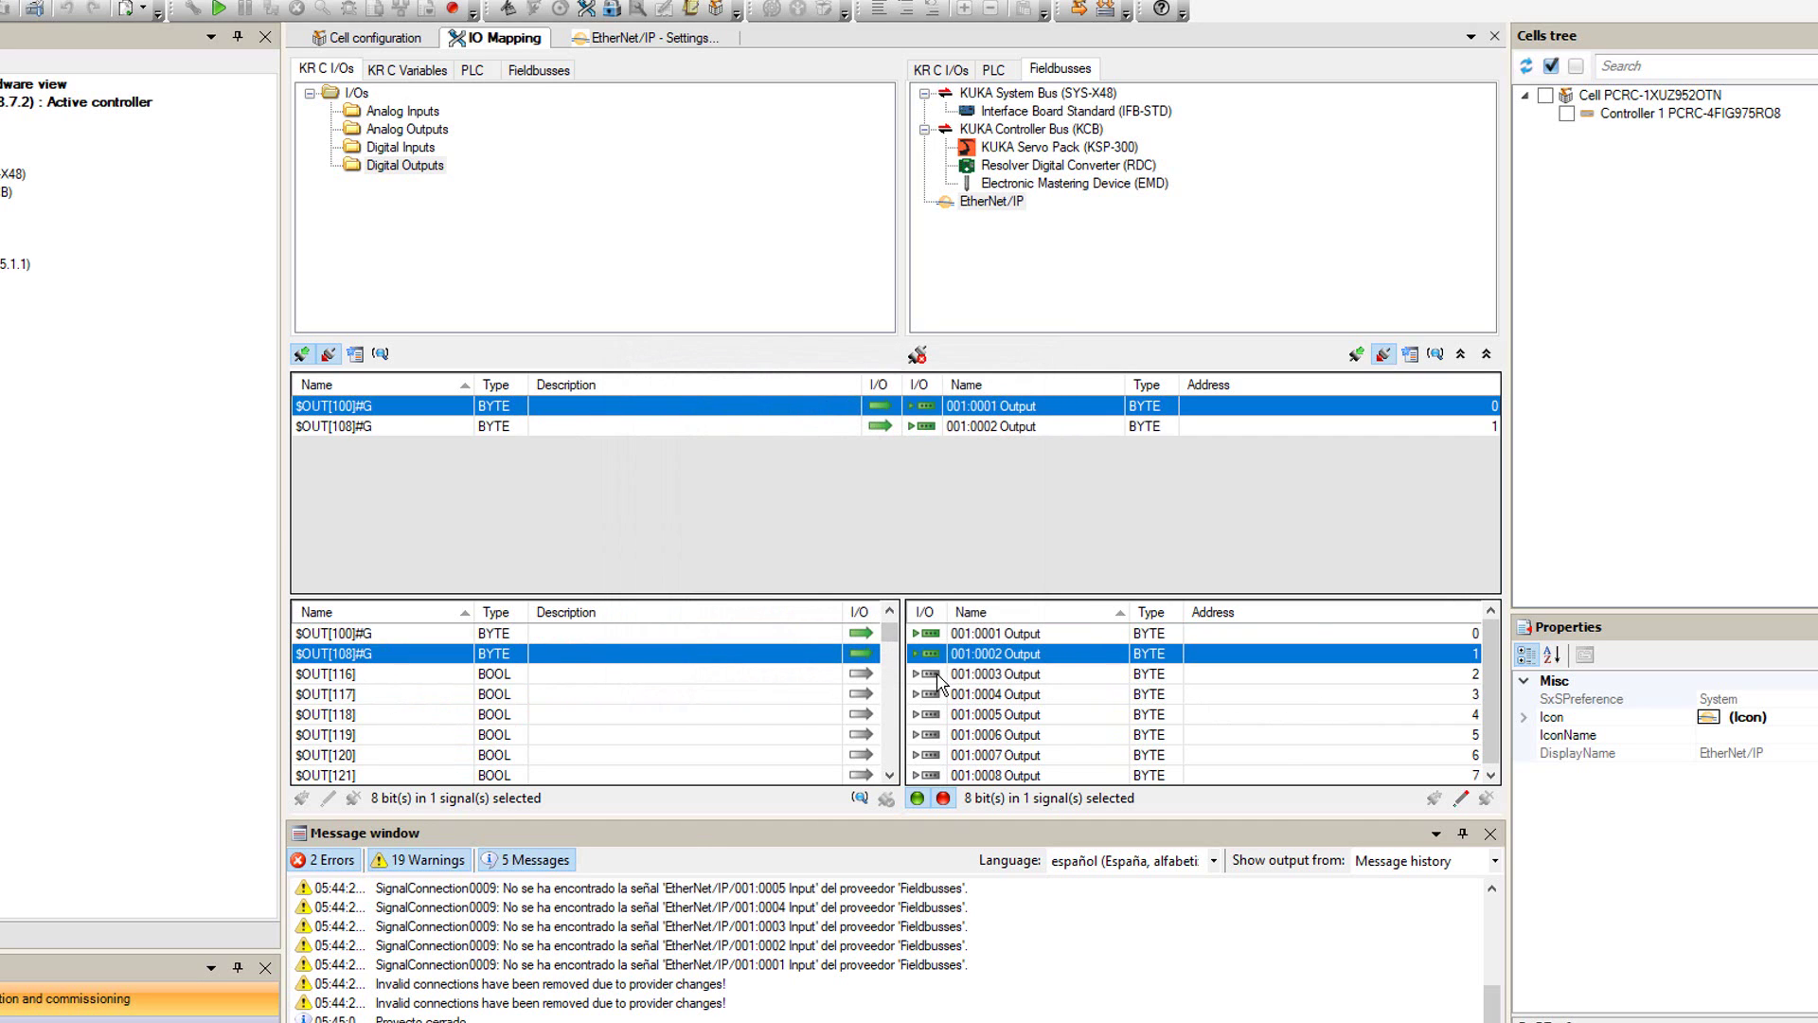
{"action": "left_click_drag", "start_coordinate": [506, 680], "coordinate": [989, 674]}
{"action": "left_click", "coordinate": [786, 659]}
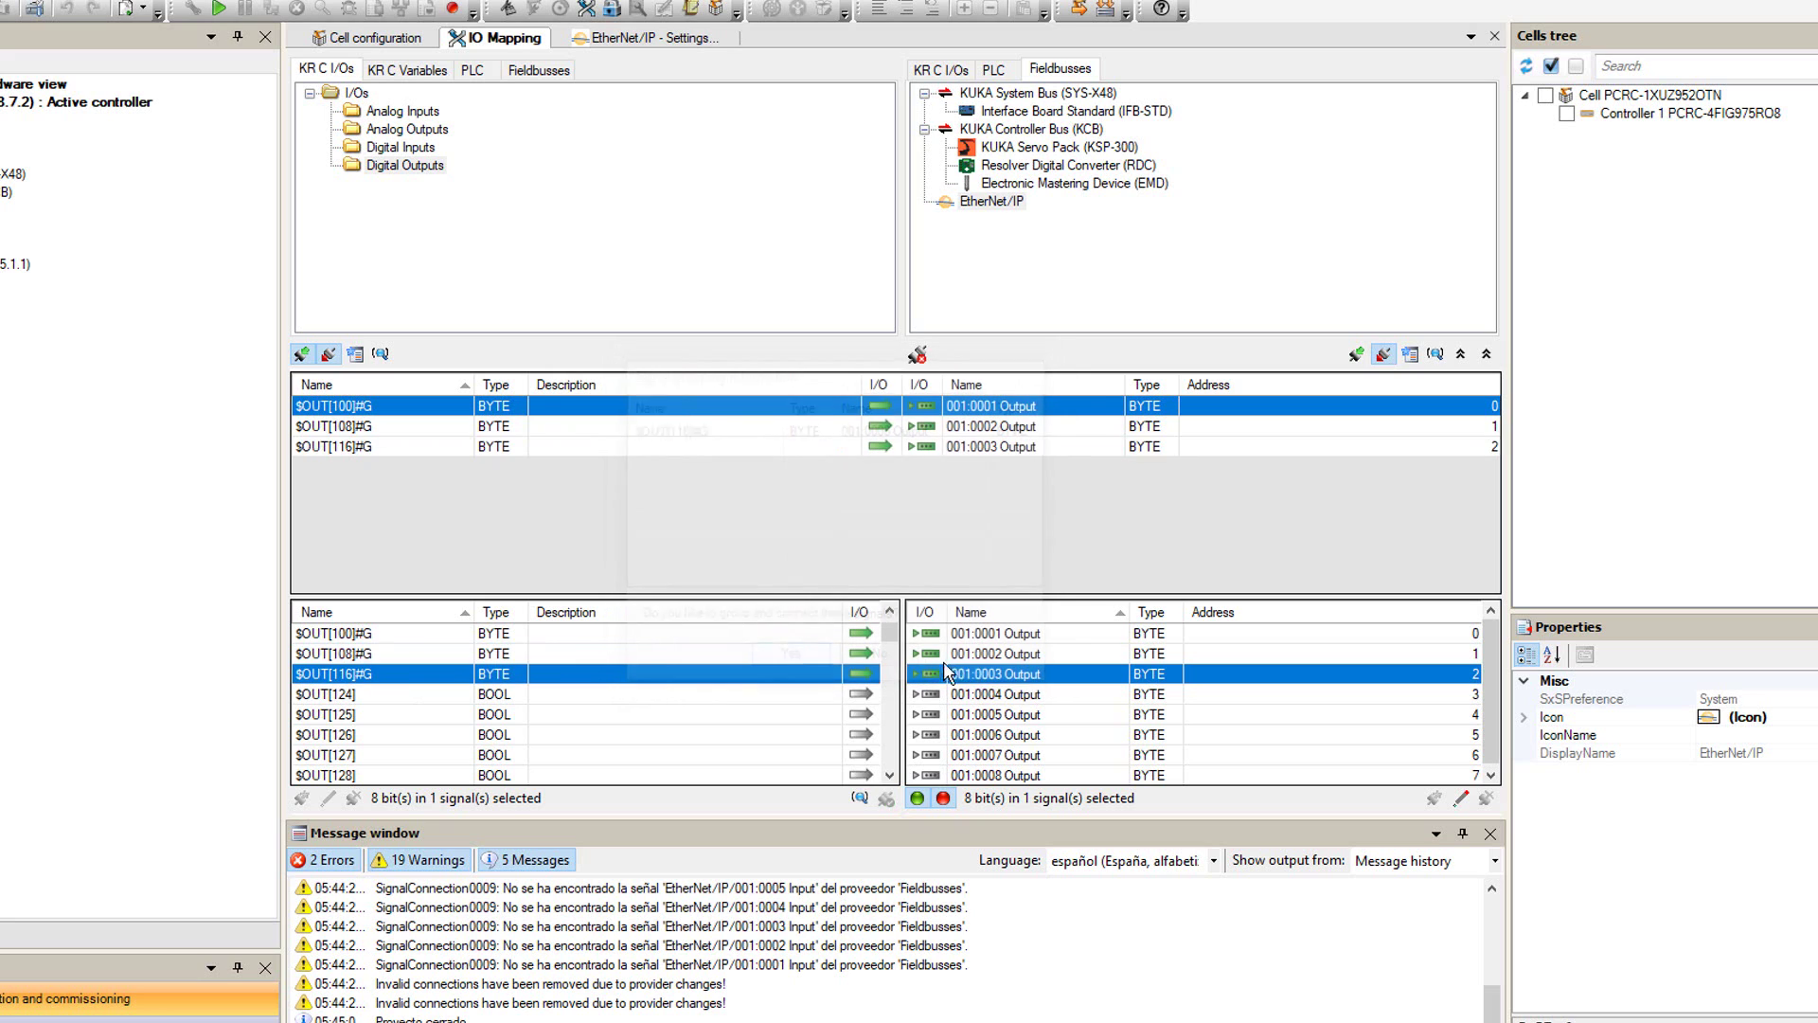
{"action": "left_click_drag", "start_coordinate": [322, 694], "coordinate": [990, 694]}
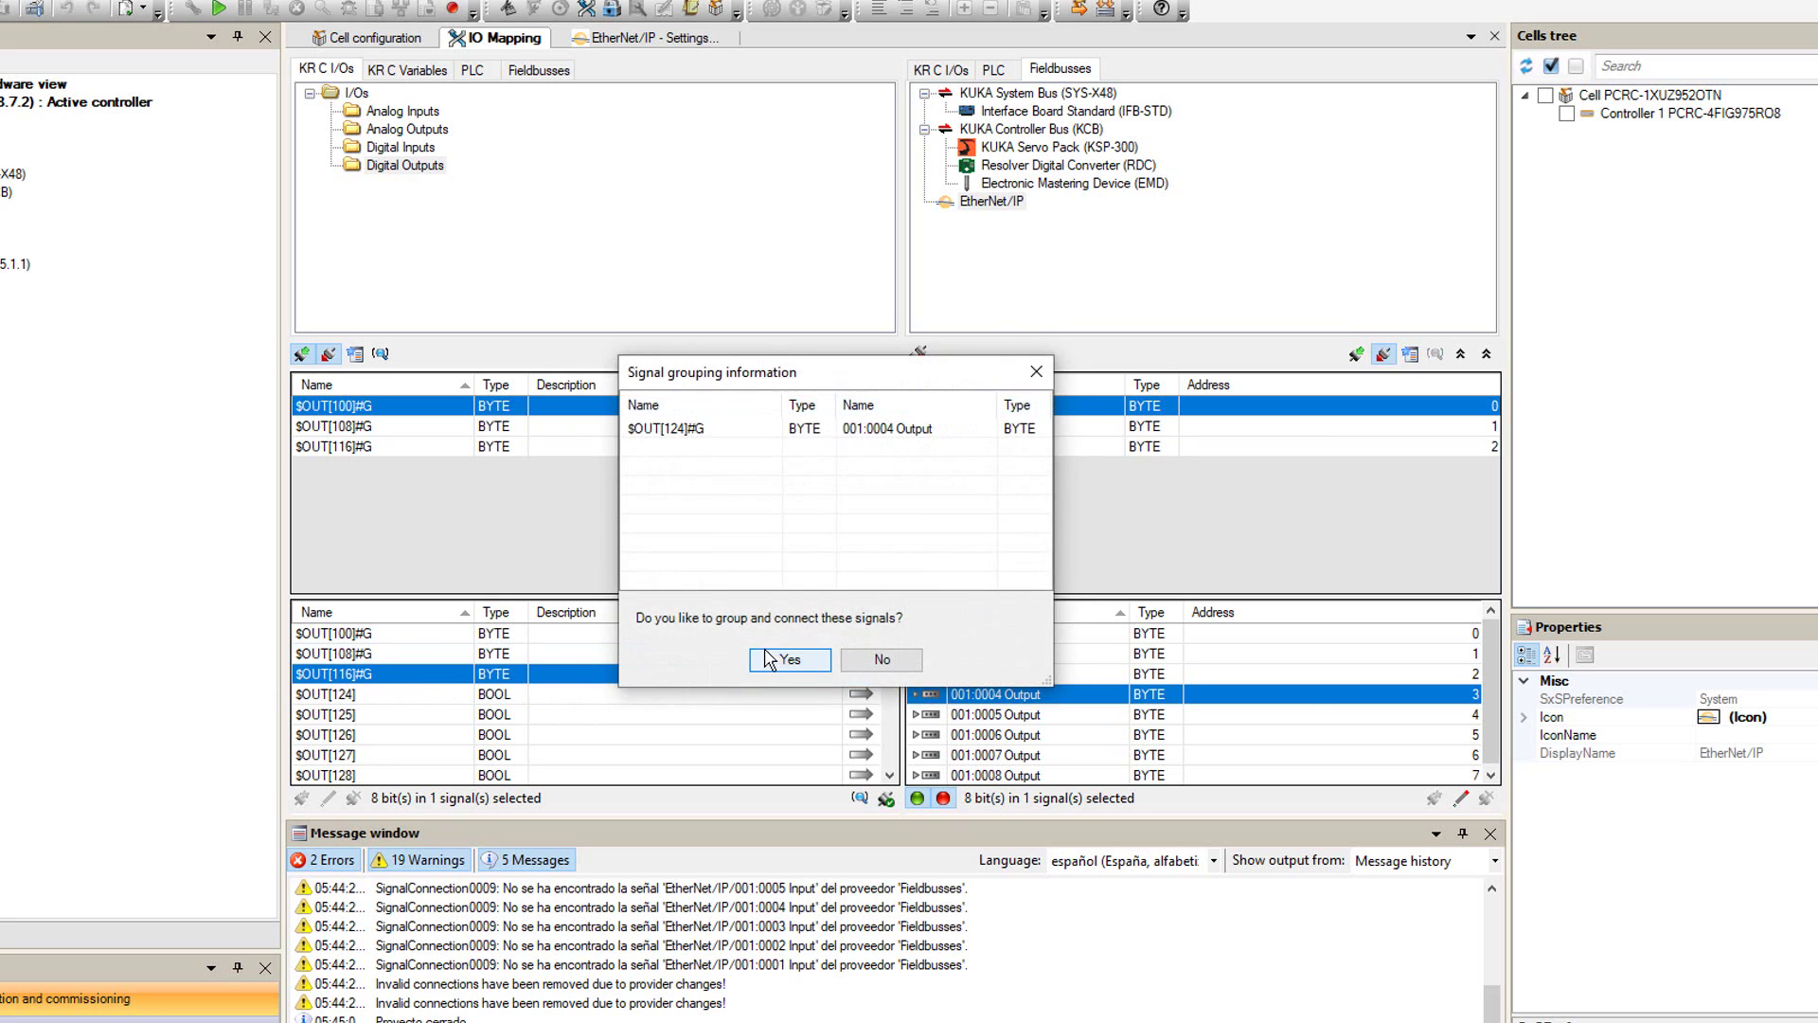
{"action": "left_click", "coordinate": [791, 660]}
- Group and connect $OUT[132], $OUT[140], $OUT[148], $OUT[156] to output bytes 001:0005–001:0008
{"action": "left_click", "coordinate": [985, 715]}
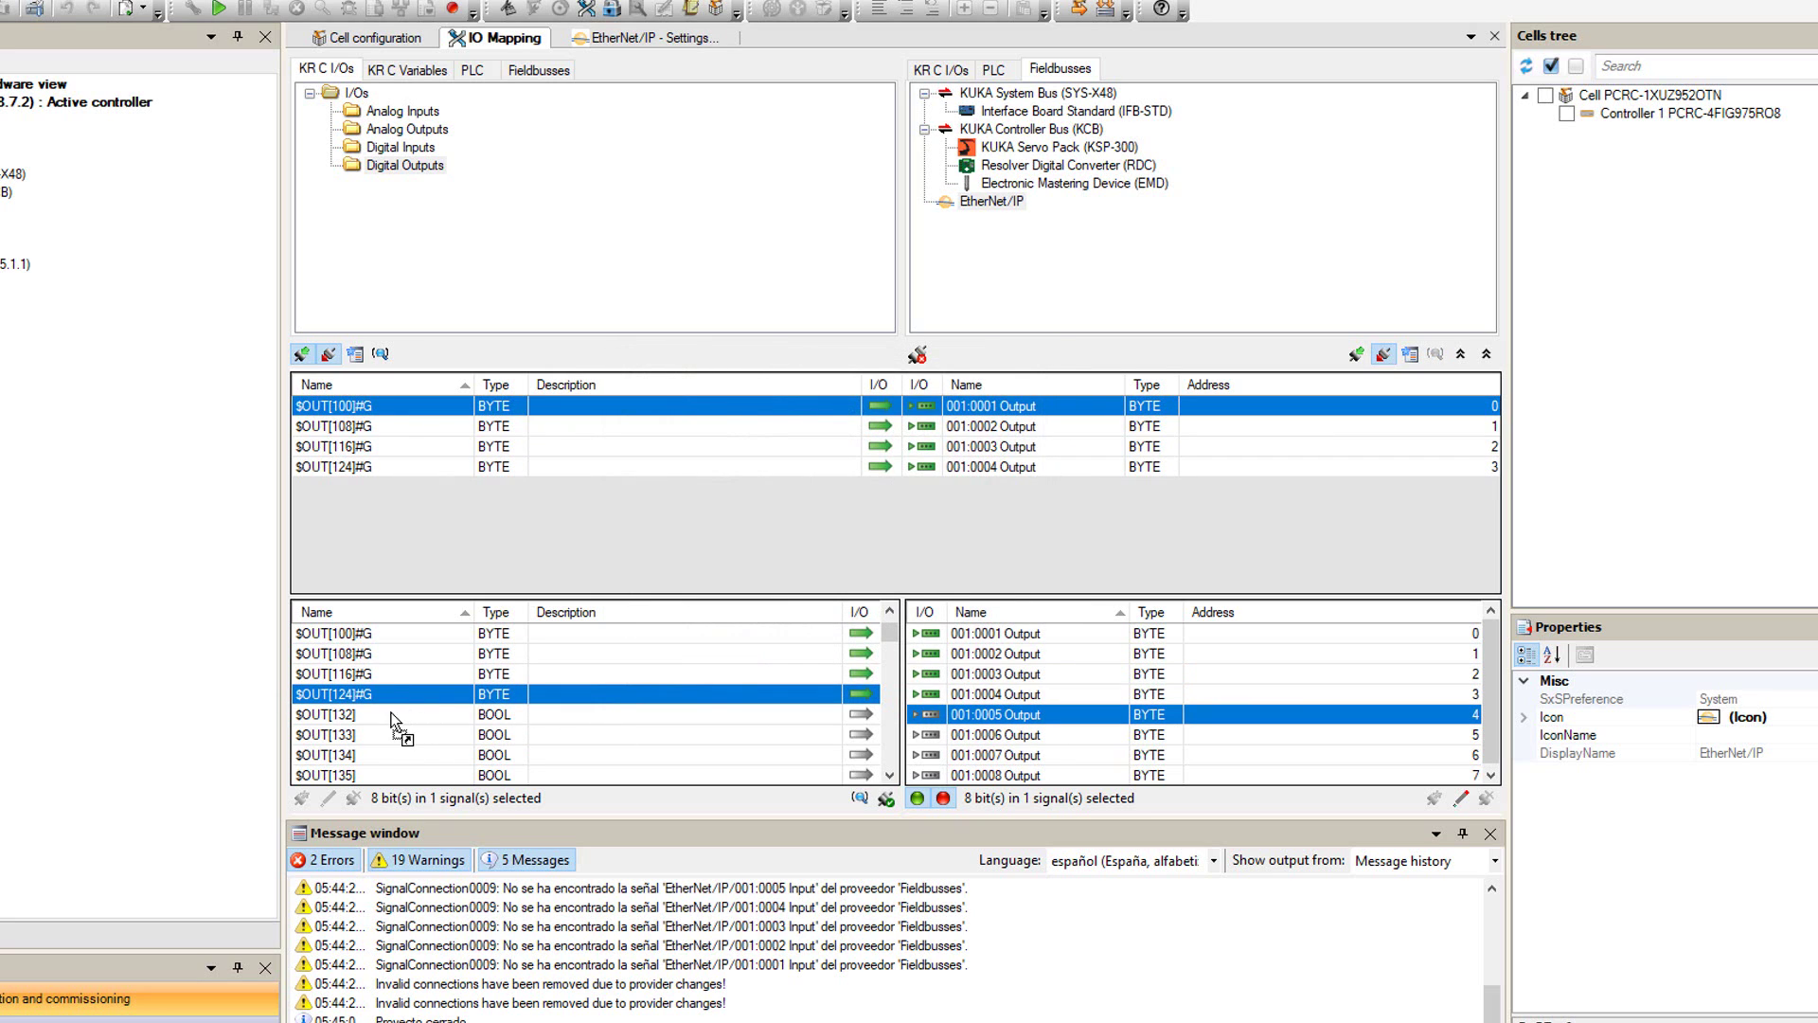
{"action": "left_click_drag", "start_coordinate": [398, 715], "coordinate": [989, 715]}
{"action": "left_click", "coordinate": [772, 661]}
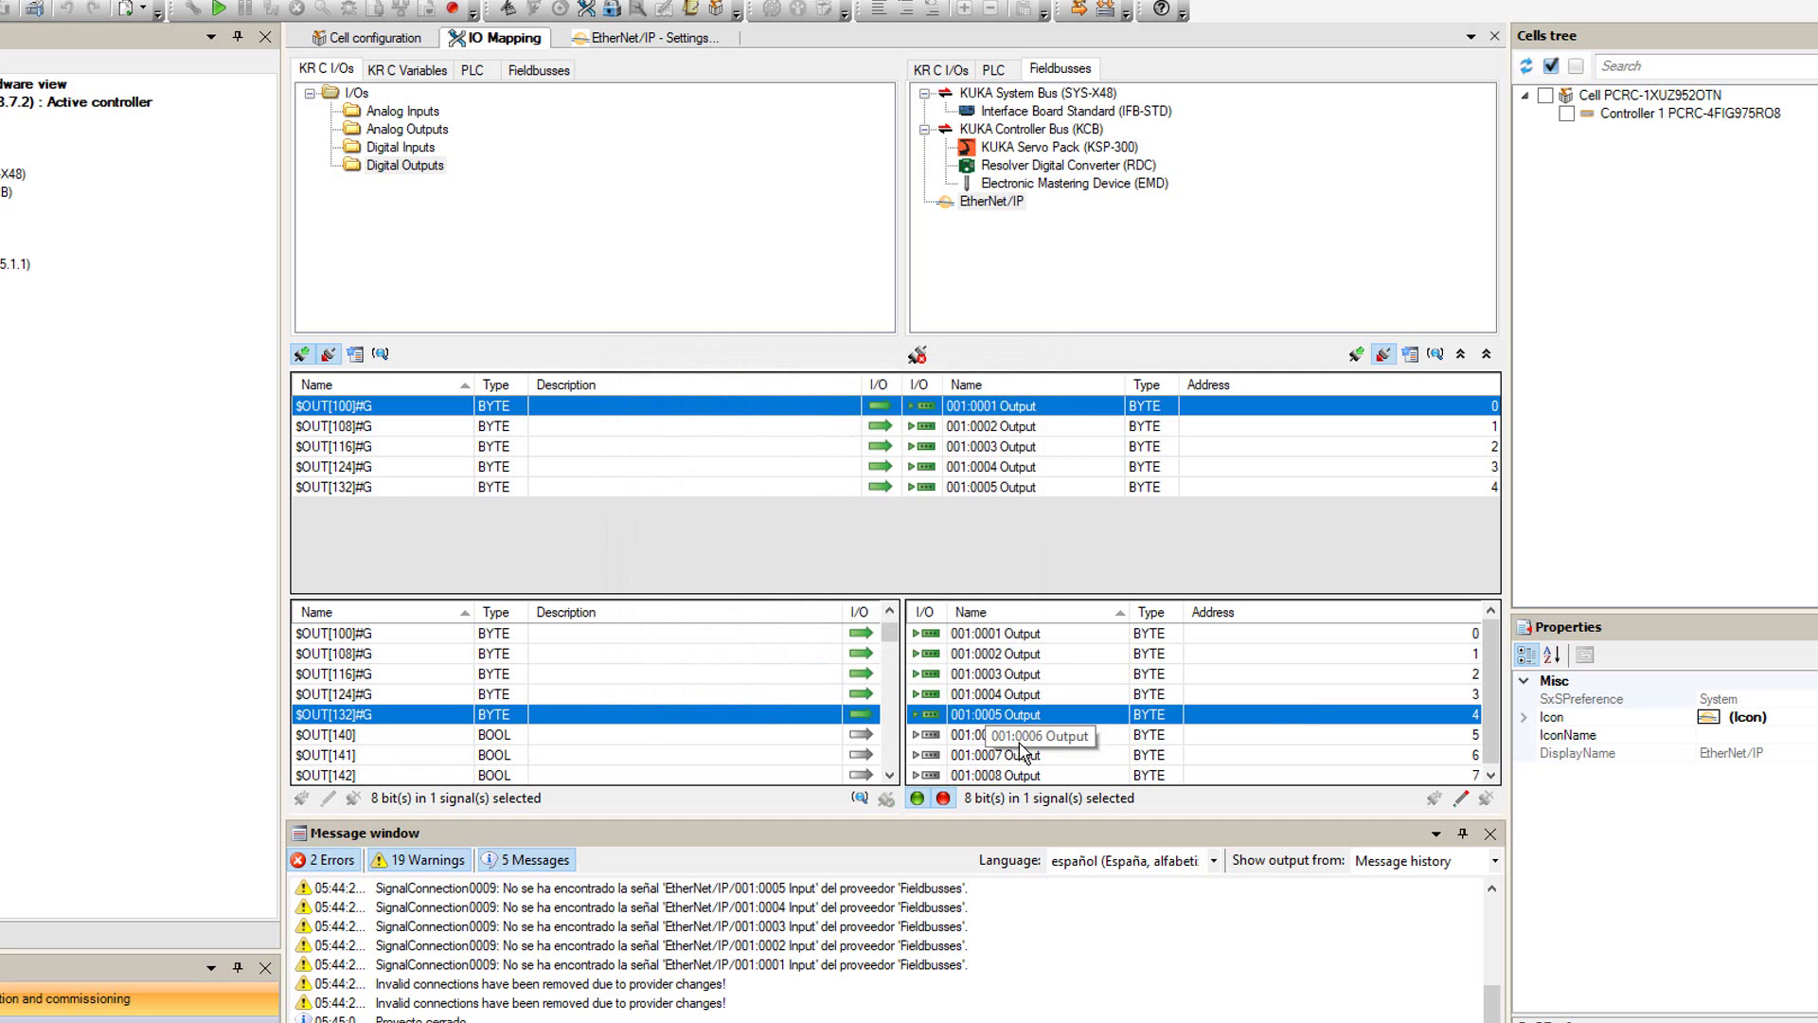
{"action": "left_click", "coordinate": [989, 735]}
{"action": "left_click_drag", "start_coordinate": [361, 736], "coordinate": [989, 735]}
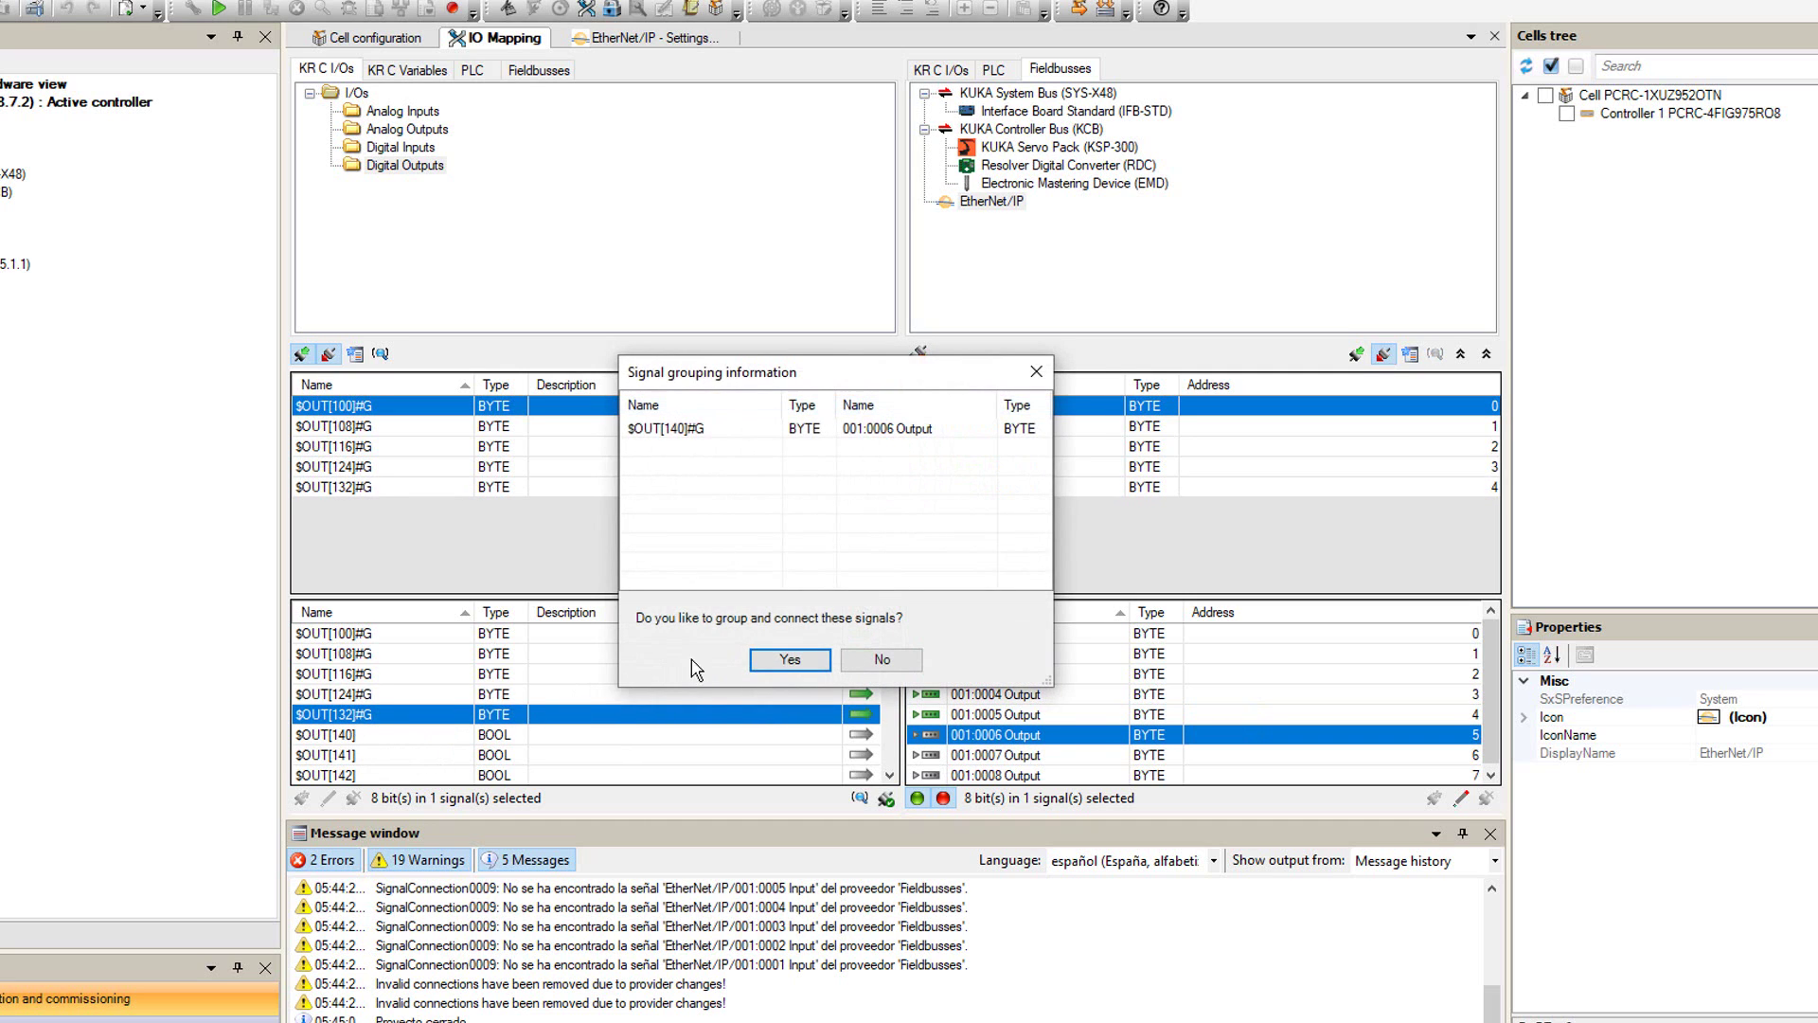
{"action": "left_click", "coordinate": [794, 660]}
{"action": "left_click", "coordinate": [975, 756]}
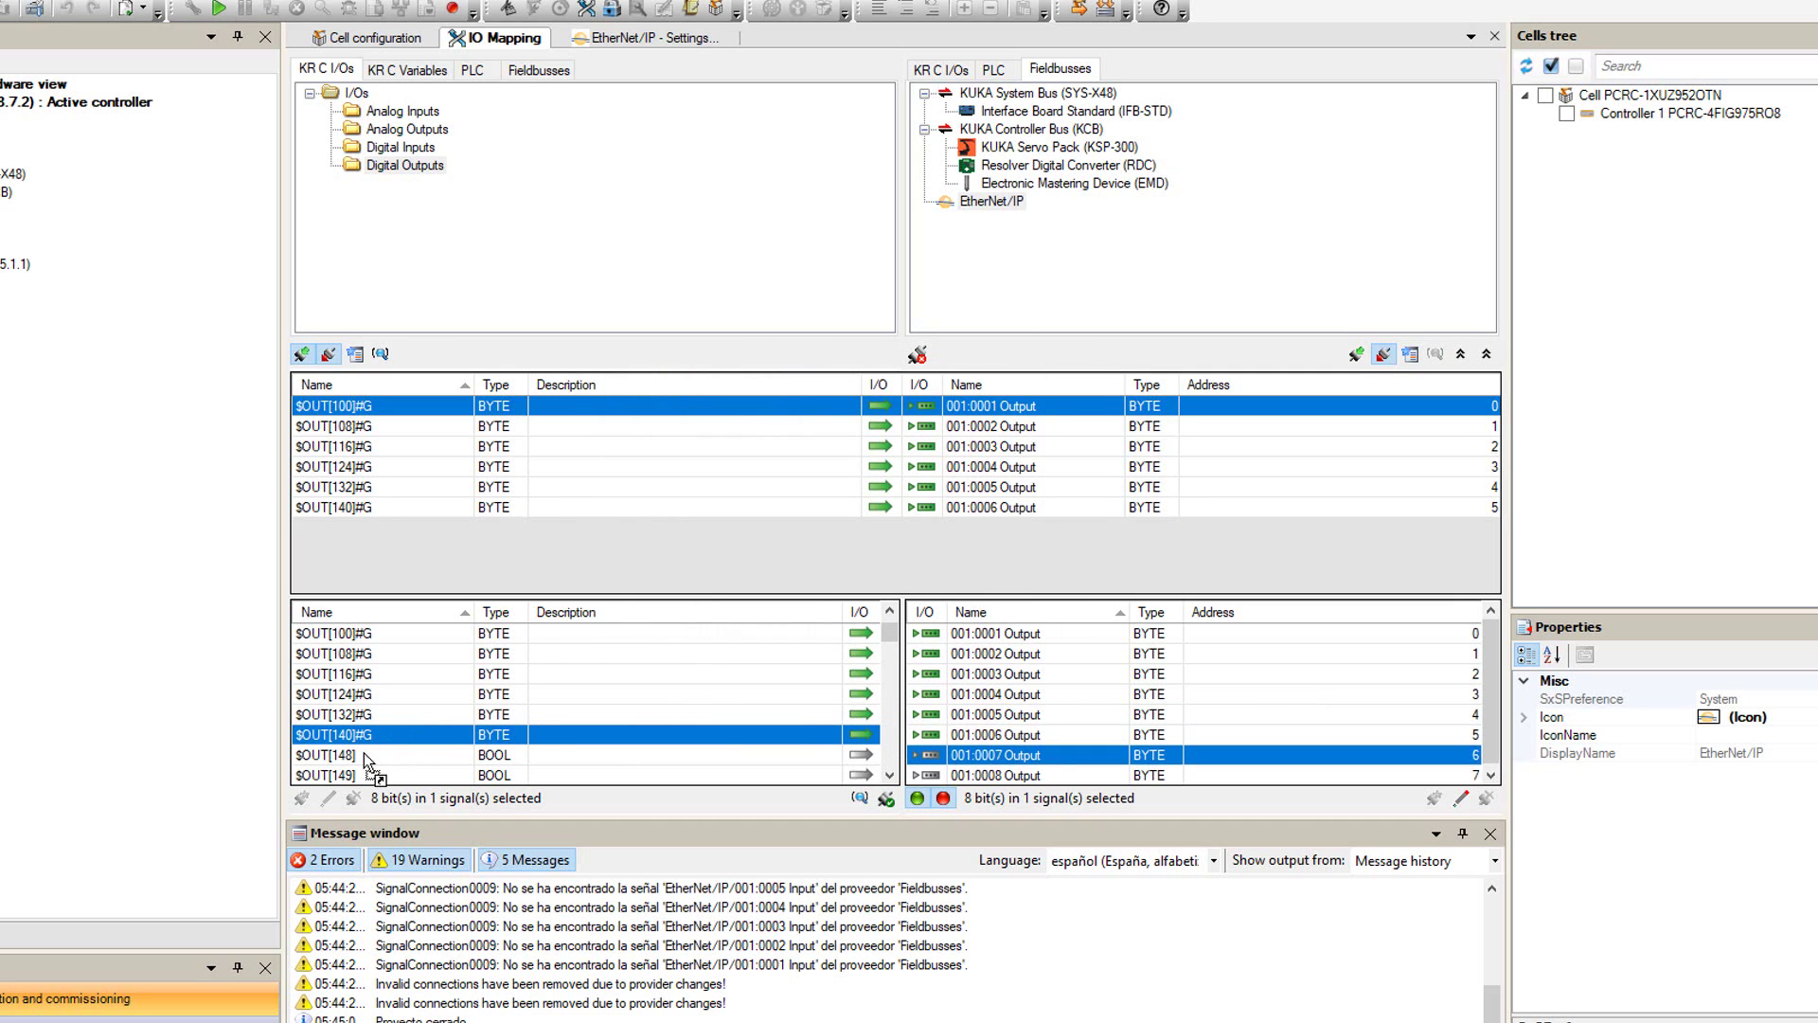
{"action": "mouse_move", "coordinate": [364, 753]}
{"action": "left_mouse_down"}
{"action": "mouse_move", "coordinate": [989, 755]}
{"action": "mouse_move", "coordinate": [371, 734]}
{"action": "left_mouse_up"}
{"action": "left_click", "coordinate": [795, 657]}
{"action": "left_click", "coordinate": [982, 776]}
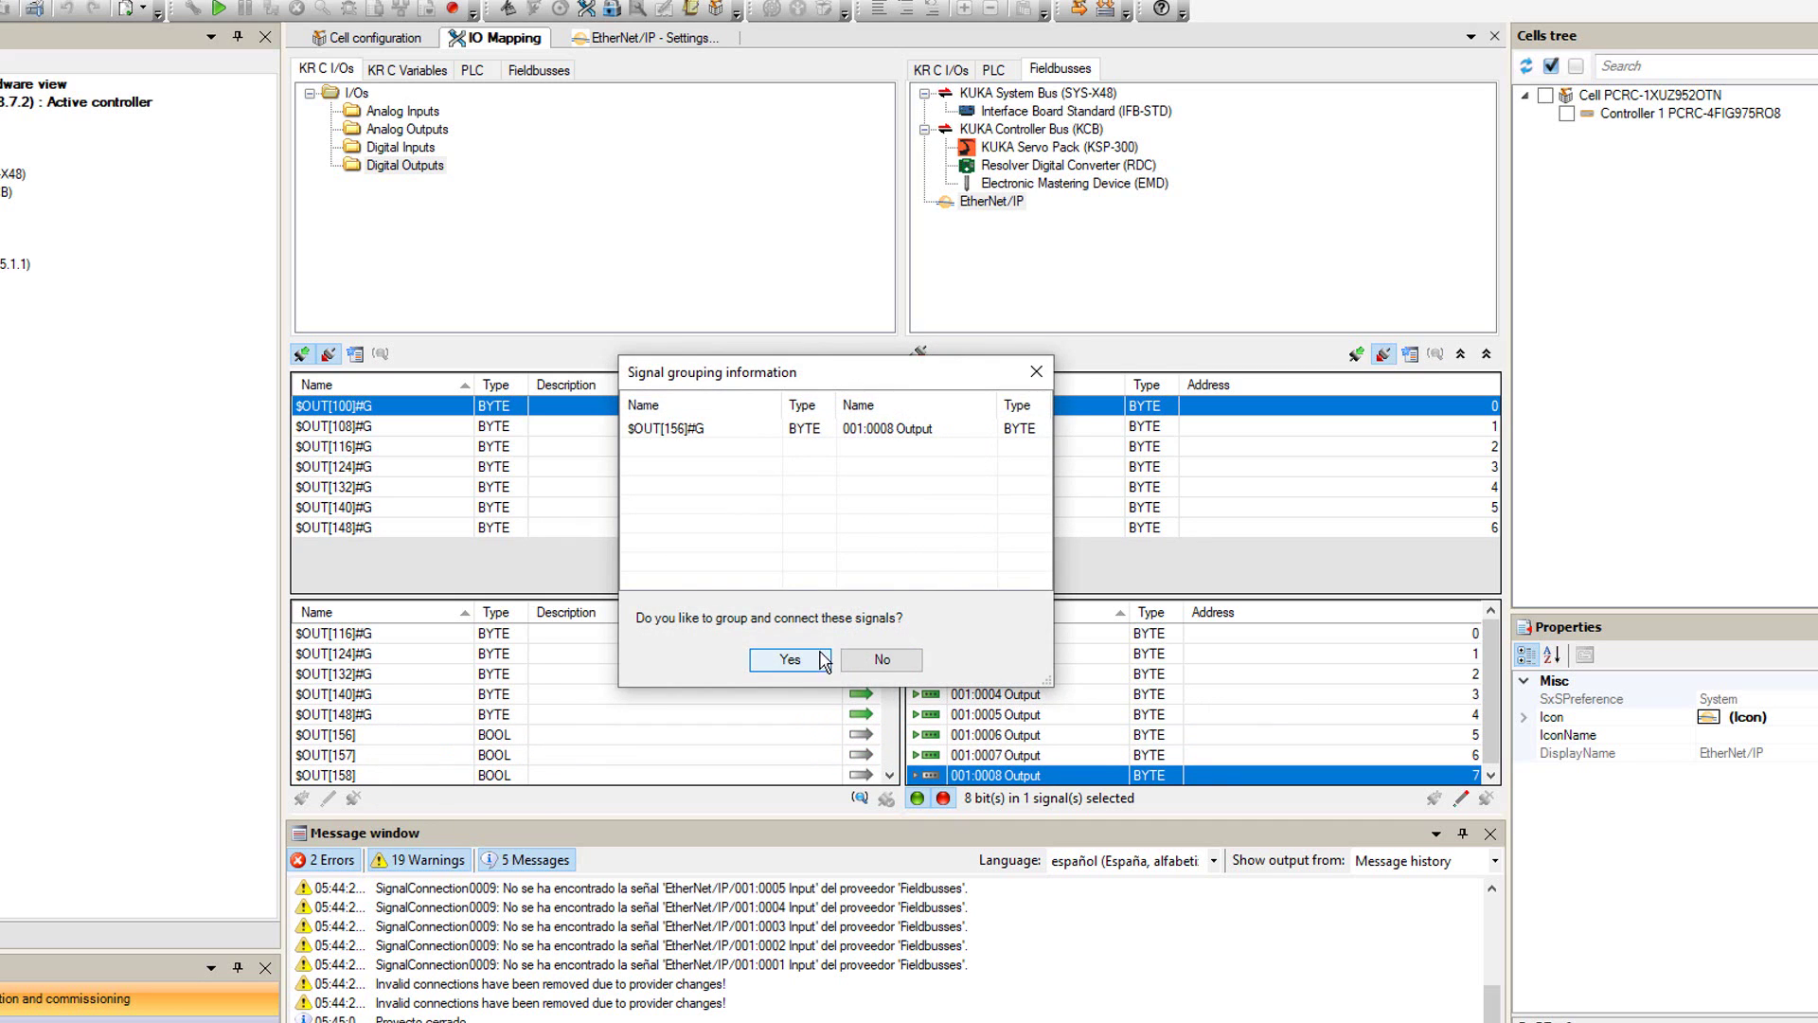
{"action": "left_click", "coordinate": [796, 657]}
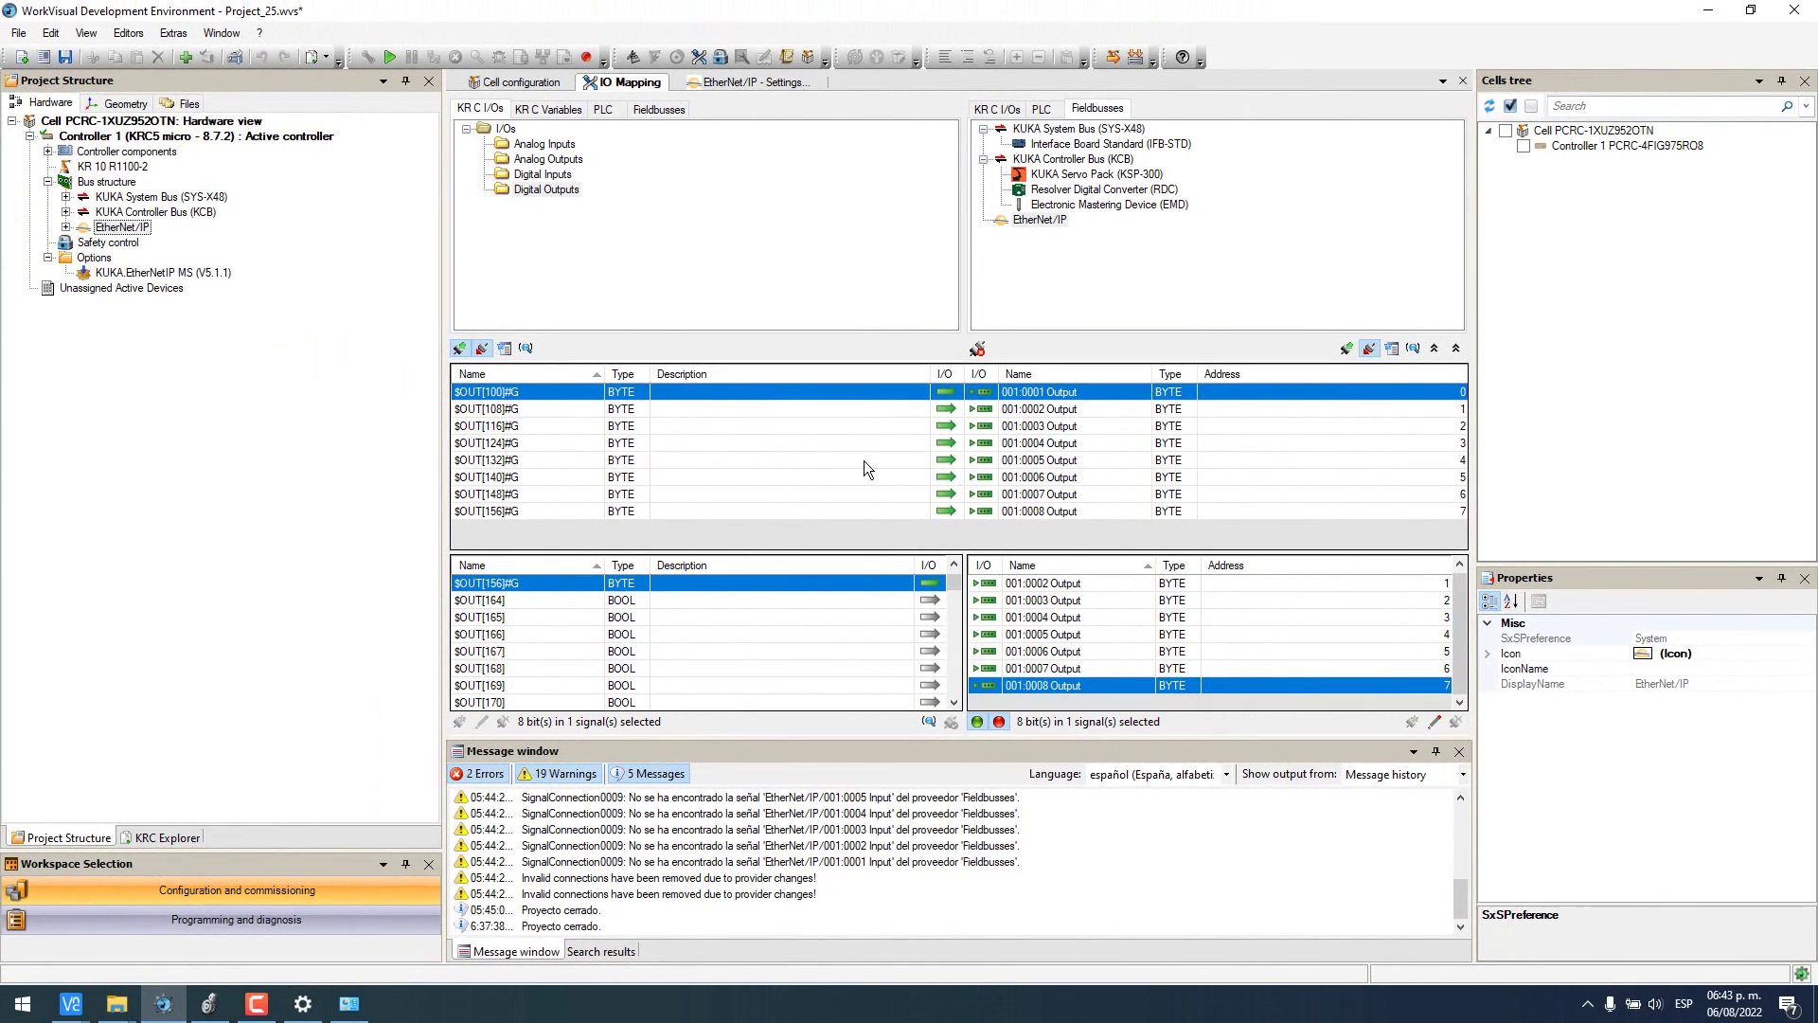
{"action": "scroll", "coordinate": [672, 623], "scroll_direction": "up", "scroll_amount": 2}
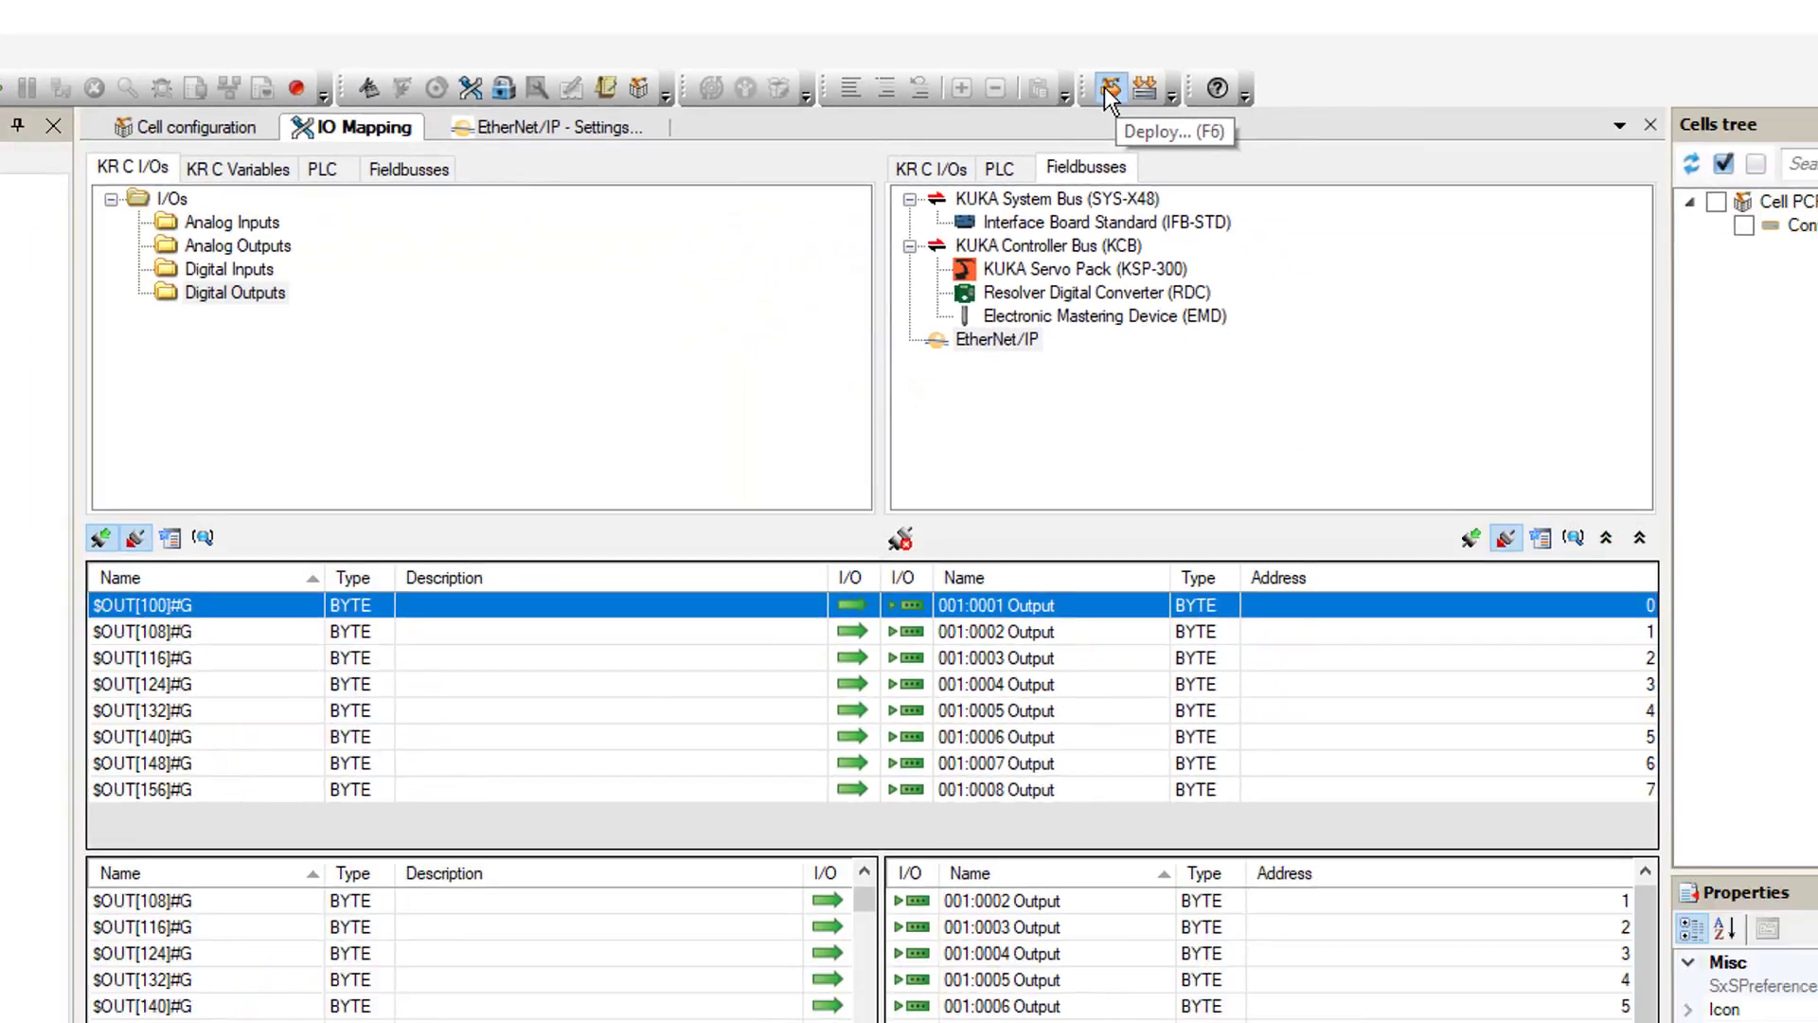
- Launch Project Deployment with Controller 1 assigned to the real controller at 192.168.1.50
{"action": "left_click", "coordinate": [1094, 168]}
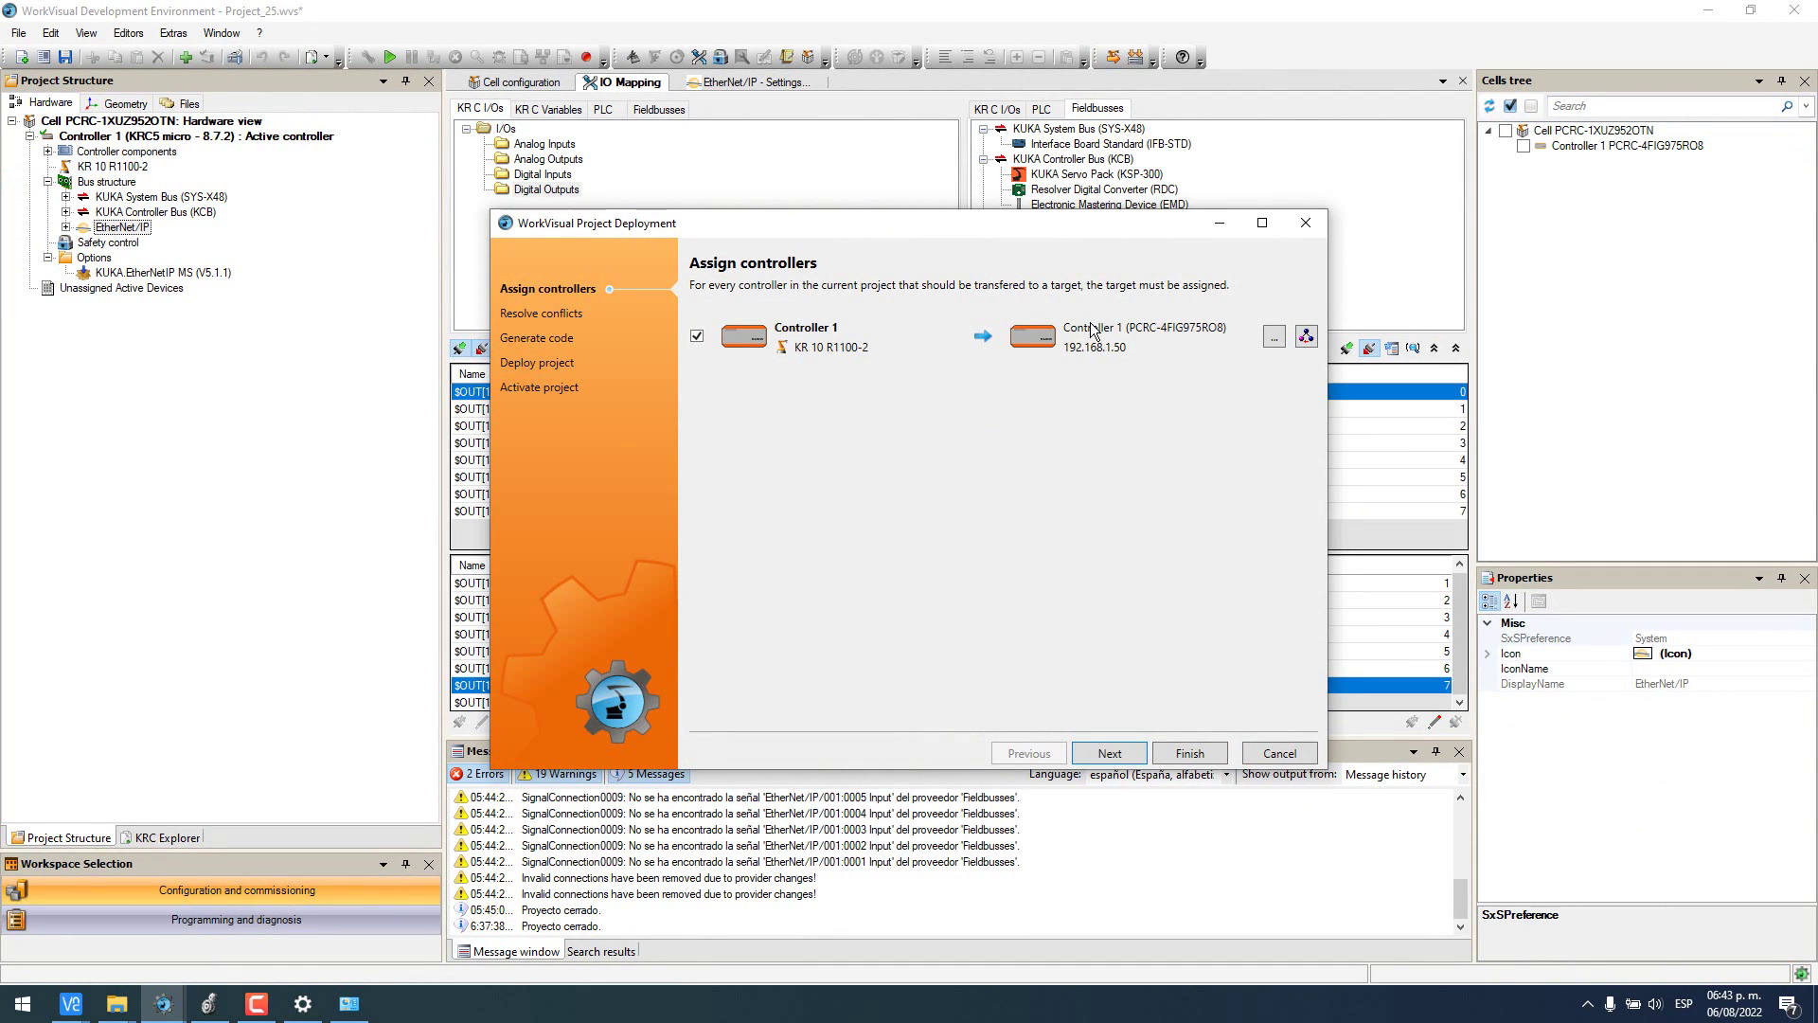
{"action": "left_click", "coordinate": [19, 1006]}
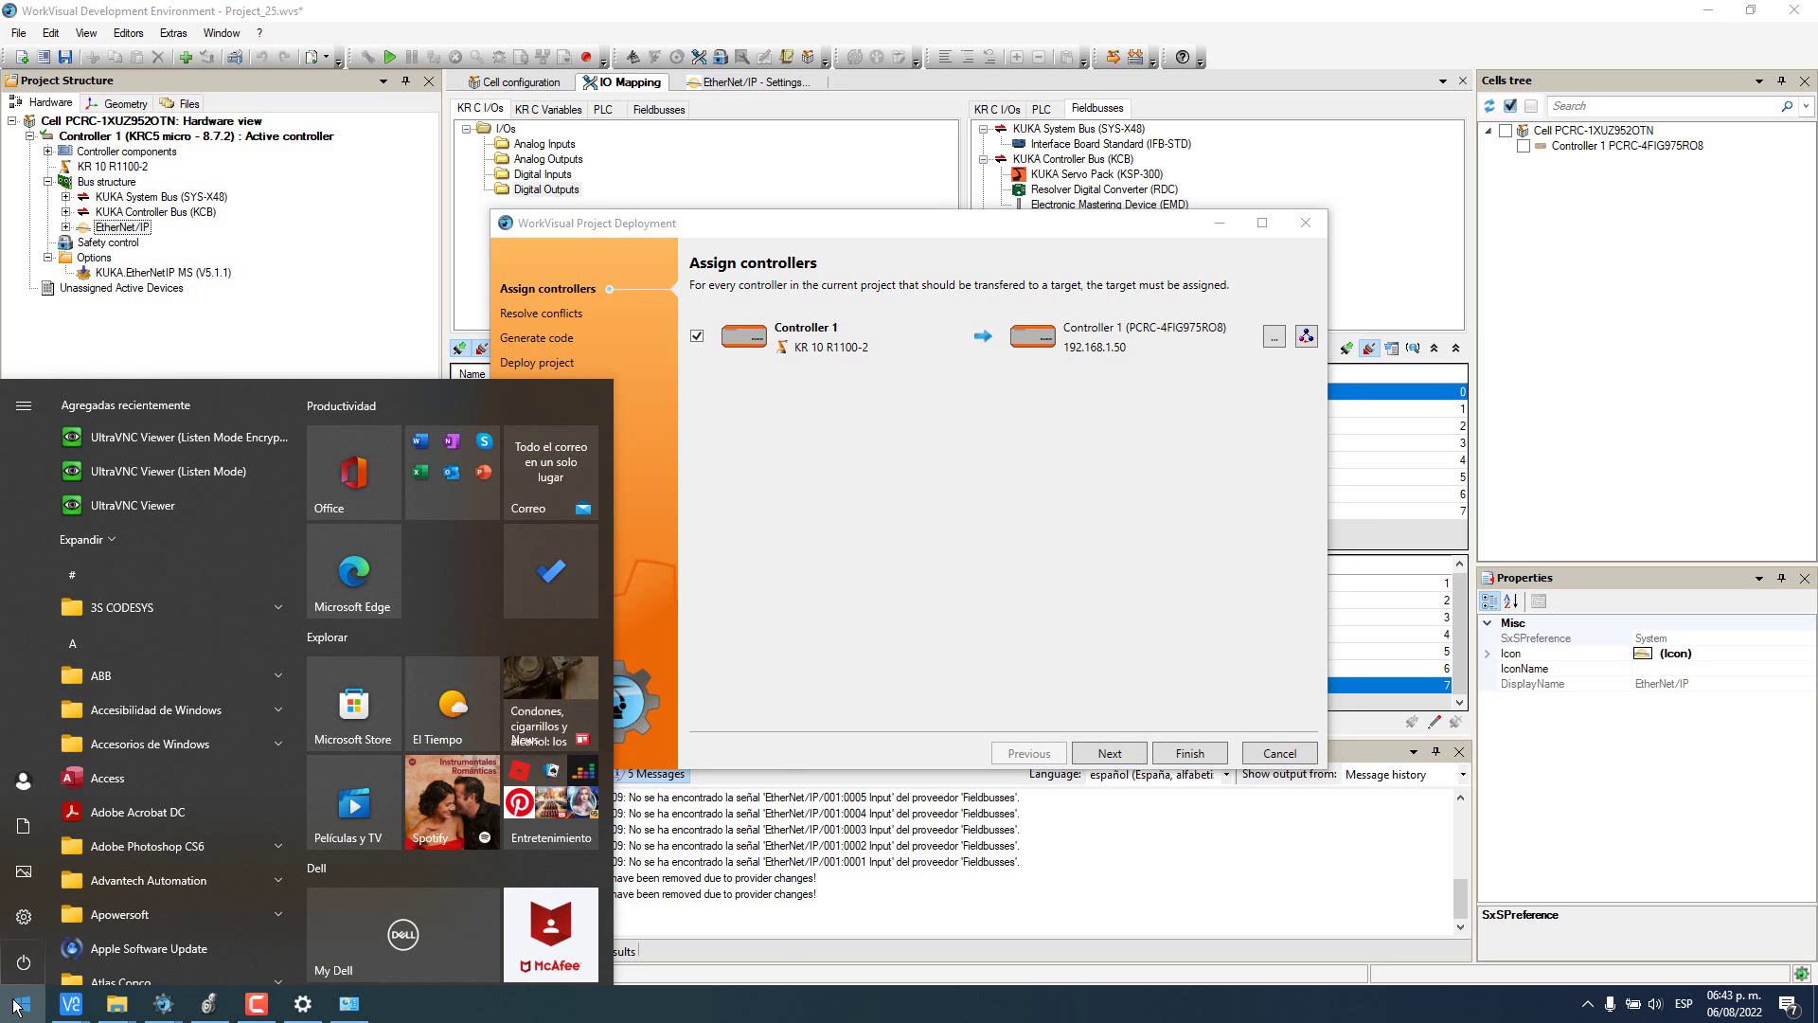
- Ping 192.168.1.50 from an administrator Command Prompt, getting 4 of 4 replies with 0% loss
{"action": "type", "text": "CMD"}
{"action": "key", "text": "Return"}
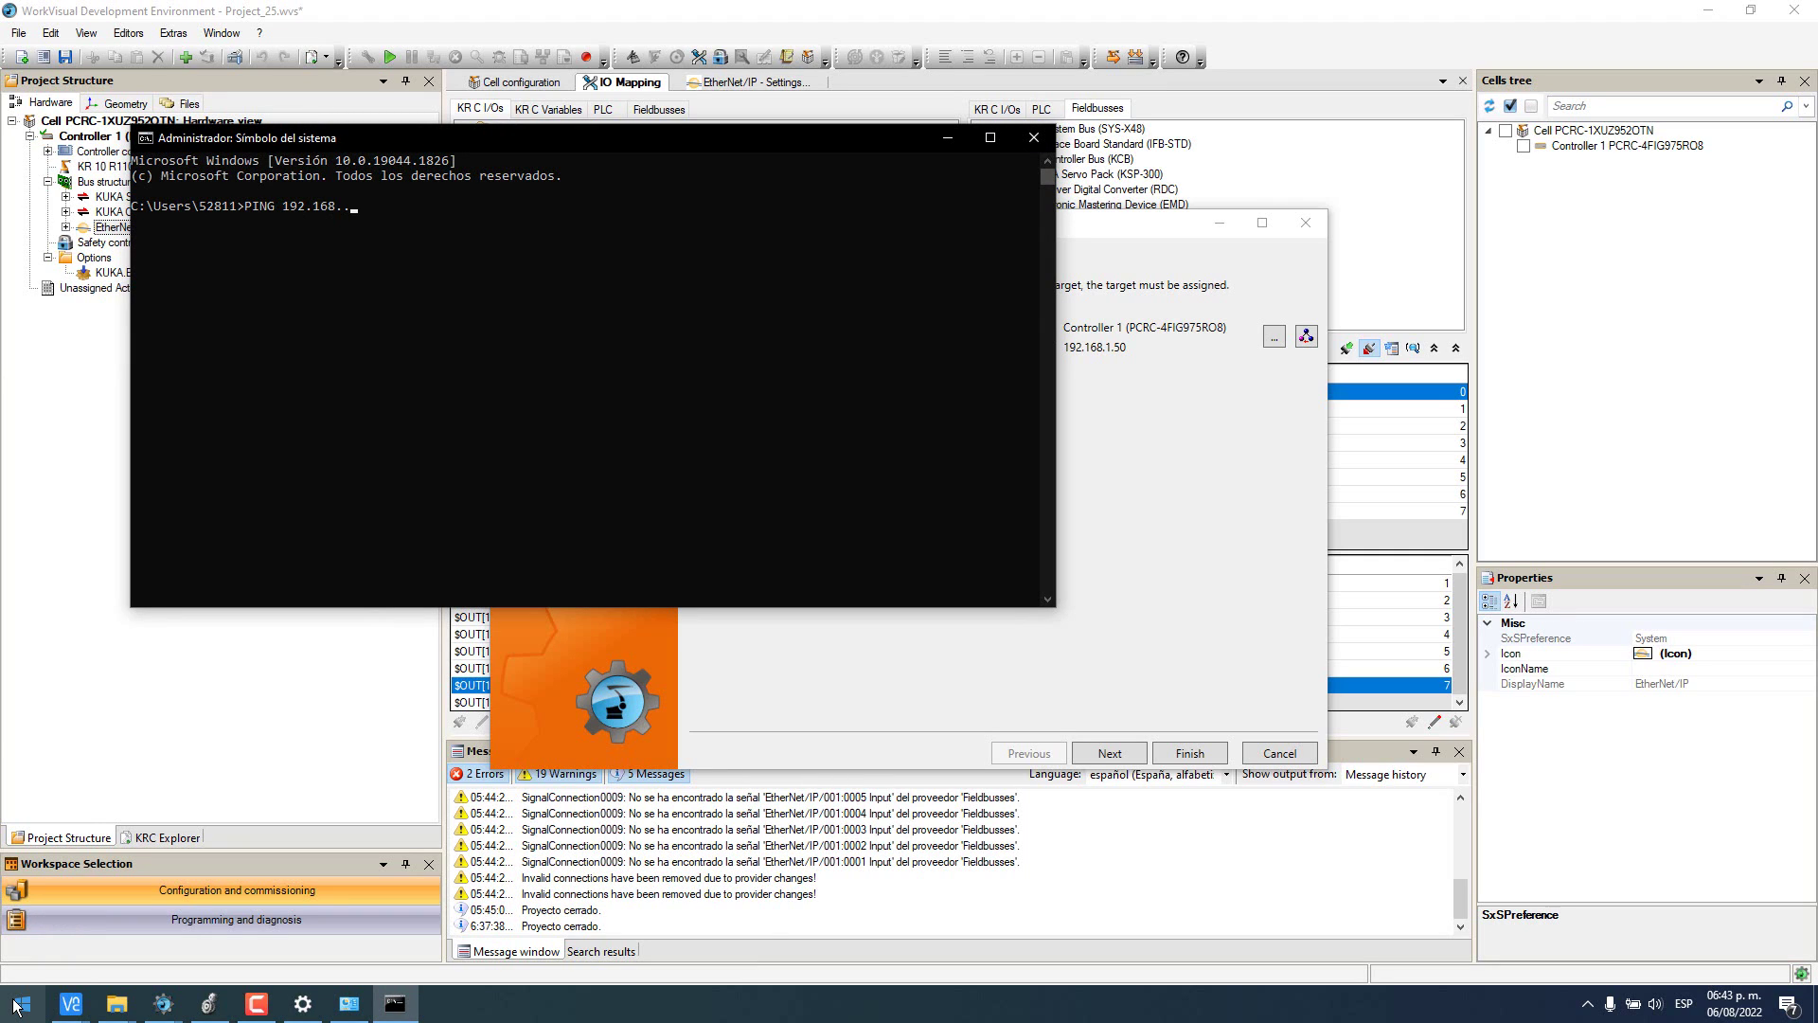
{"action": "key", "text": "Return"}
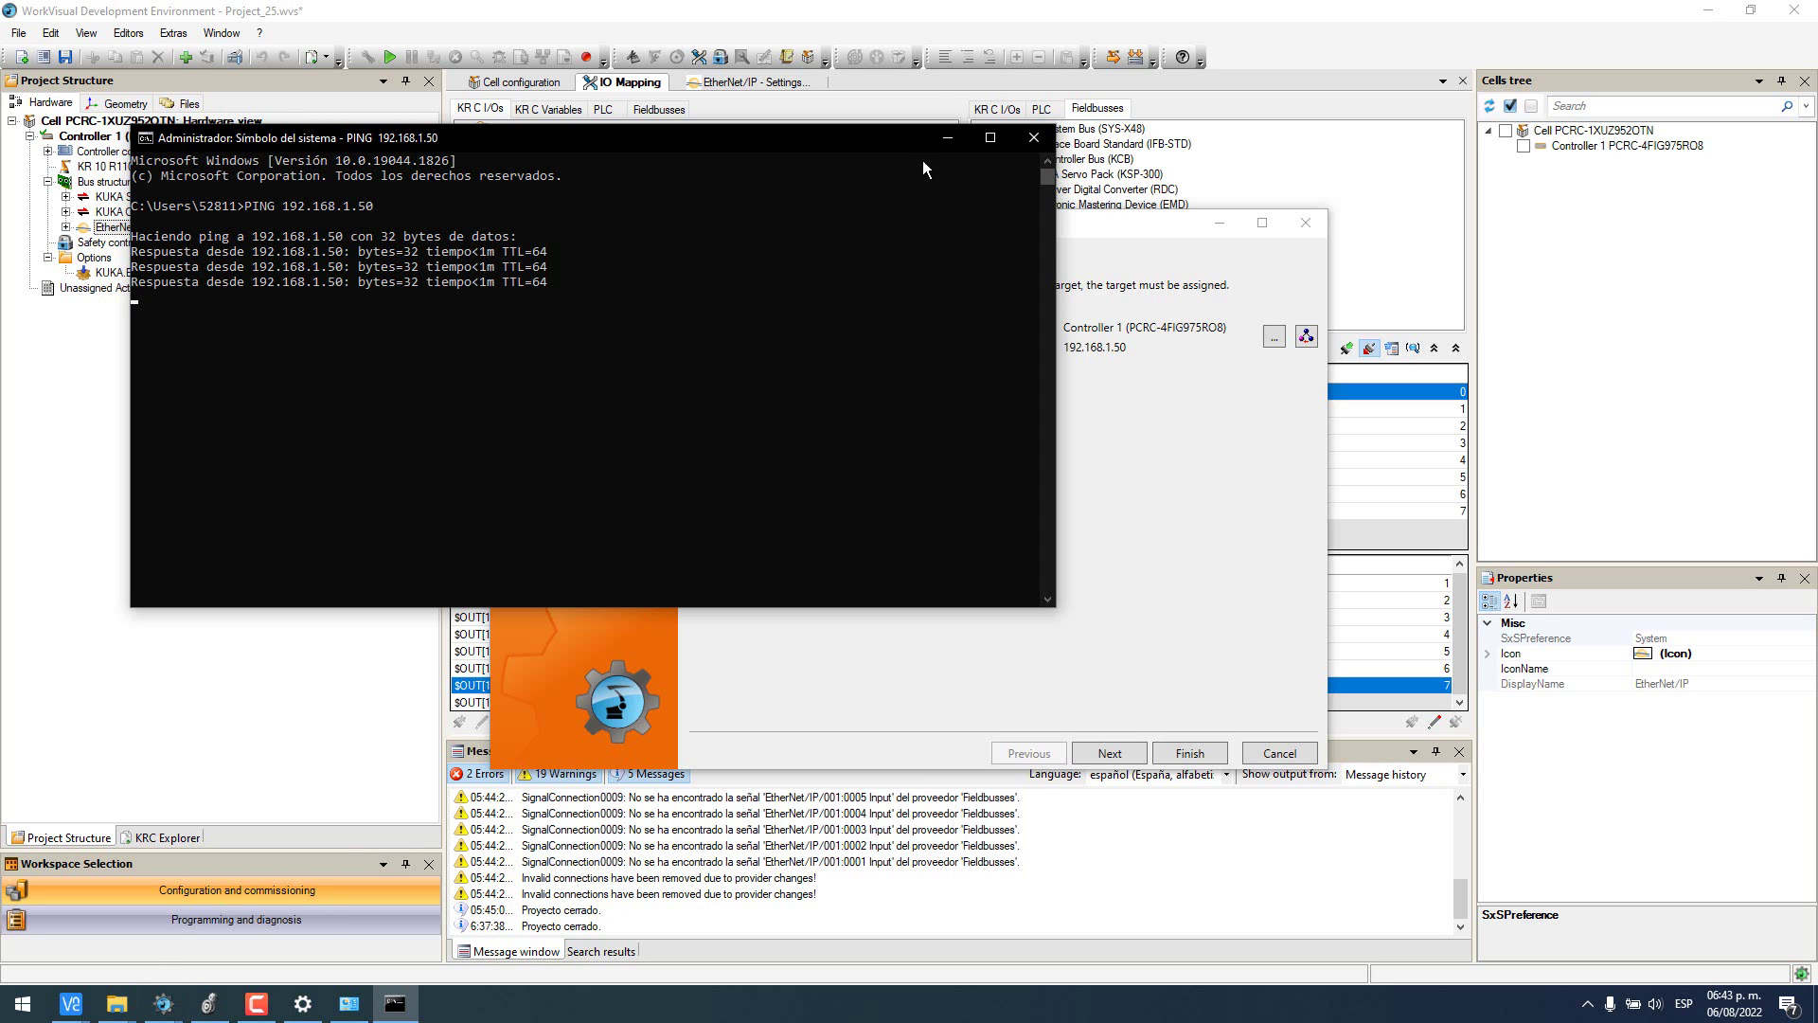
{"action": "mouse_move", "coordinate": [71, 1002]}
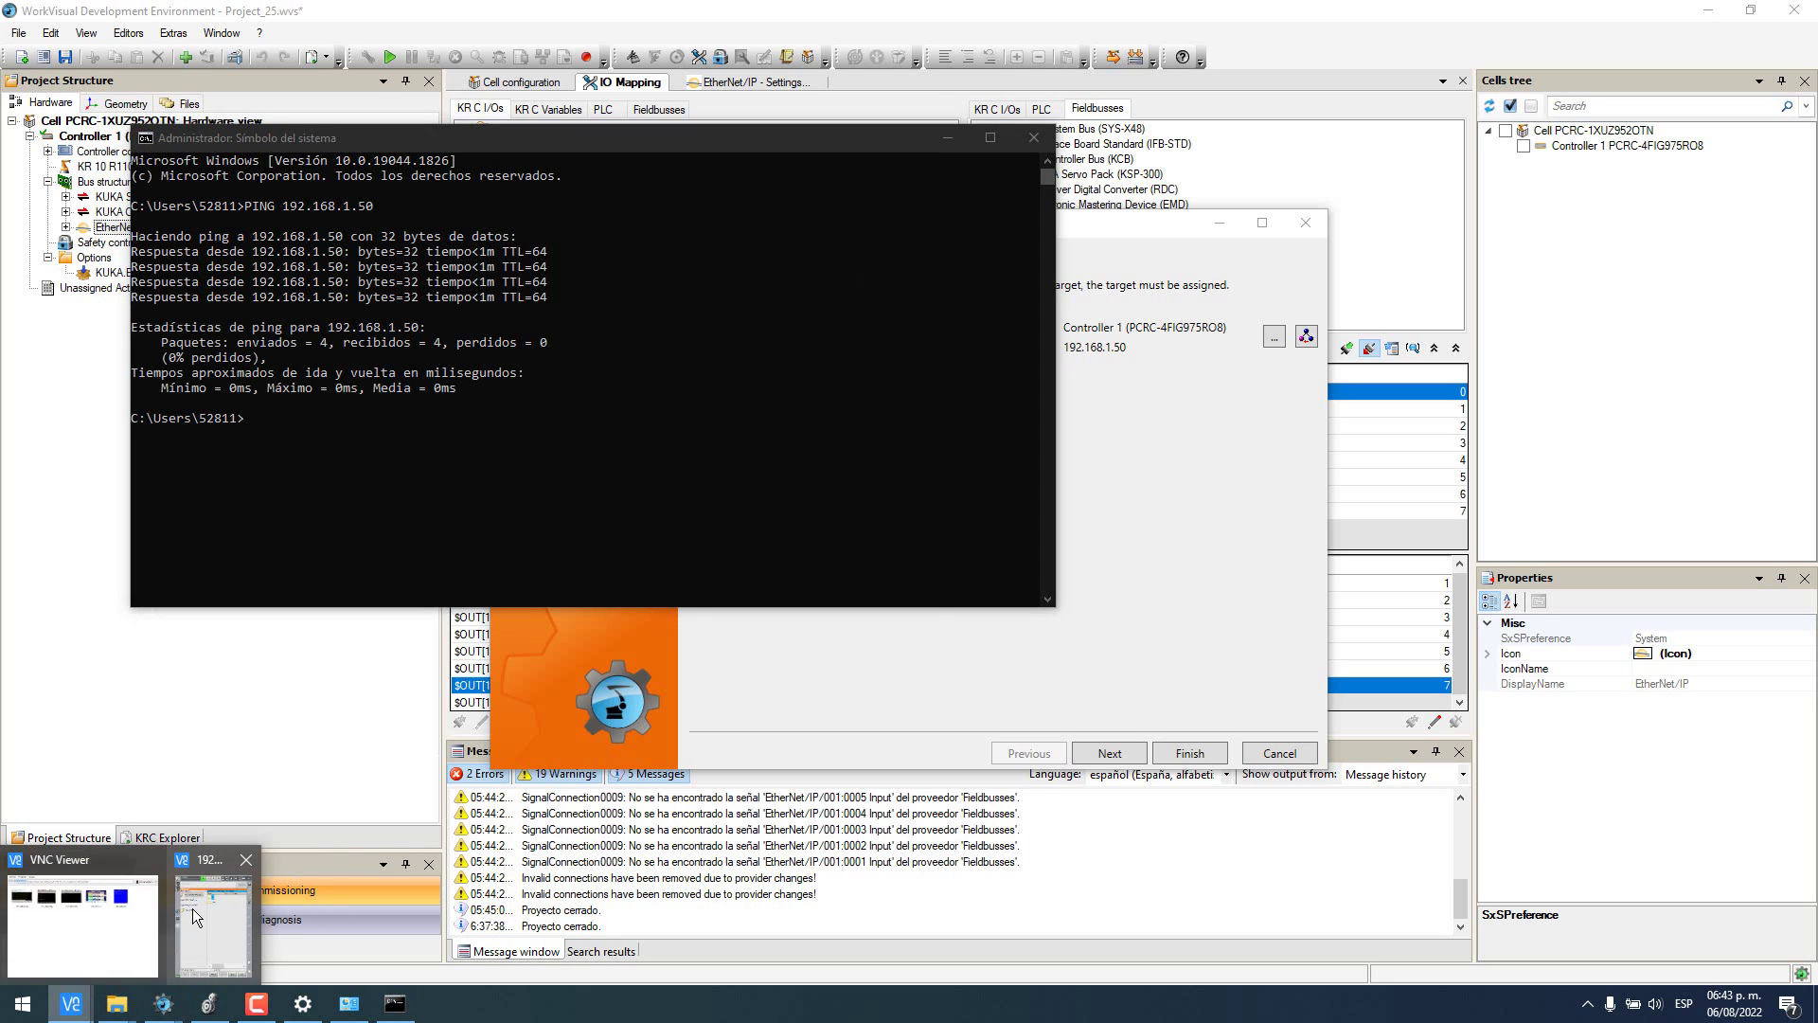
{"action": "left_click", "coordinate": [191, 907]}
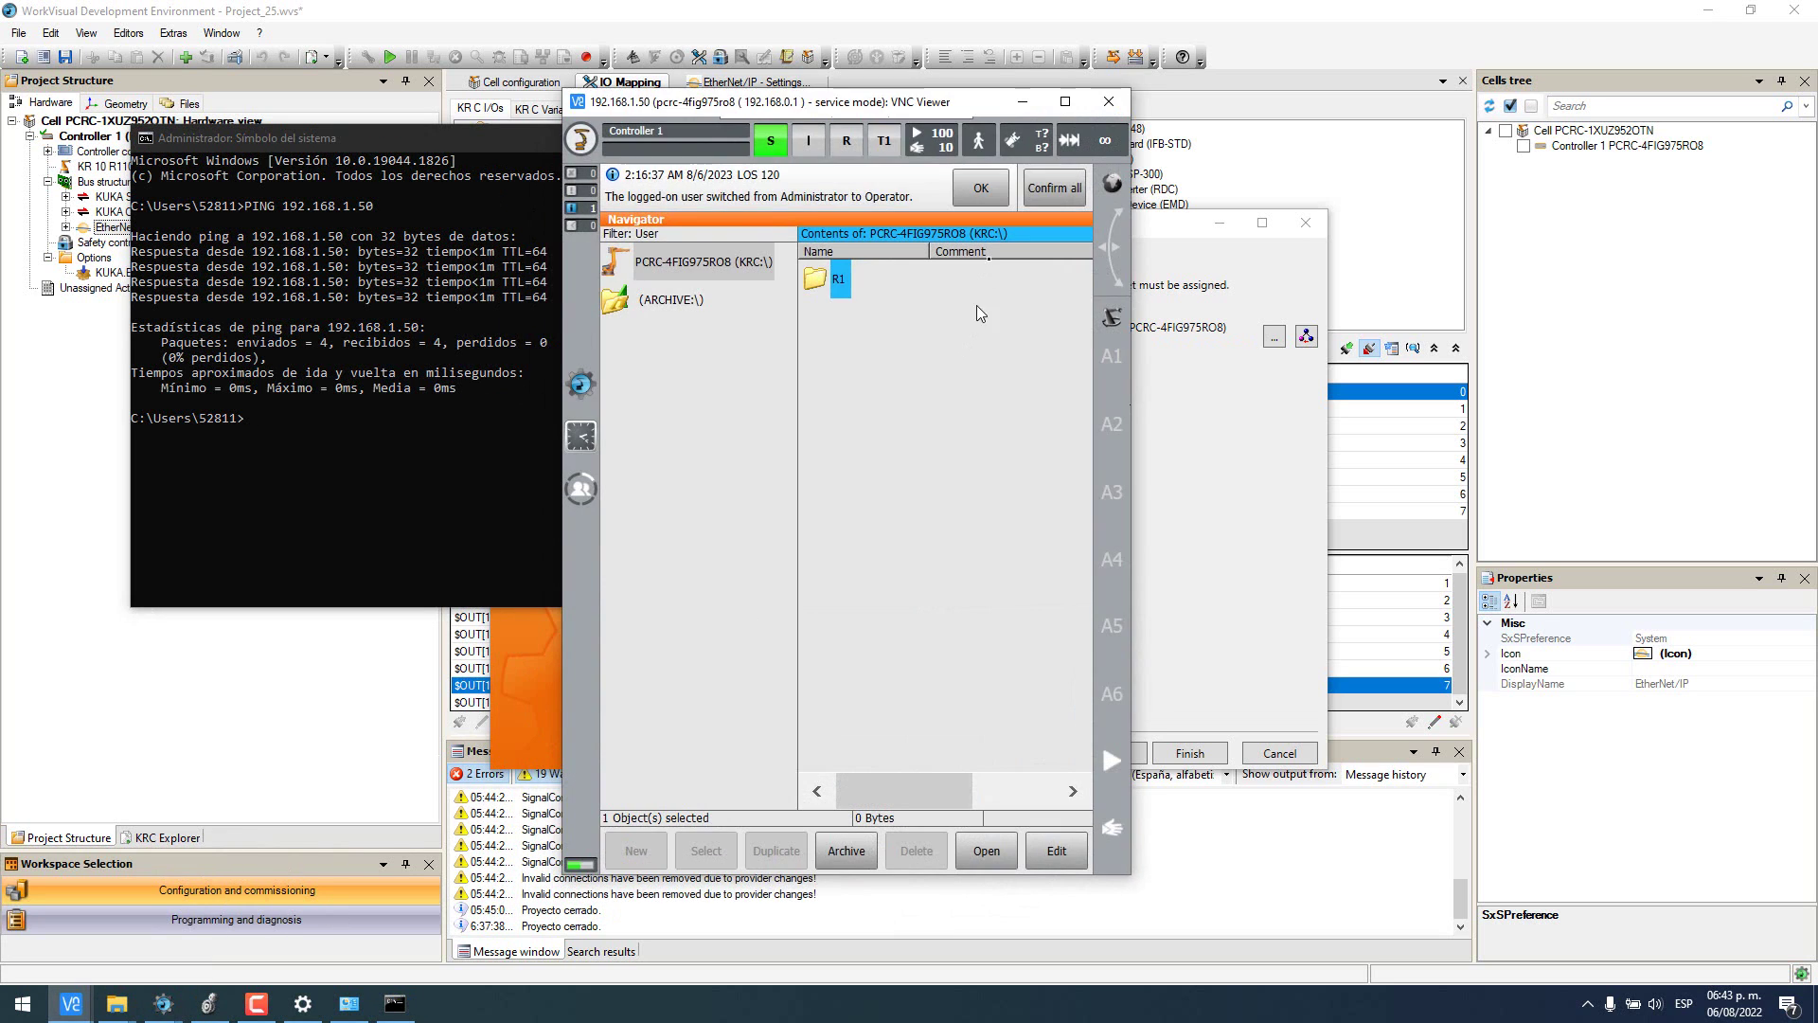
- Log on to the smartHMI as the Expert user group with its password
{"action": "left_click", "coordinate": [581, 491]}
{"action": "left_click", "coordinate": [640, 376]}
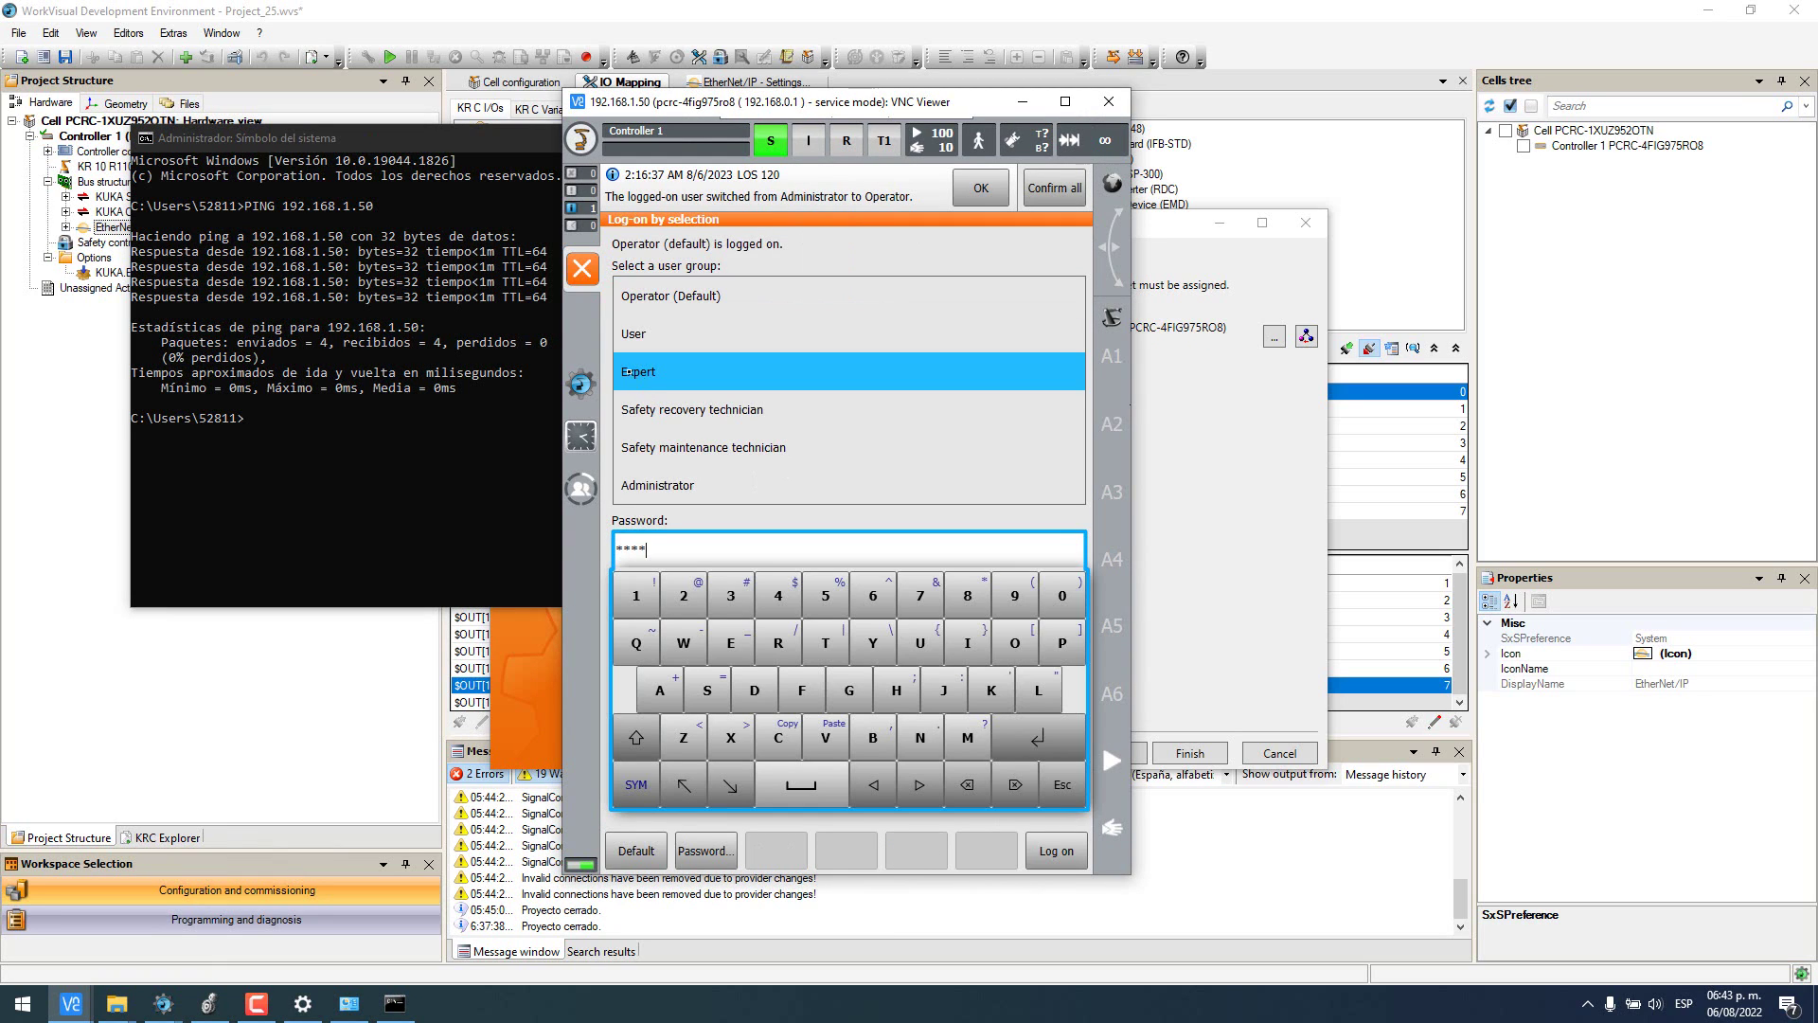
{"action": "key", "text": "BackSpace"}
{"action": "key", "text": "Caps_Lock"}
{"action": "type", "text": "kuka"}
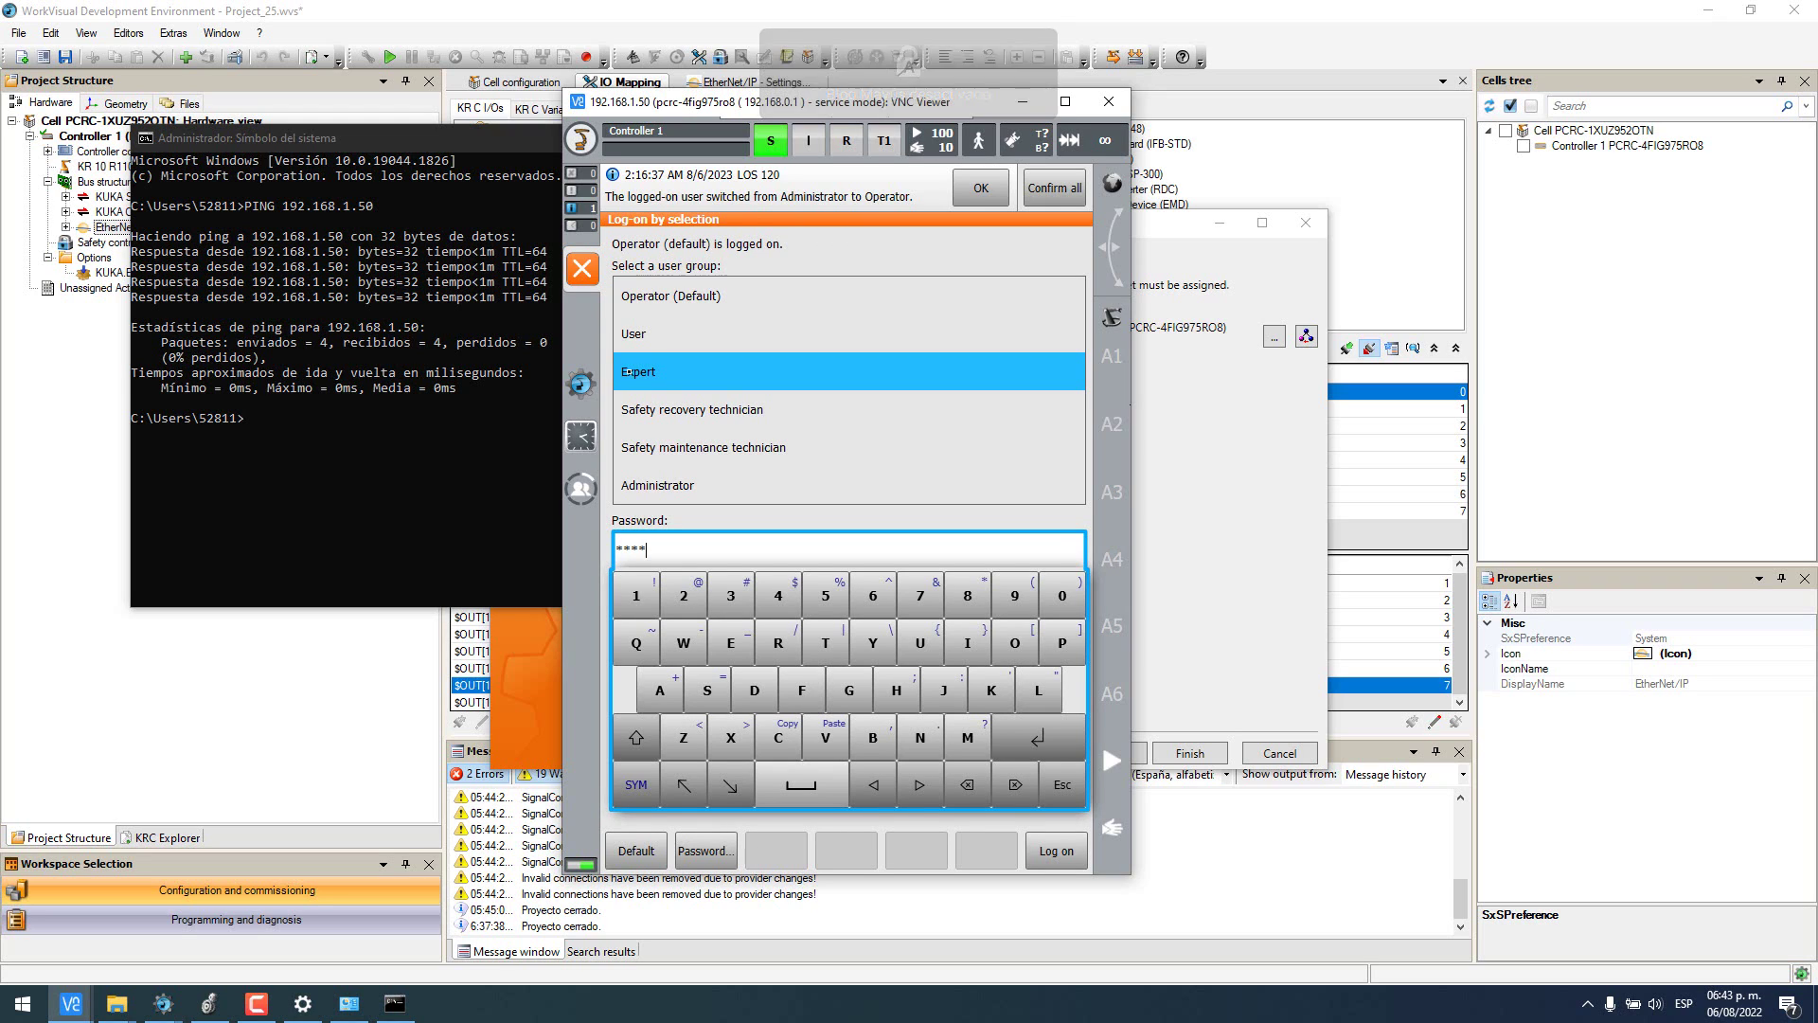
{"action": "key", "text": "Return"}
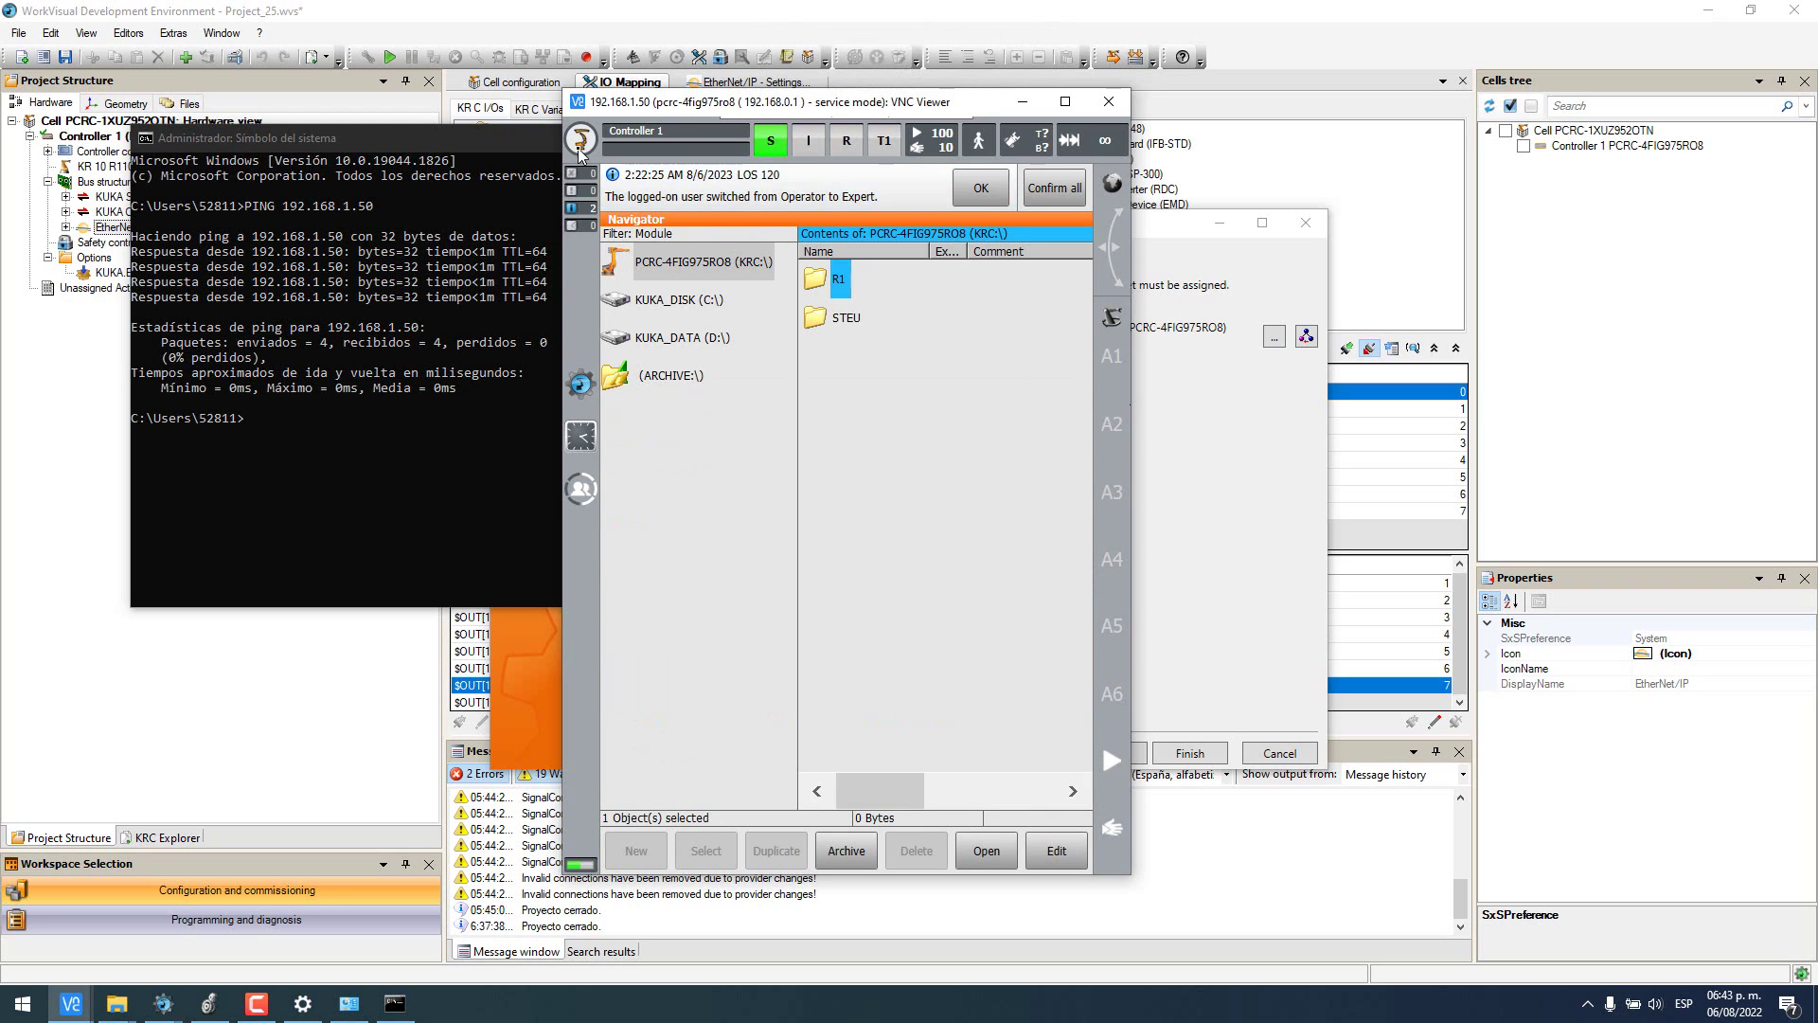
- Show Network configuration with KLI fixed IP 192.168.1.50 and mask 255.255.255.0
{"action": "left_click", "coordinate": [580, 140]}
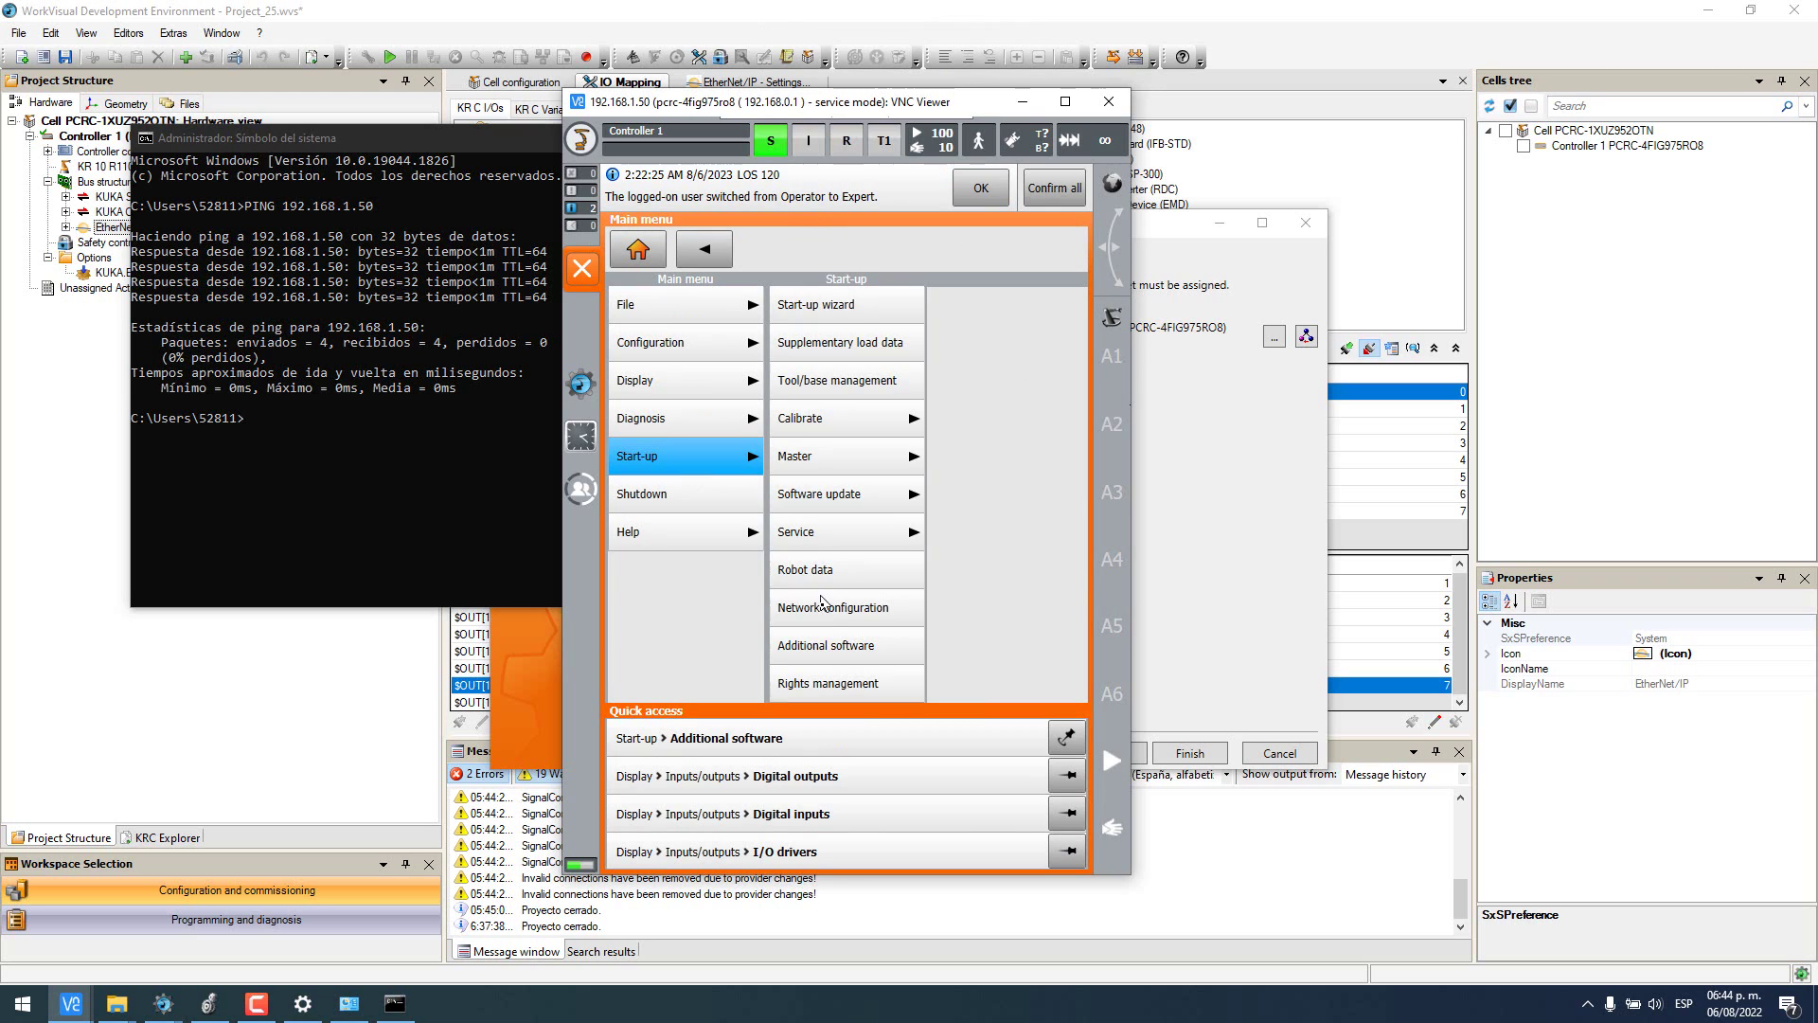
{"action": "left_click", "coordinate": [827, 621]}
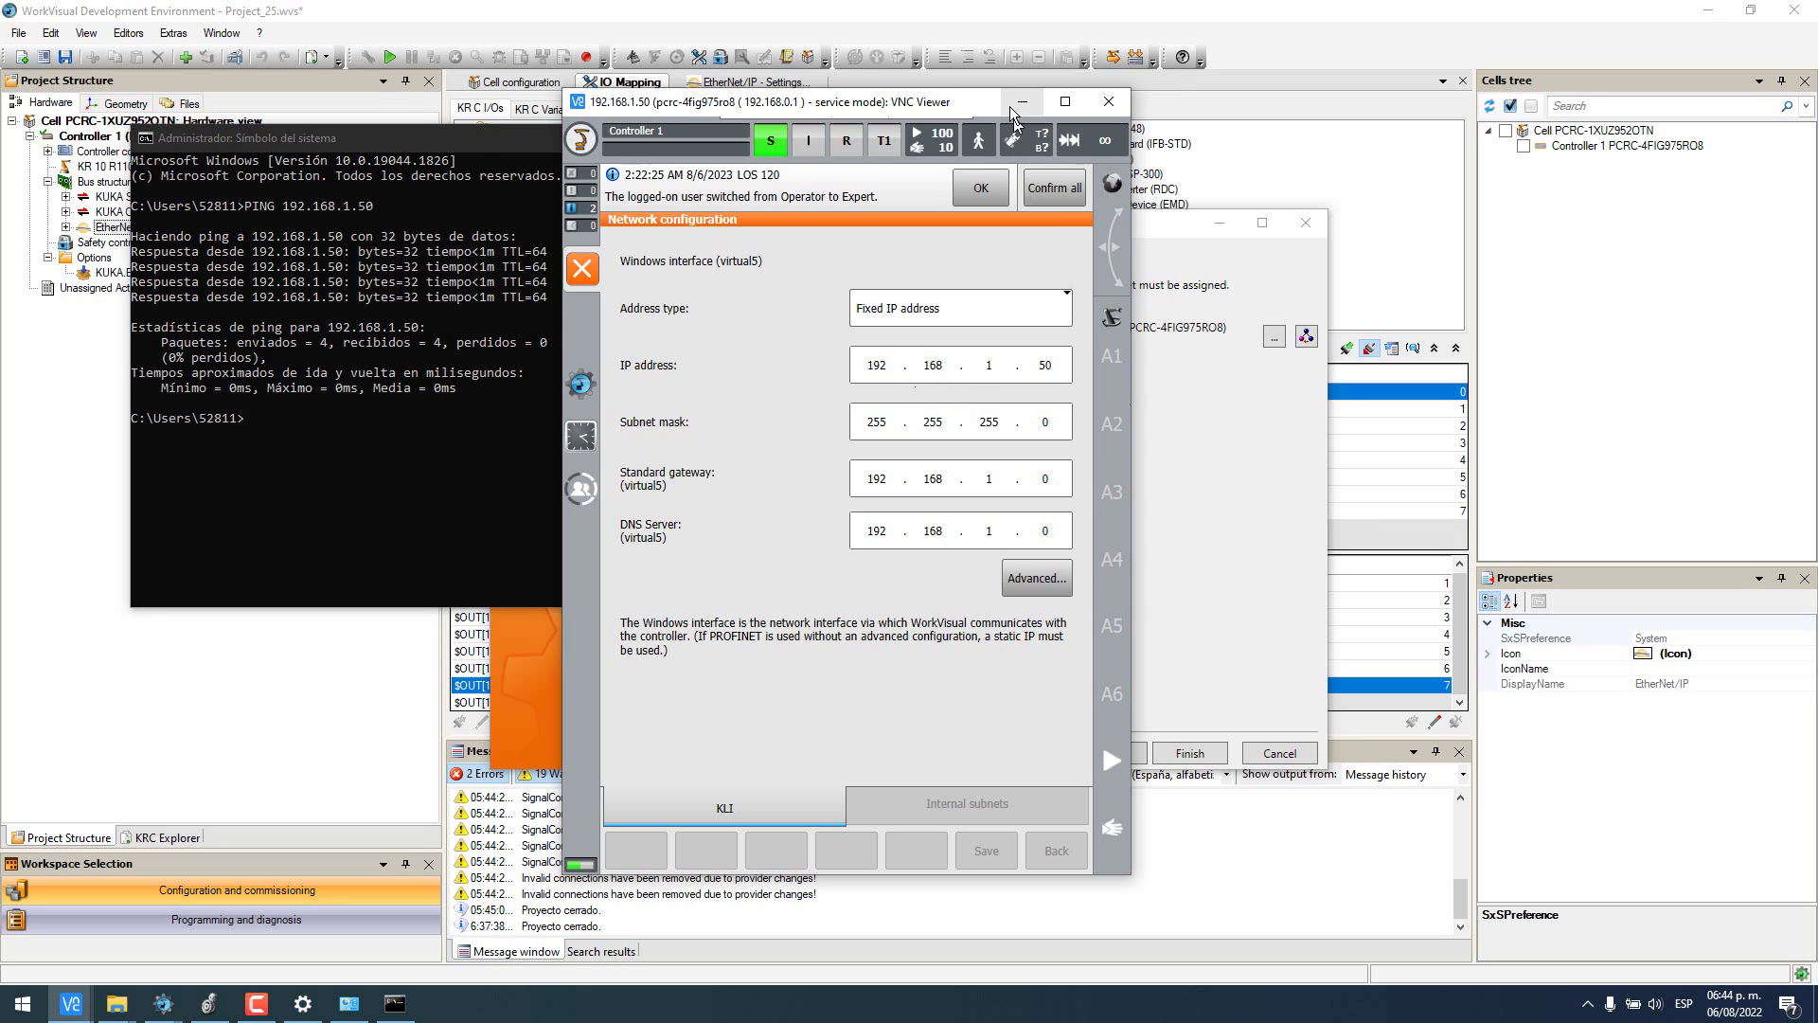
{"action": "left_click", "coordinate": [475, 163]}
{"action": "left_click", "coordinate": [951, 139]}
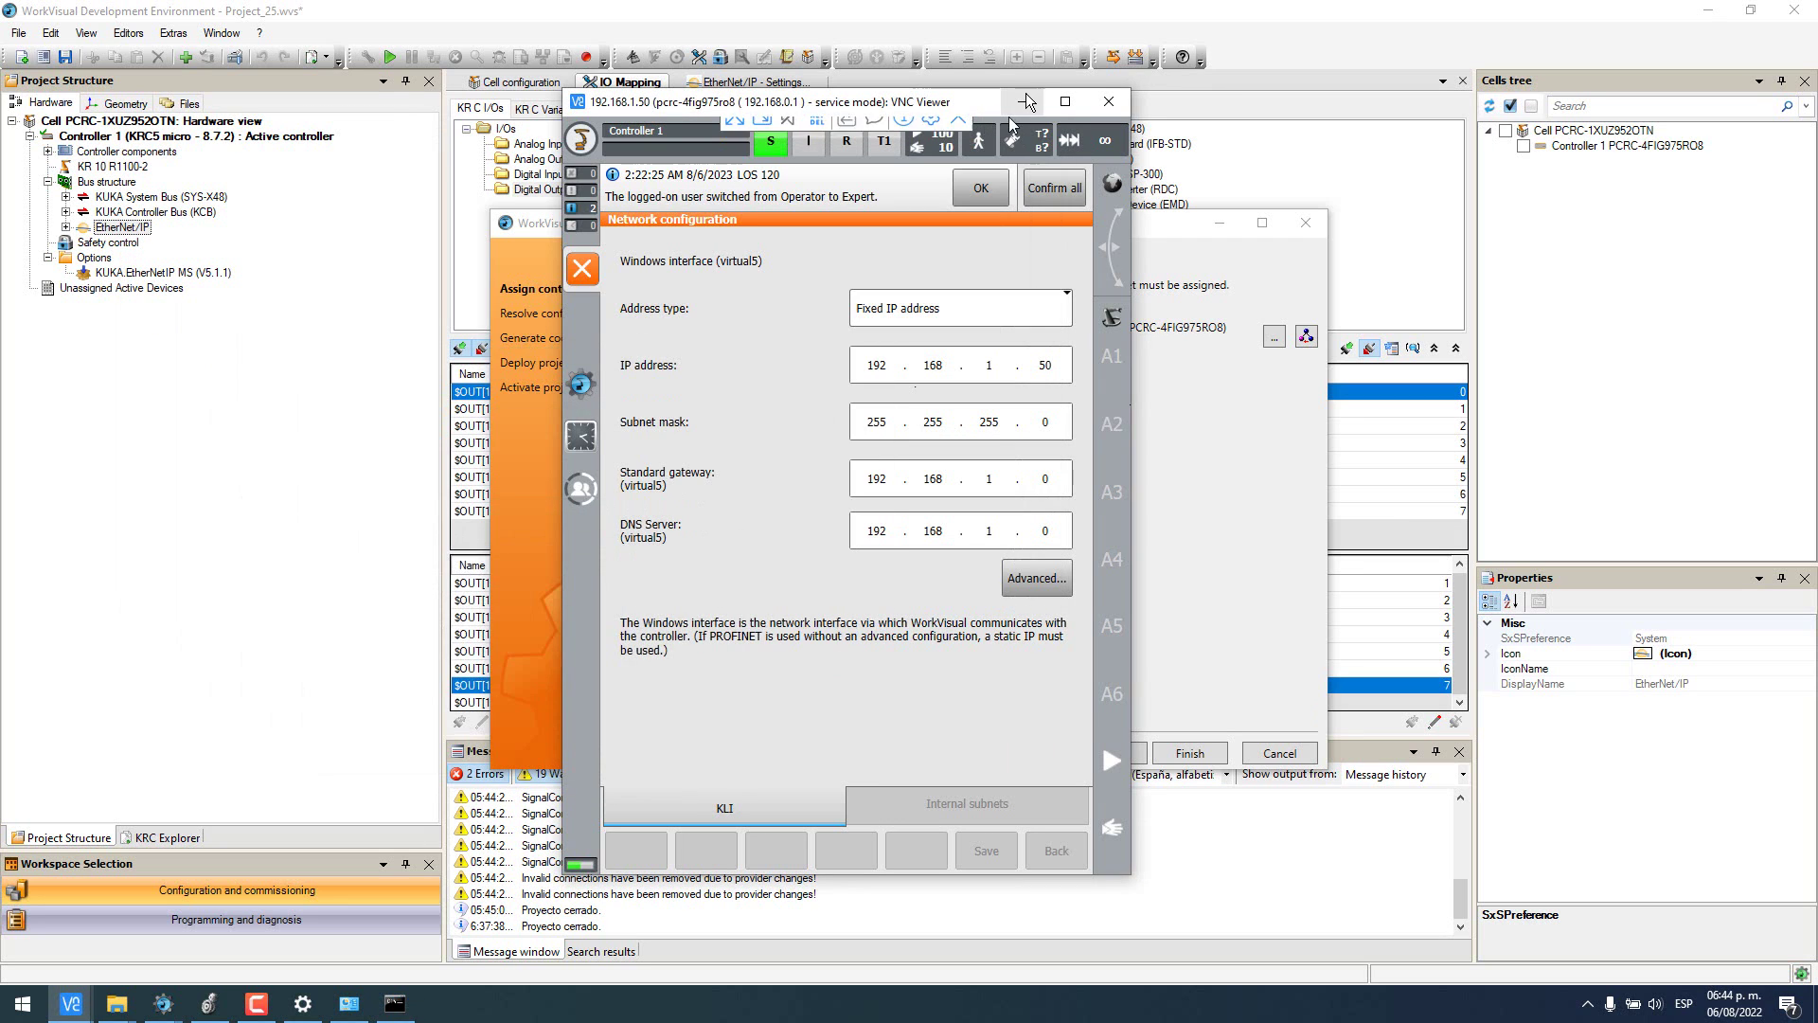
- Deploy Project_25, approving activation and the machine data changes so V1.14.0.0 becomes active
{"action": "left_click", "coordinate": [1036, 99]}
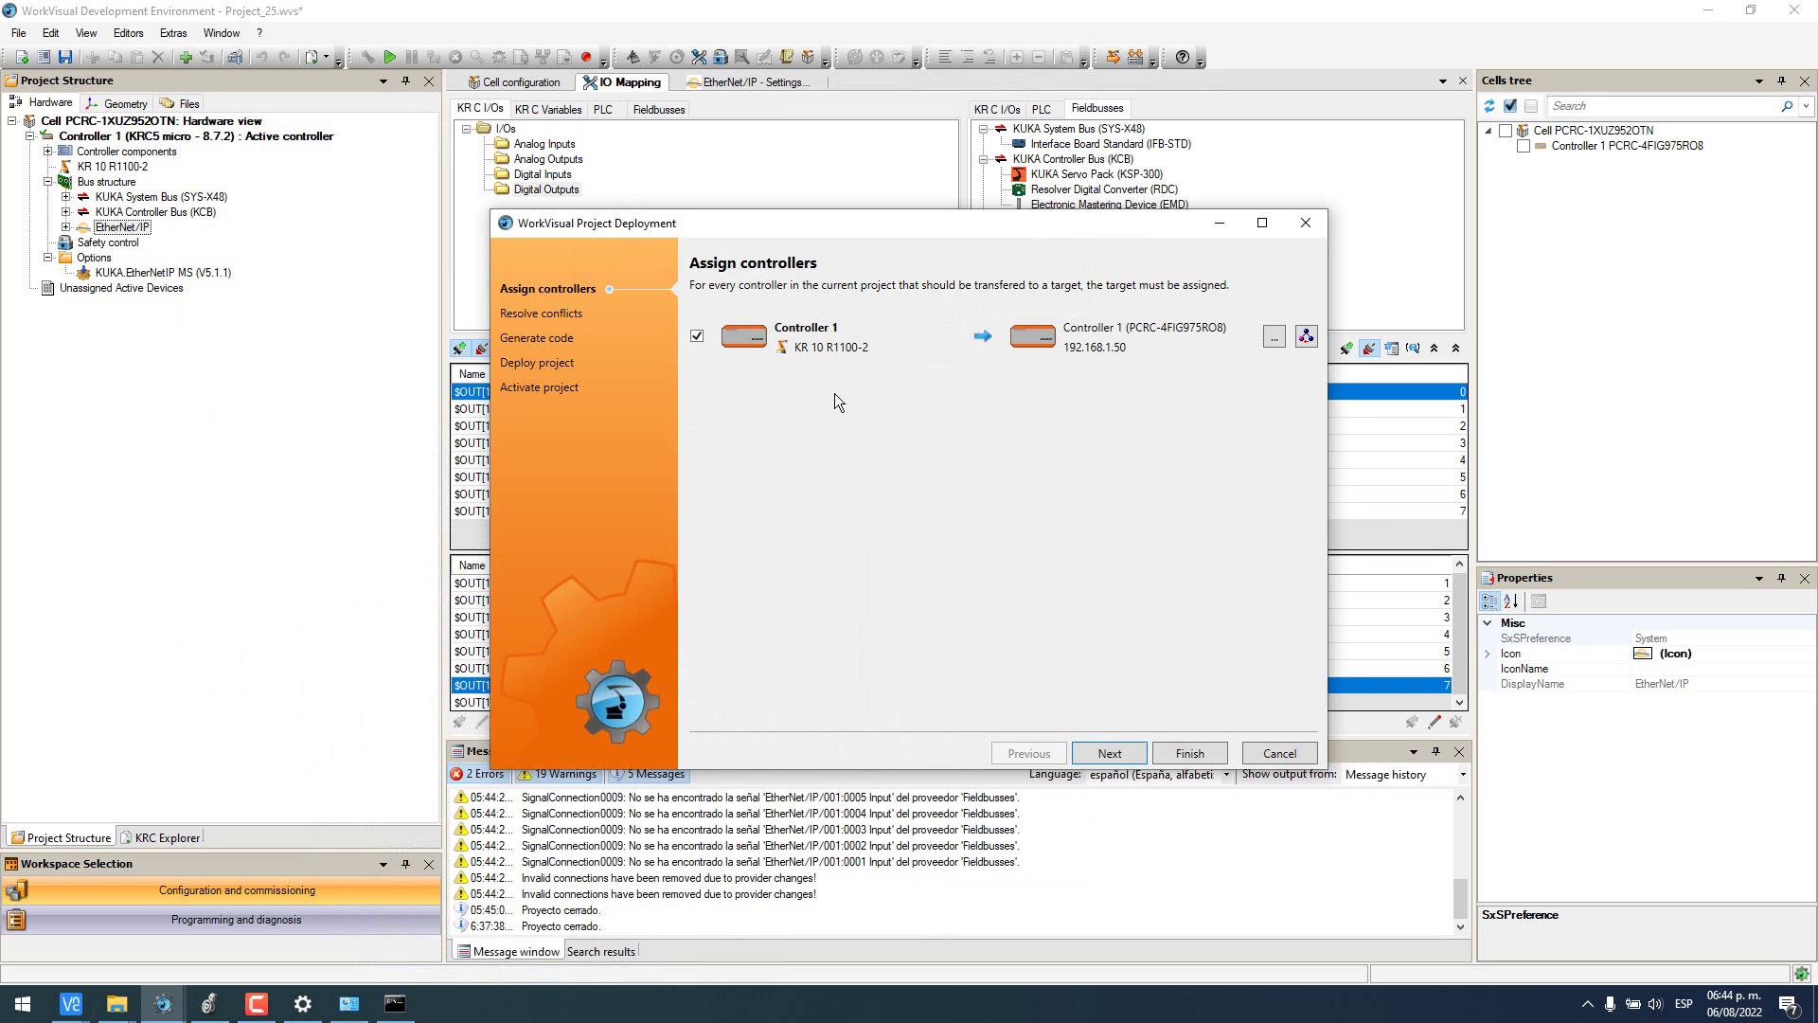
{"action": "left_click", "coordinate": [1201, 755]}
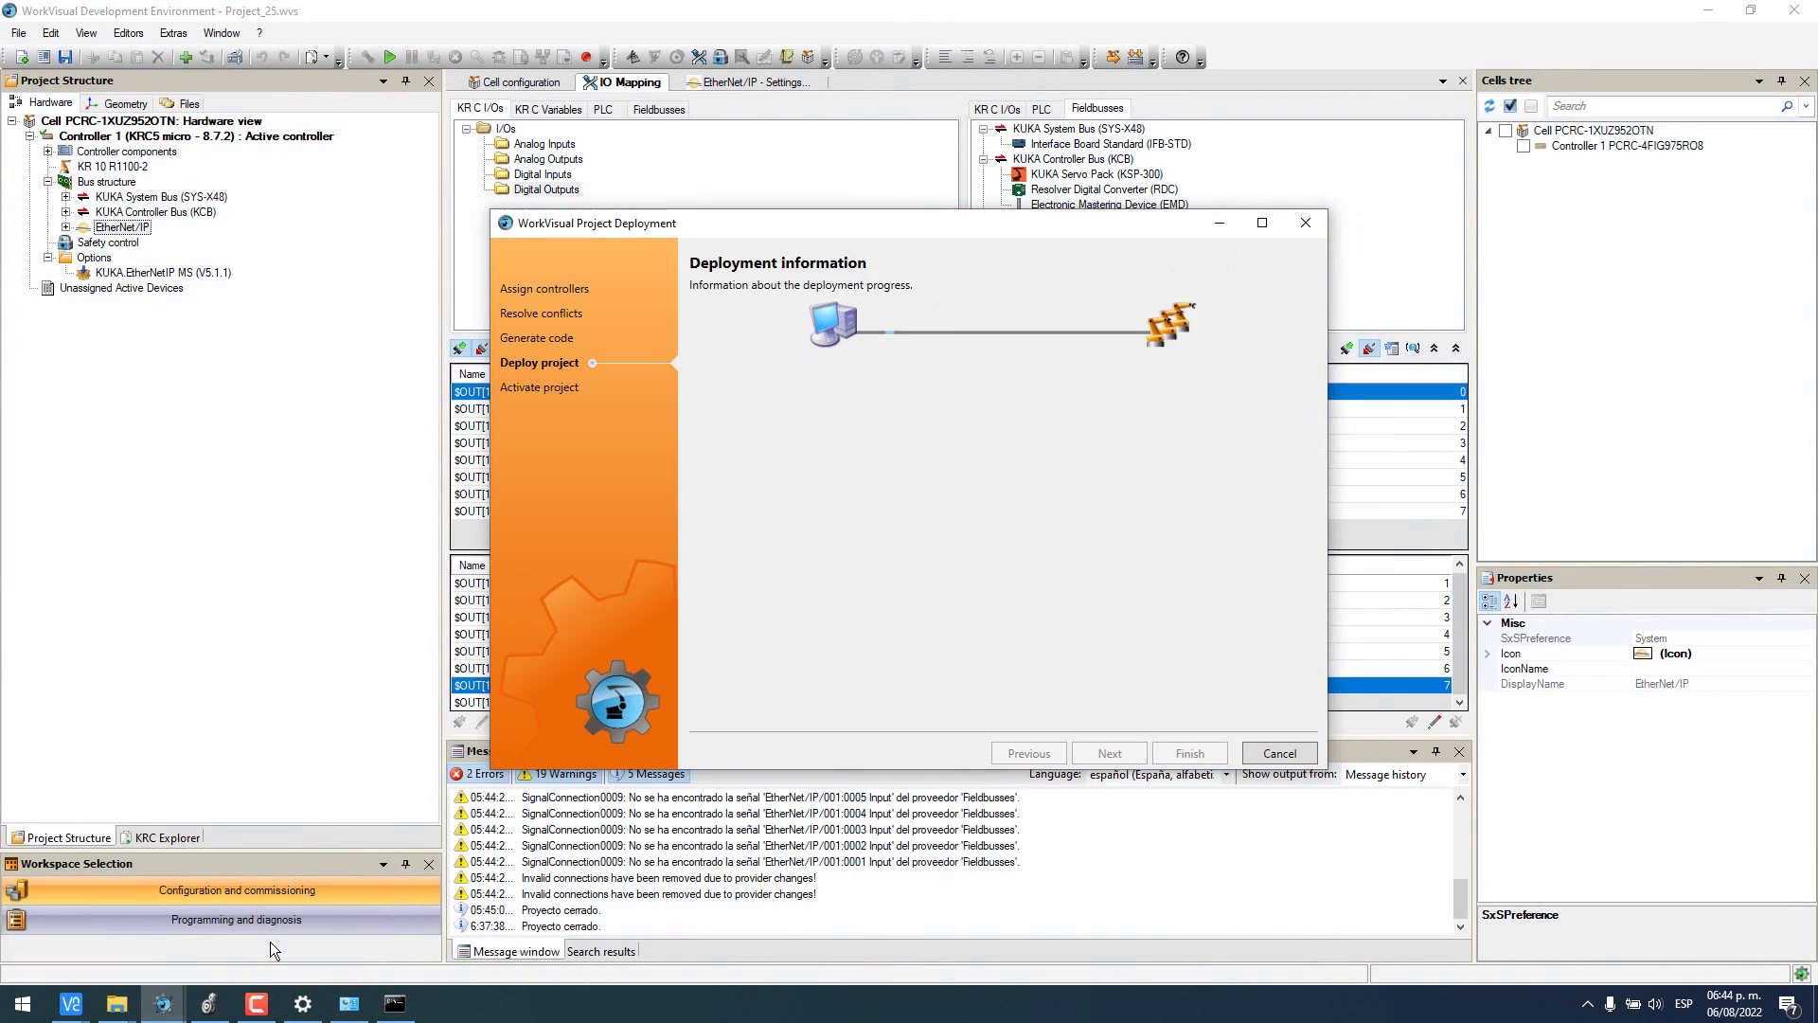
{"action": "left_click", "coordinate": [180, 947]}
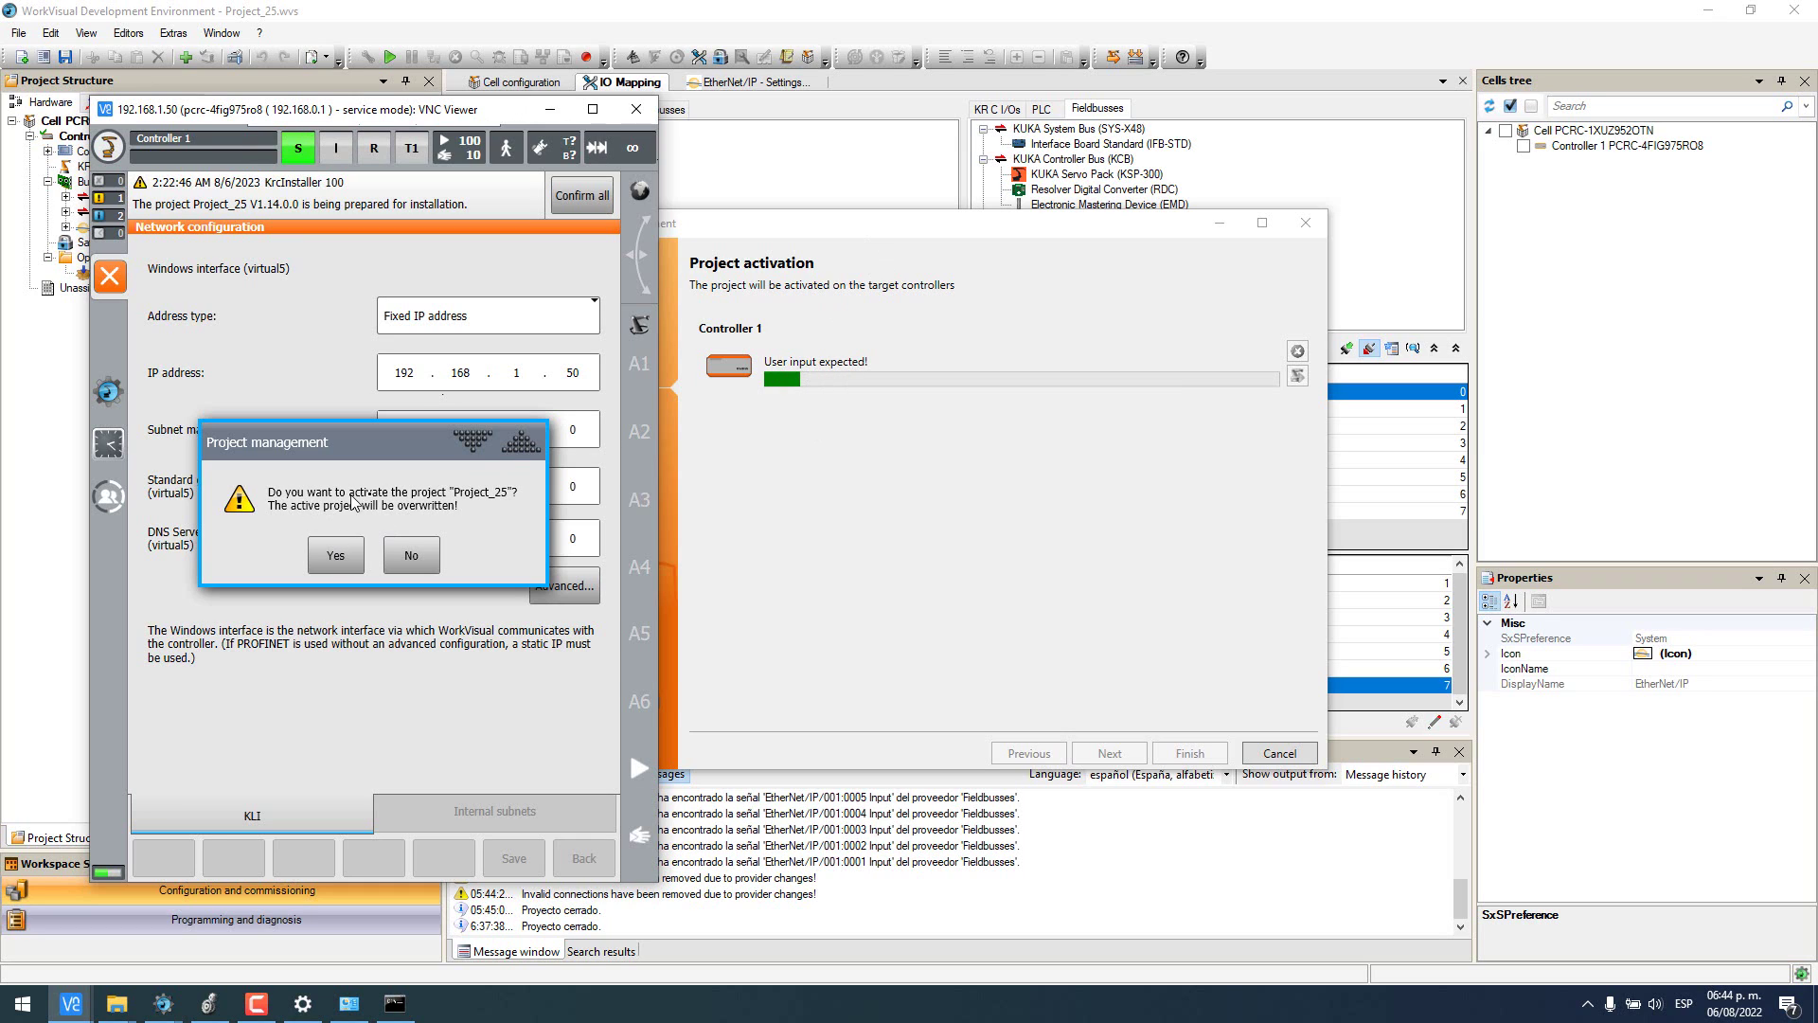
{"action": "left_click", "coordinate": [336, 557]}
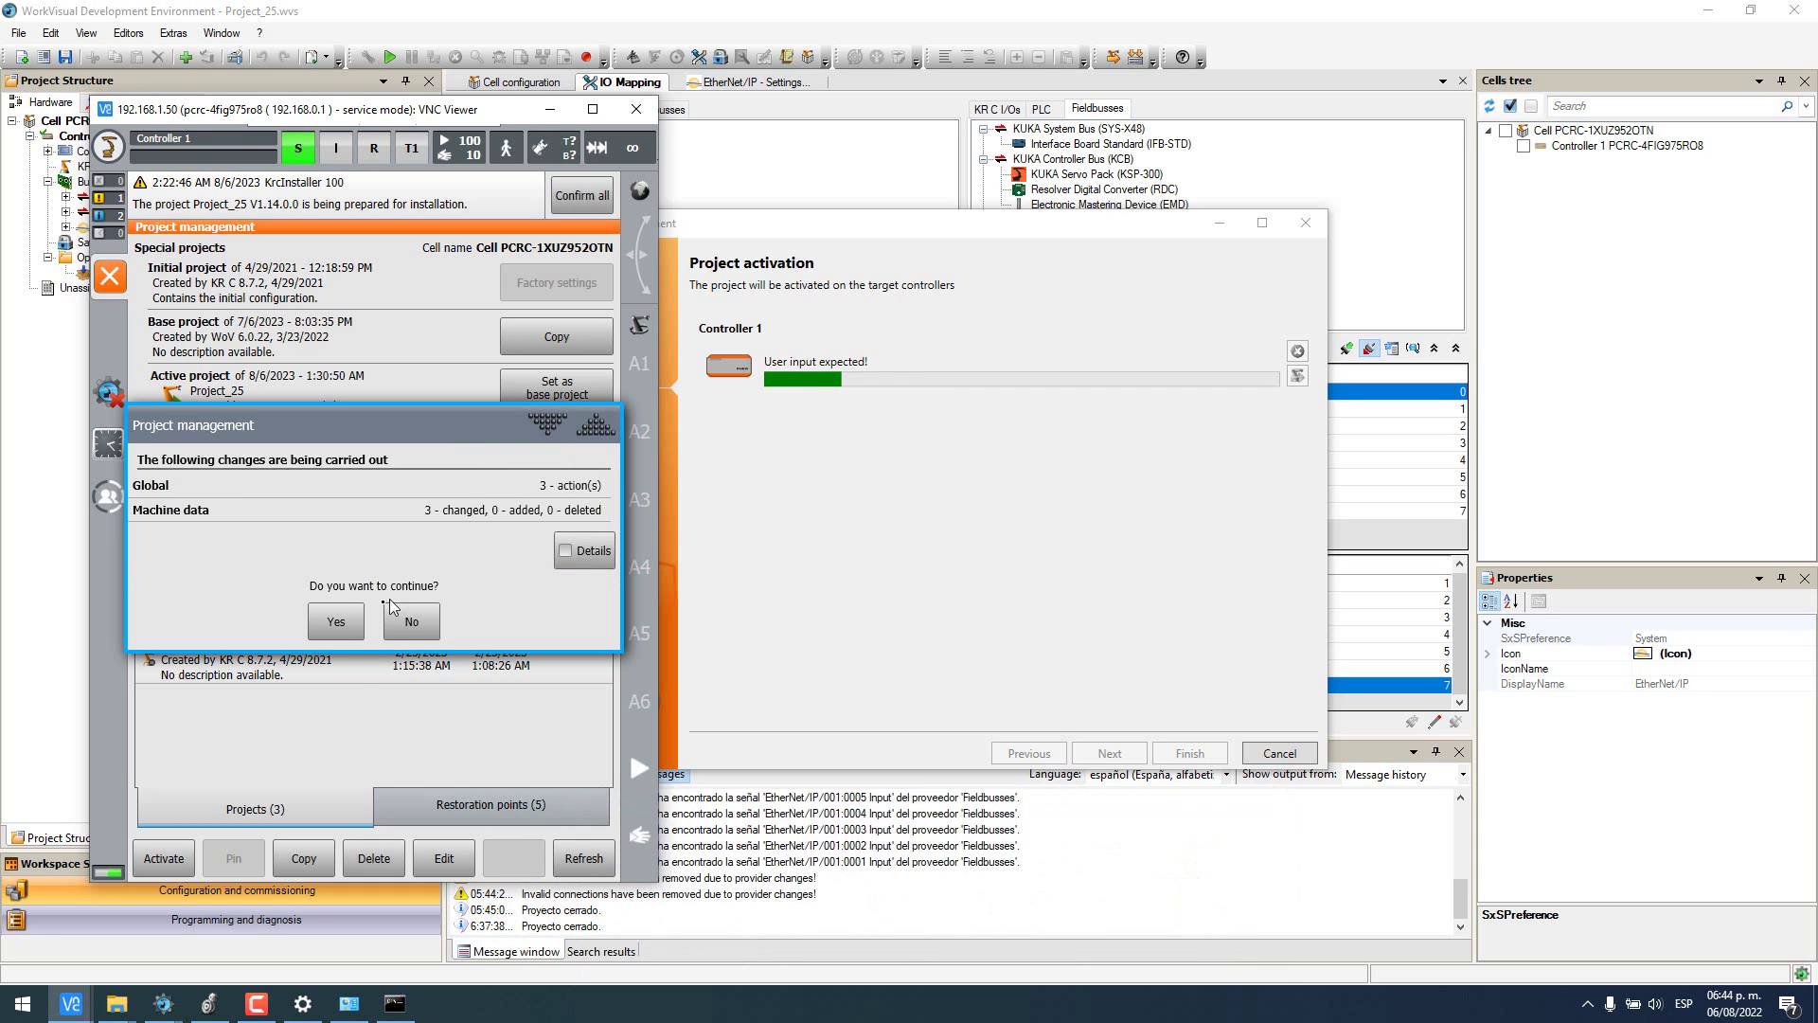
{"action": "left_click", "coordinate": [336, 621]}
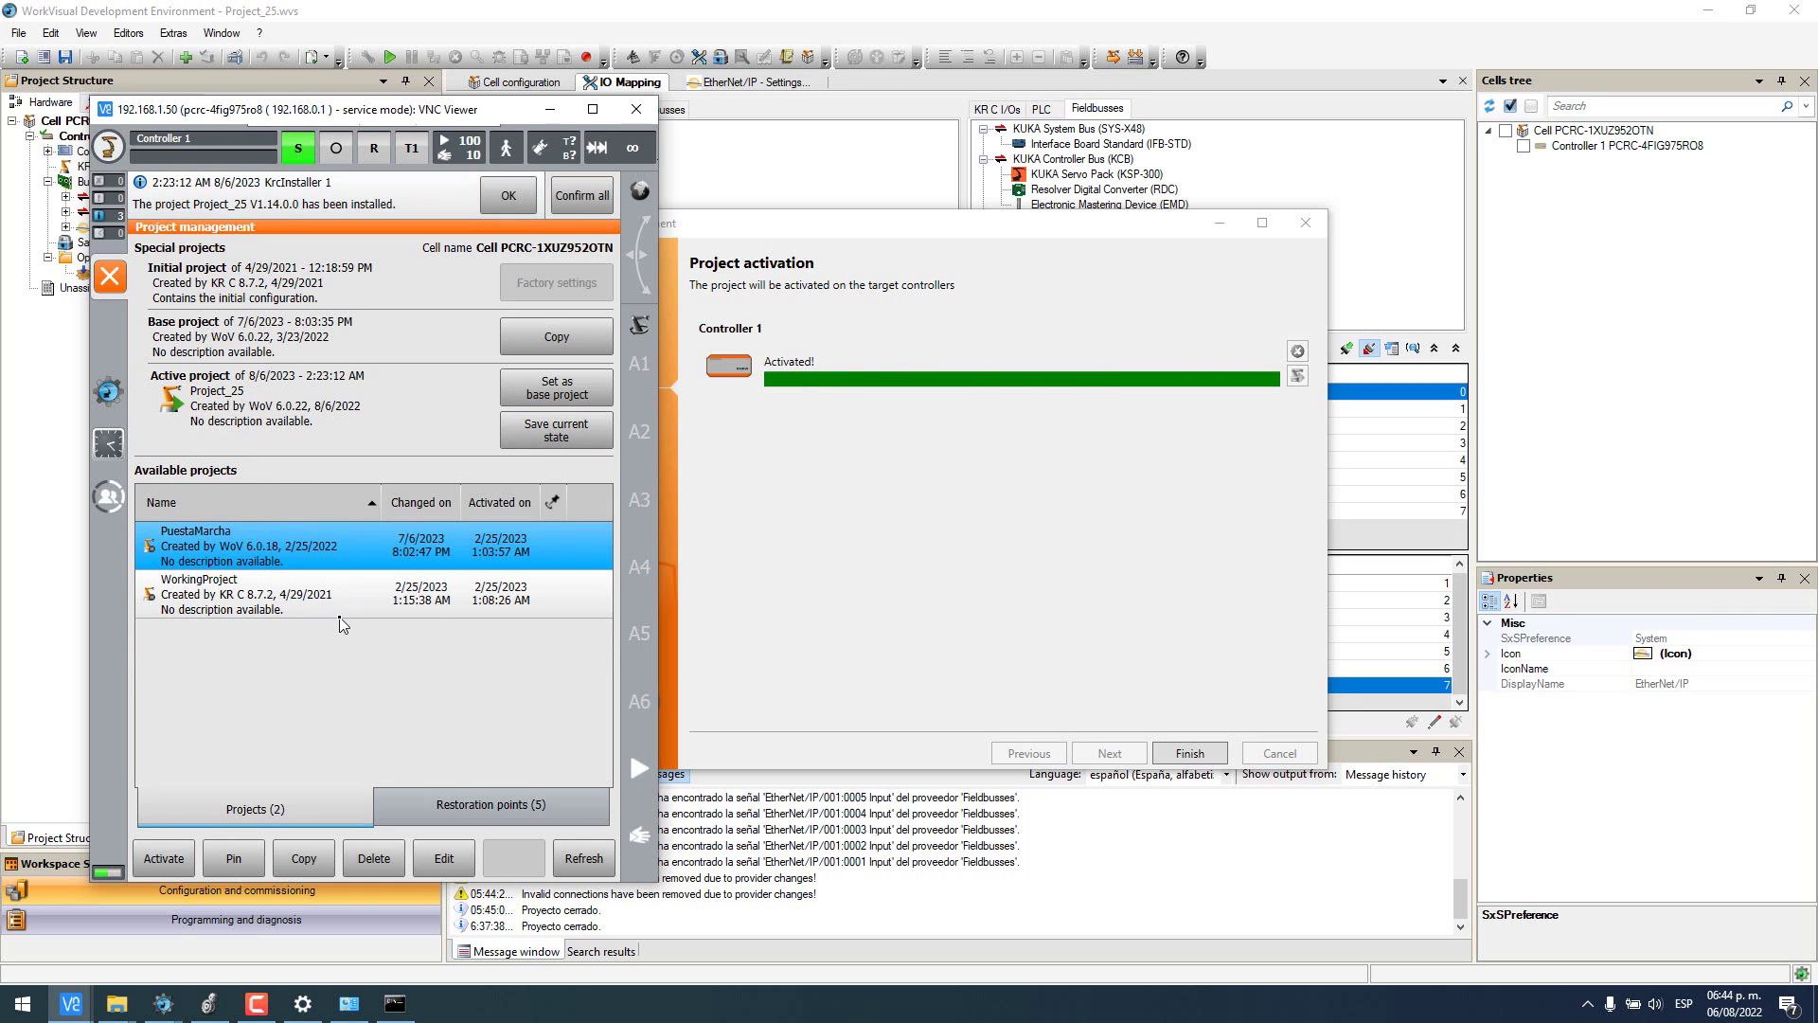
{"action": "left_click", "coordinate": [1189, 754]}
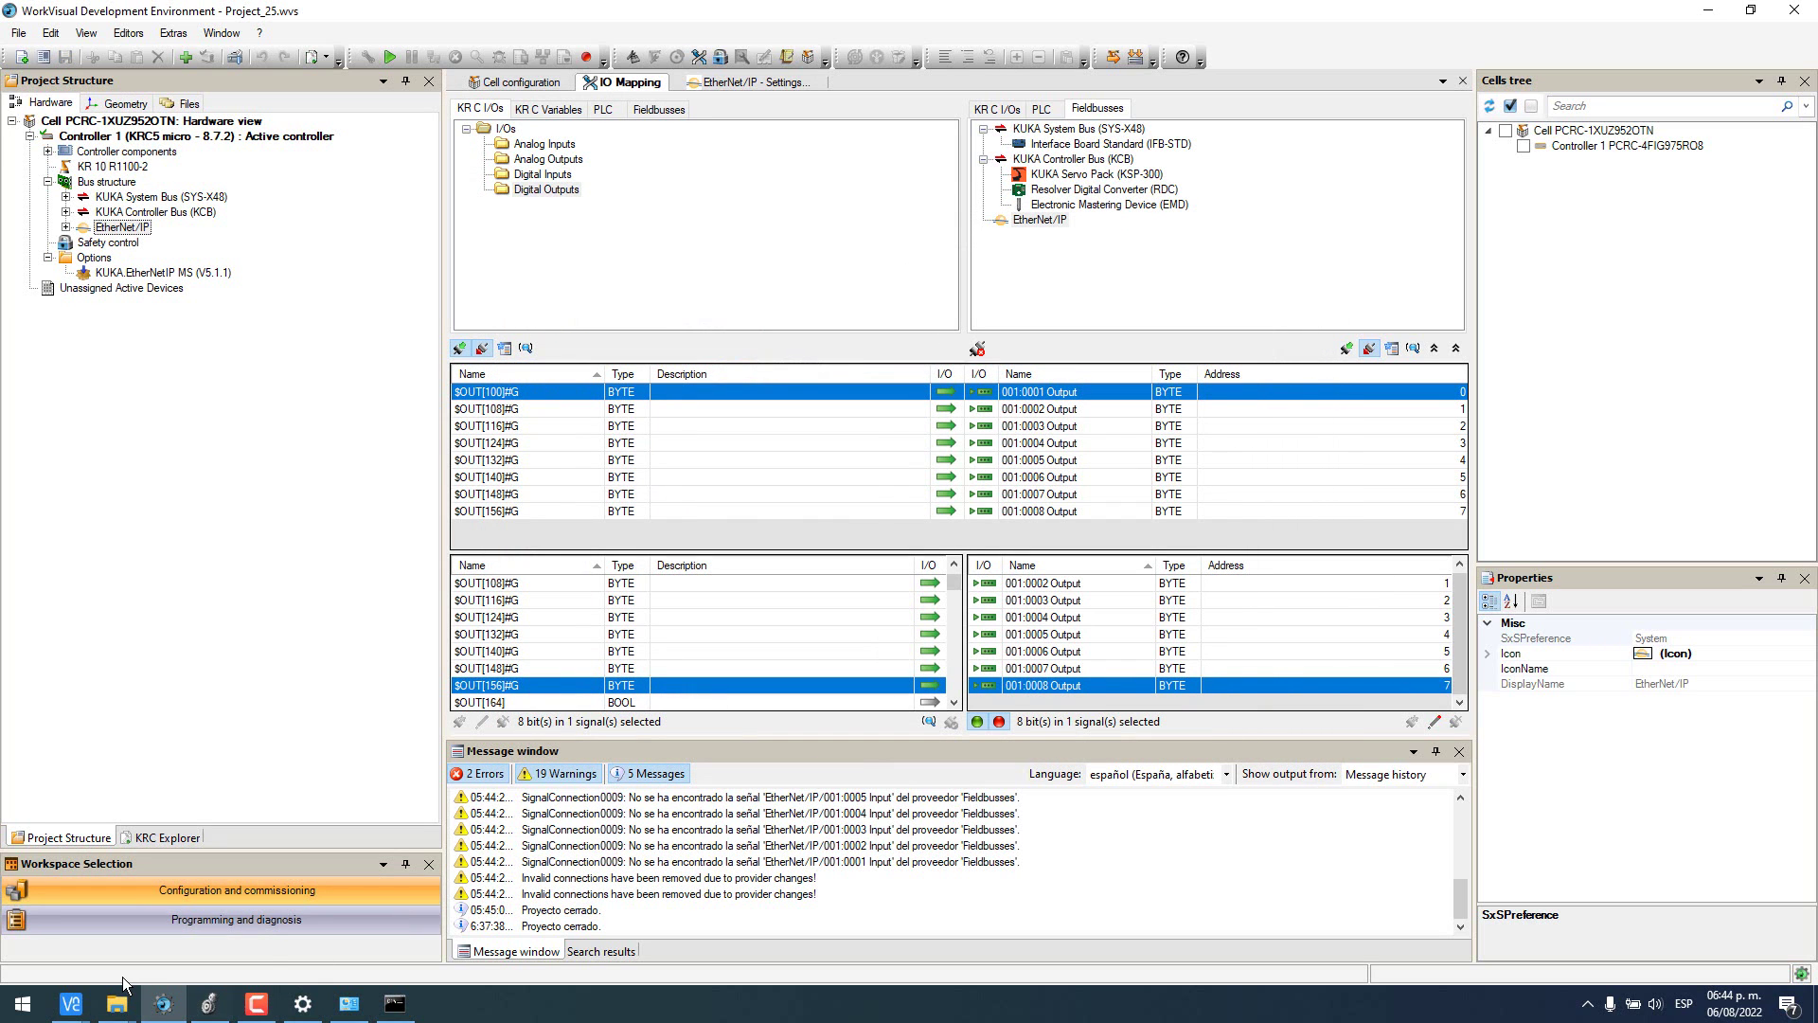
{"action": "left_click", "coordinate": [71, 1002]}
{"action": "left_click", "coordinate": [191, 917]}
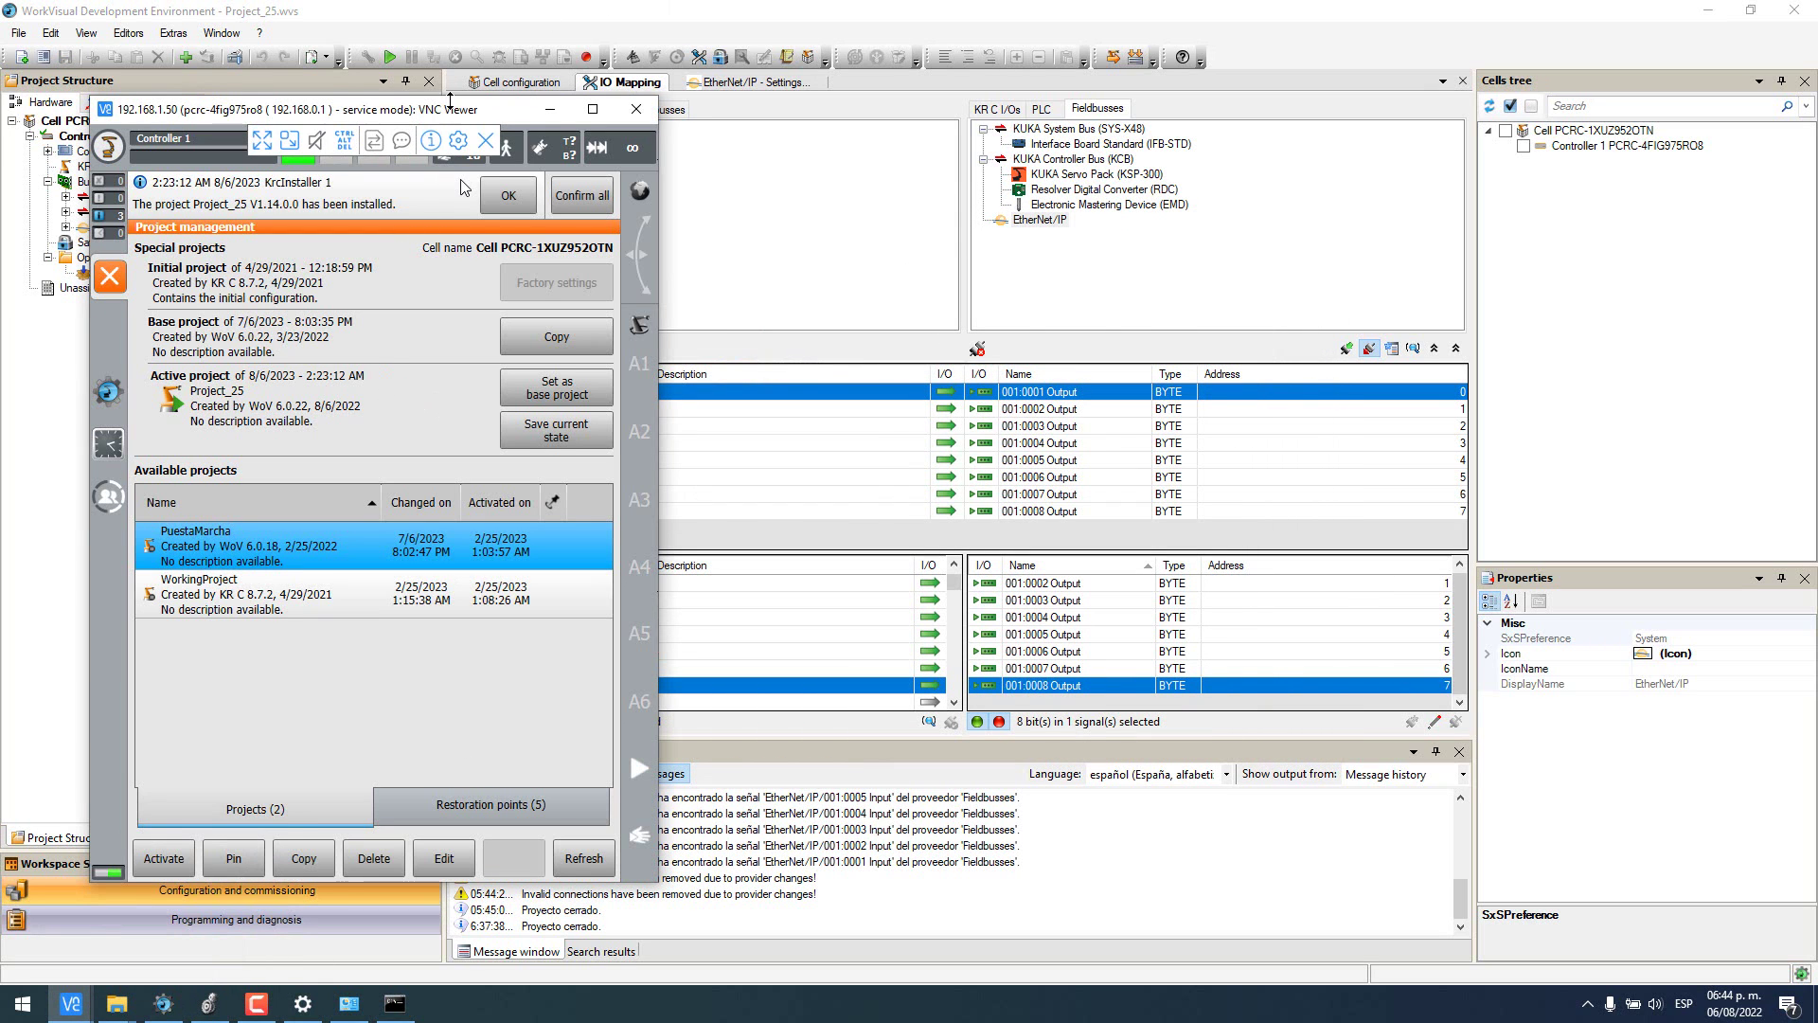
- Slide the VNC Viewer smartHMI window right to uncover WorkVisual's project tree
{"action": "left_click_drag", "start_coordinate": [449, 99], "coordinate": [970, 97]}
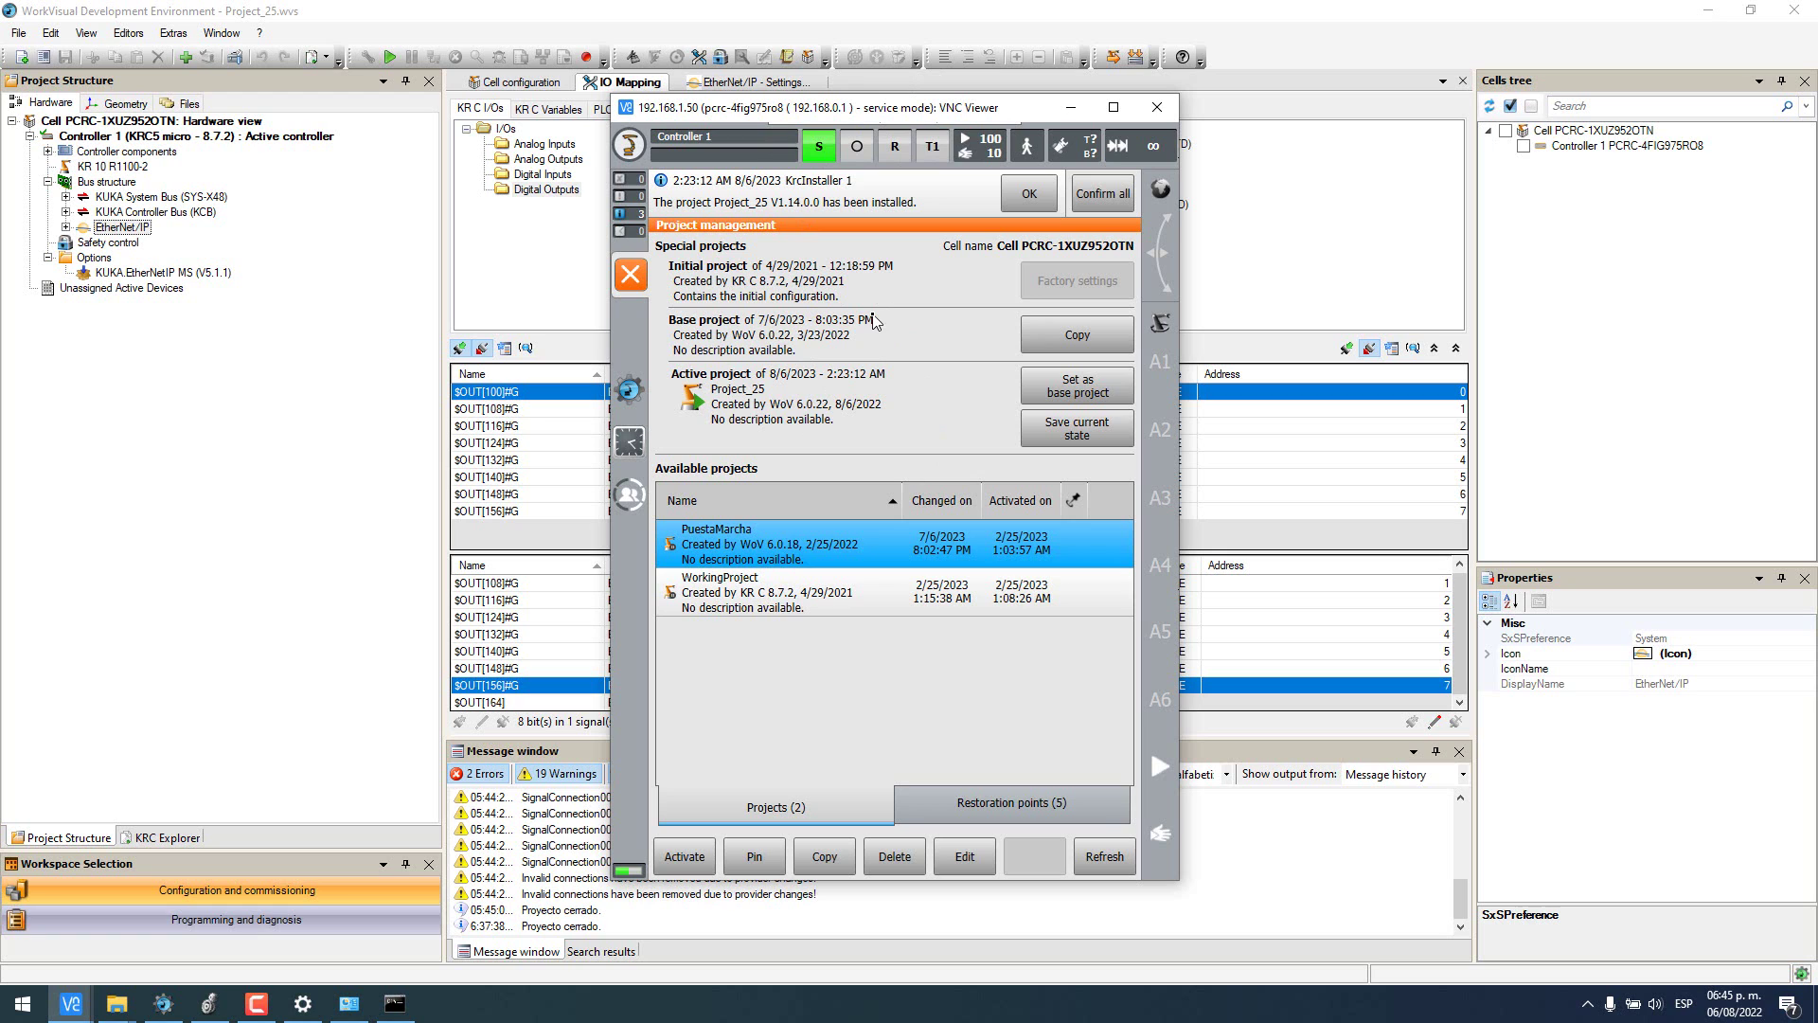
{"action": "left_click", "coordinate": [24, 1006]}
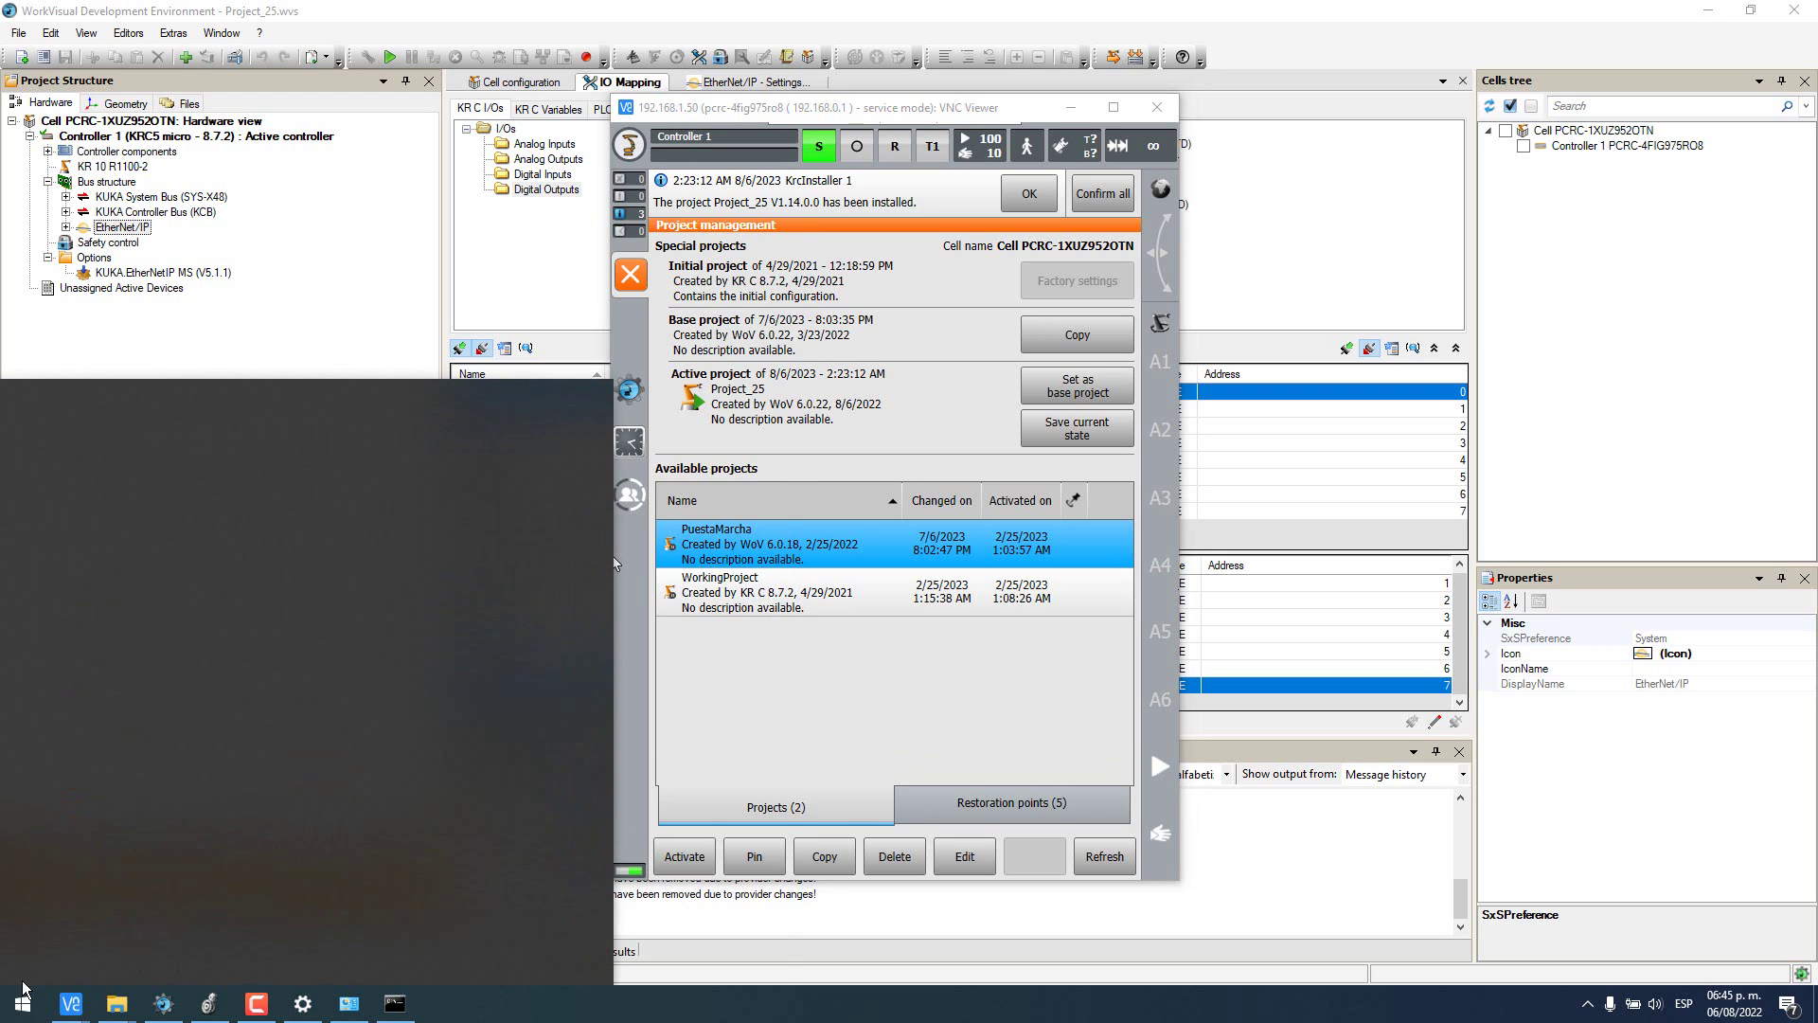
- Launch Studio 5000 and create project KUKA_Robot on a 1769-L30ER controller at revision 30
{"action": "type", "text": "studio"}
{"action": "key", "text": "Return"}
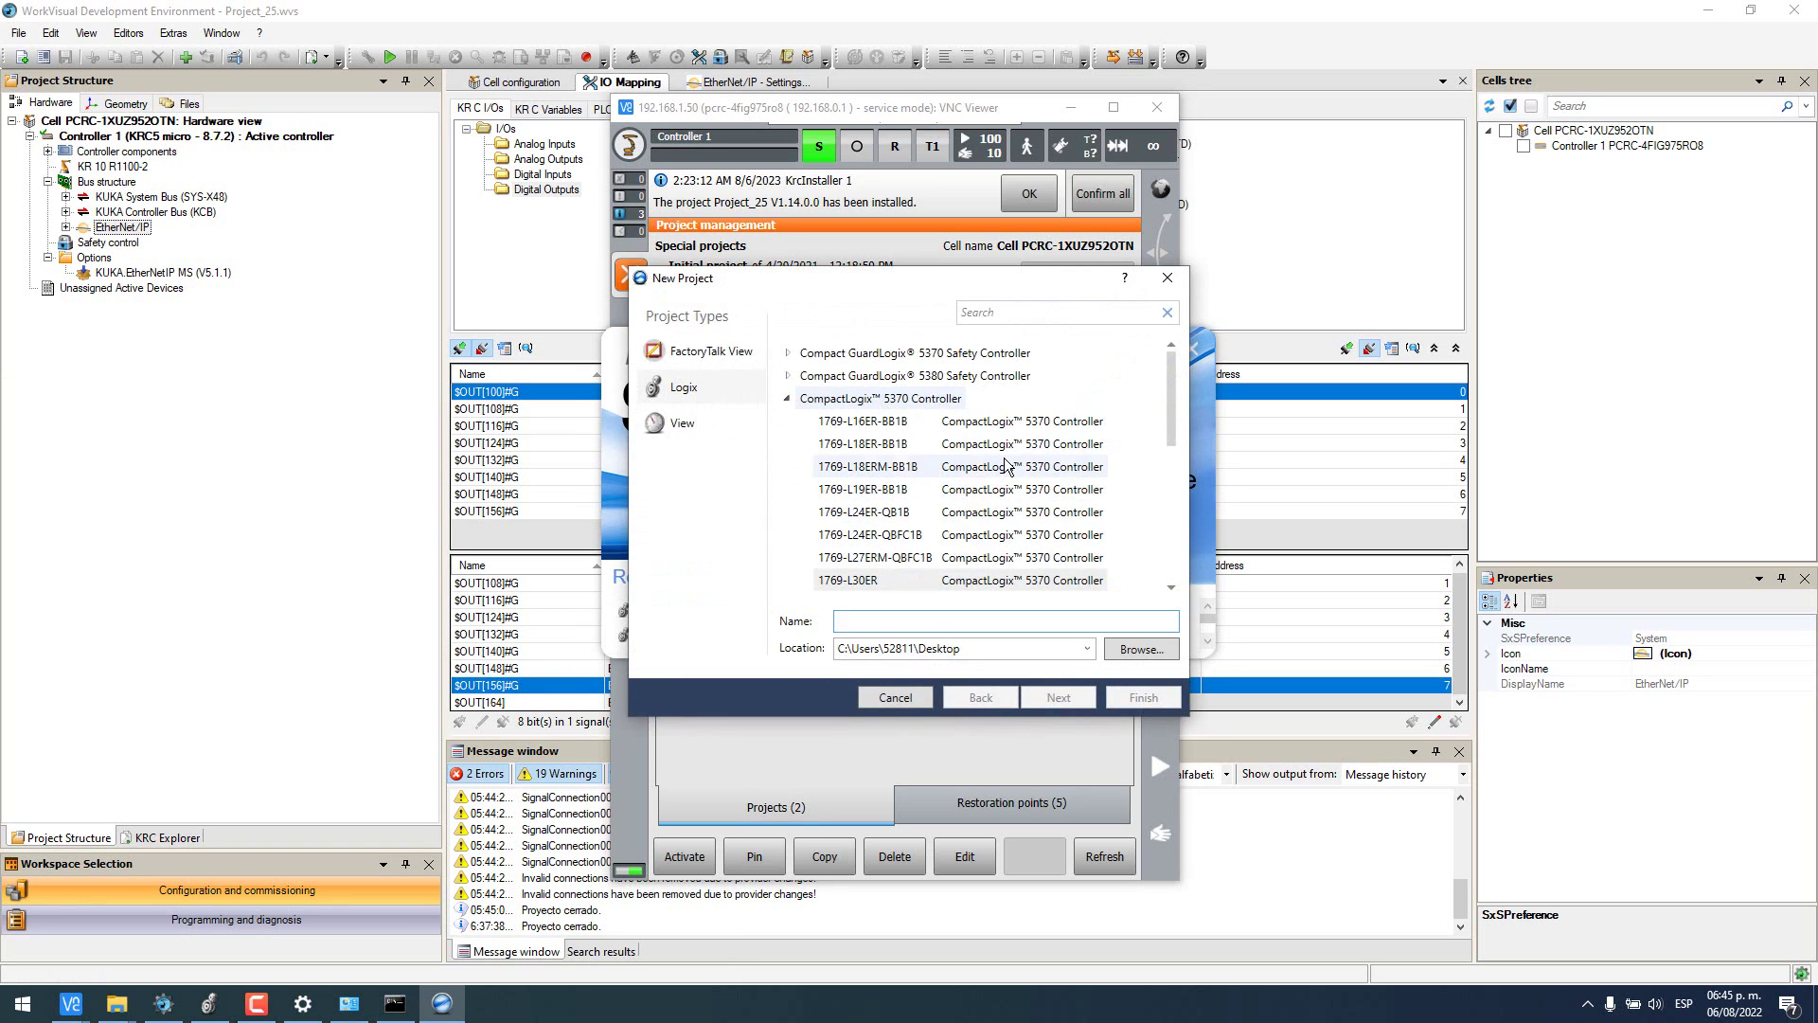
{"action": "left_click", "coordinate": [869, 581]}
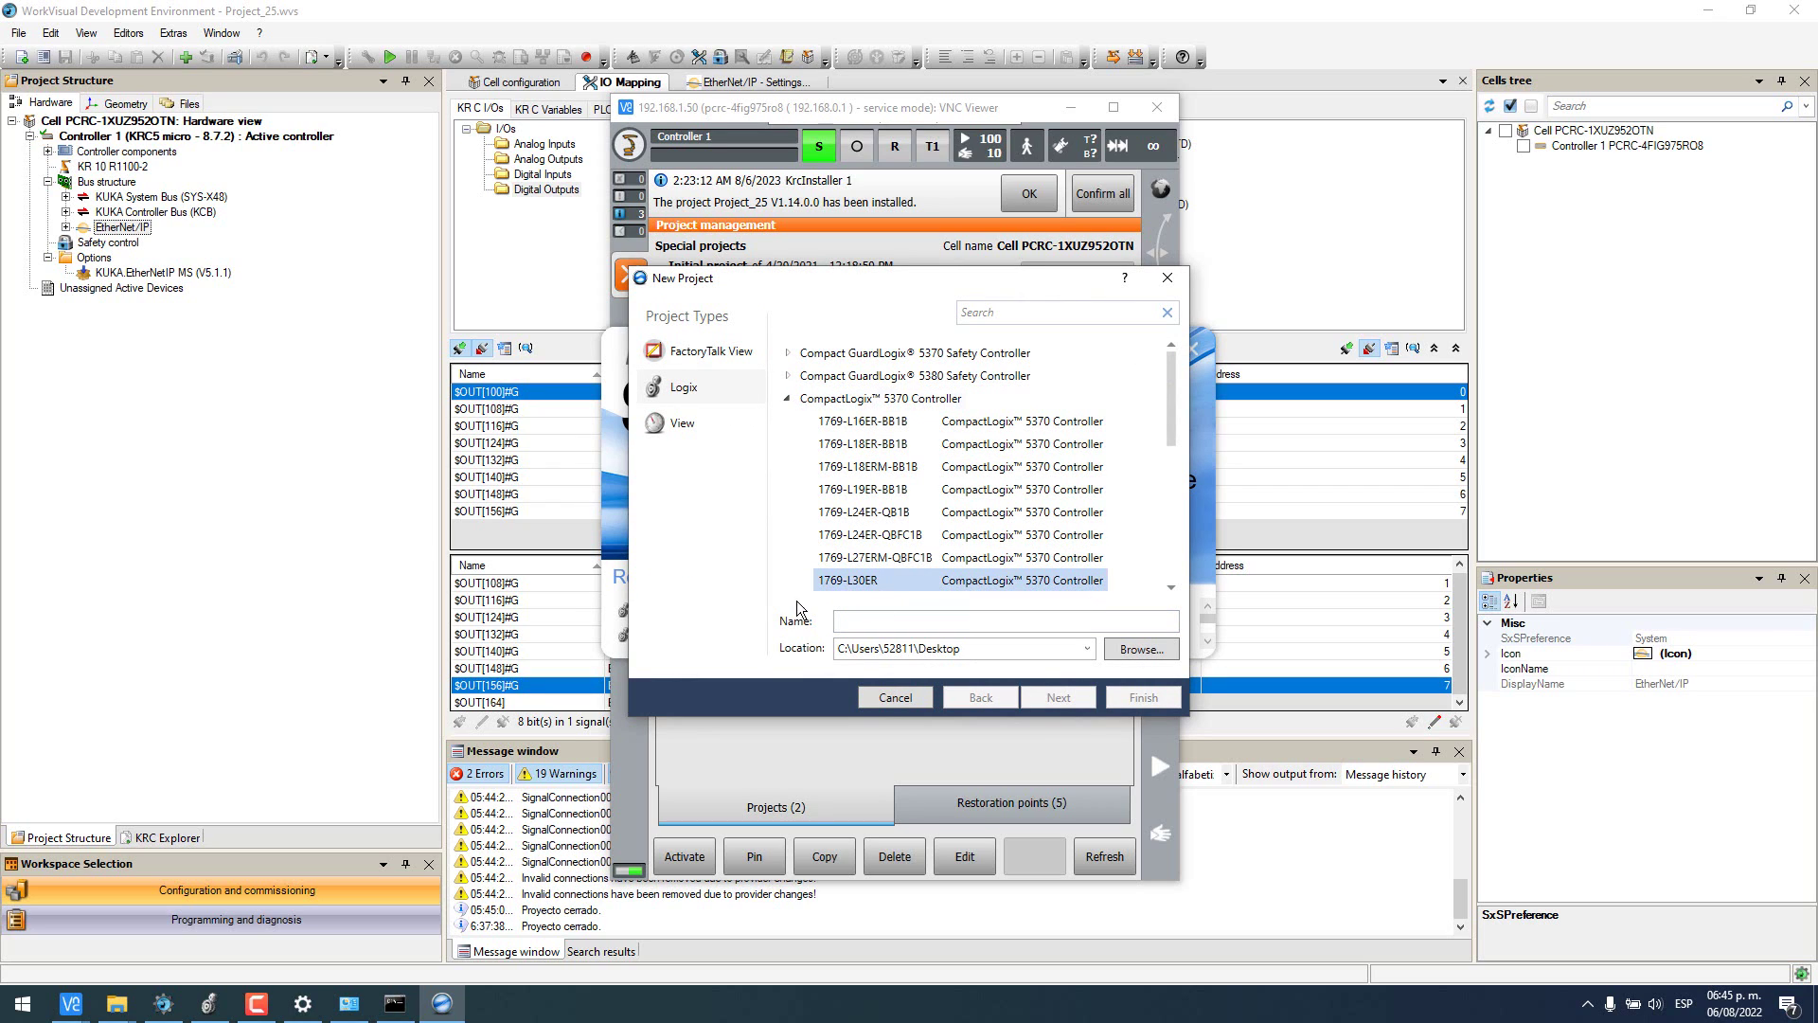
{"action": "left_click", "coordinate": [877, 629]}
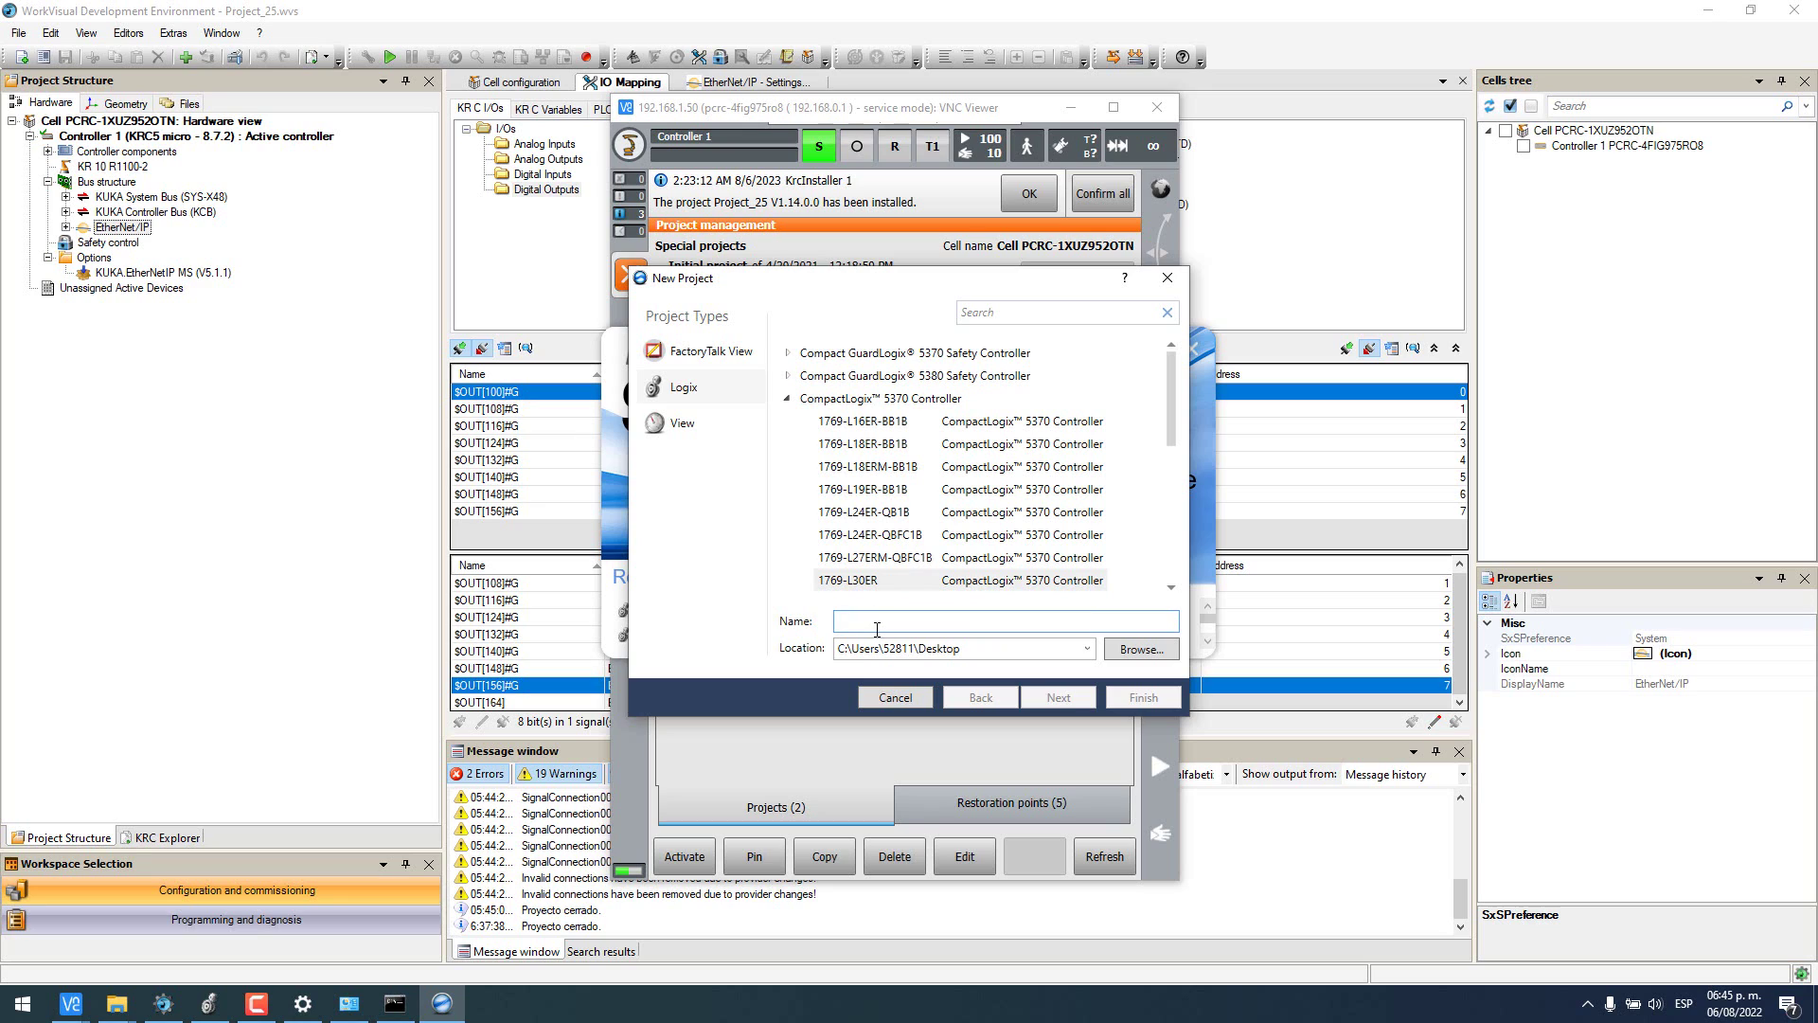
{"action": "type", "text": "KUKA_"}
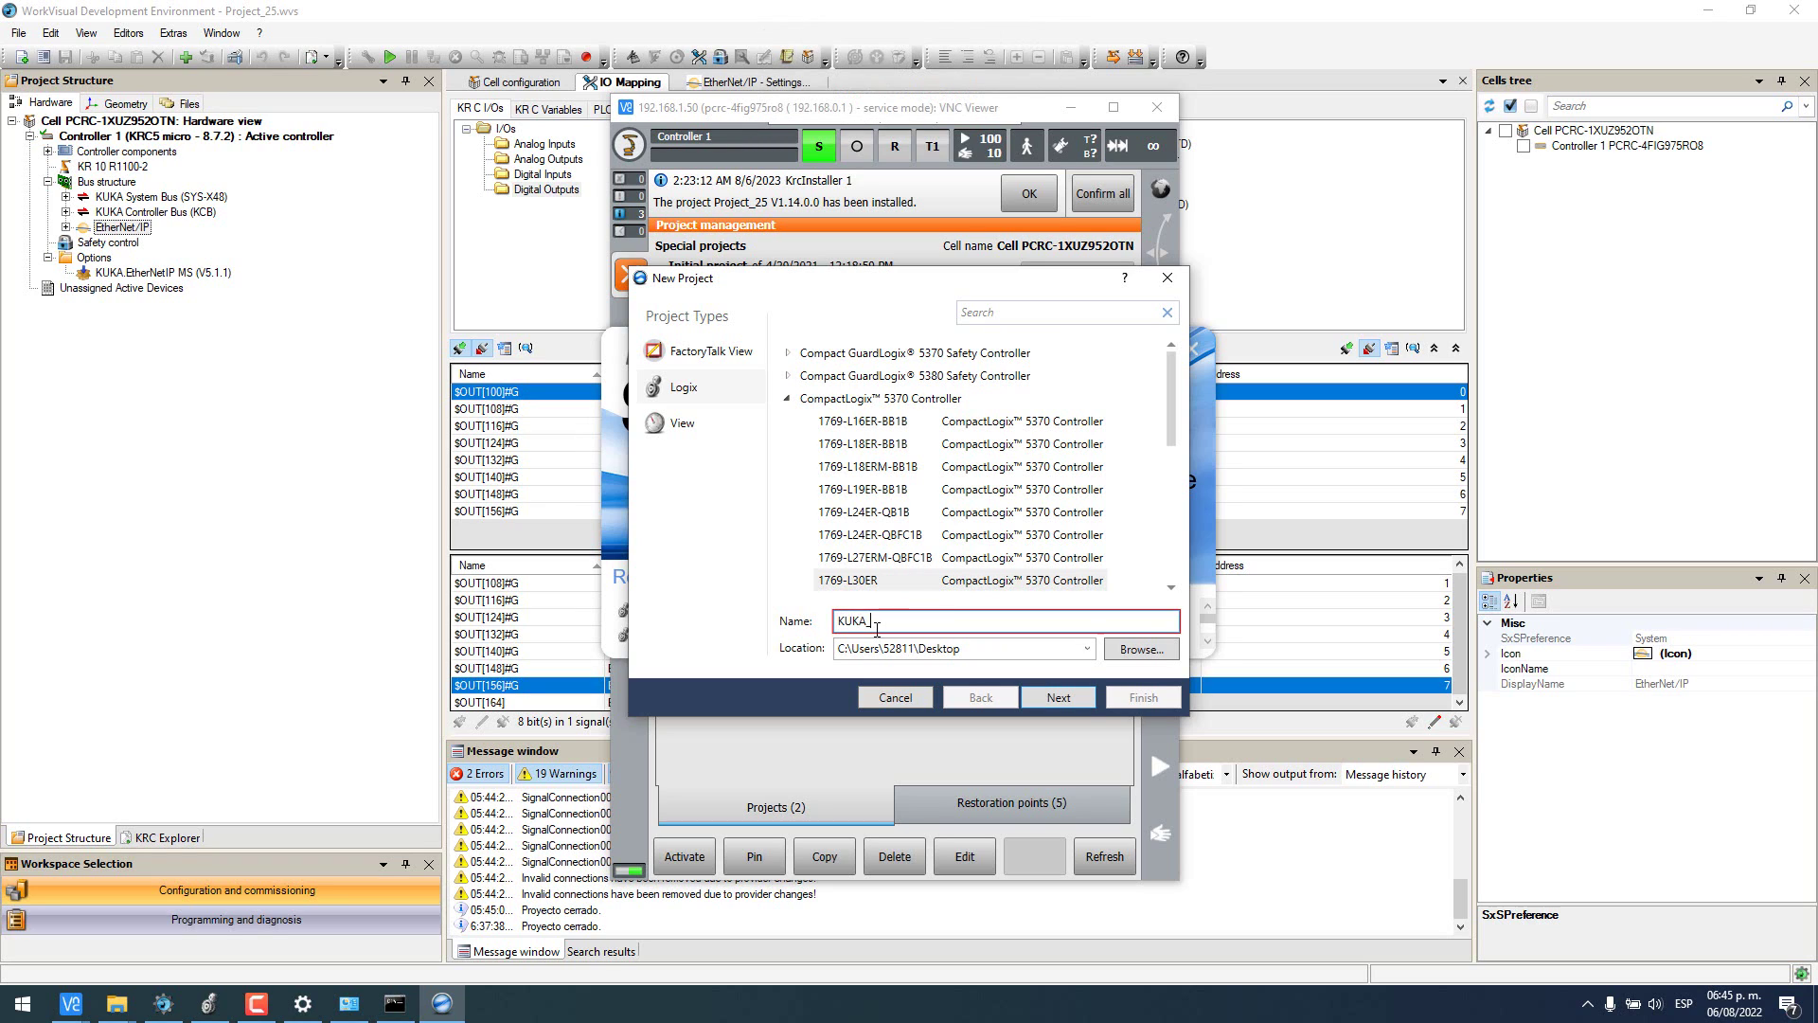
{"action": "type", "text": "Robot"}
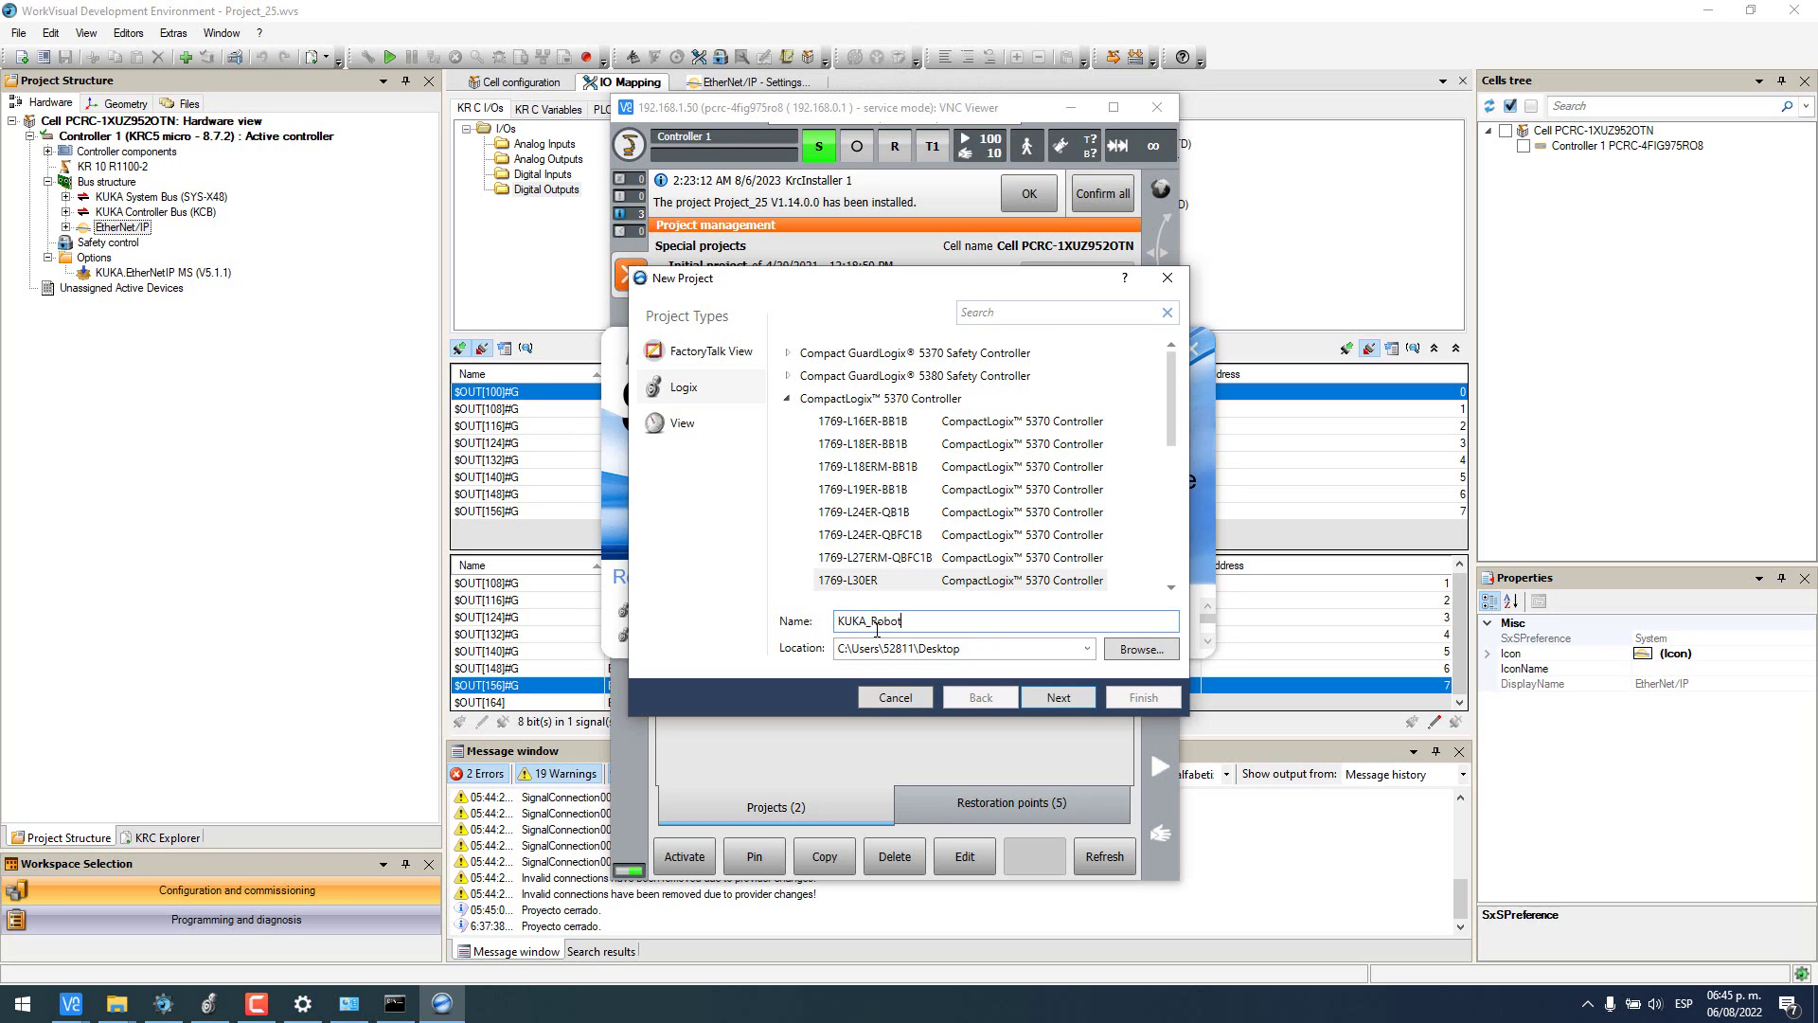
{"action": "left_click", "coordinate": [1059, 698]}
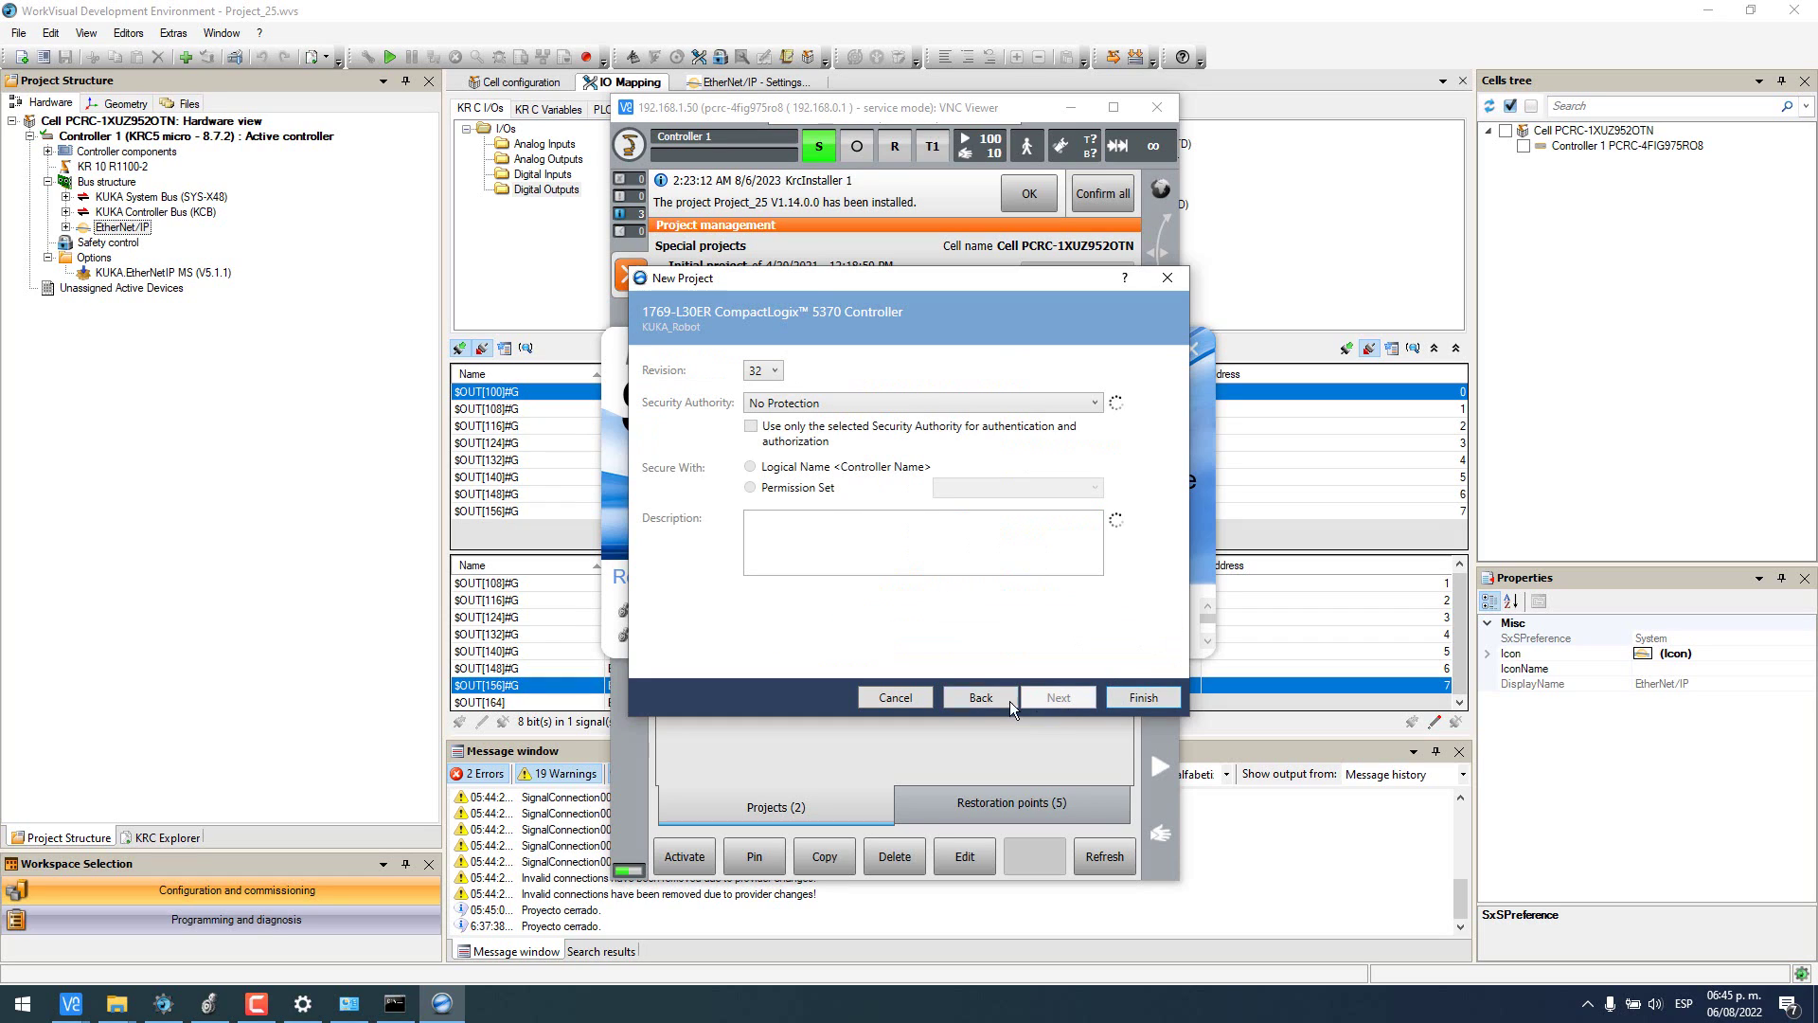
{"action": "left_click", "coordinate": [773, 370]}
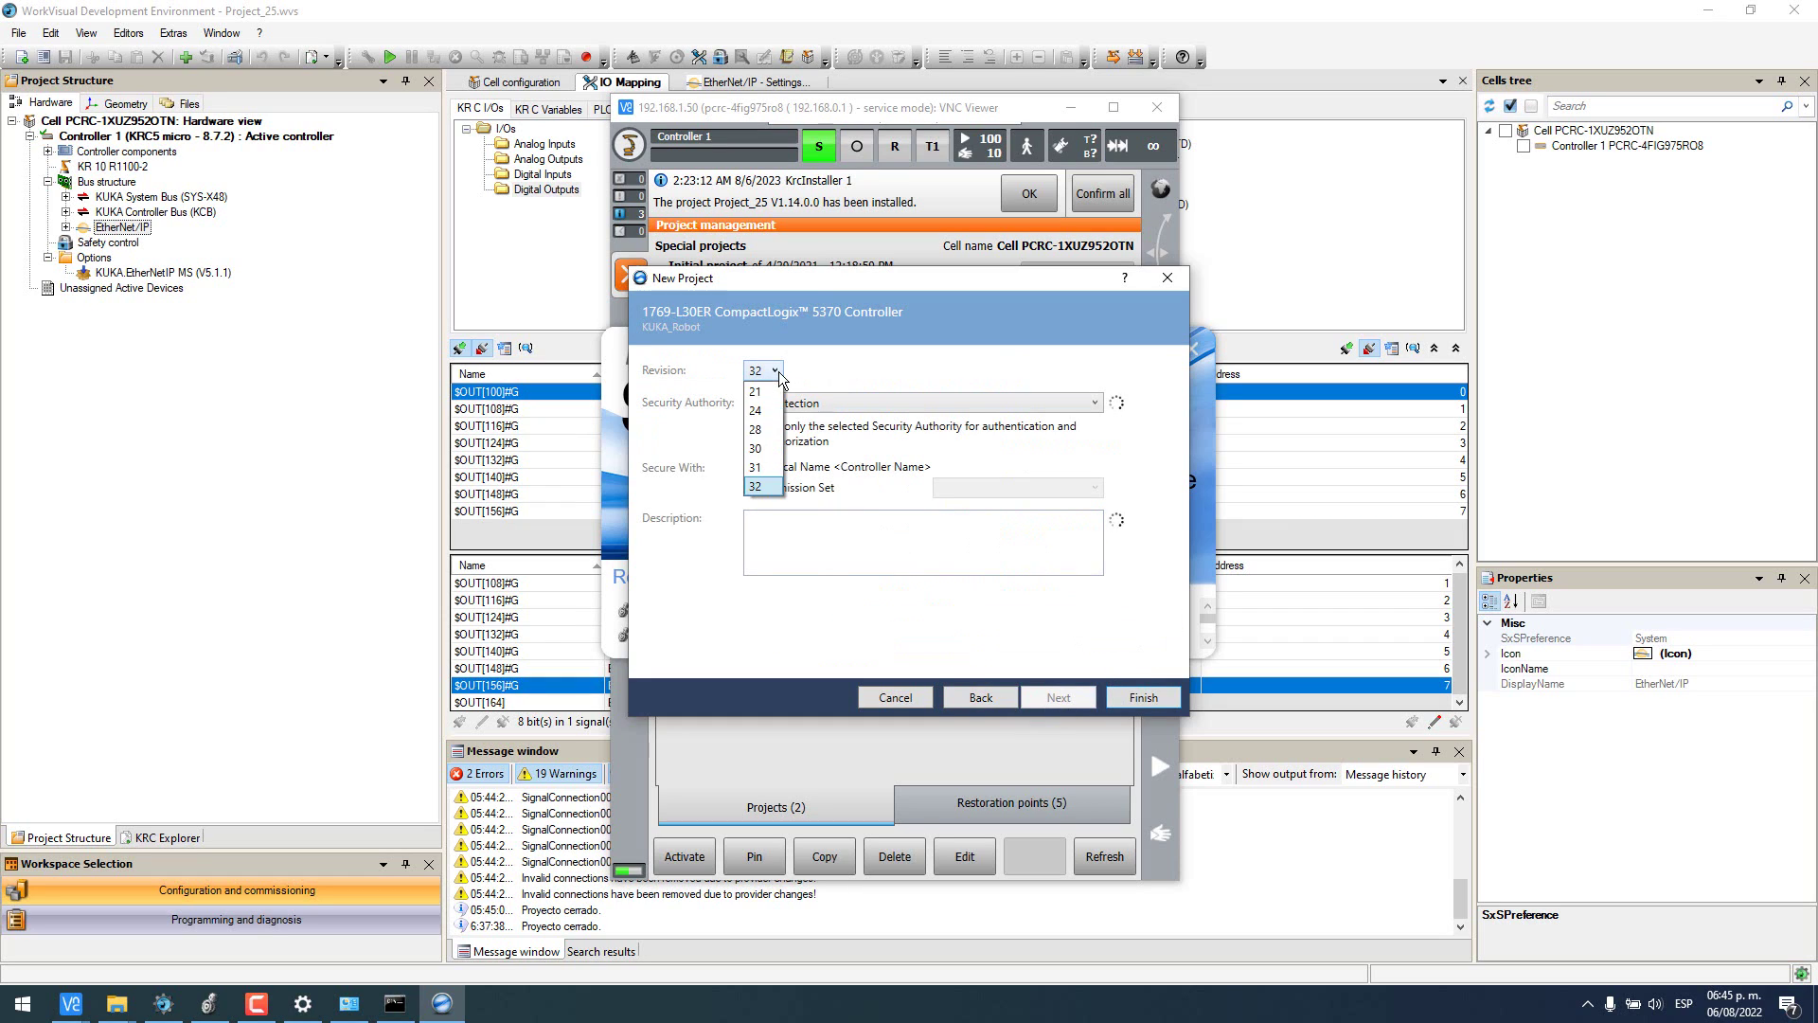
{"action": "left_click", "coordinate": [756, 449]}
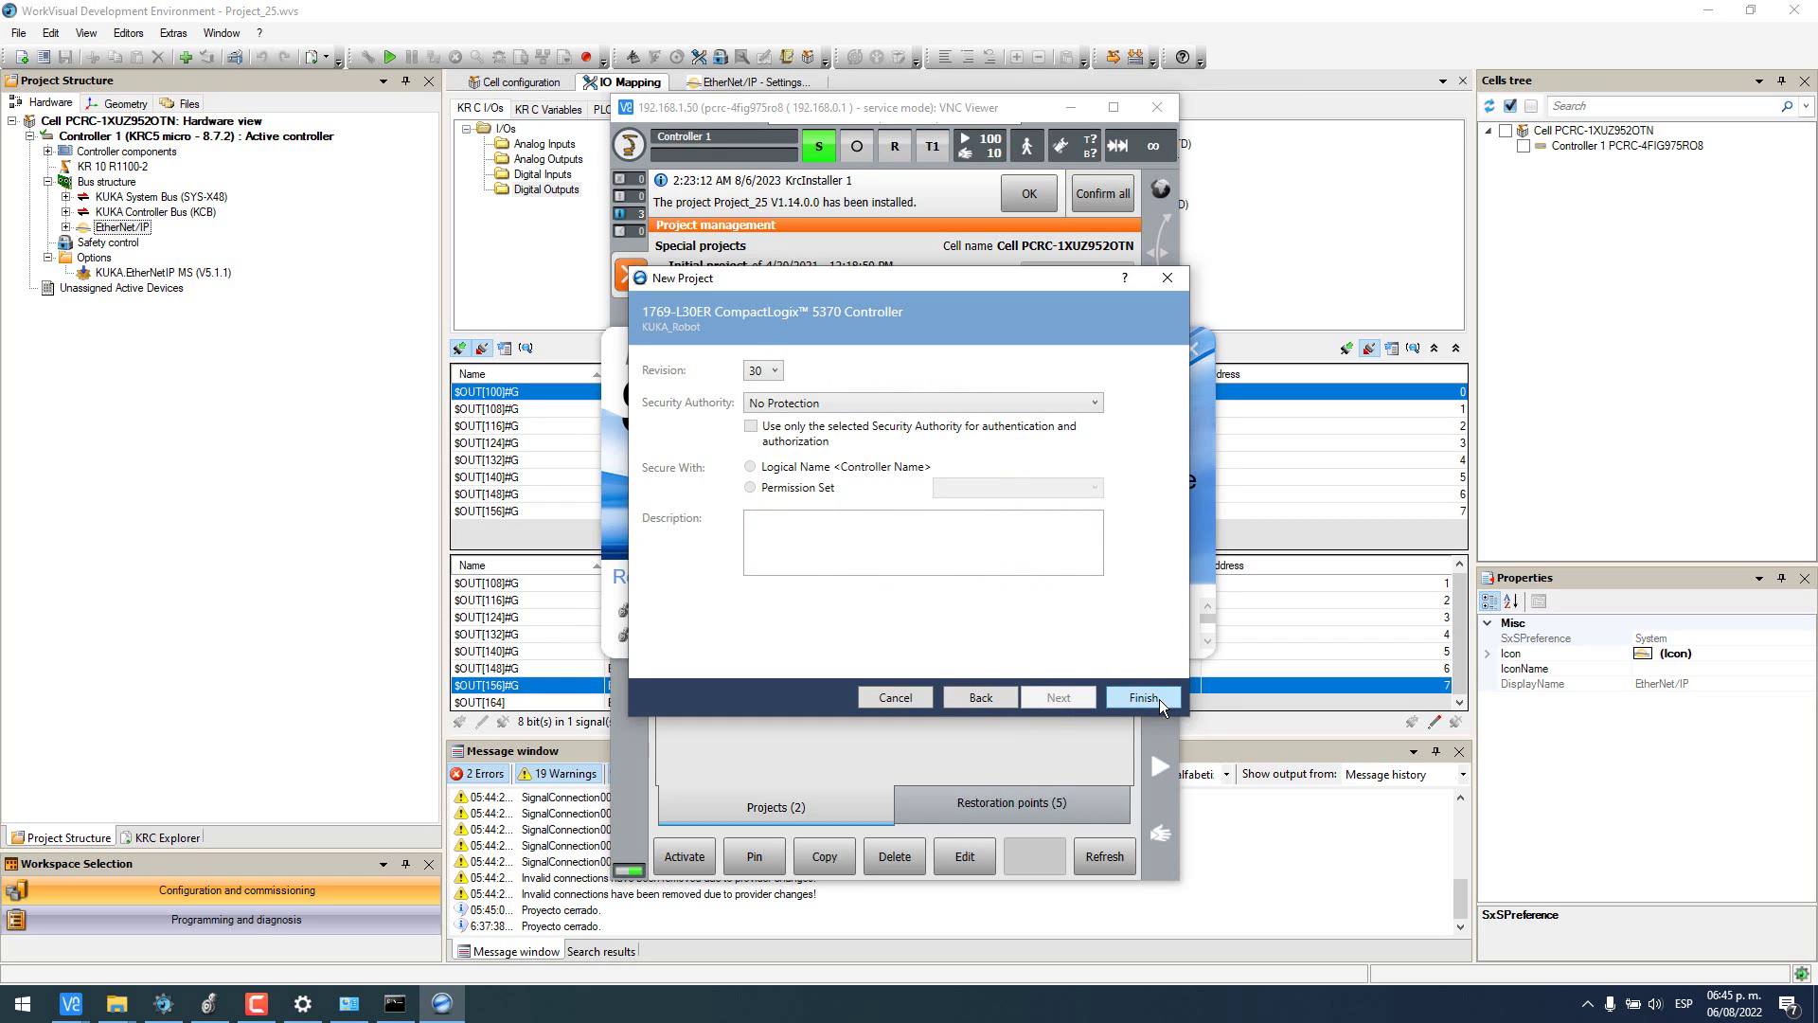
{"action": "left_click", "coordinate": [1142, 698]}
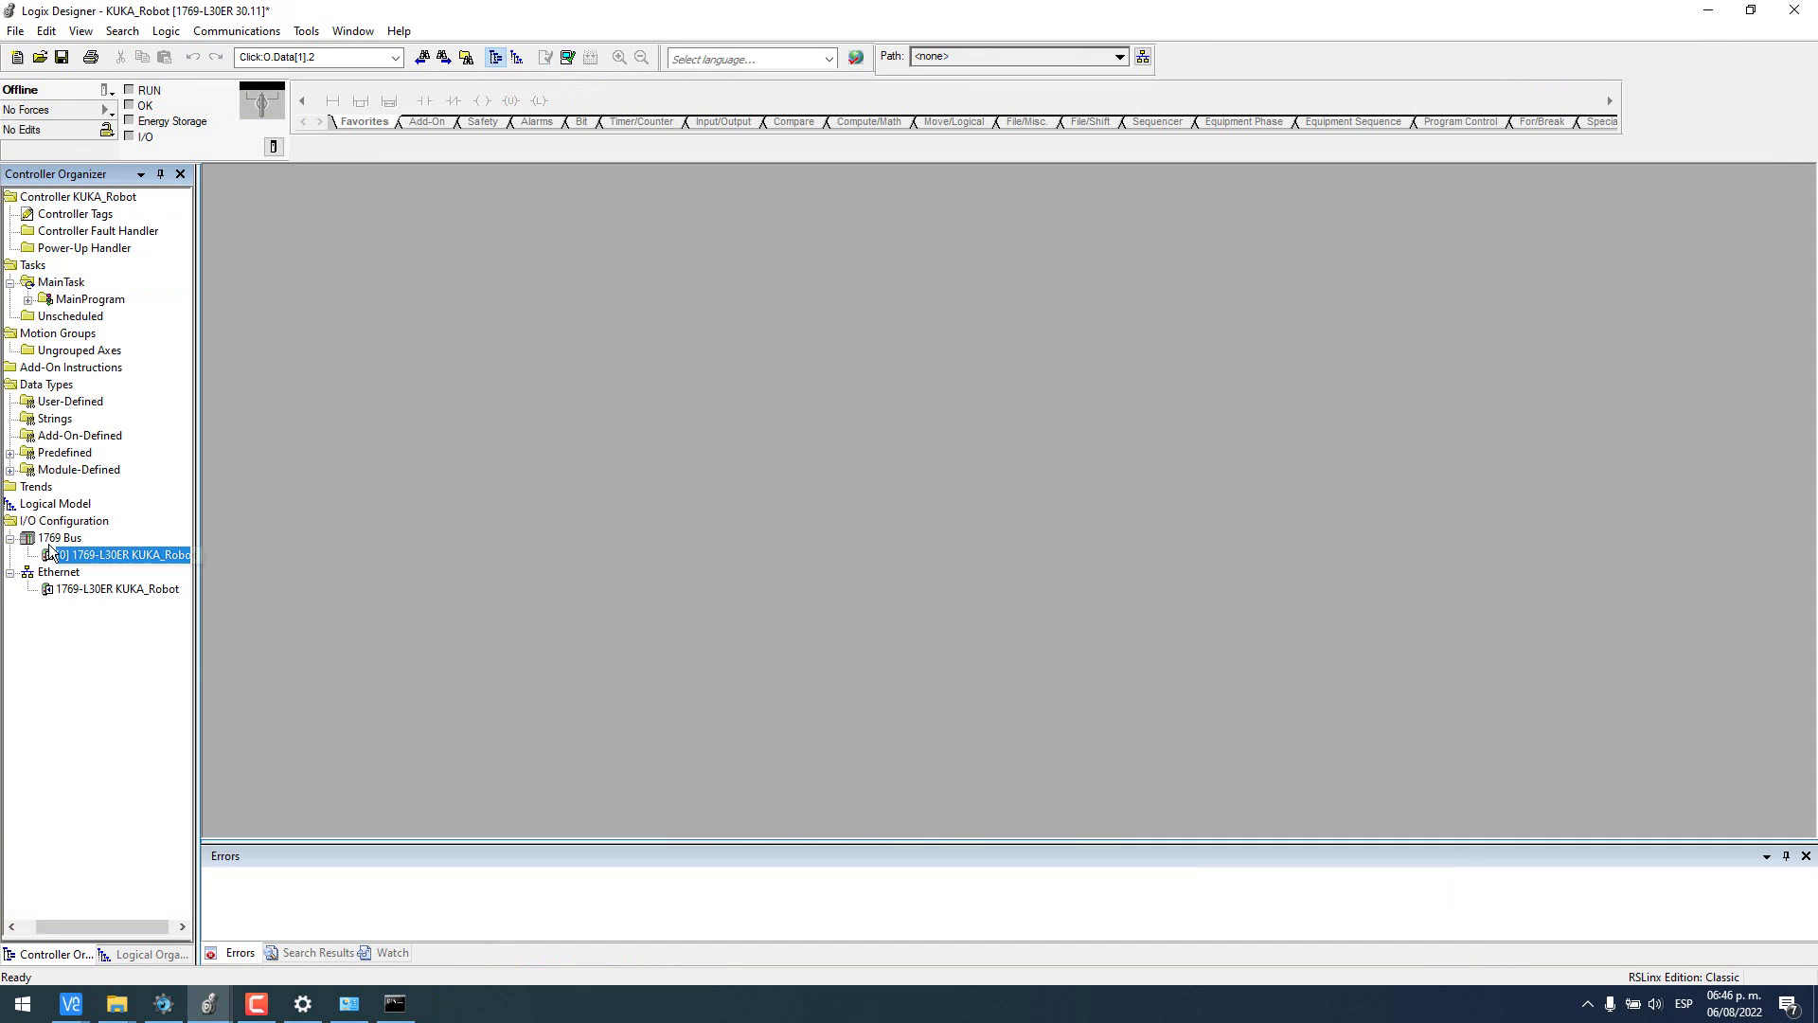
- Add a 1769-IQ32 input module named Inputs to the 1769 Bus
{"action": "right_click", "coordinate": [53, 538]}
{"action": "left_click", "coordinate": [104, 551]}
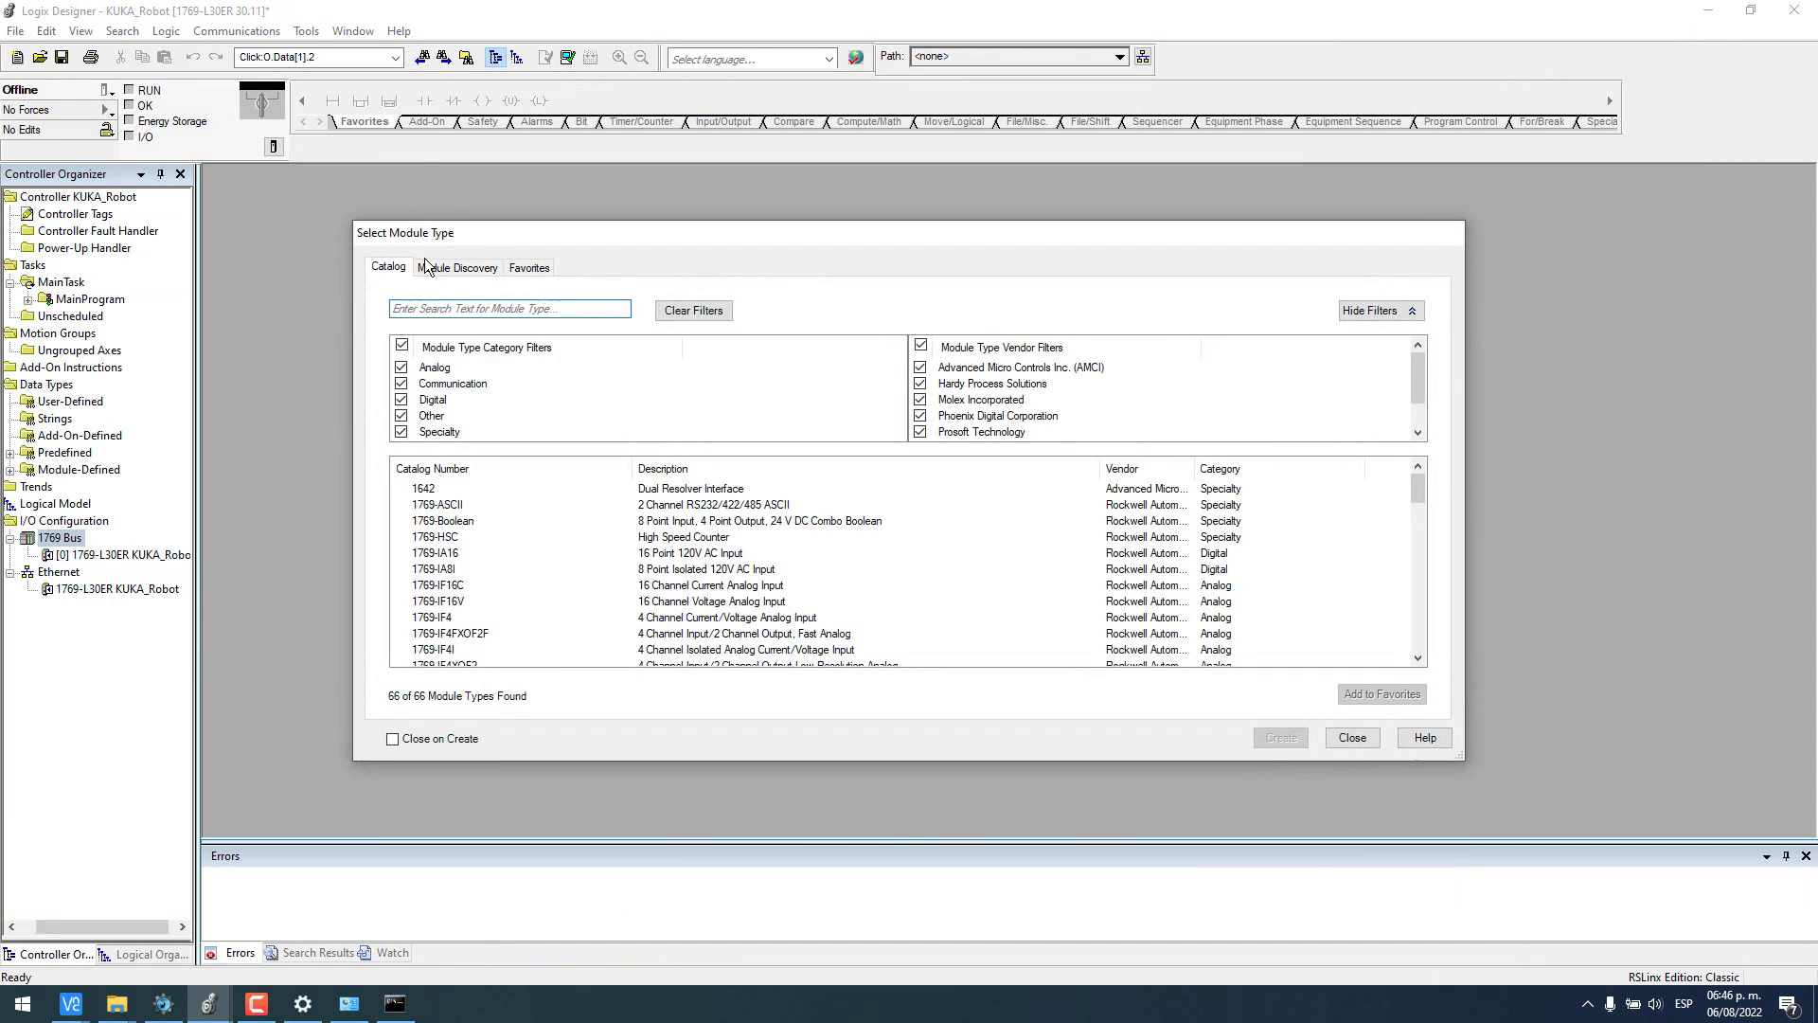
{"action": "left_click", "coordinate": [442, 311]}
{"action": "type", "text": "iq"}
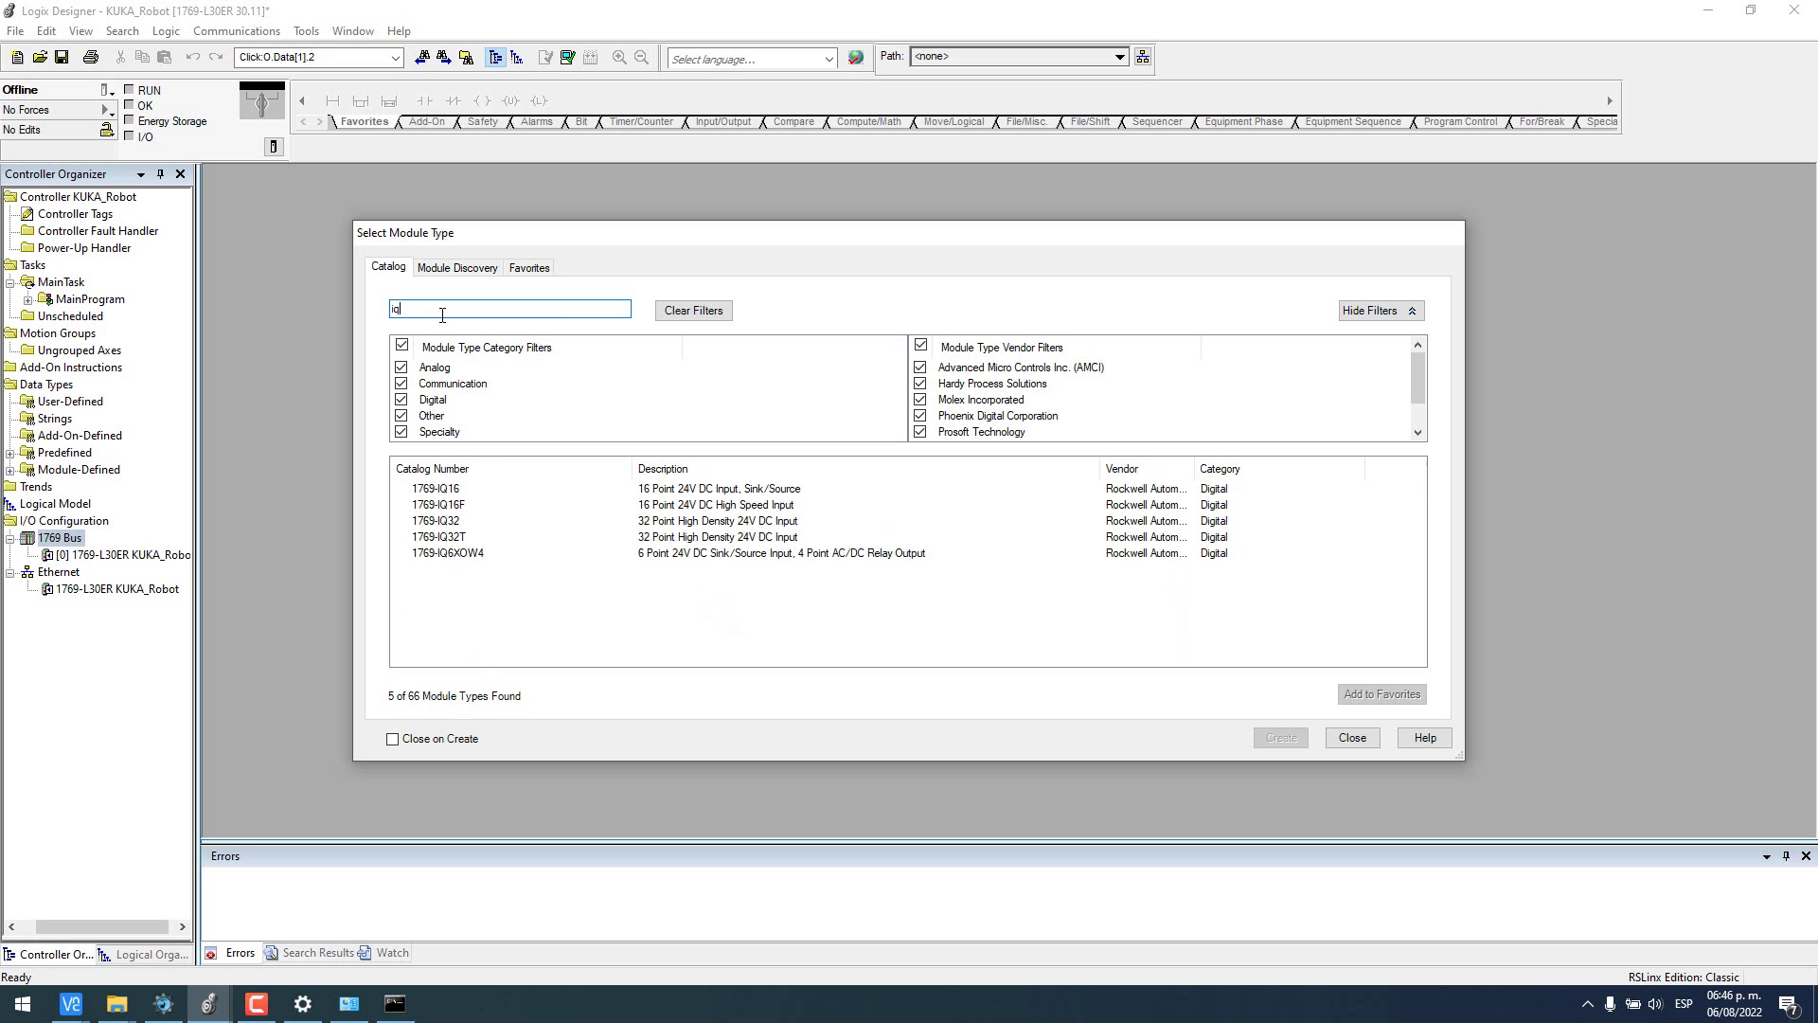
{"action": "type", "text": "32"}
{"action": "double_click", "coordinate": [441, 487]}
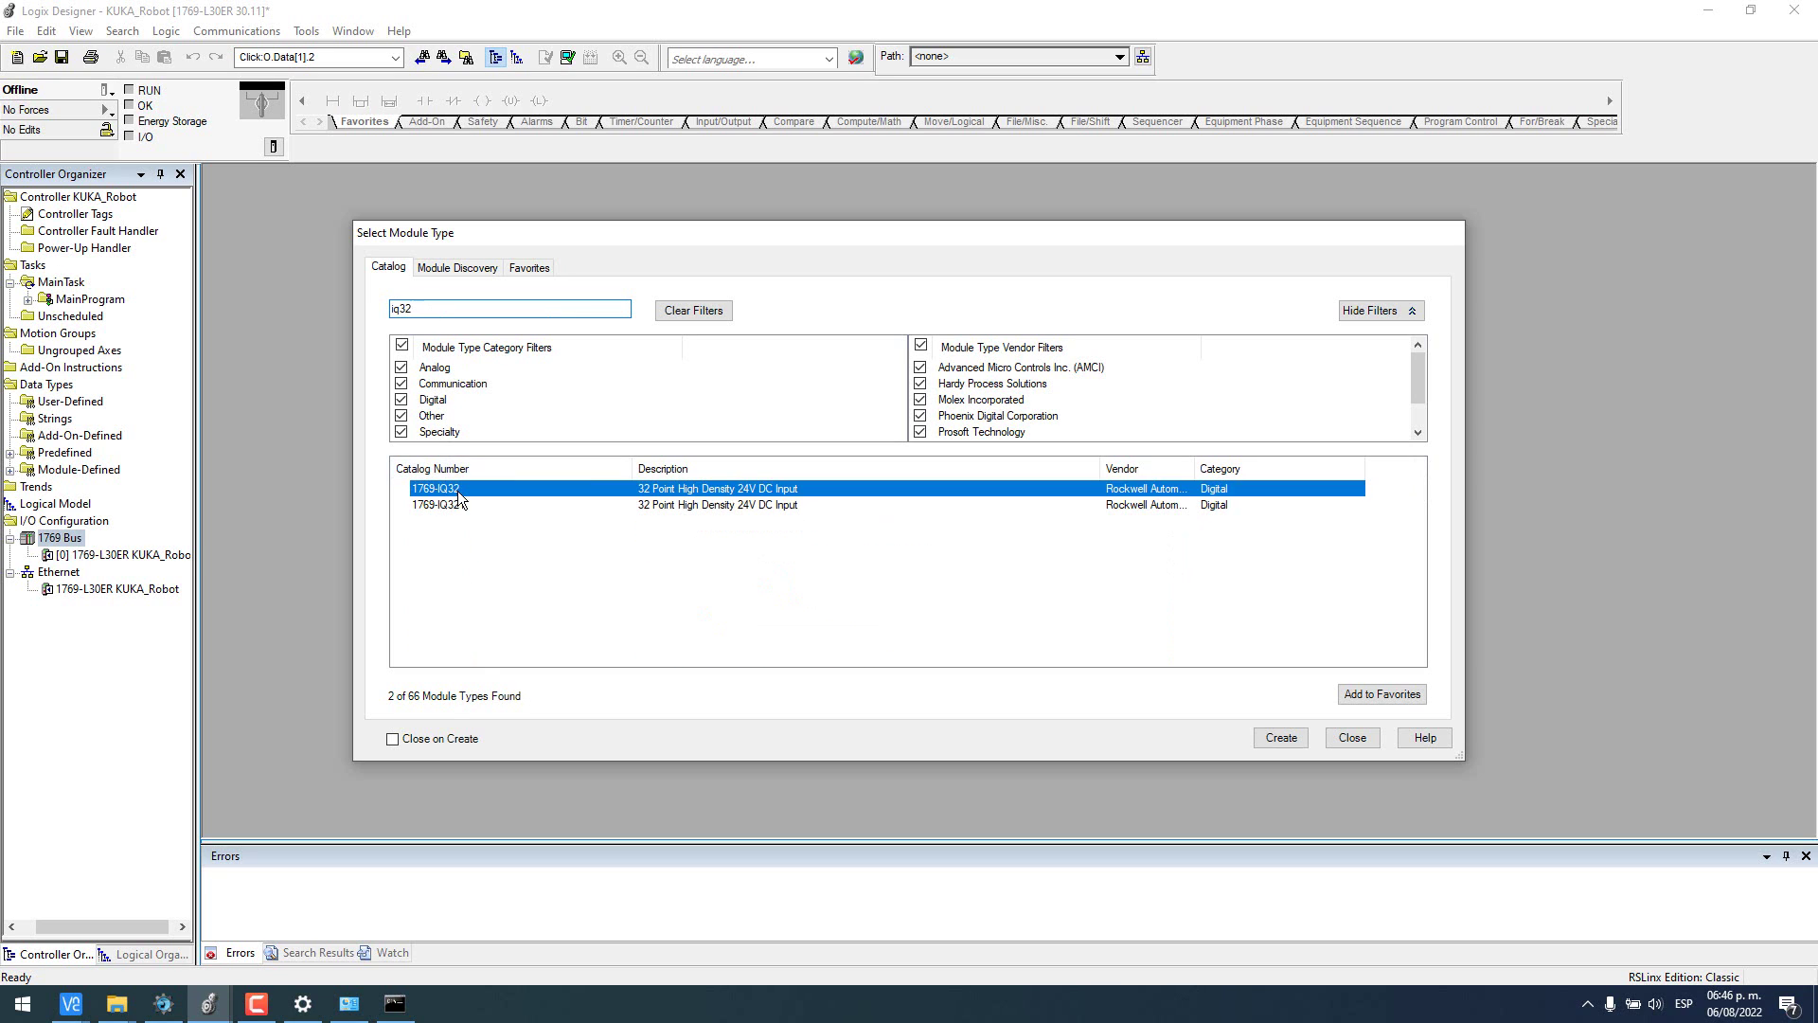
{"action": "key", "text": "Caps_Lock"}
{"action": "type", "text": "Inp"}
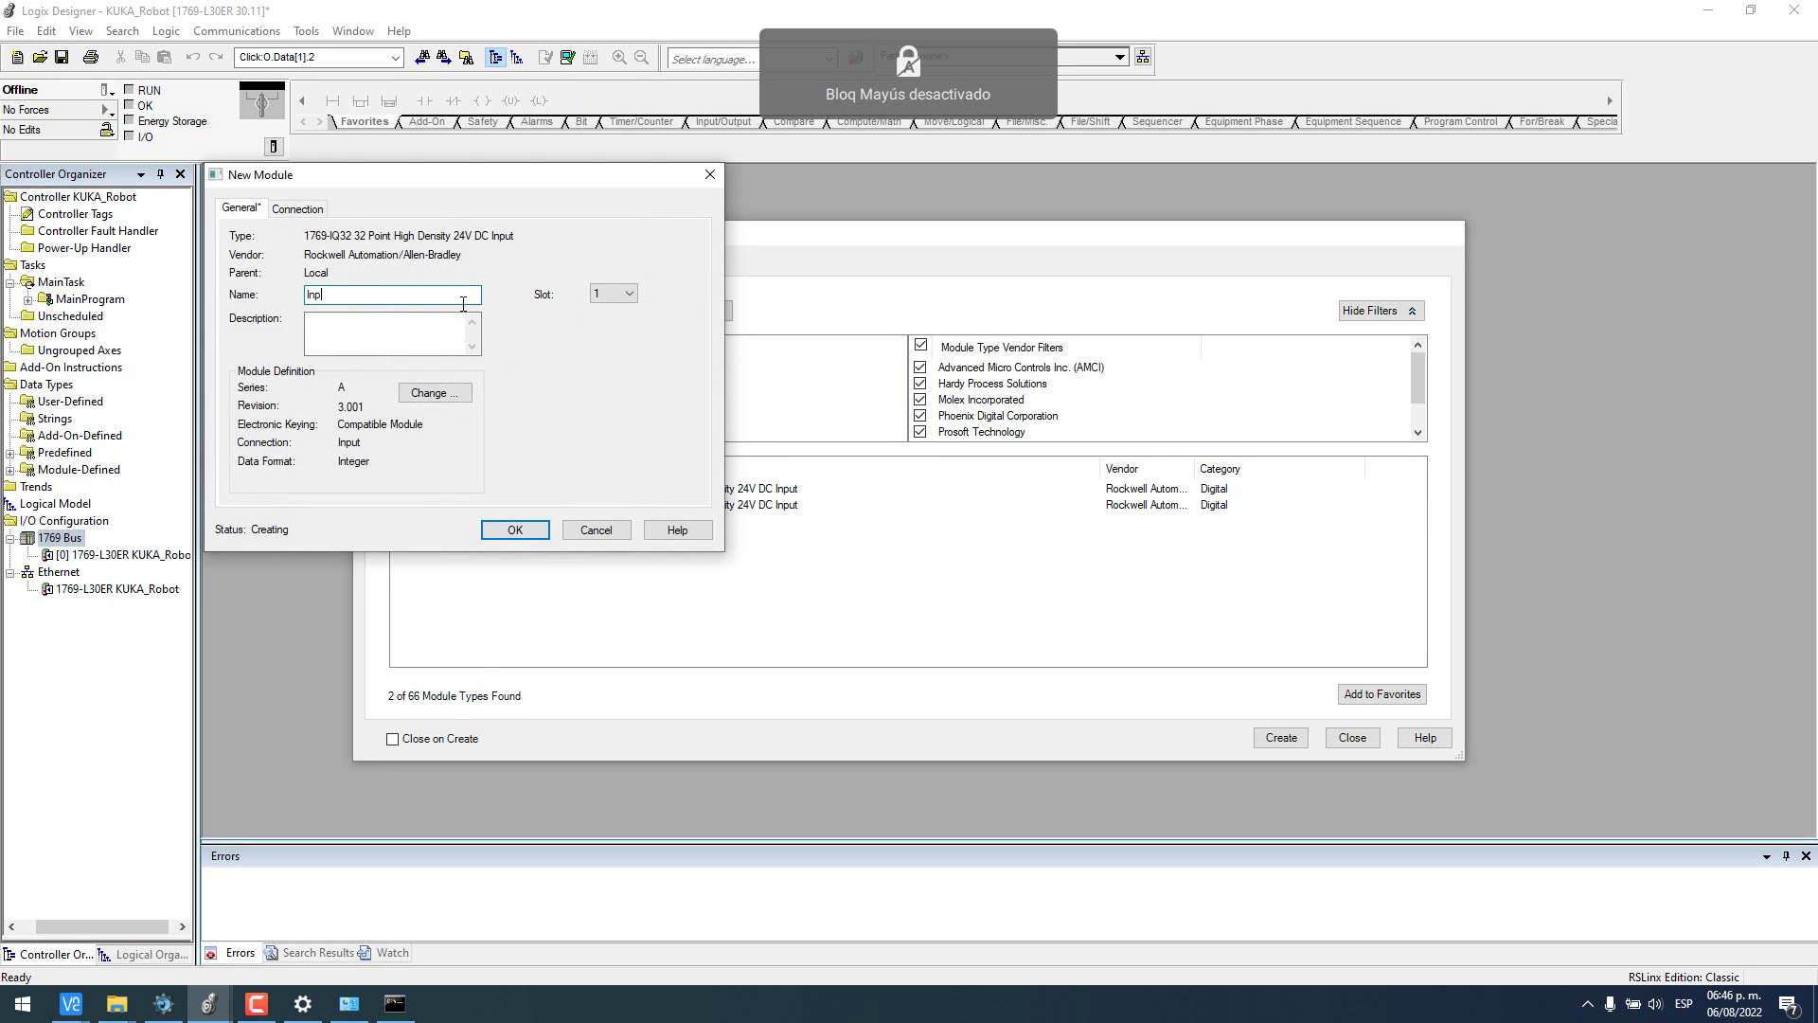
{"action": "type", "text": "uts"}
{"action": "key", "text": "Return"}
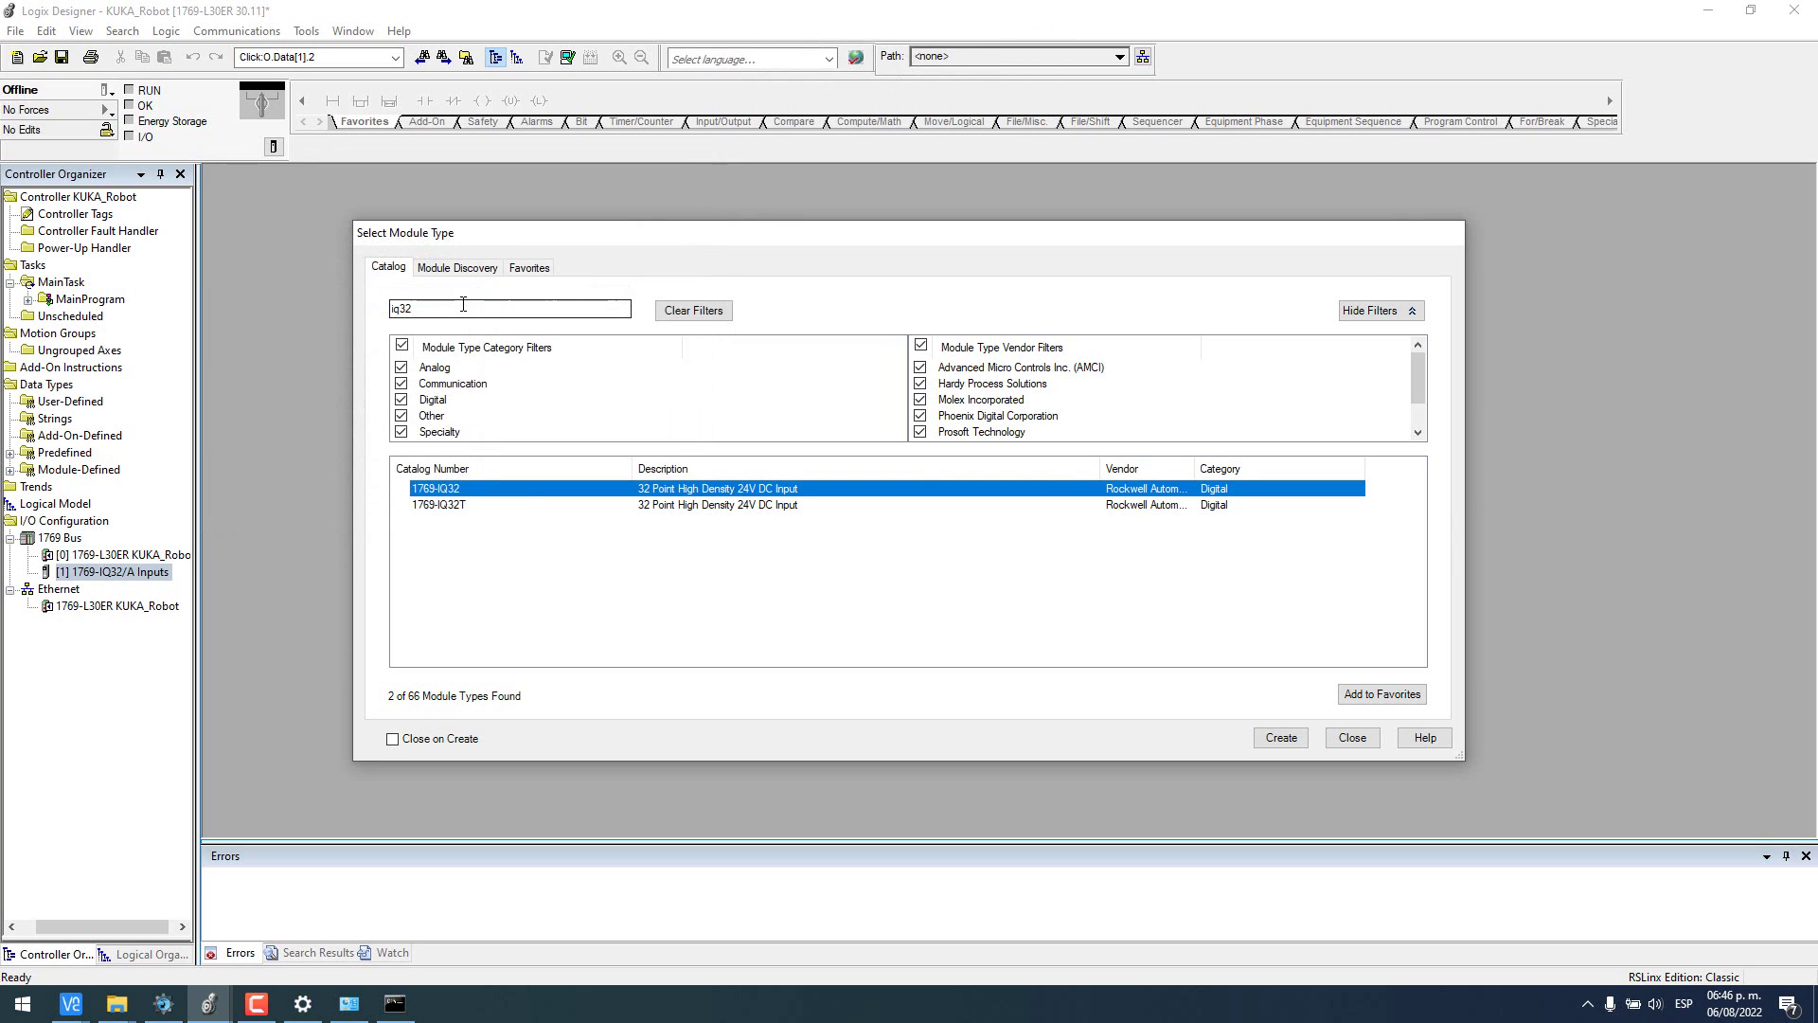
- Add a 1769-OB32 output module named Outputs in slot 2
{"action": "double_click", "coordinate": [463, 308]}
{"action": "type", "text": "ob3"}
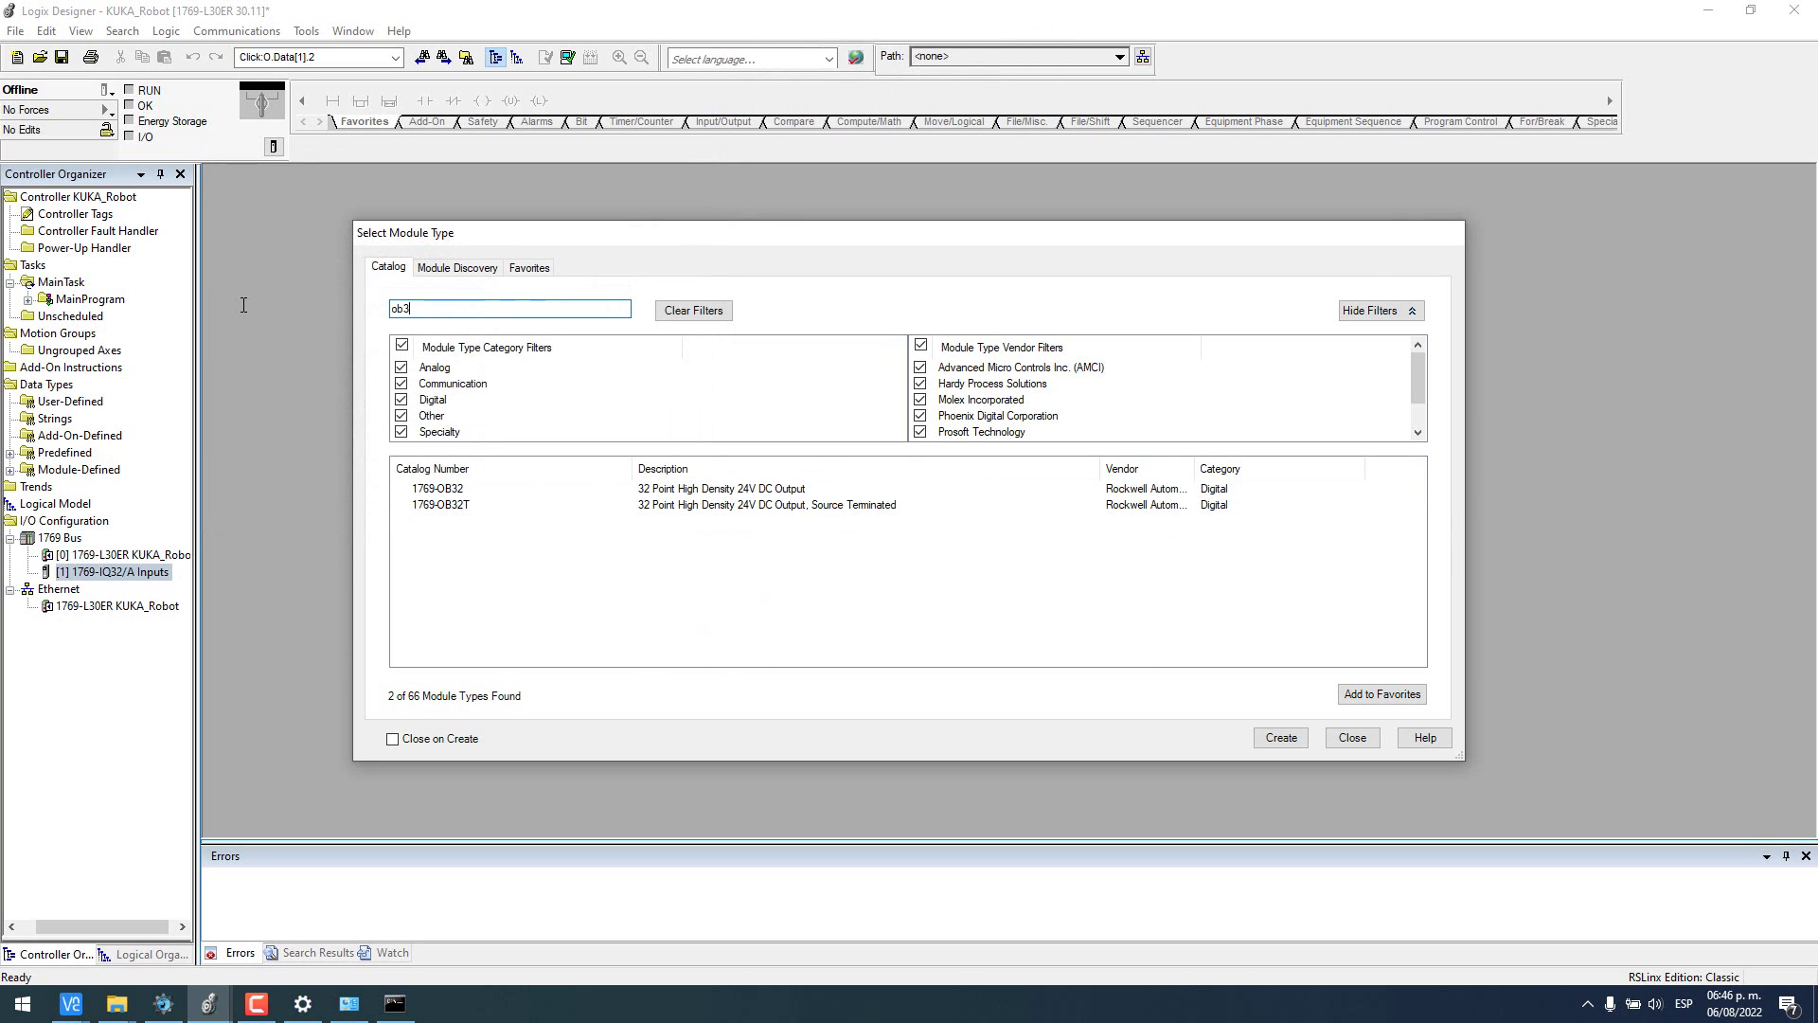
{"action": "double_click", "coordinate": [461, 490]}
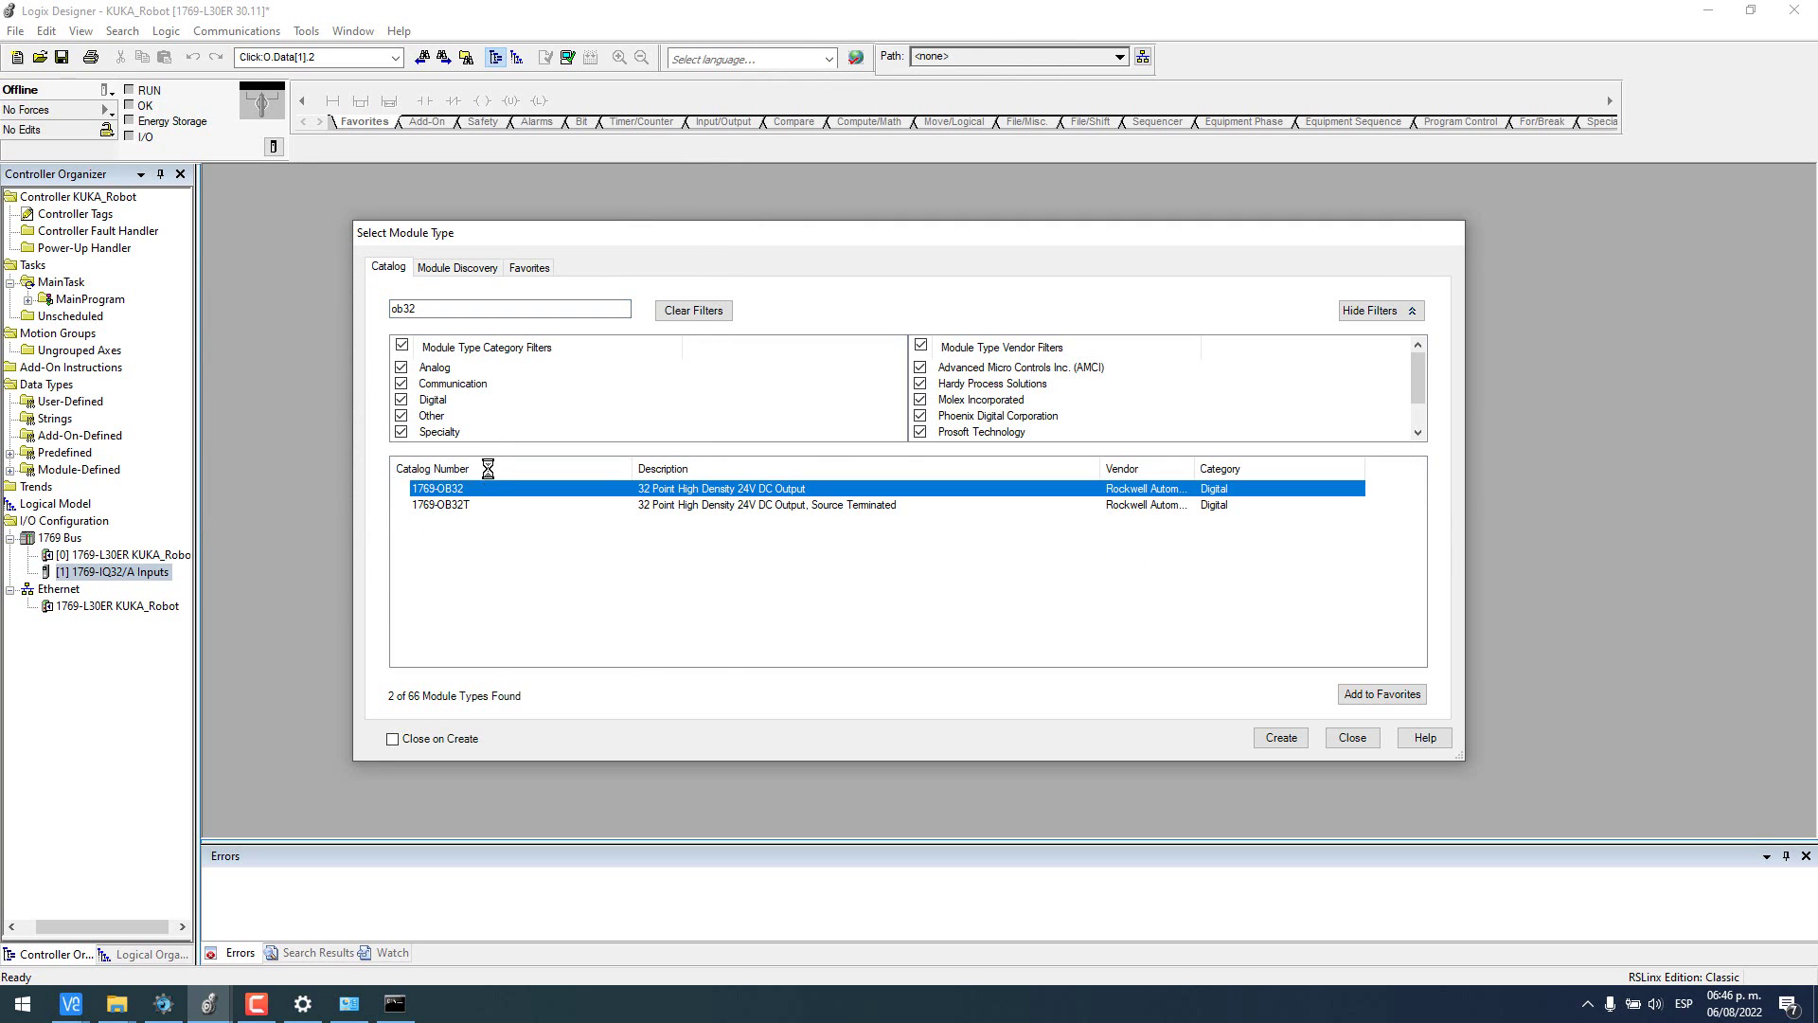
{"action": "type", "text": "Outputs"}
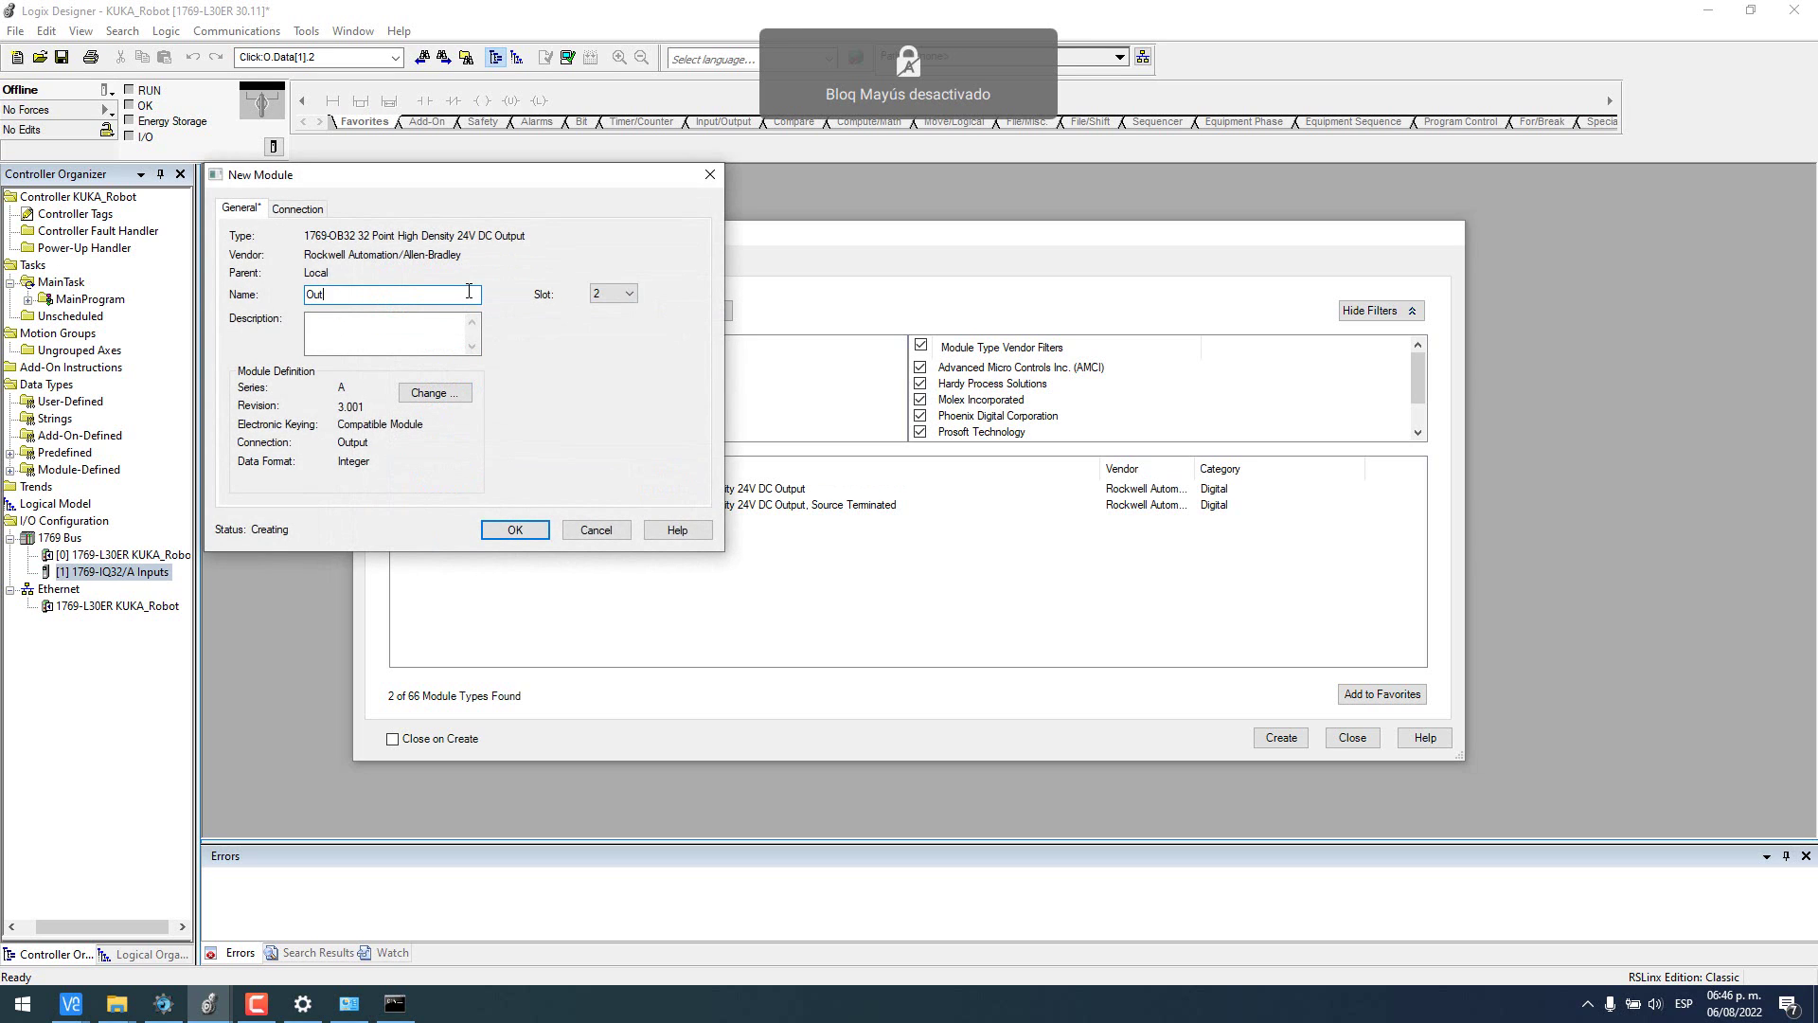
{"action": "left_click", "coordinate": [514, 530]}
{"action": "left_click", "coordinate": [1350, 741]}
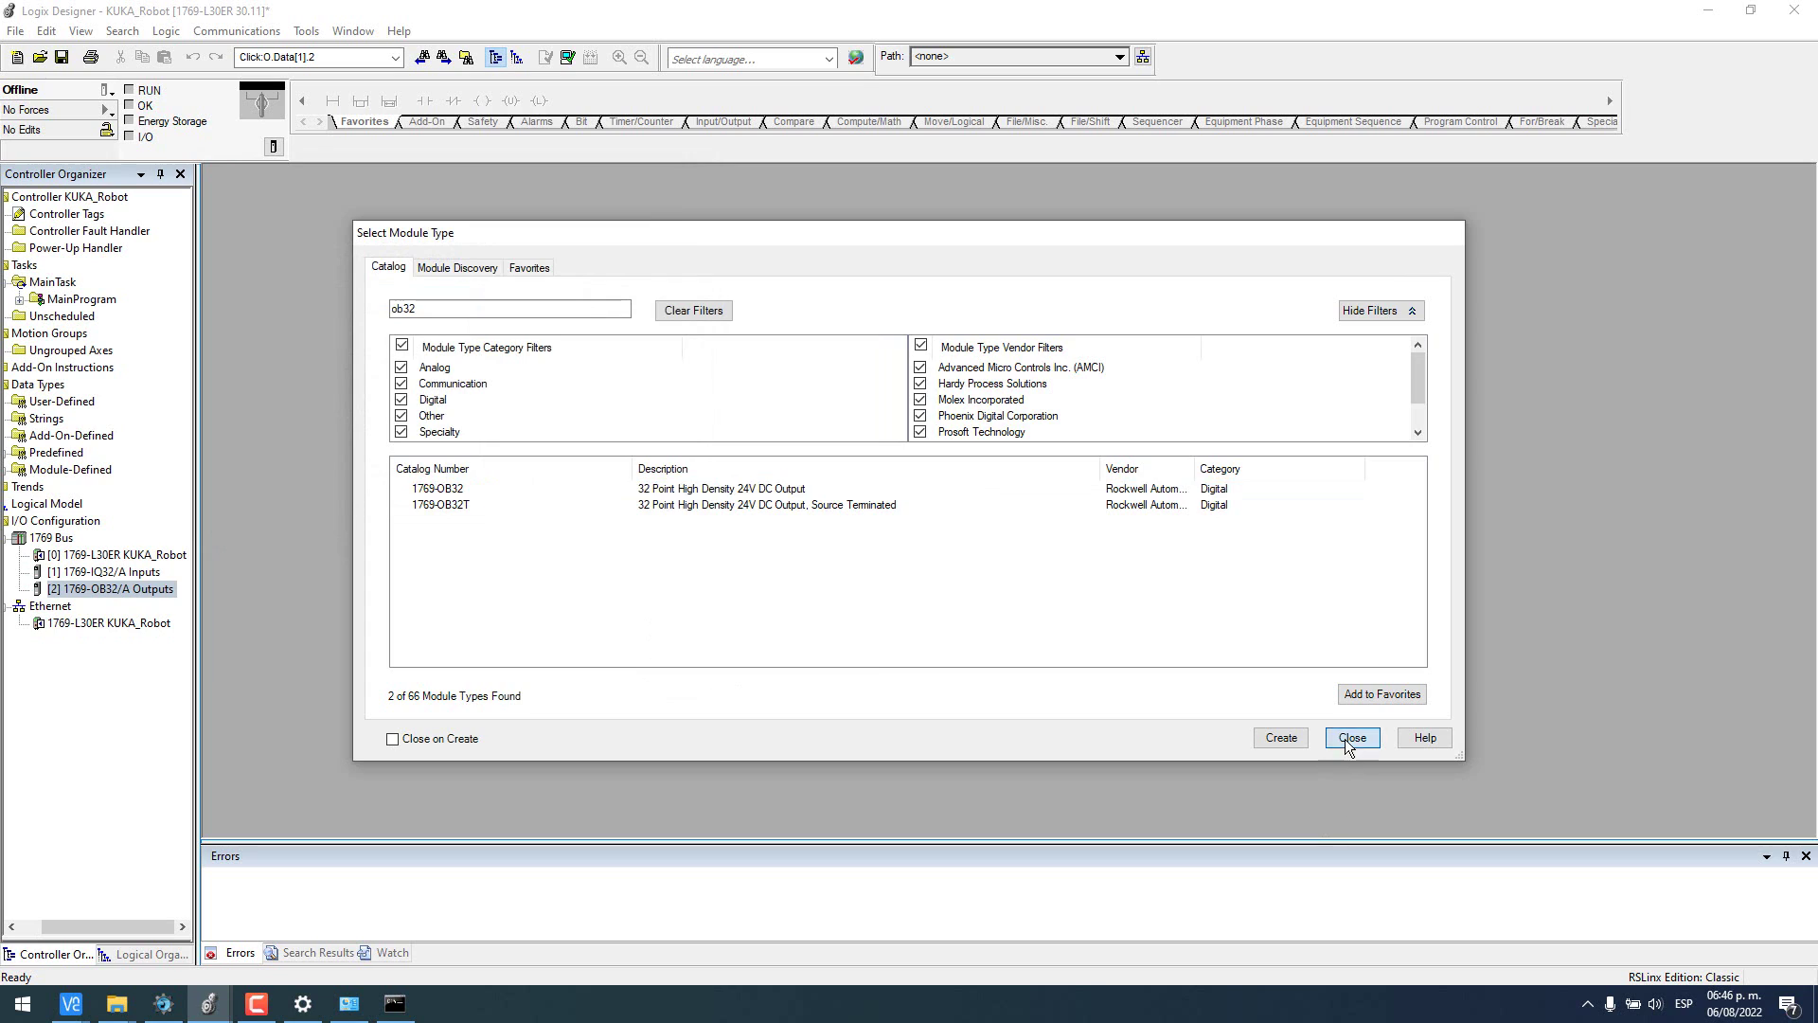
{"action": "right_click", "coordinate": [39, 611]}
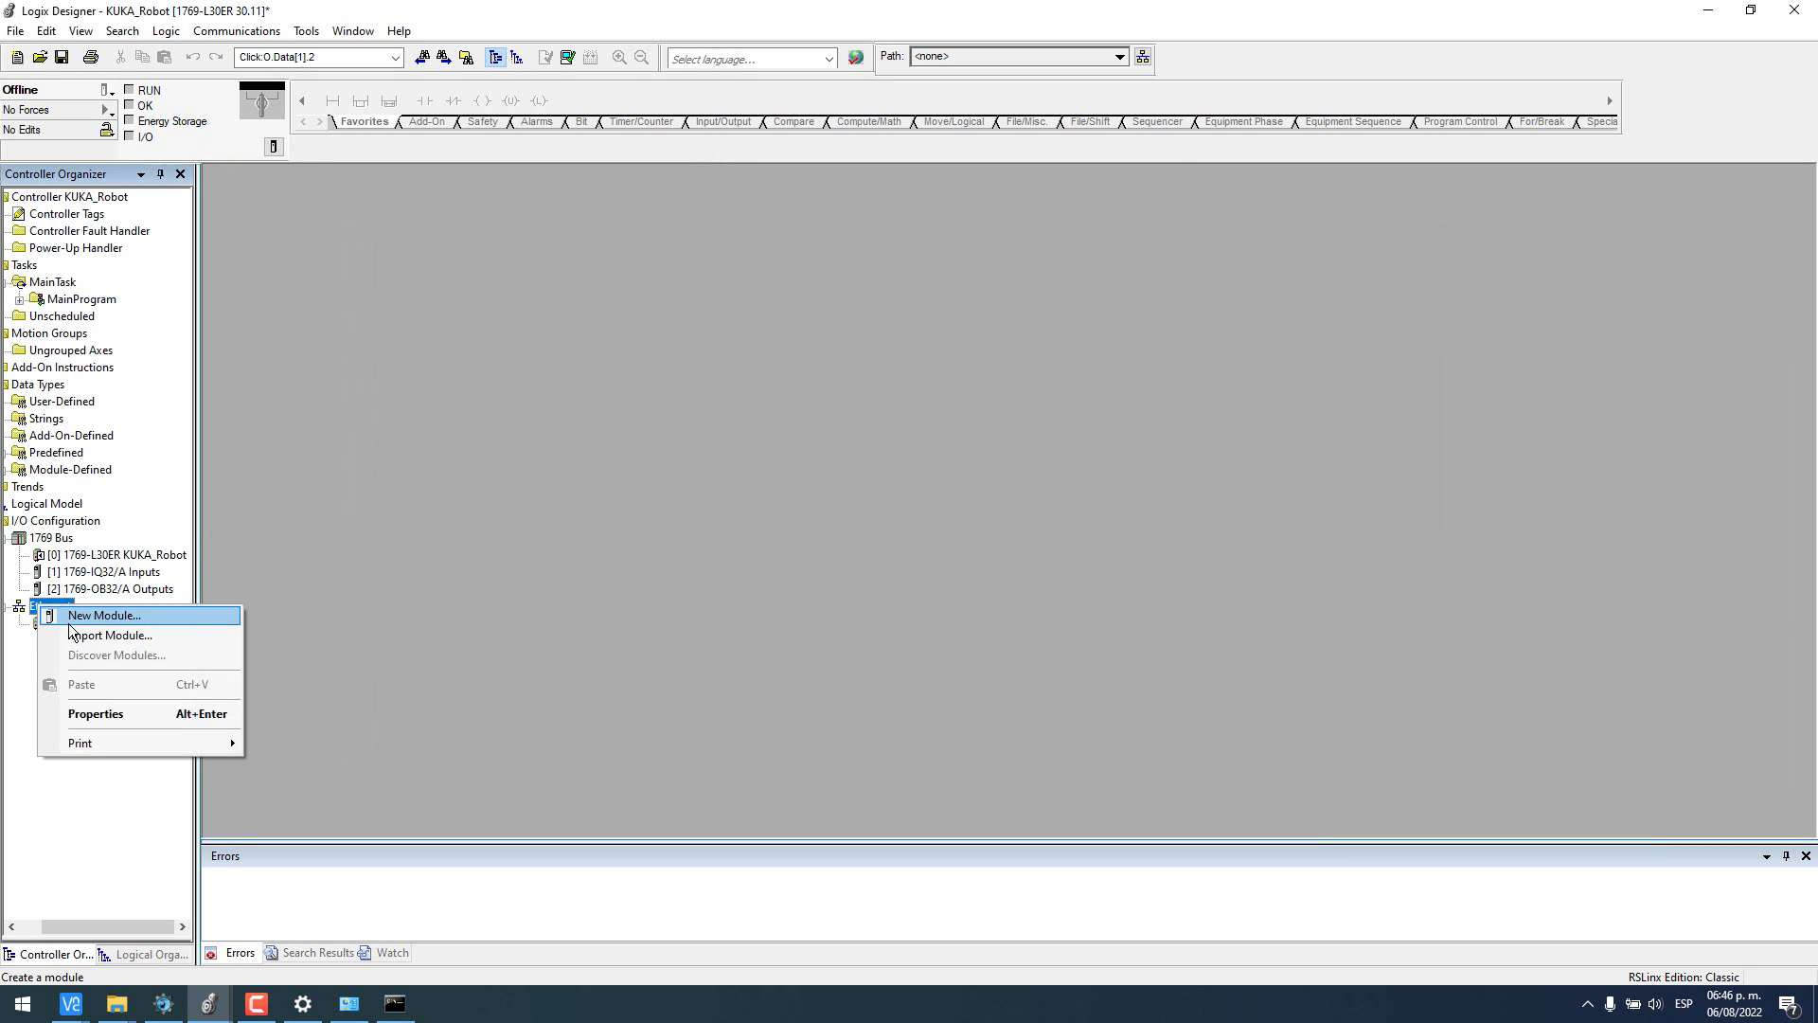
- Create a Generic Ethernet Module under Ethernet and start naming it KUKA
{"action": "left_click", "coordinate": [70, 617]}
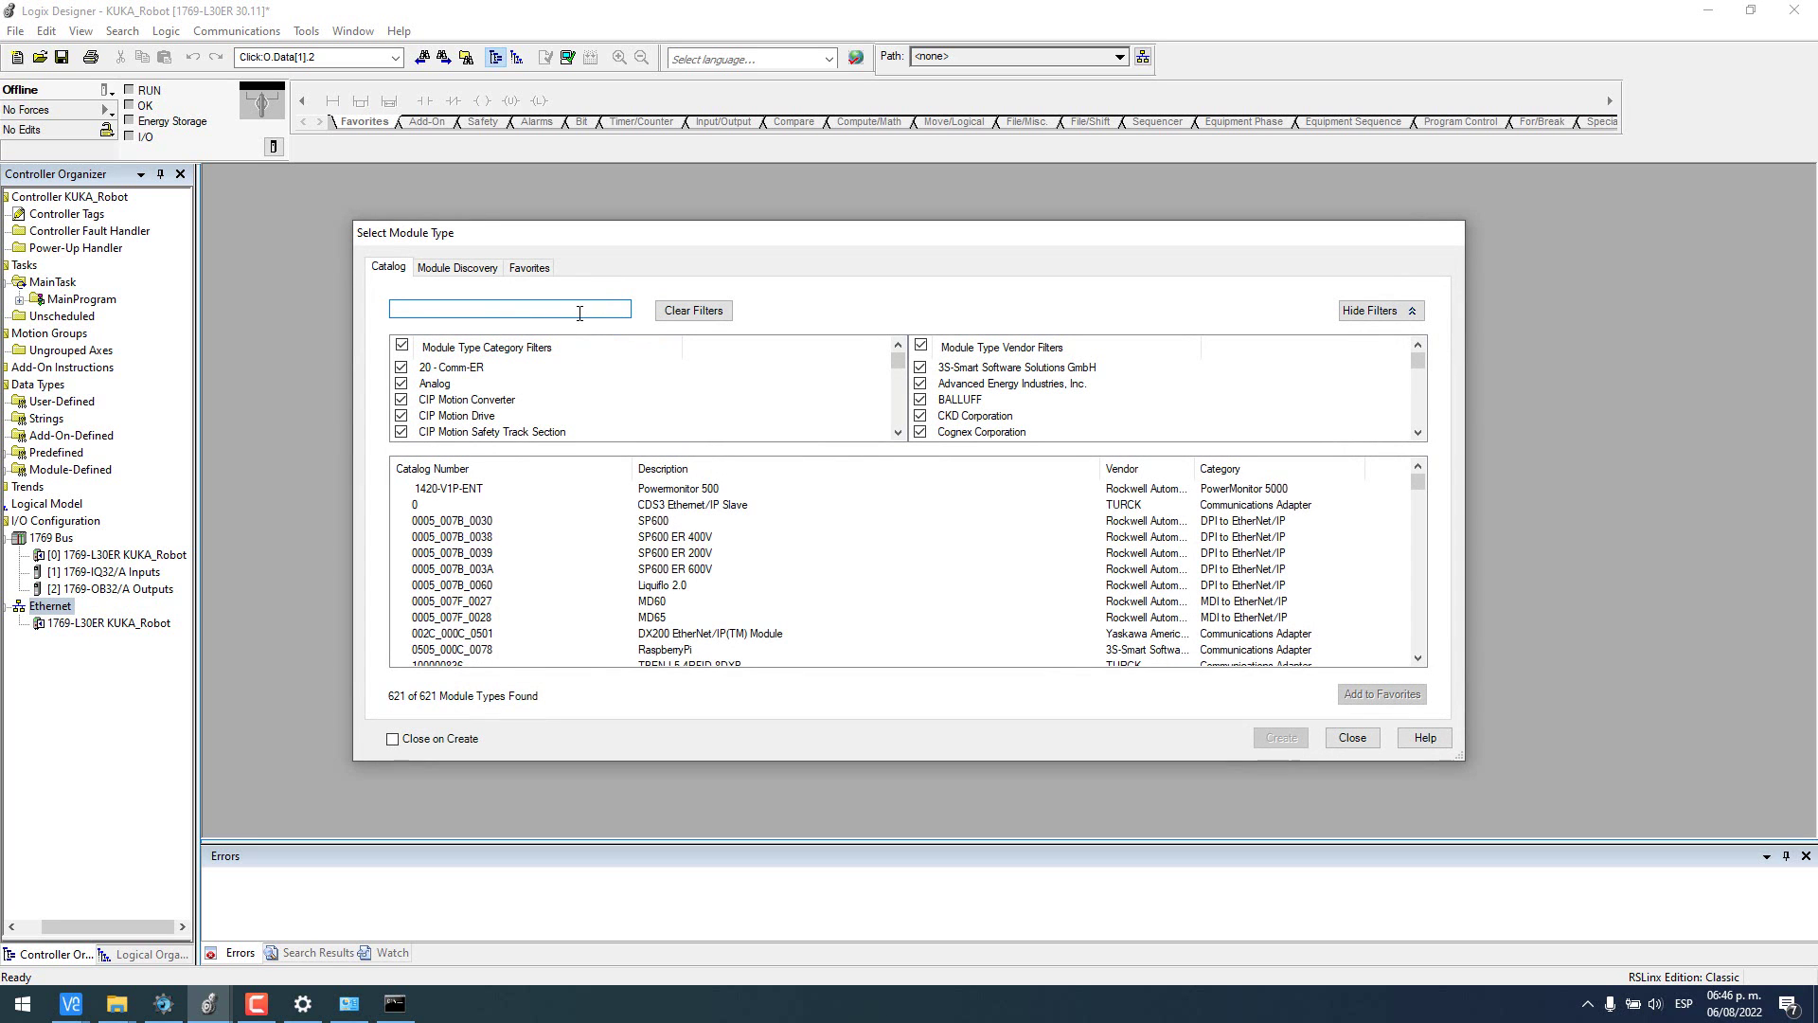
{"action": "type", "text": "generi"}
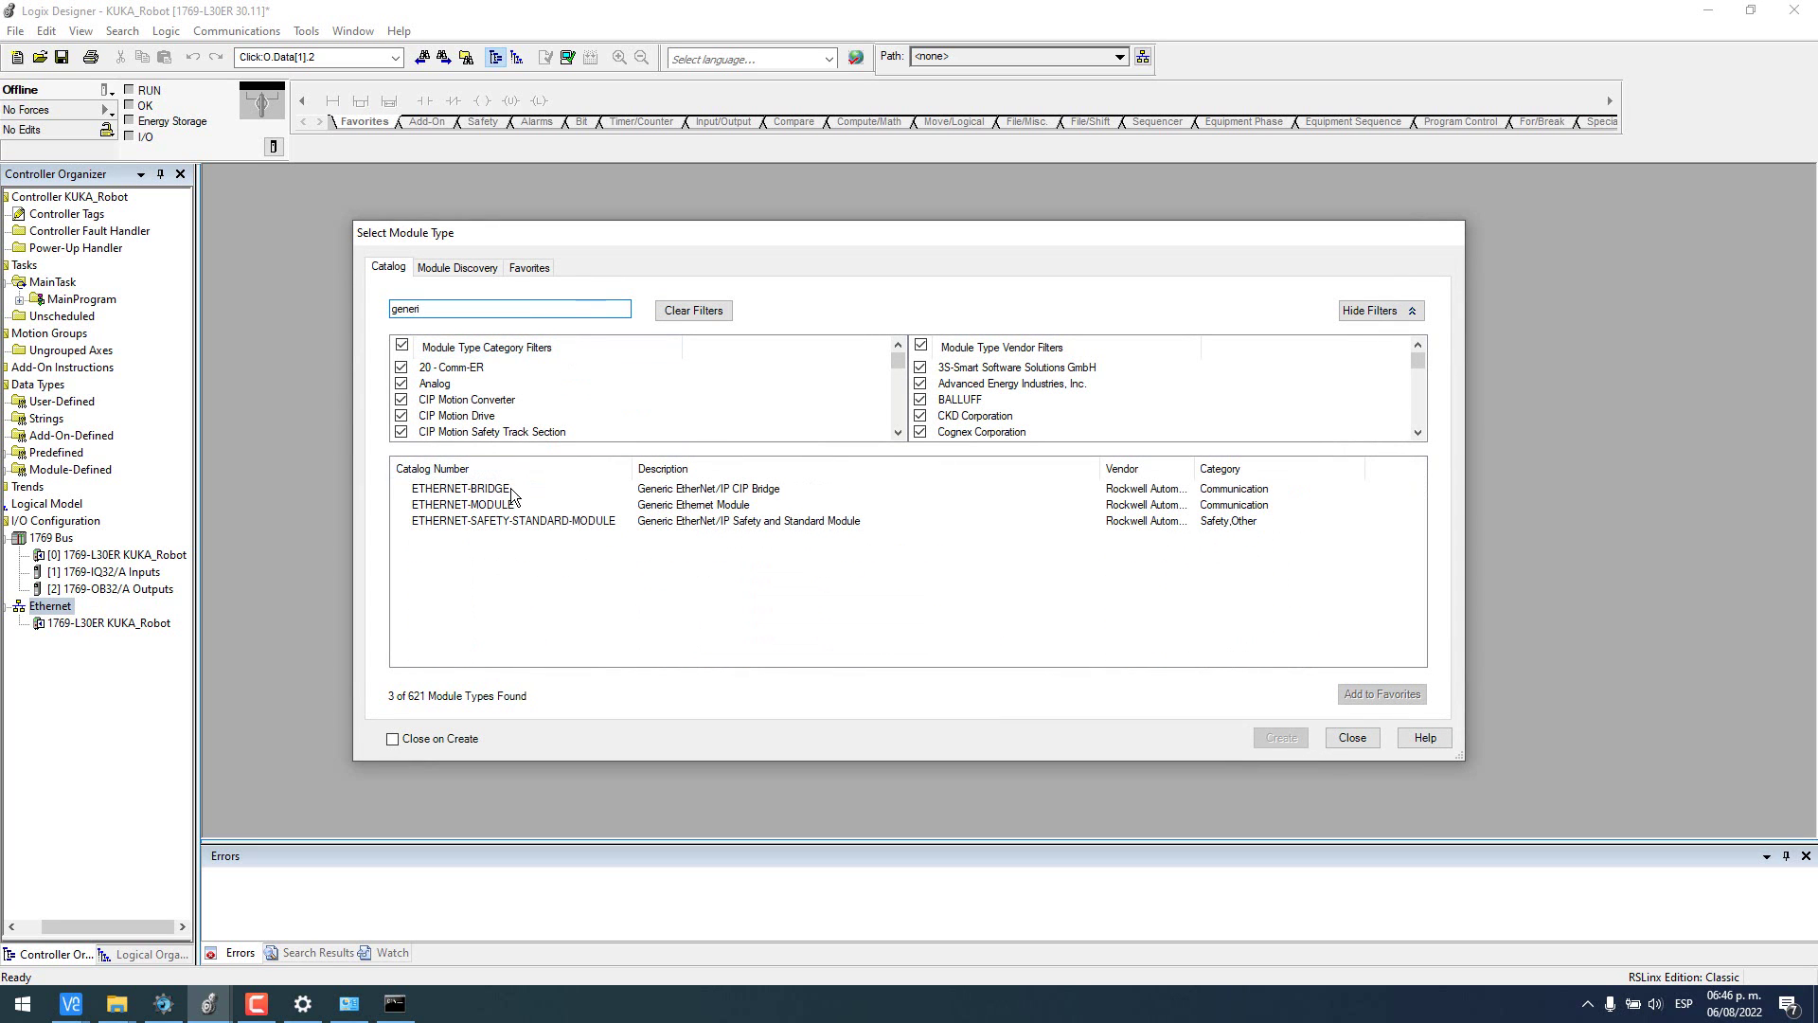
{"action": "left_click", "coordinate": [482, 505]}
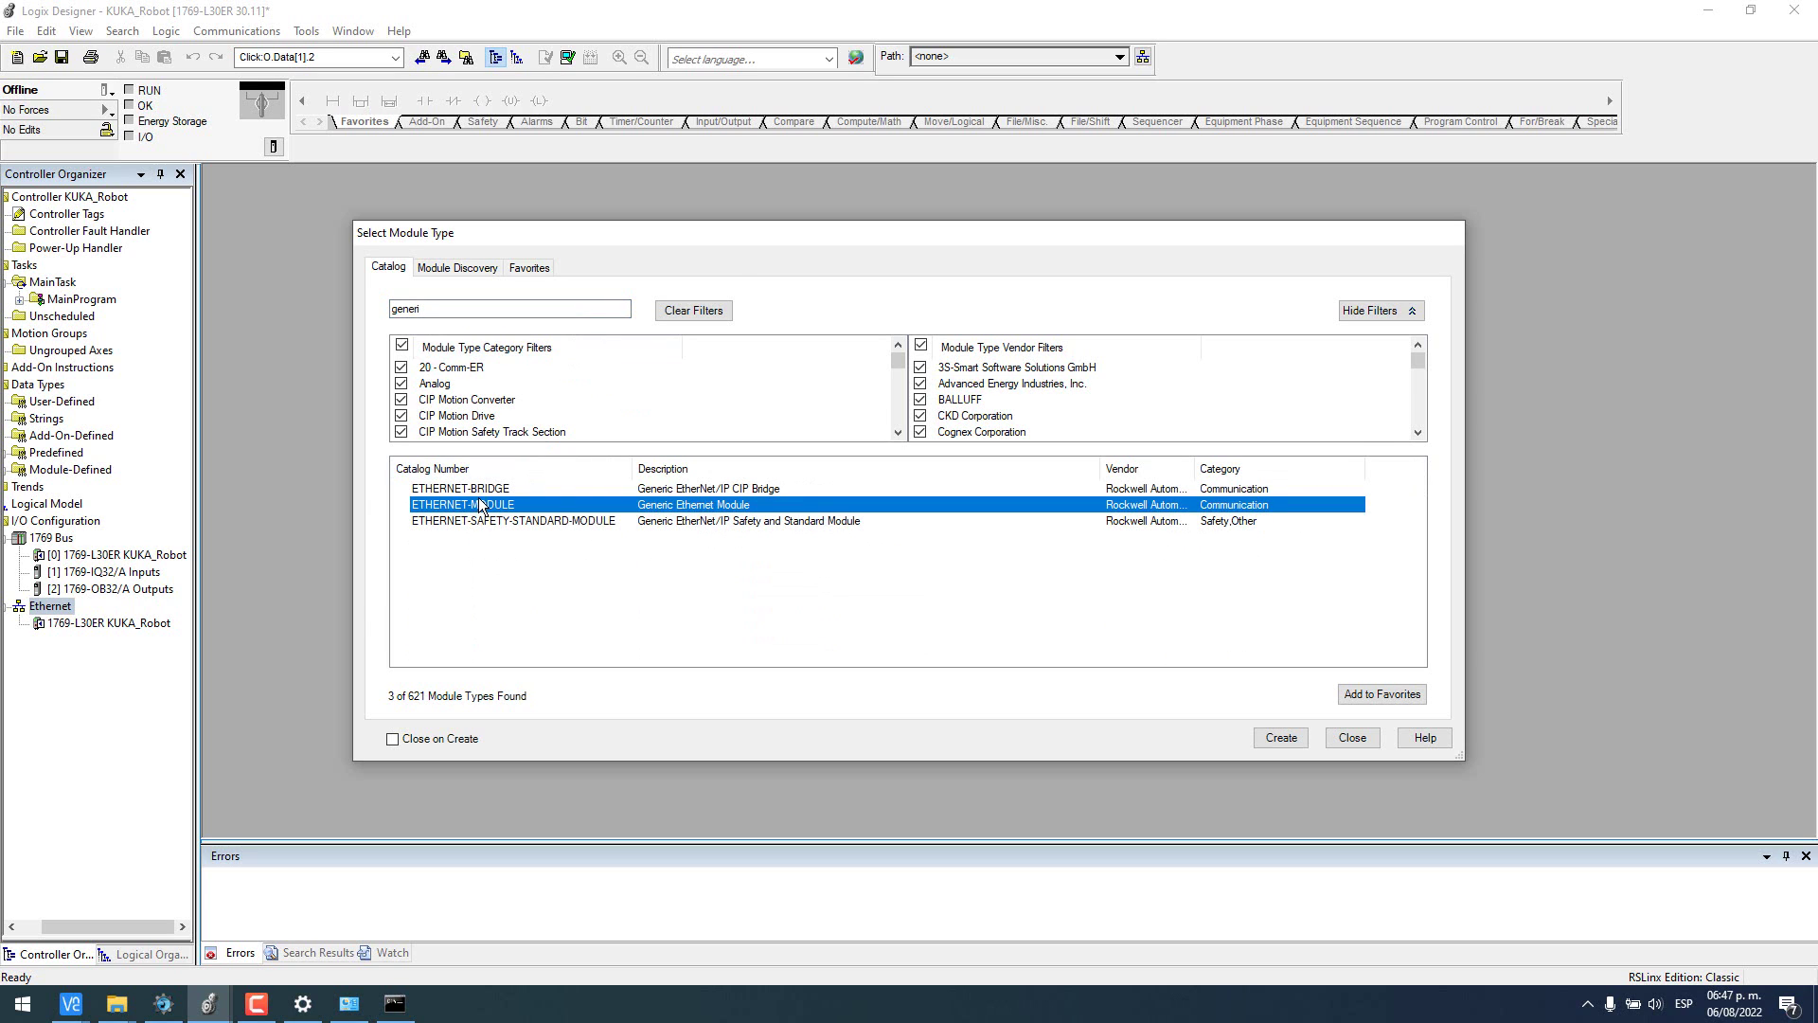
{"action": "double_click", "coordinate": [480, 505]}
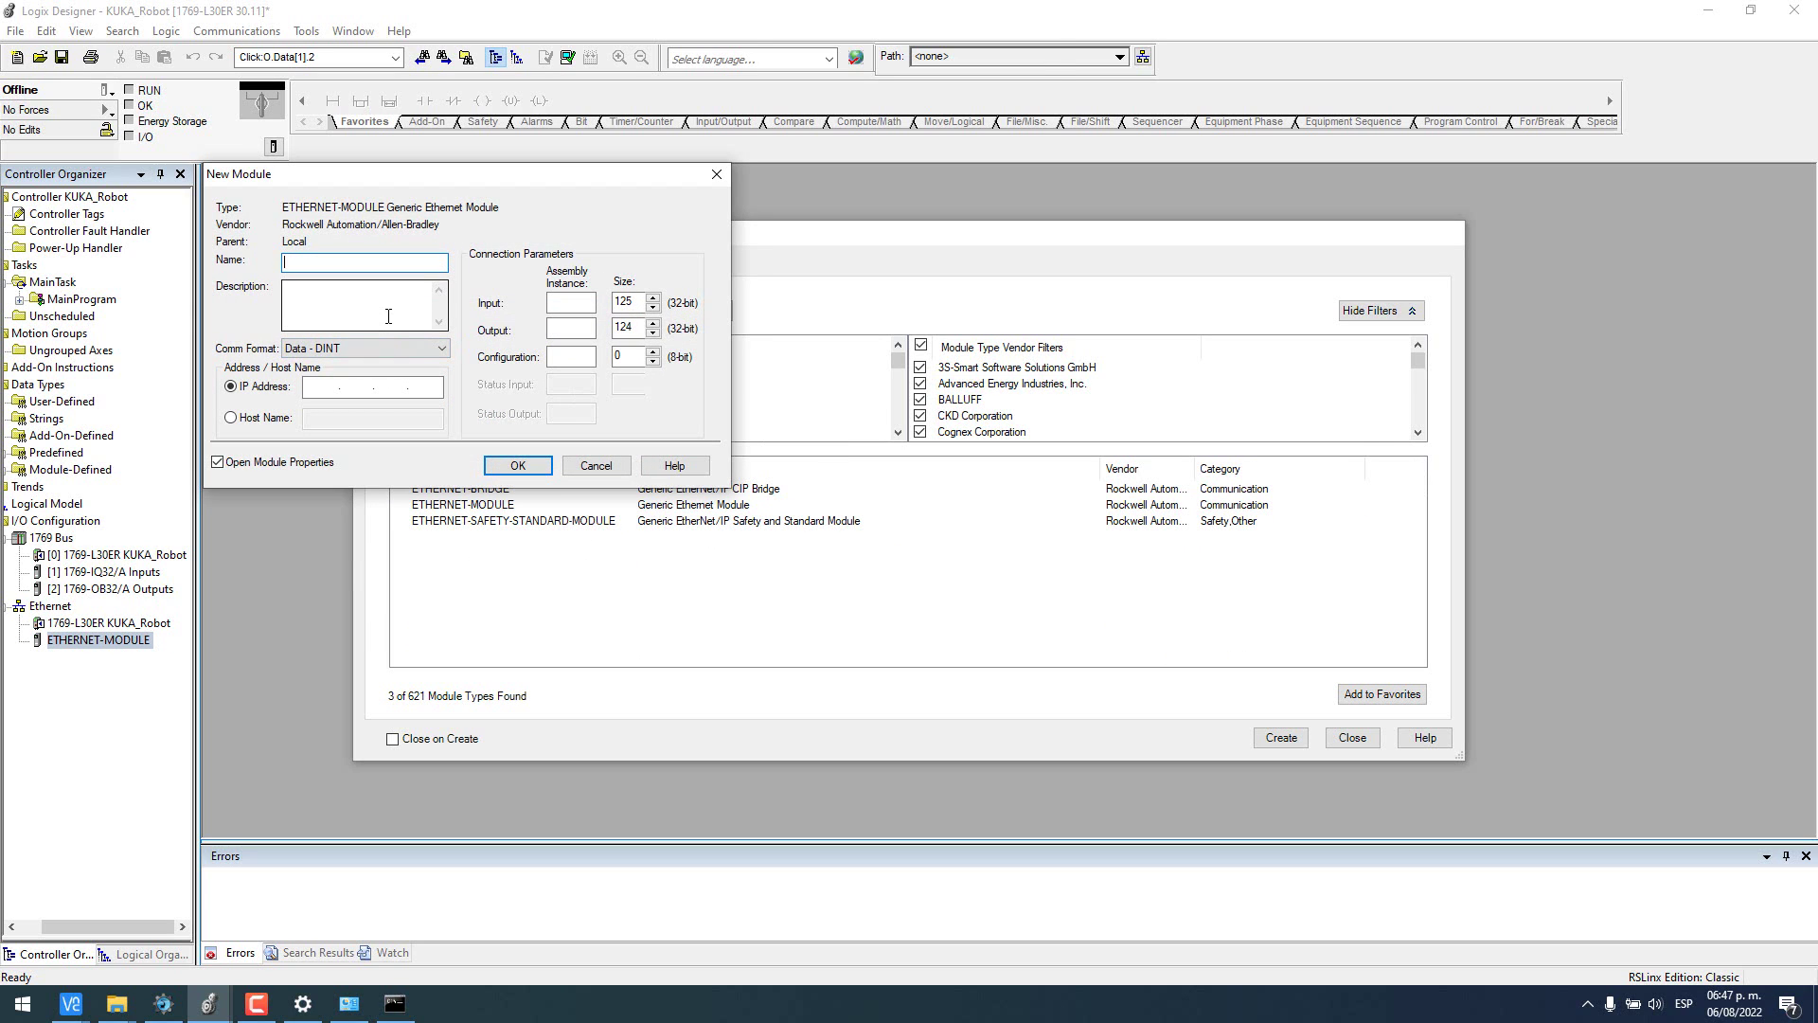
{"action": "type", "text": "R"}
{"action": "key", "text": "Caps_Lock"}
{"action": "key", "text": "Caps_Lock"}
{"action": "type", "text": "KUKA"}
- Check WorkVisual's 8-byte input and output sizes, then set Comm Format to Data - SINT
{"action": "left_click", "coordinate": [162, 1004]}
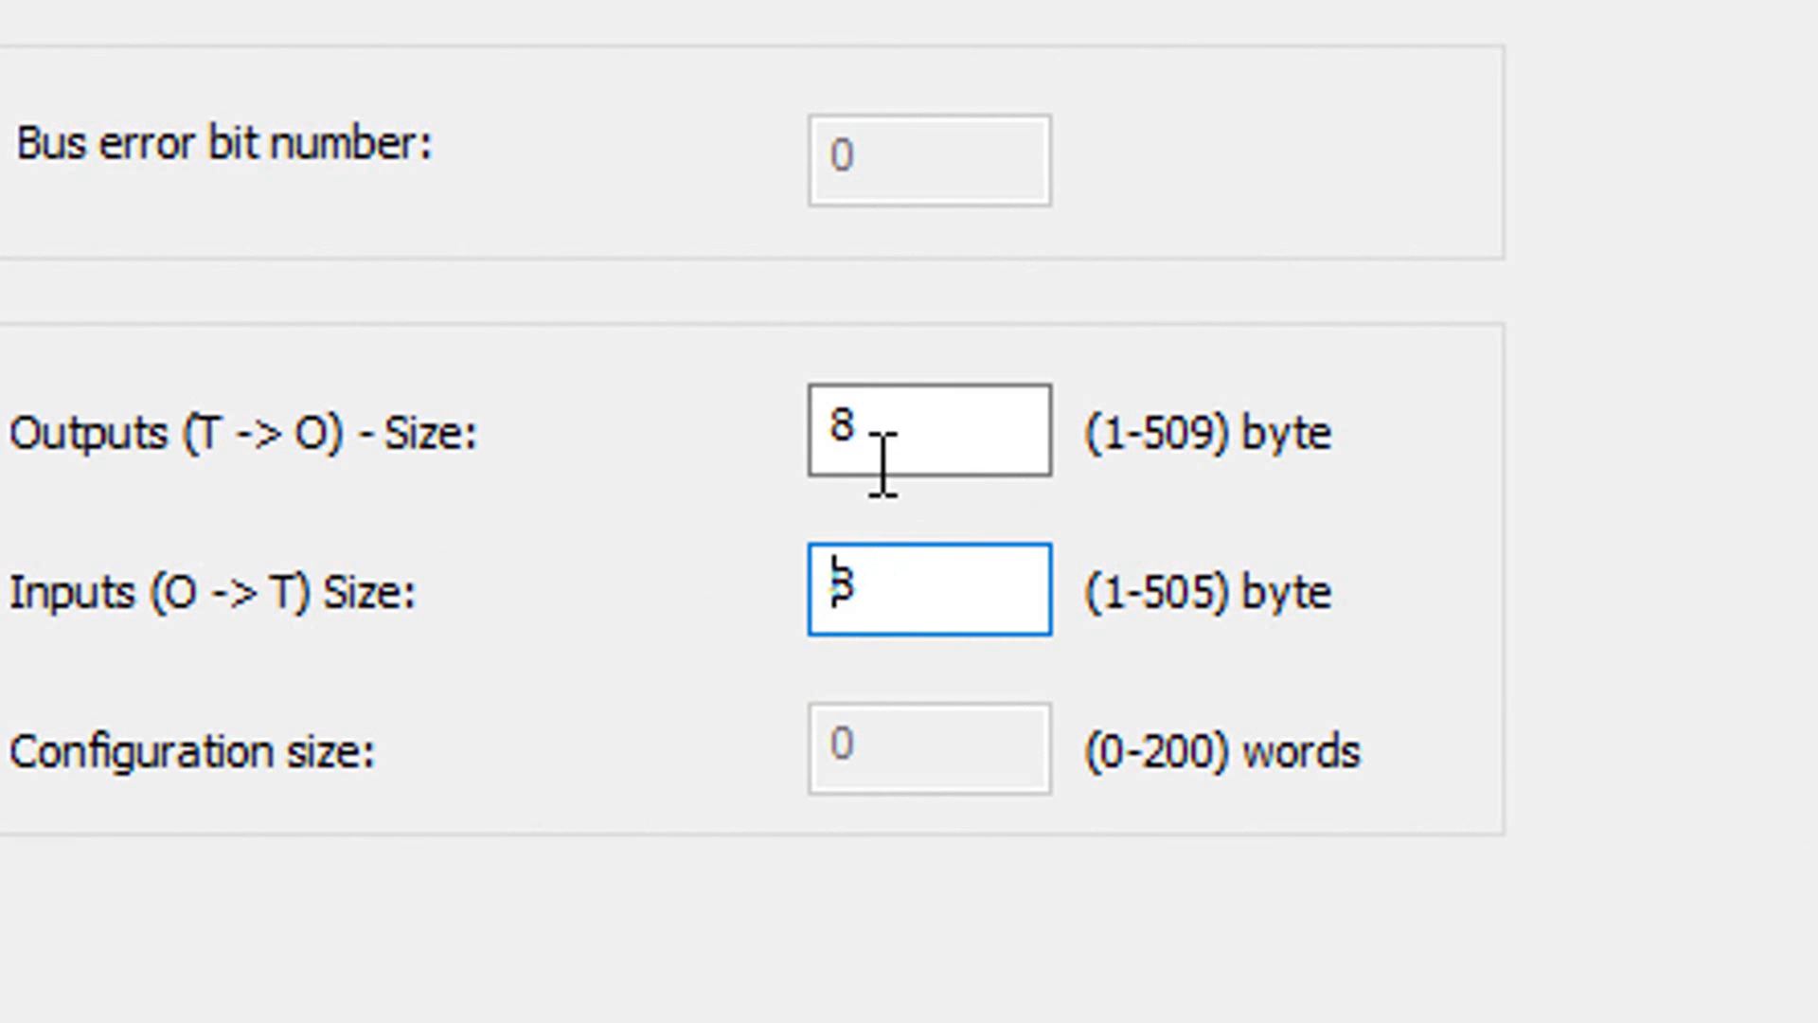
{"action": "left_click_drag", "start_coordinate": [901, 417], "coordinate": [791, 418]}
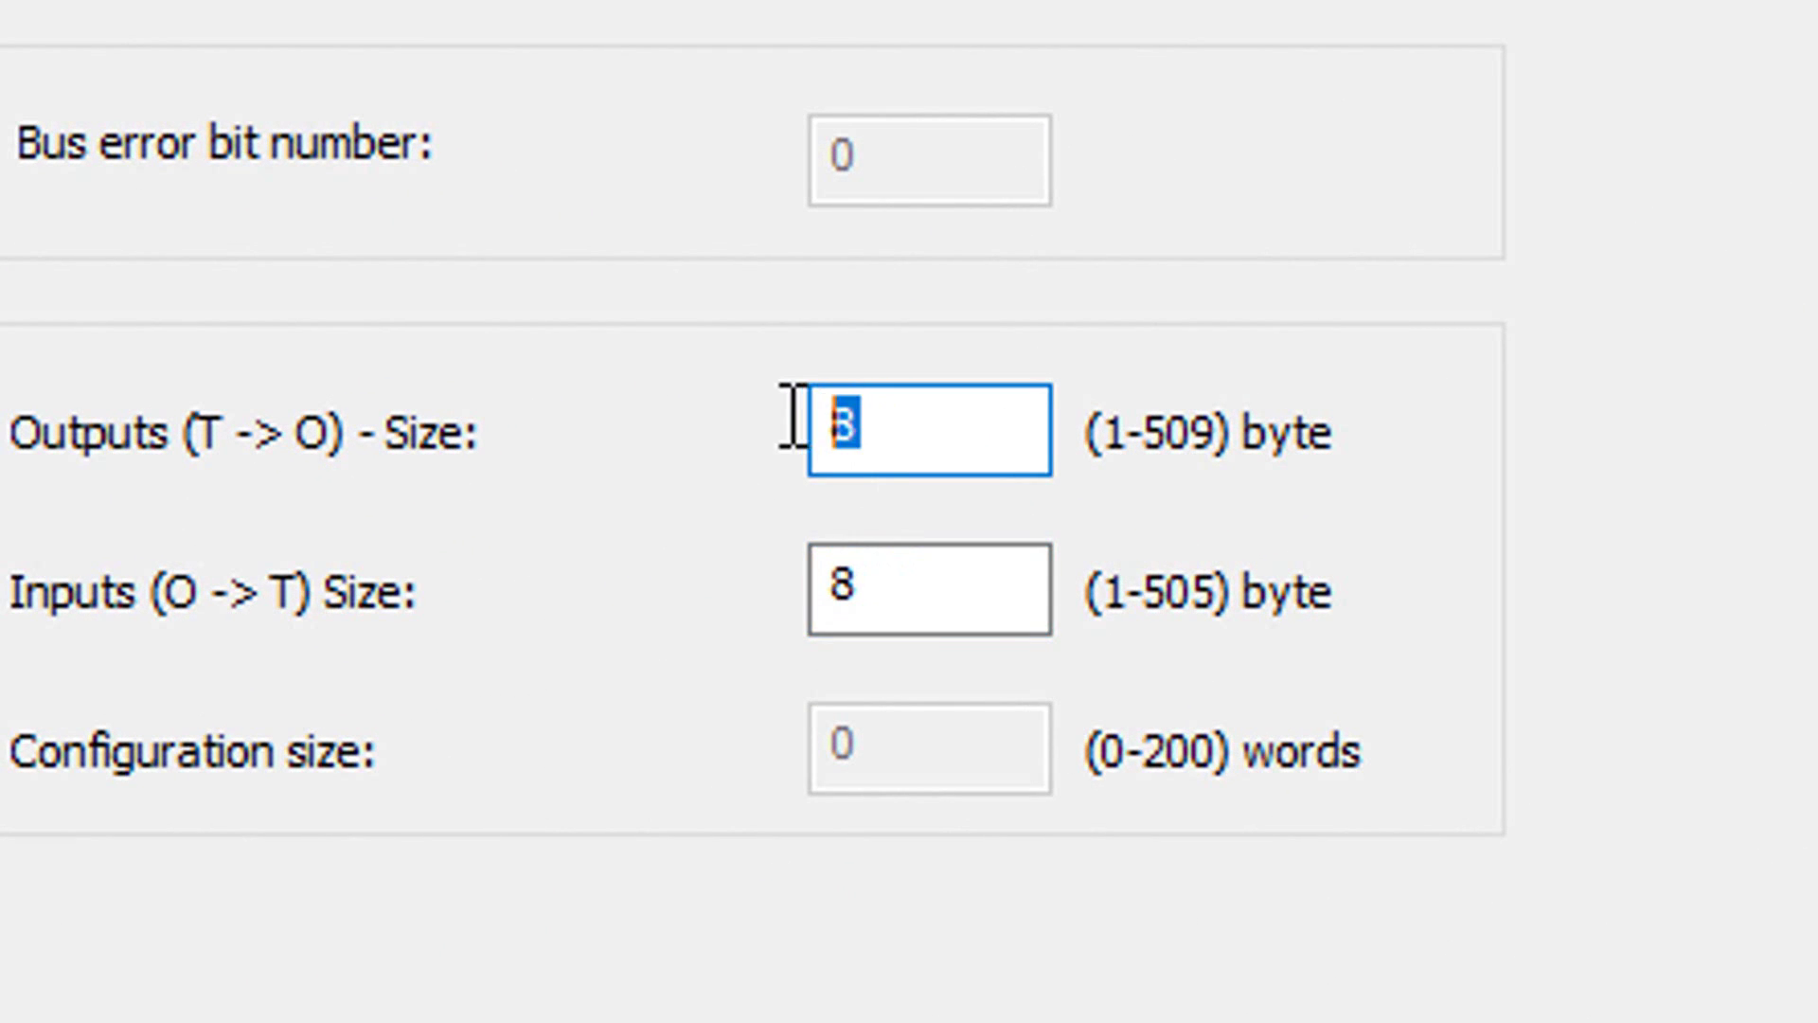
{"action": "double_click", "coordinate": [883, 621]}
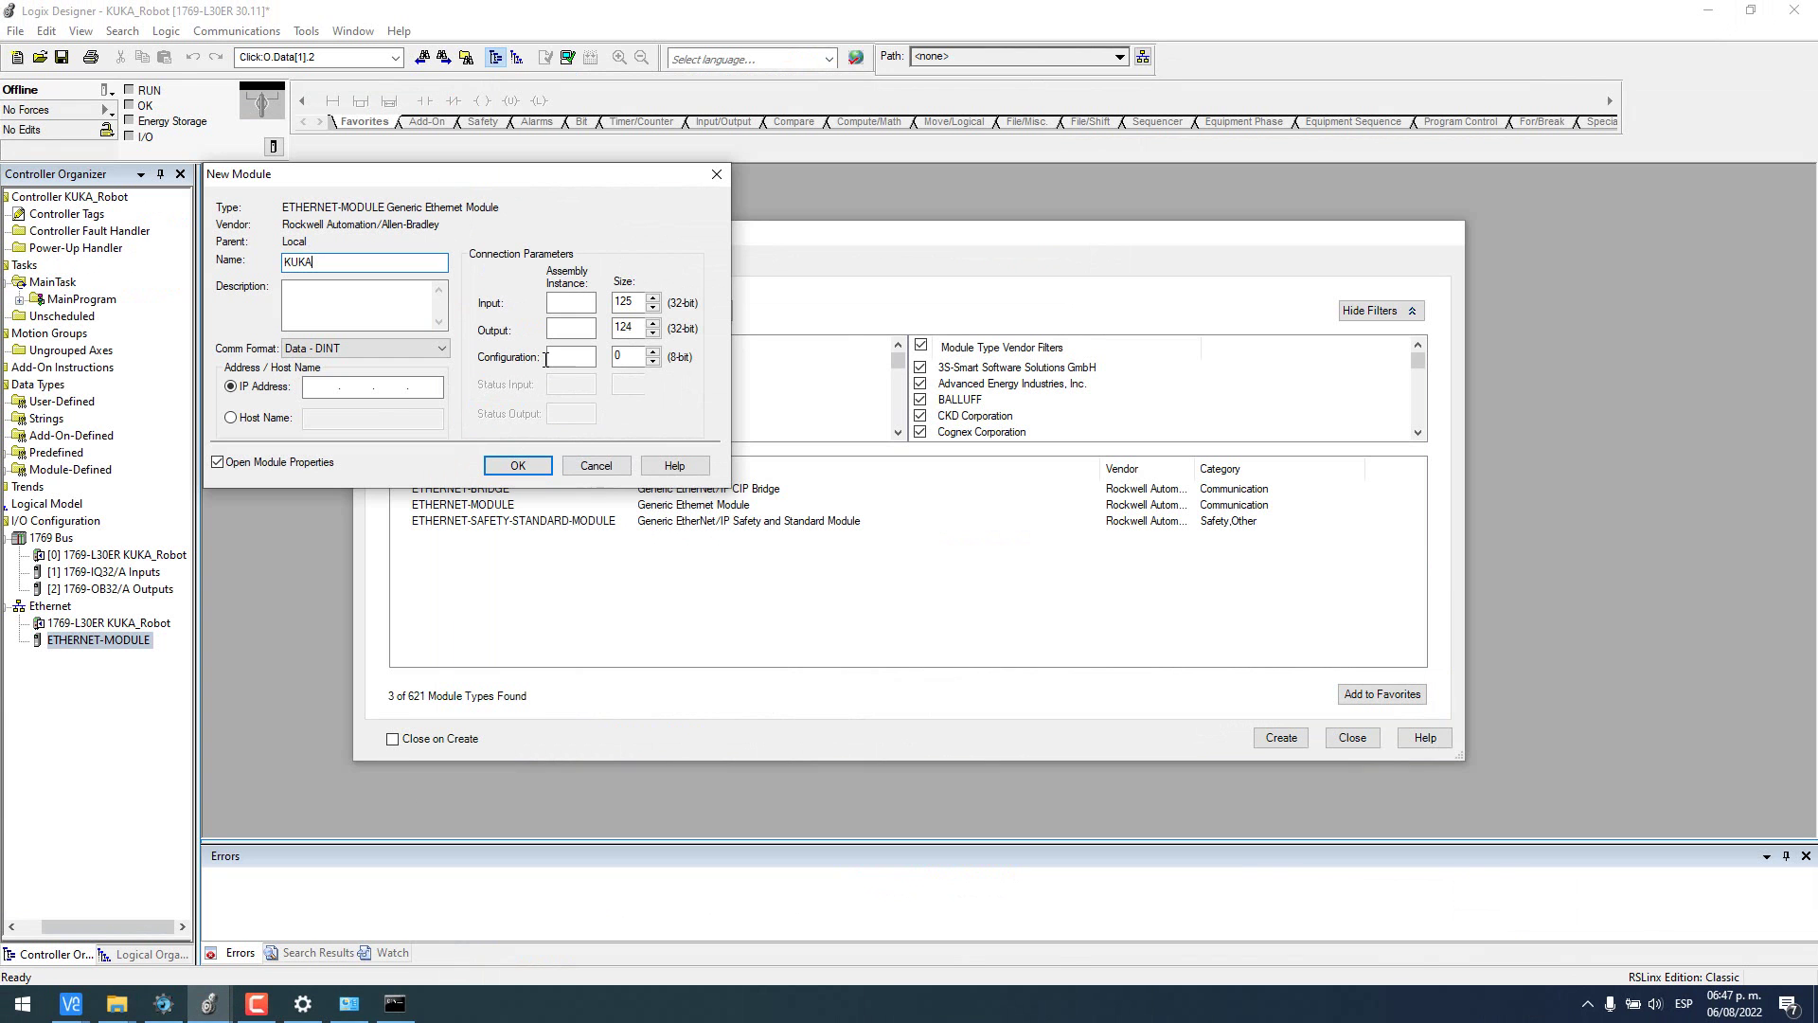
{"action": "left_click", "coordinate": [421, 350]}
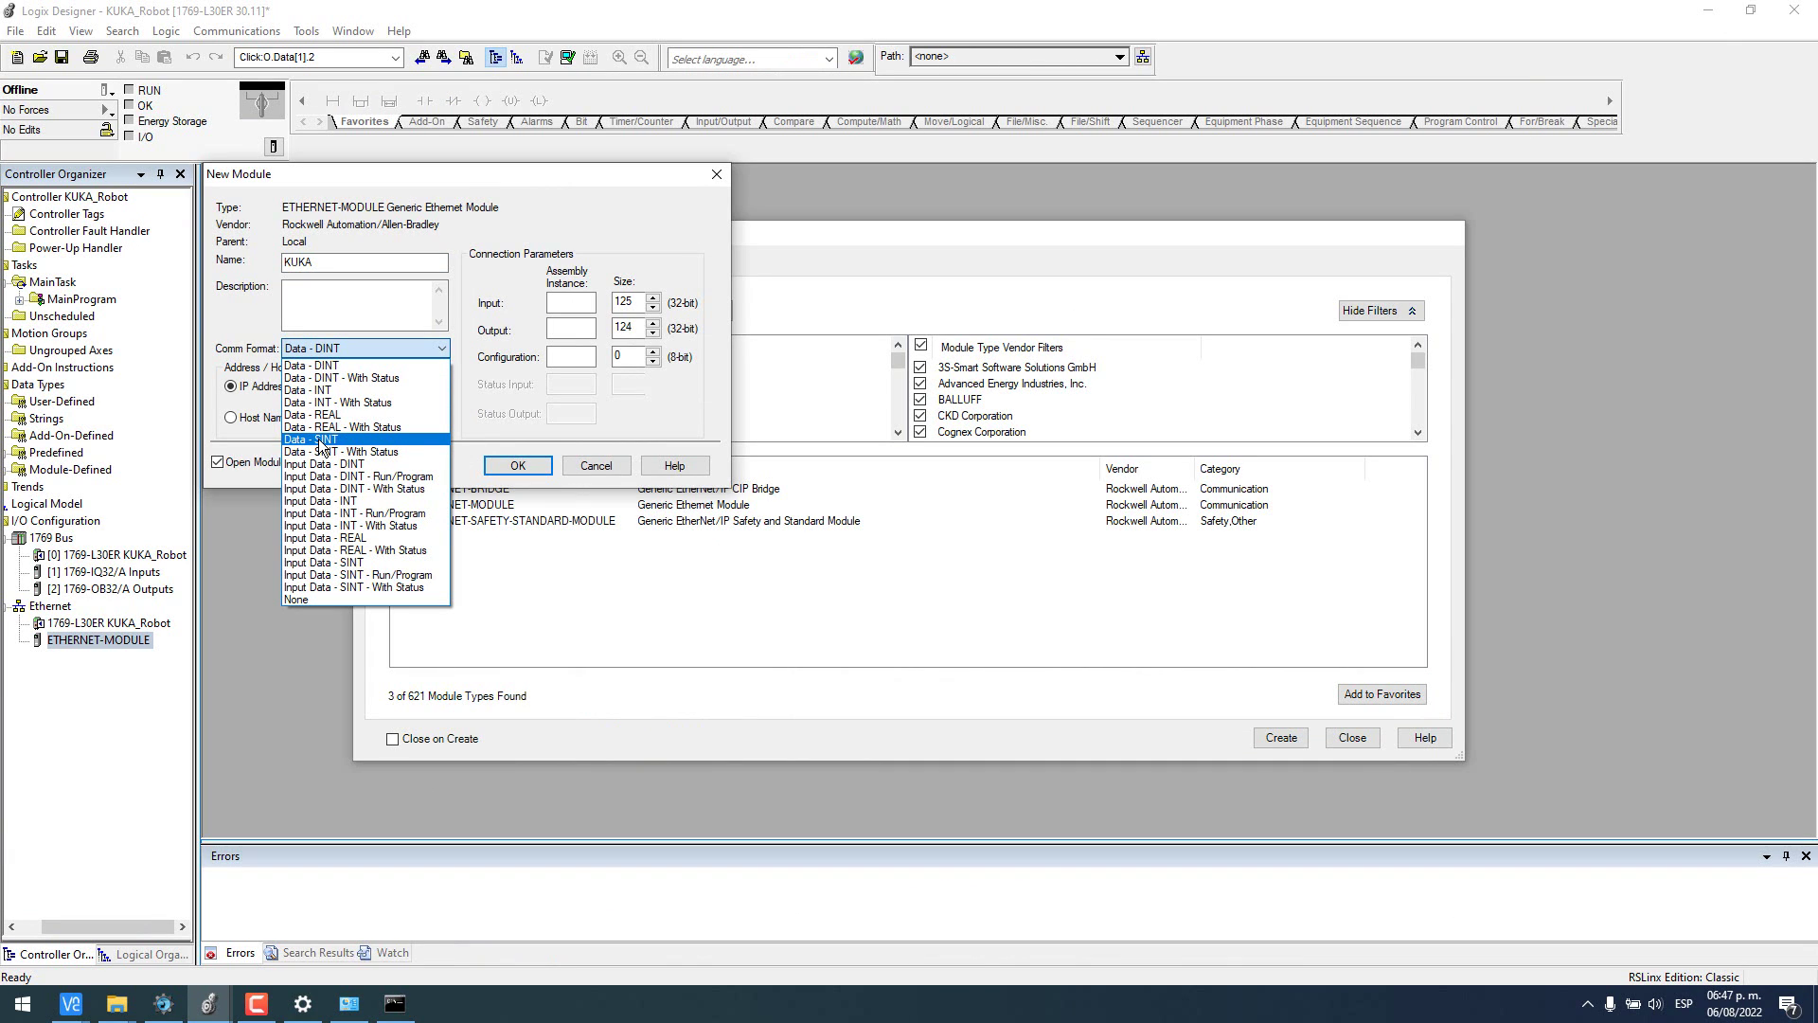
{"action": "left_click", "coordinate": [323, 440]}
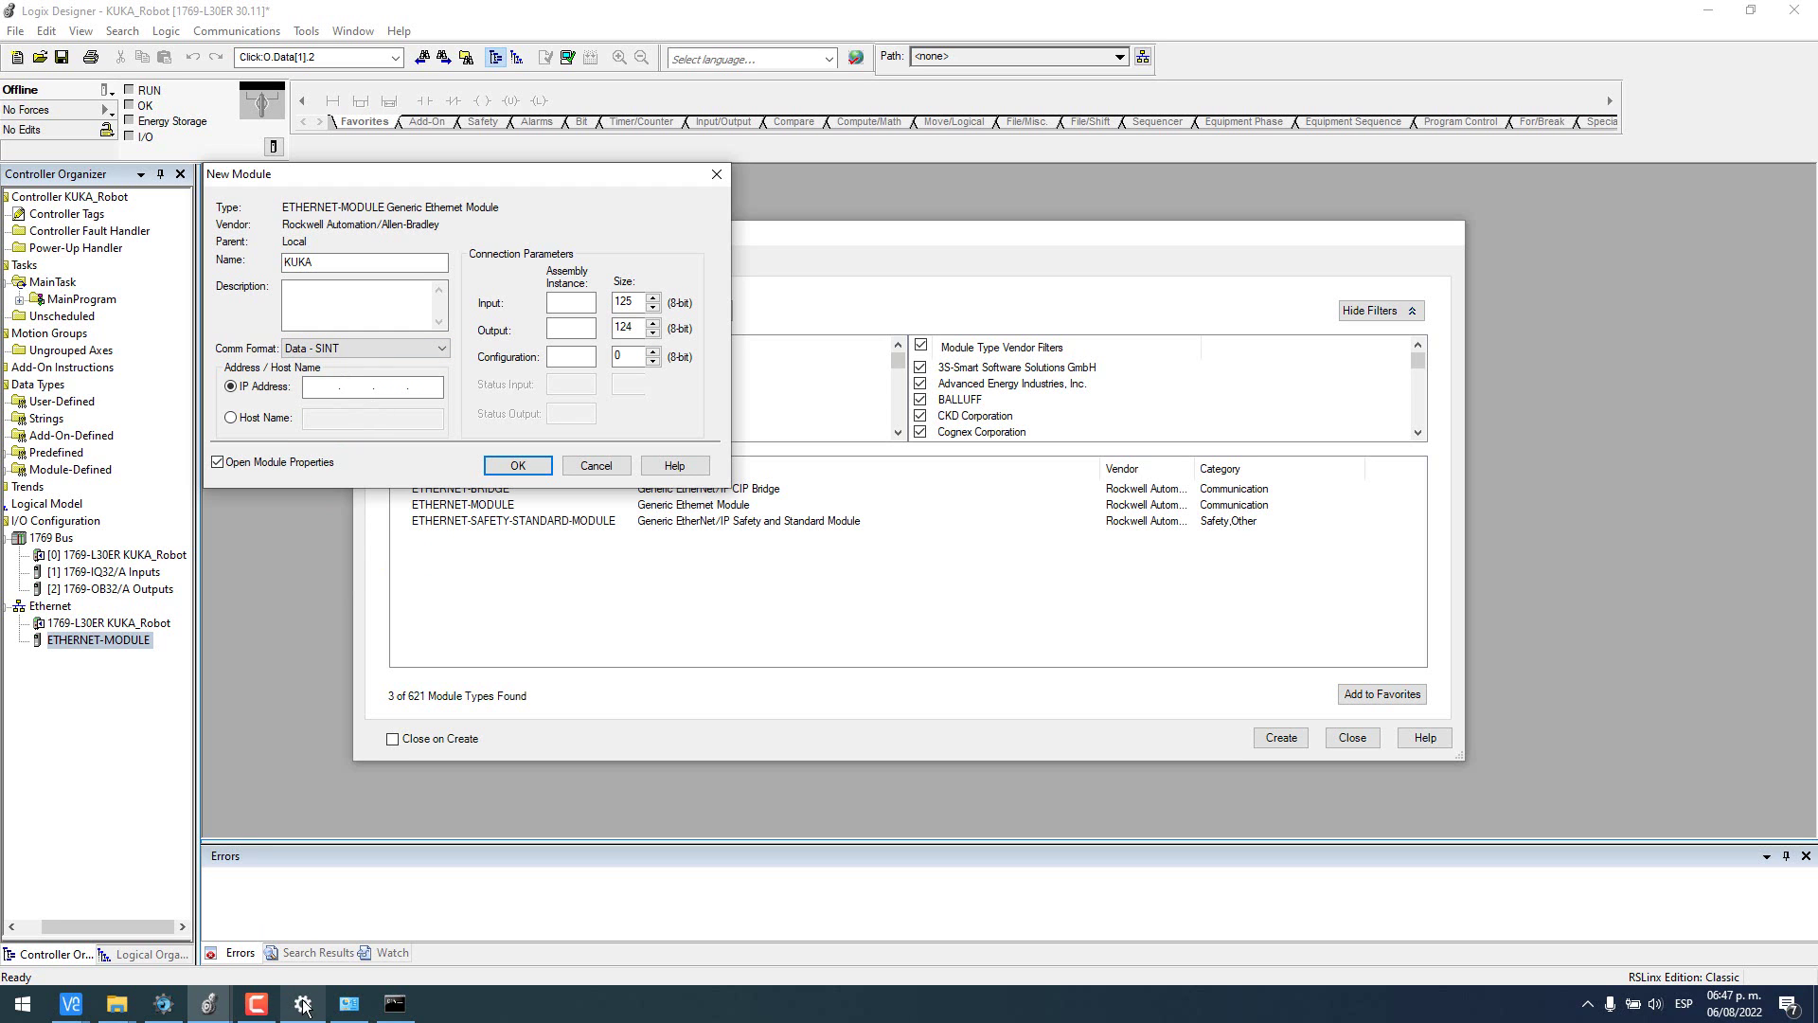
{"action": "left_click", "coordinate": [169, 1004]}
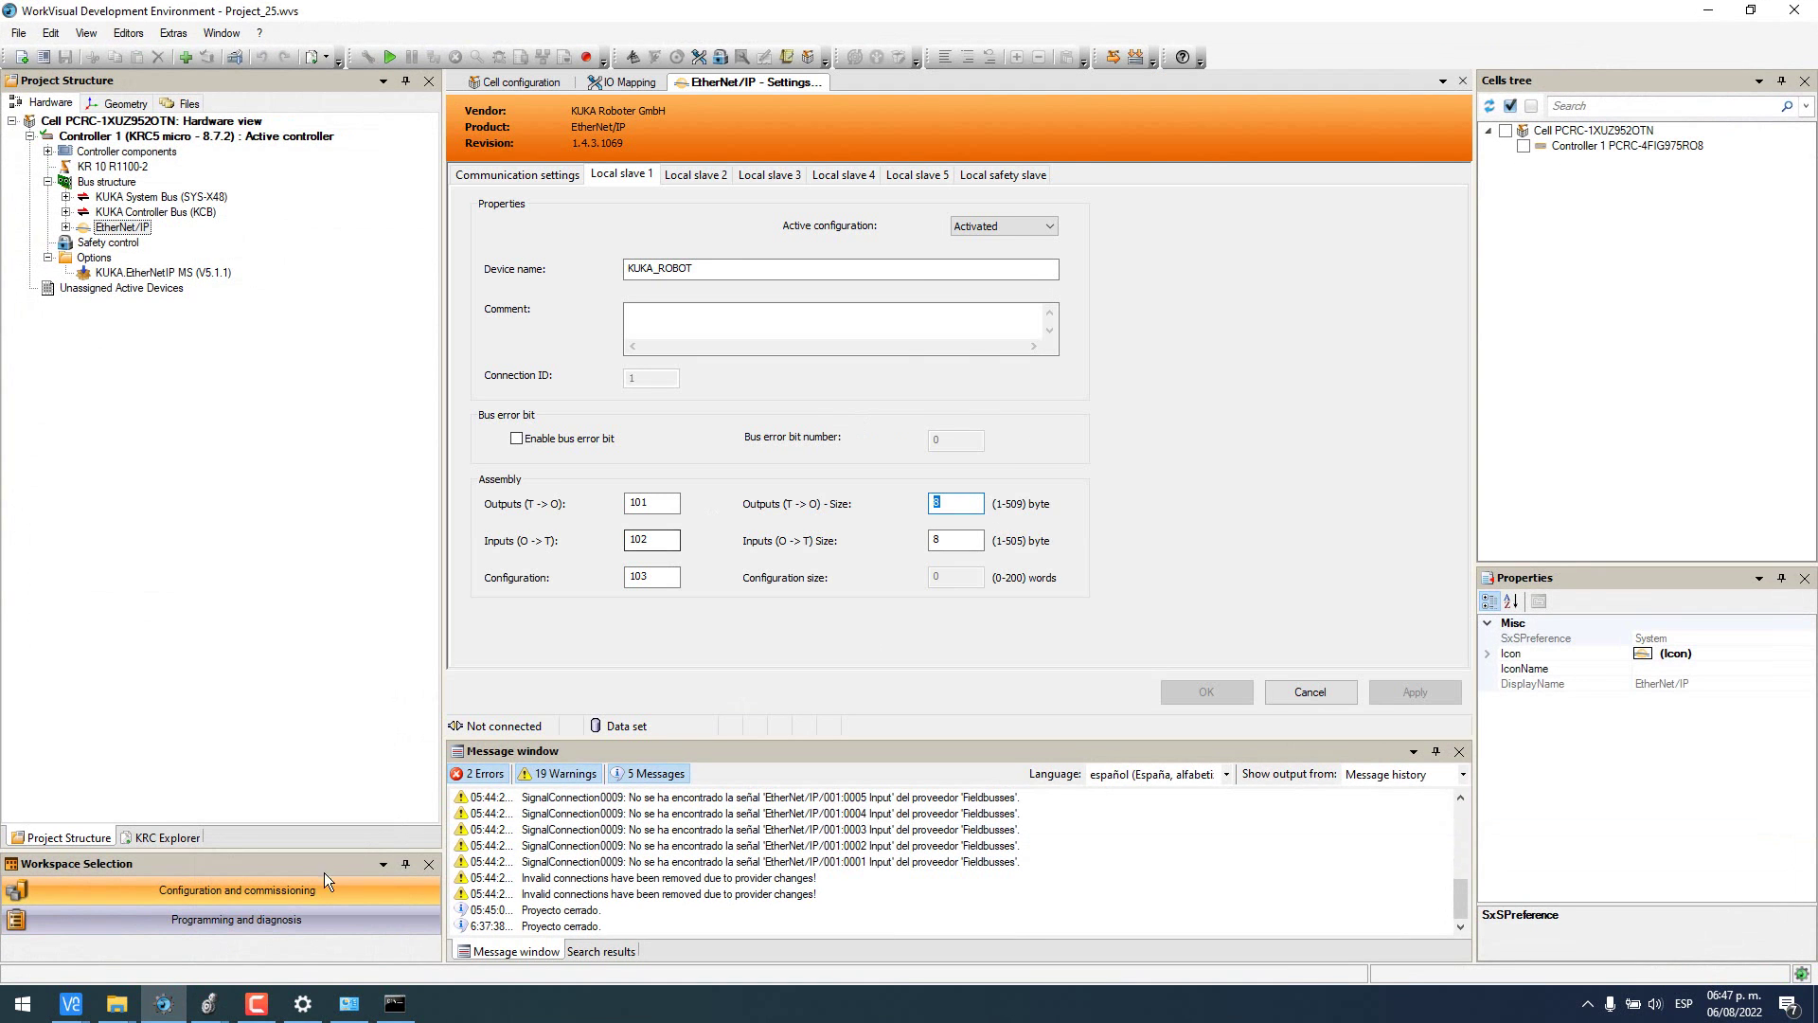
{"action": "left_click", "coordinate": [73, 1003]}
{"action": "left_click", "coordinate": [210, 939]}
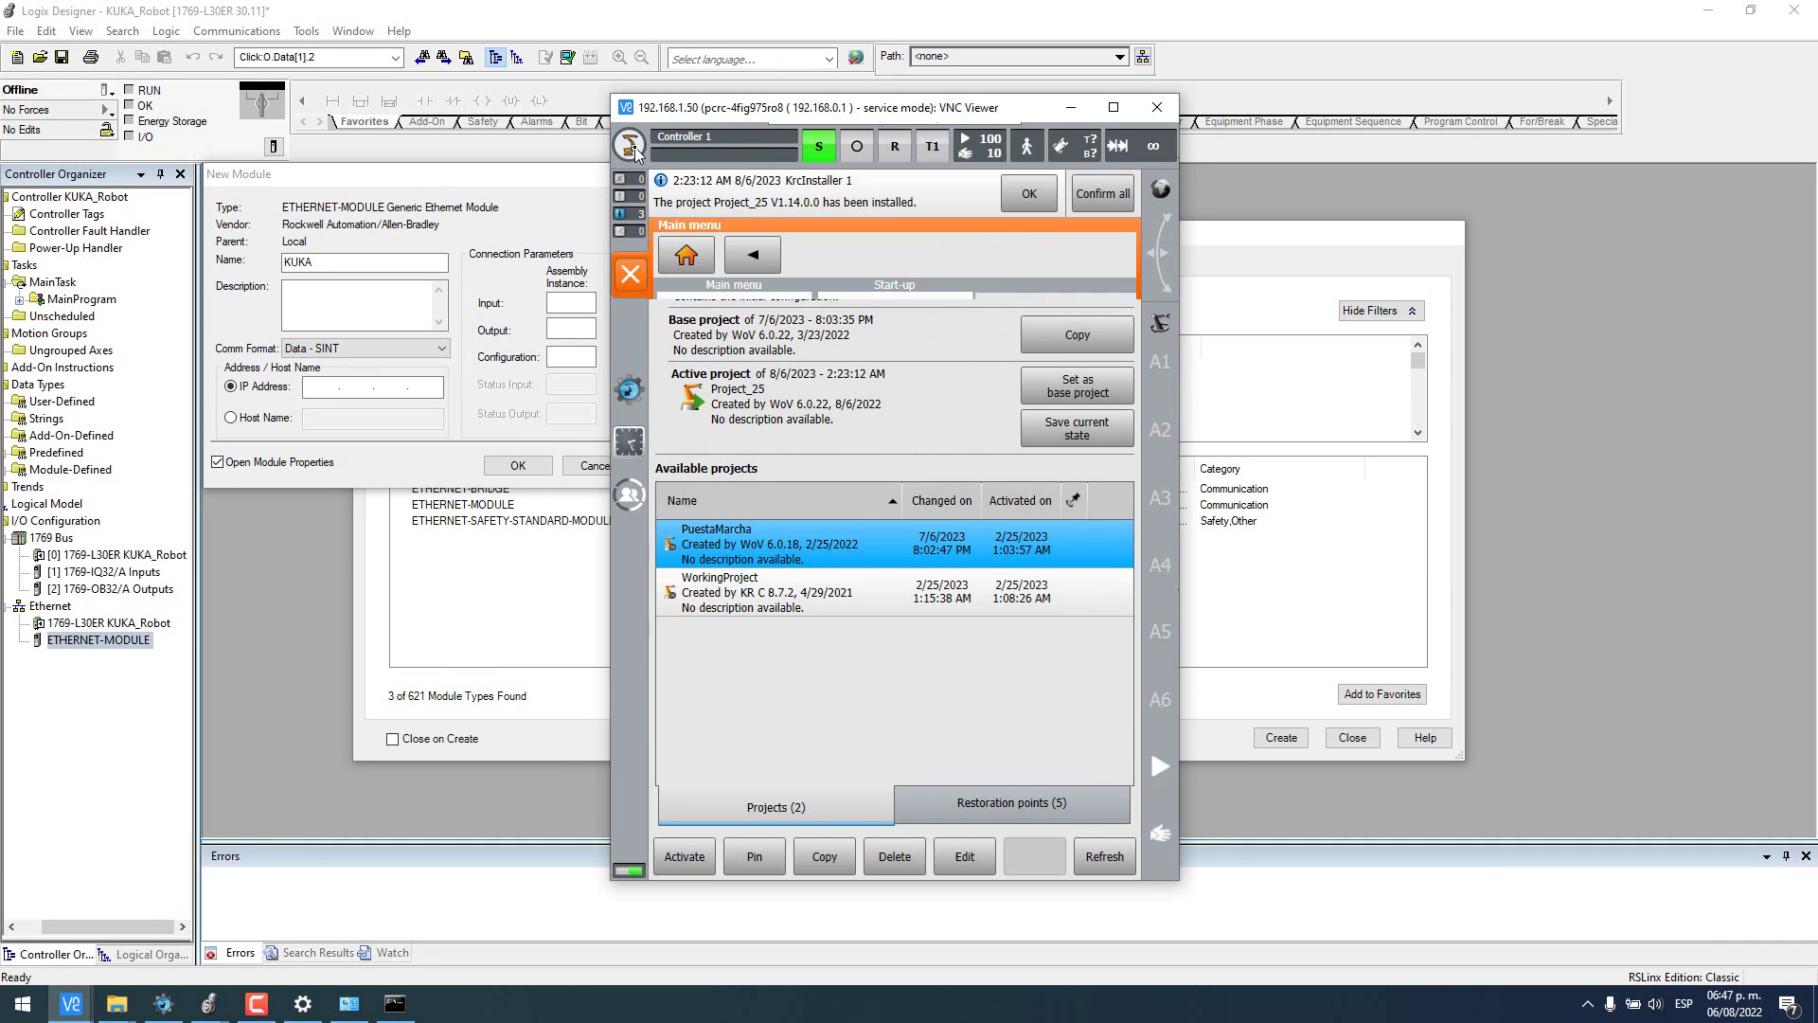
- Read IP 192.168.1.50 from the pendant's Network configuration and enter it for the KUKA module
{"action": "left_click", "coordinate": [880, 627]}
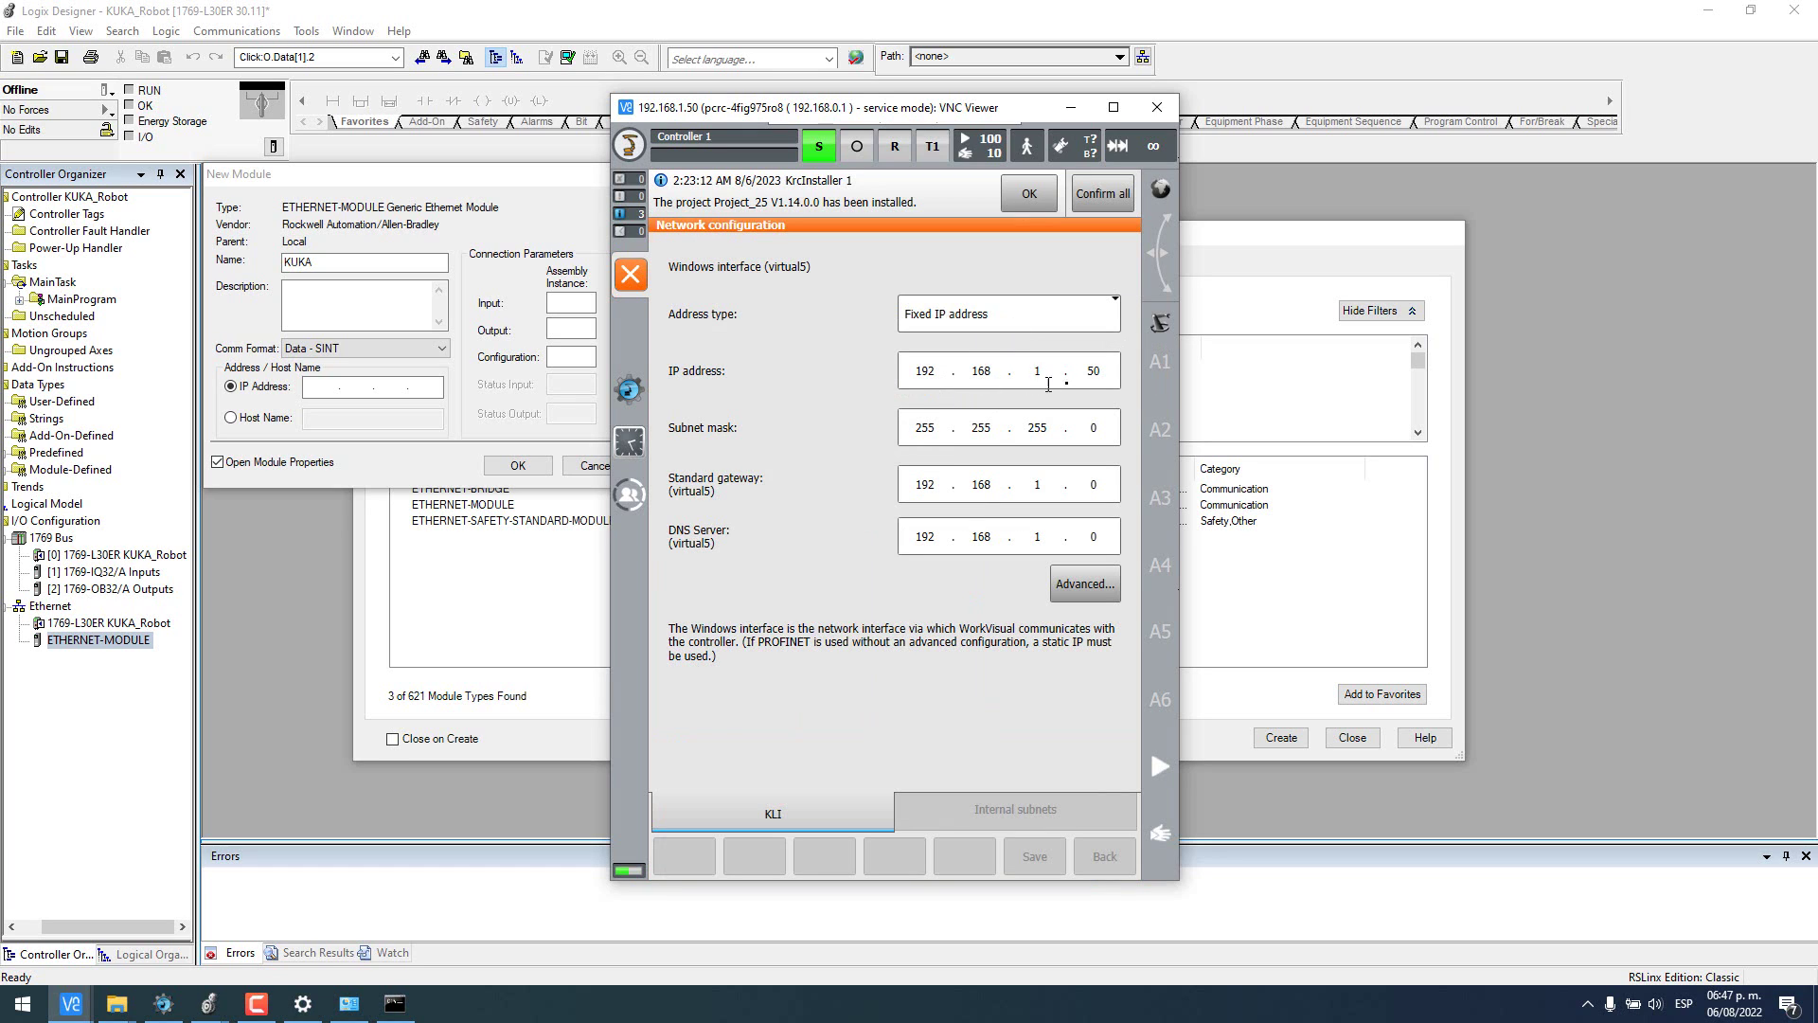
{"action": "left_click", "coordinate": [327, 387]}
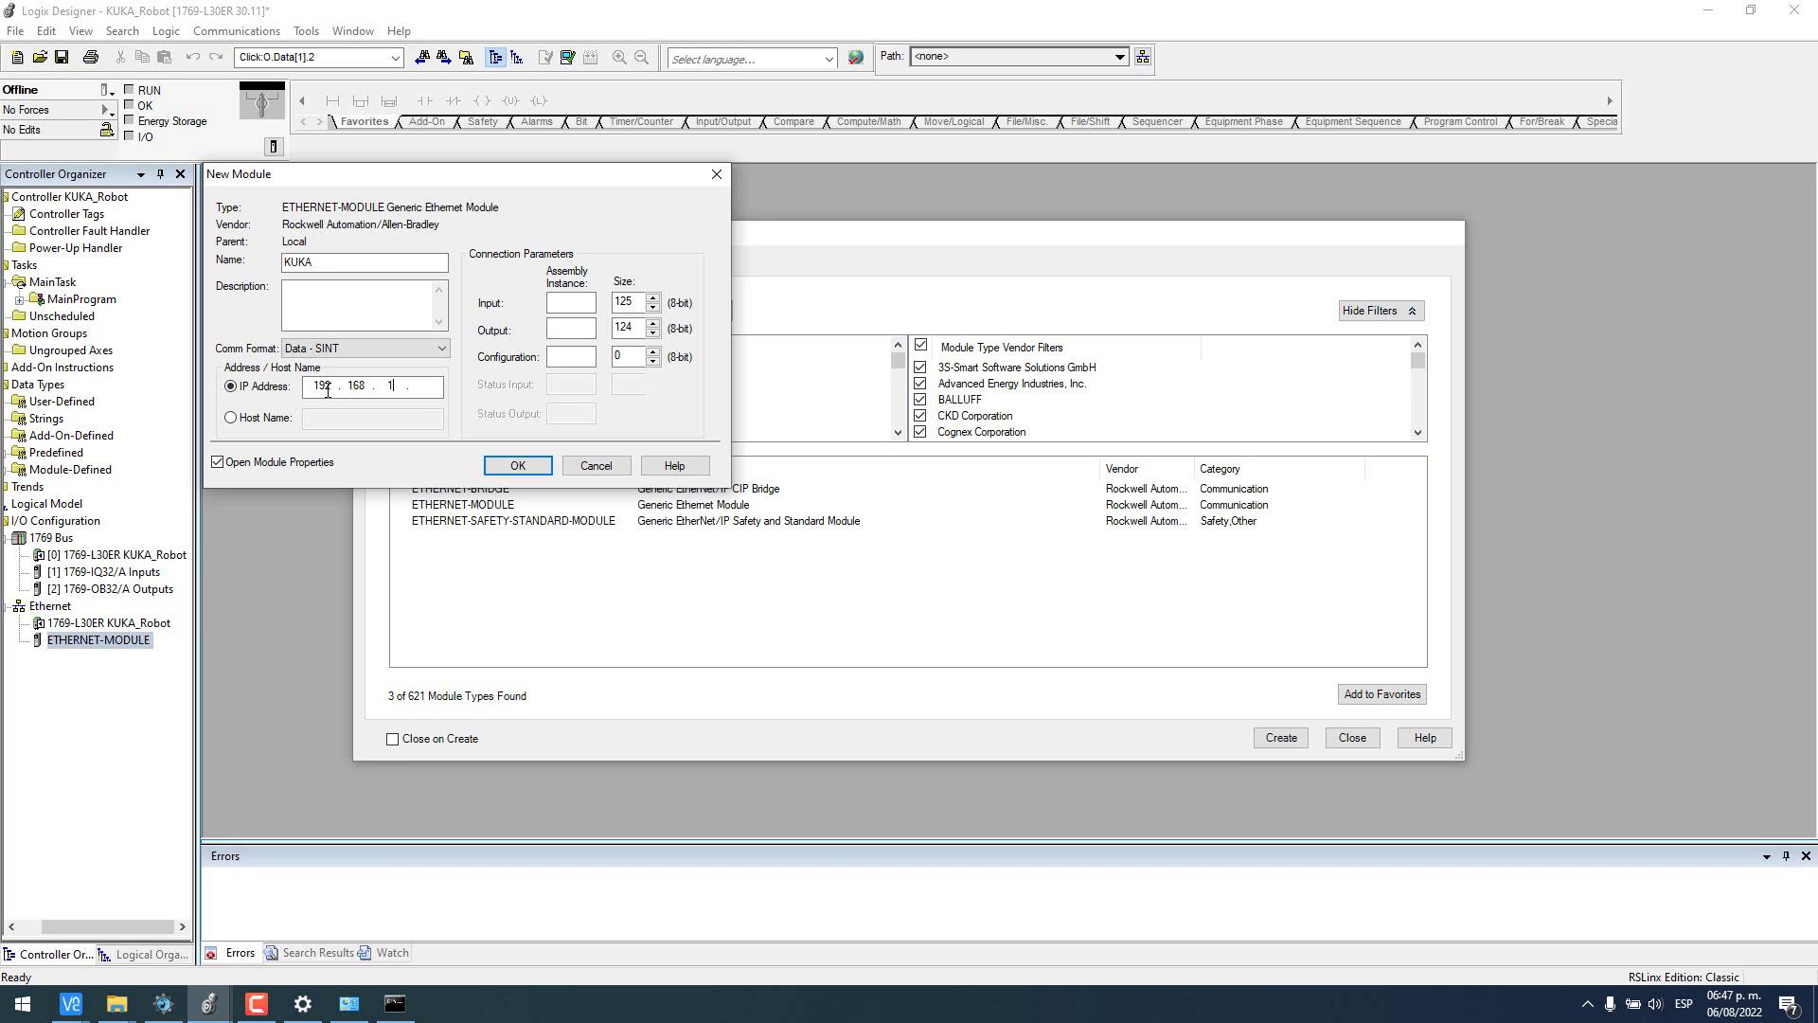
- Give the KUKA module assembly instances 101, 102, 103 with 8-byte input/output sizes, and create it
{"action": "left_click", "coordinate": [571, 300]}
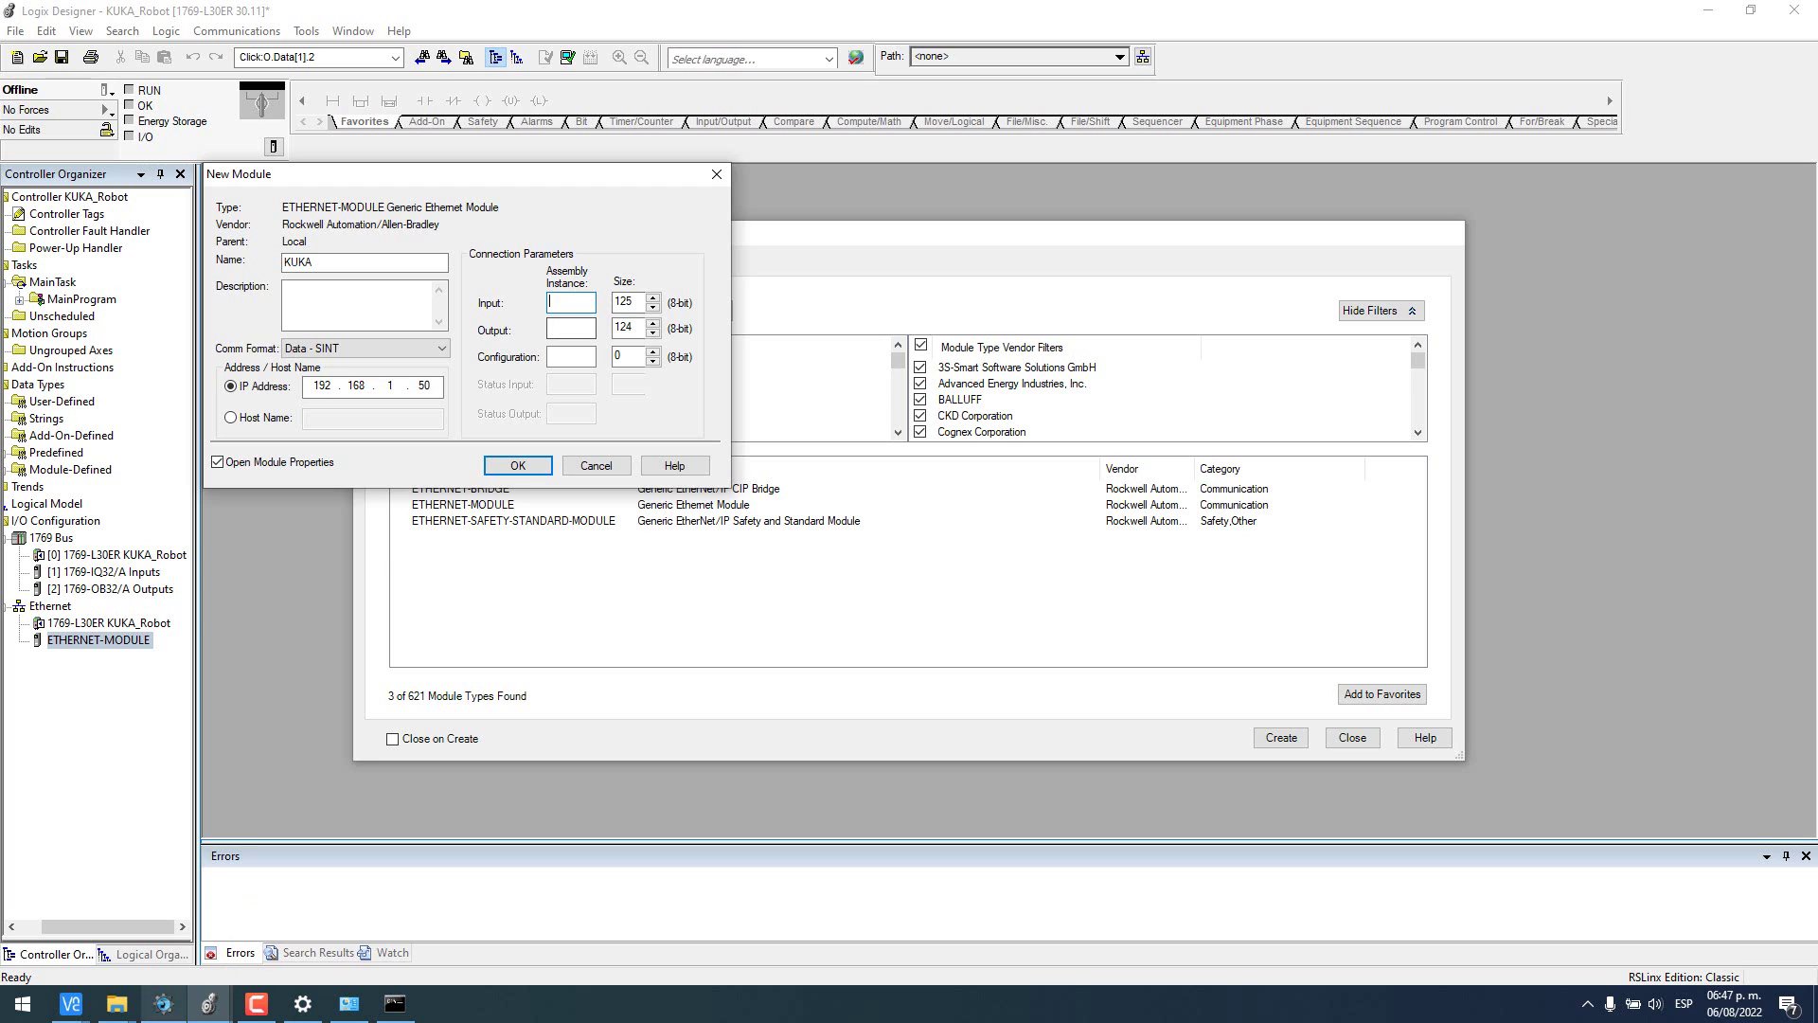
{"action": "left_click", "coordinate": [163, 1004]}
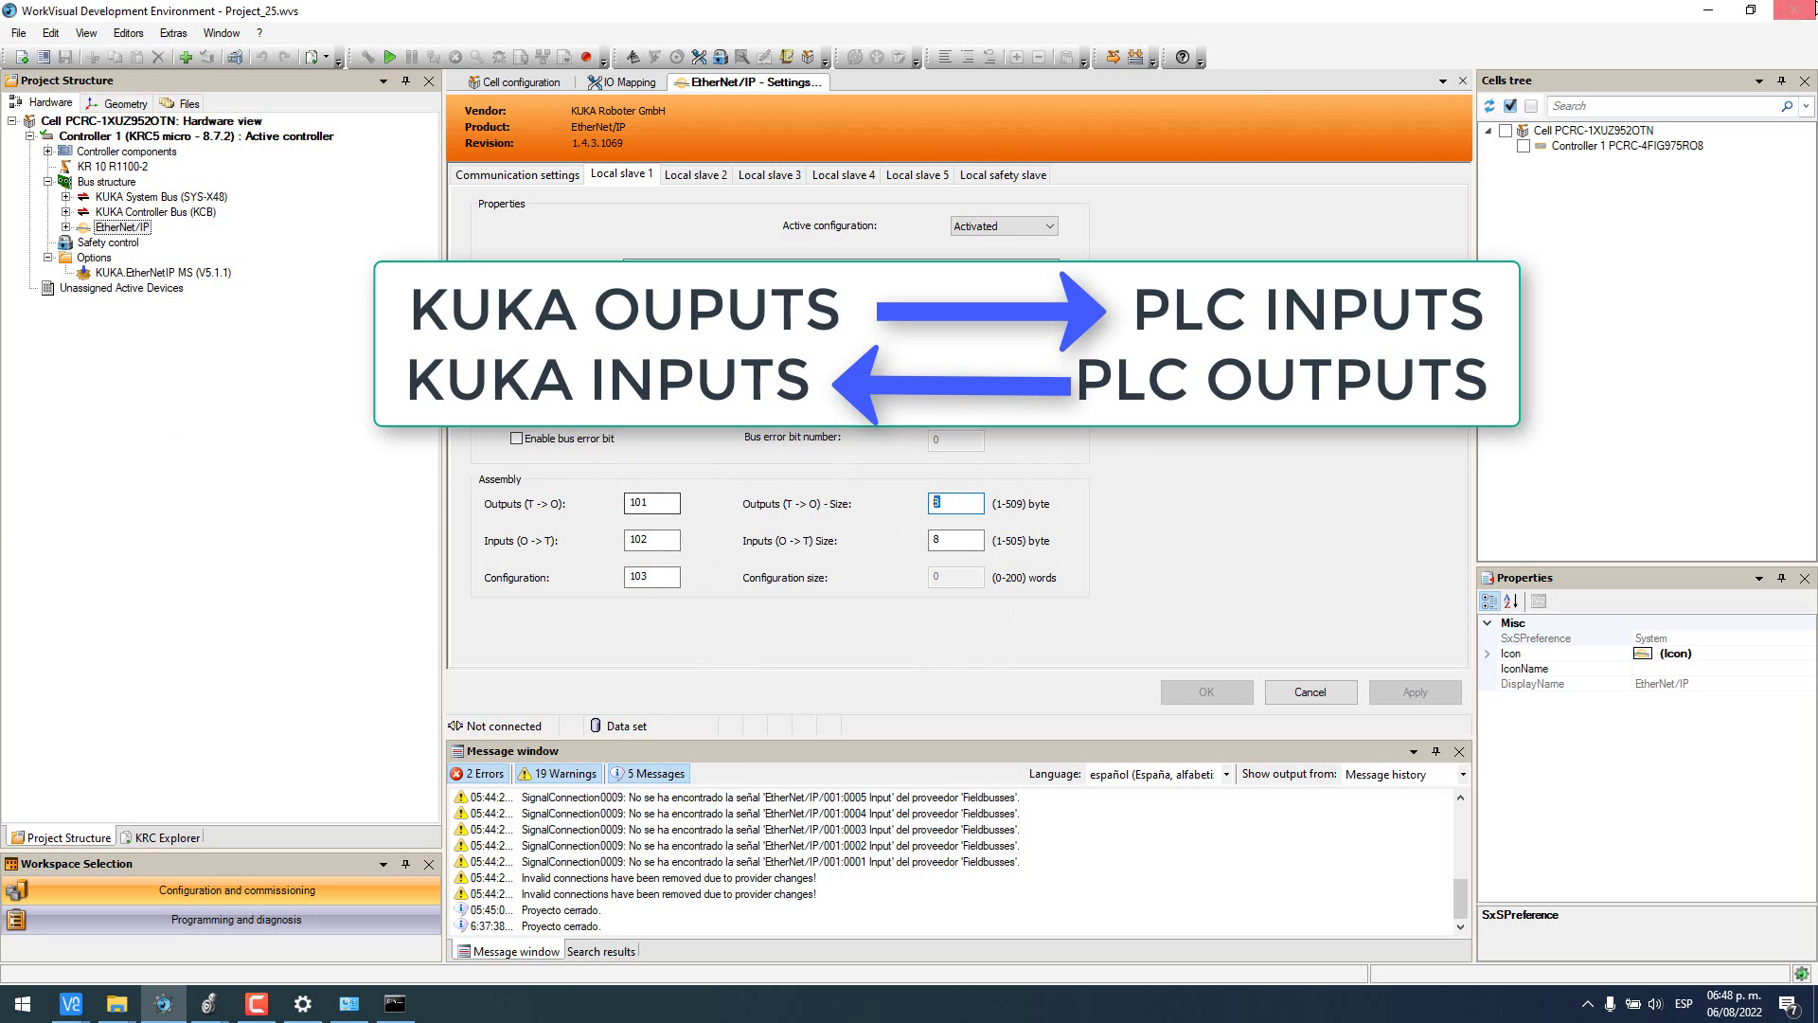
{"action": "left_click", "coordinate": [1707, 11]}
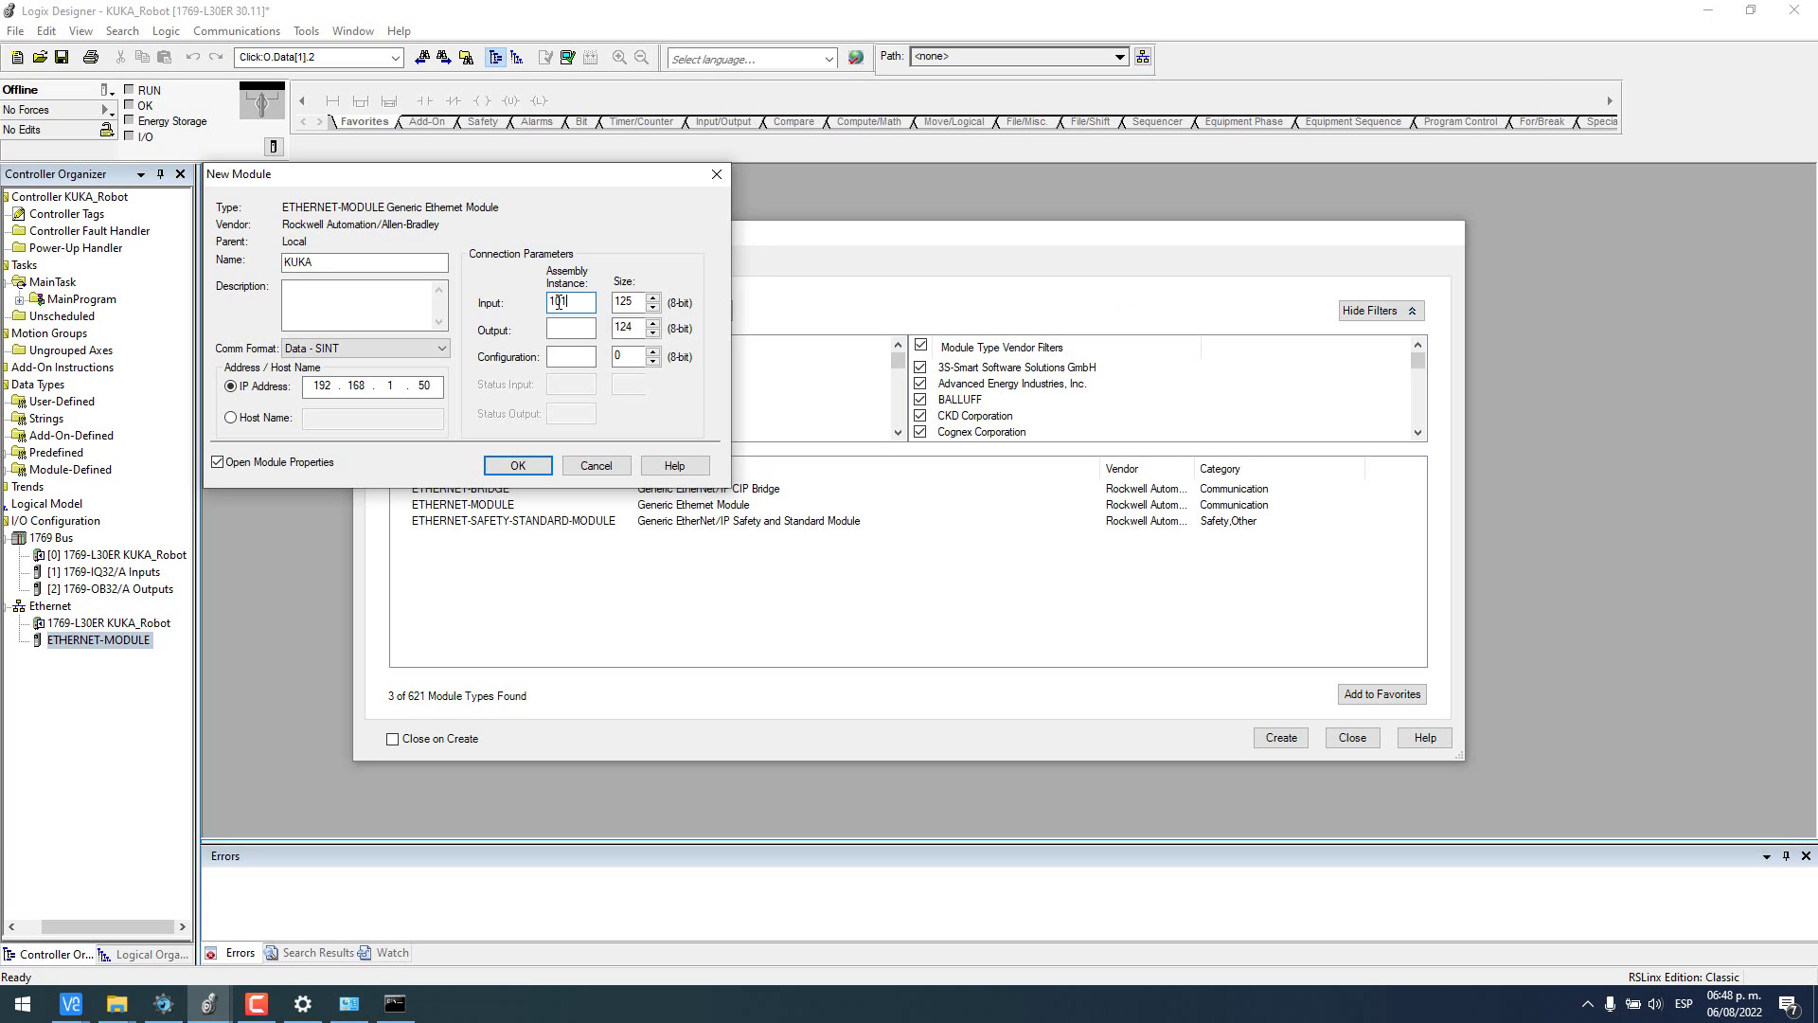
{"action": "double_click", "coordinate": [642, 302]}
{"action": "left_click", "coordinate": [516, 466]}
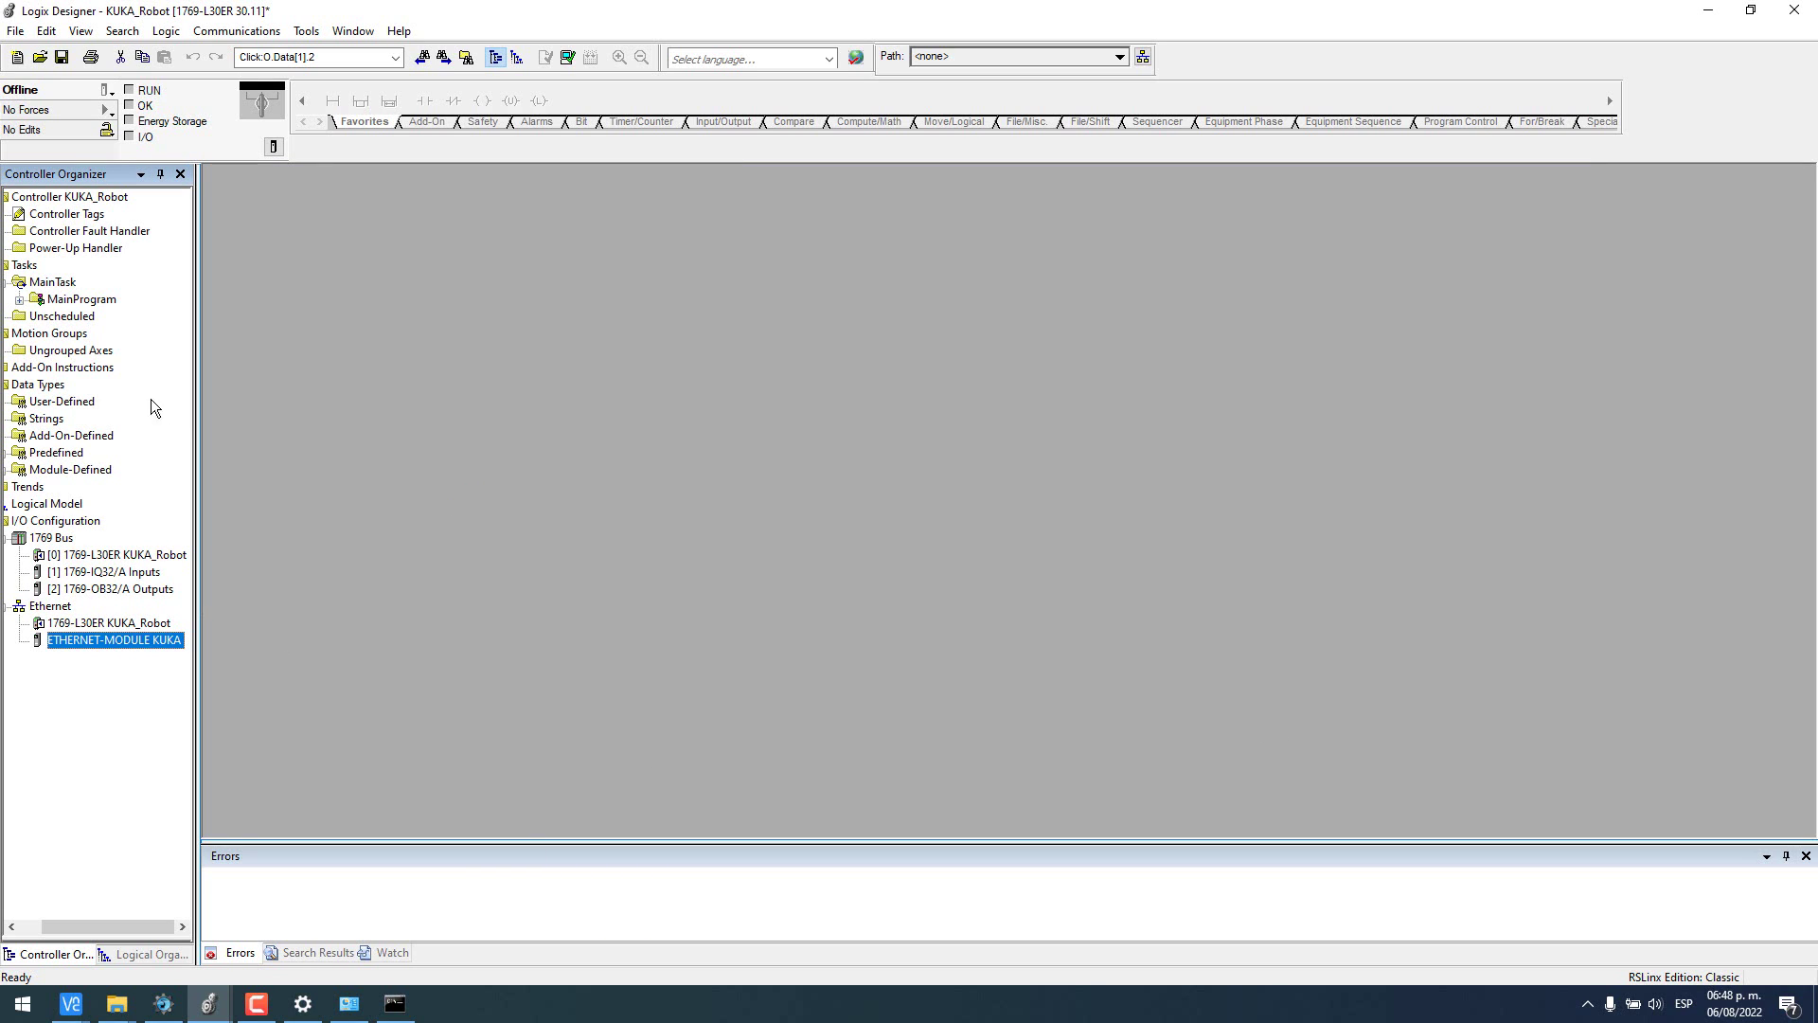
- Download the project to controller 192.168.1.10 and return it to Remote Run
{"action": "left_click", "coordinate": [237, 31]}
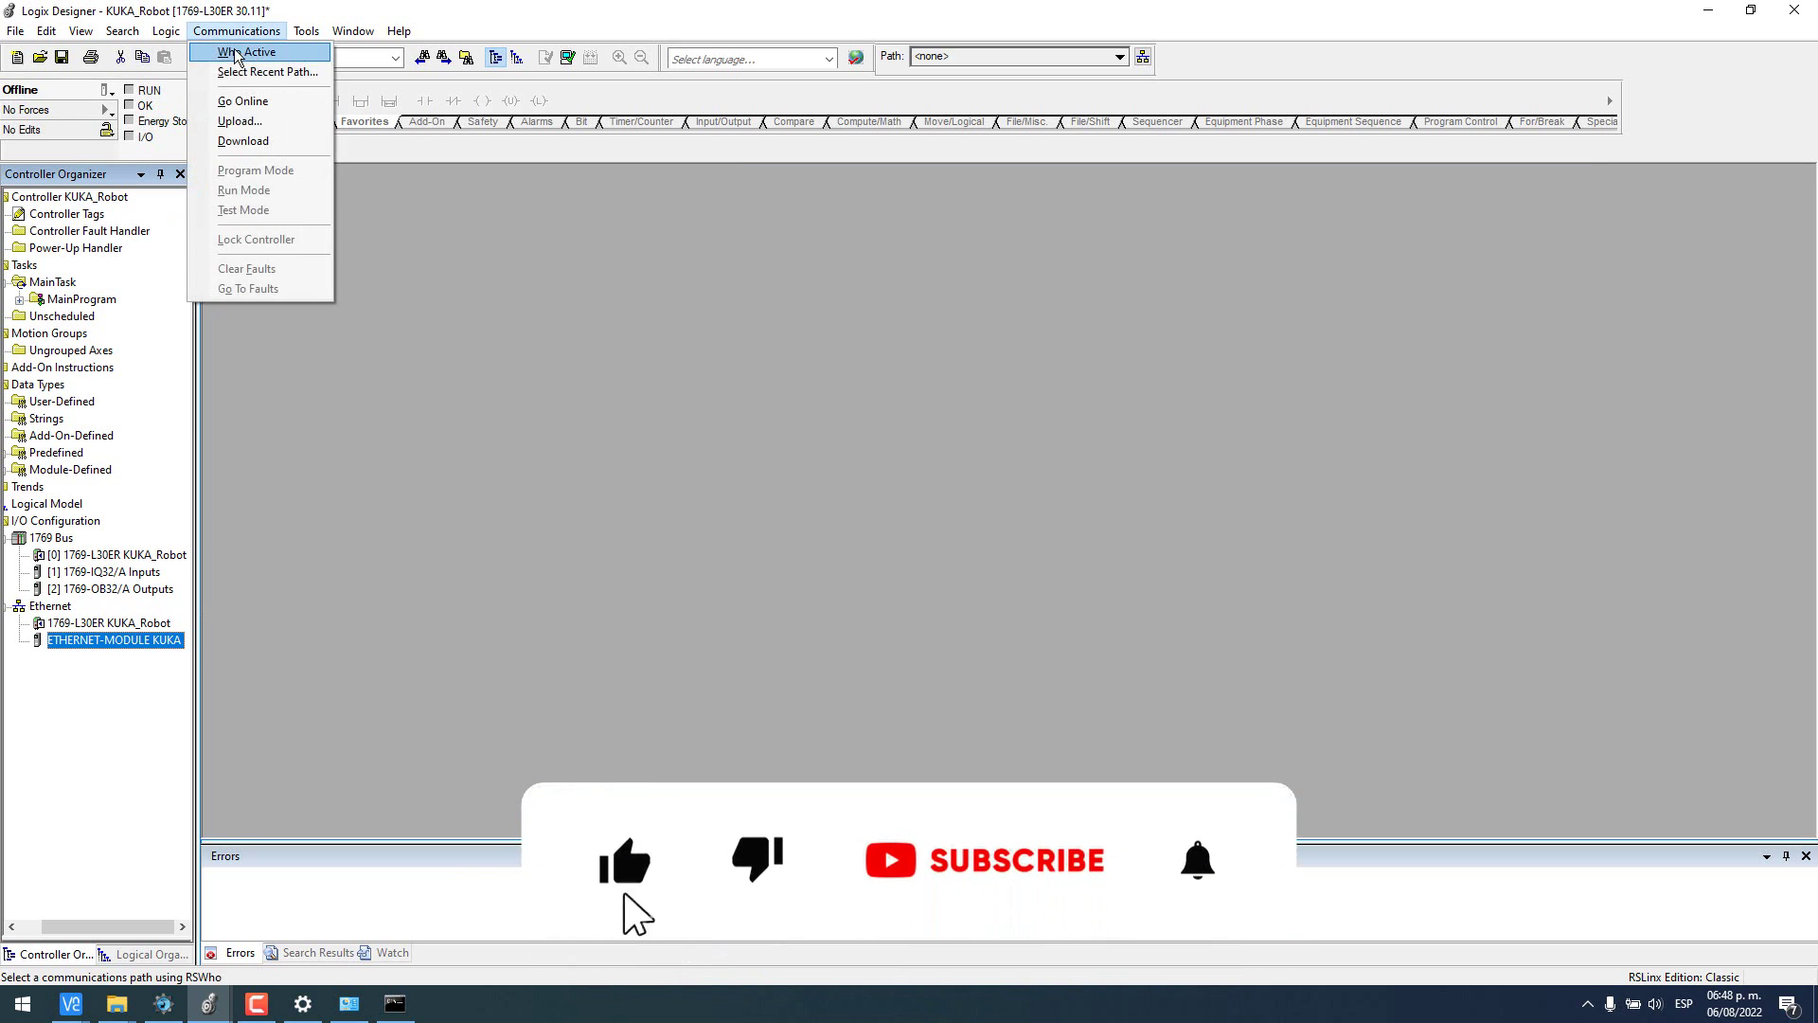
{"action": "left_click", "coordinate": [236, 53]}
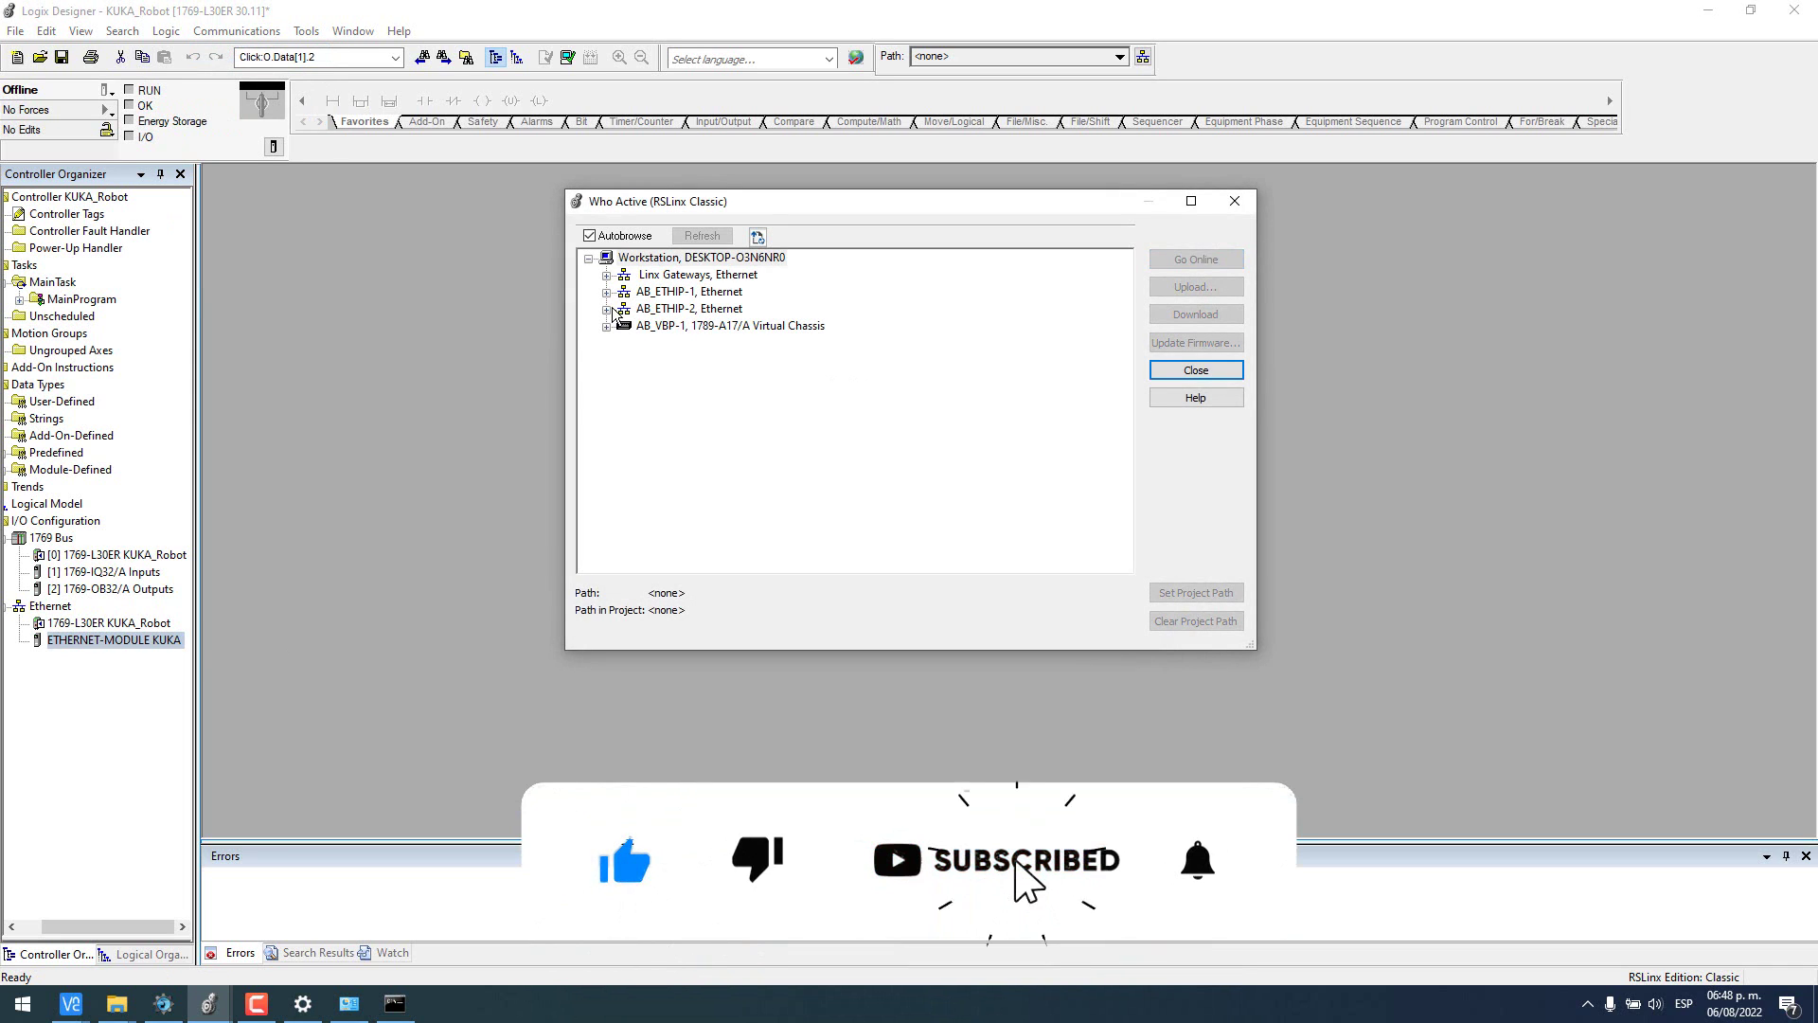
{"action": "double_click", "coordinate": [712, 310]}
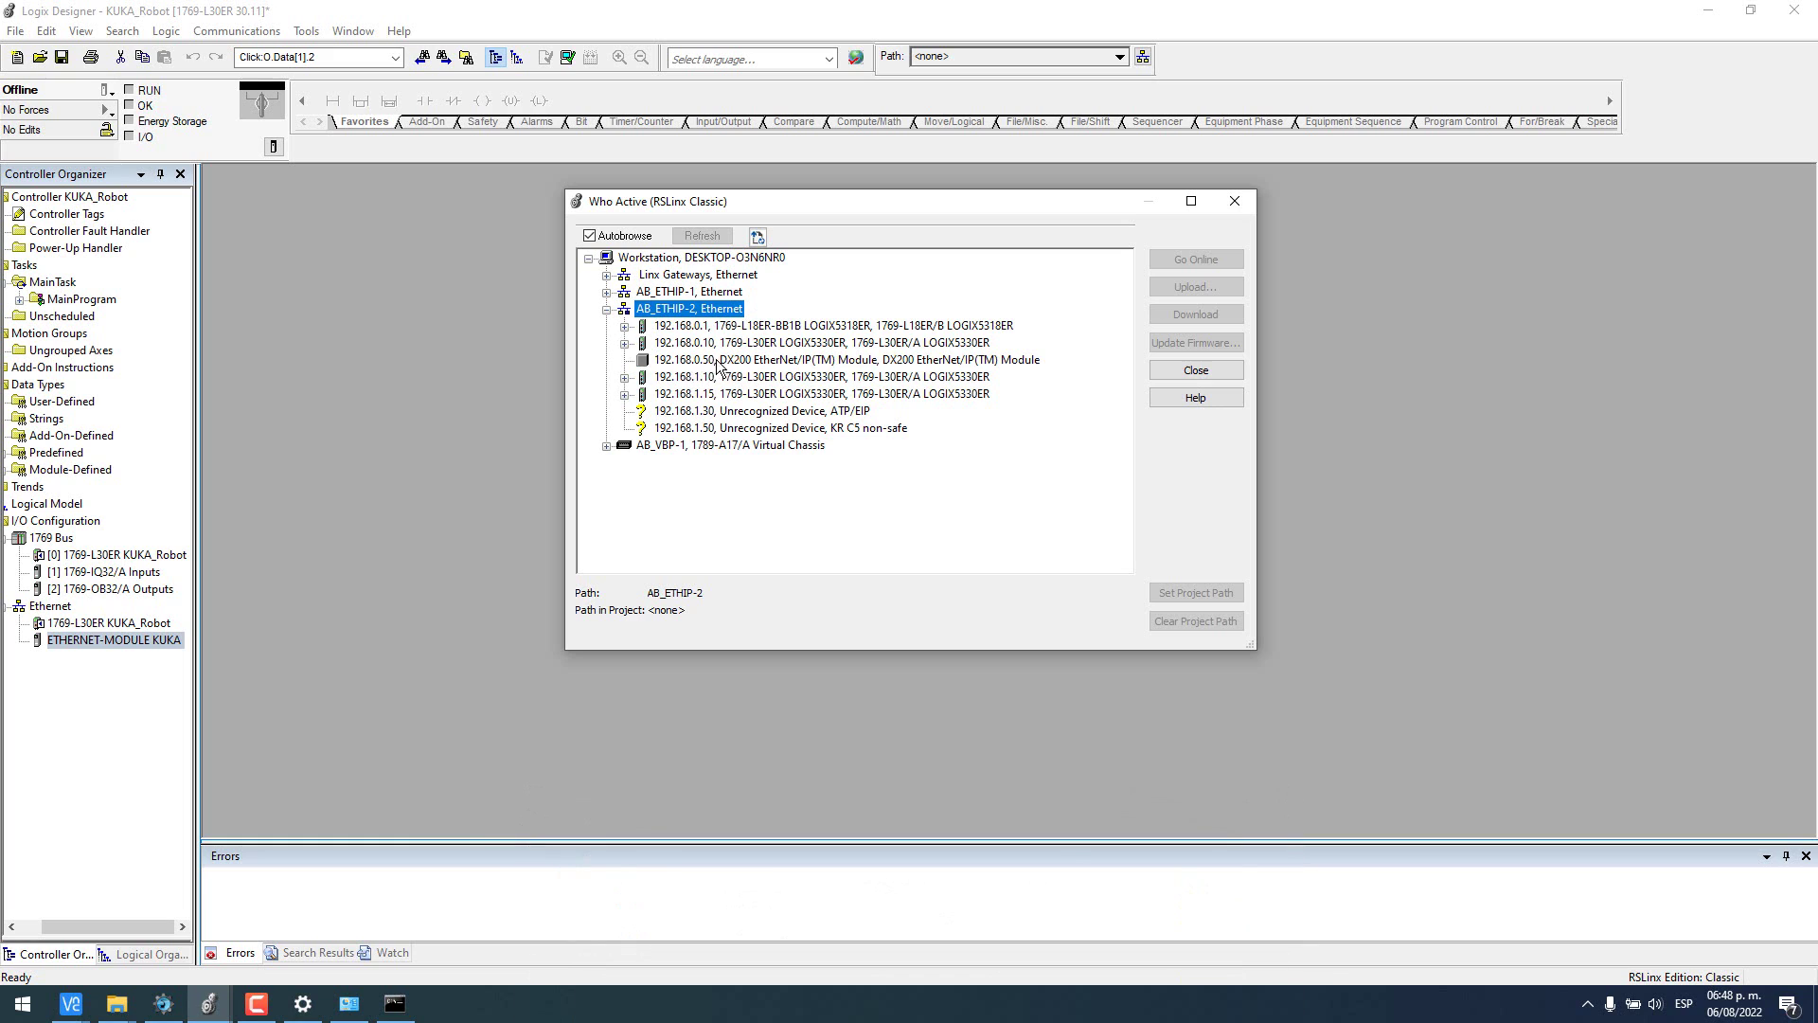
{"action": "left_click", "coordinate": [671, 378]}
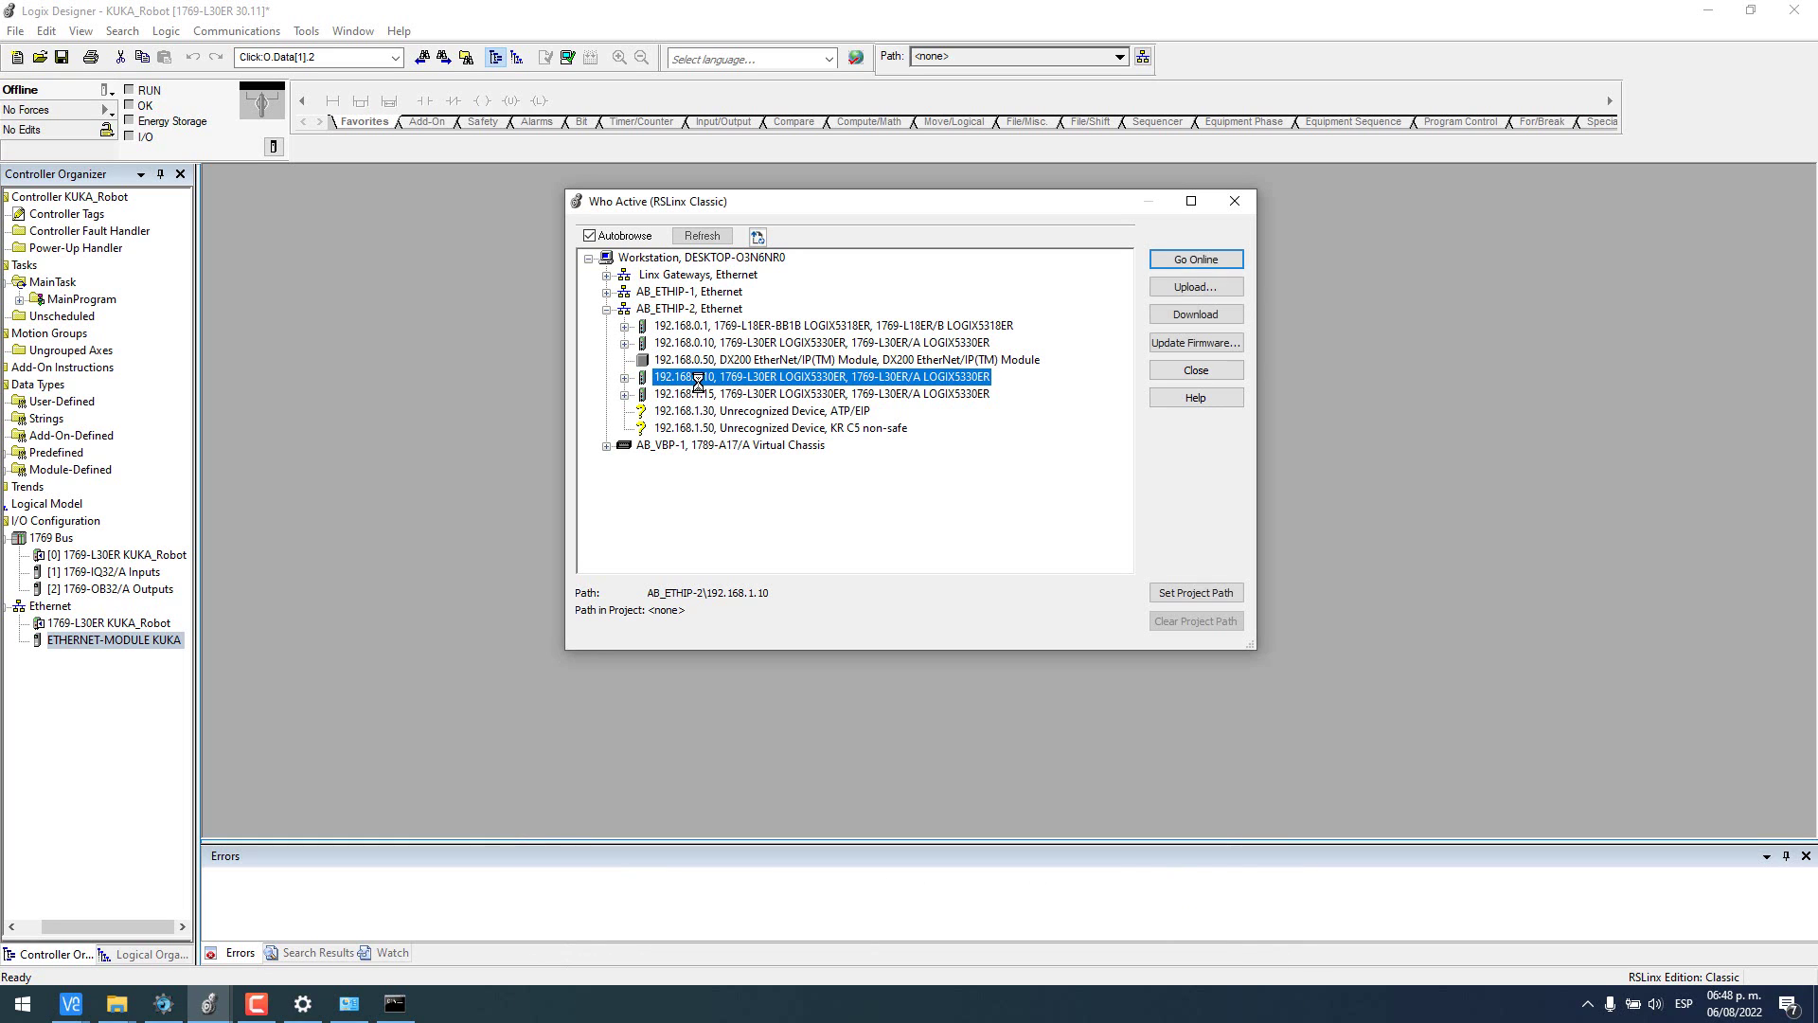
{"action": "left_click", "coordinate": [1195, 314]}
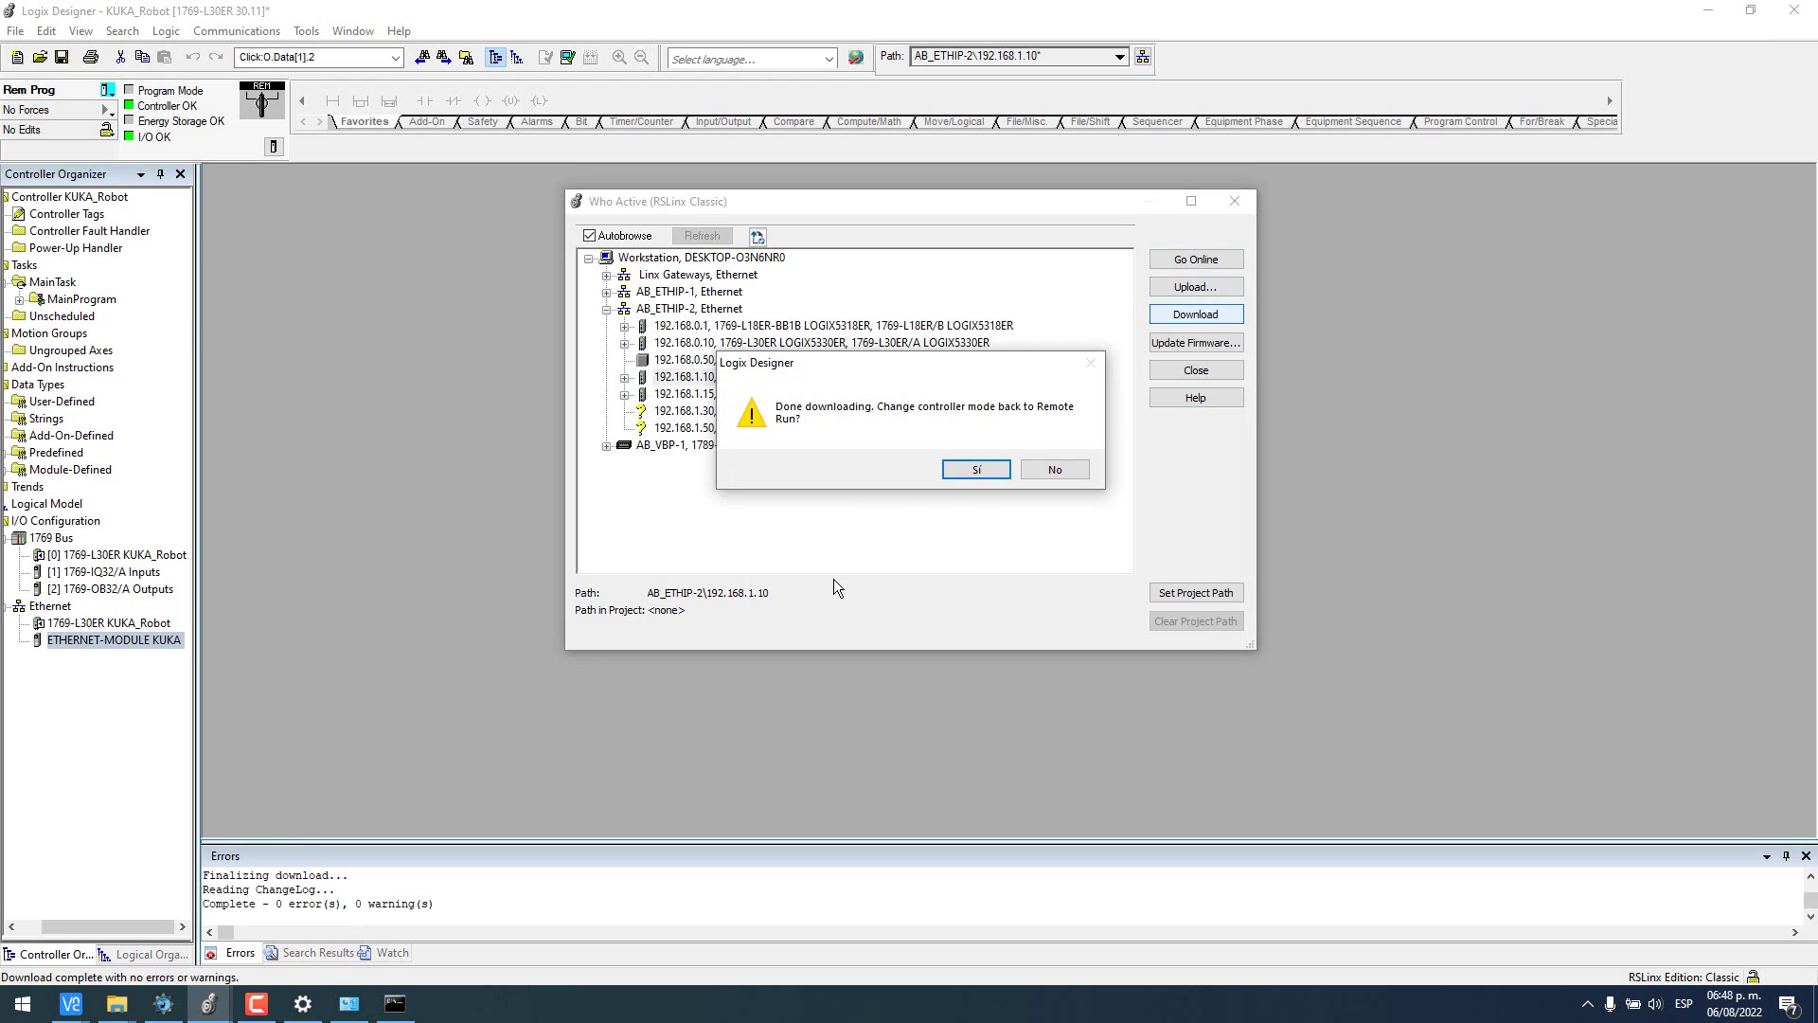
{"action": "key", "text": "Return"}
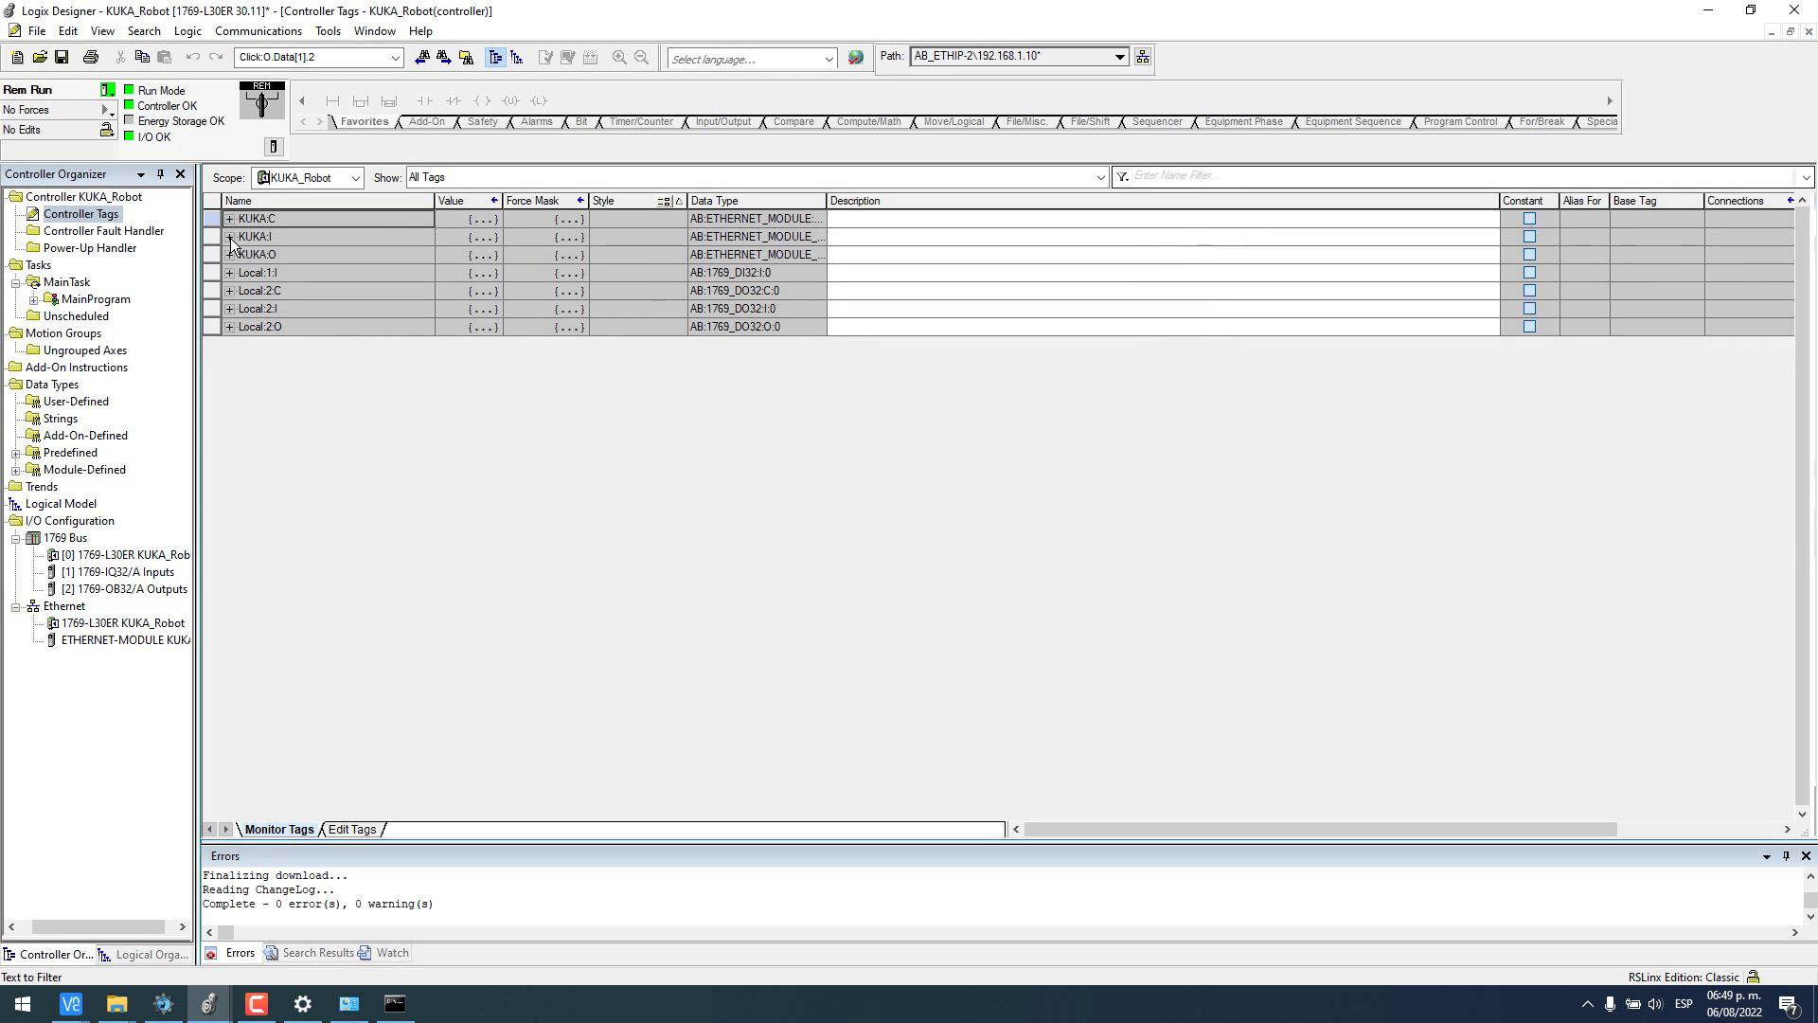
- Expand KUKA:I.Data and KUKA:O.Data in Controller Tags to list their bytes
{"action": "left_click", "coordinate": [229, 237]}
{"action": "left_click", "coordinate": [242, 254]}
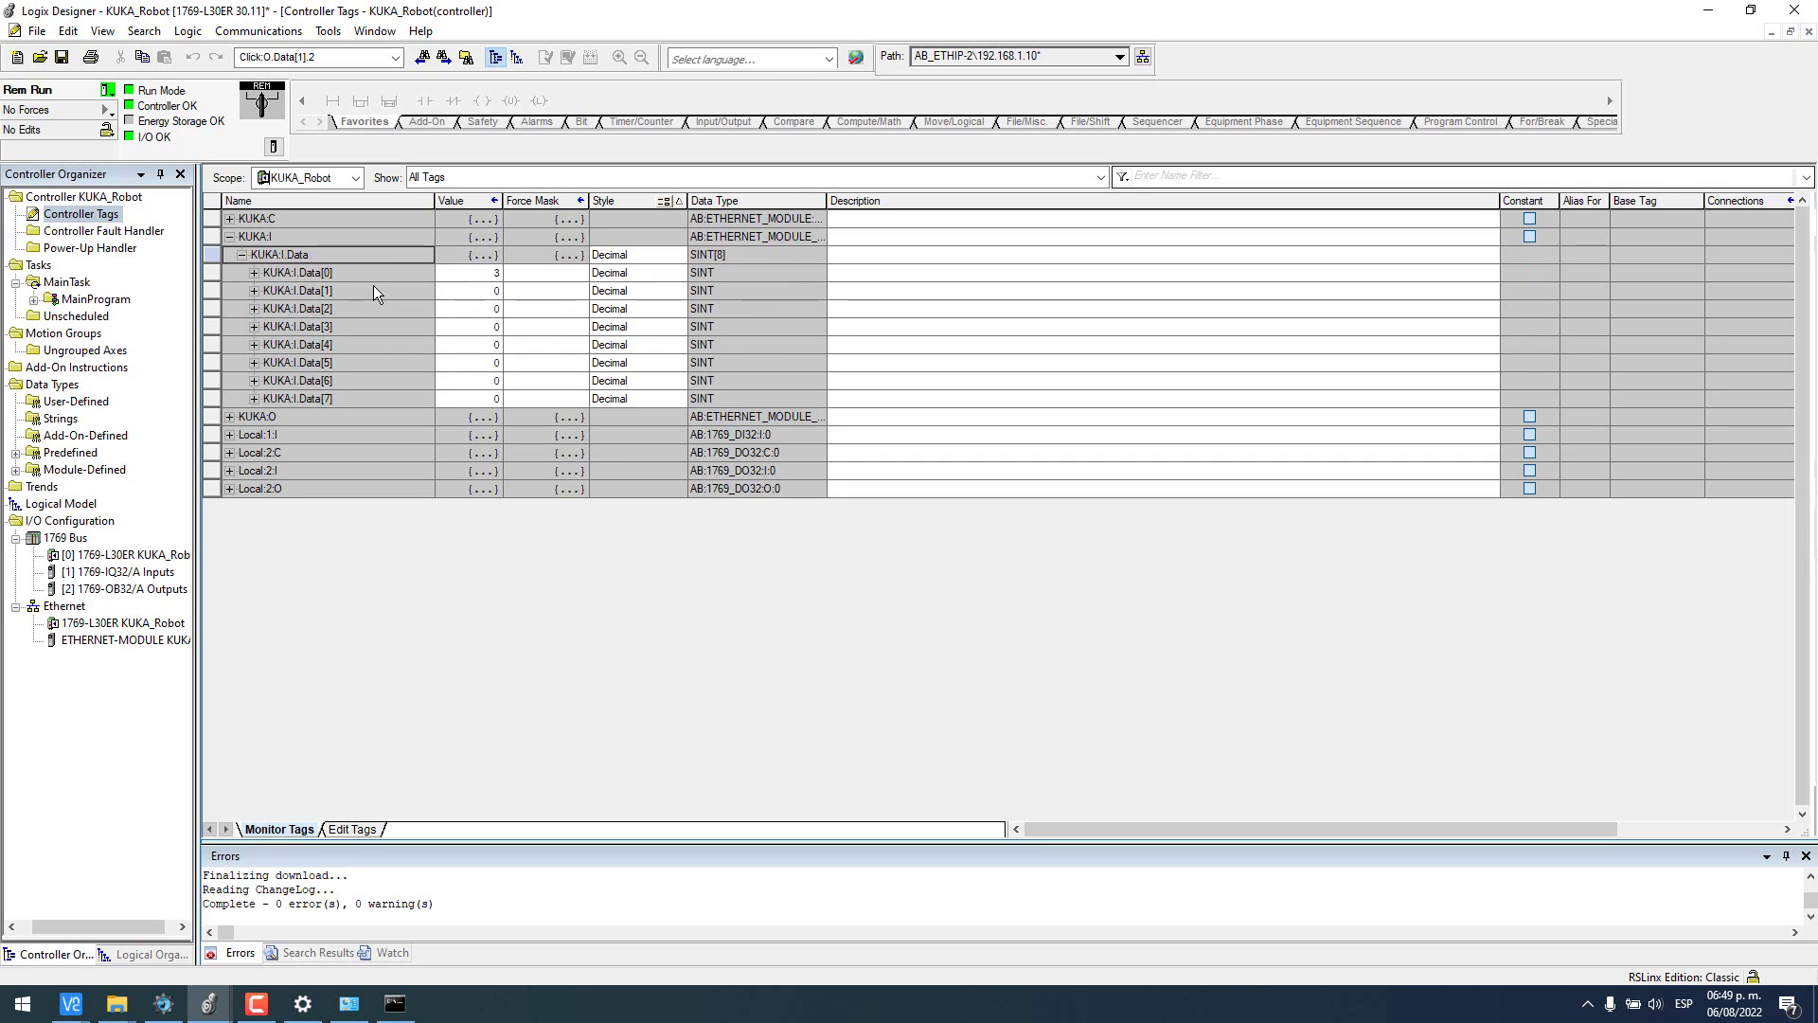
{"action": "left_click", "coordinate": [231, 417]}
{"action": "left_click", "coordinate": [243, 435]}
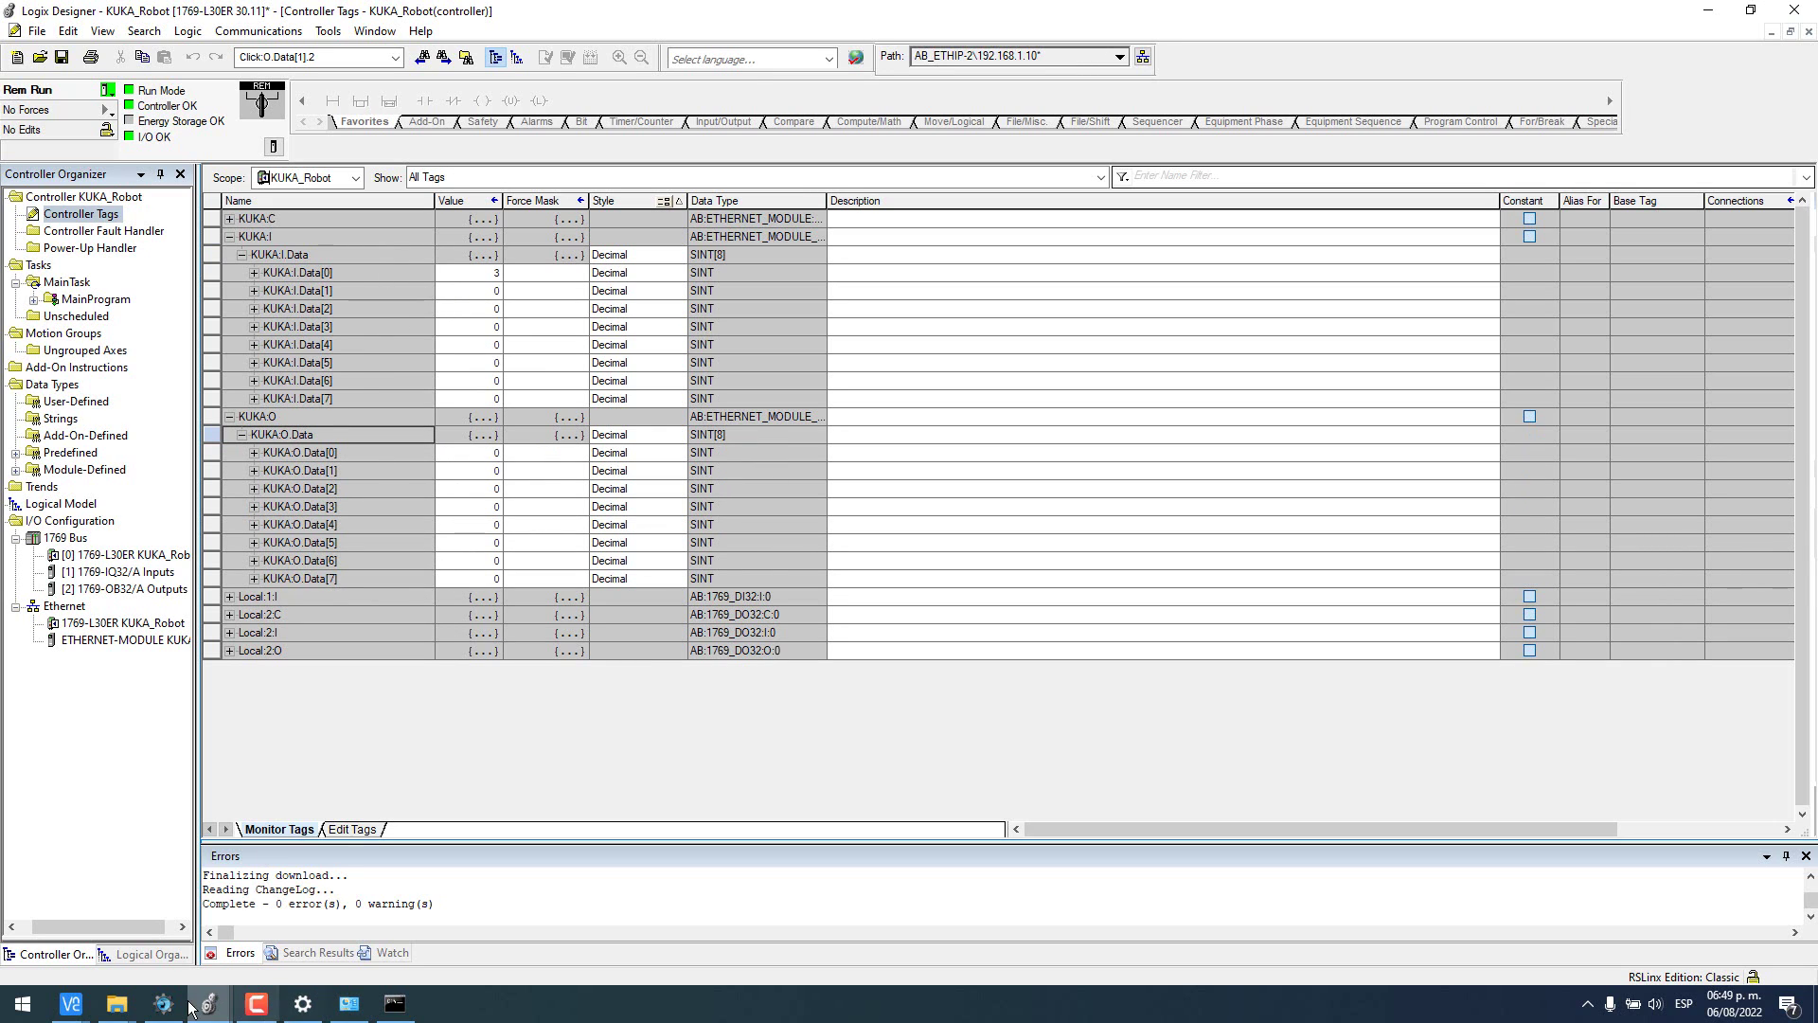
{"action": "left_click", "coordinate": [82, 1012]}
- Move the pendant window to the right side and close its network configuration page
{"action": "left_click", "coordinate": [200, 936]}
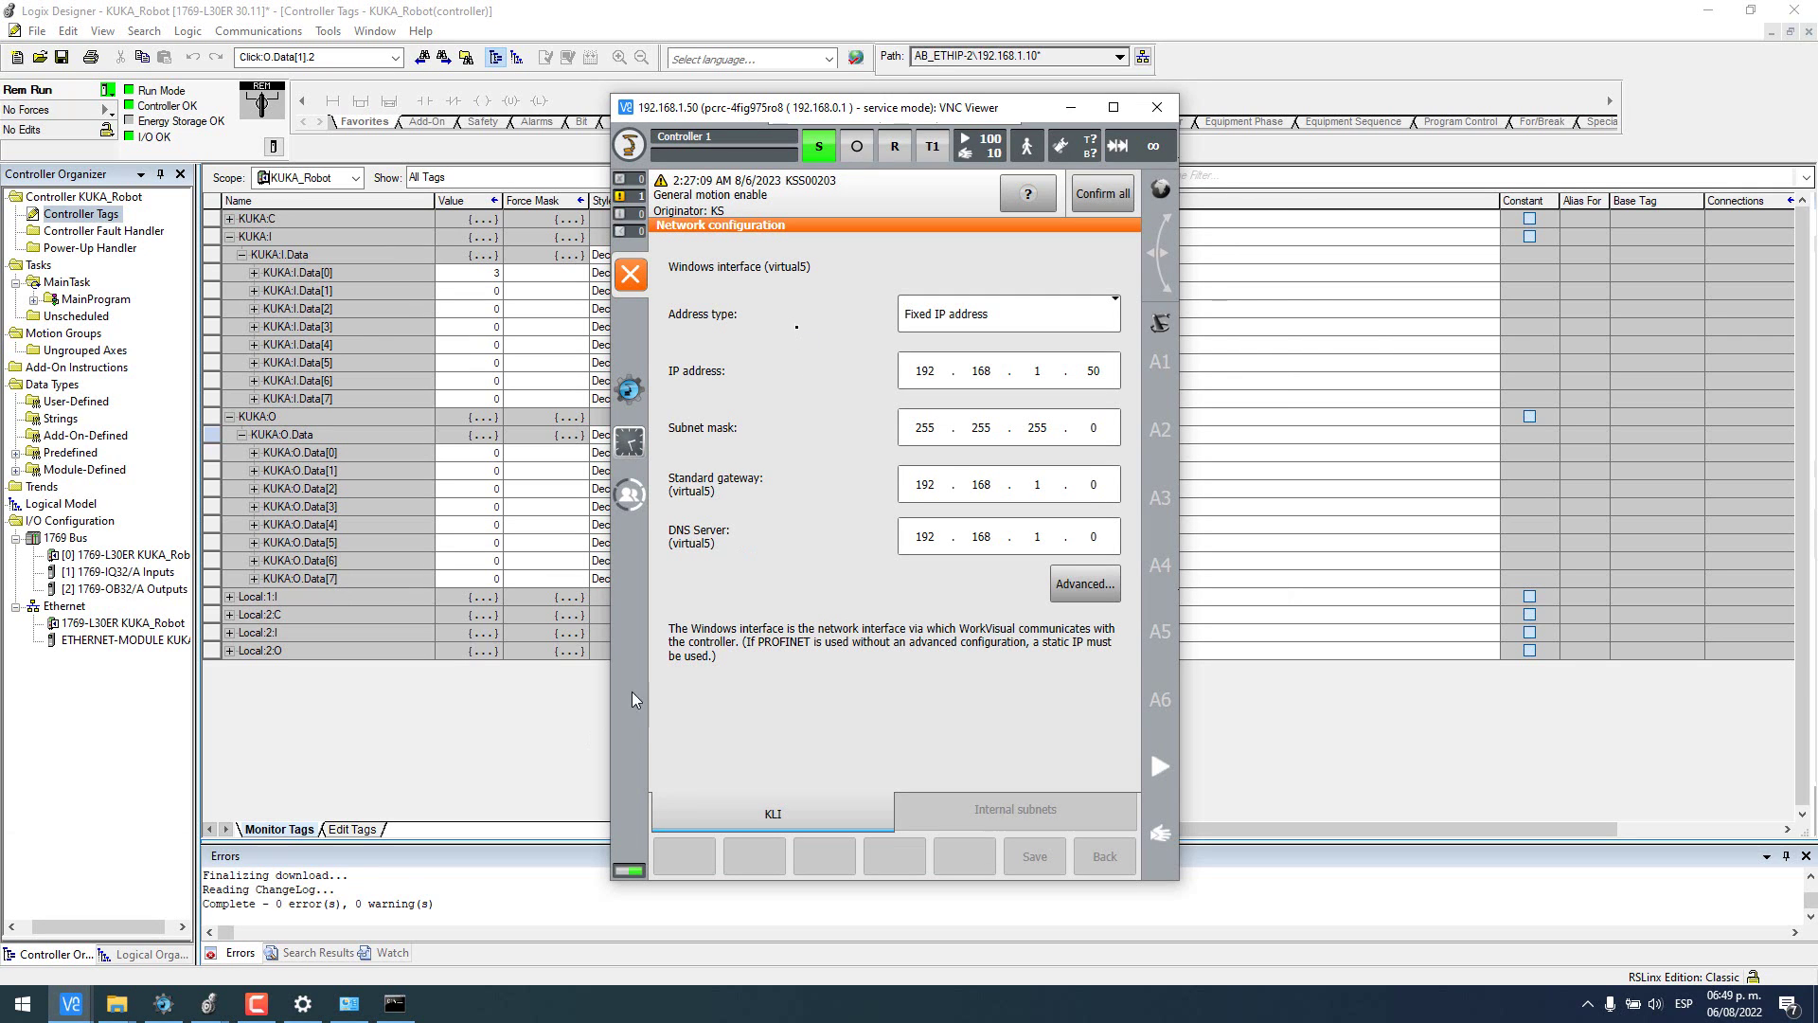
{"action": "left_click_drag", "start_coordinate": [886, 114], "coordinate": [1261, 94]}
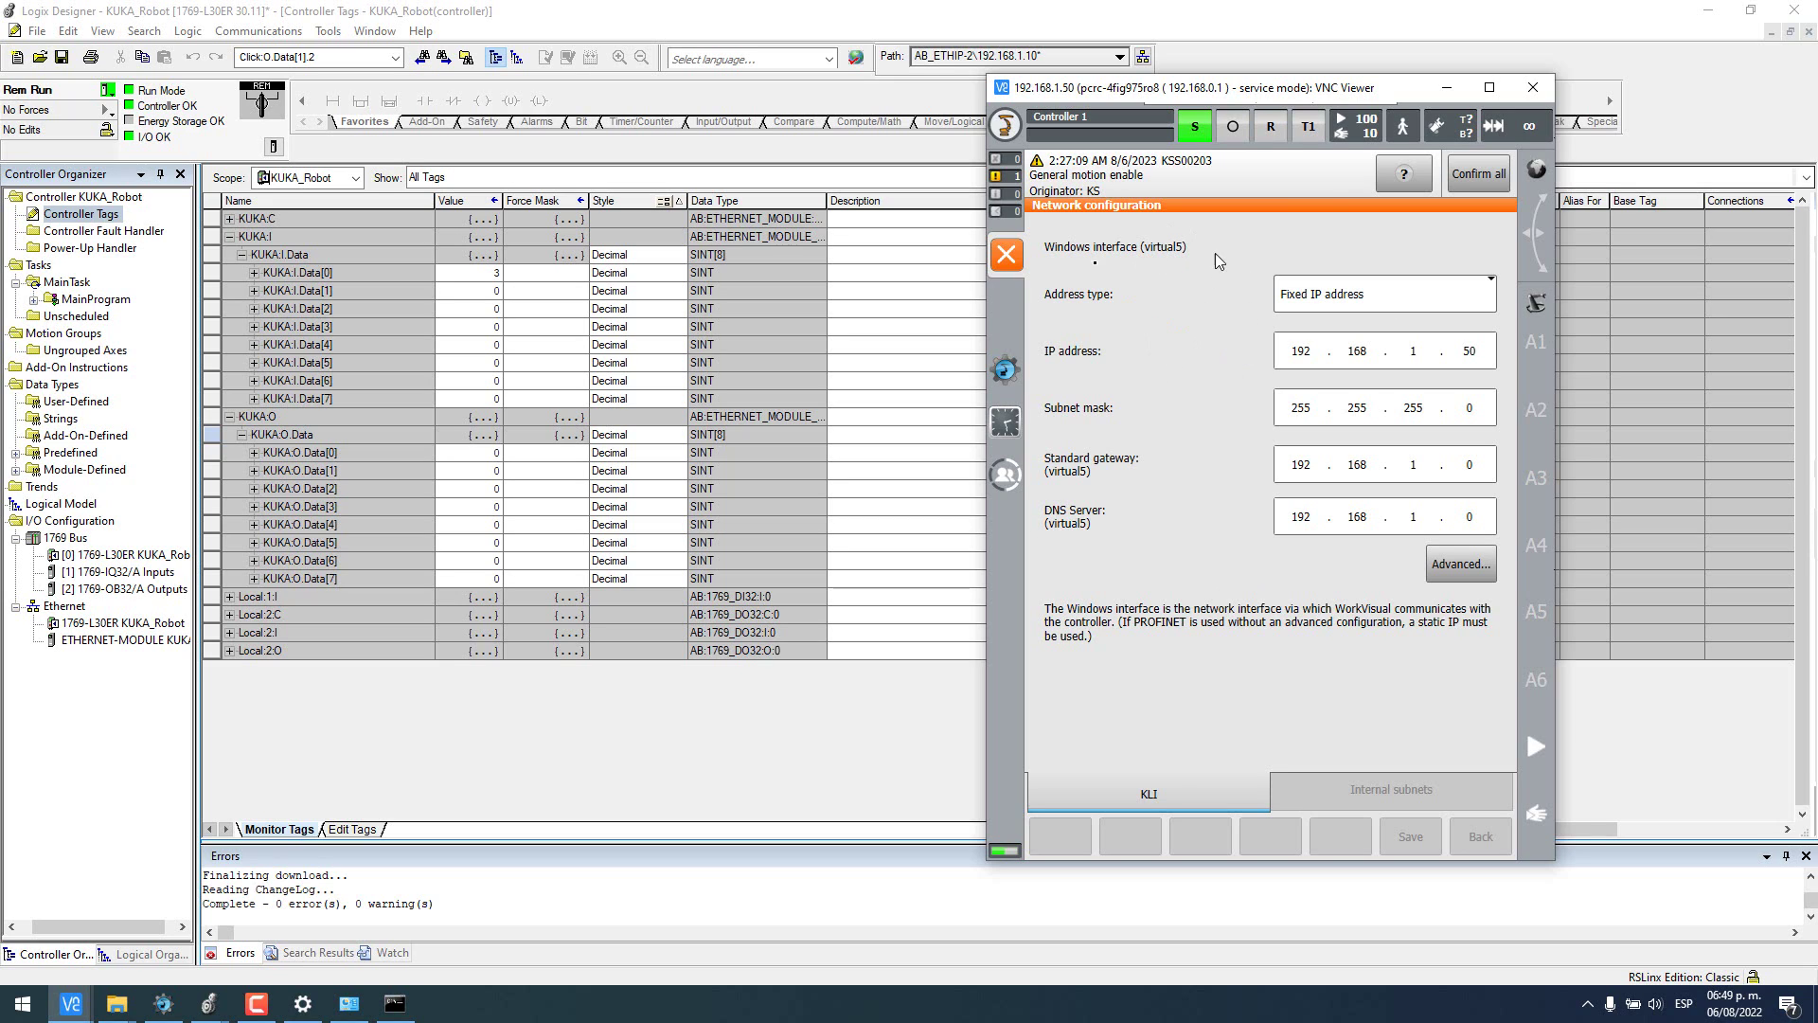
{"action": "left_click", "coordinate": [1007, 254]}
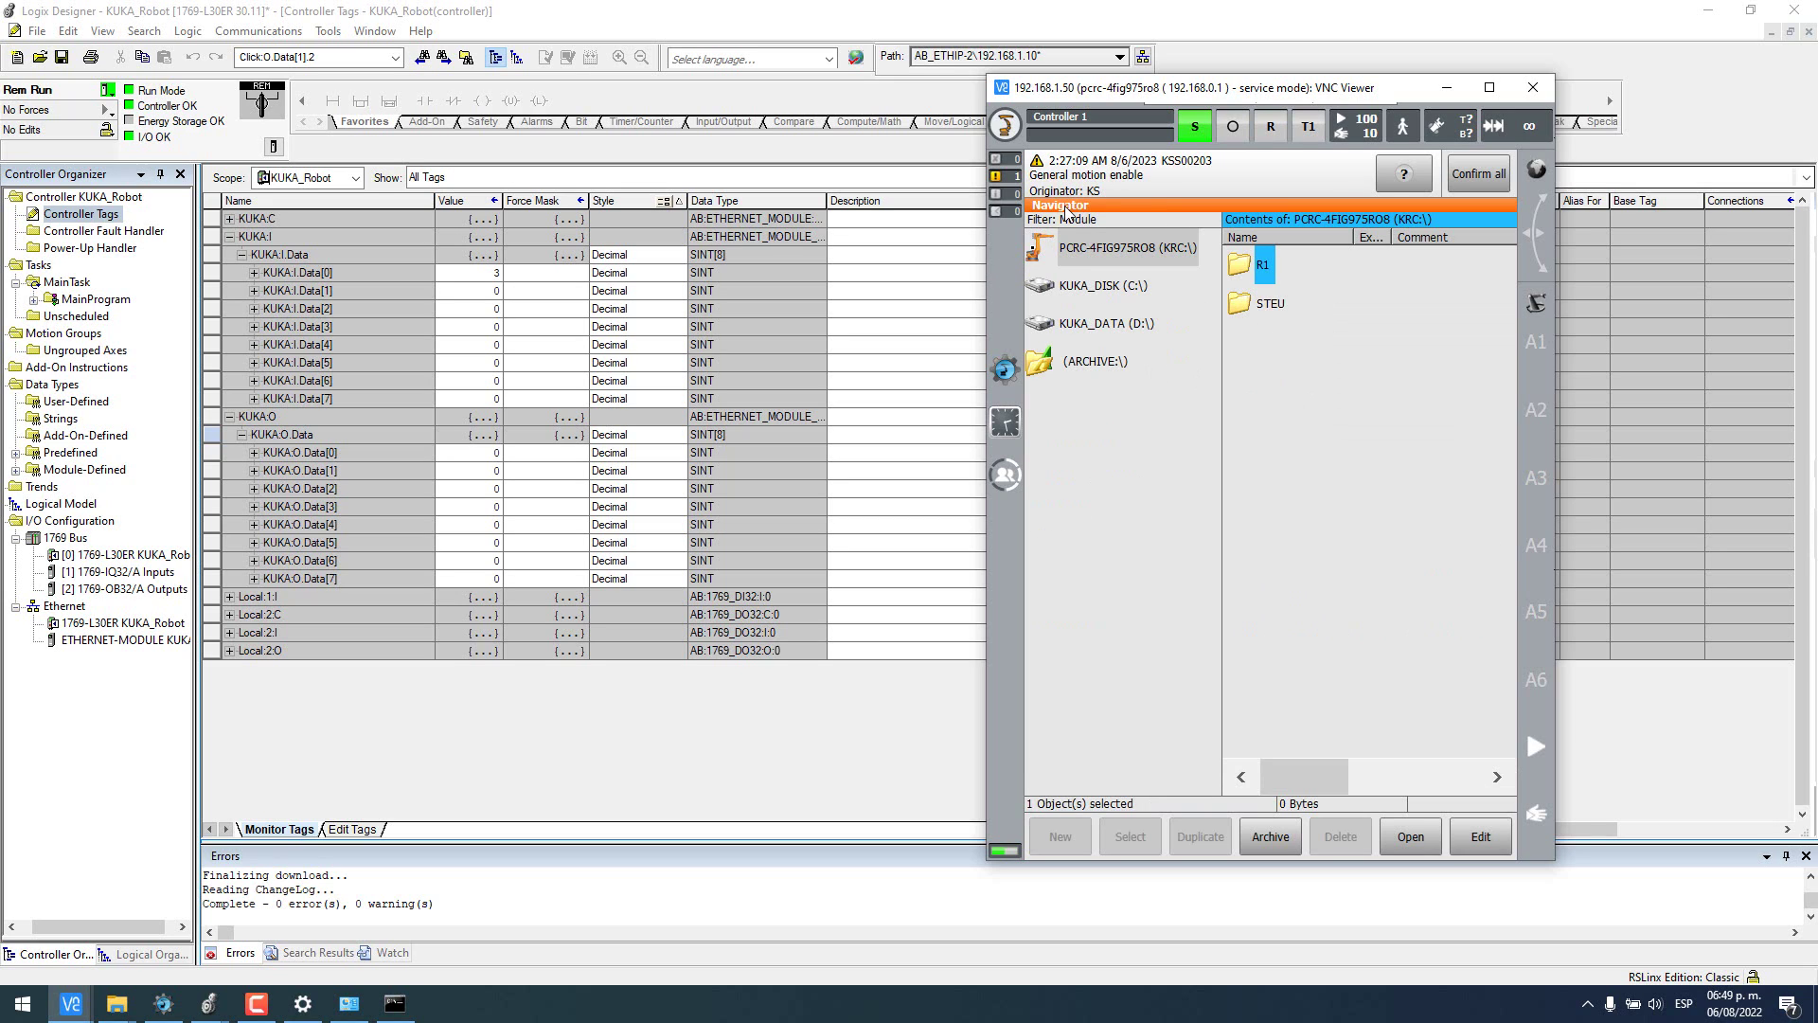
- Show the pendant's digital inputs at input 100 and snap the Logix tag table left
{"action": "left_click", "coordinate": [1003, 127]}
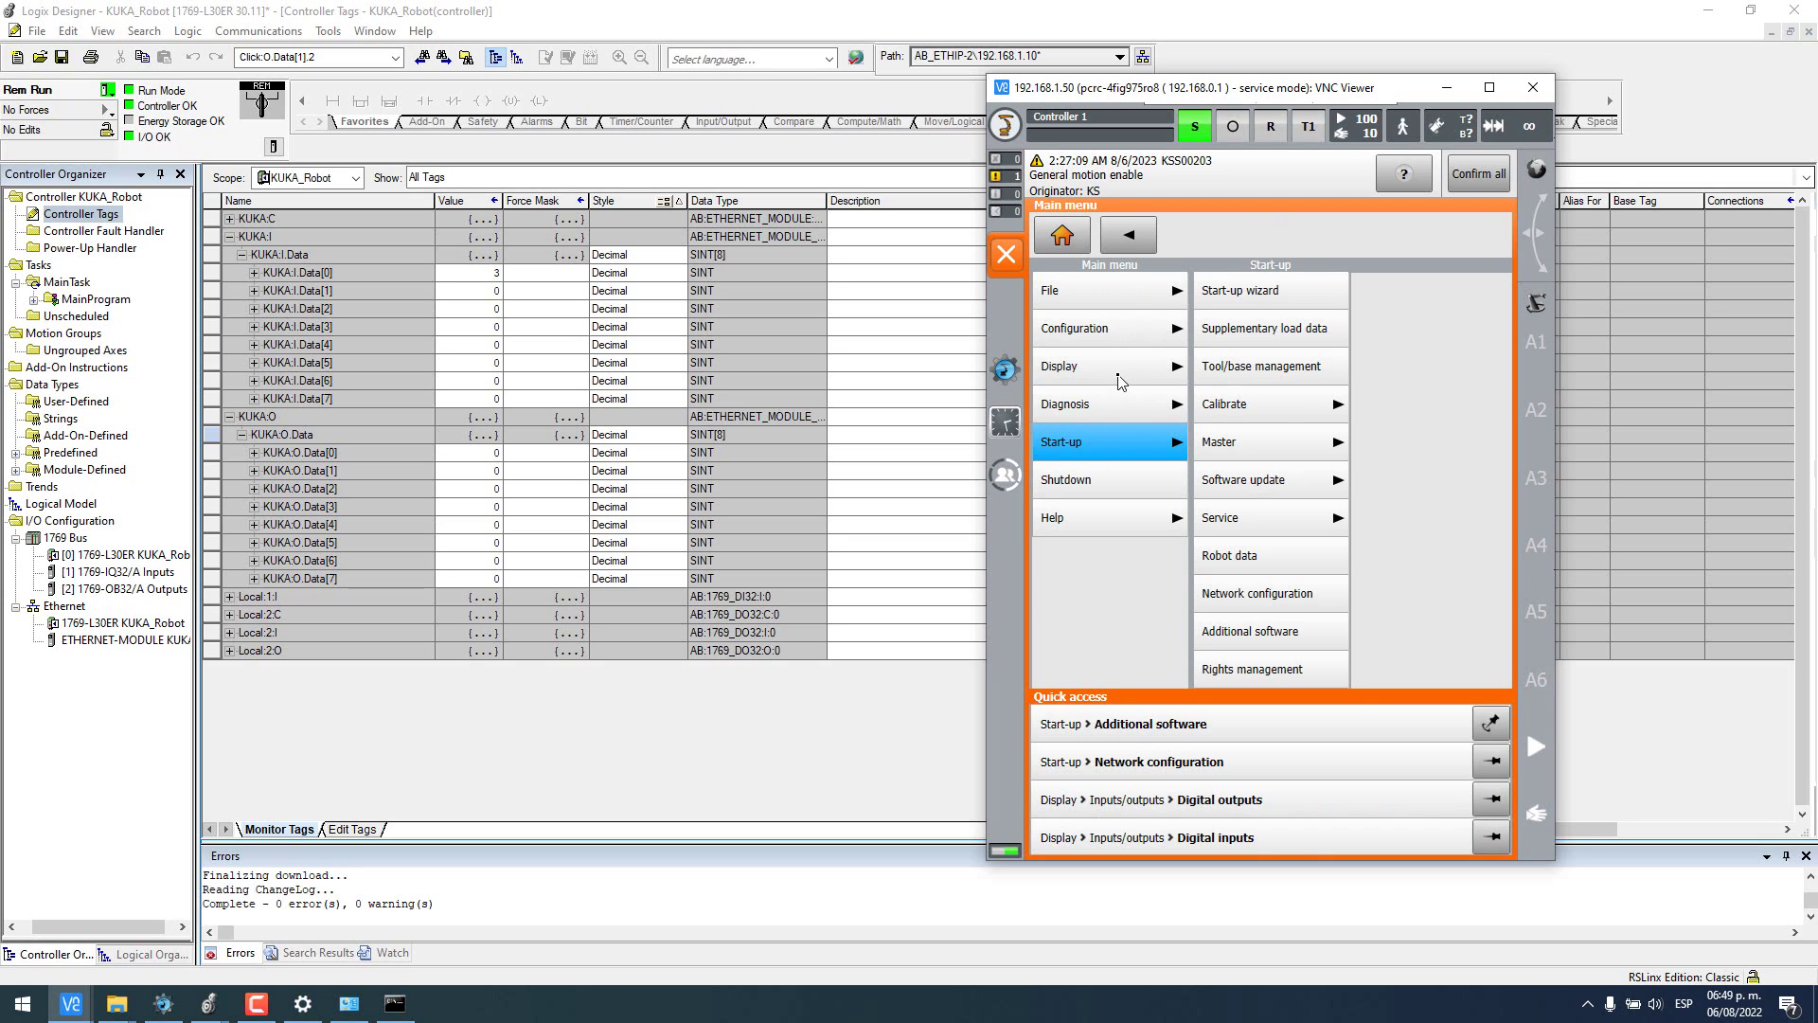
{"action": "left_click", "coordinate": [1120, 380]}
{"action": "left_click", "coordinate": [1327, 309]}
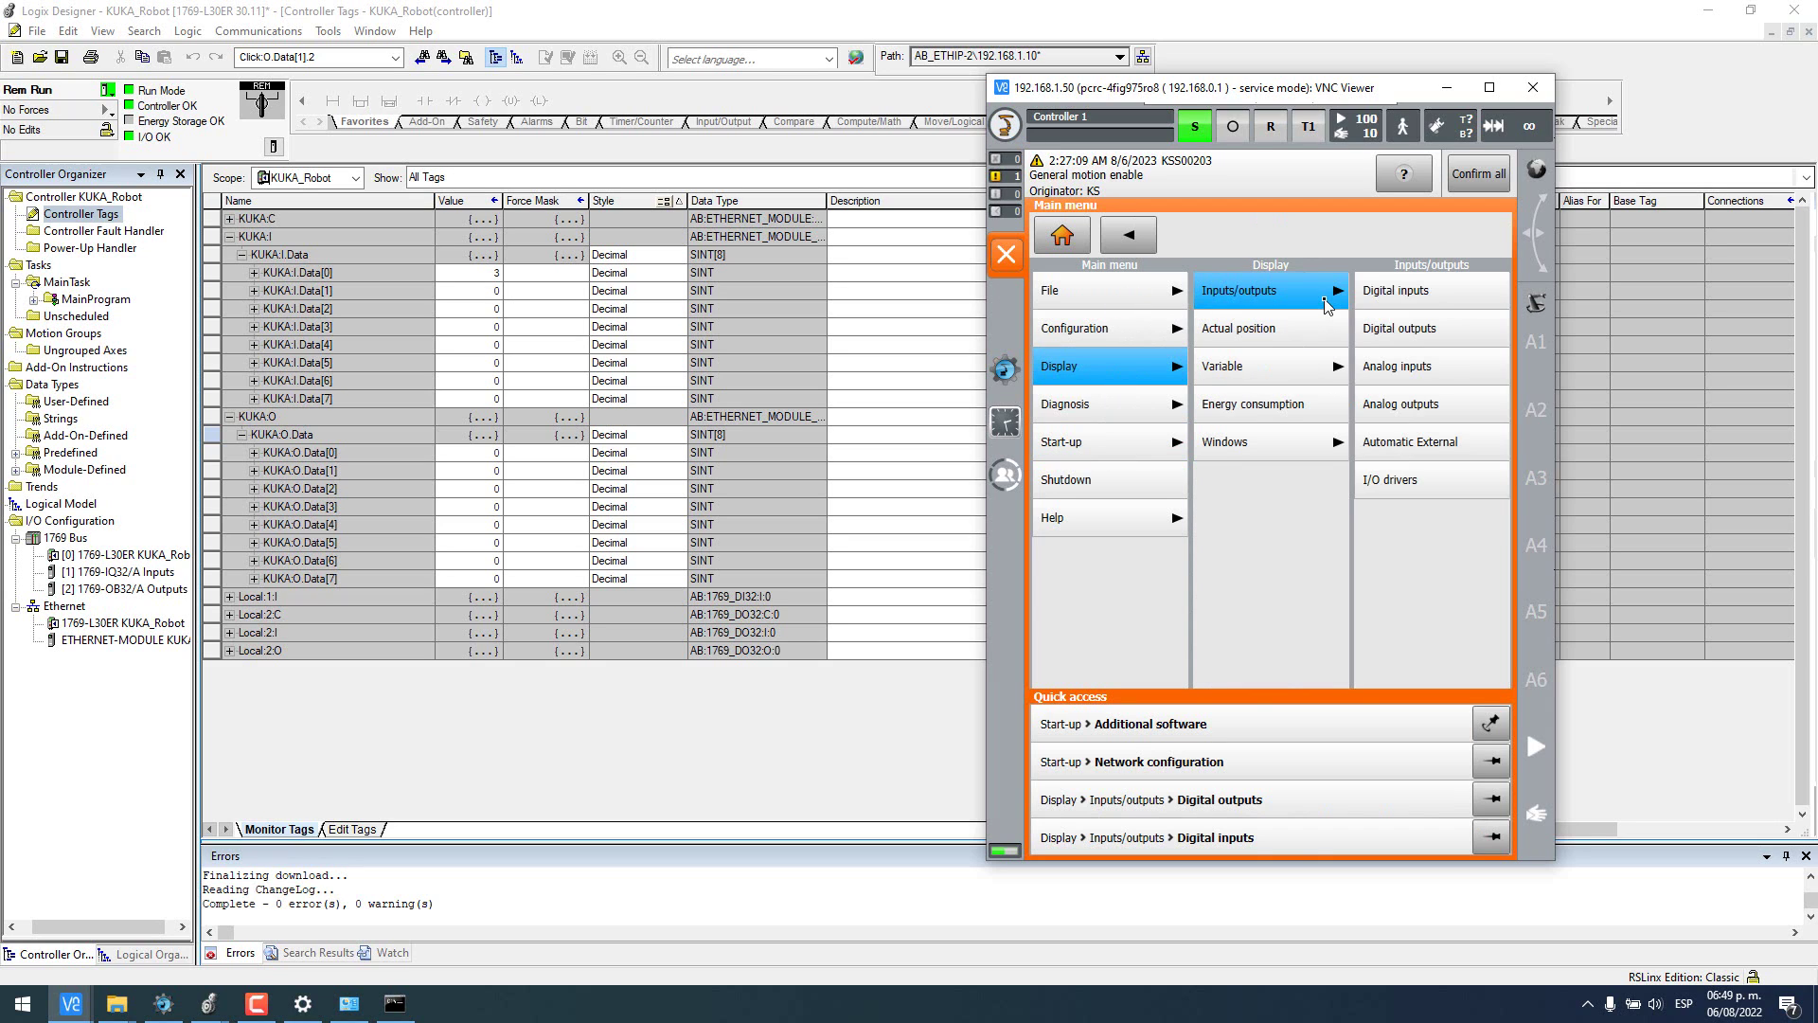
{"action": "left_click", "coordinate": [1417, 299]}
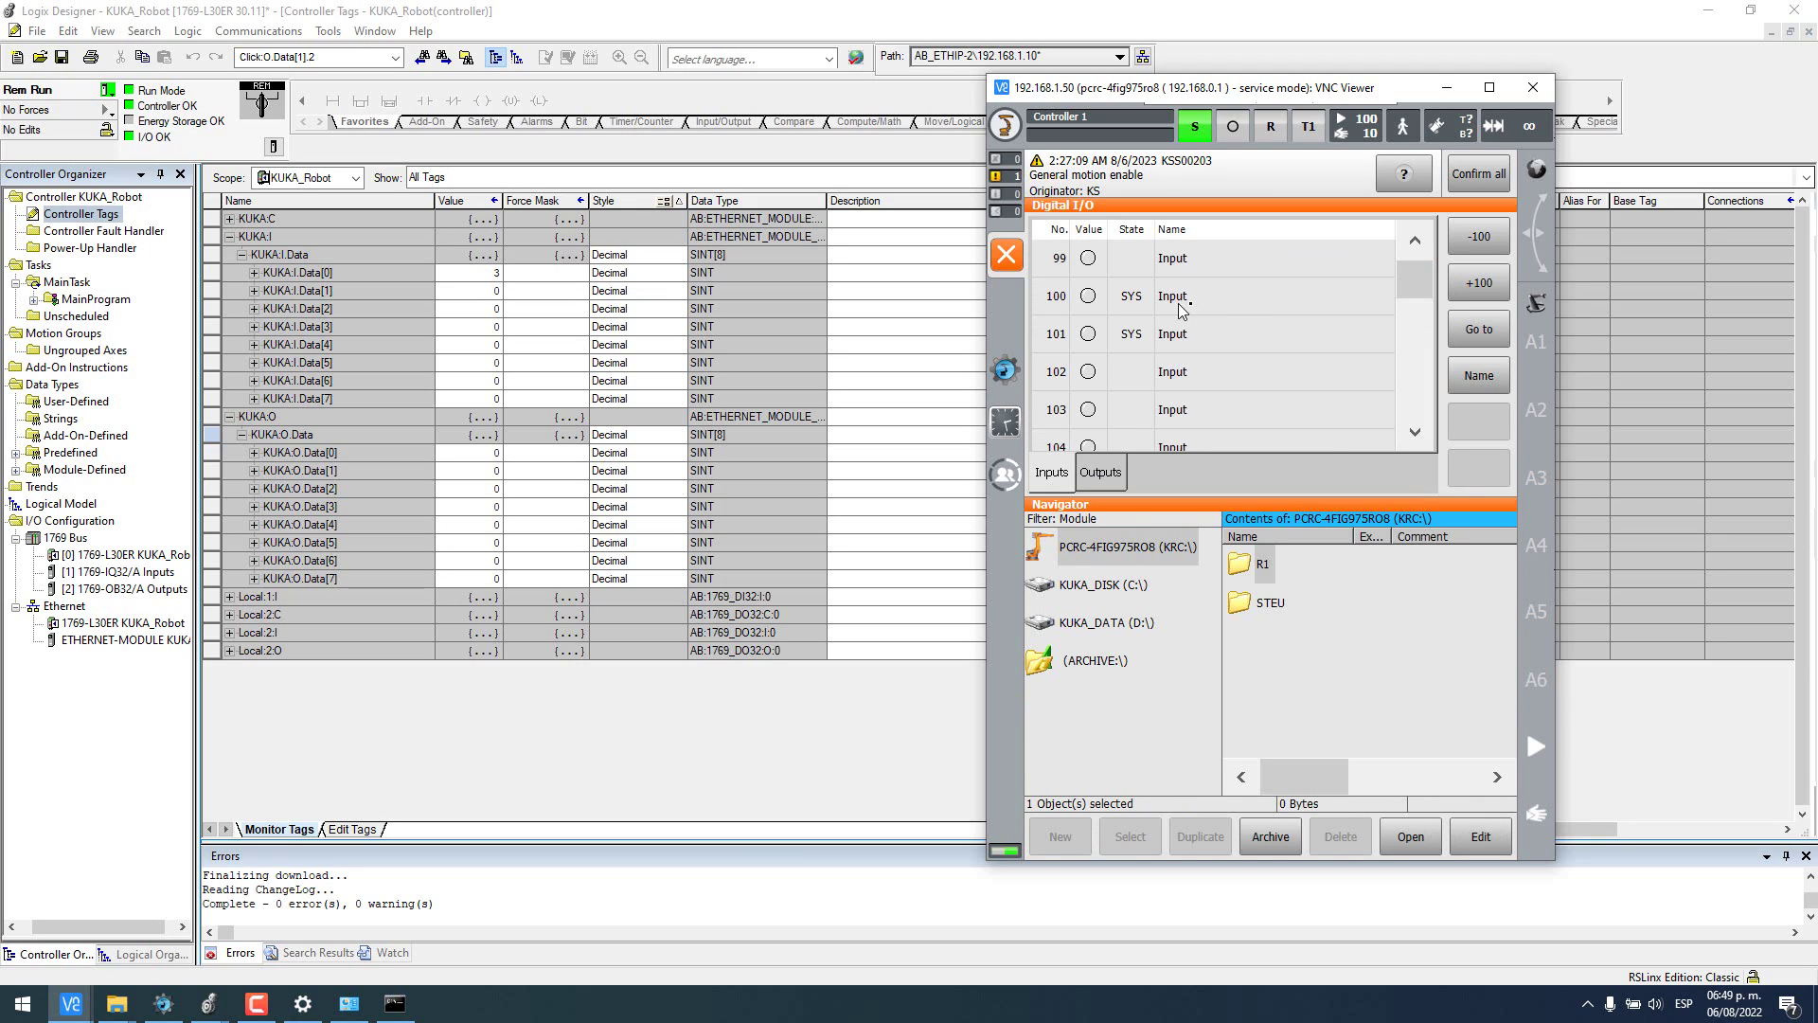
{"action": "left_click", "coordinate": [1111, 303]}
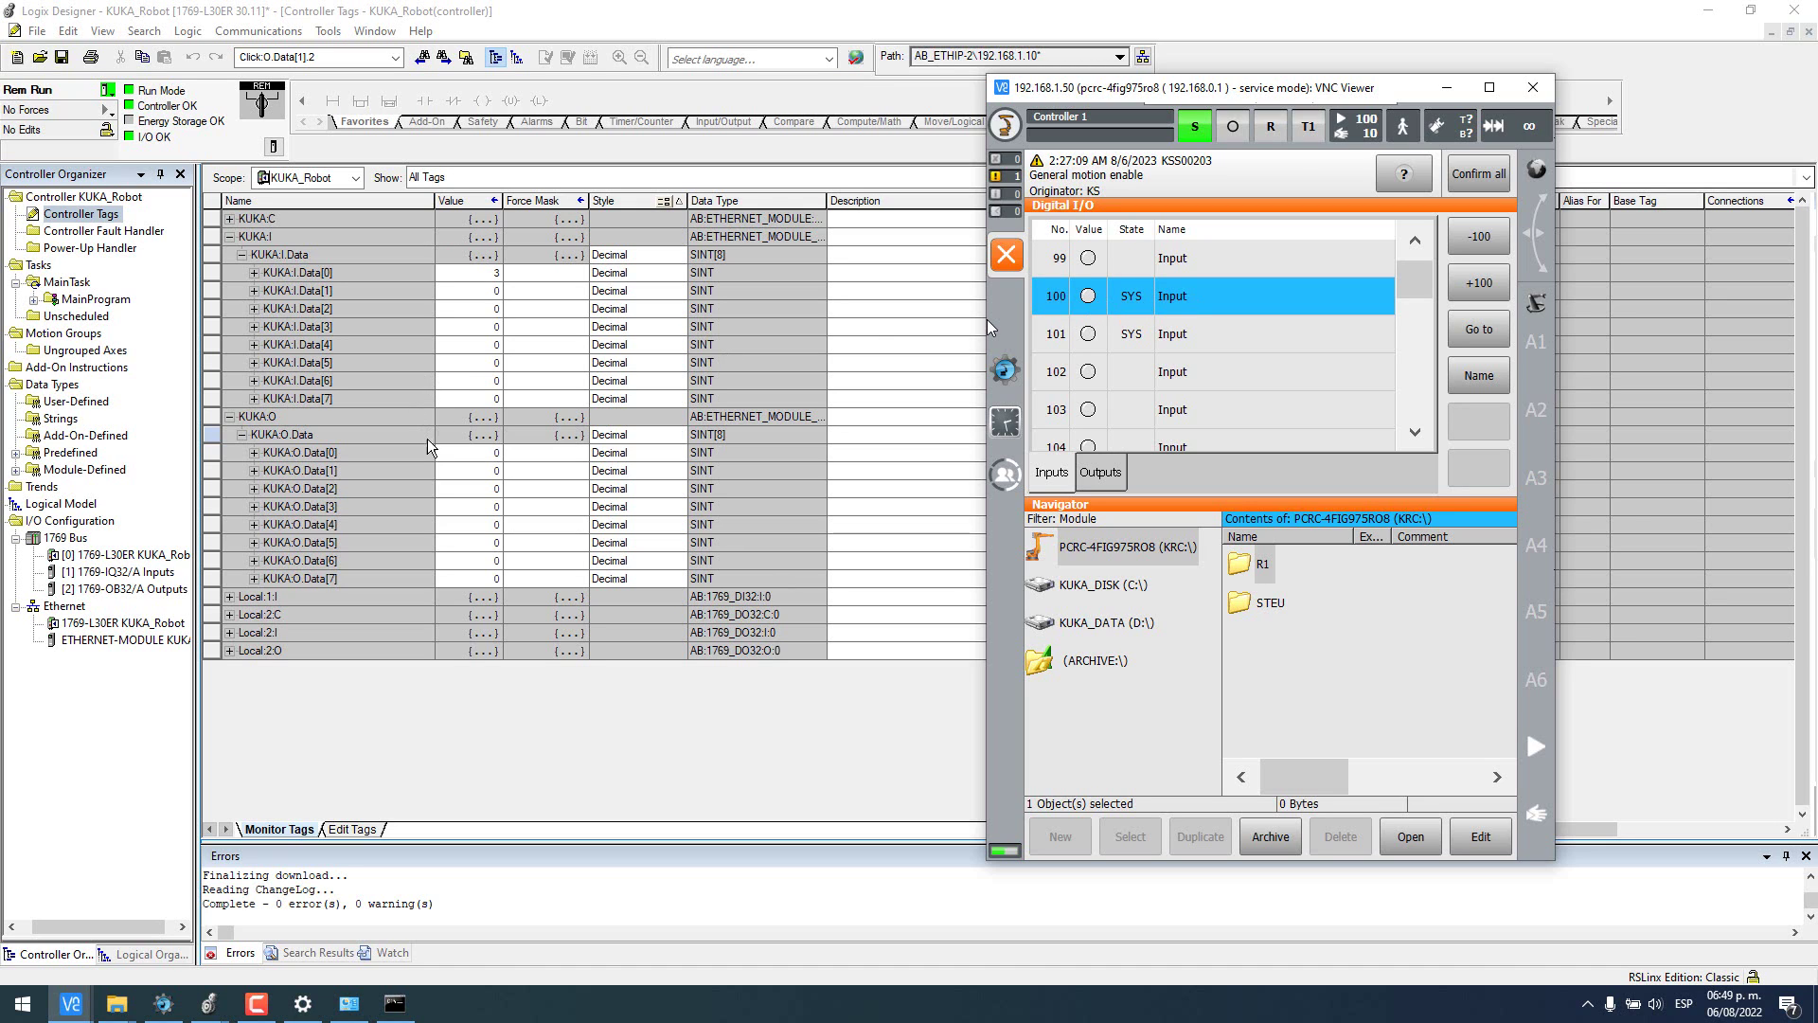
{"action": "double_click", "coordinate": [489, 457]}
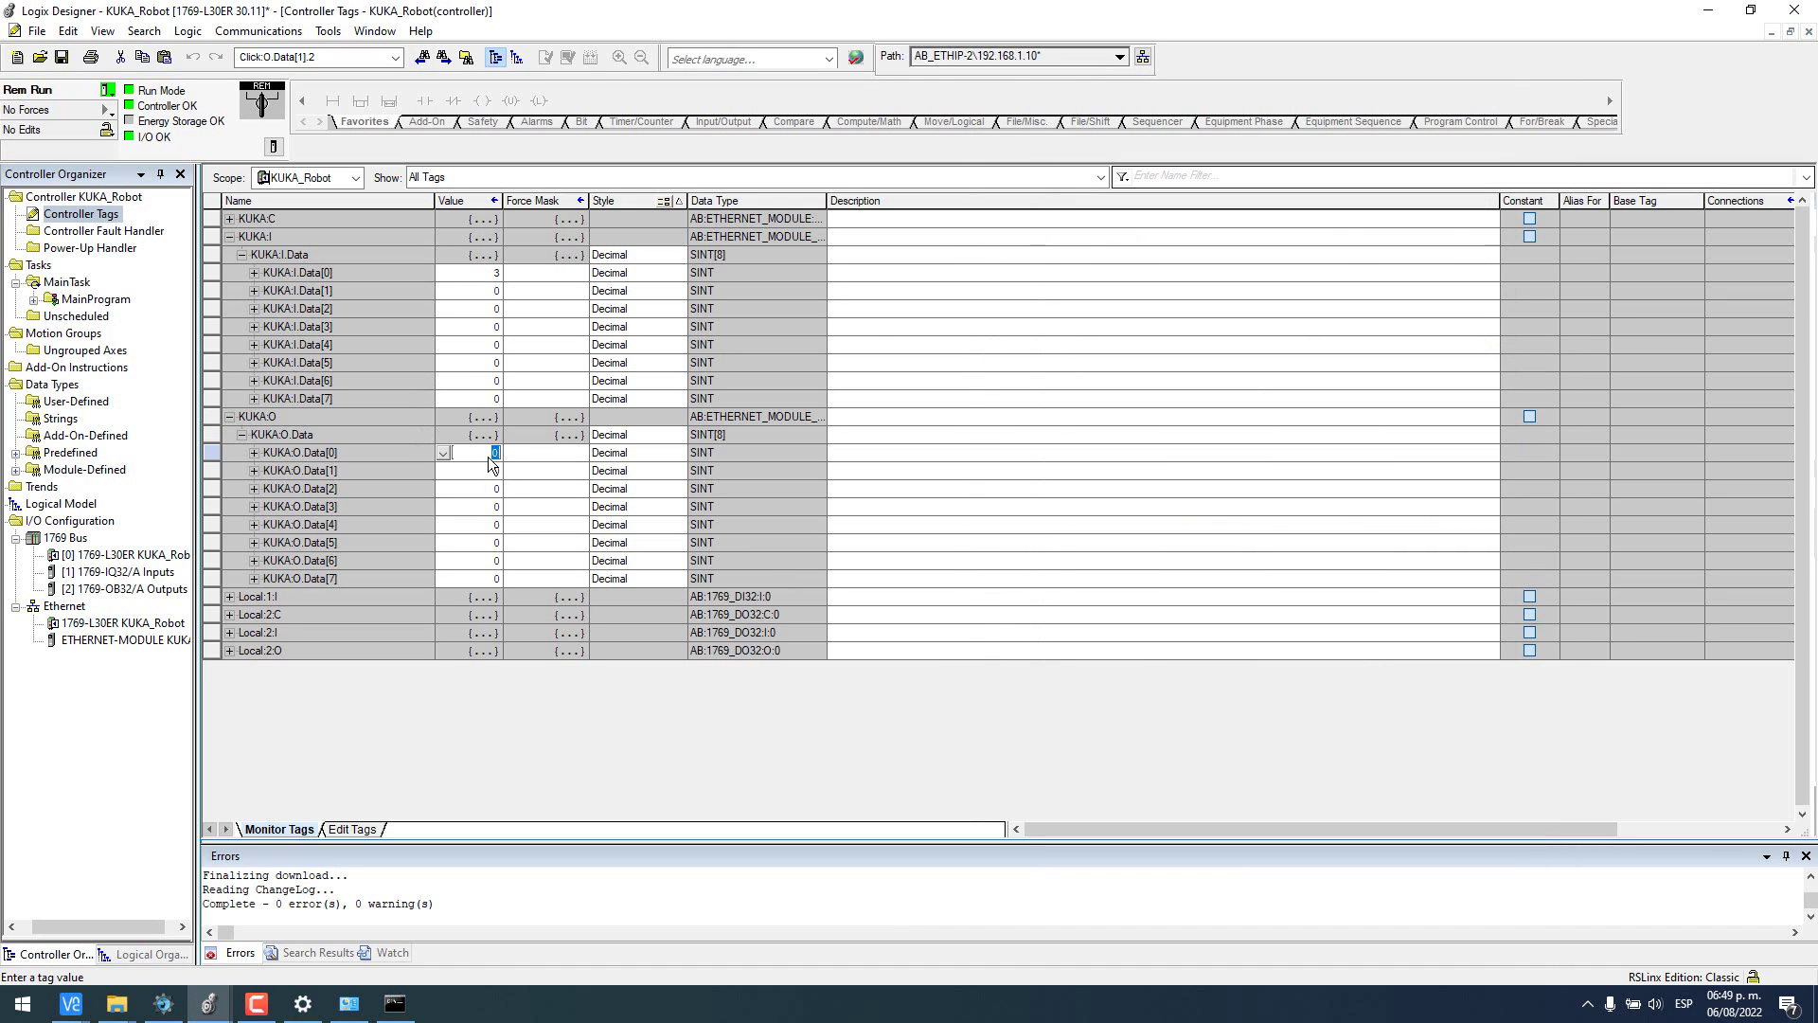
{"action": "key", "text": "super+Left"}
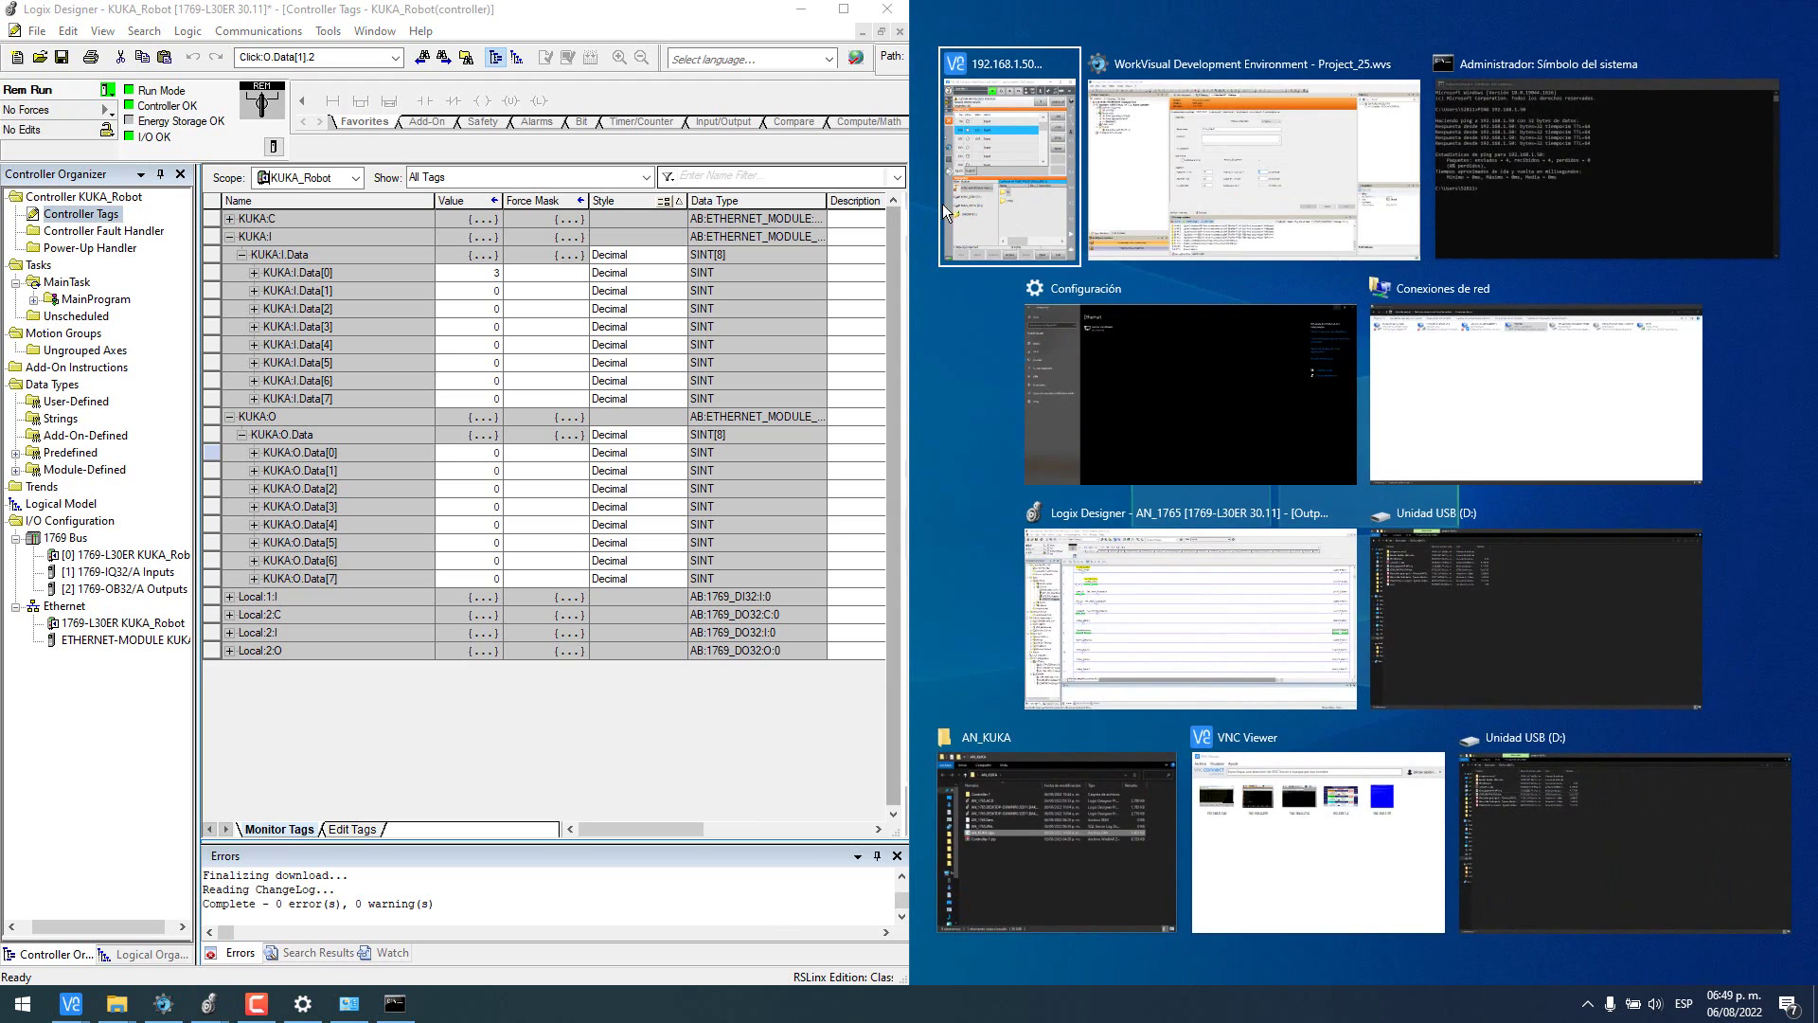
- Set KUKA:O.Data[0] bits .0, .1 and .2 to 1 so the byte reads 7
{"action": "left_click", "coordinate": [994, 178]}
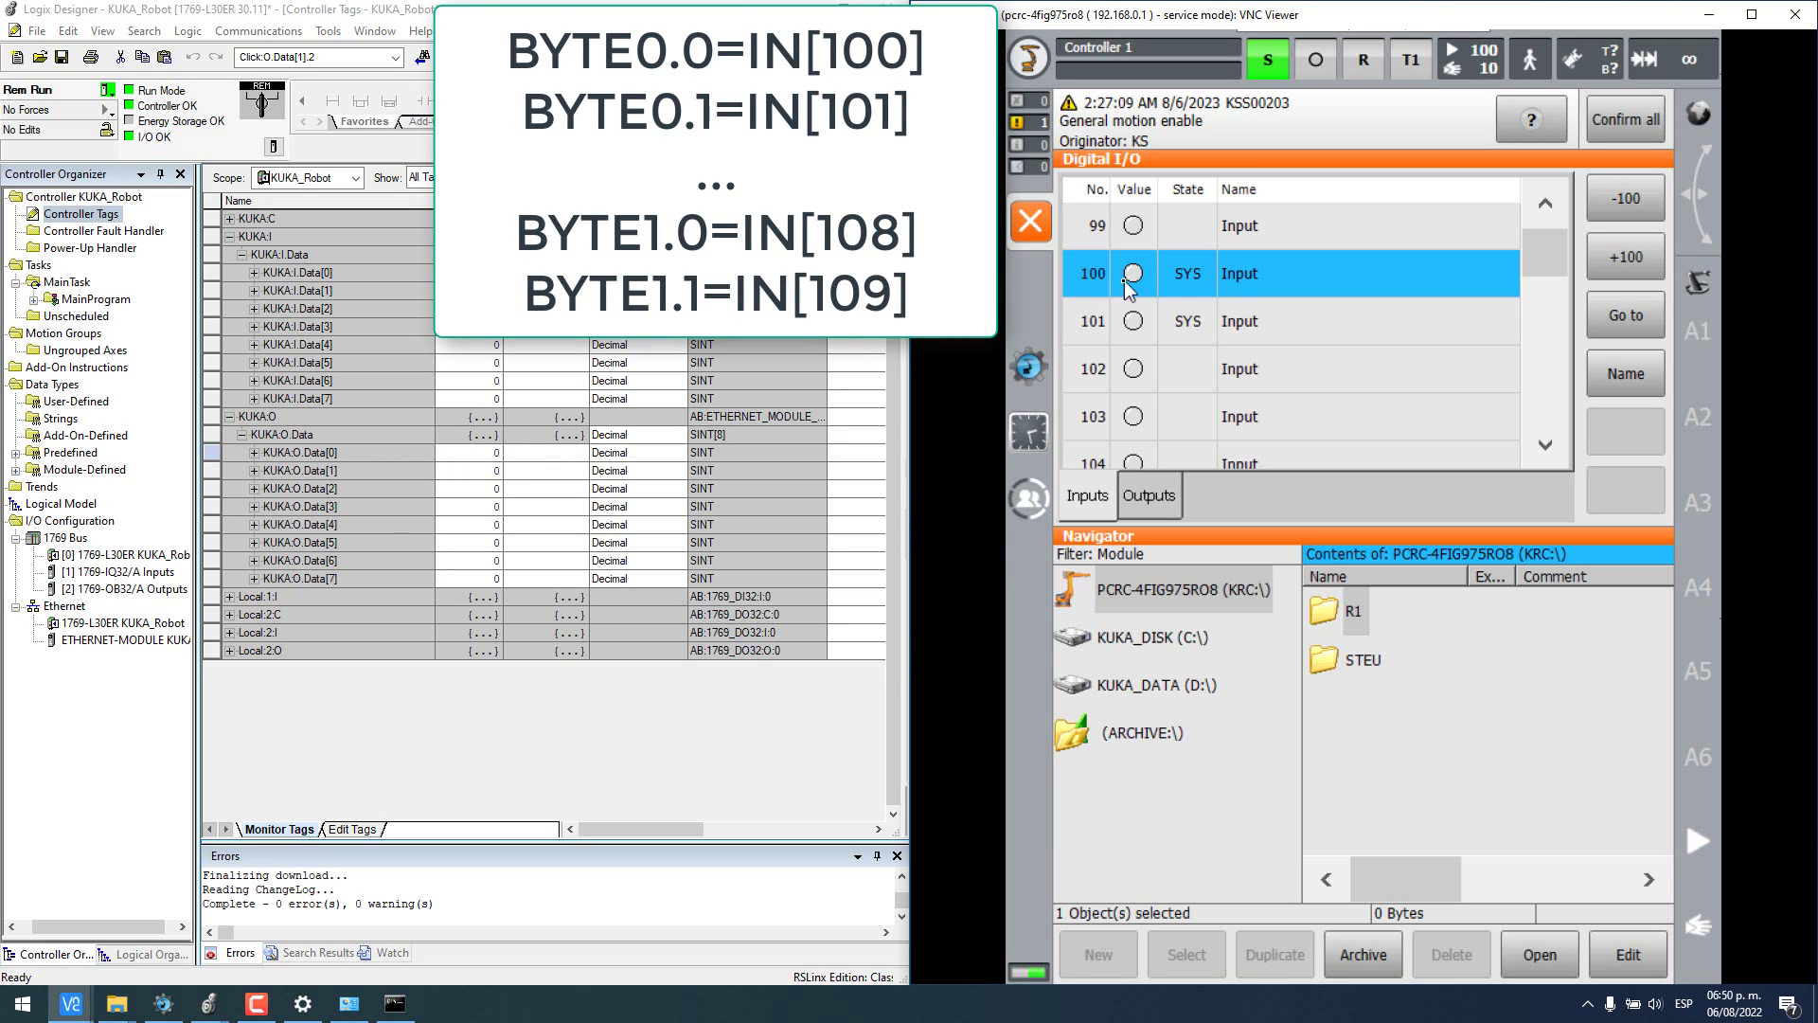
{"action": "left_click", "coordinate": [254, 453]}
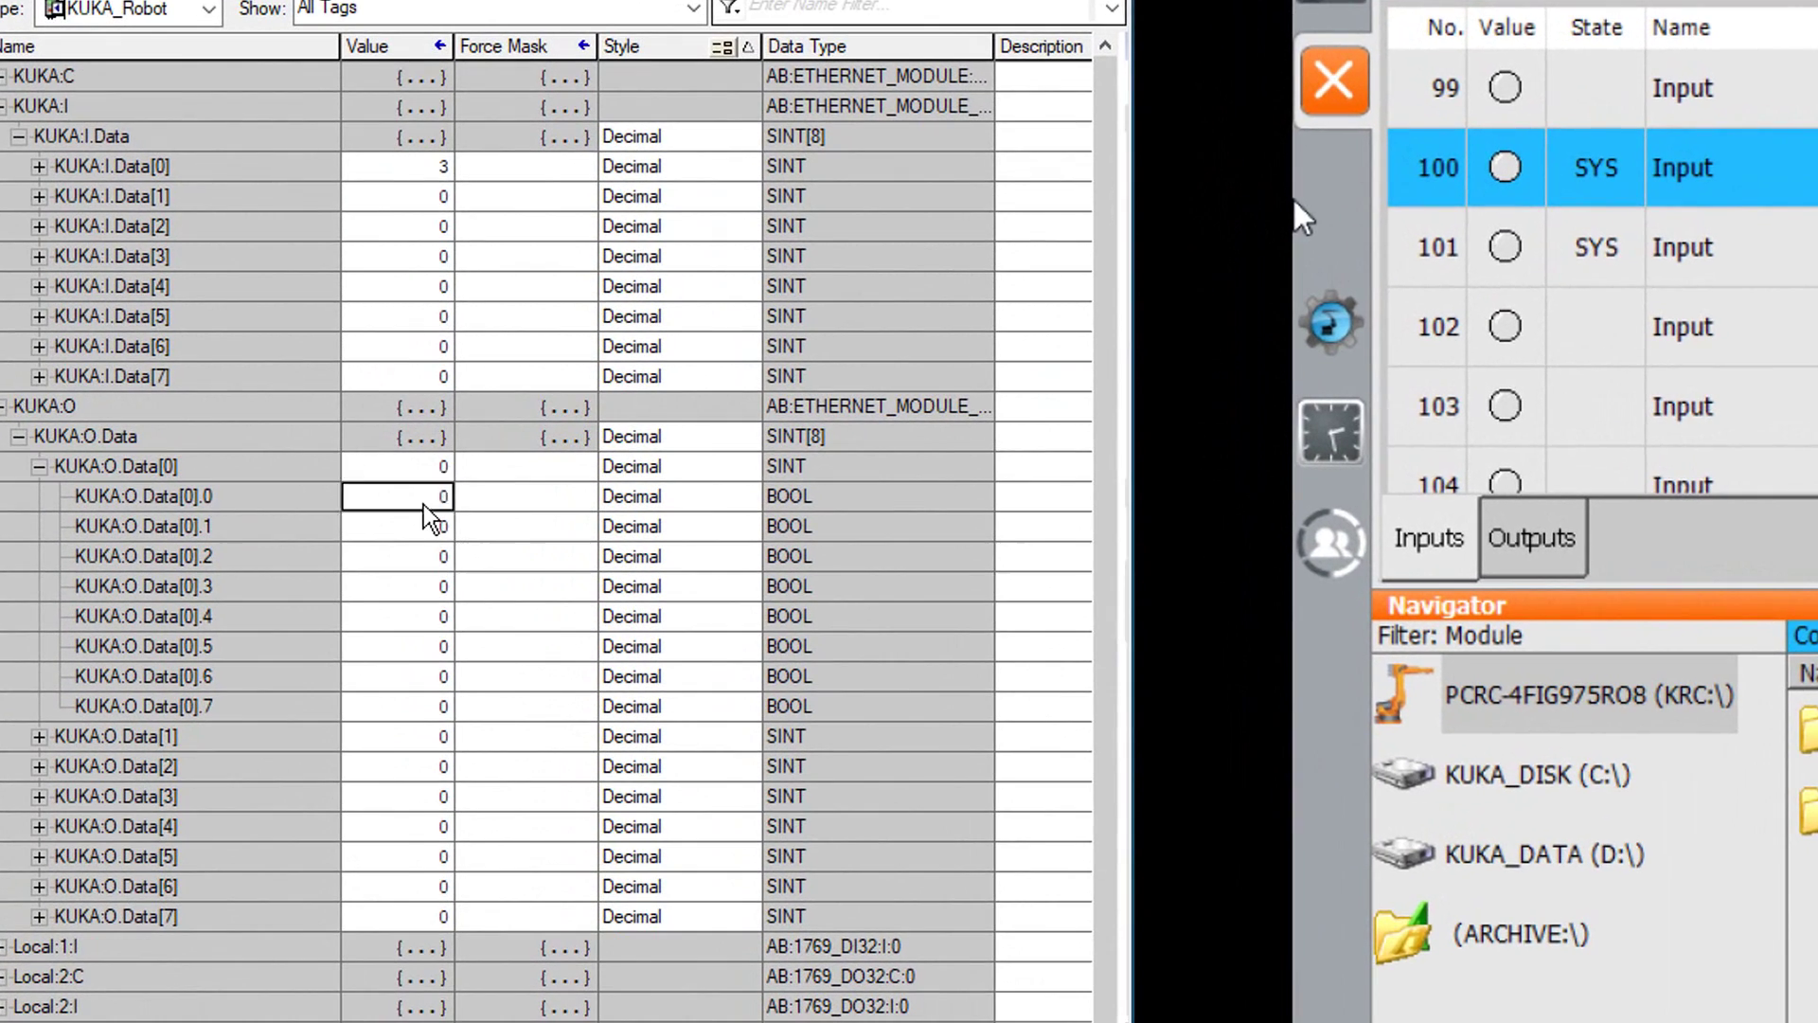
{"action": "left_click", "coordinate": [426, 502]}
{"action": "type", "text": "1"}
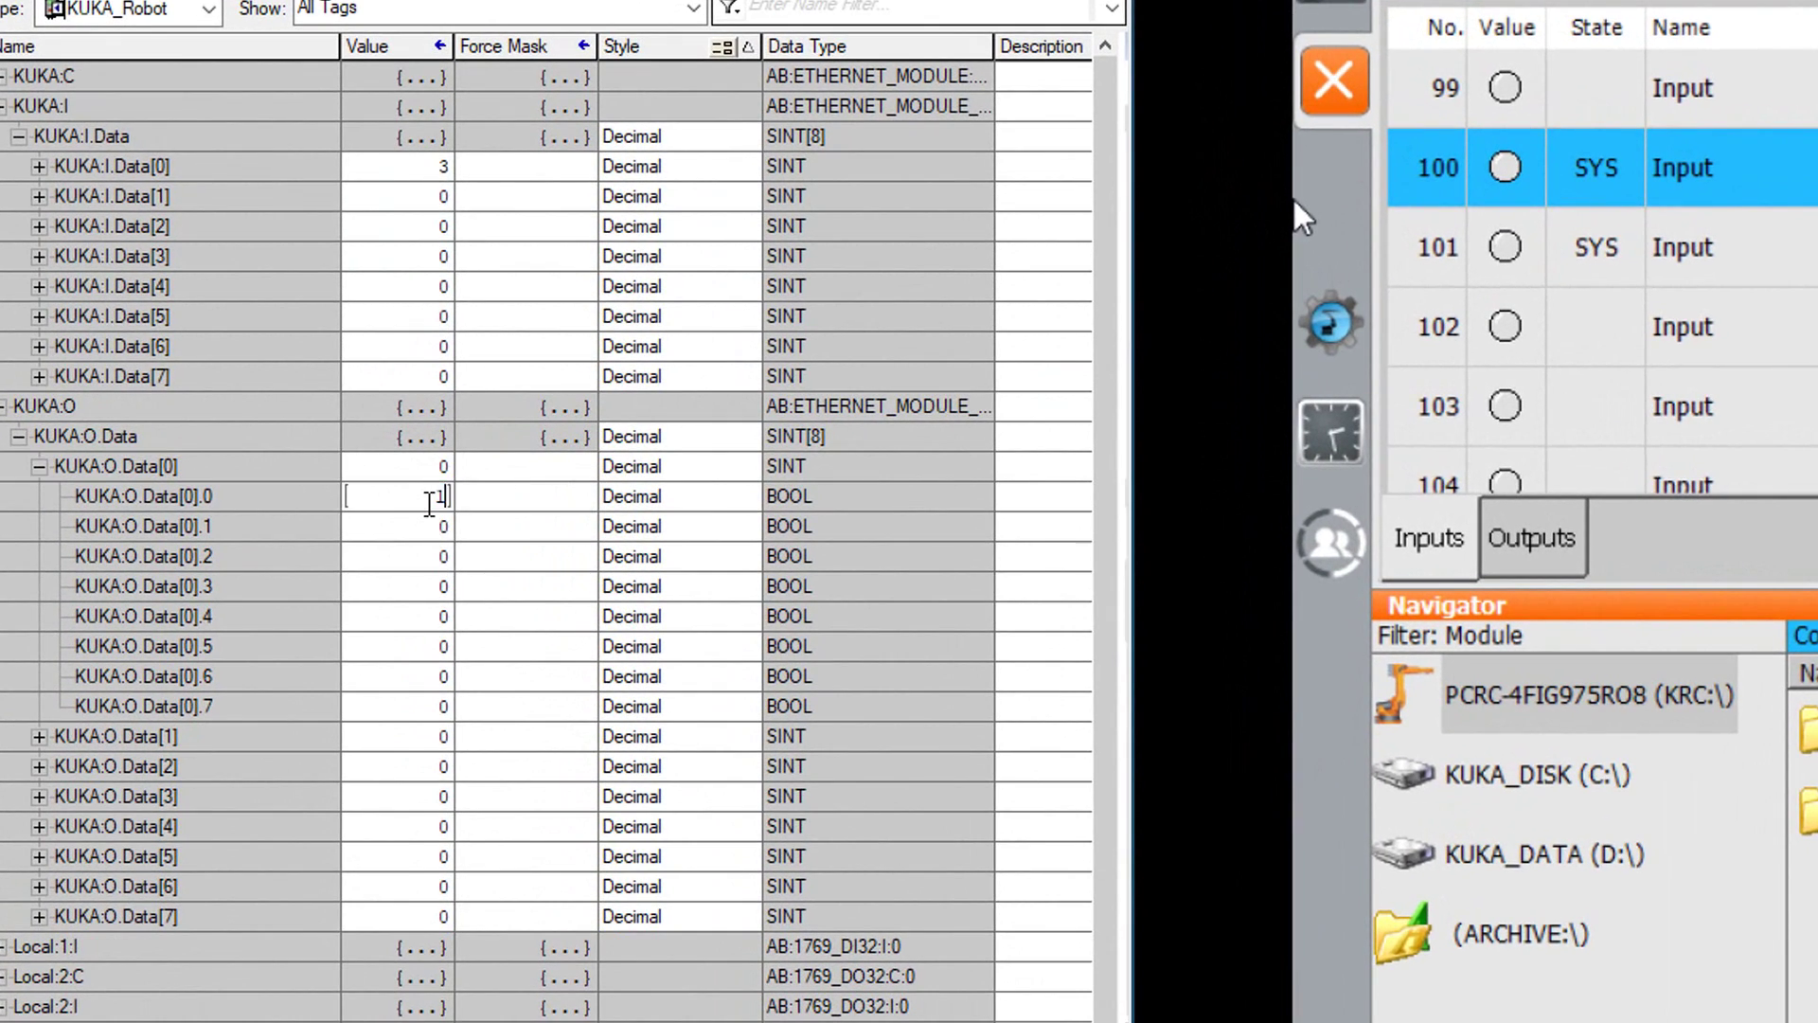
{"action": "key", "text": "Return"}
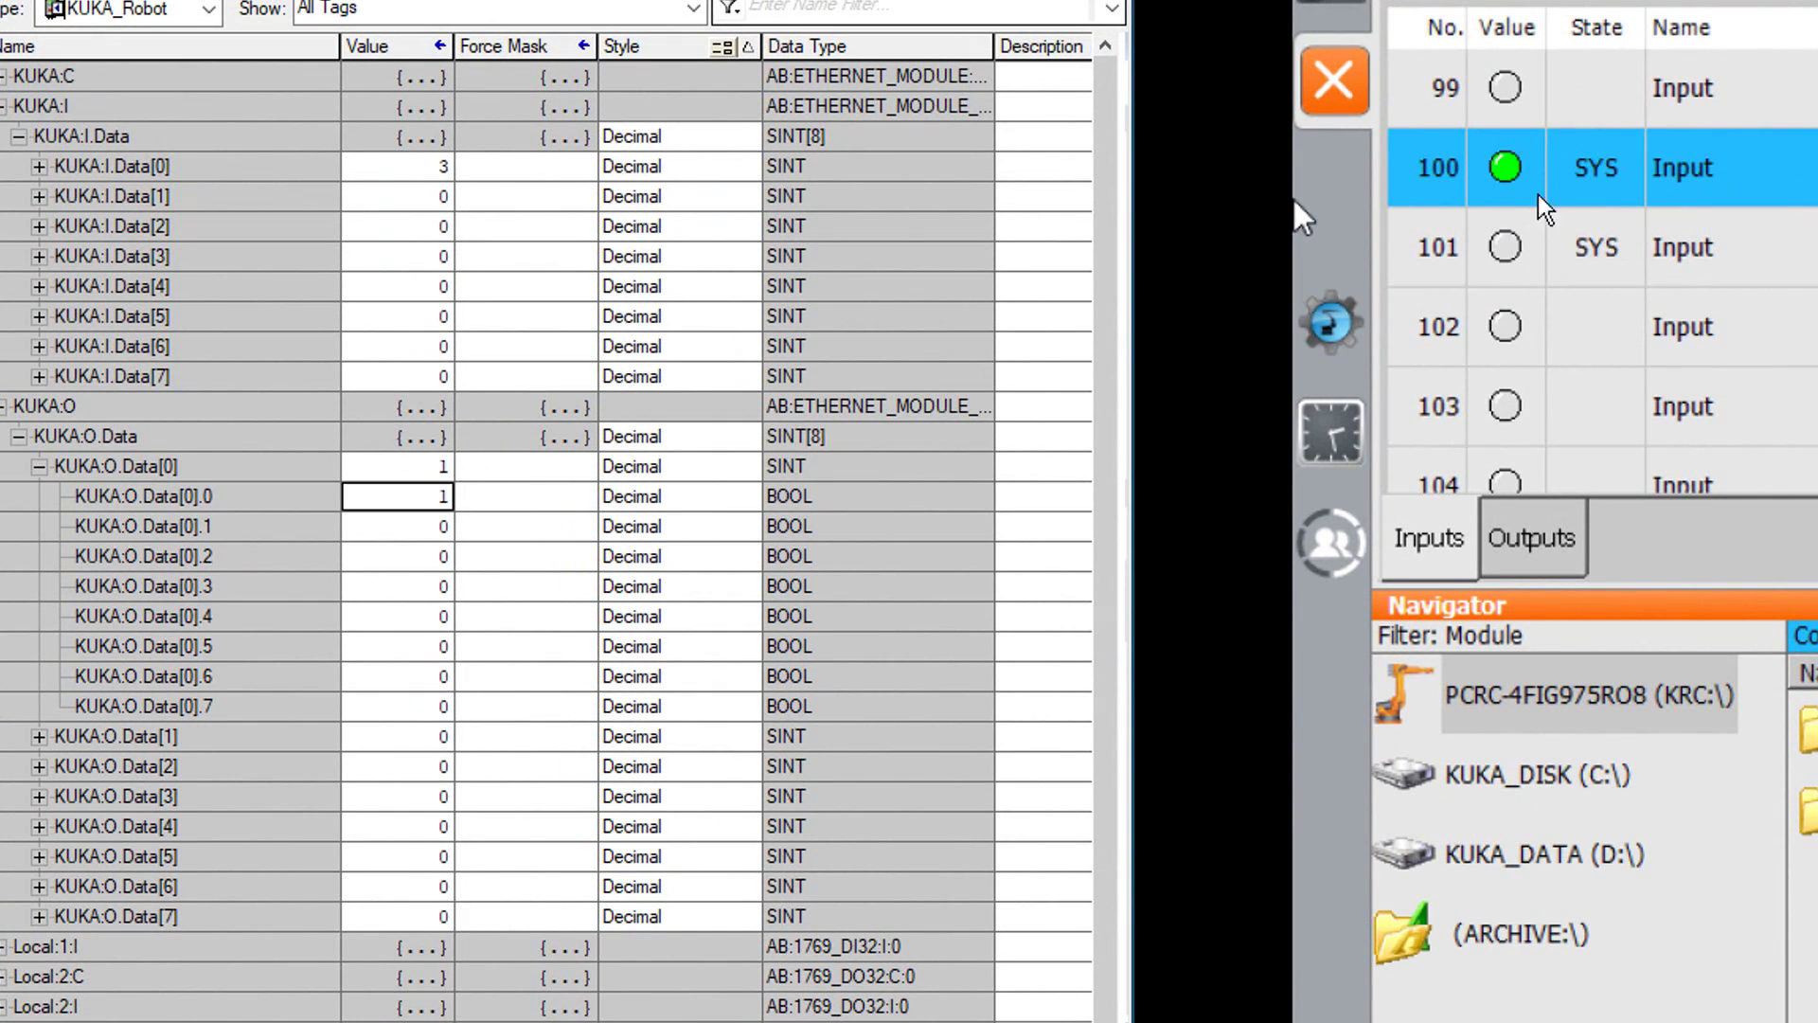
{"action": "left_click", "coordinate": [1295, 186]}
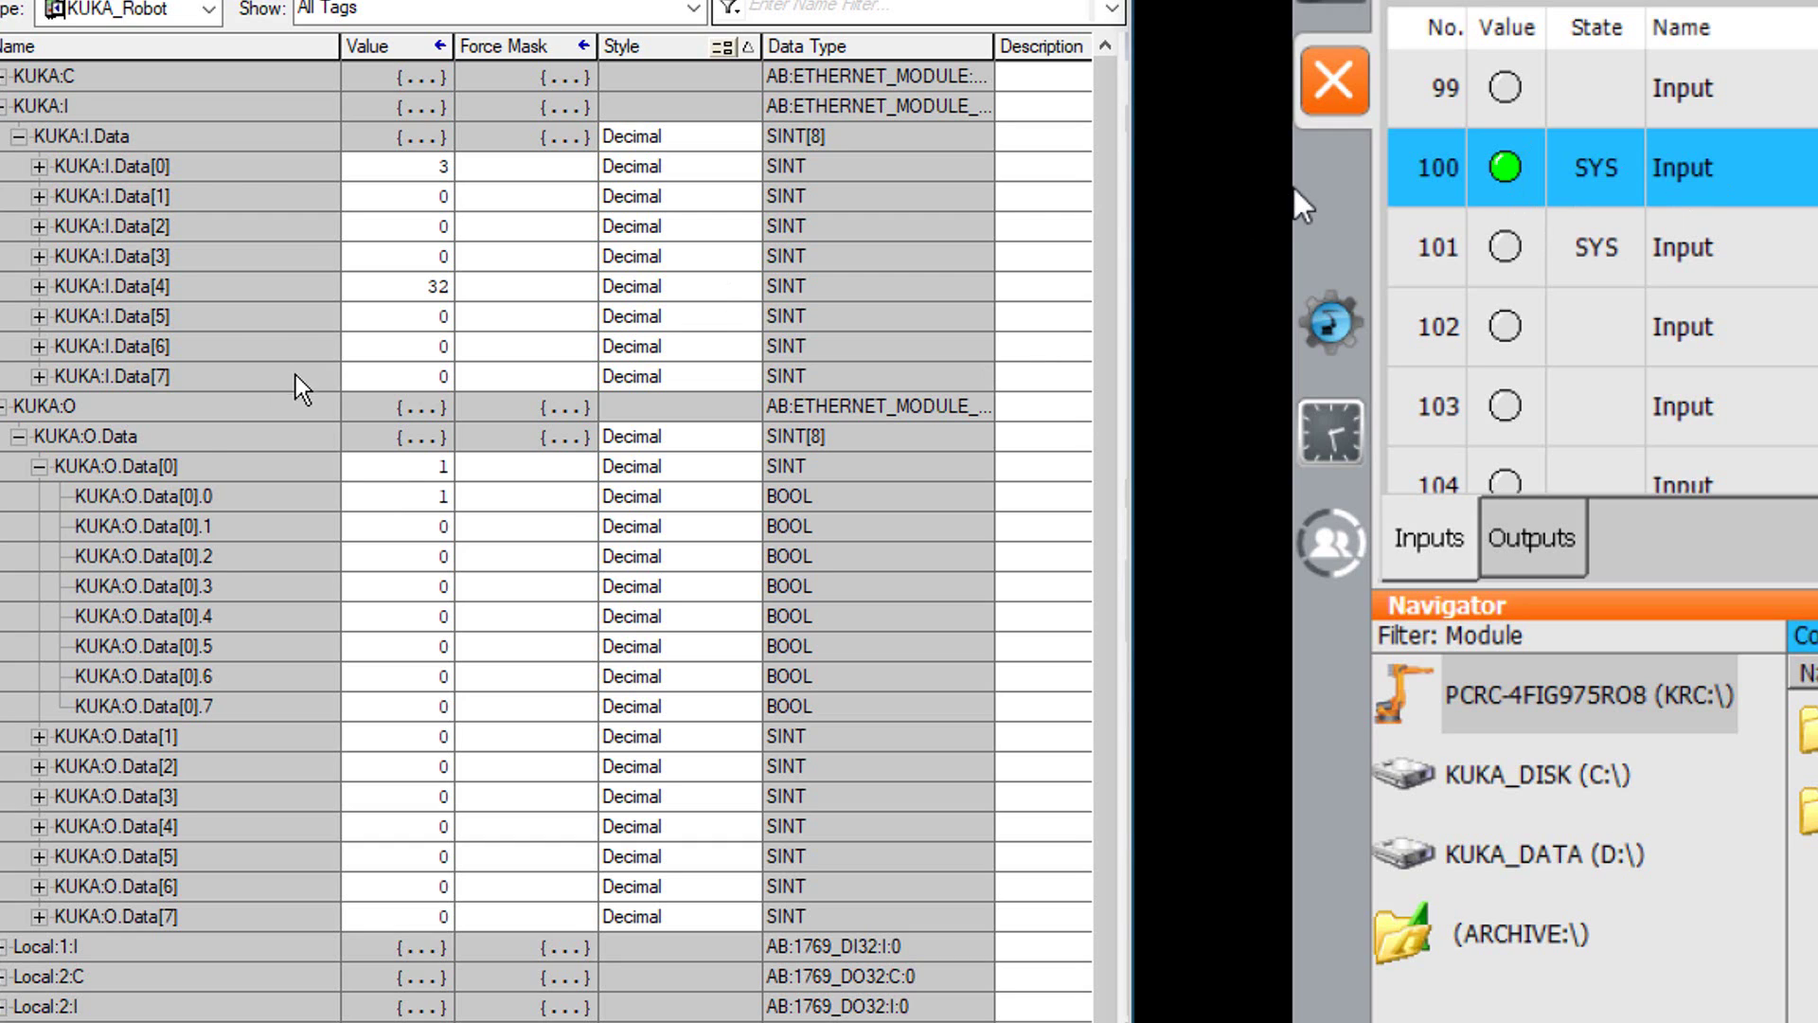
{"action": "left_click", "coordinate": [425, 526]}
{"action": "type", "text": "1"}
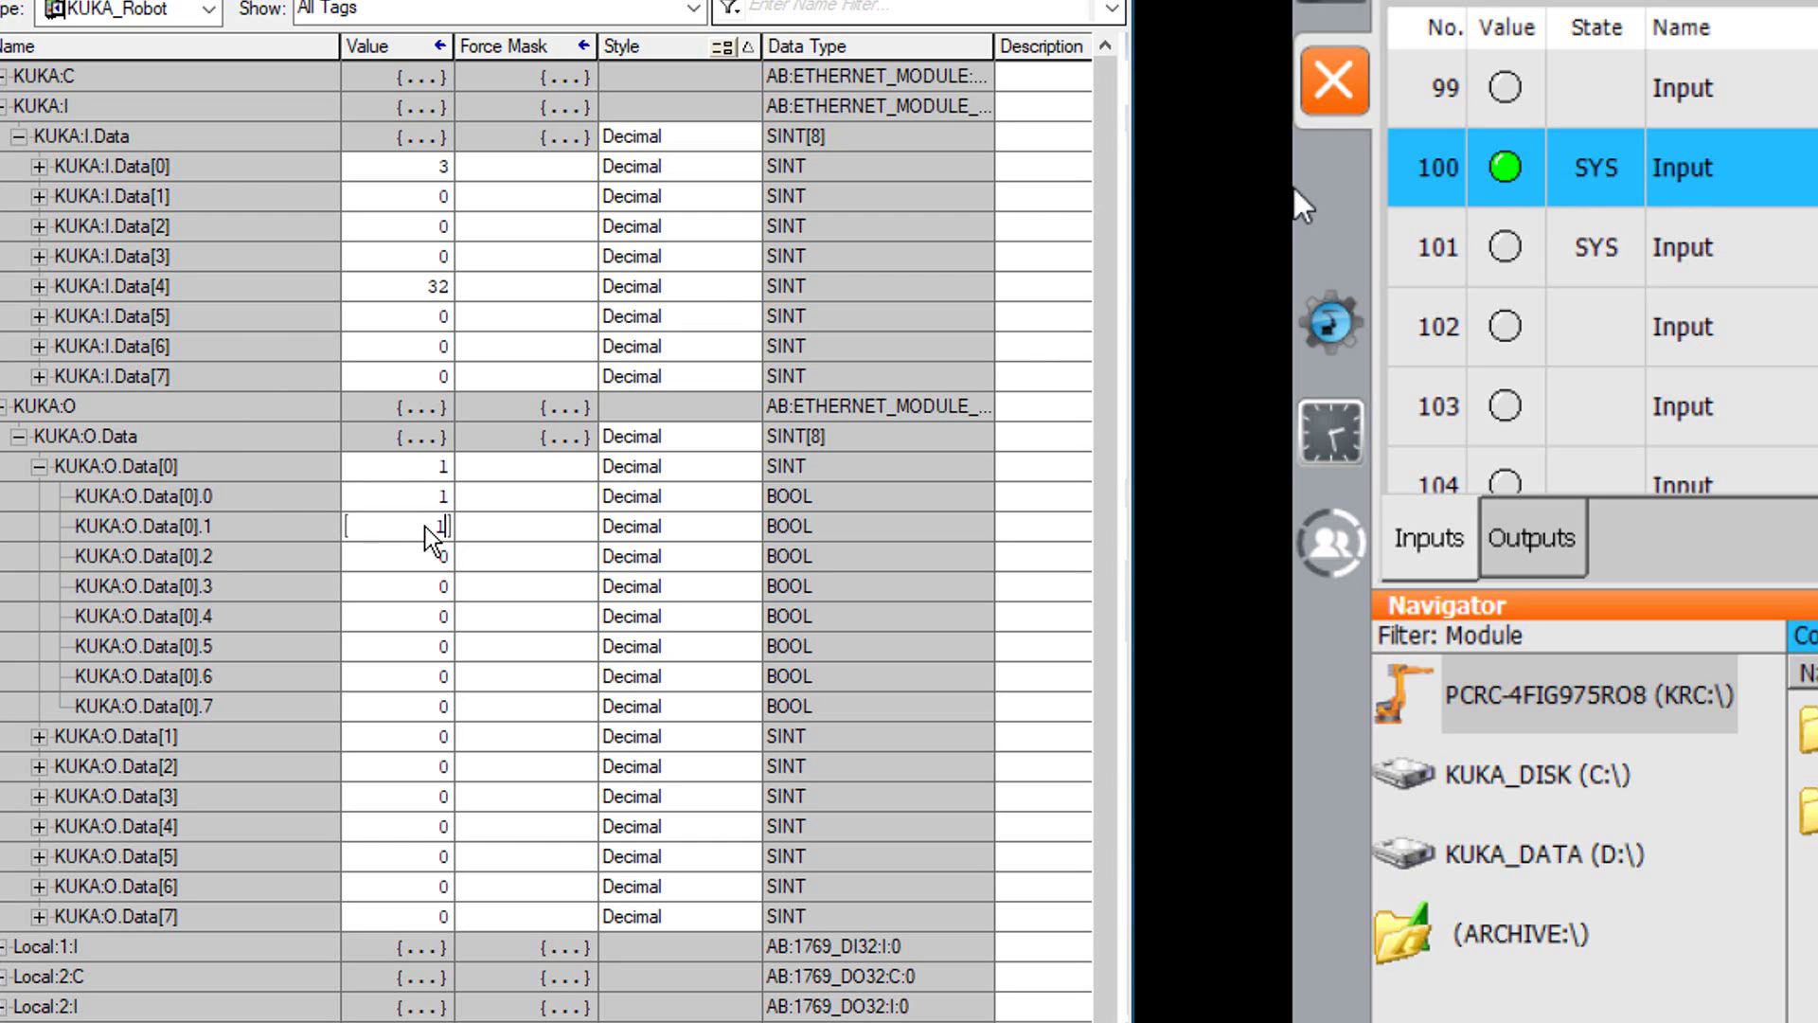
{"action": "key", "text": "Return"}
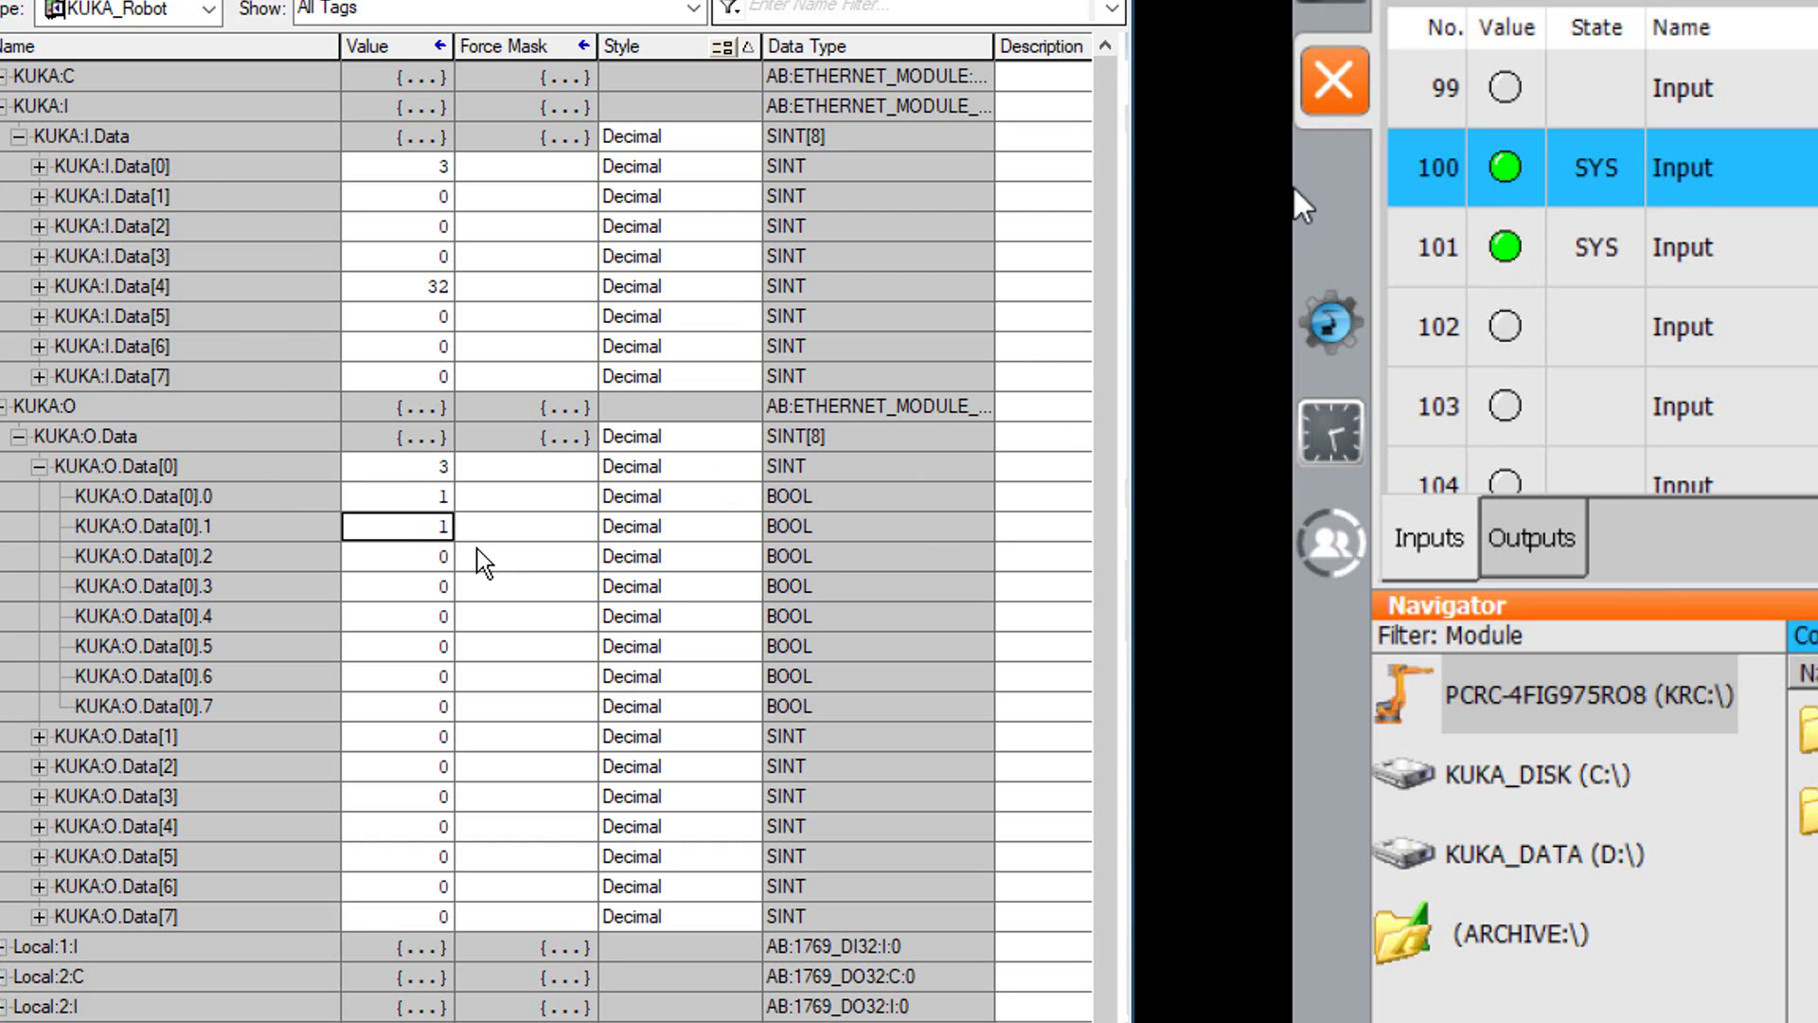
{"action": "double_click", "coordinate": [442, 557]}
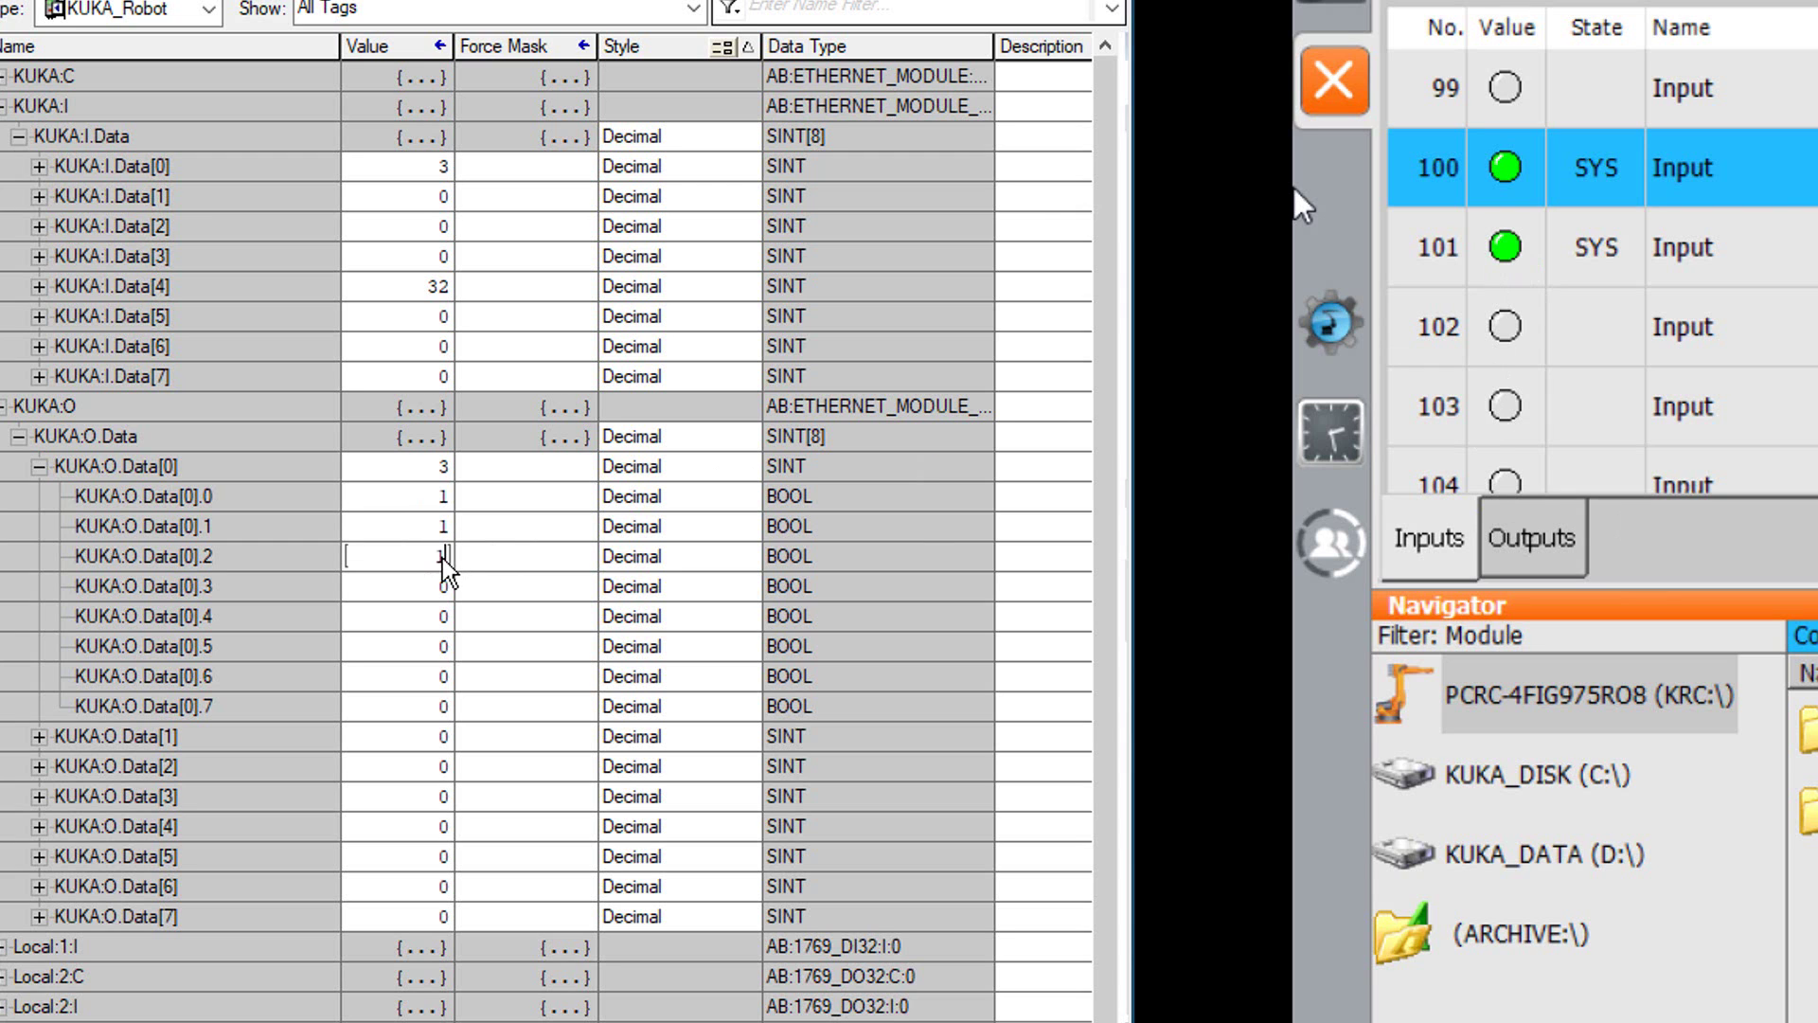
{"action": "type", "text": "1"}
{"action": "key", "text": "Return"}
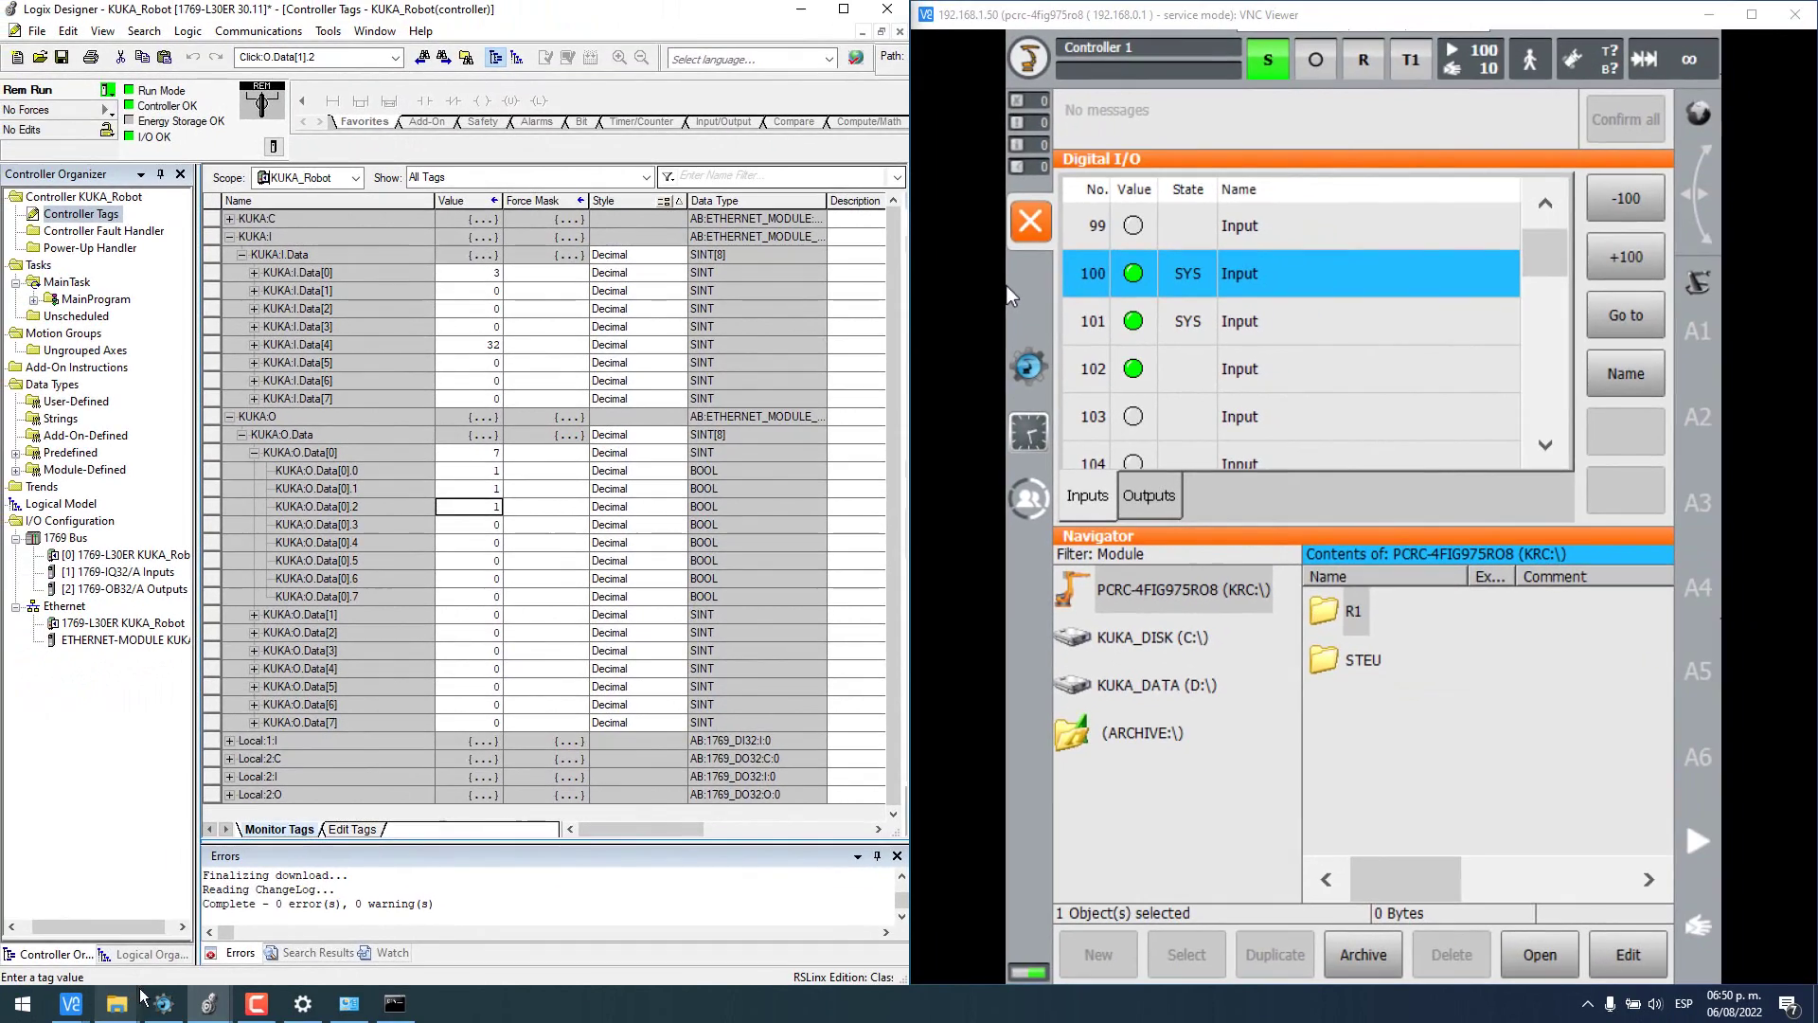
{"action": "left_click", "coordinate": [162, 1004]}
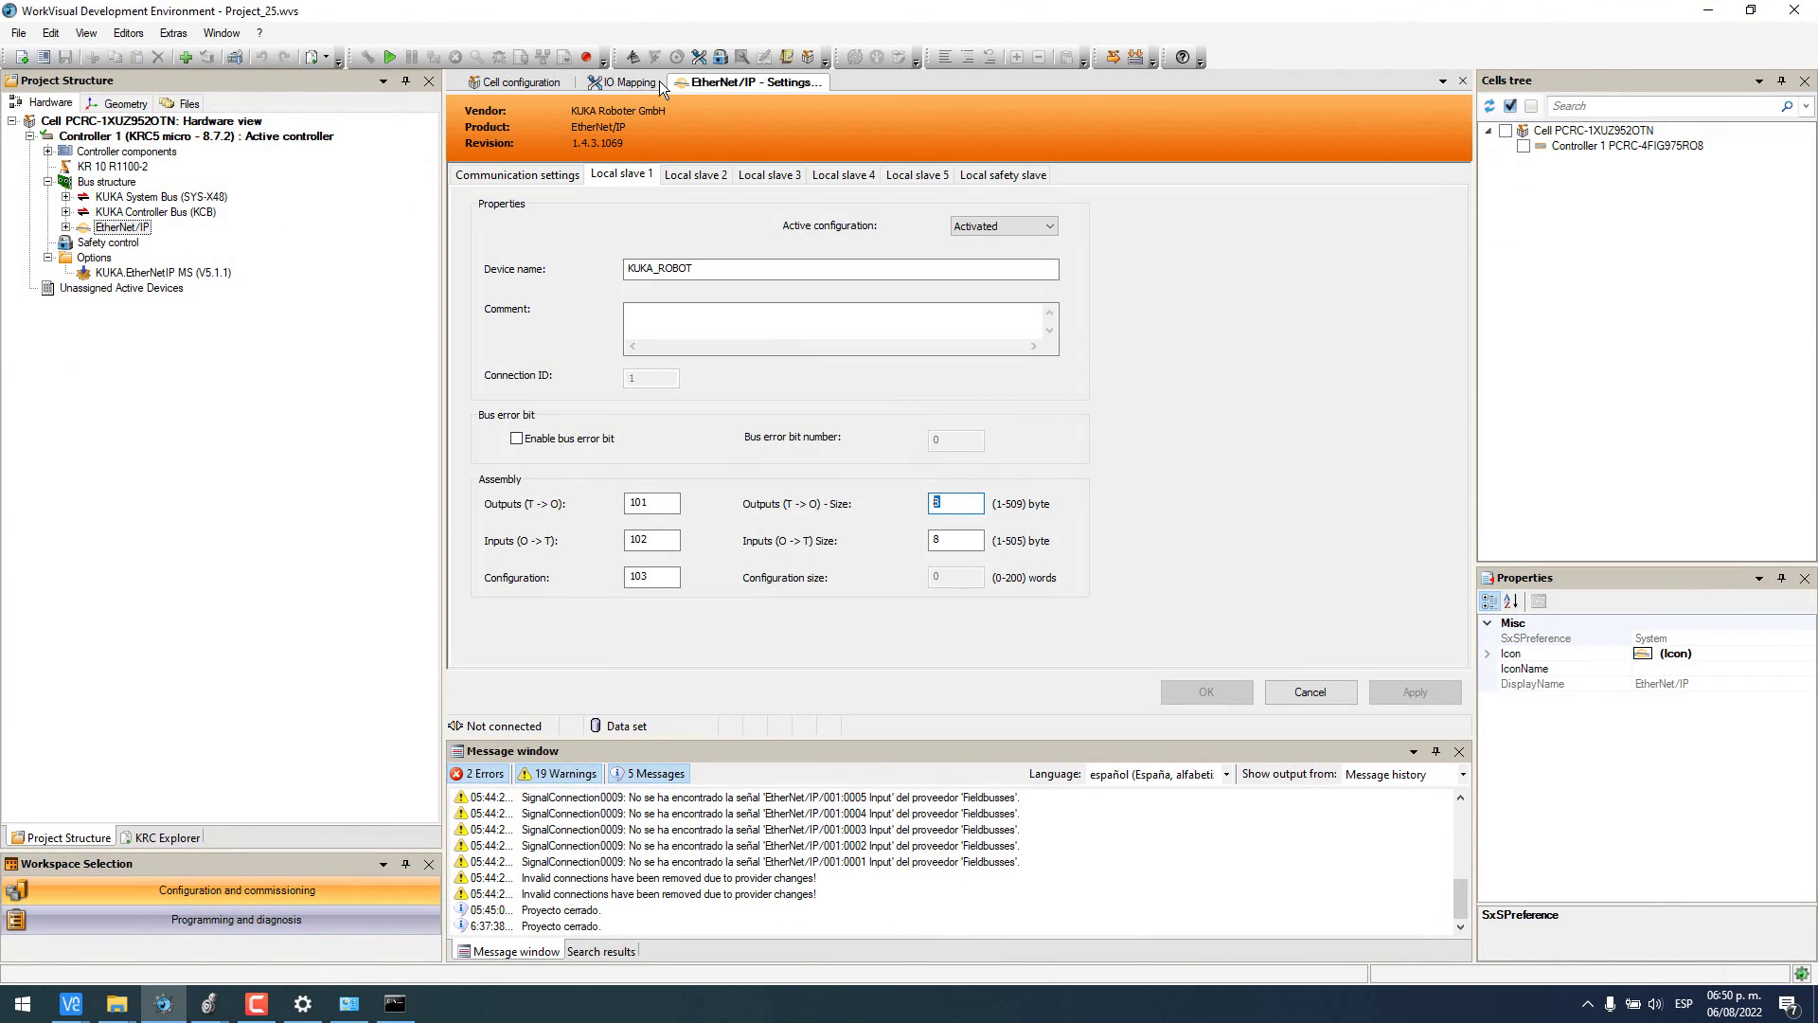
- Map KR C Digital Inputs from $IN[100]#G against filtered EtherNet/IP input bytes 001:0001–001:0008
{"action": "left_click", "coordinate": [657, 84]}
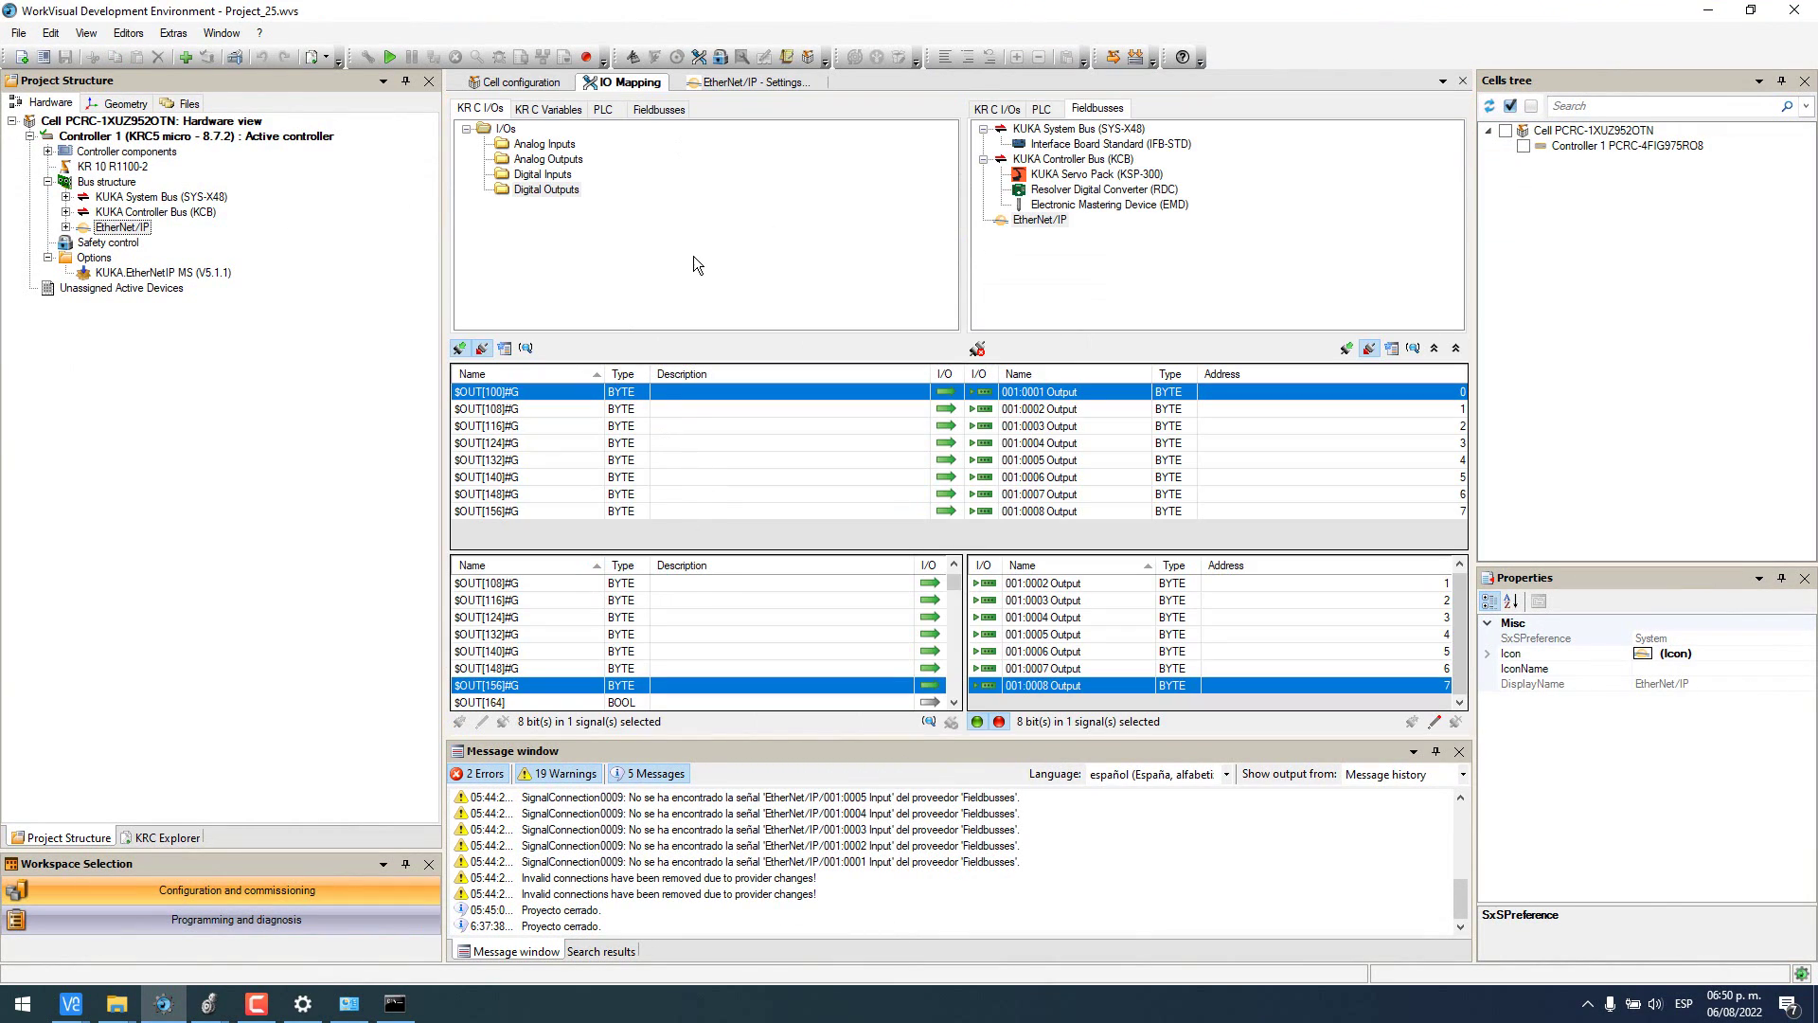
{"action": "left_click", "coordinate": [544, 176]}
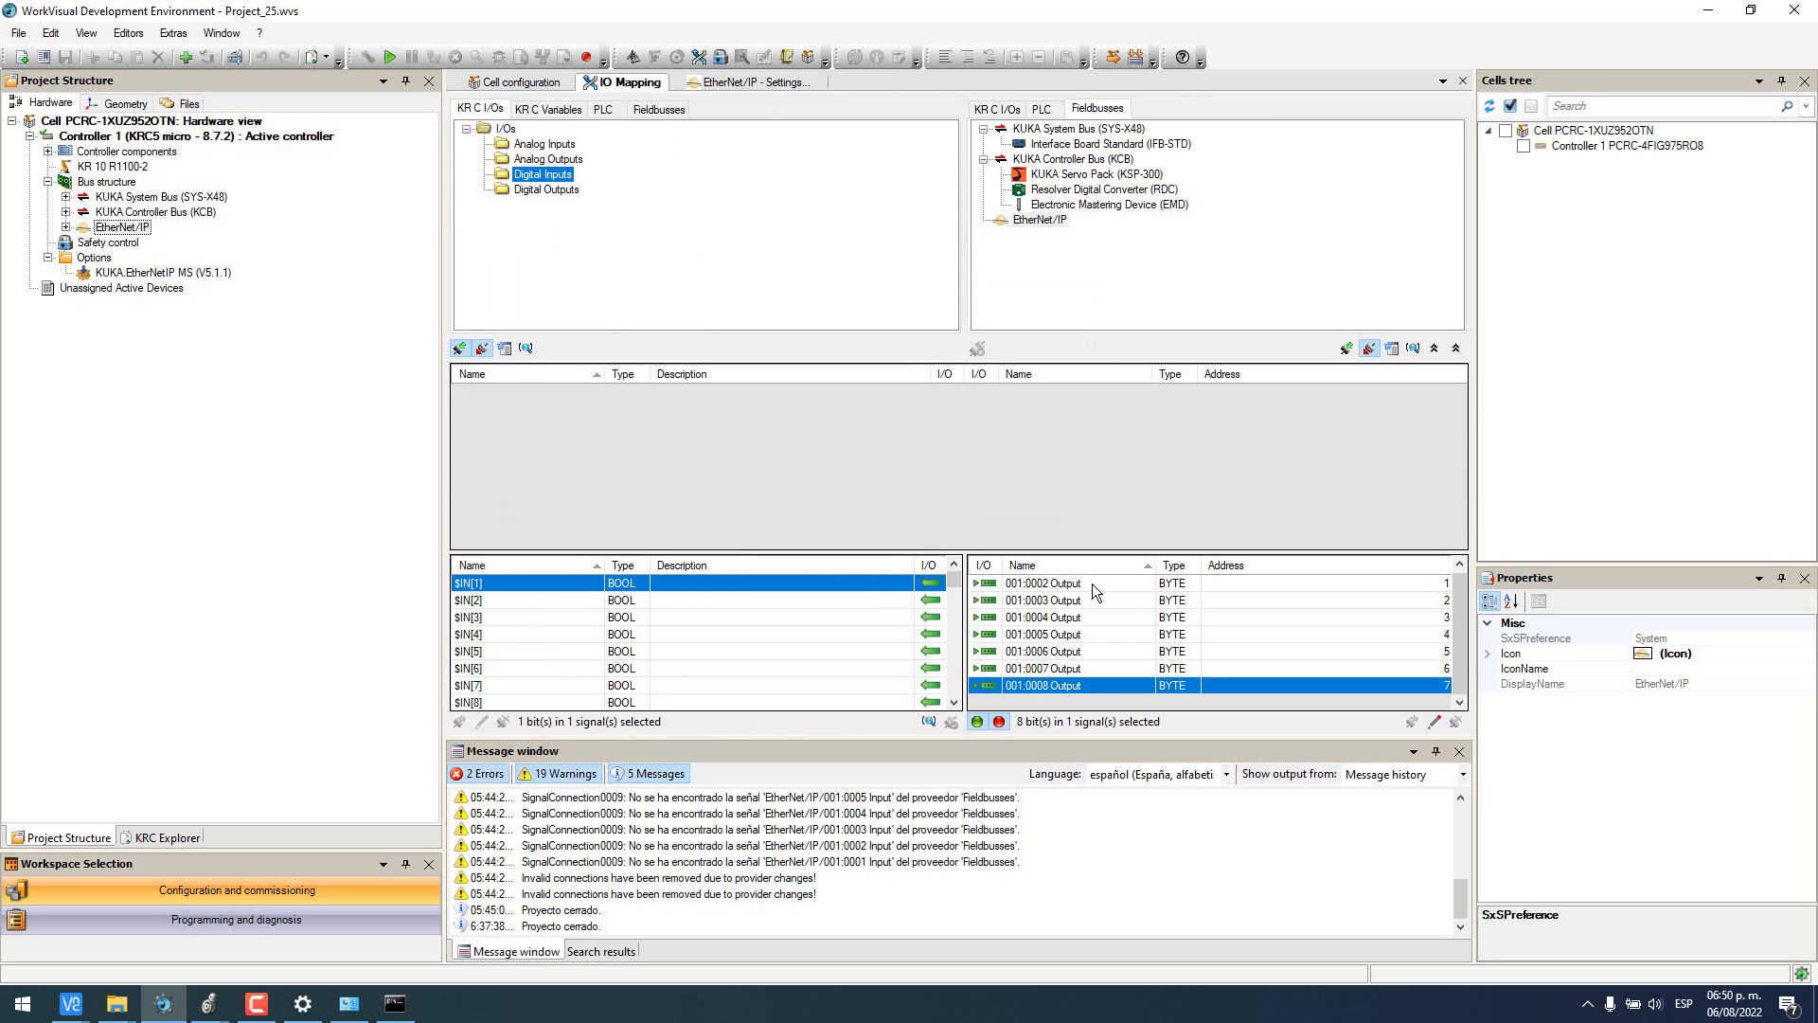
{"action": "left_click", "coordinate": [1347, 348]}
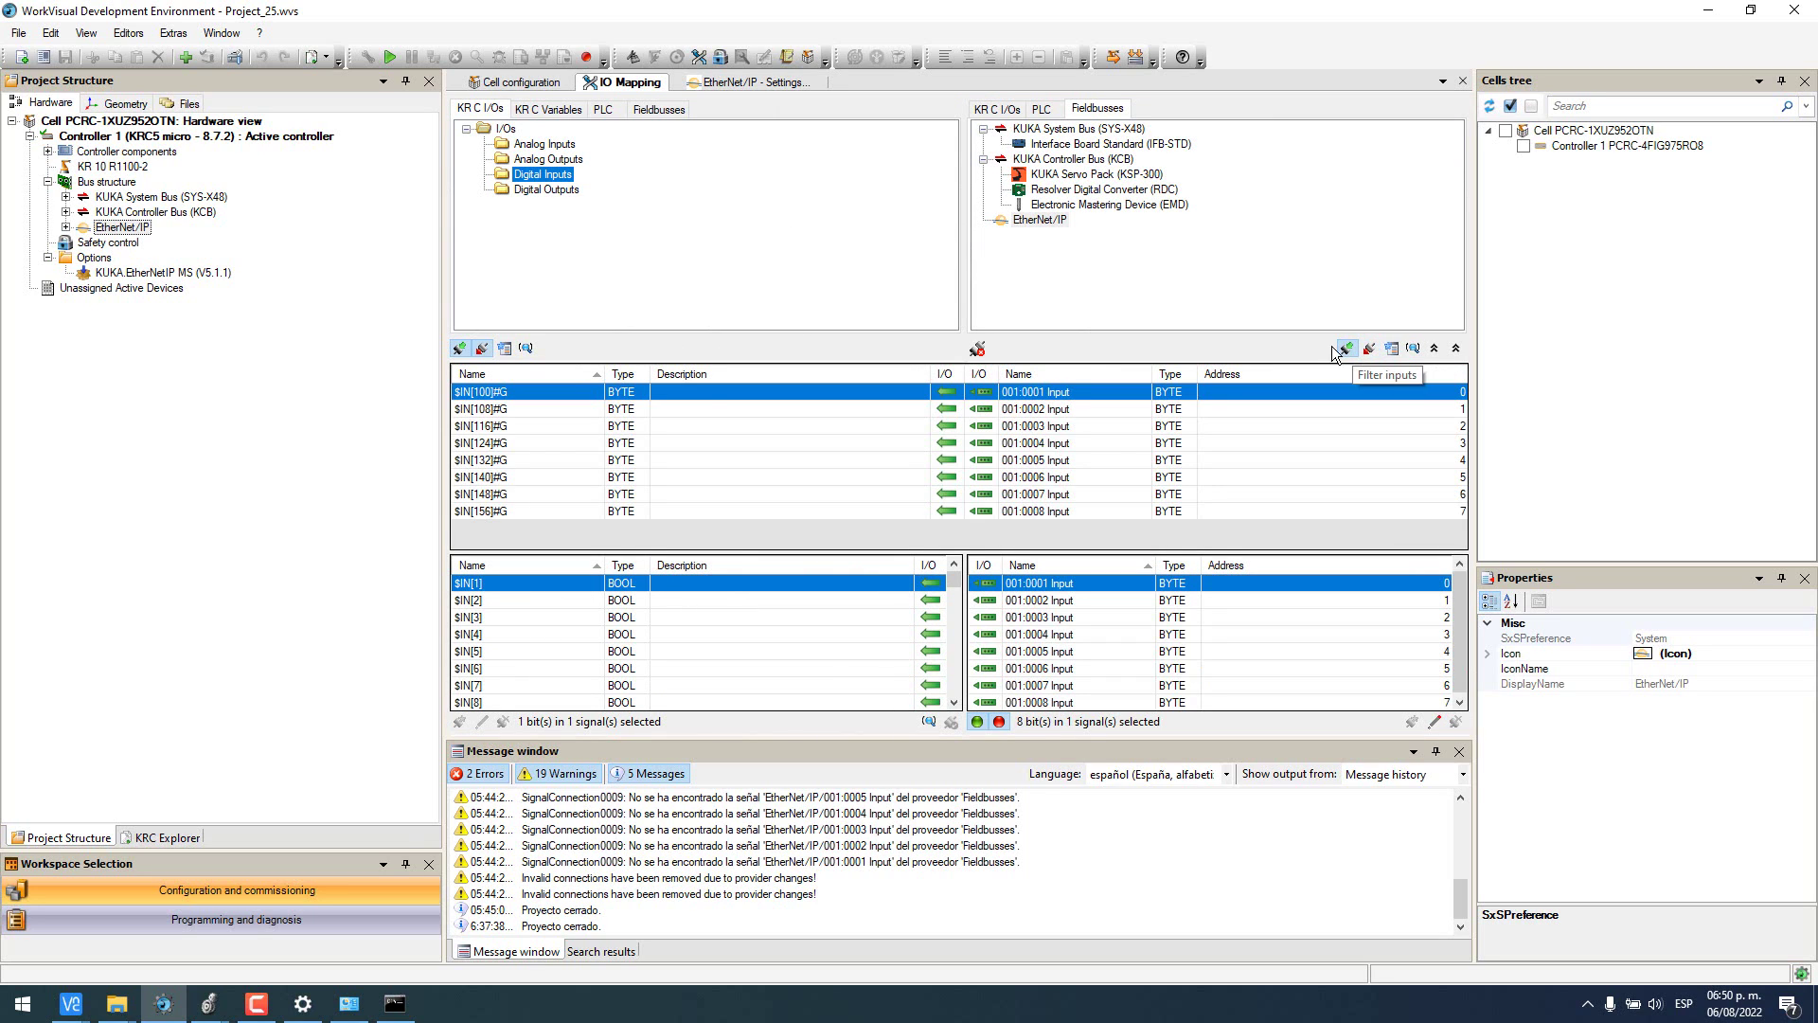
{"action": "left_click", "coordinate": [532, 396]}
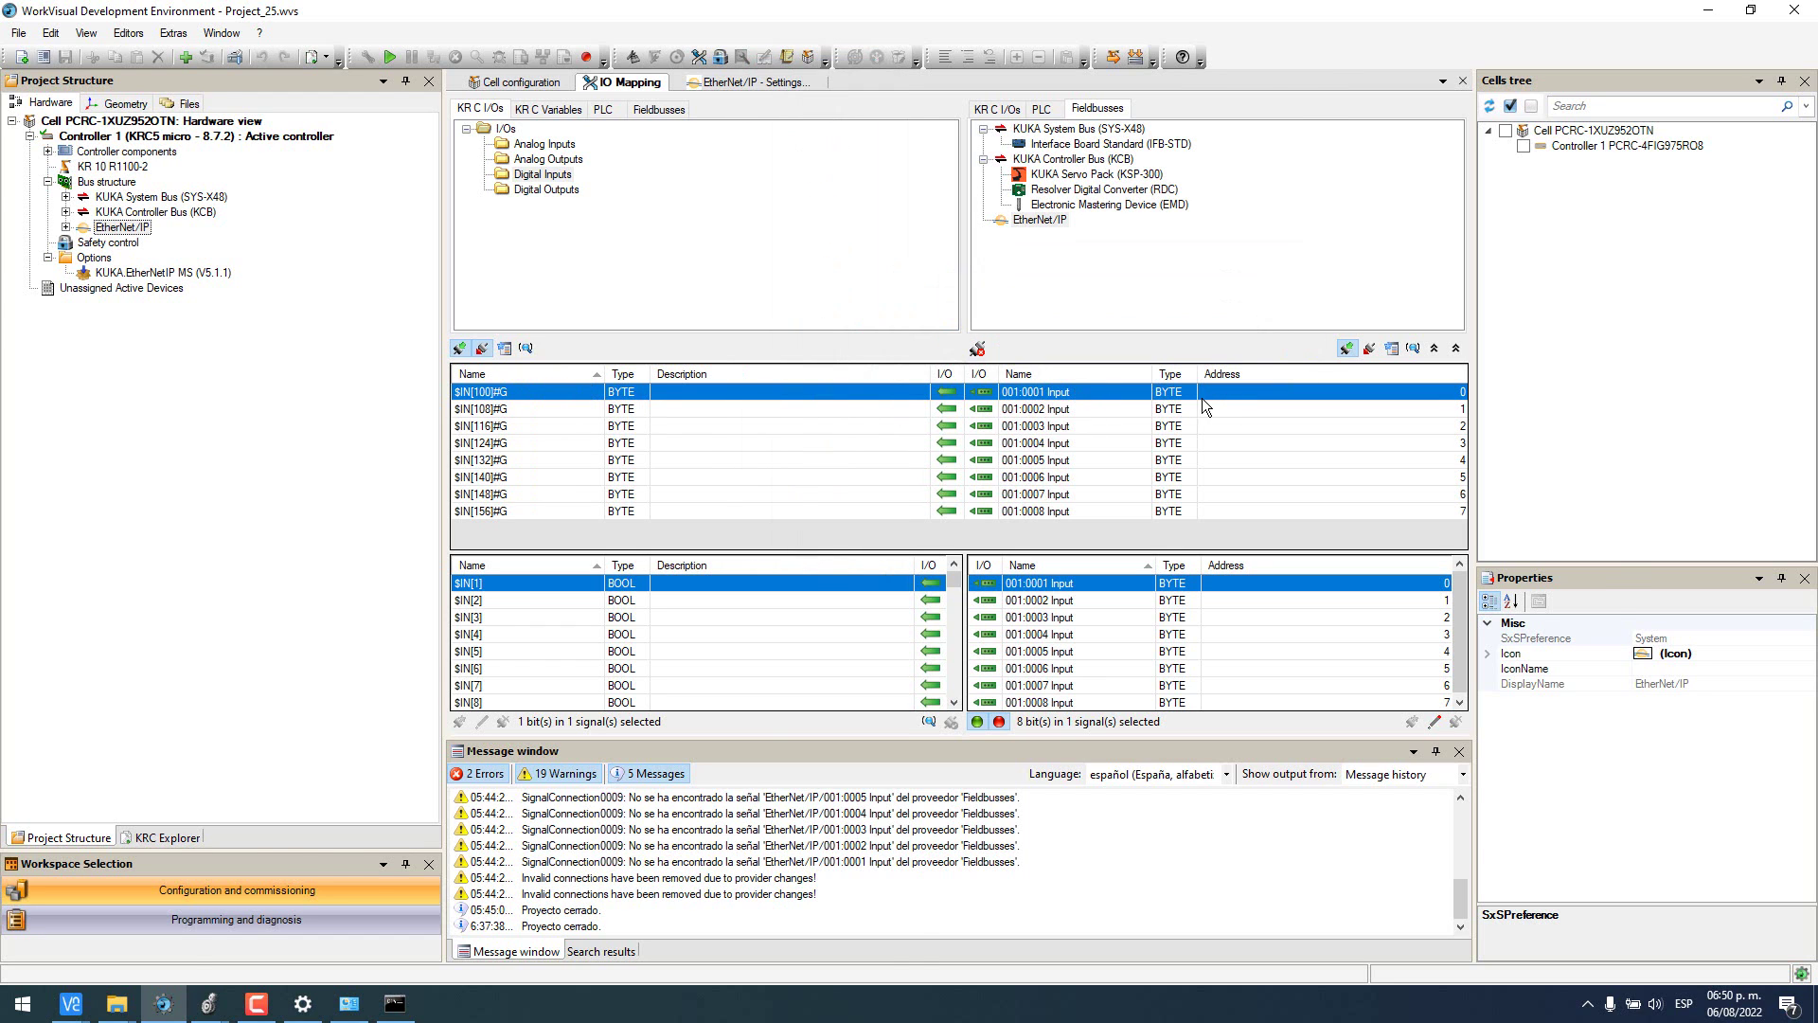
{"action": "key", "text": "alt+Tab"}
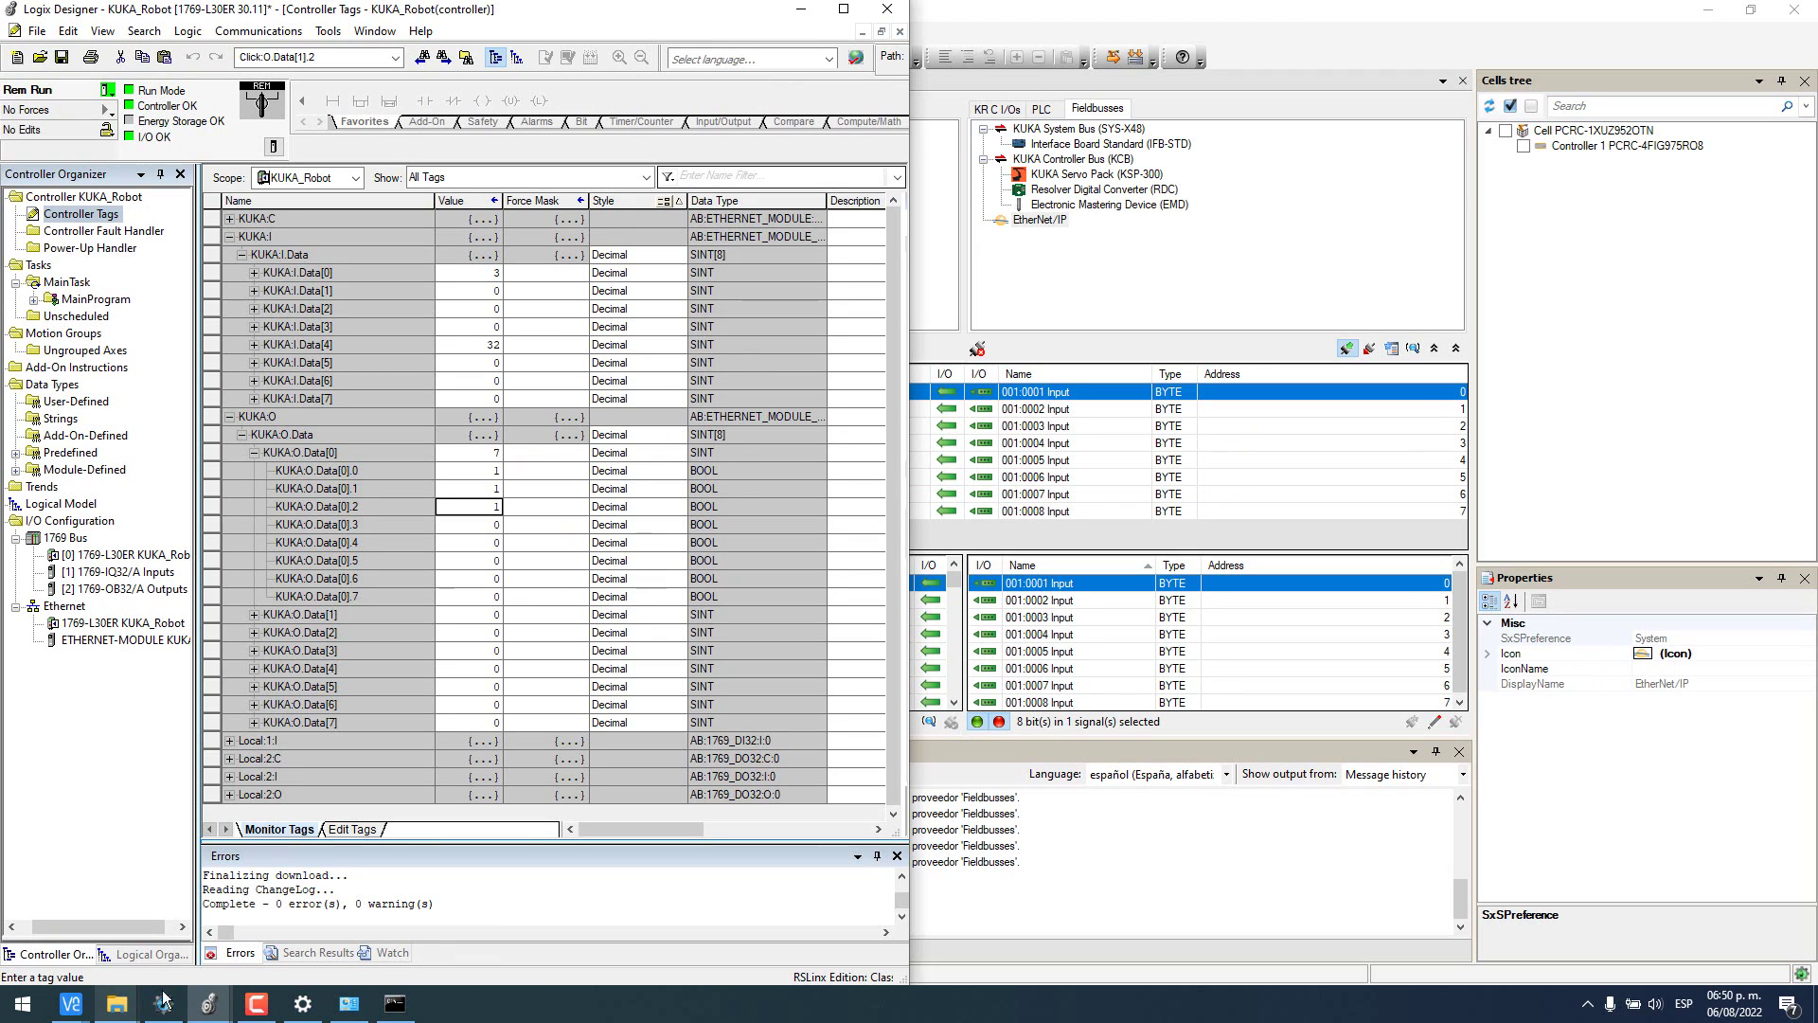
- Clear KUKA:O.Data[0] to 0 and expand KUKA:O.Data[1] into its bits
{"action": "left_click", "coordinate": [172, 945]}
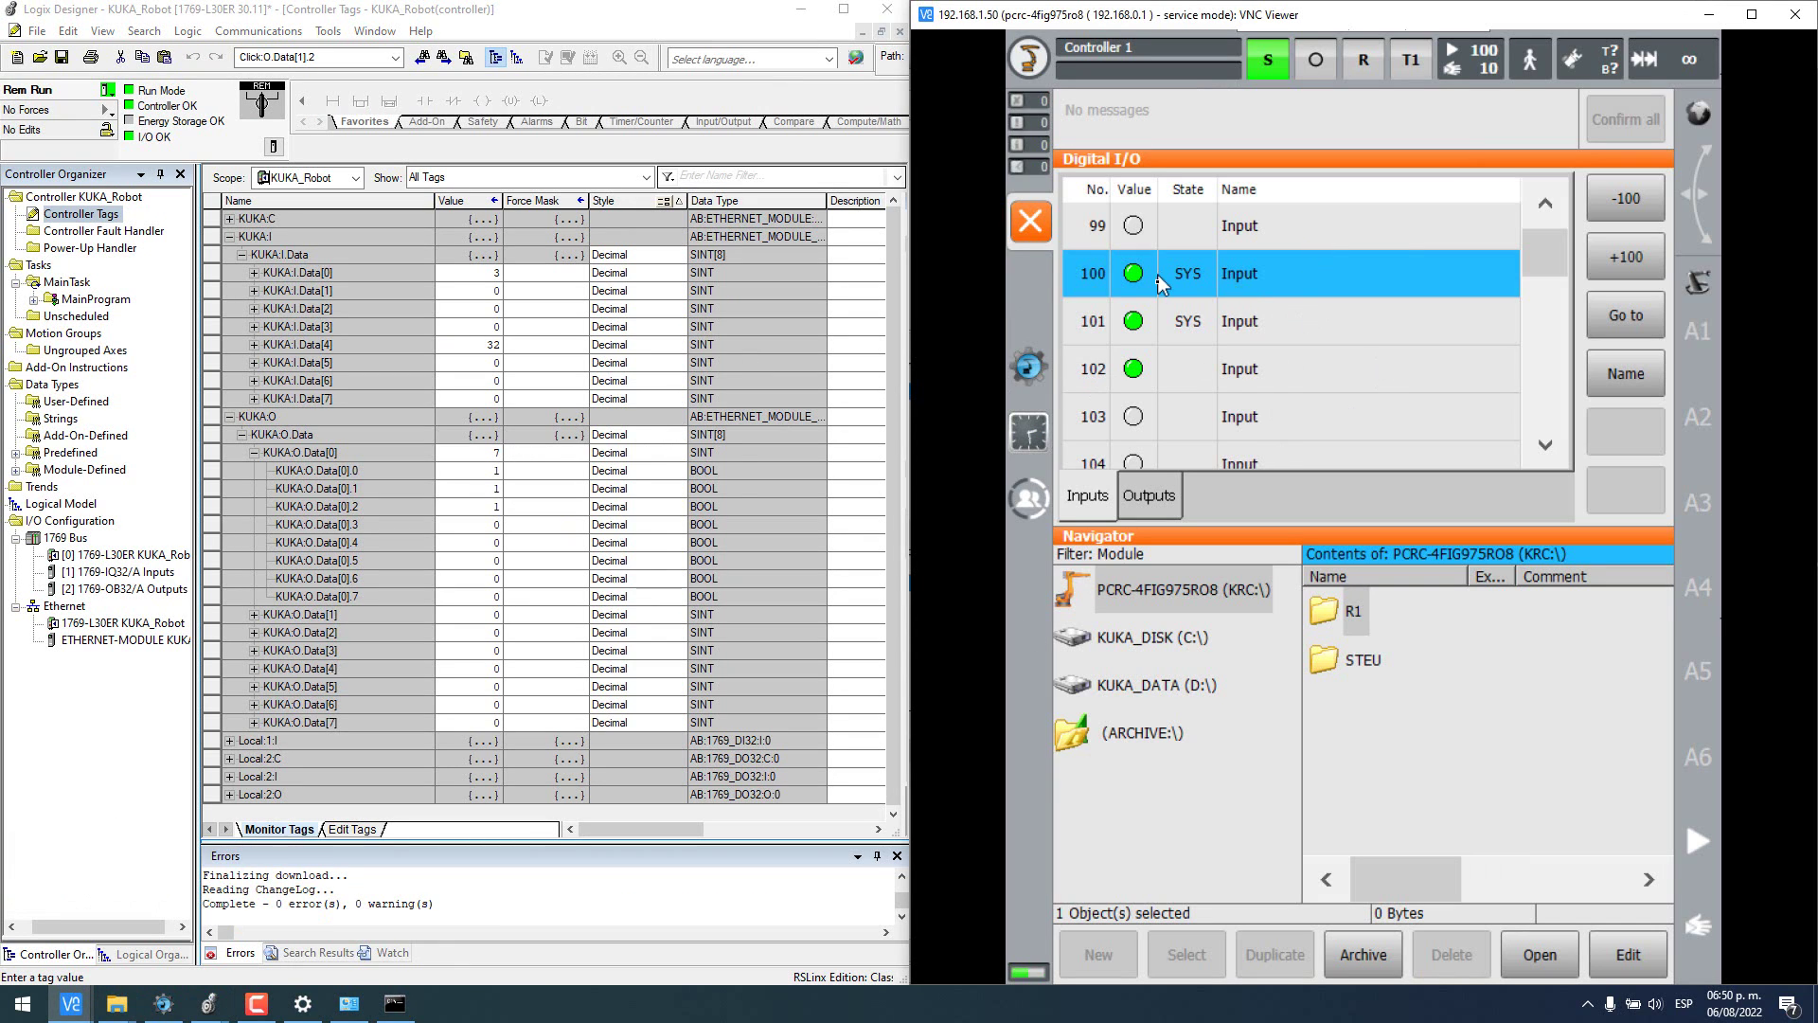
{"action": "left_click", "coordinate": [497, 455]}
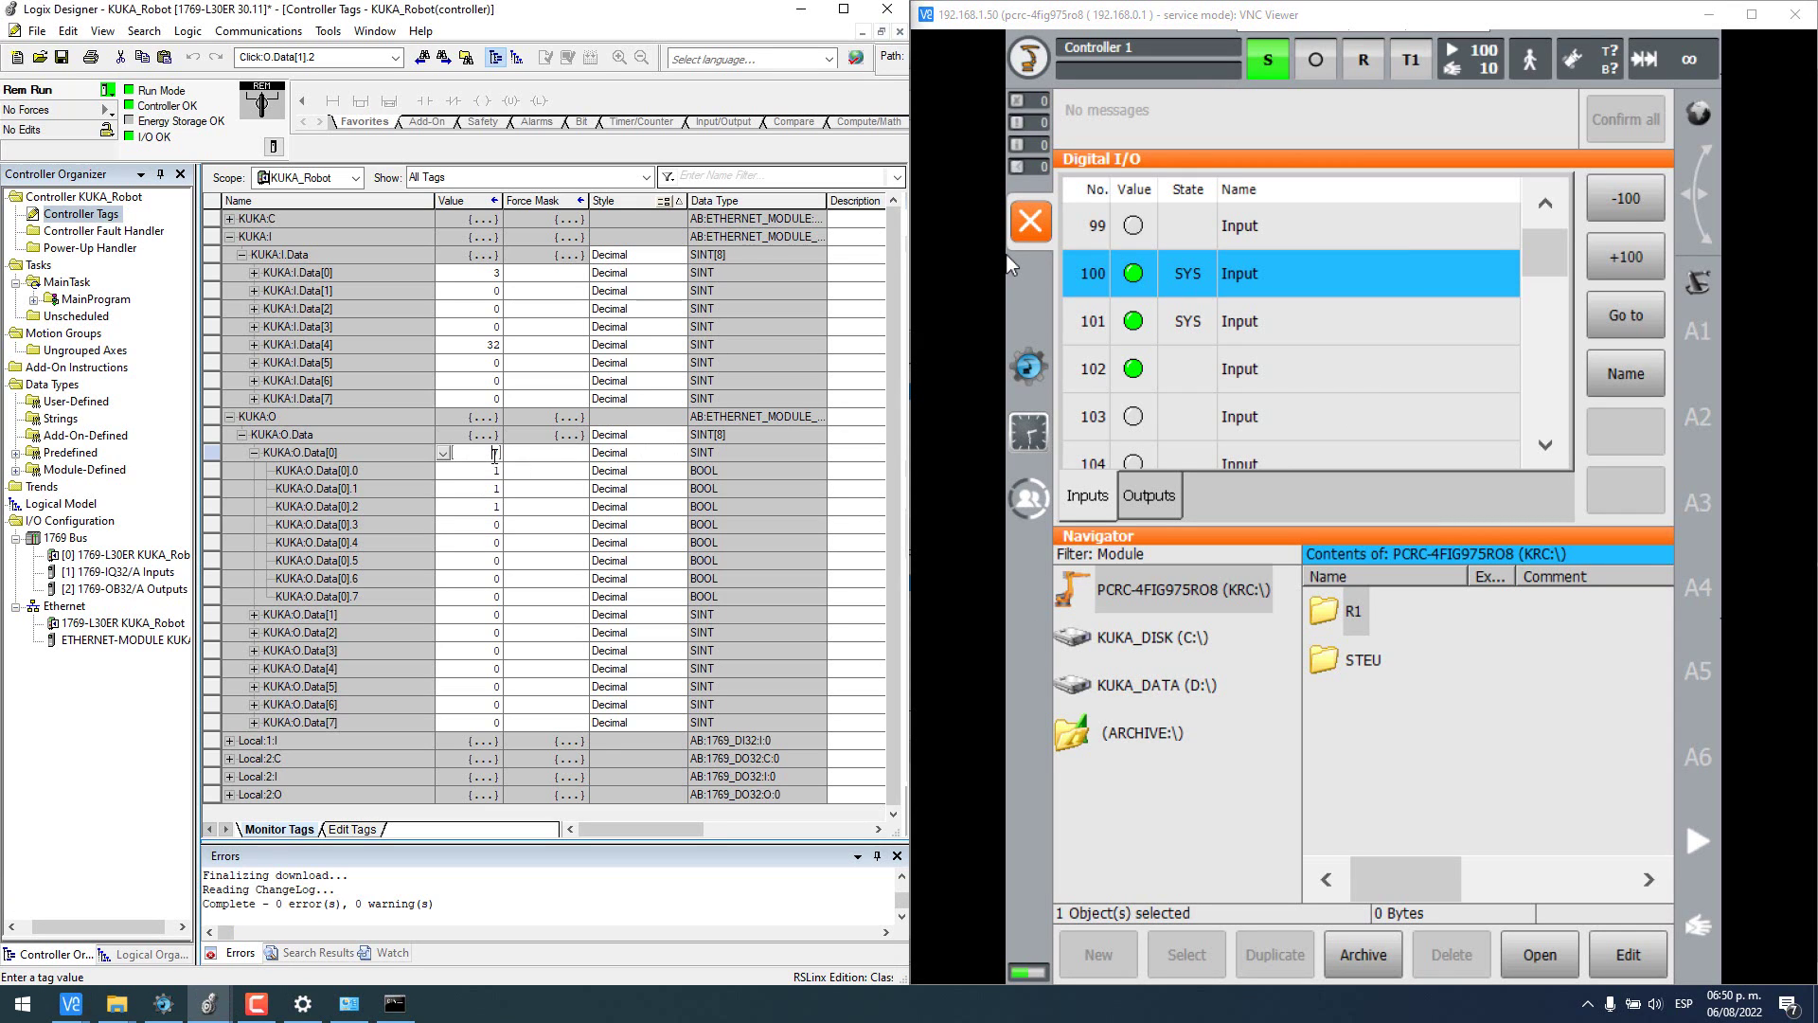
{"action": "type", "text": "0"}
{"action": "key", "text": "Return"}
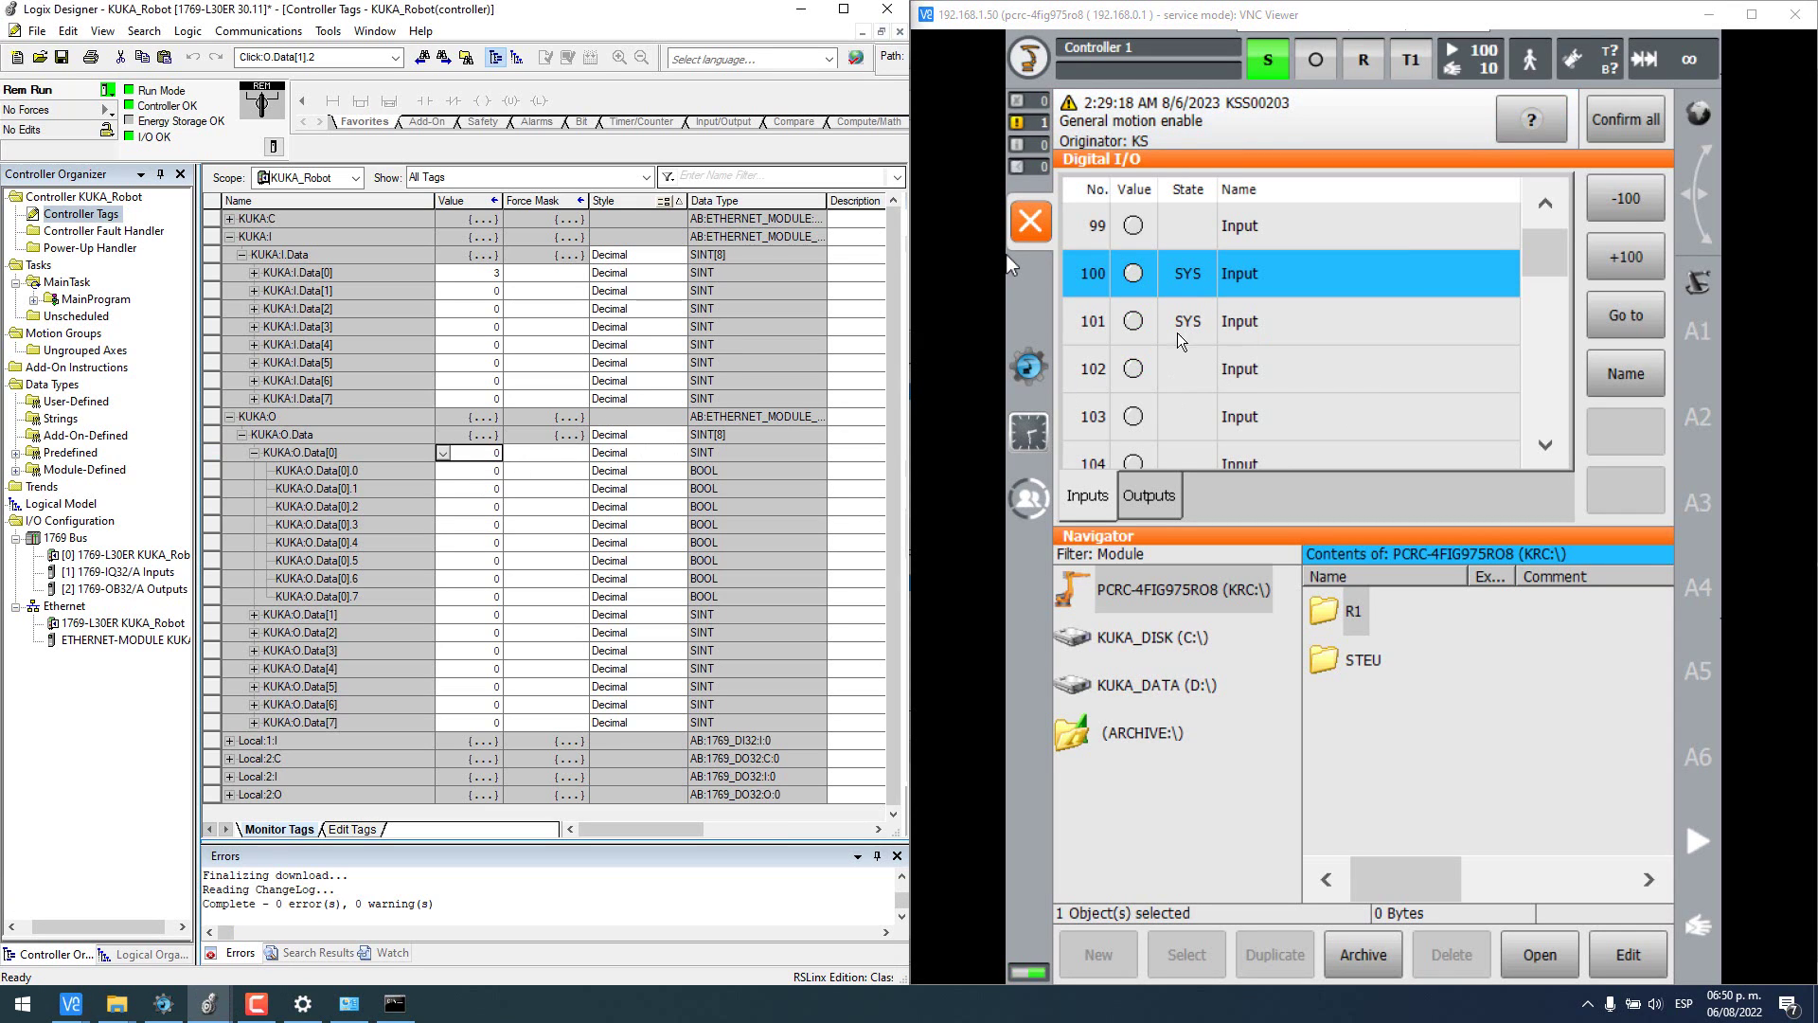
{"action": "left_click", "coordinate": [330, 487]}
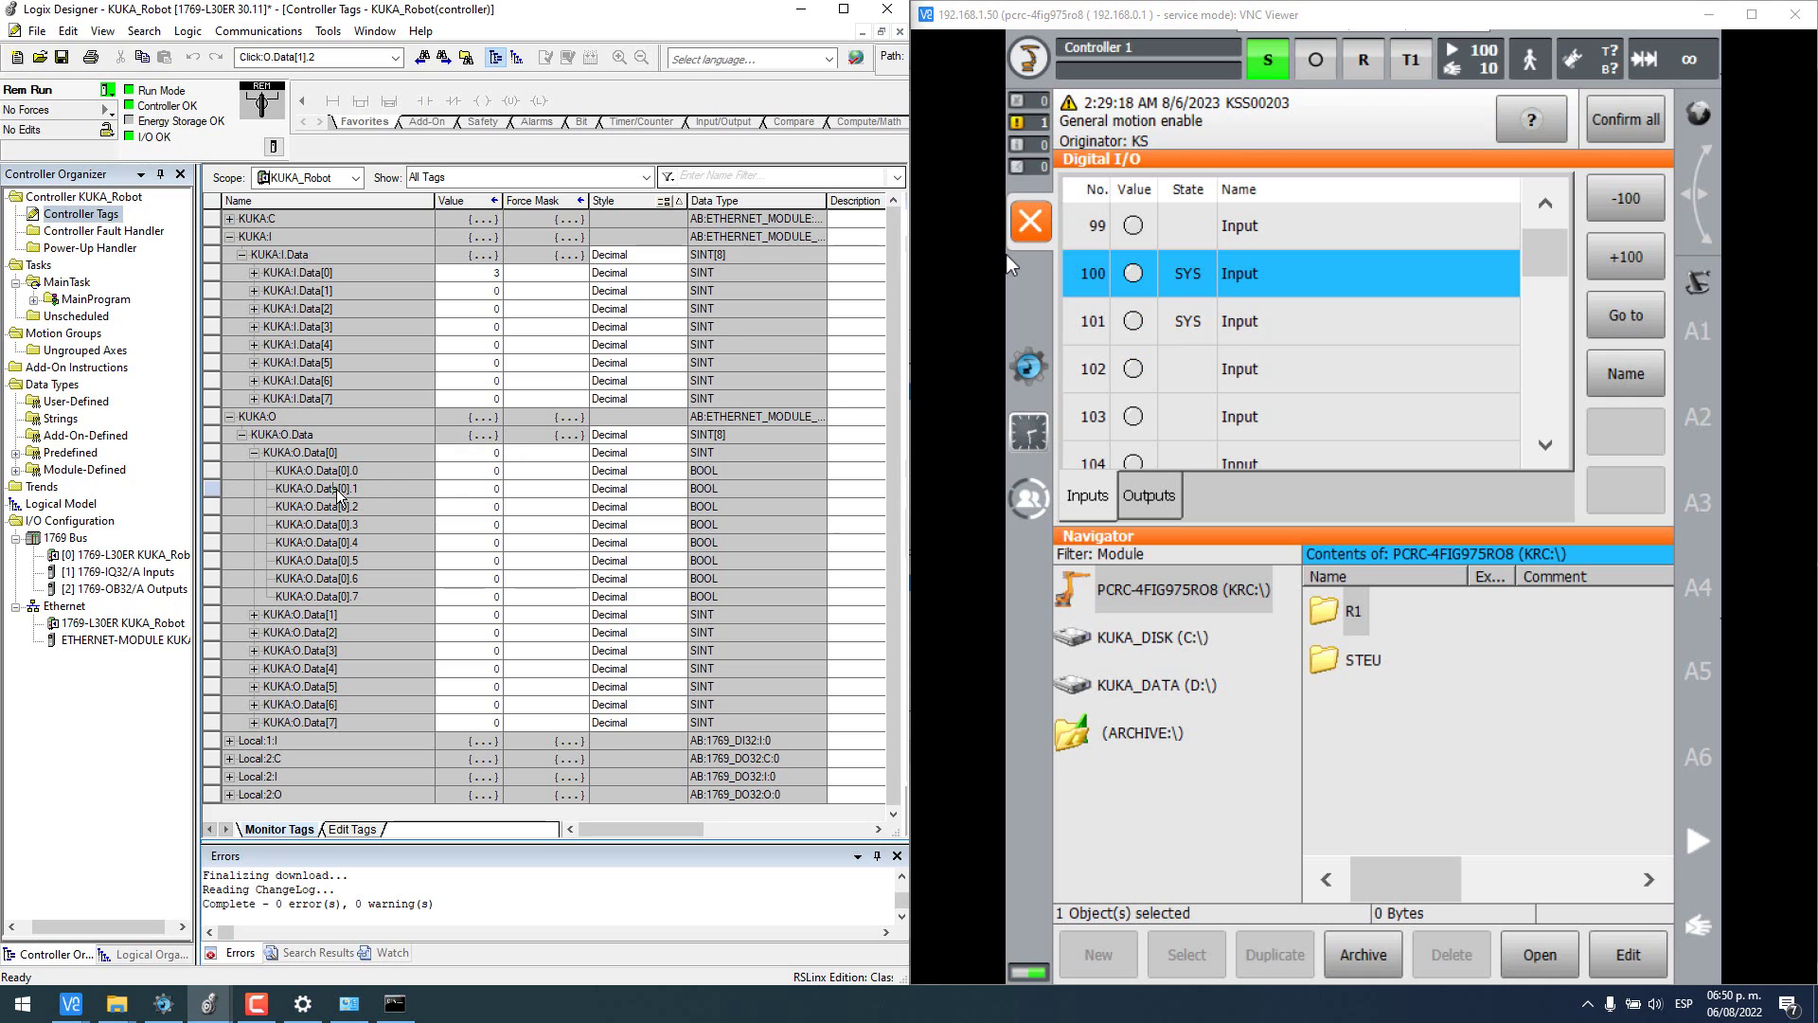
{"action": "left_click", "coordinate": [253, 452]}
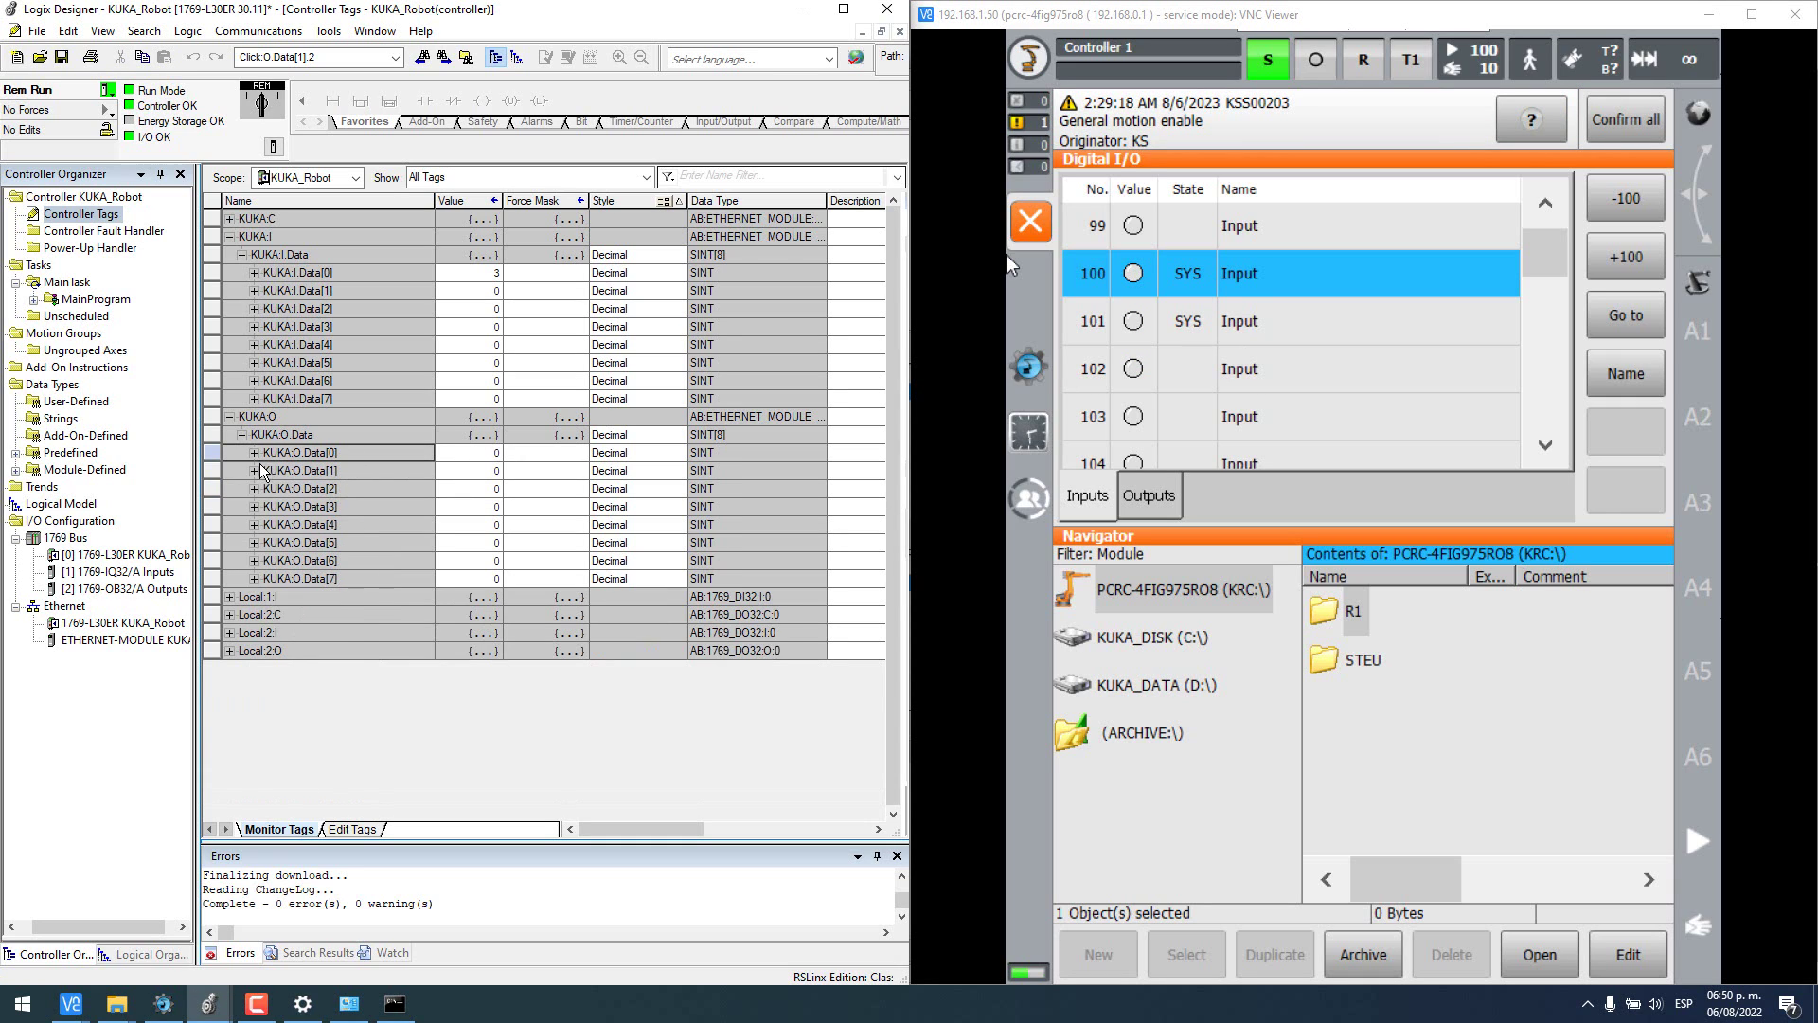
{"action": "left_click", "coordinate": [256, 471]}
{"action": "left_click", "coordinate": [253, 471]}
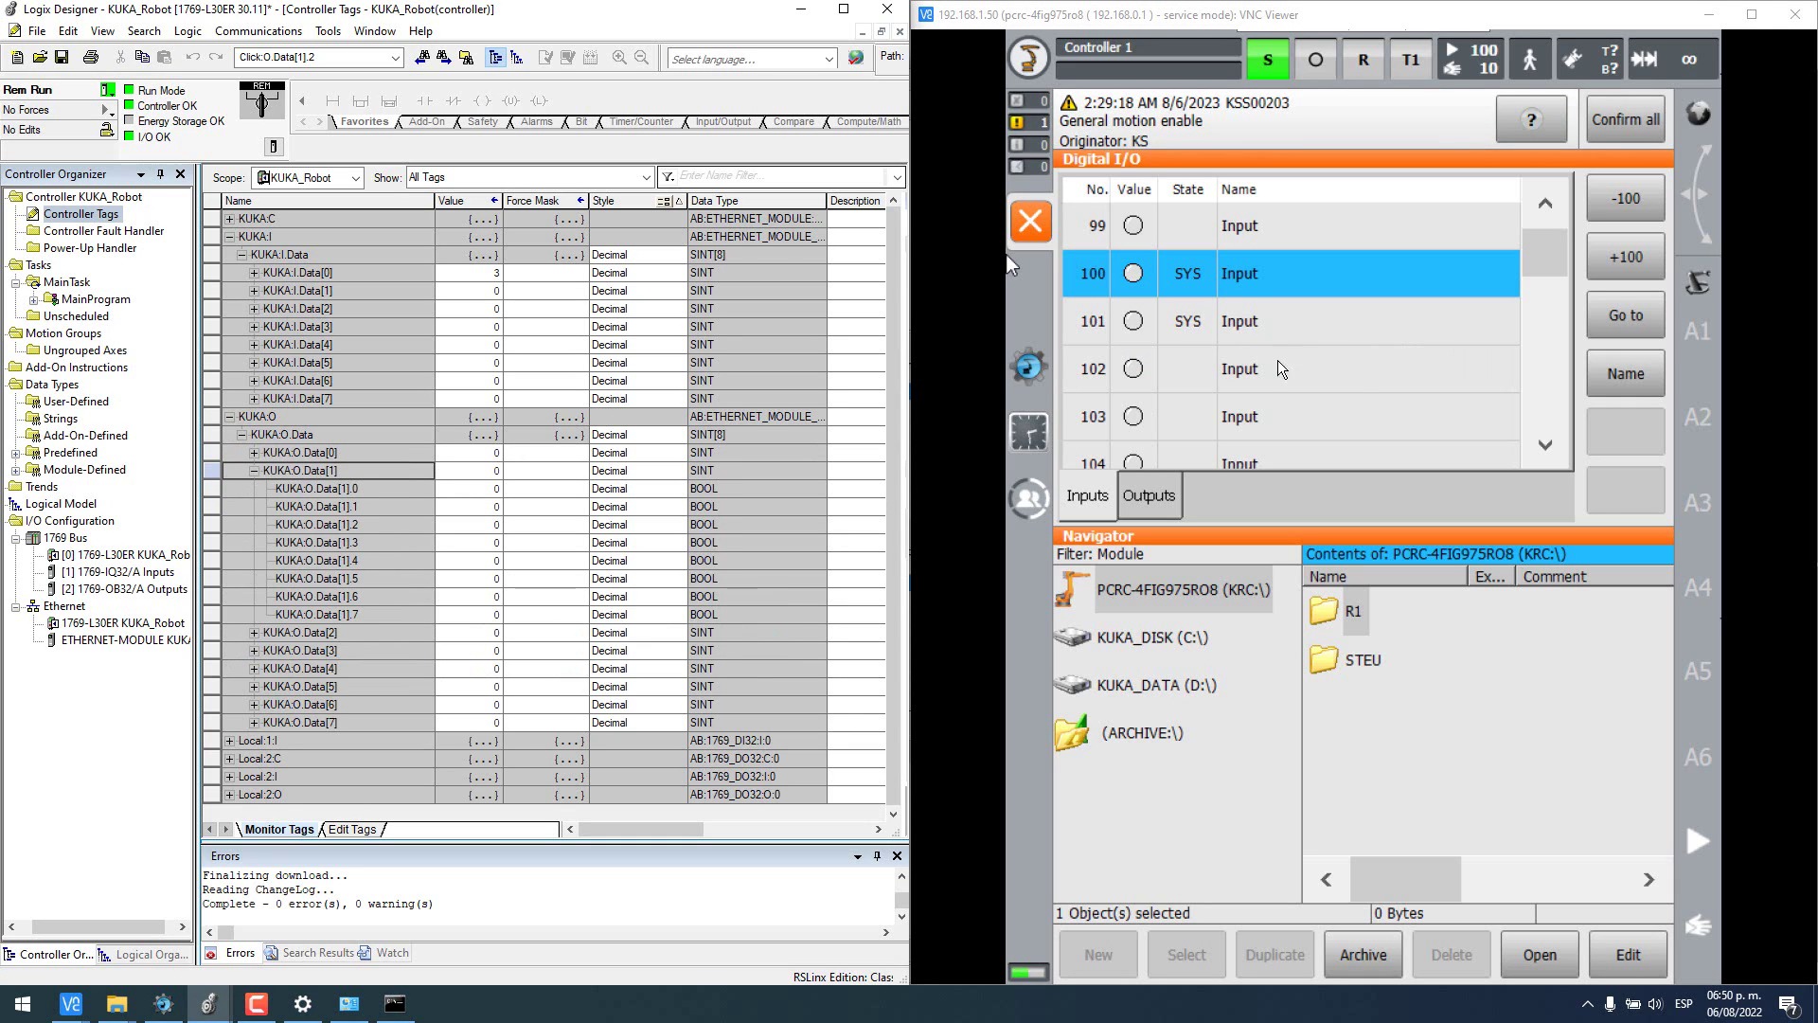
- Set KUKA:O.Data[1] bits .0 and .1 to 1 while watching robot inputs from 108
{"action": "left_click", "coordinate": [1170, 396]}
{"action": "scroll", "coordinate": [1170, 396], "scroll_direction": "down", "scroll_amount": 2}
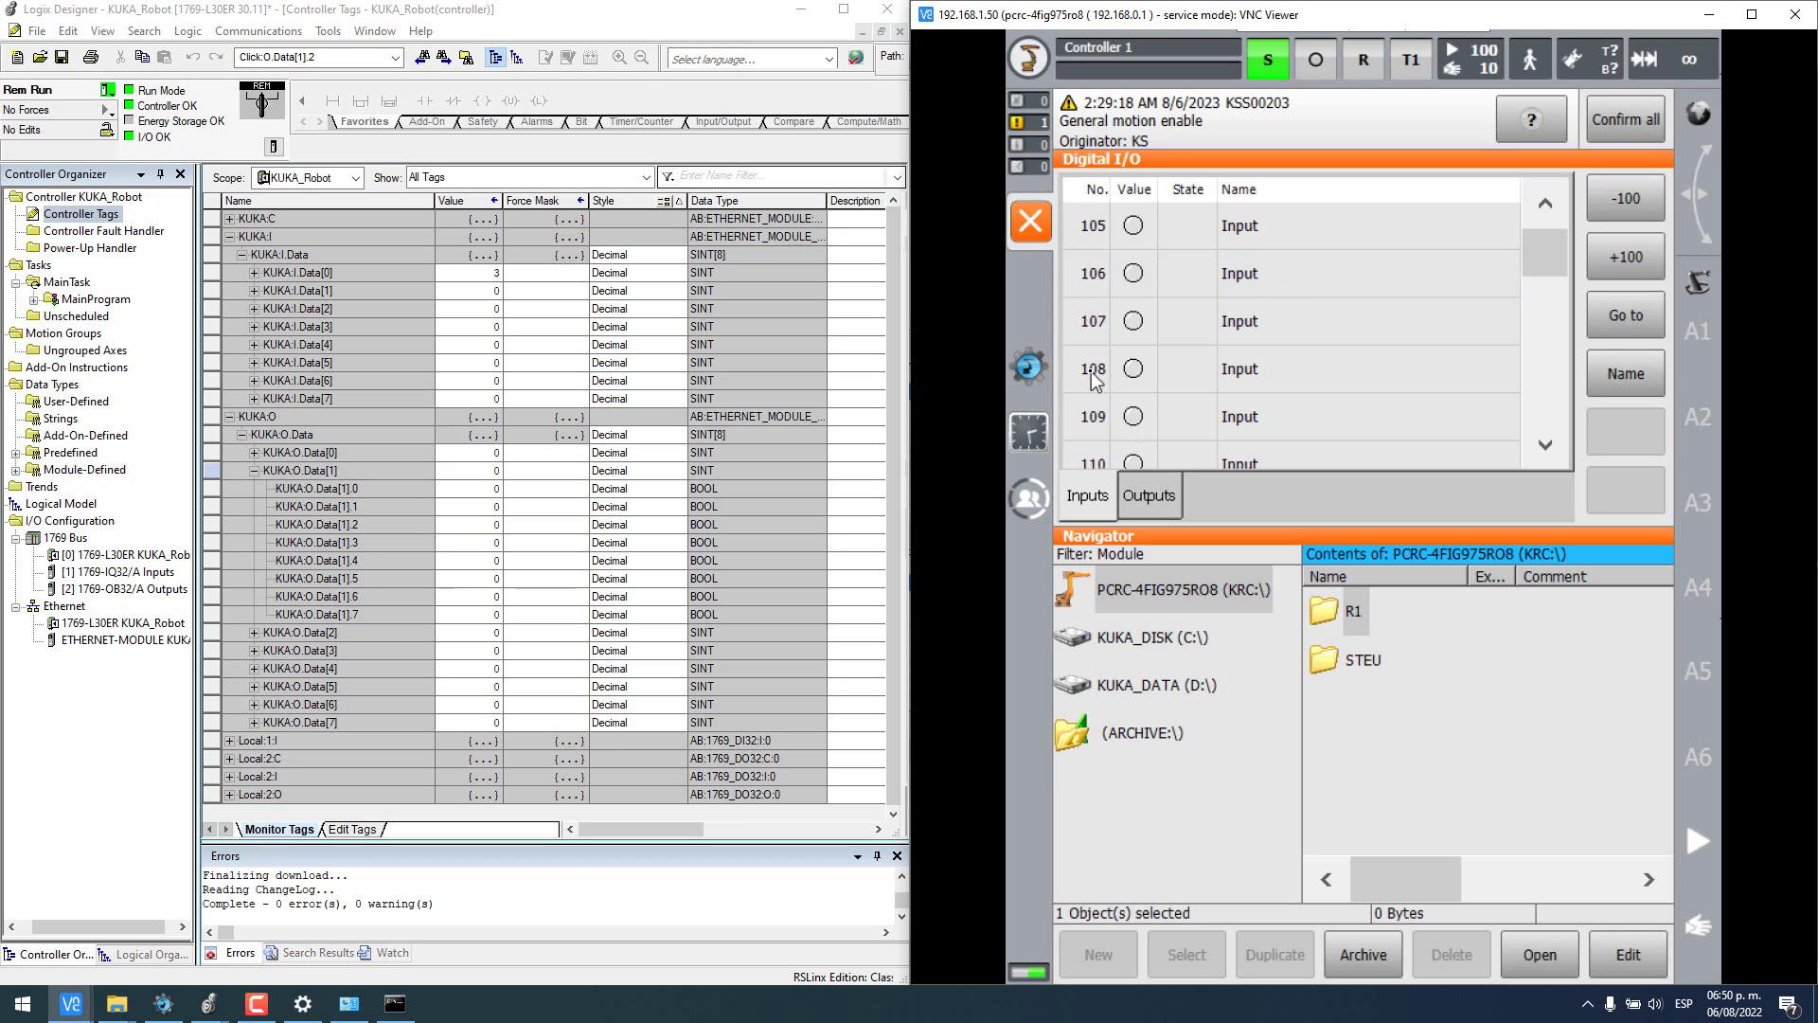
{"action": "left_click", "coordinate": [1168, 393]}
{"action": "left_click", "coordinate": [466, 491]}
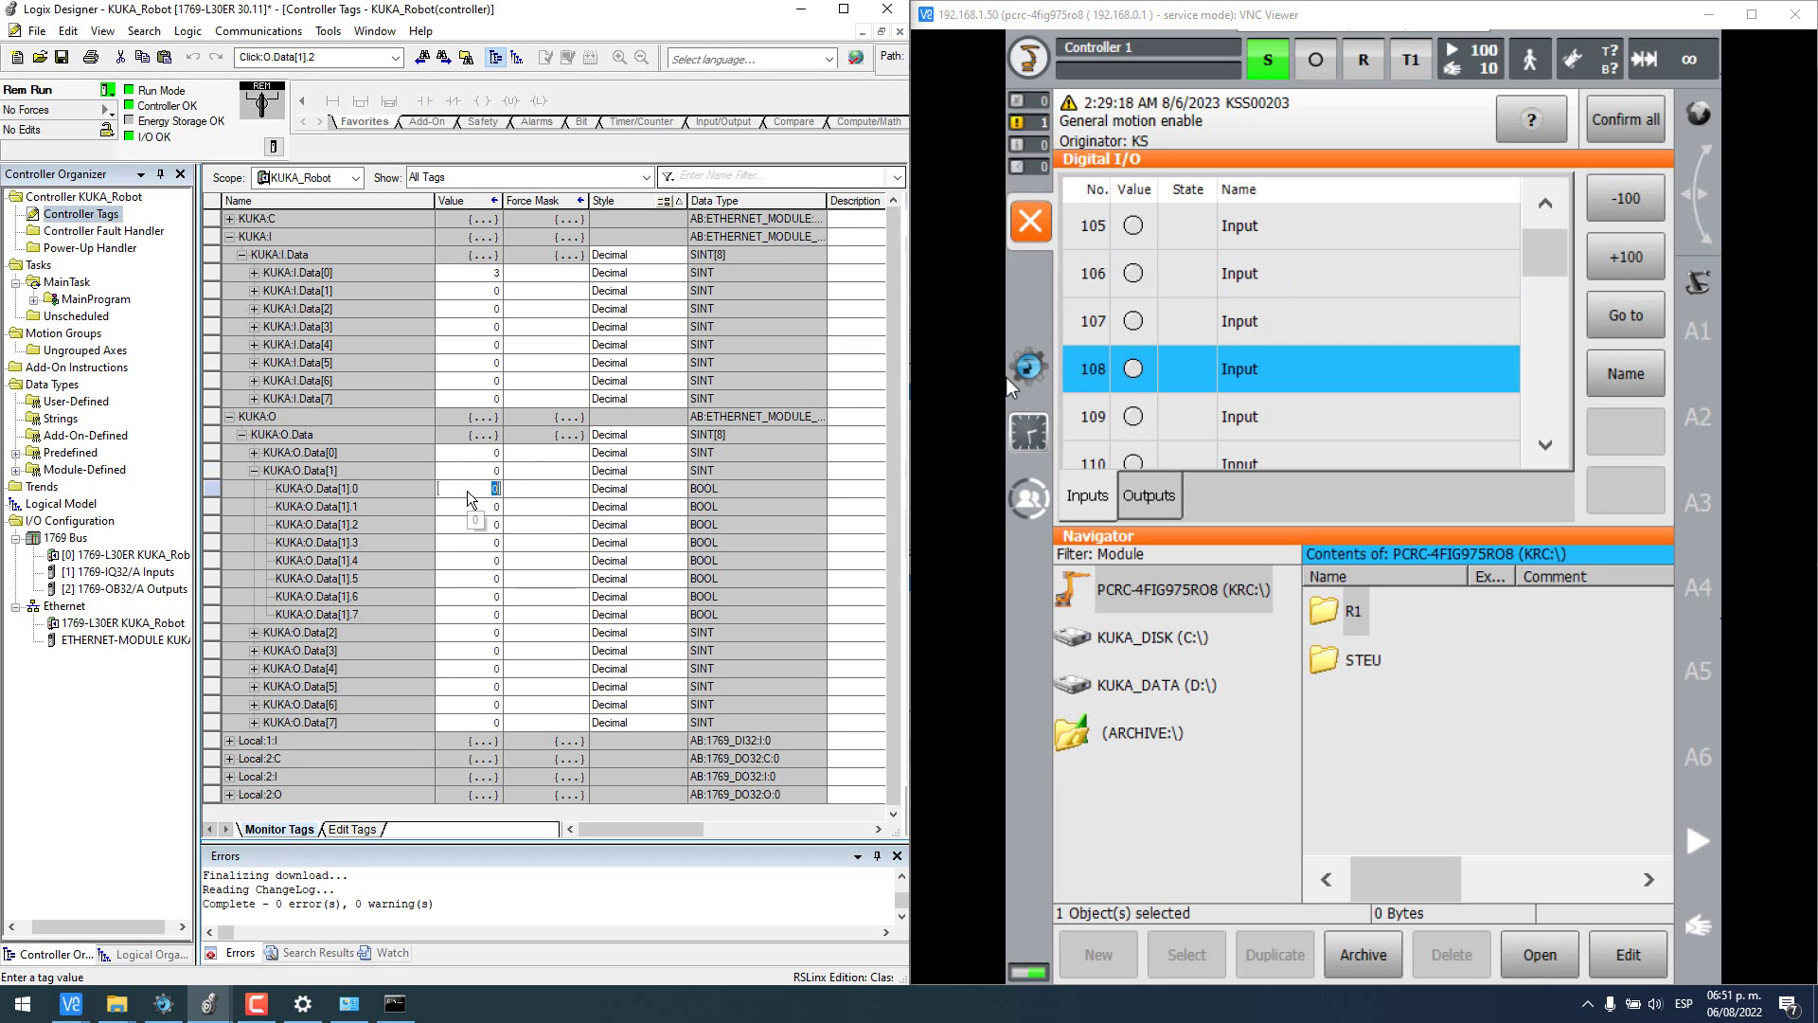
{"action": "type", "text": "1"}
{"action": "key", "text": "Return"}
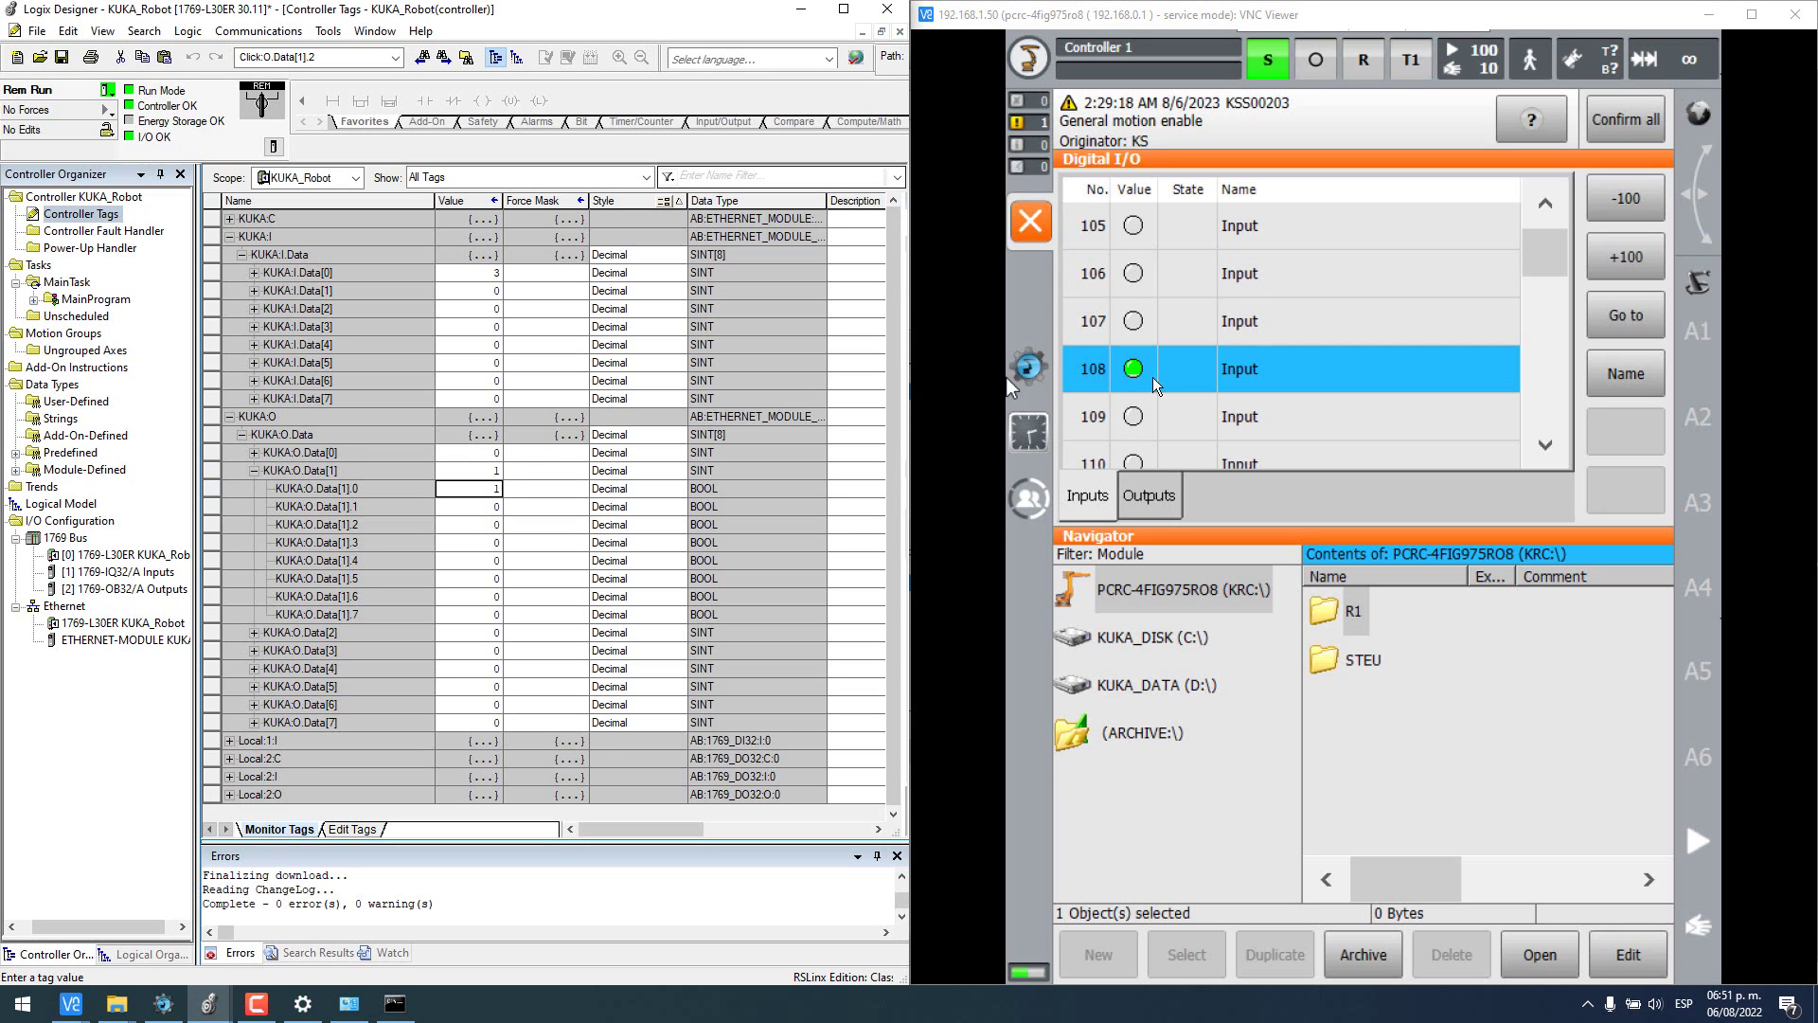
{"action": "left_click", "coordinate": [493, 508]}
{"action": "type", "text": "1"}
{"action": "key", "text": "Return"}
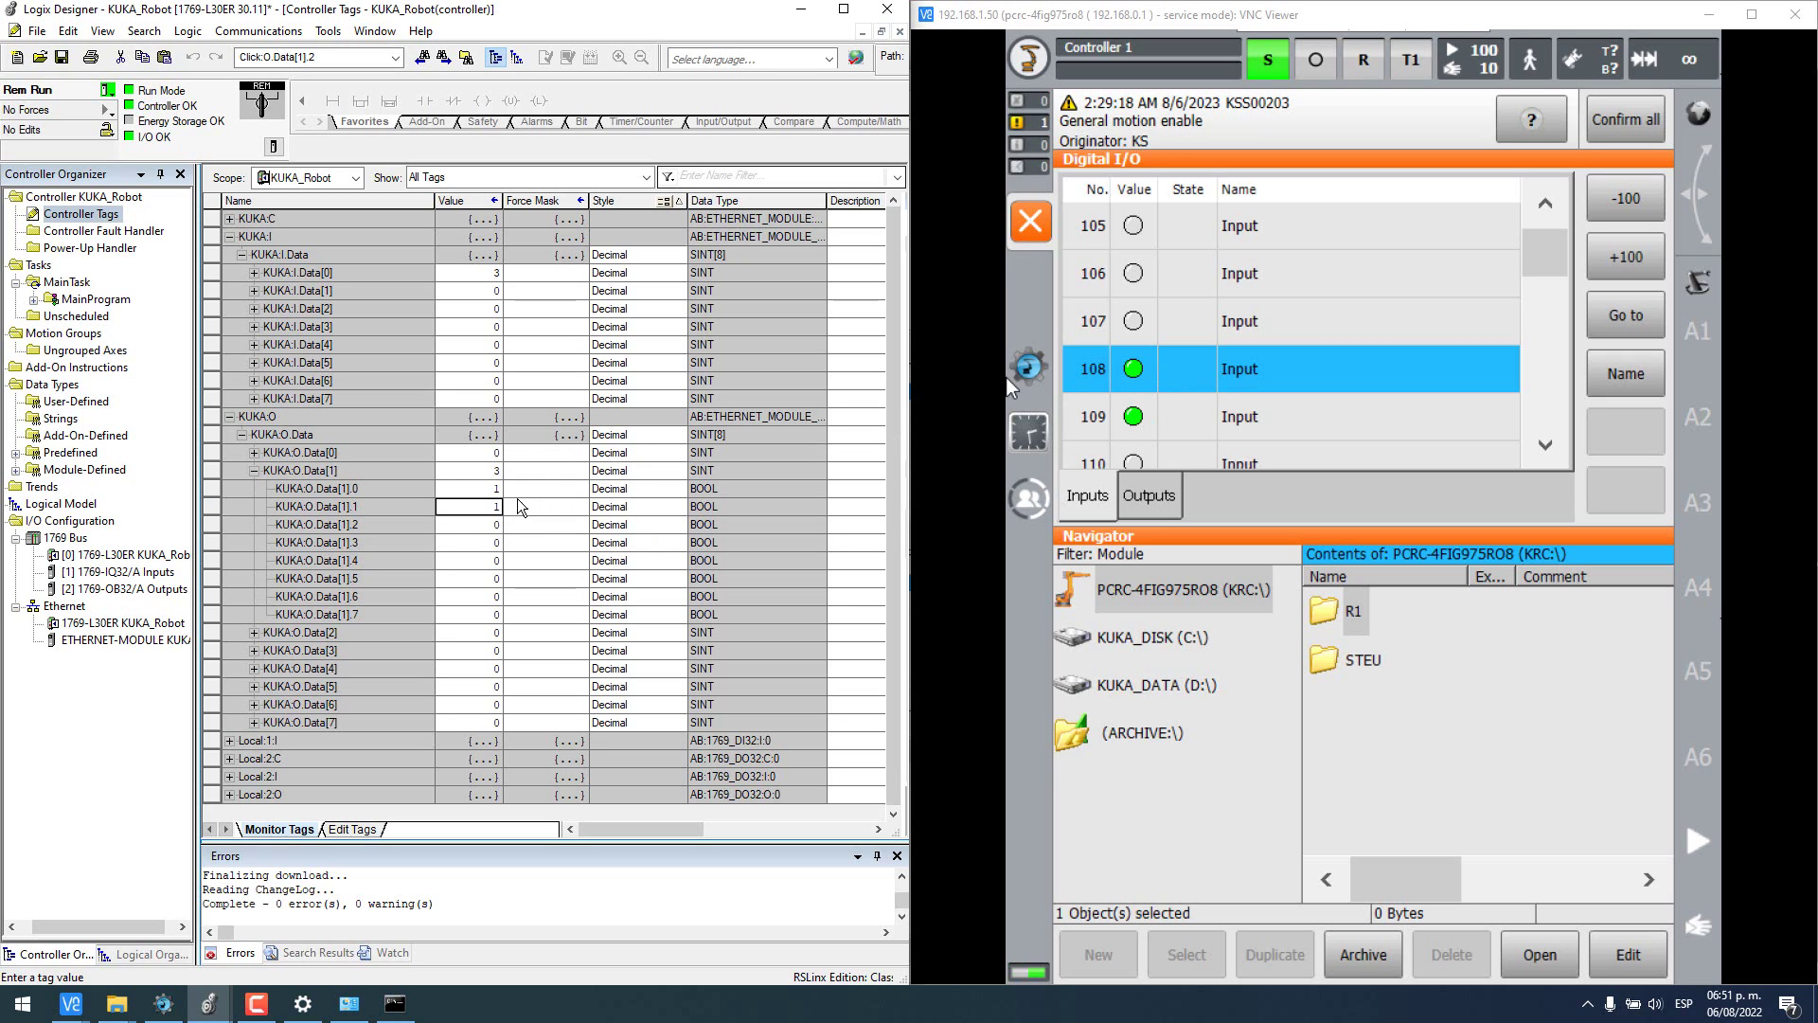
- Reset KUKA:O.Data[1] bits .0 and .1 back to 0
{"action": "left_click", "coordinate": [494, 487]}
{"action": "type", "text": "0"}
{"action": "key", "text": "Return"}
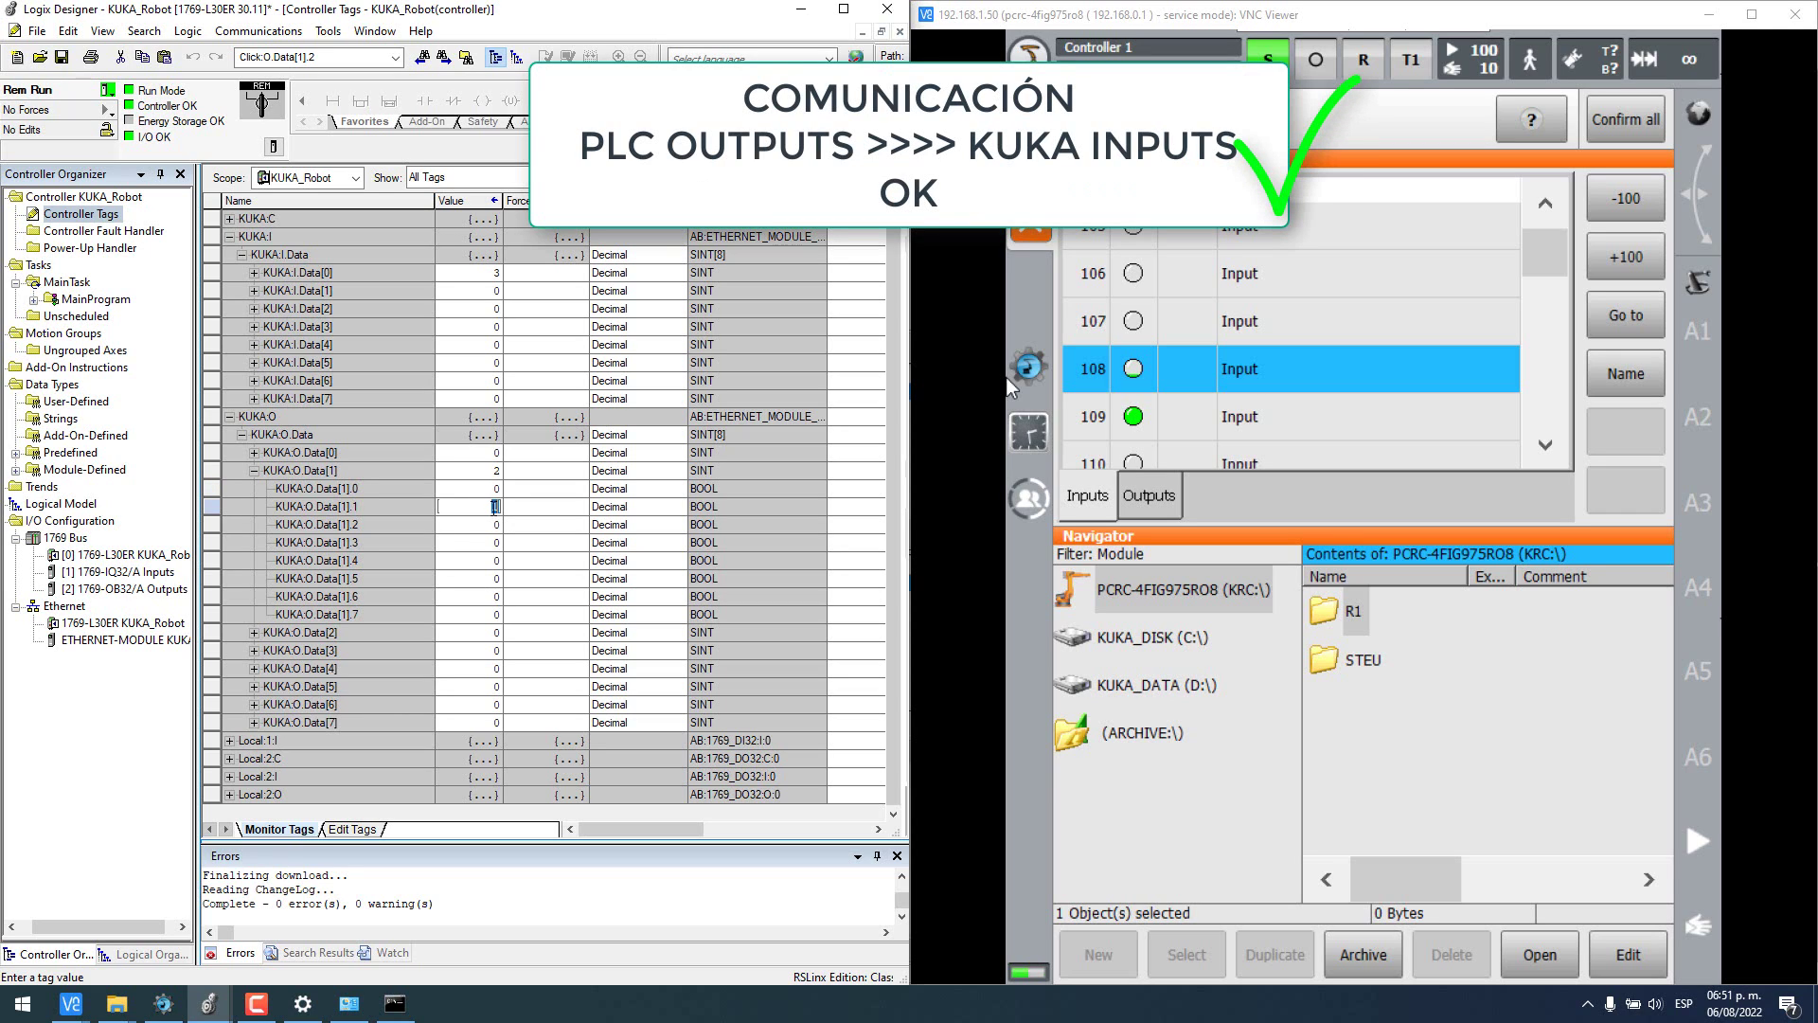
{"action": "type", "text": "0"}
{"action": "key", "text": "Return"}
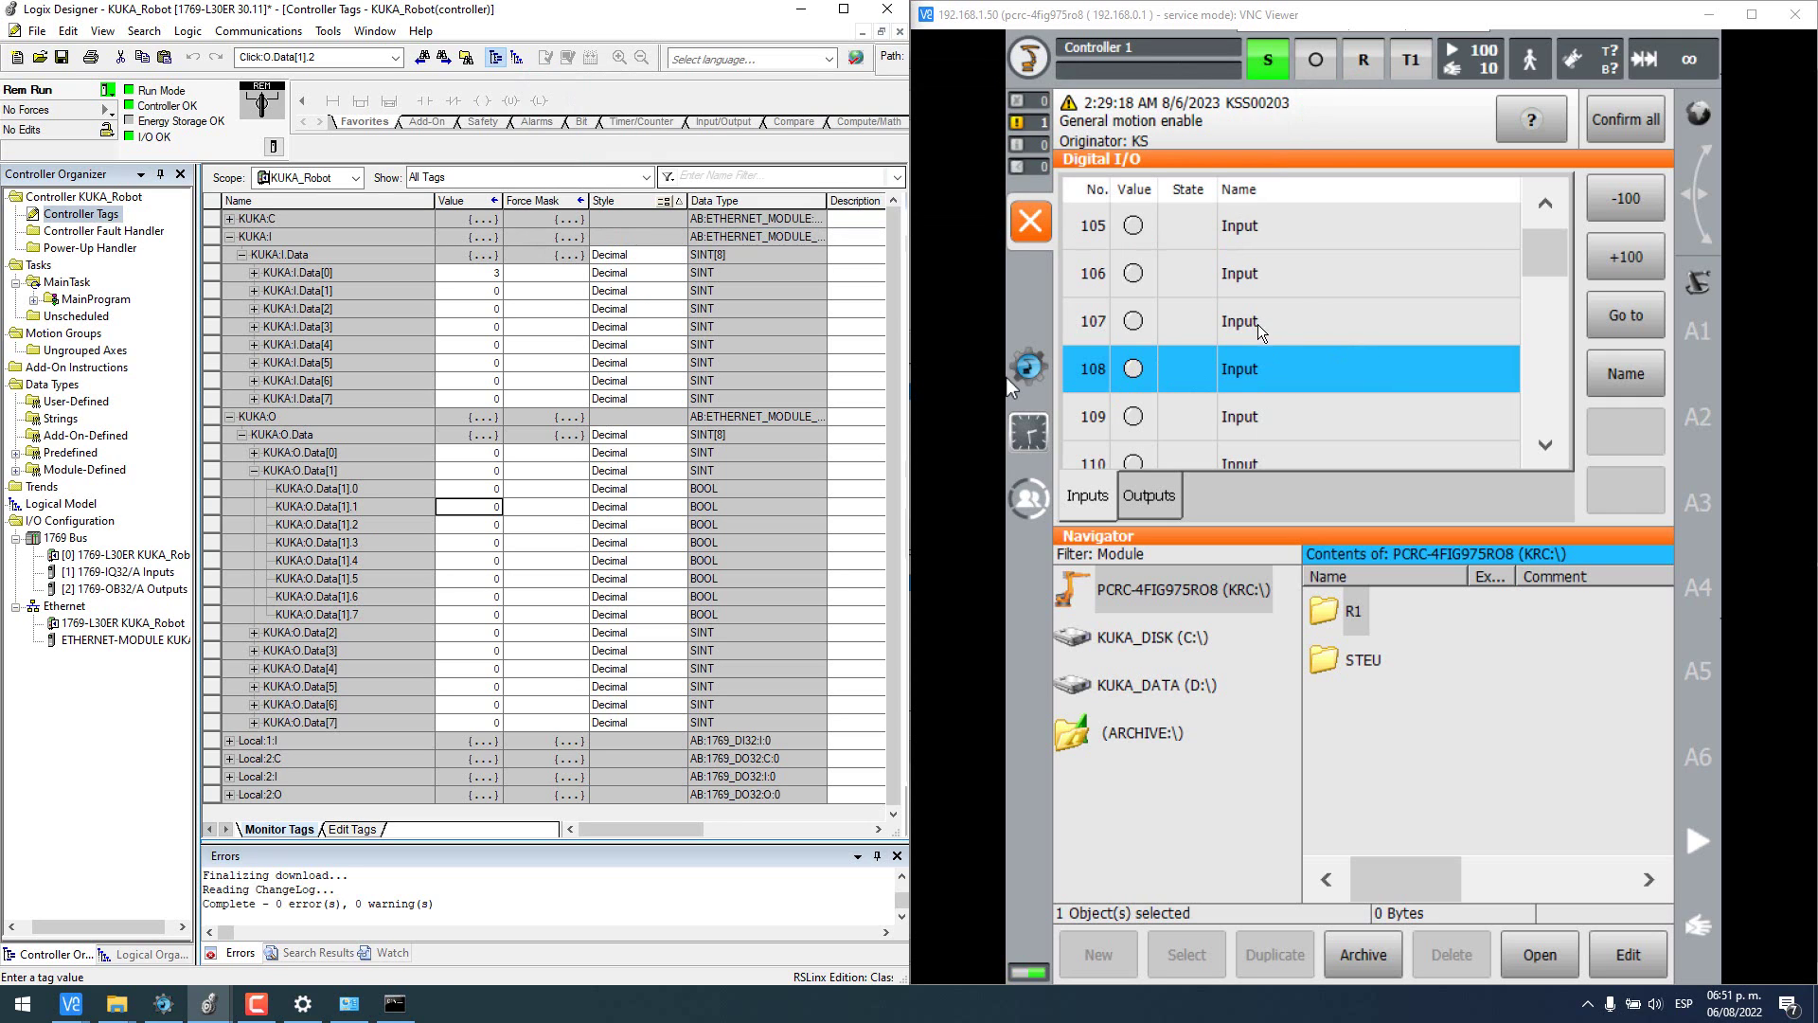
- Set KUKA:O.Data[0].0 to 1 and acknowledge the general motion enable message on the pendant
{"action": "left_click", "coordinate": [1543, 205]}
{"action": "left_click", "coordinate": [1544, 205]}
{"action": "left_click", "coordinate": [1543, 205]}
{"action": "left_click", "coordinate": [1544, 204]}
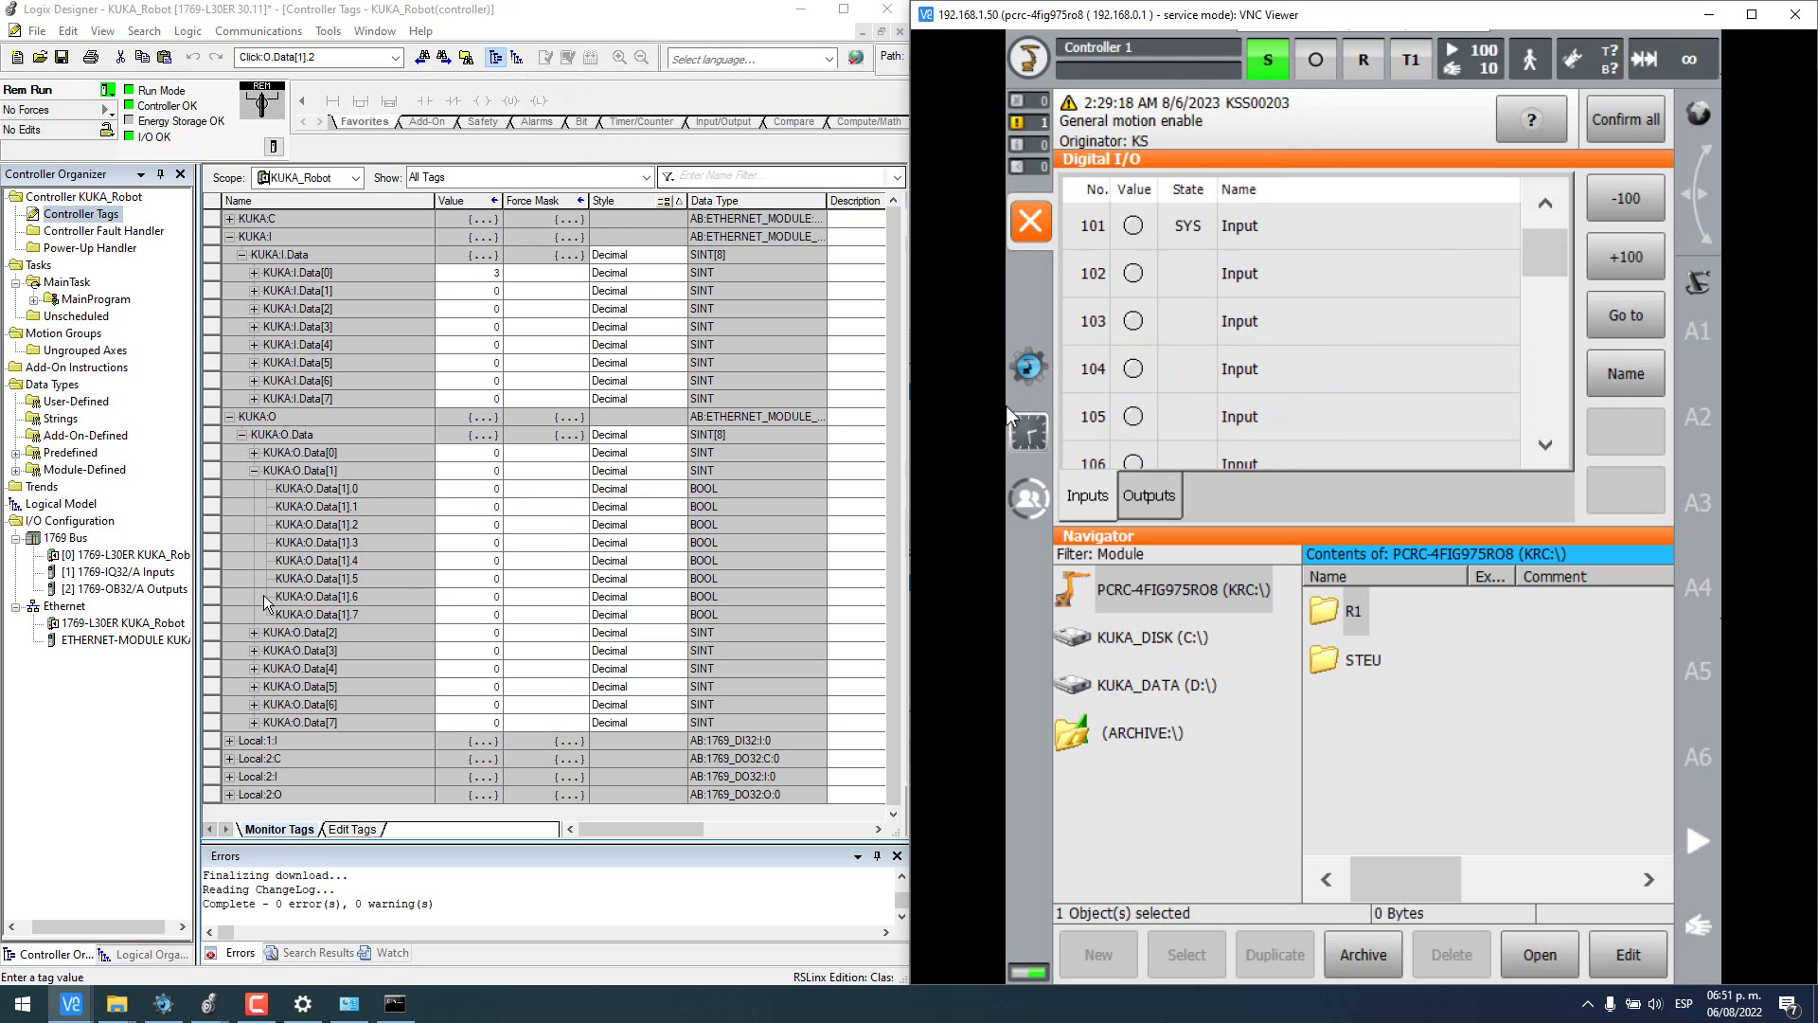
{"action": "left_click", "coordinate": [254, 471]}
{"action": "left_click", "coordinate": [253, 453]}
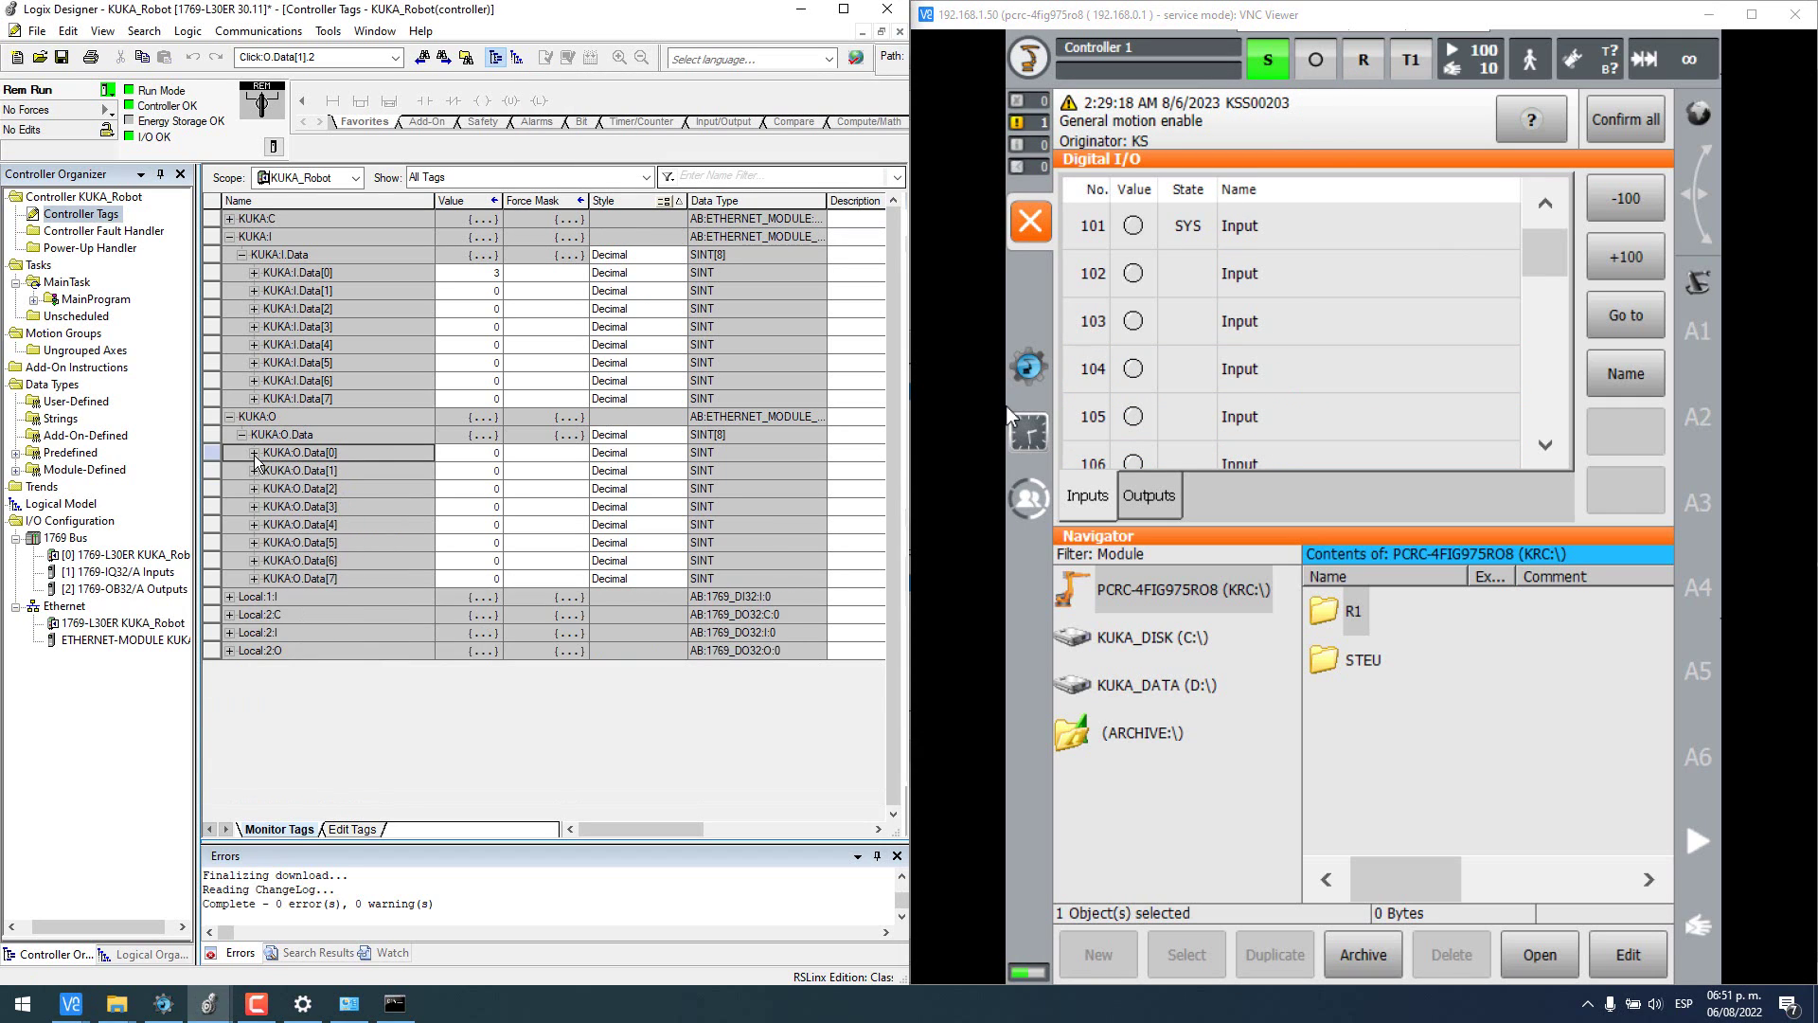
{"action": "left_click", "coordinate": [463, 470]}
{"action": "type", "text": "1"}
{"action": "key", "text": "Return"}
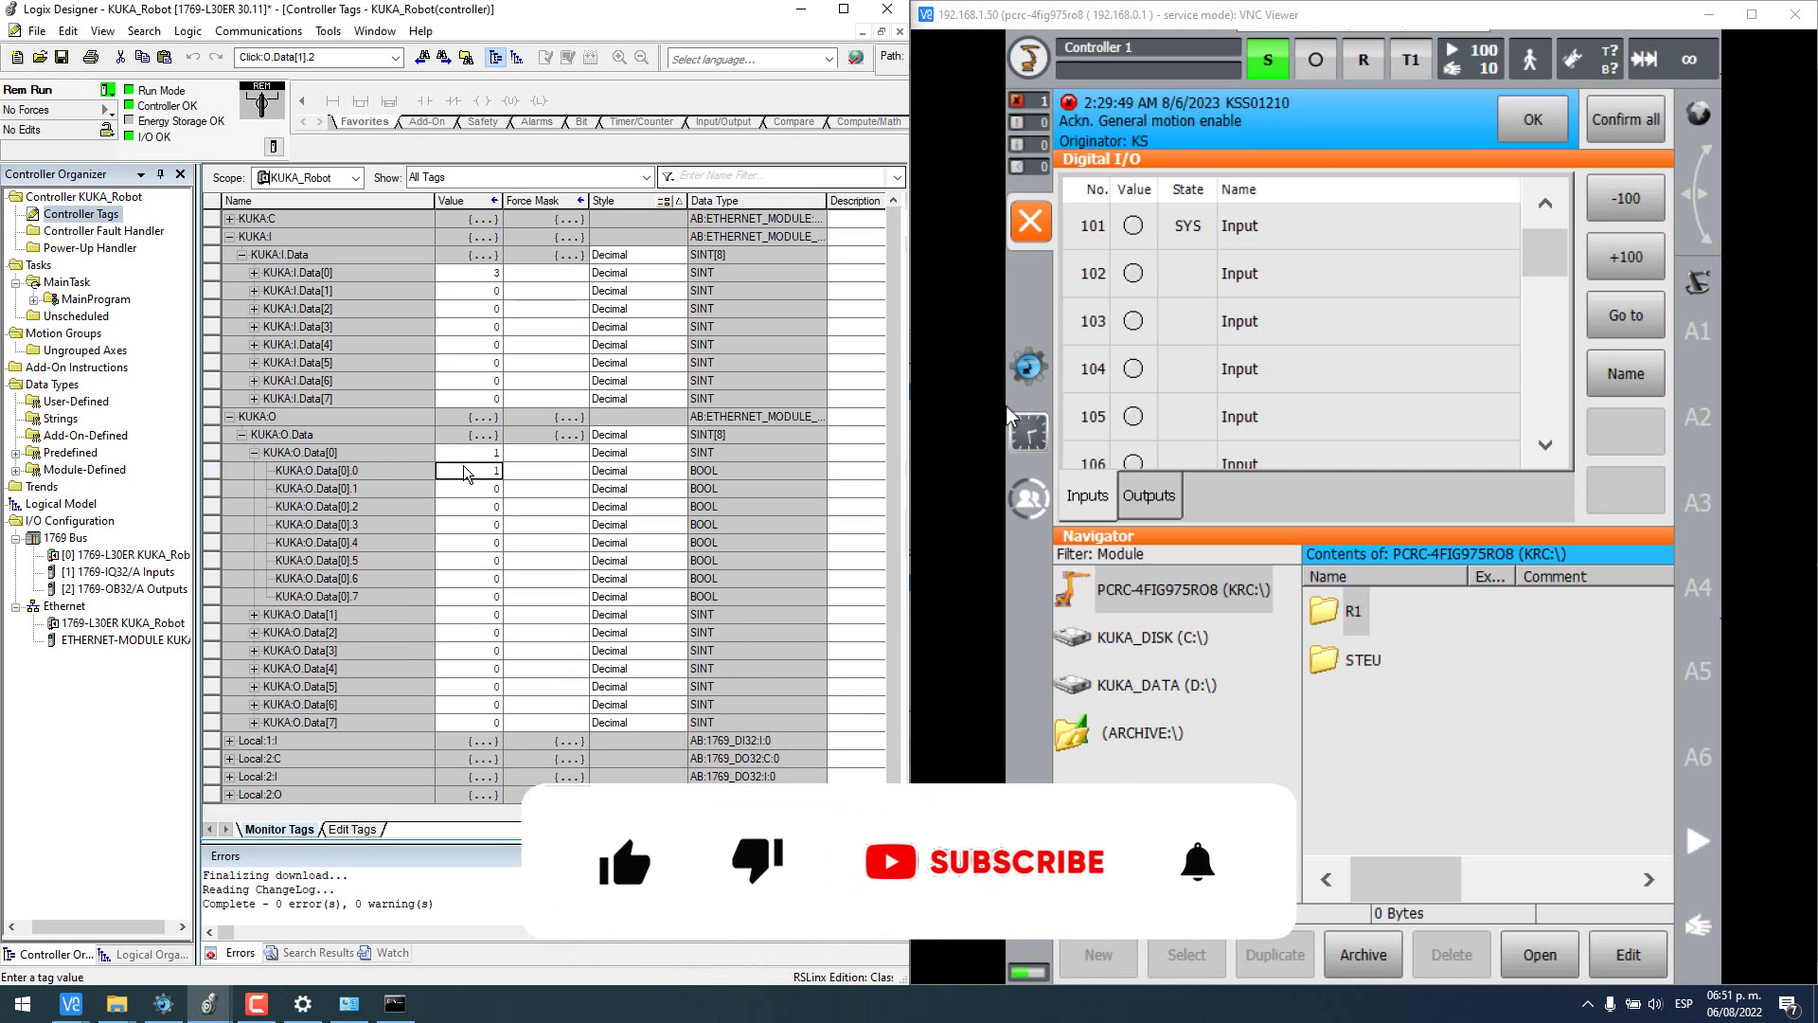
{"action": "left_click", "coordinate": [254, 453]}
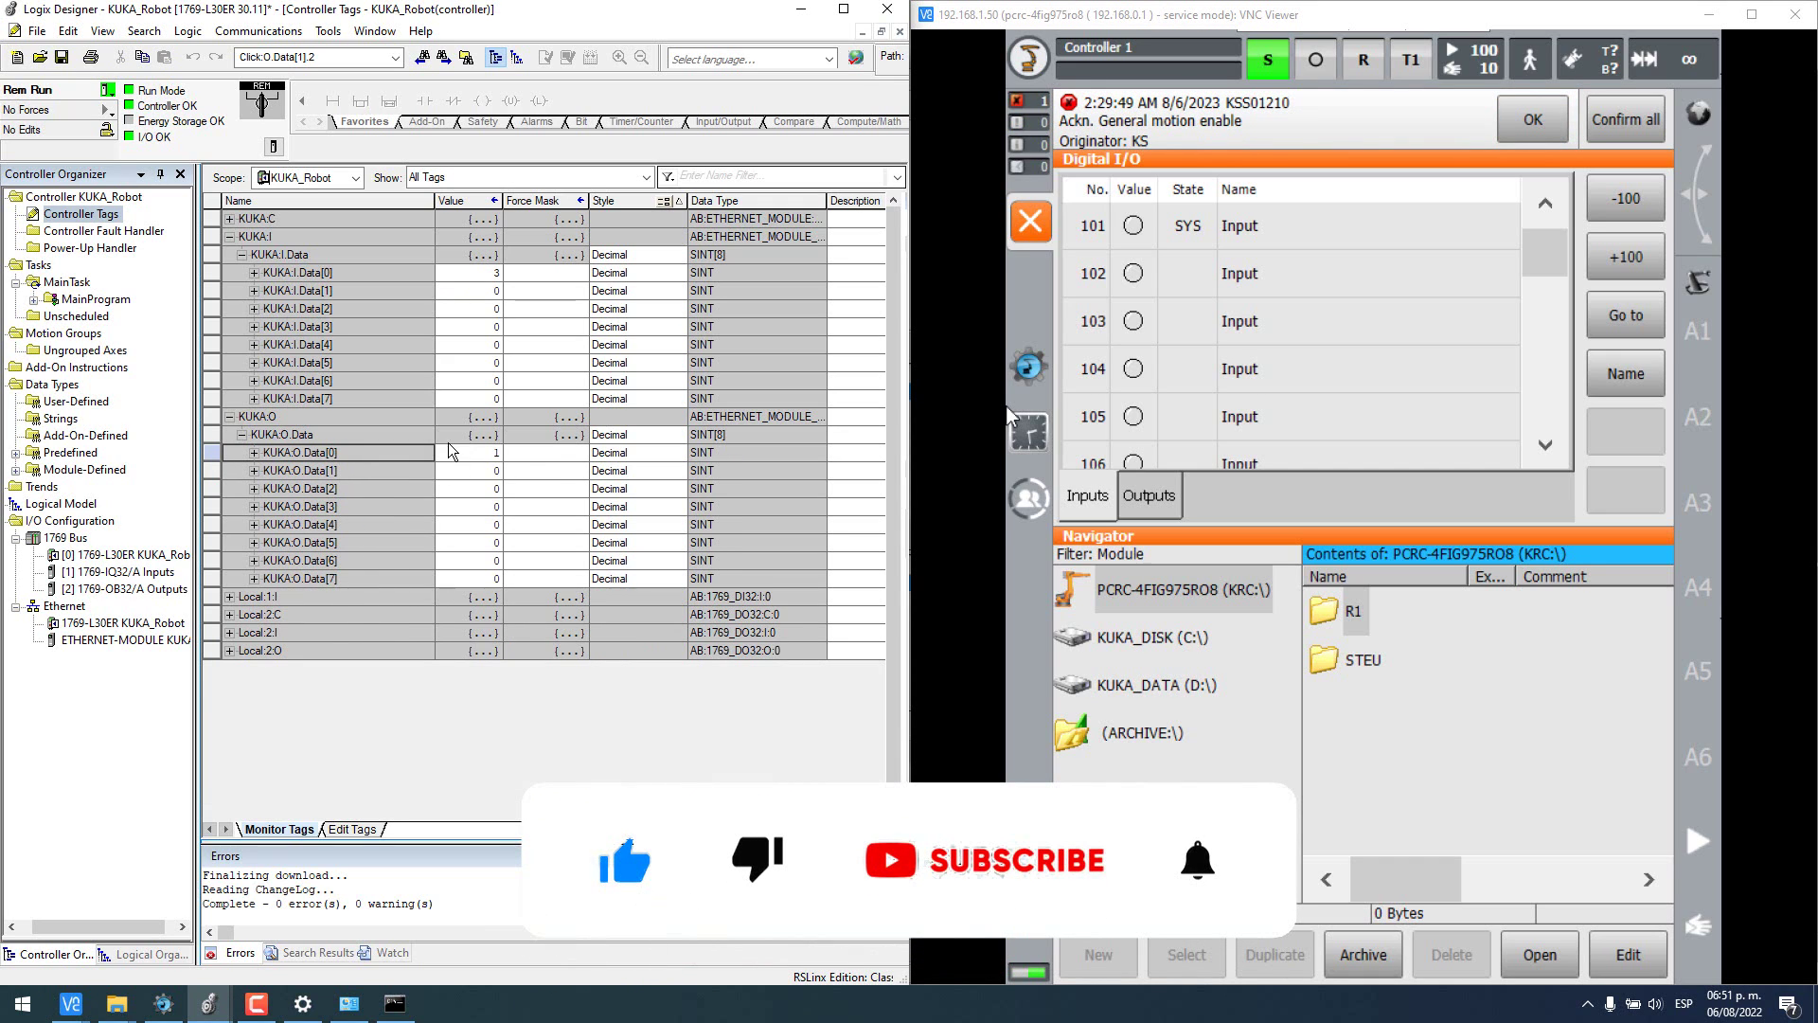
{"action": "left_click", "coordinate": [1625, 127]}
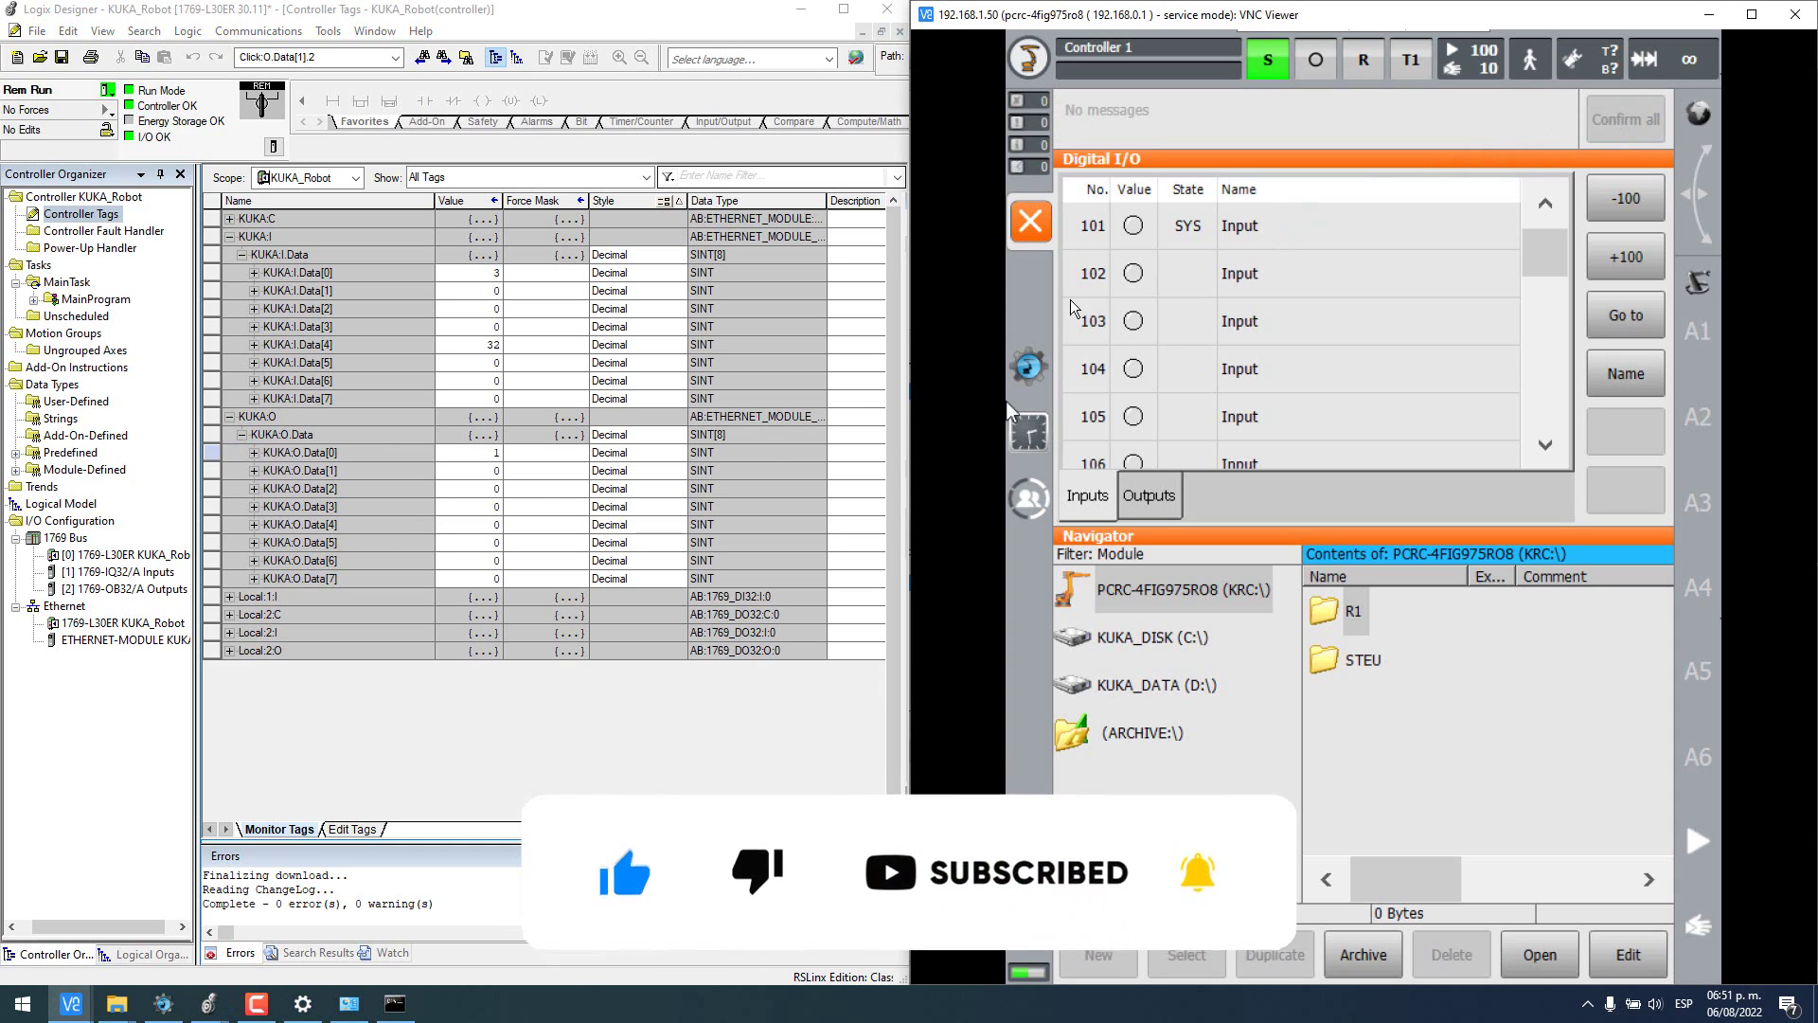
- Show the robot's digital outputs and expand KUKA:I.Data in the tag table
{"action": "left_click", "coordinate": [1148, 500]}
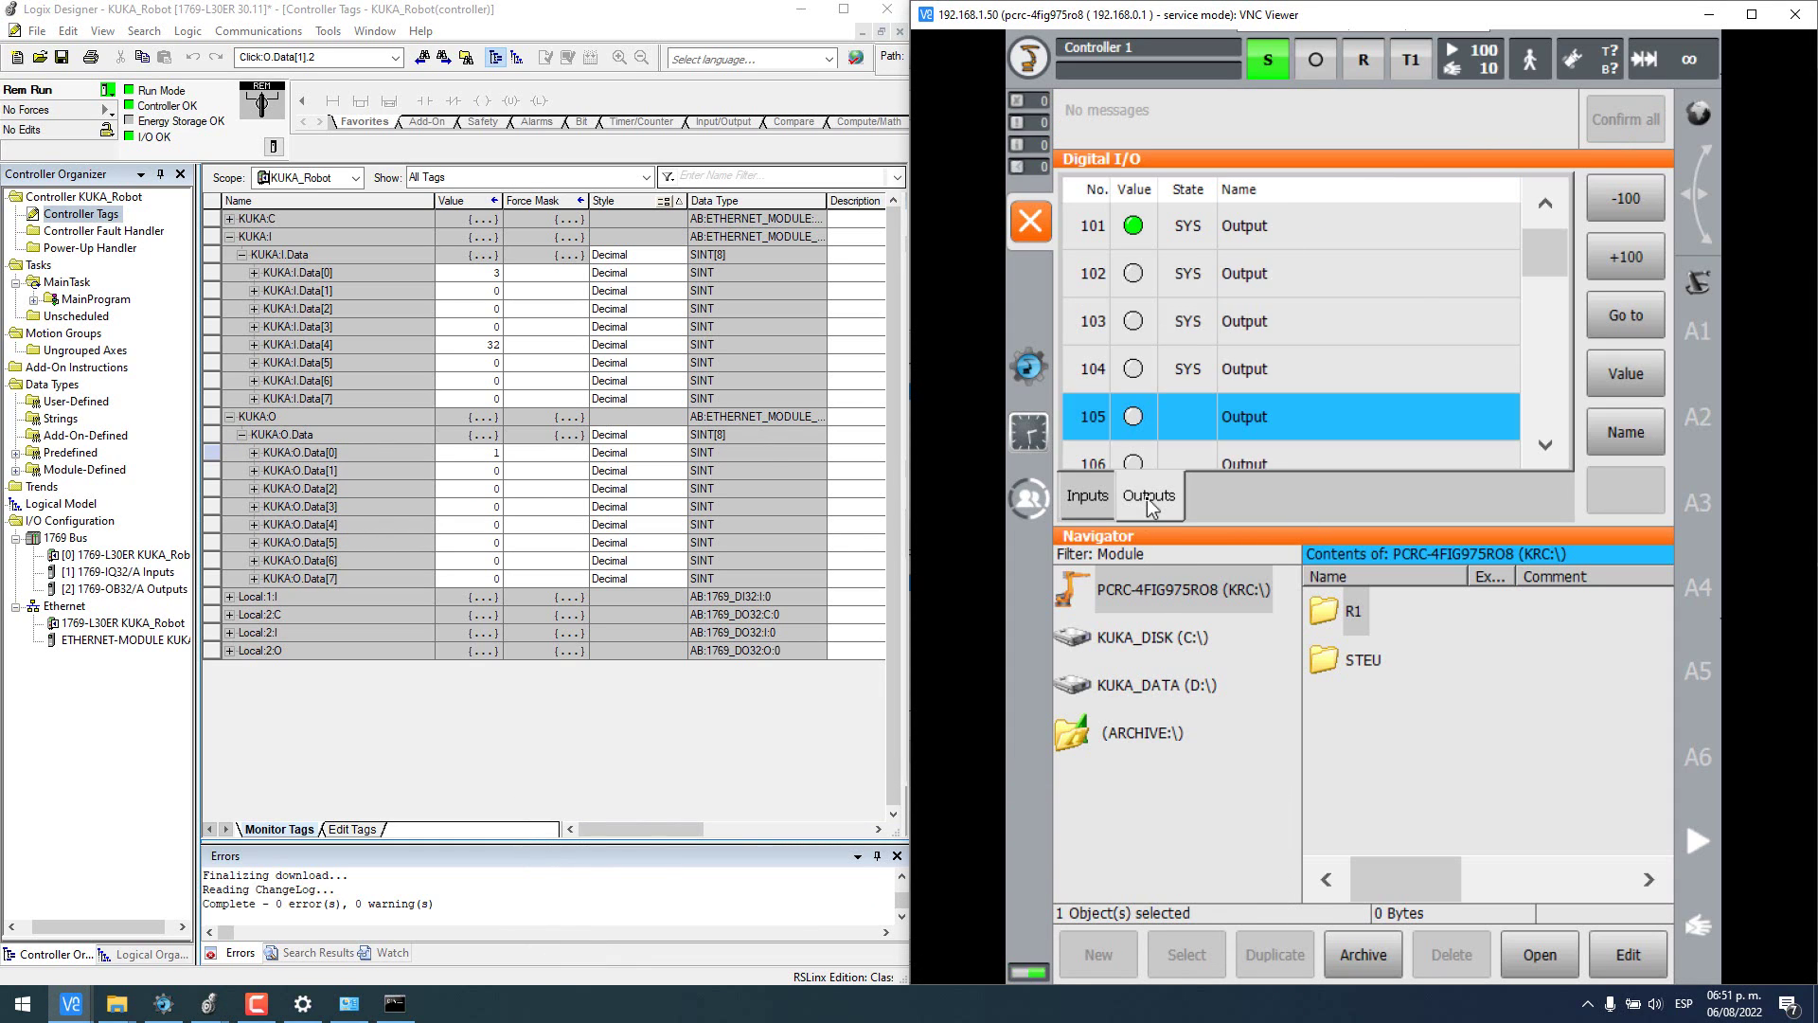
{"action": "left_click", "coordinate": [242, 254]}
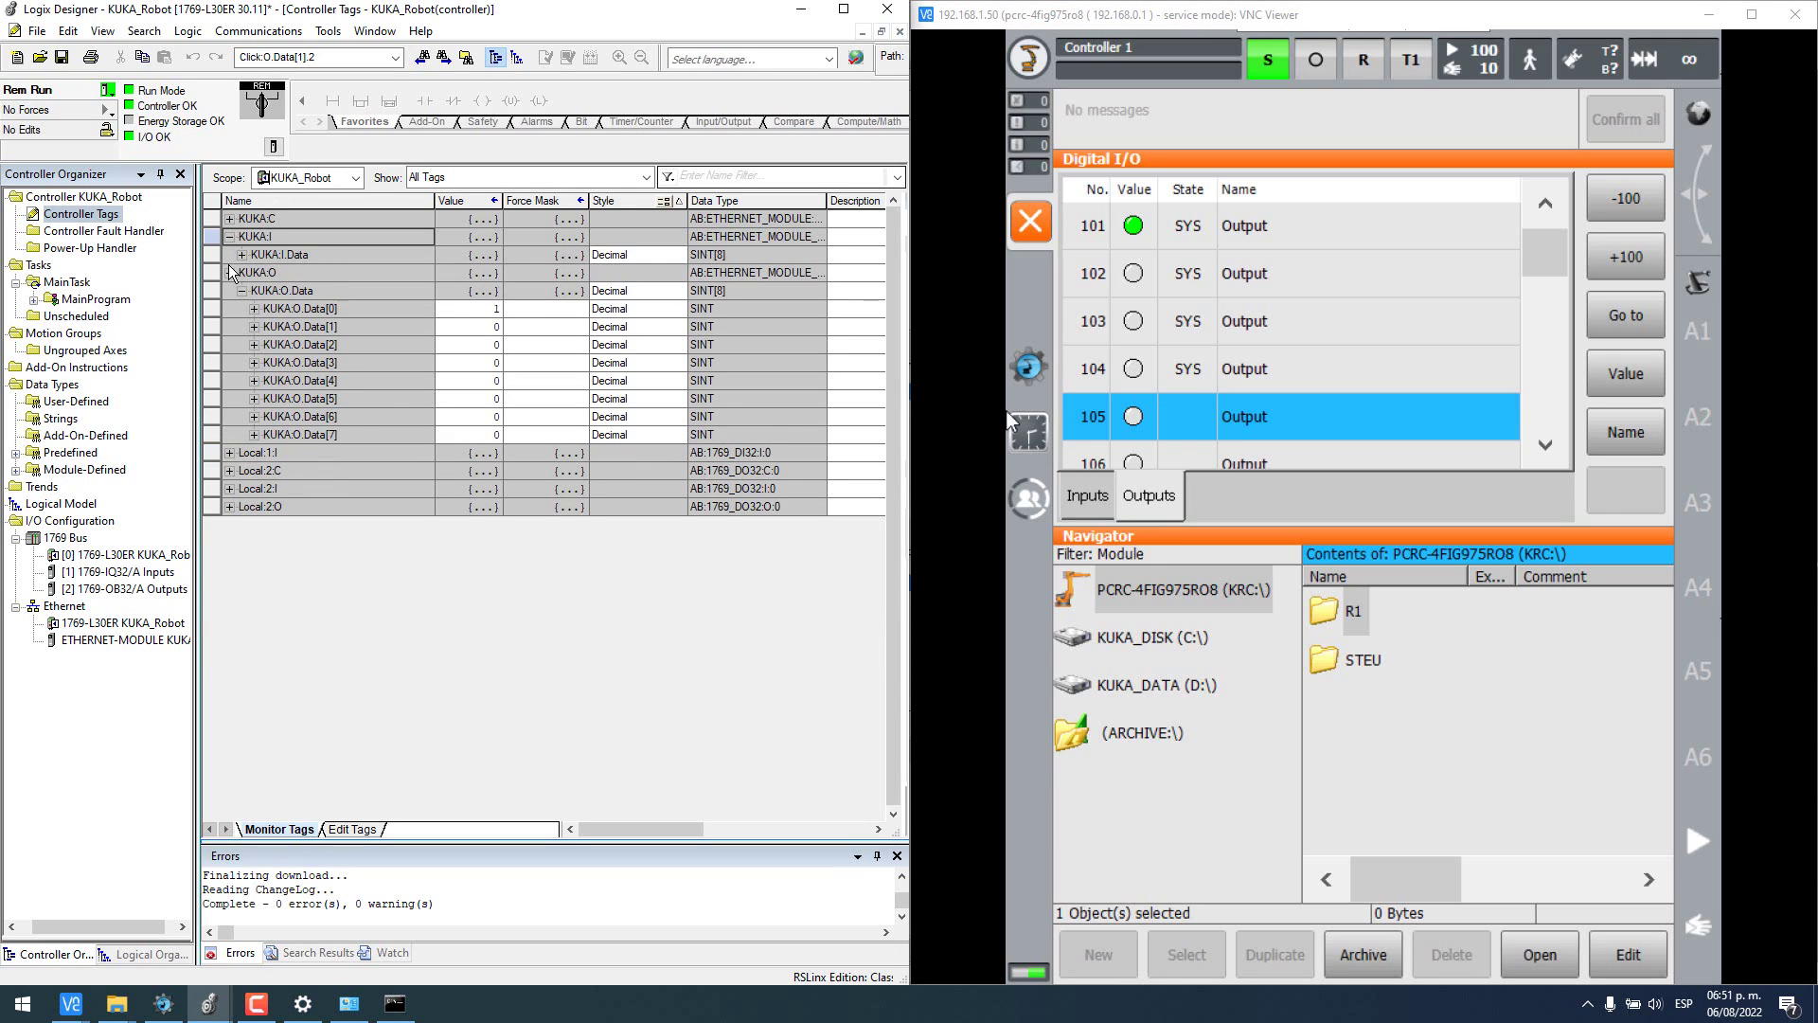
{"action": "left_click", "coordinate": [230, 273]}
{"action": "left_click", "coordinate": [241, 254]}
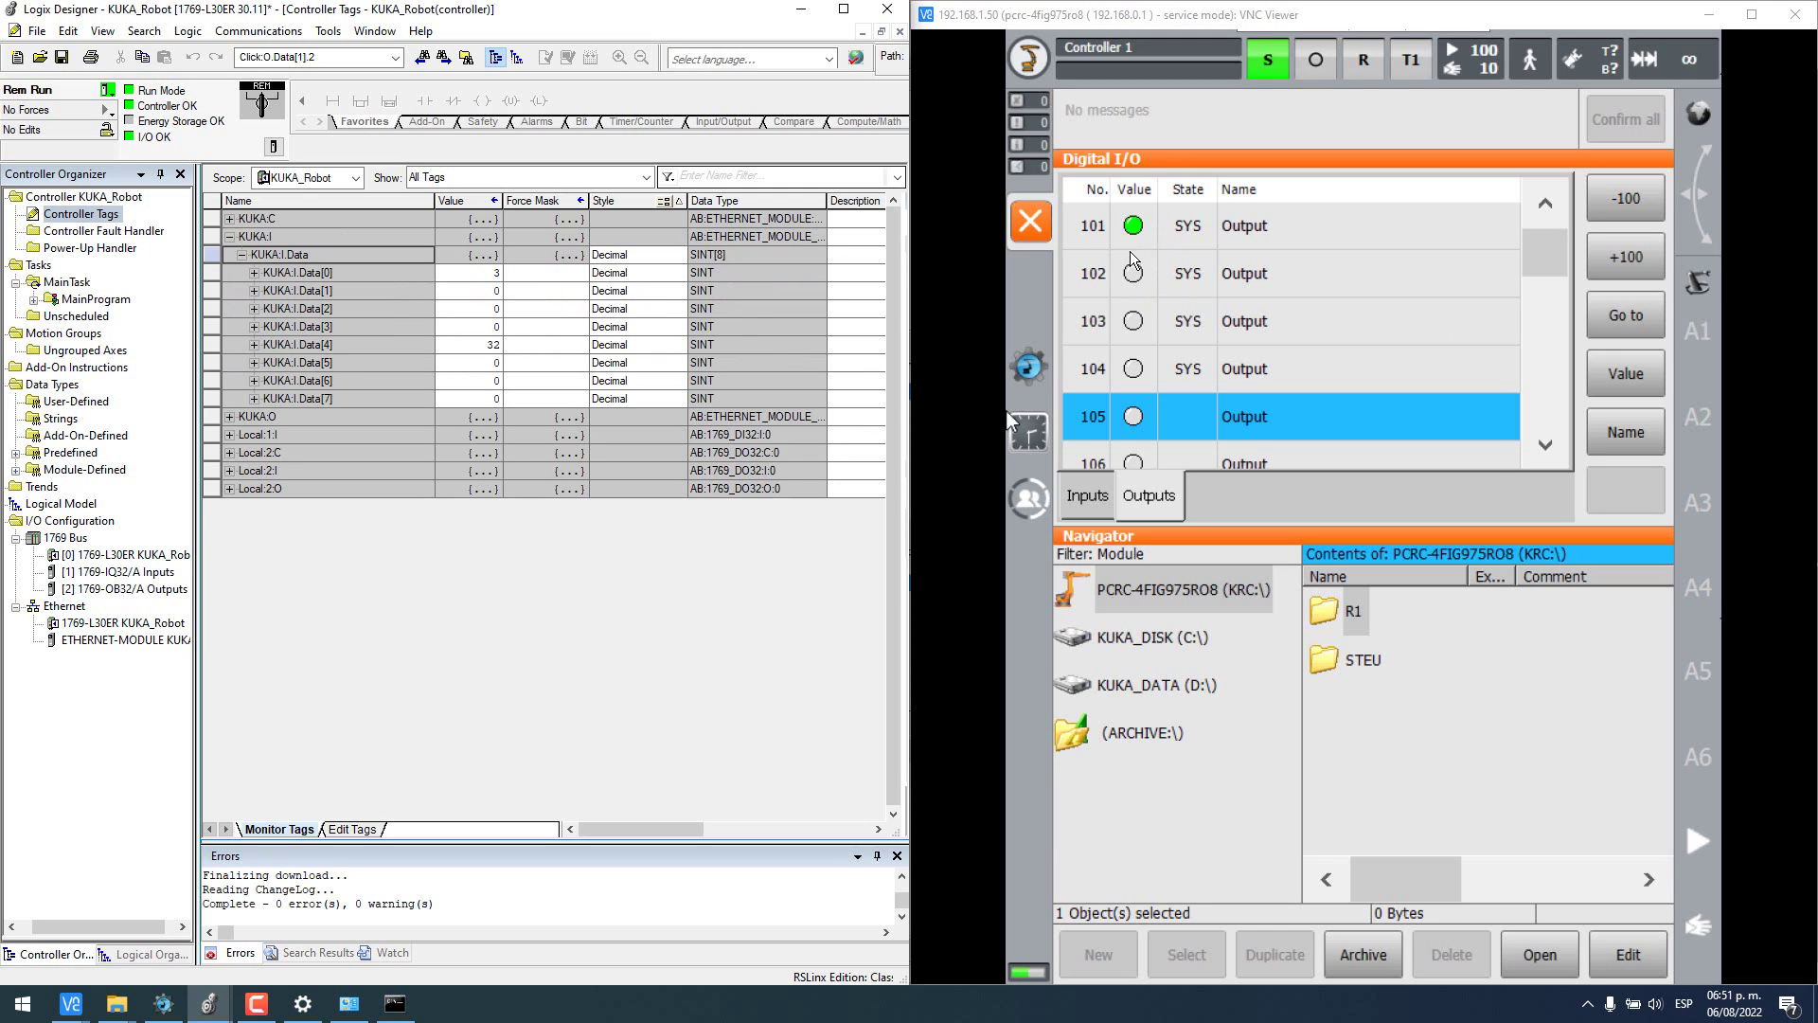
- Try switching system outputs 101–104, confirming each one is write-protected
{"action": "left_click", "coordinate": [1212, 236]}
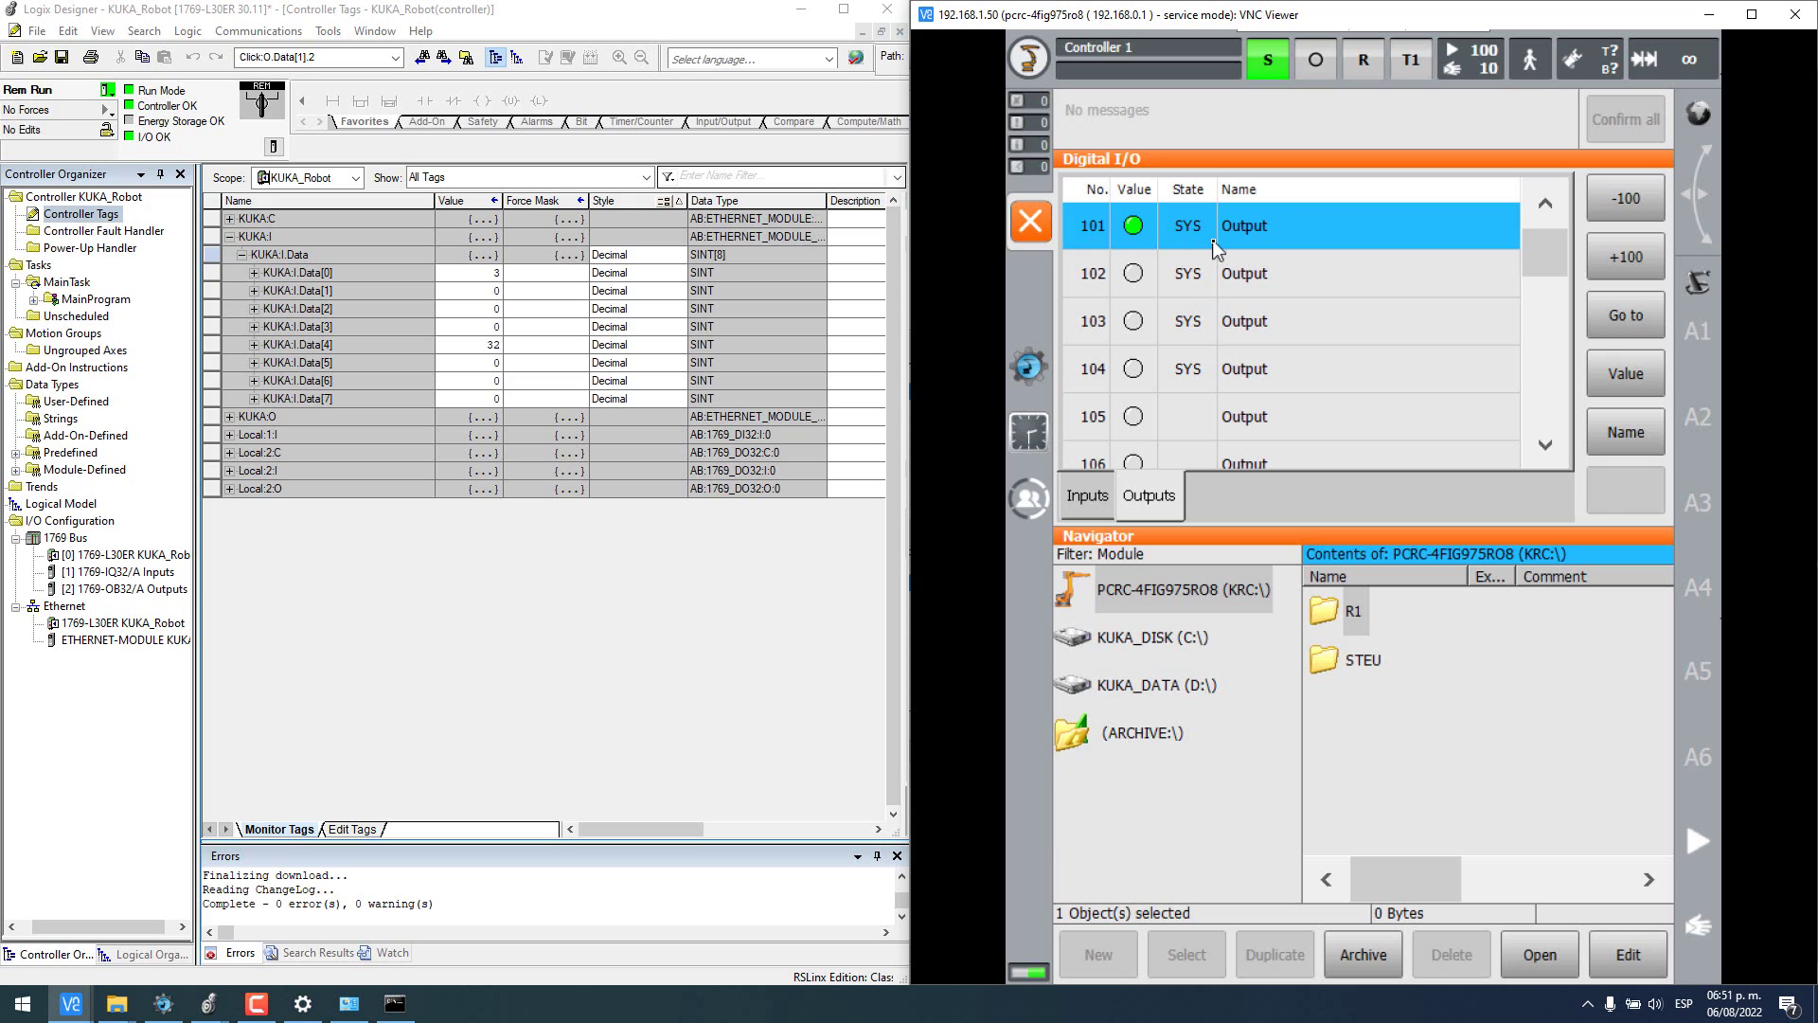
{"action": "left_click", "coordinate": [1616, 380]}
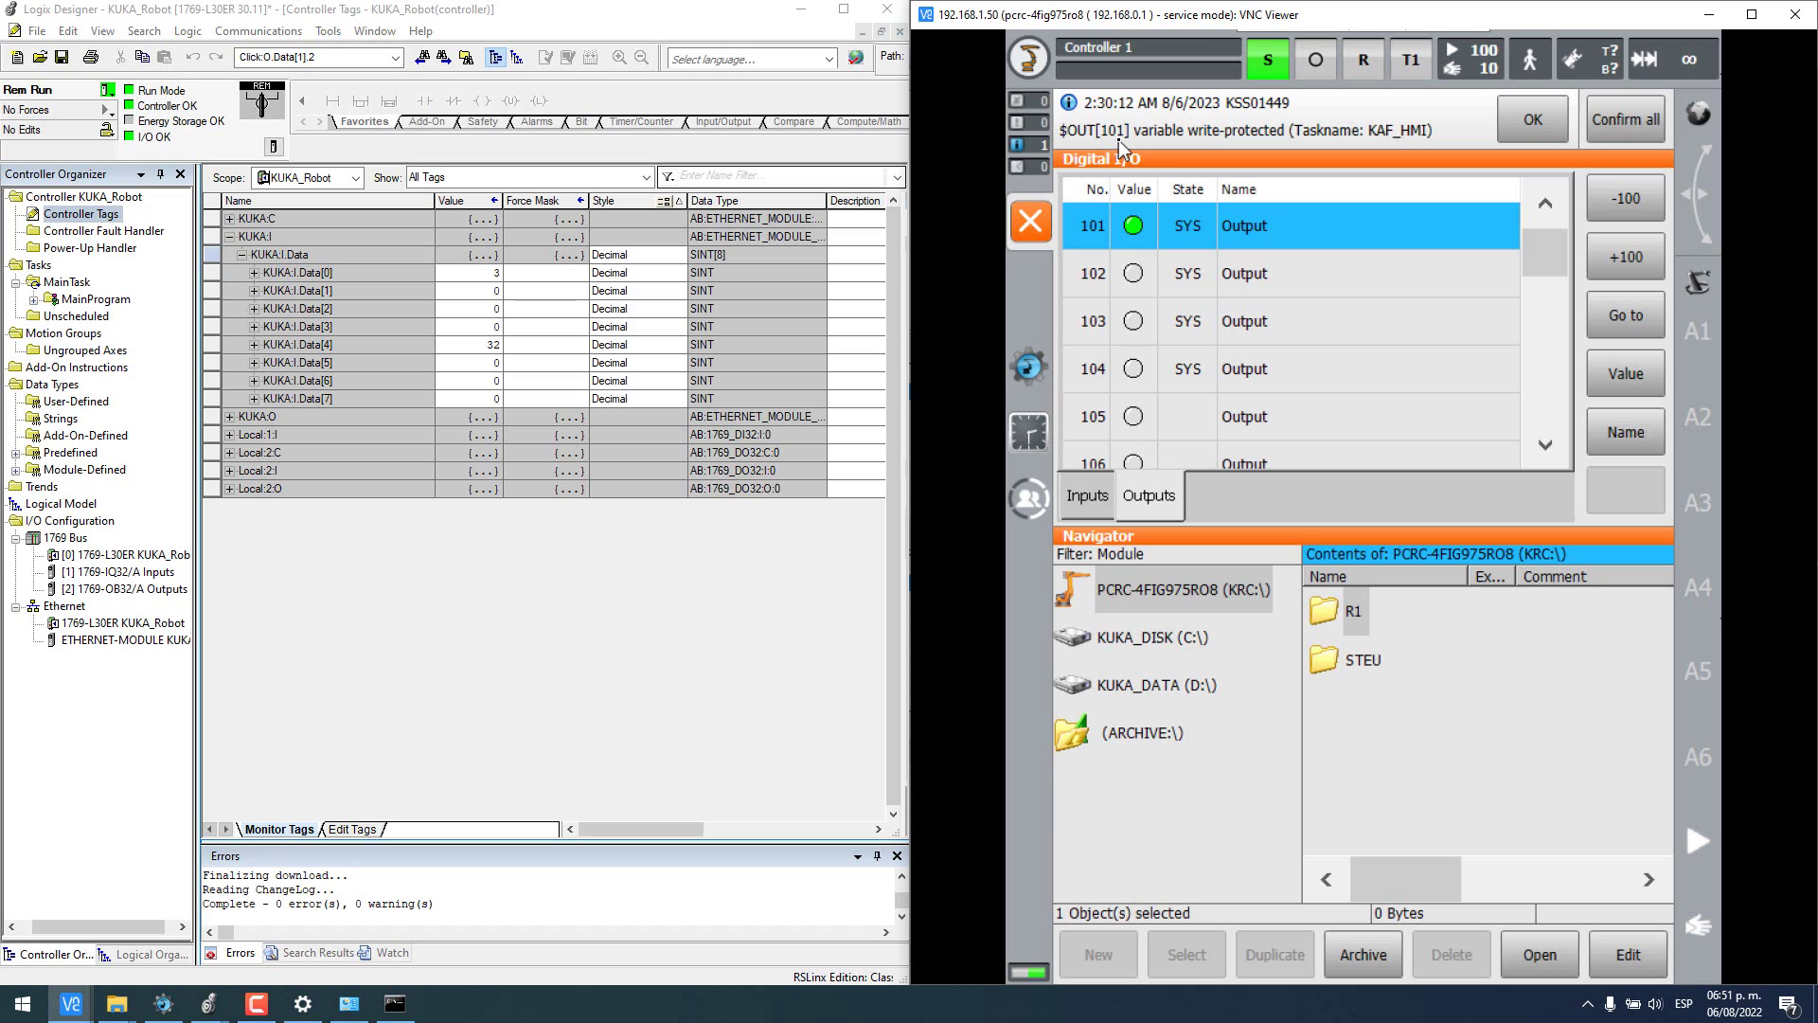
{"action": "left_click", "coordinate": [1610, 137]}
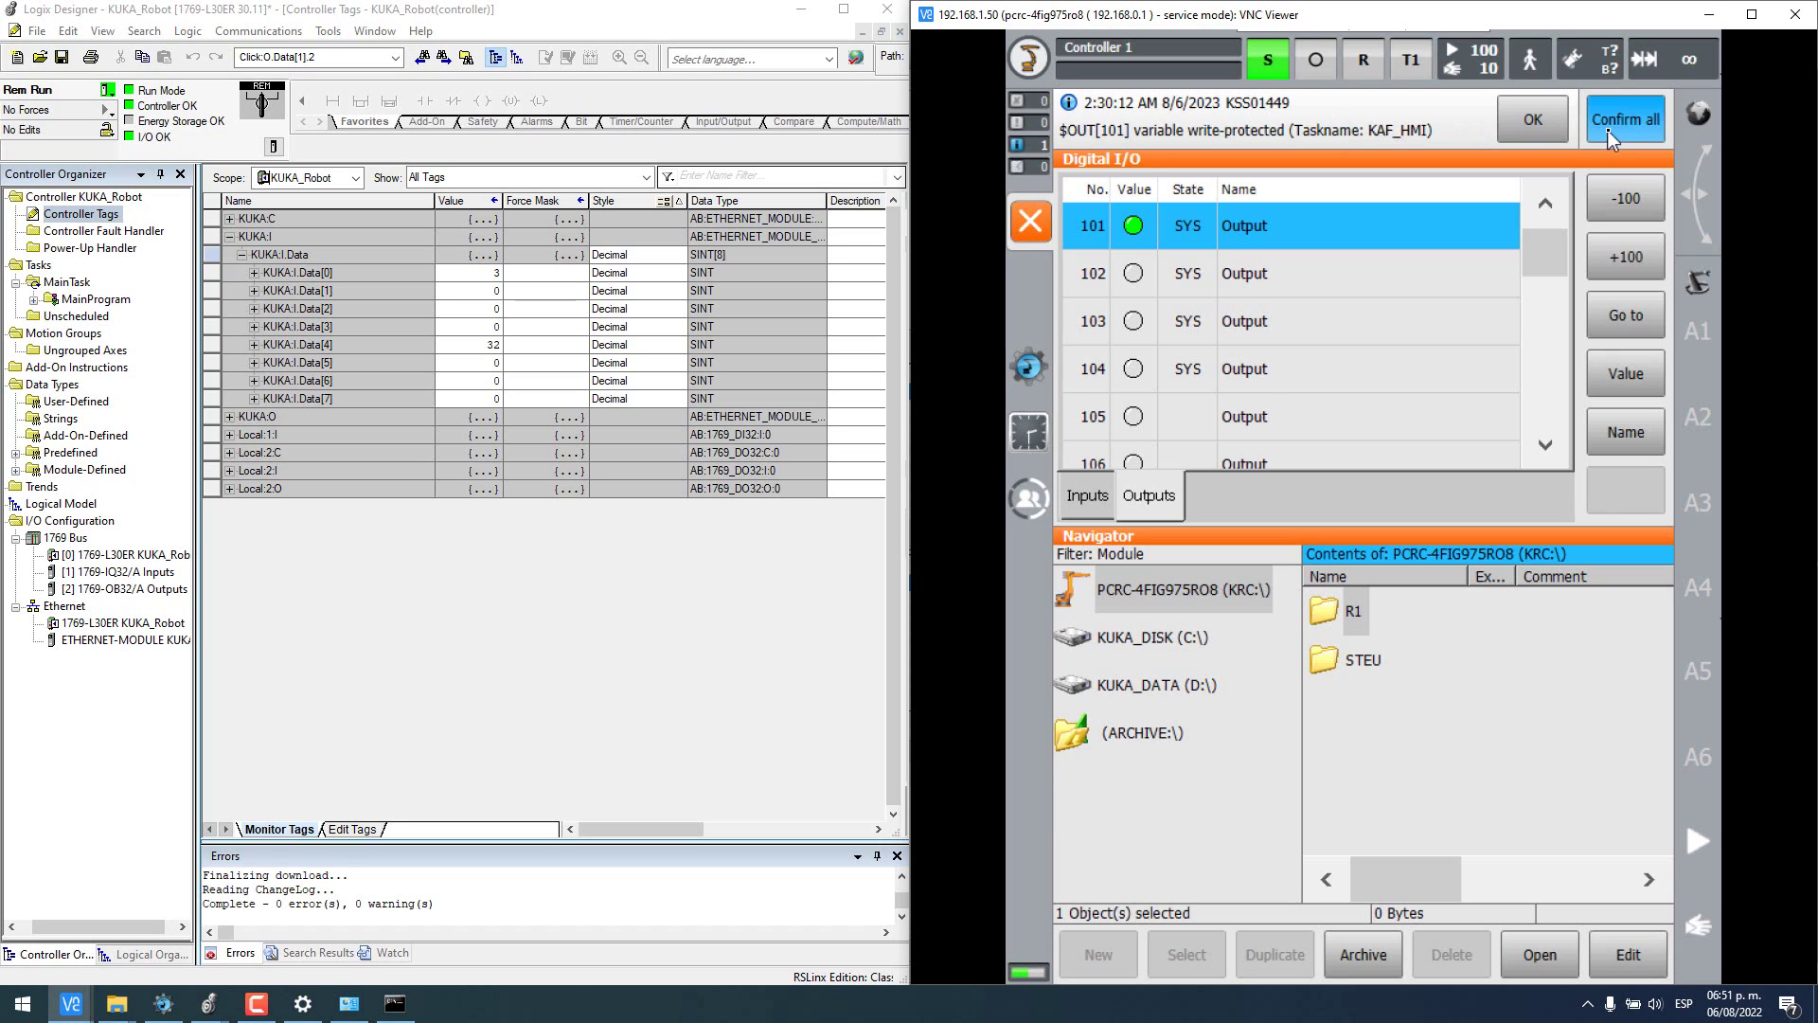
{"action": "left_click", "coordinate": [1201, 276]}
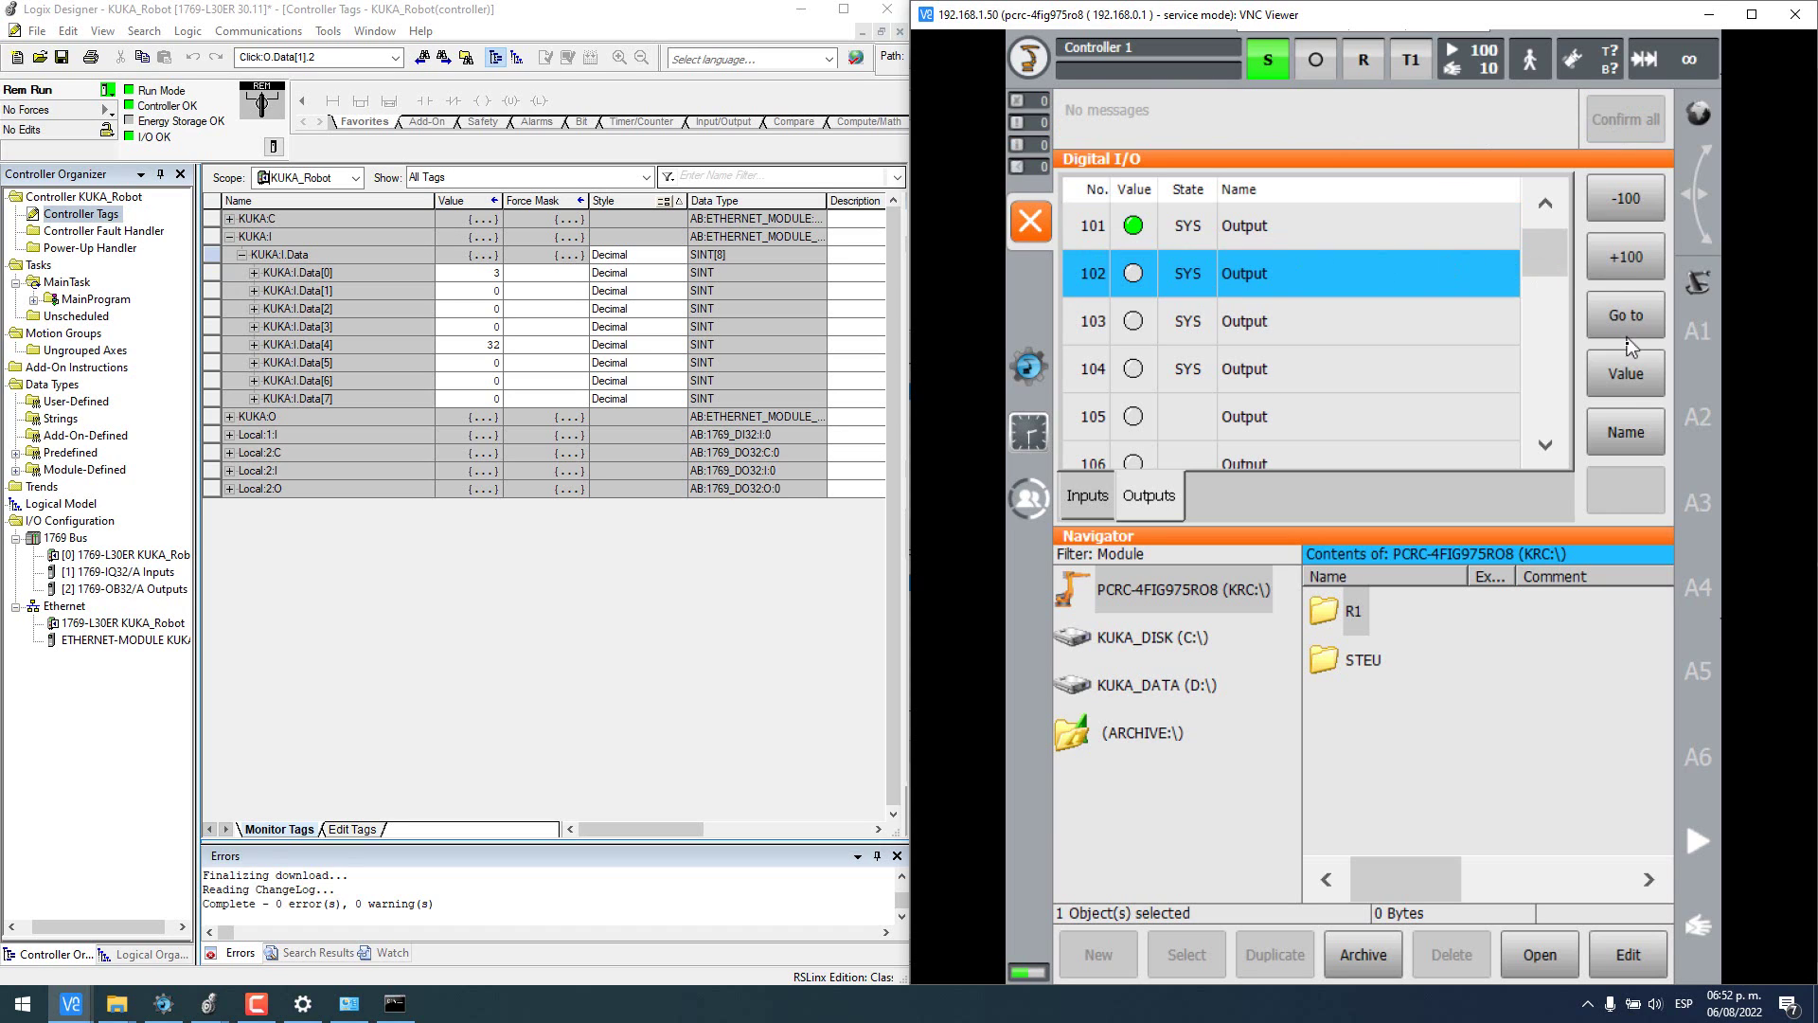
{"action": "left_click", "coordinate": [1626, 373]}
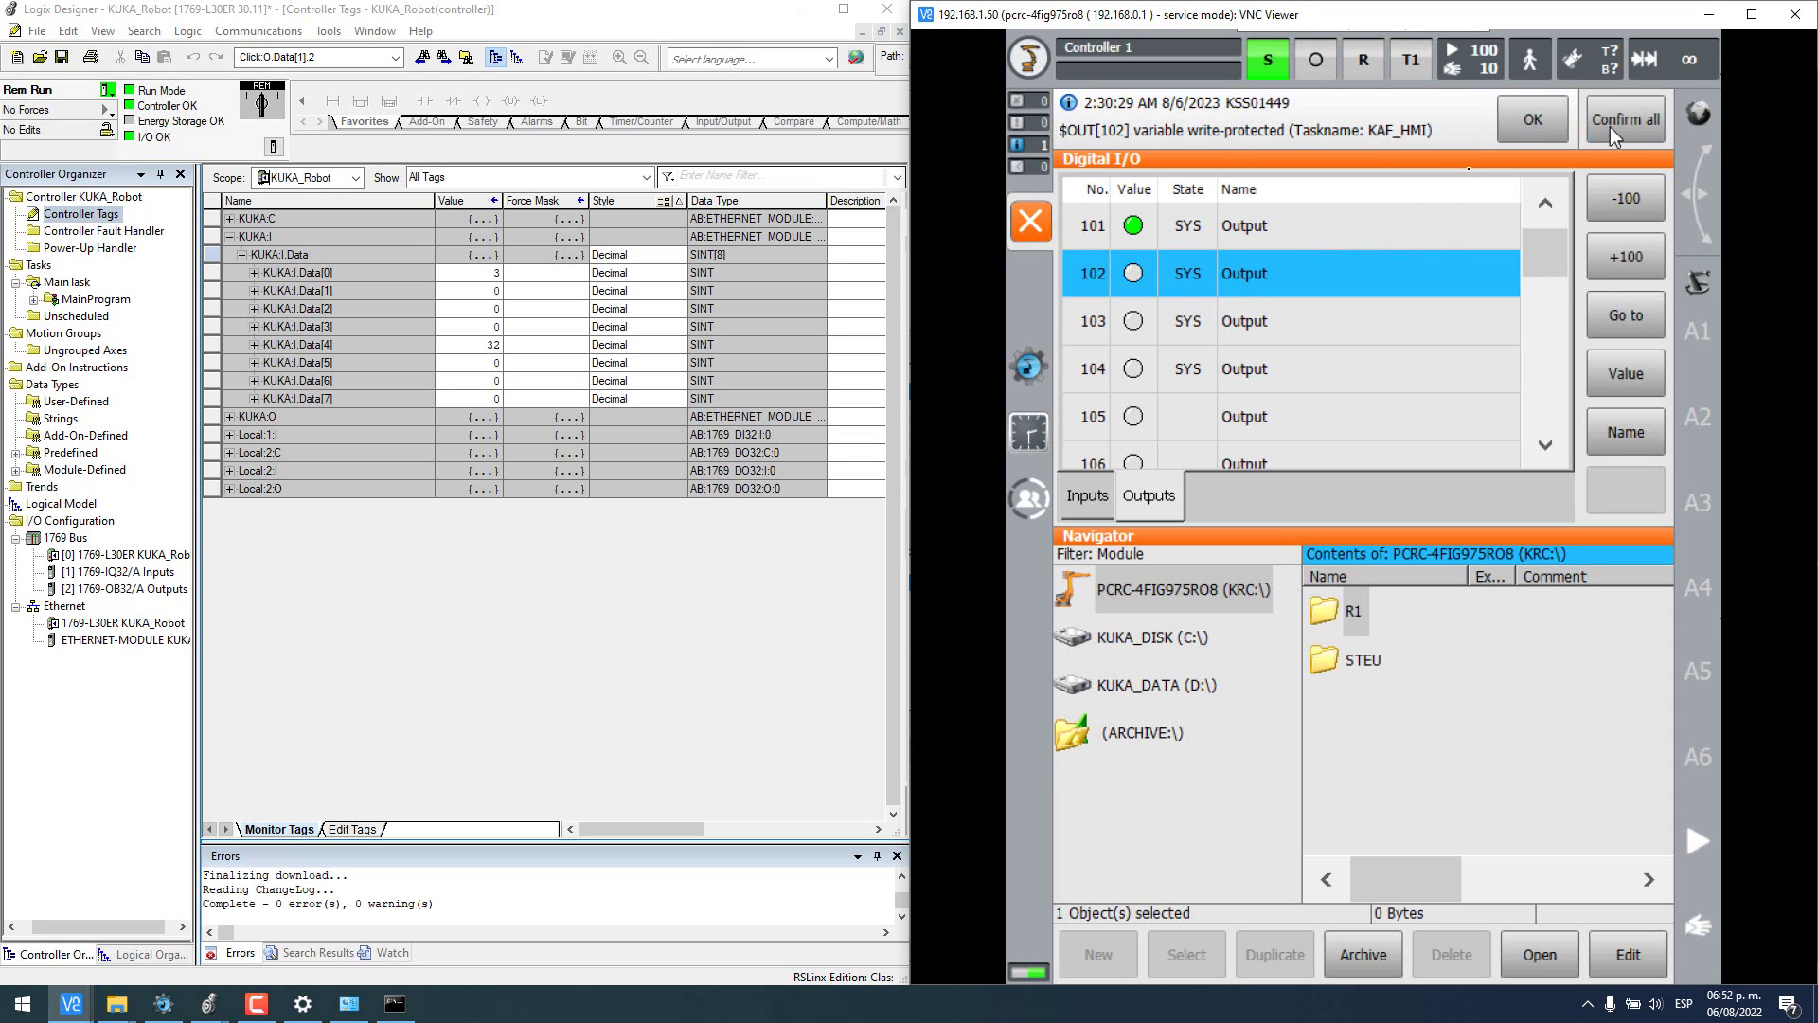
{"action": "left_click", "coordinate": [1610, 127]}
{"action": "left_click", "coordinate": [1195, 326]}
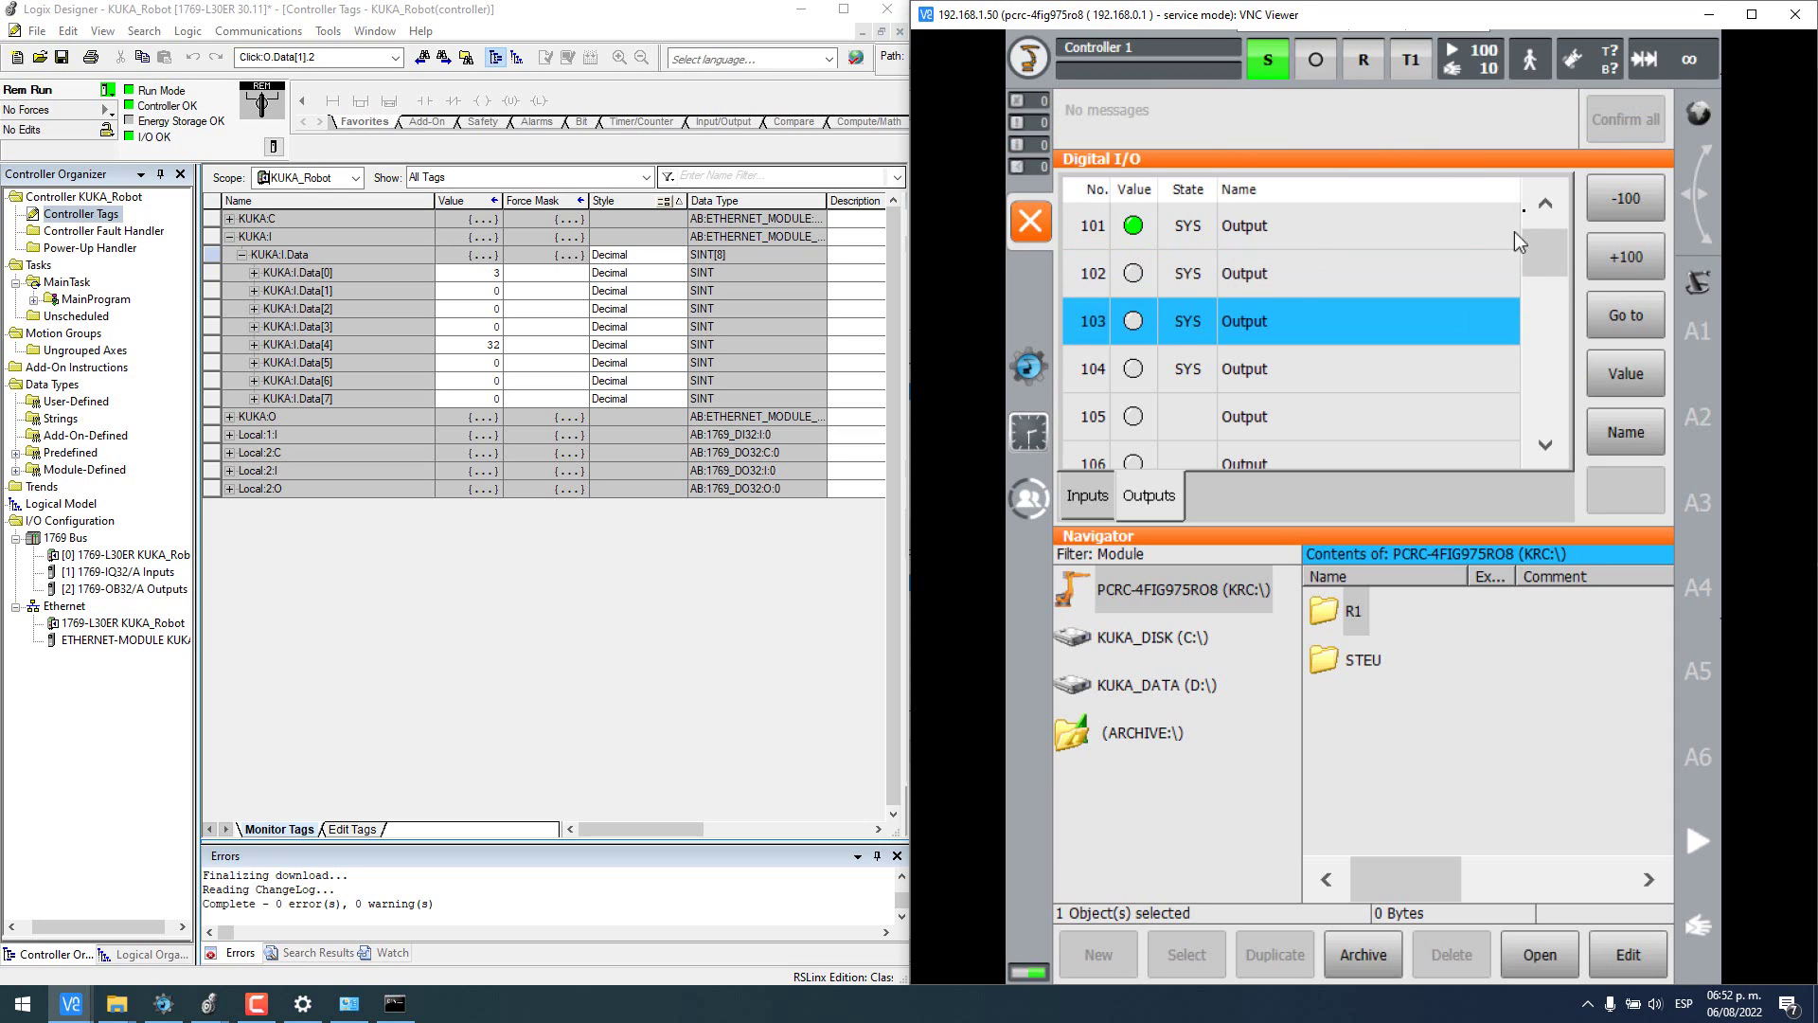
{"action": "left_click", "coordinate": [1616, 379]}
{"action": "left_click", "coordinate": [1634, 138]}
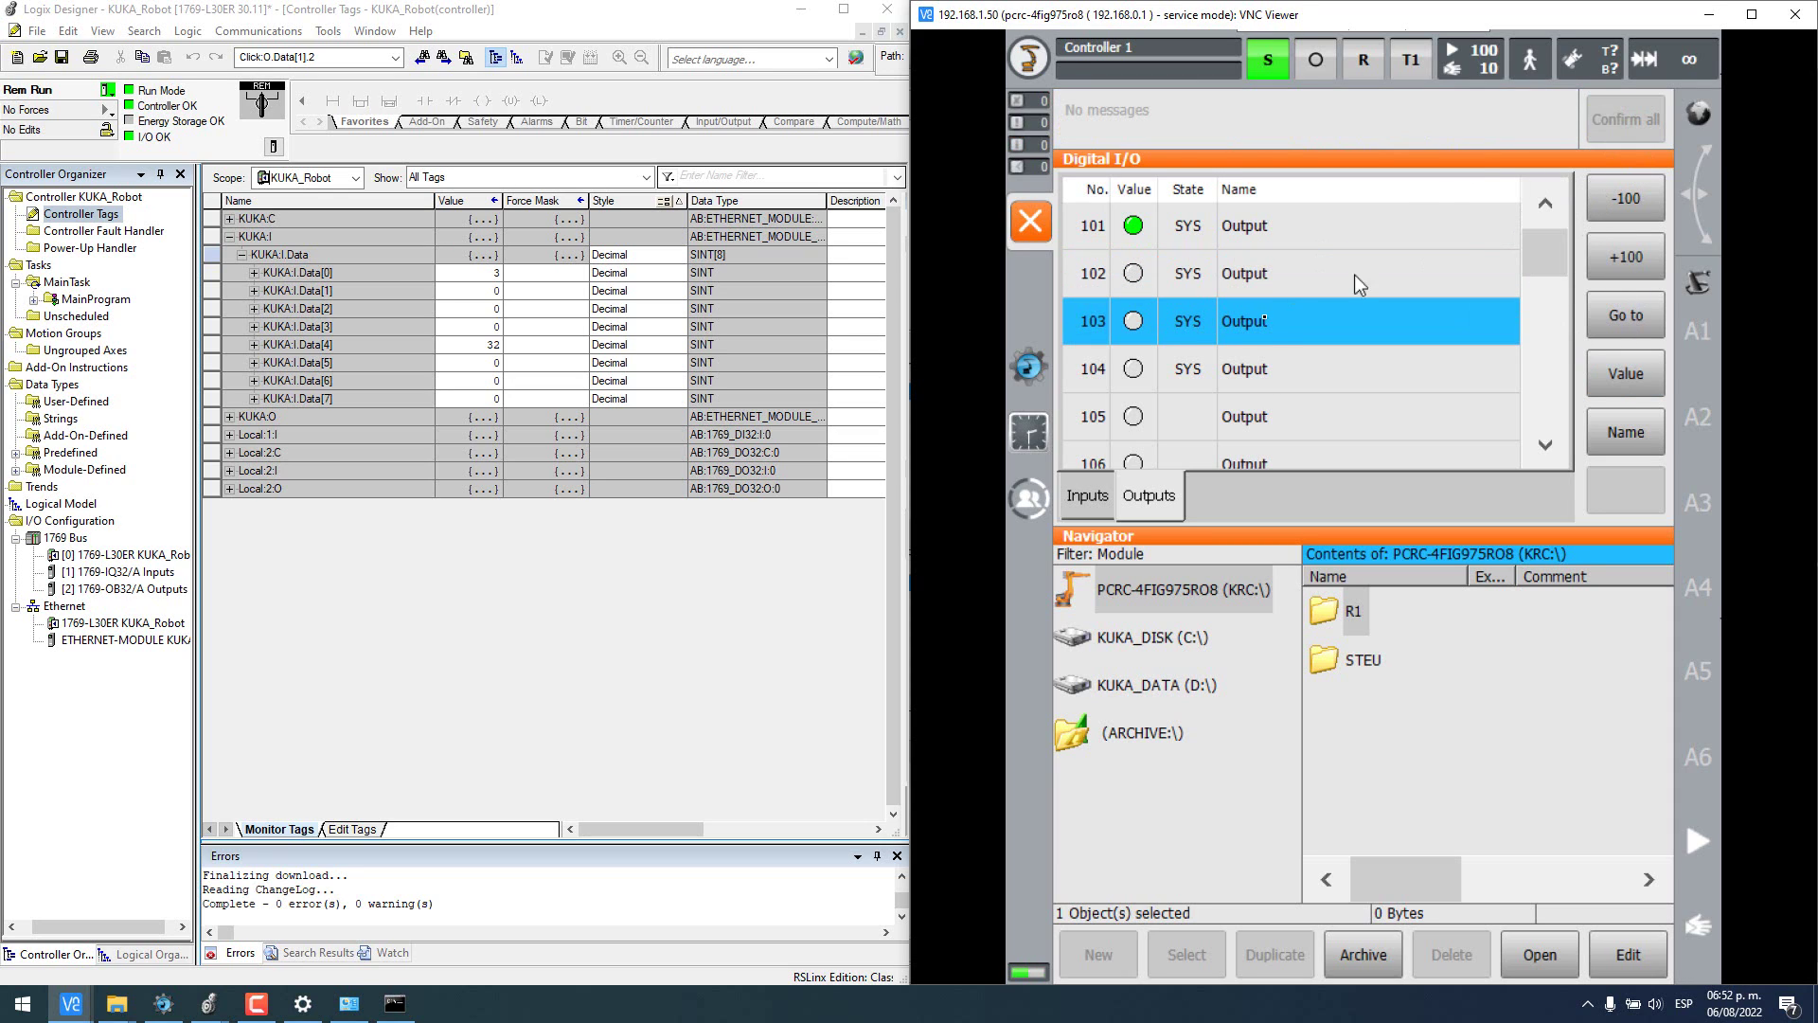
{"action": "left_click", "coordinate": [1195, 374]}
{"action": "left_click", "coordinate": [1638, 375]}
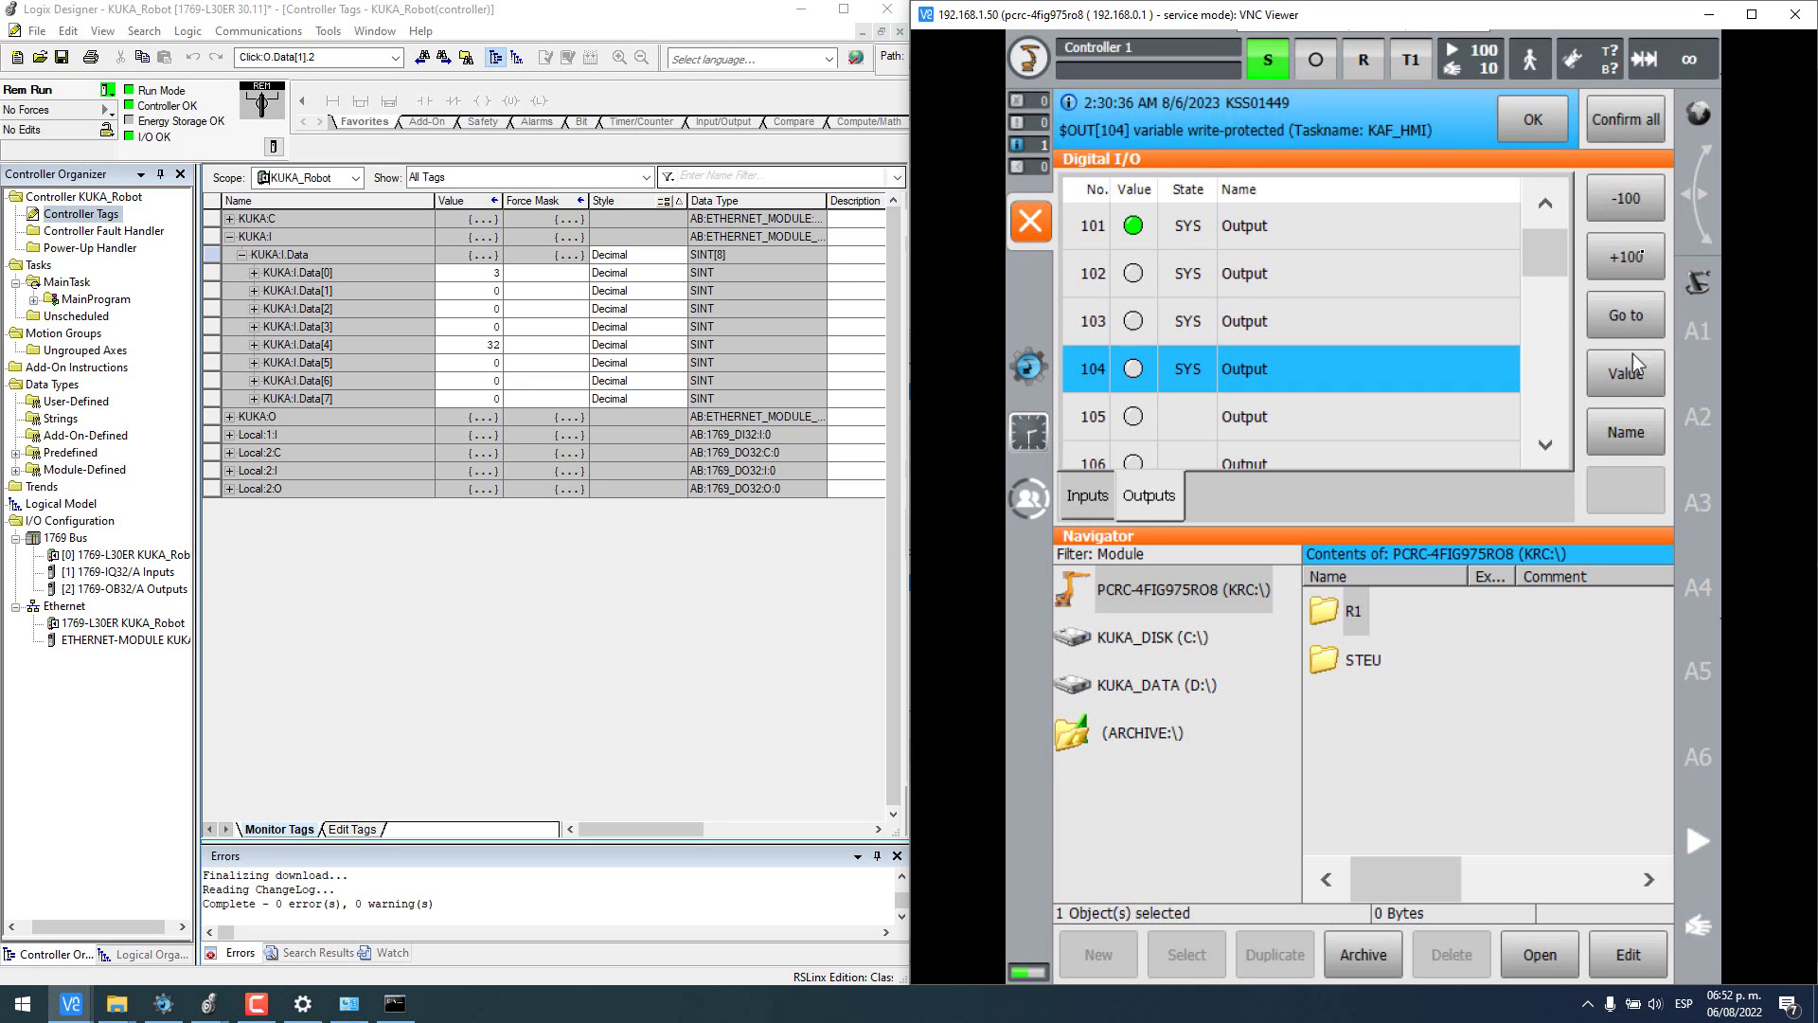
{"action": "left_click", "coordinate": [1634, 128]}
- Switch robot output 105 on after acknowledging the enabling switch message
{"action": "left_click", "coordinate": [1174, 418]}
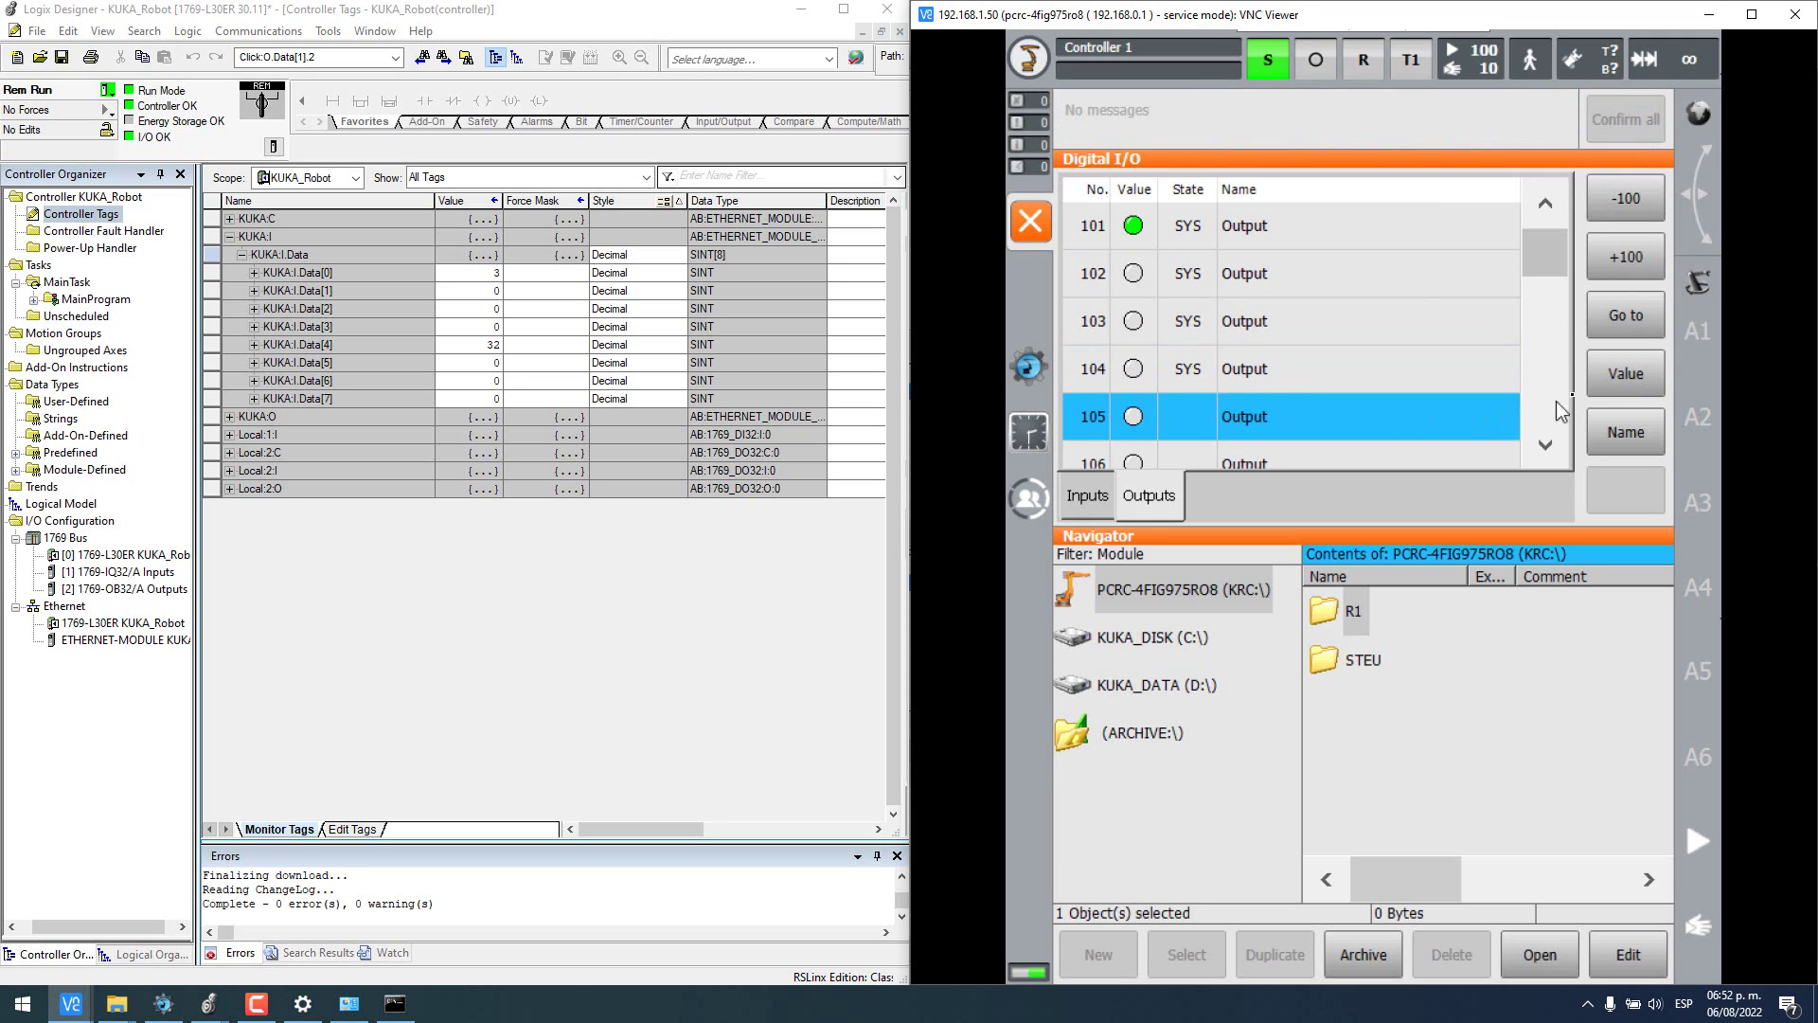
{"action": "left_click", "coordinate": [1619, 382]}
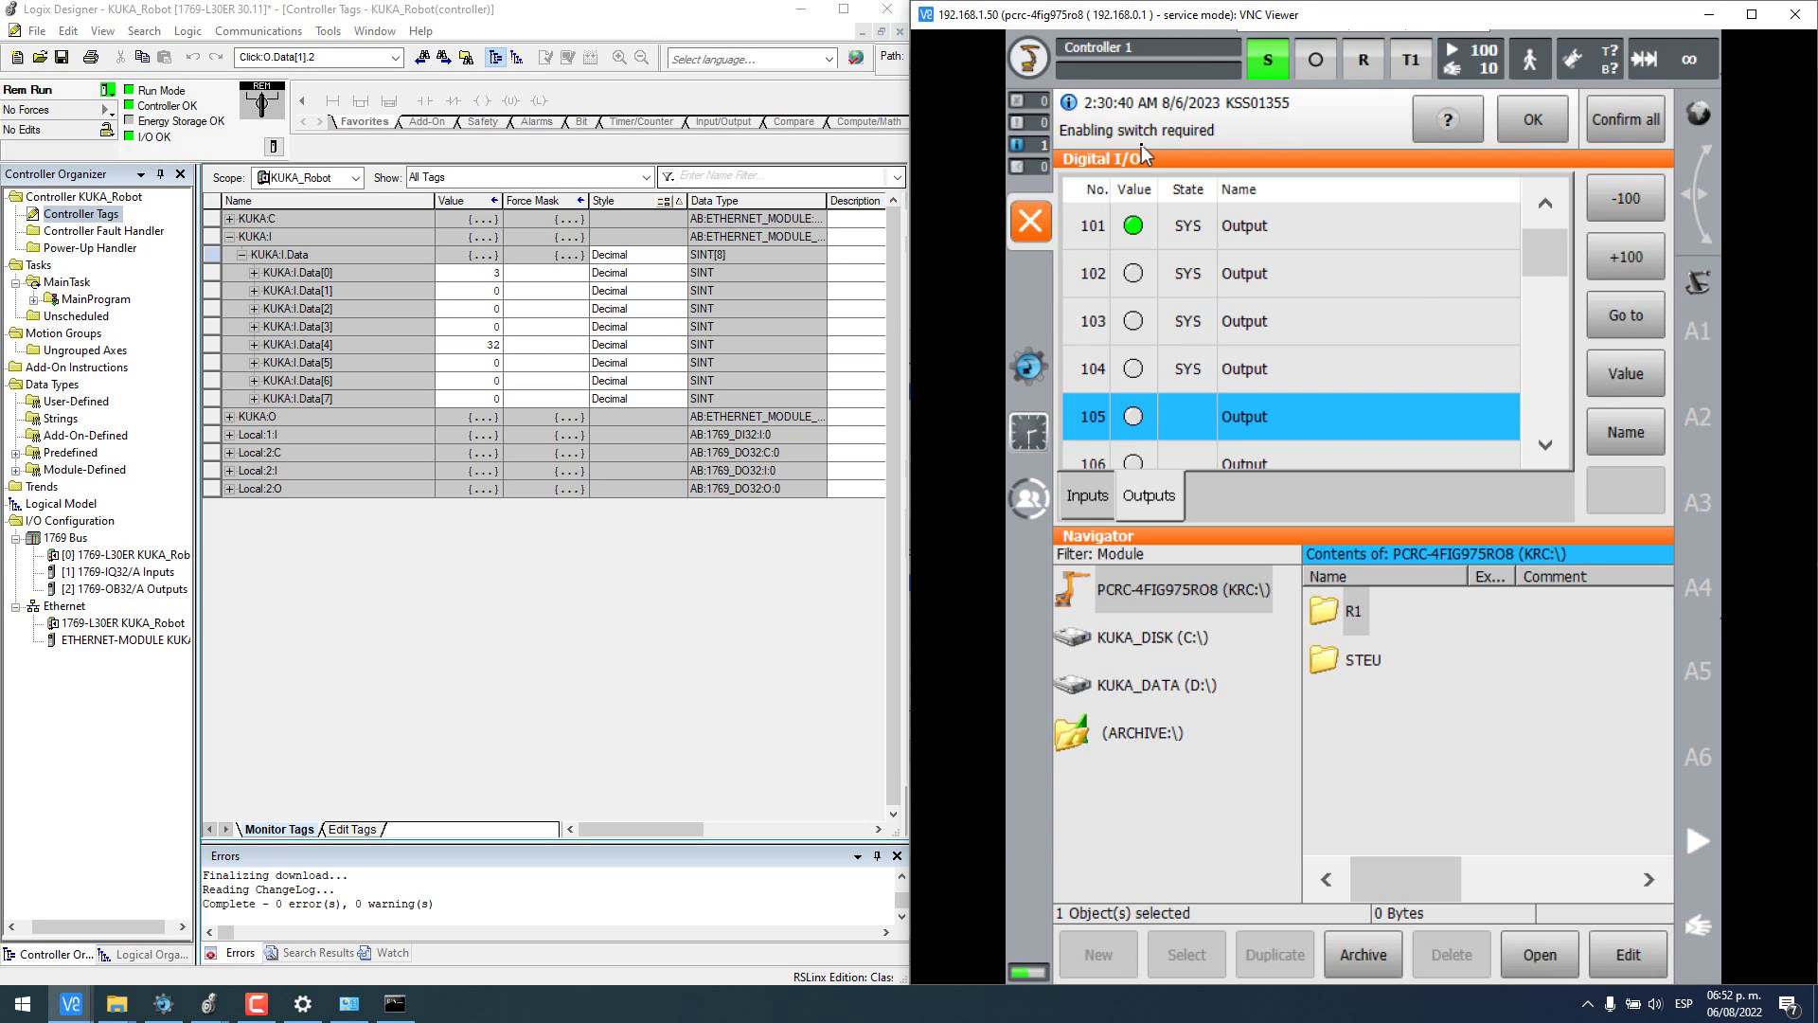
{"action": "left_click", "coordinate": [1631, 121]}
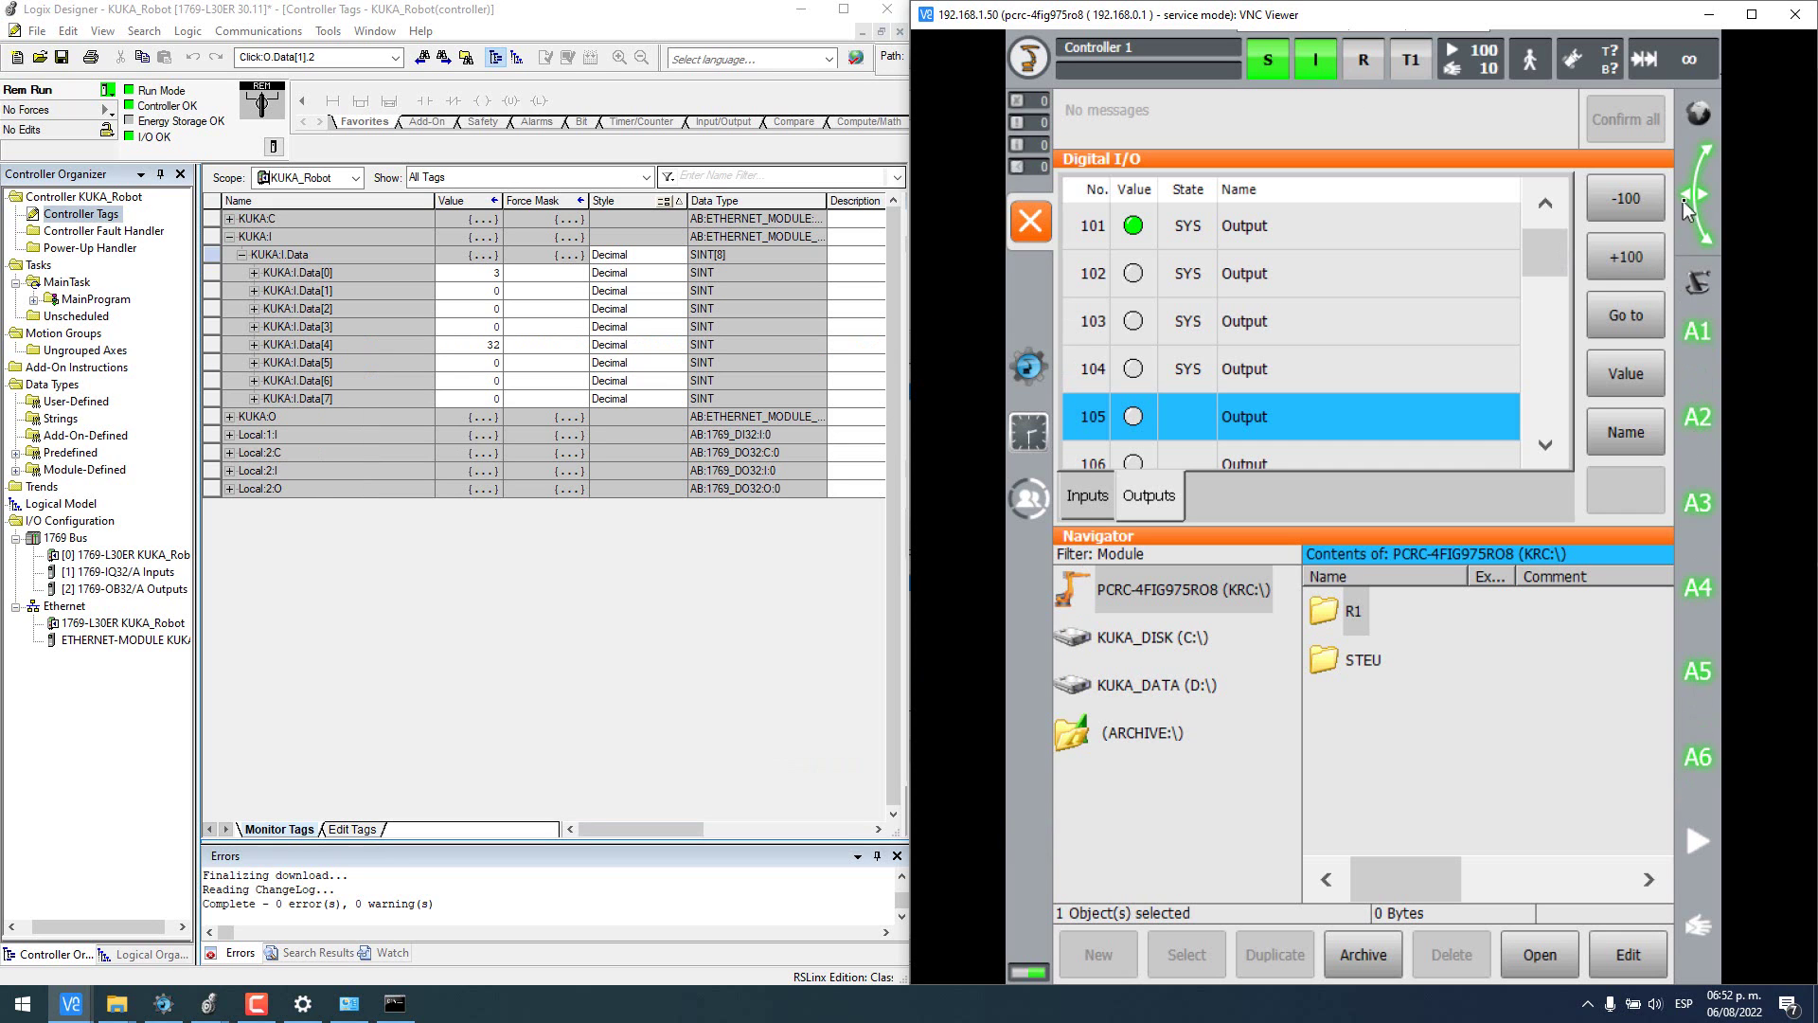
{"action": "left_click", "coordinate": [1628, 379]}
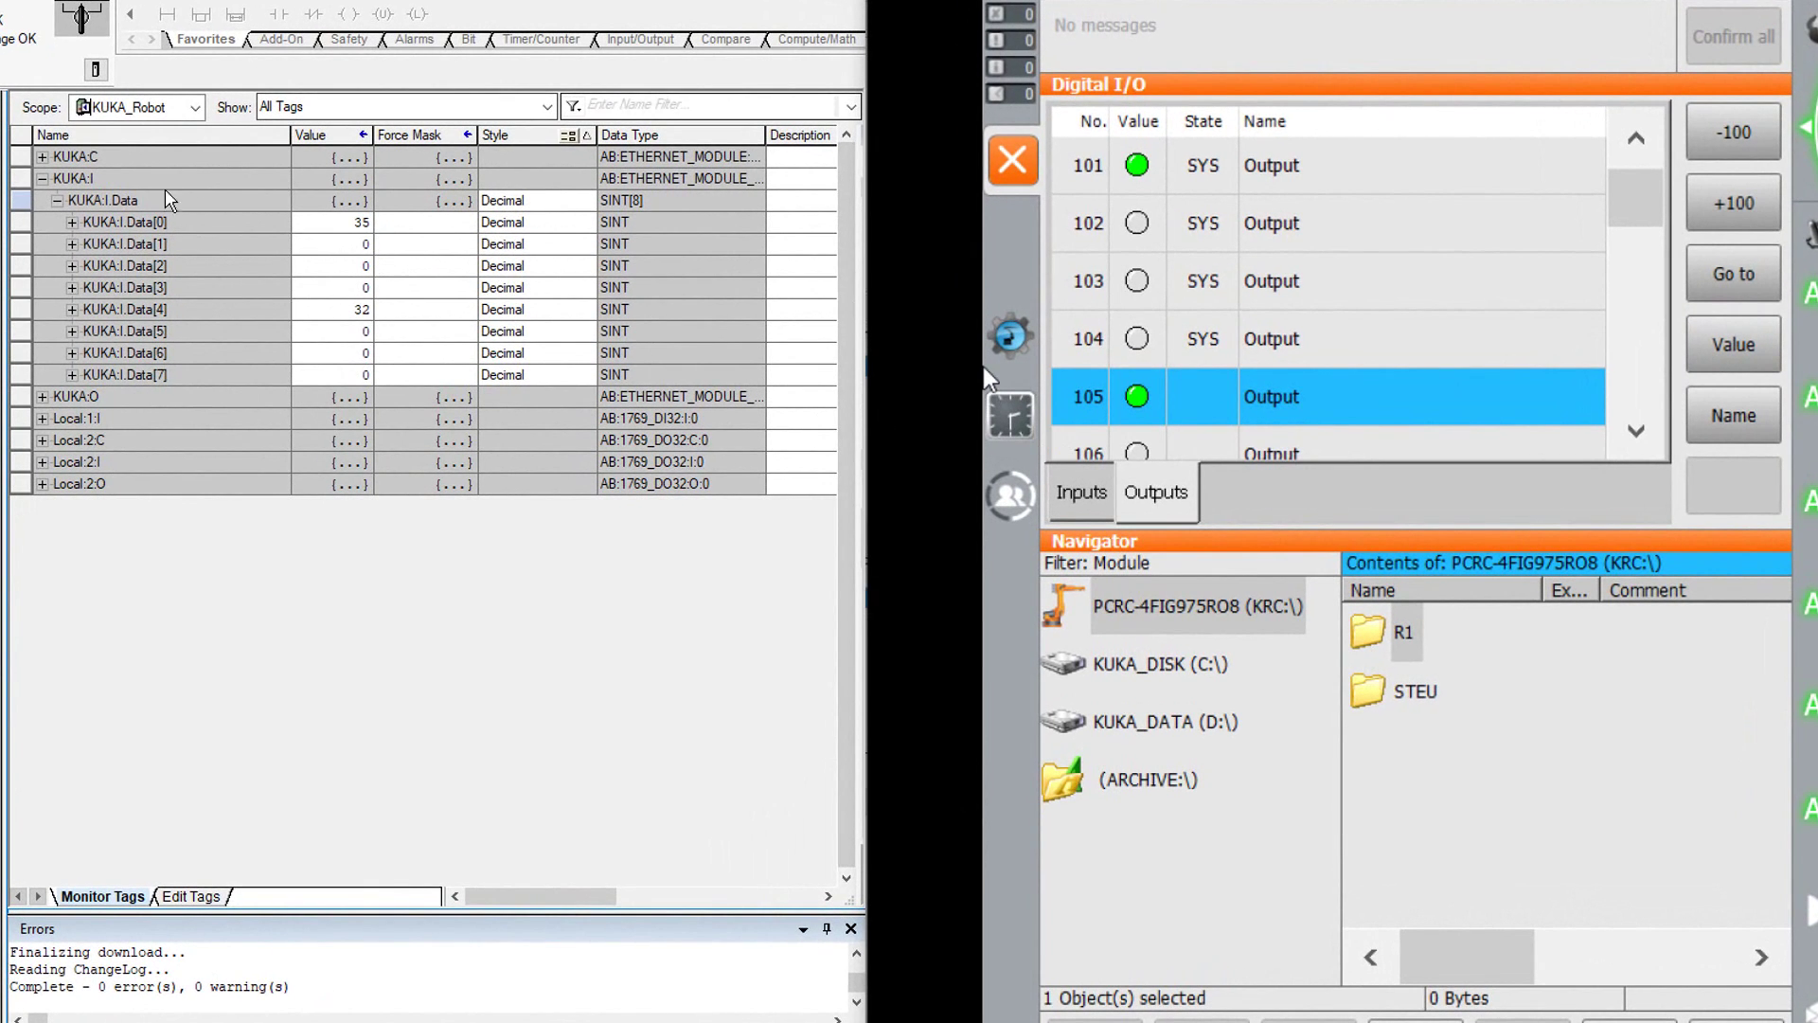
- Toggle output 105 on and off while watching KUKA:I.Data[0].5, leaving it off
{"action": "left_click", "coordinate": [72, 221]}
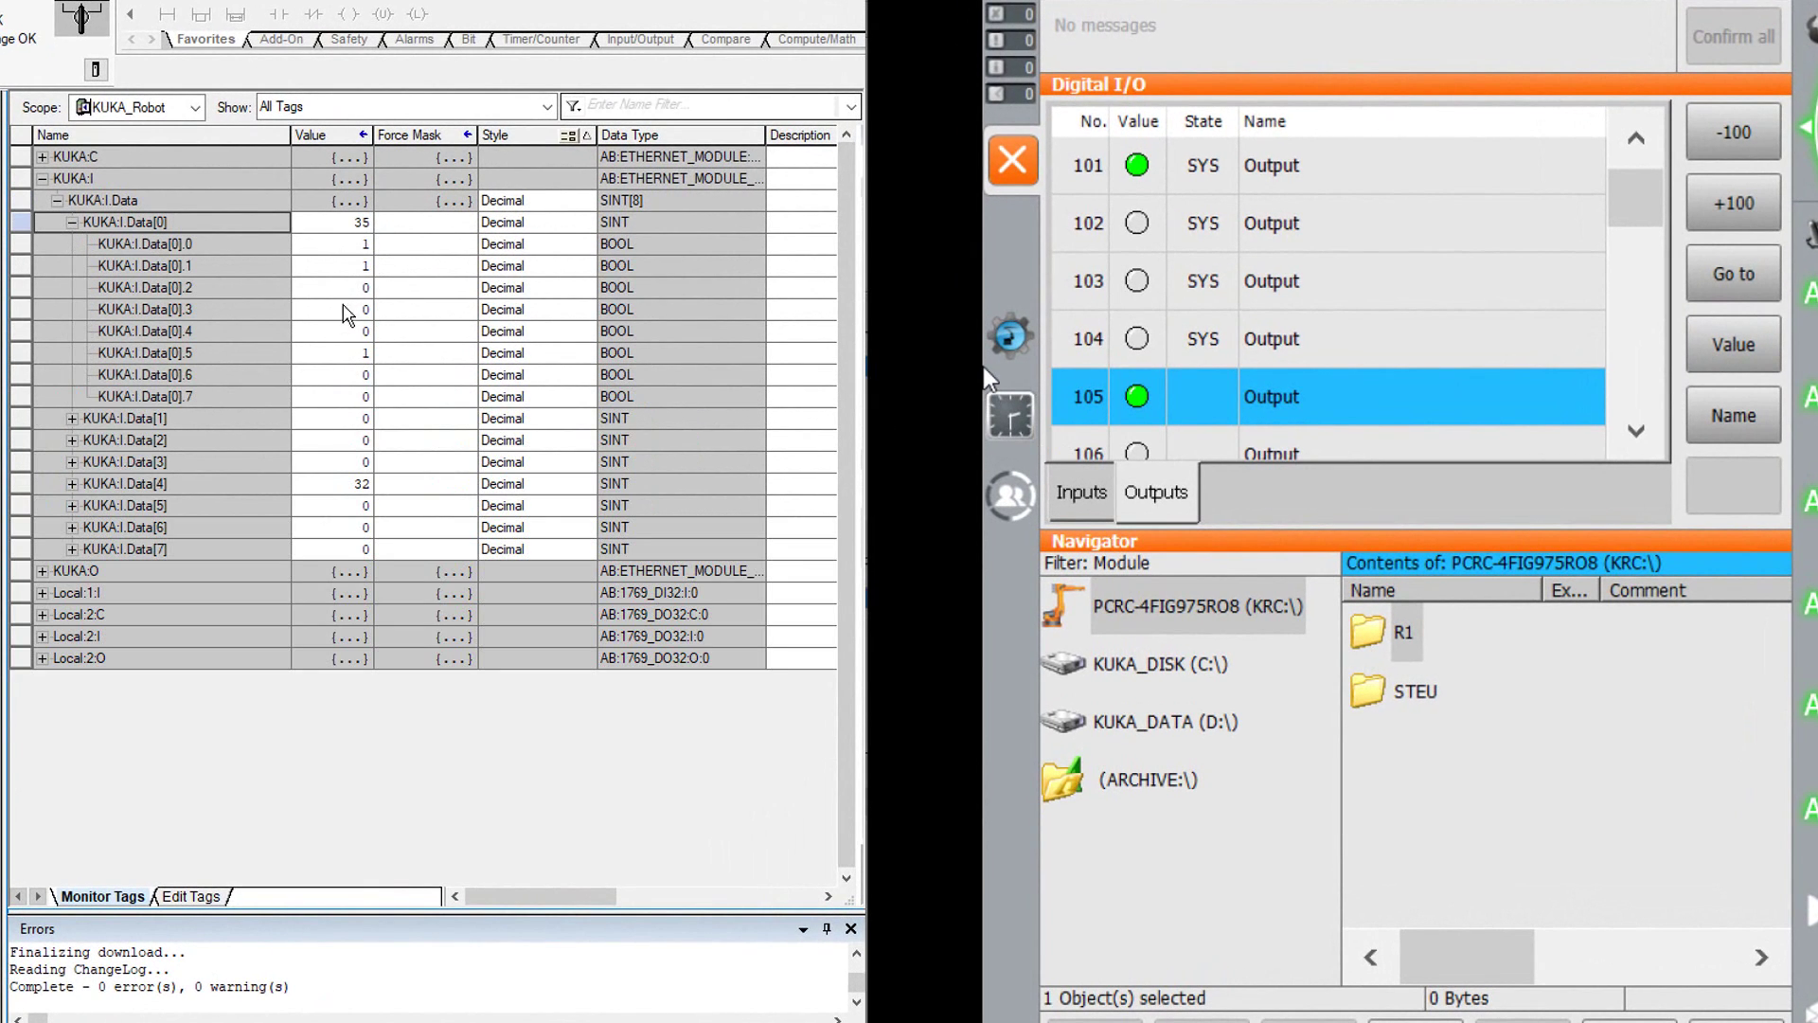
{"action": "left_click", "coordinate": [199, 352]}
{"action": "left_click", "coordinate": [21, 352]}
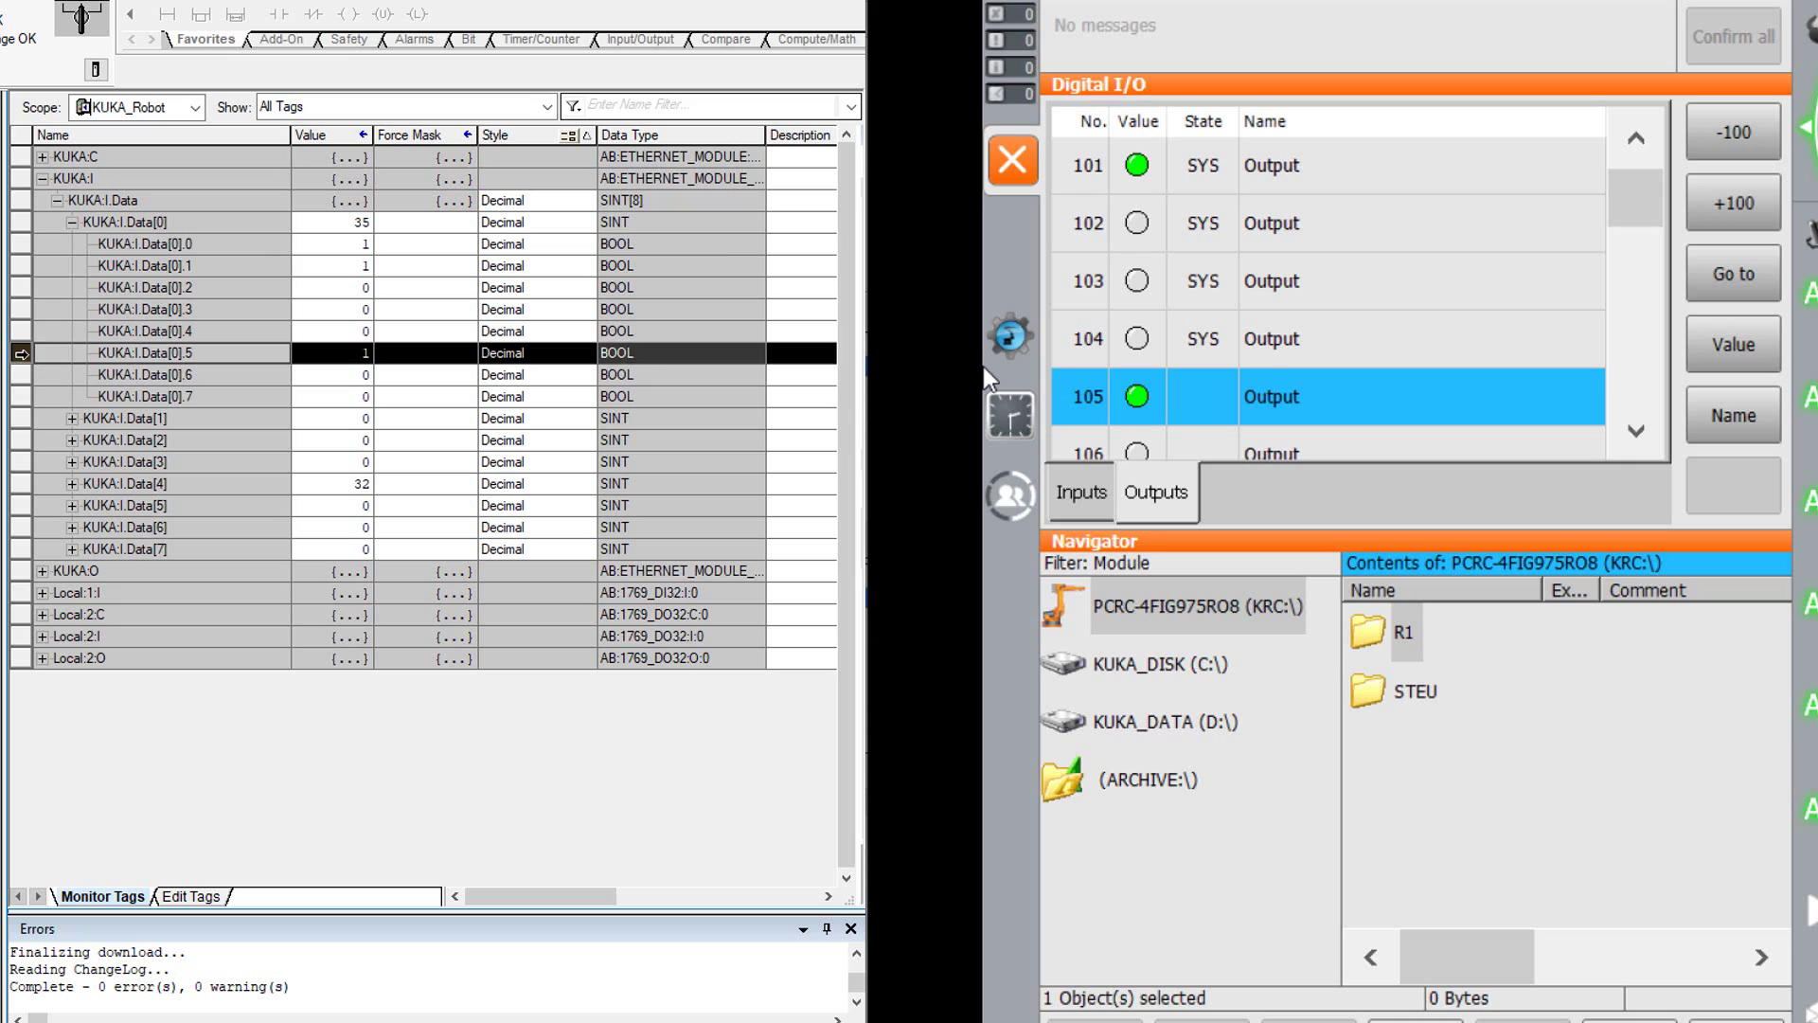
{"action": "left_click", "coordinate": [1714, 345]}
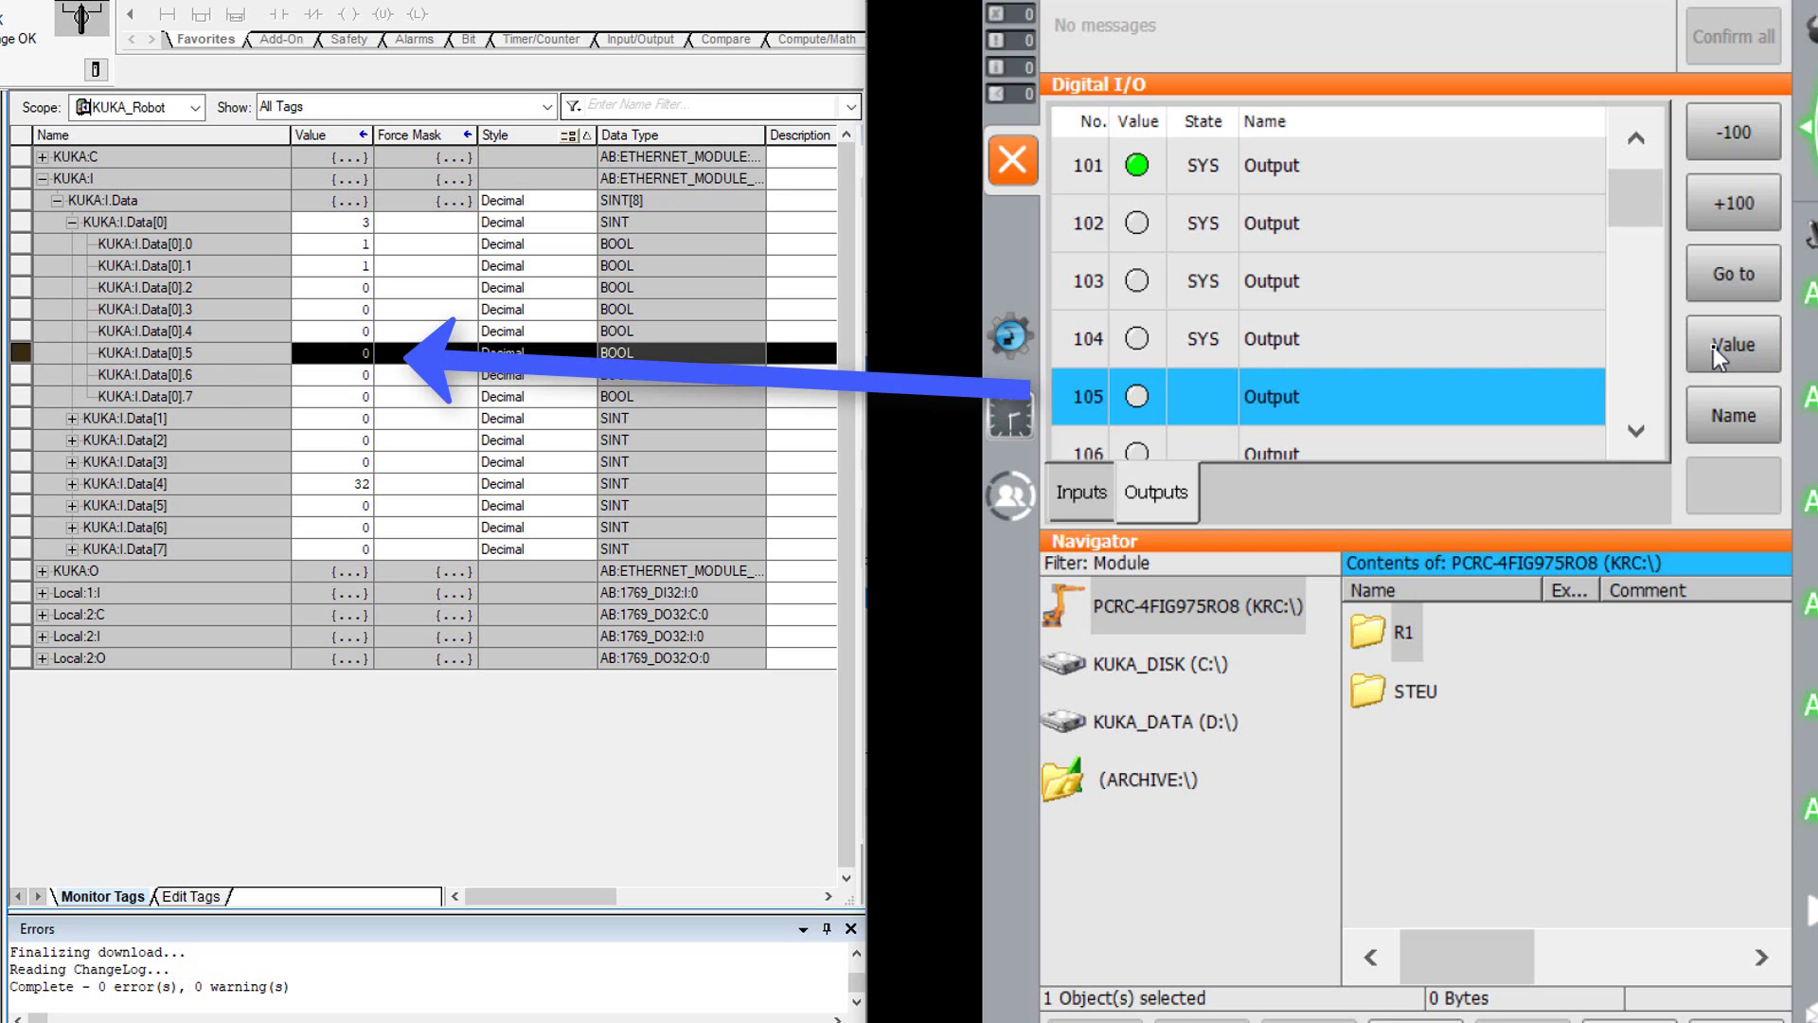
{"action": "left_click", "coordinate": [1713, 345]}
{"action": "left_click", "coordinate": [1713, 344]}
{"action": "left_click", "coordinate": [1713, 344]}
{"action": "left_click", "coordinate": [1713, 344]}
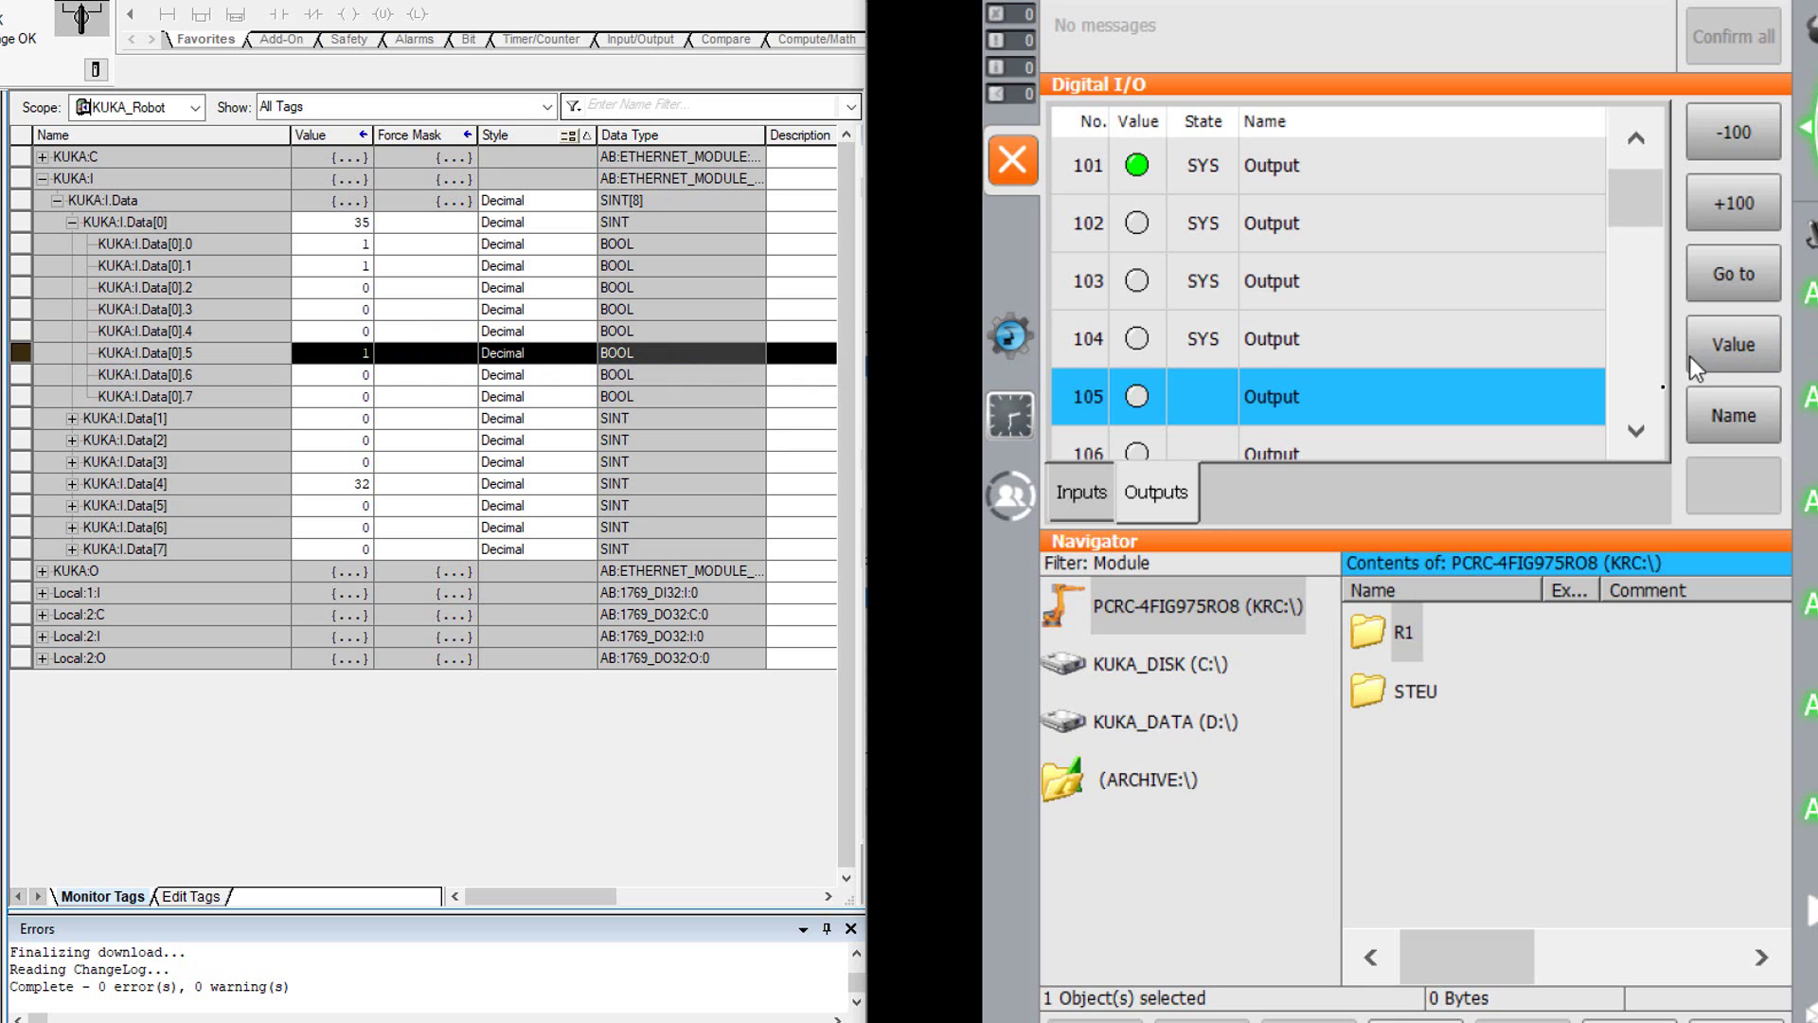
- Toggle outputs 106 and 107 on and off, then collapse the KUKA:I.Data[0] bits
{"action": "left_click", "coordinate": [1636, 431]}
{"action": "left_click", "coordinate": [1636, 431]}
{"action": "left_click", "coordinate": [1637, 431]}
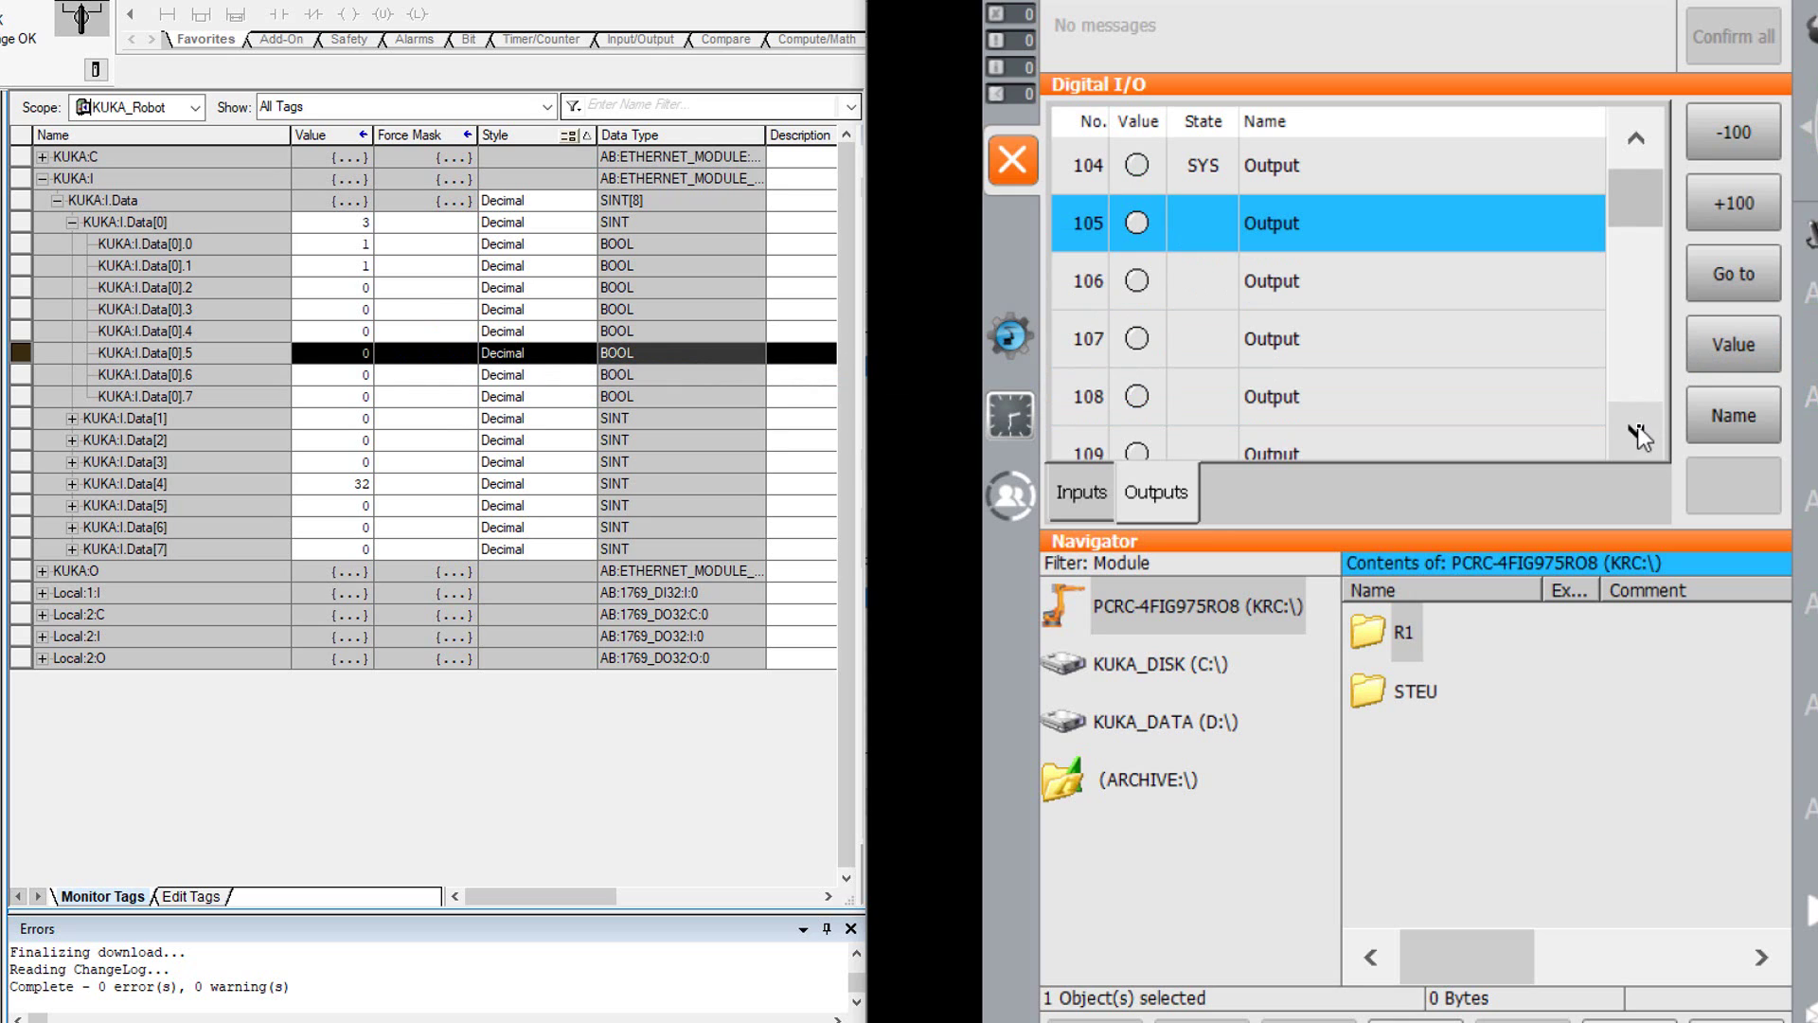
{"action": "left_click", "coordinate": [1098, 290]}
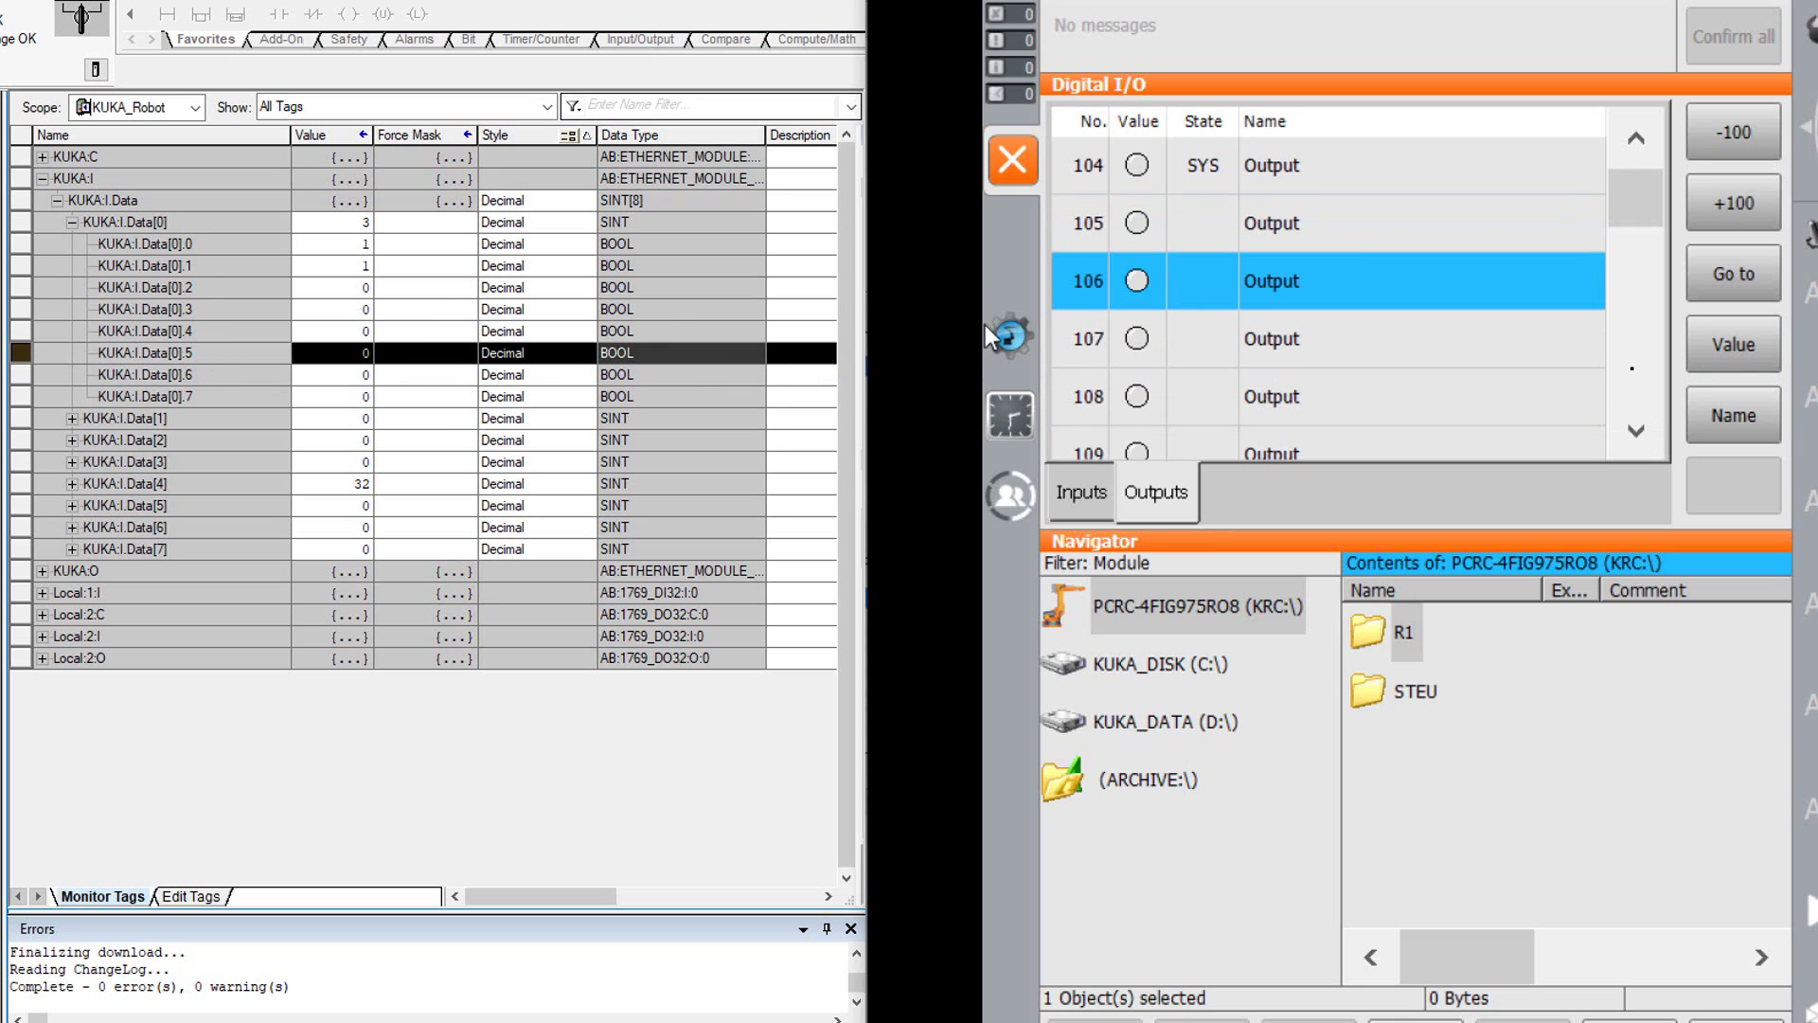
{"action": "left_click", "coordinate": [1775, 351]}
{"action": "left_click", "coordinate": [1749, 350]}
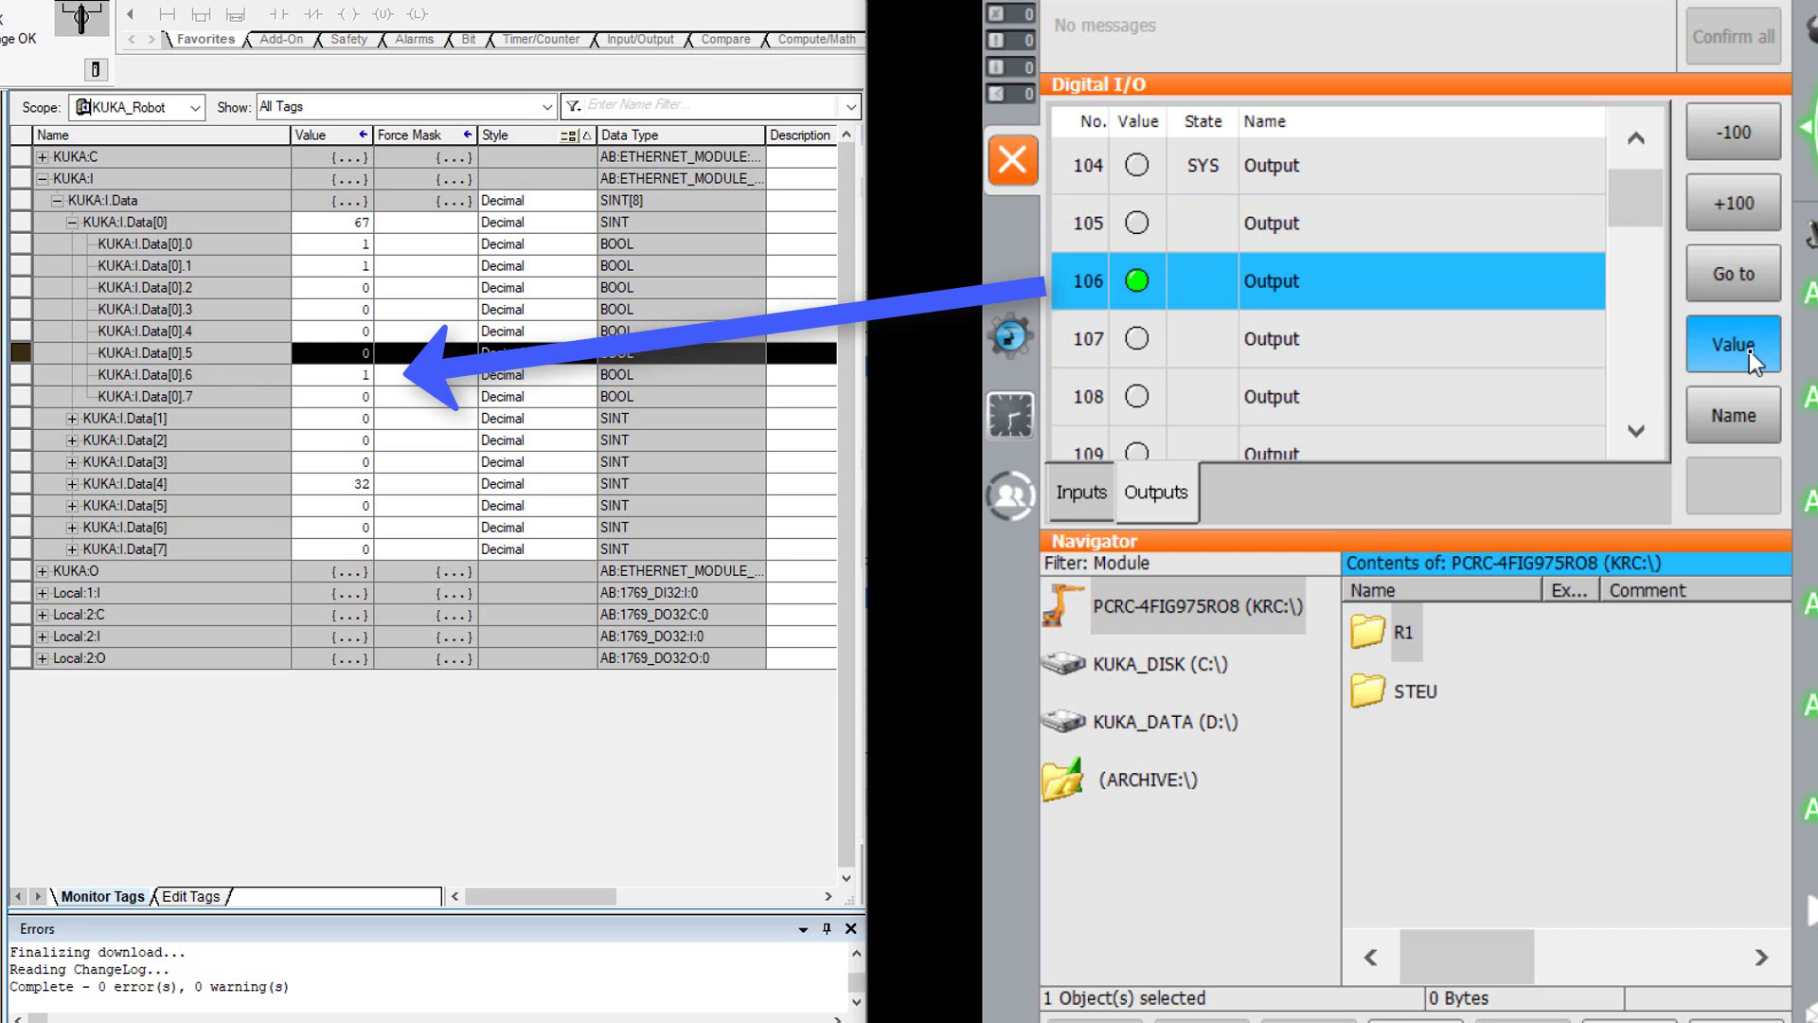
{"action": "left_click", "coordinate": [1116, 343]}
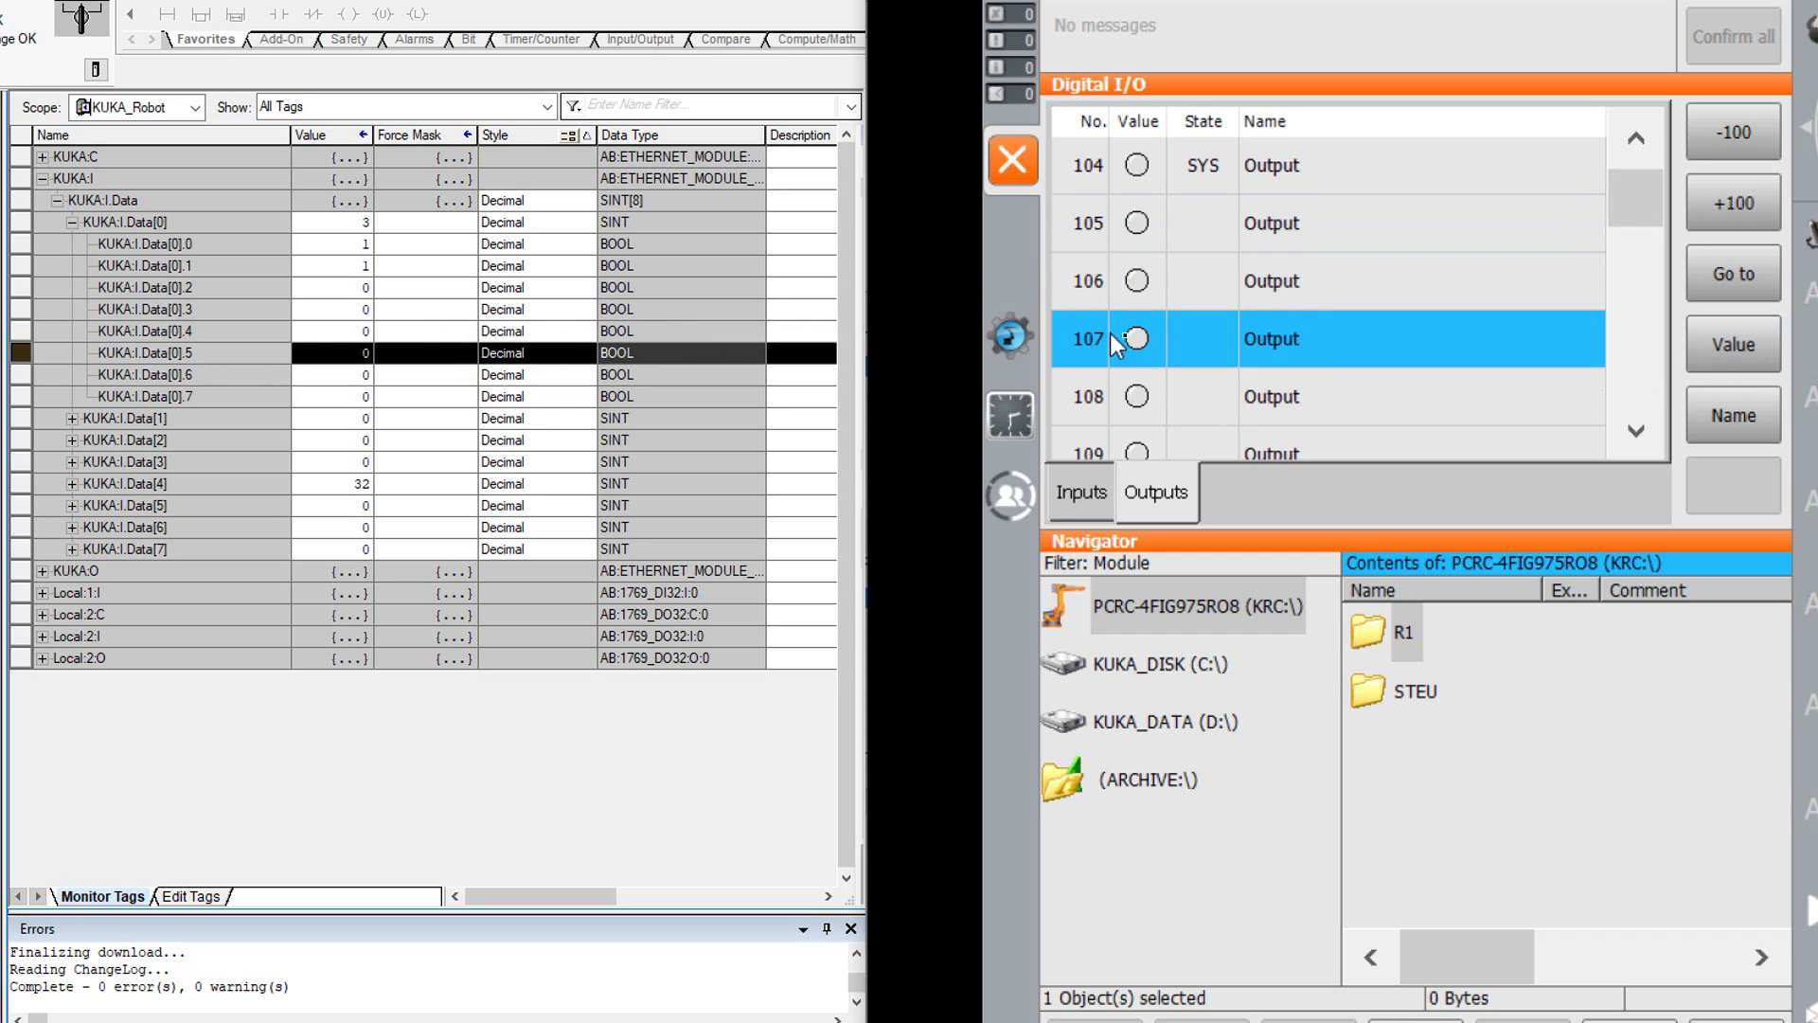
{"action": "left_click", "coordinate": [1765, 352]}
{"action": "left_click", "coordinate": [1765, 353]}
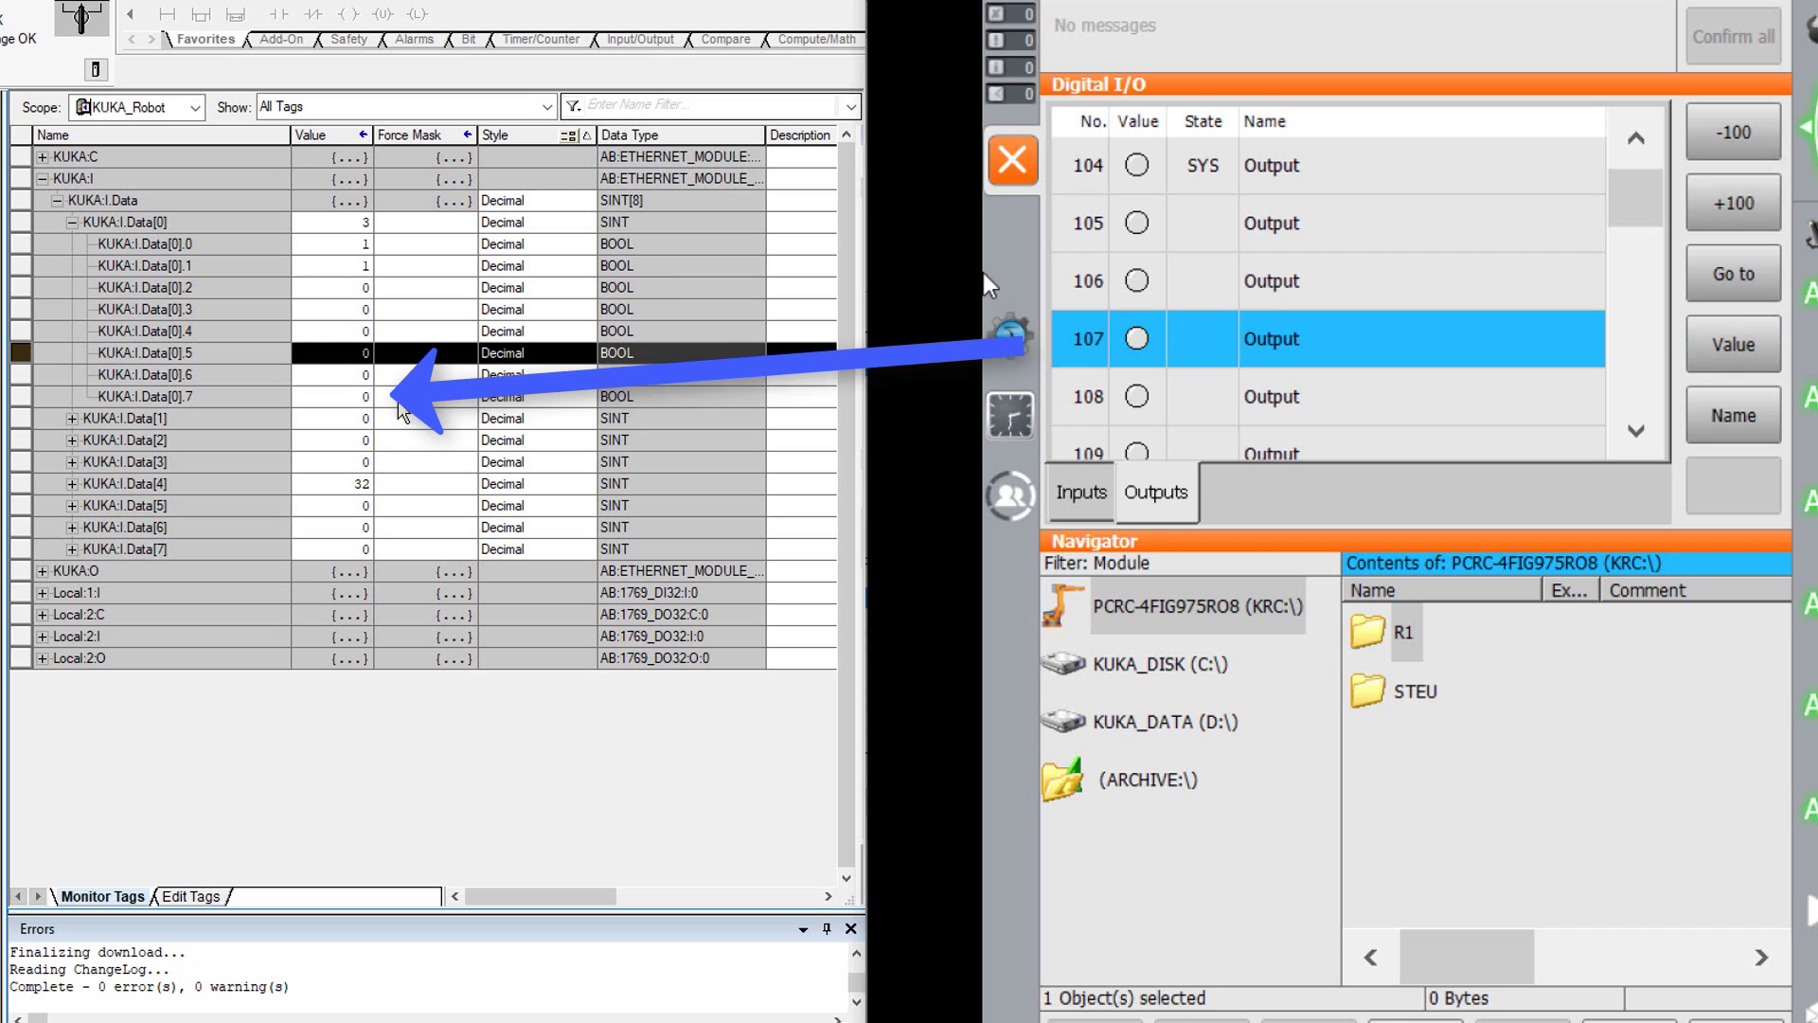
{"action": "left_click", "coordinate": [71, 222]}
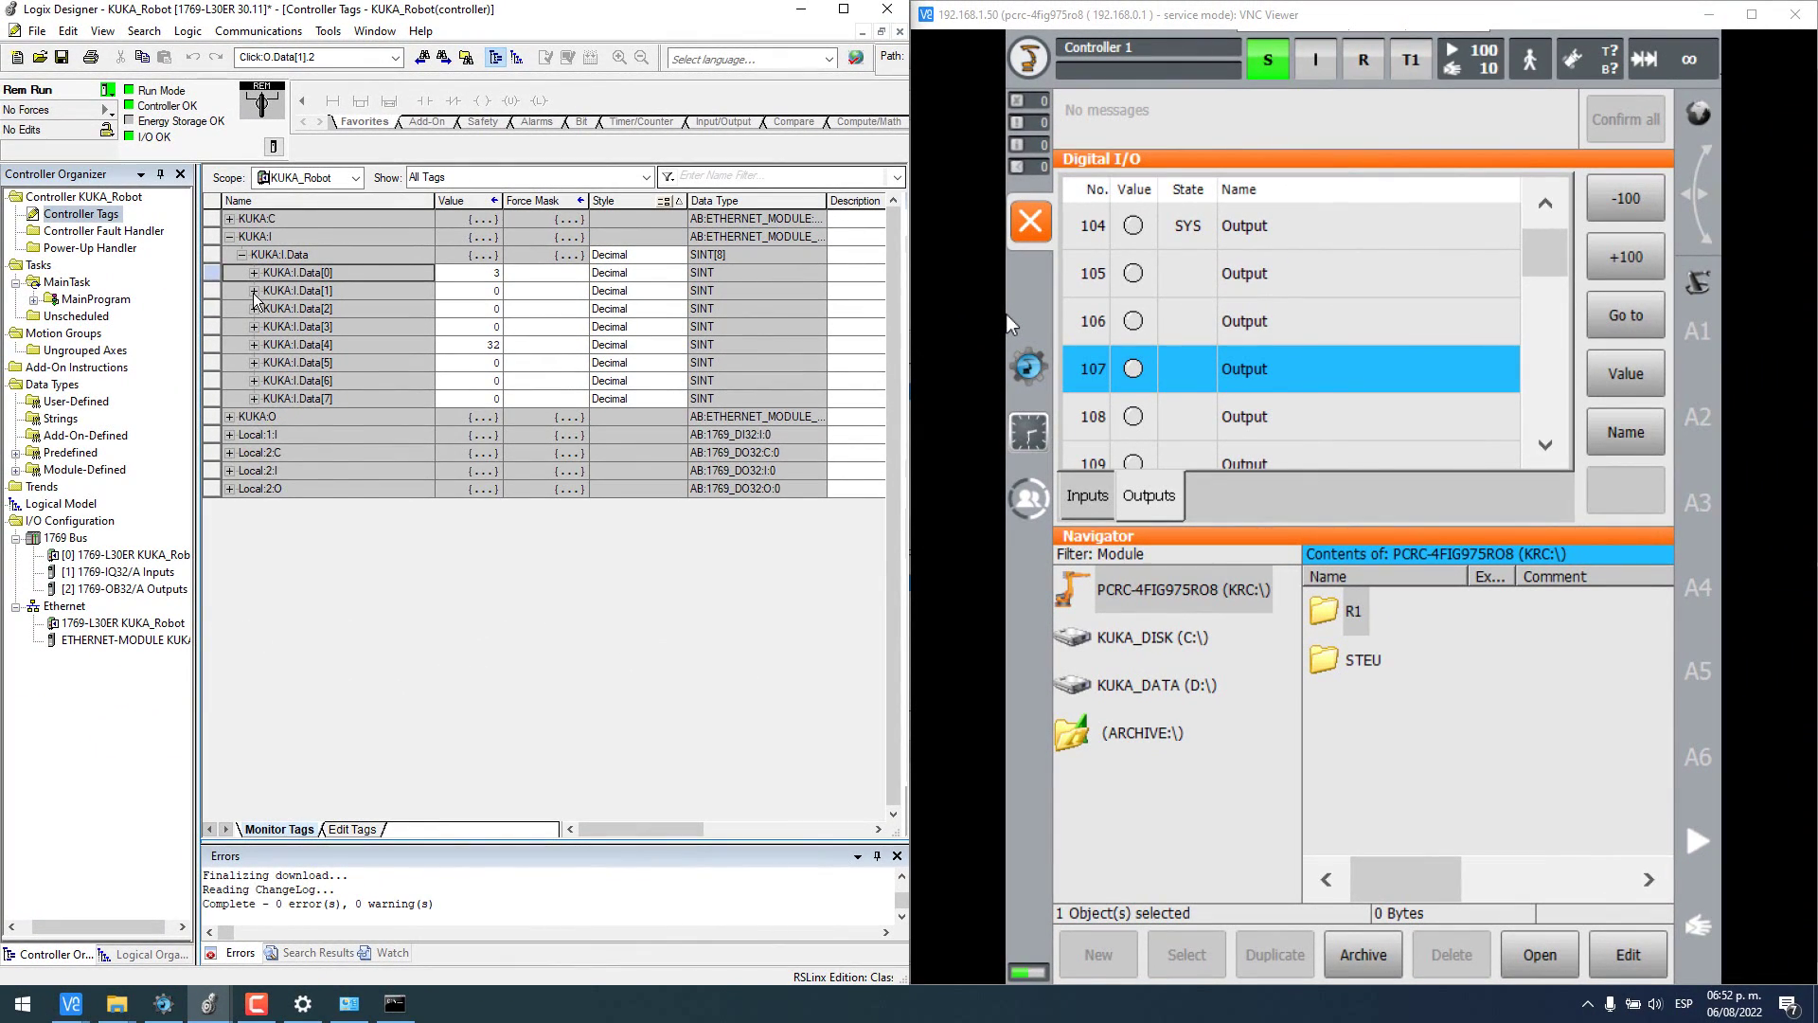
- Switch robot outputs 108–111 on with the KUKA:I.Data[1] bits expanded
{"action": "left_click", "coordinate": [254, 292]}
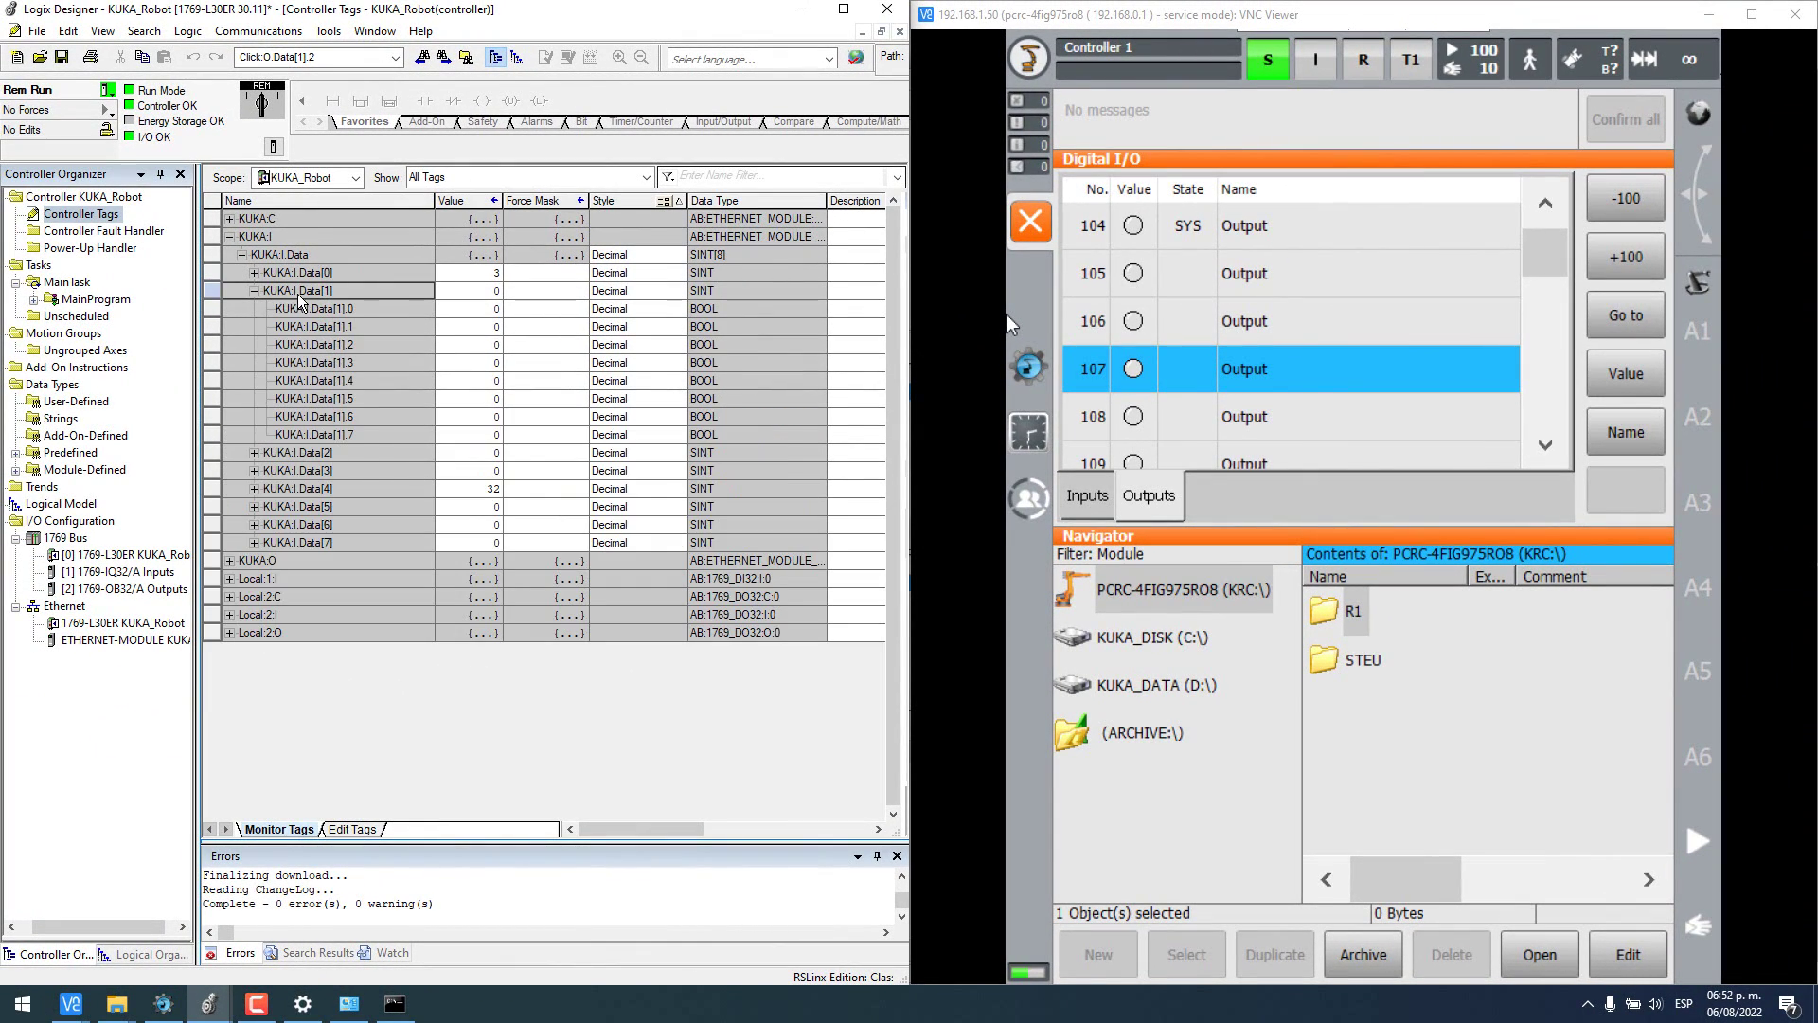
{"action": "left_click", "coordinate": [1108, 417]}
{"action": "scroll", "coordinate": [1487, 322], "scroll_direction": "down", "scroll_amount": 1}
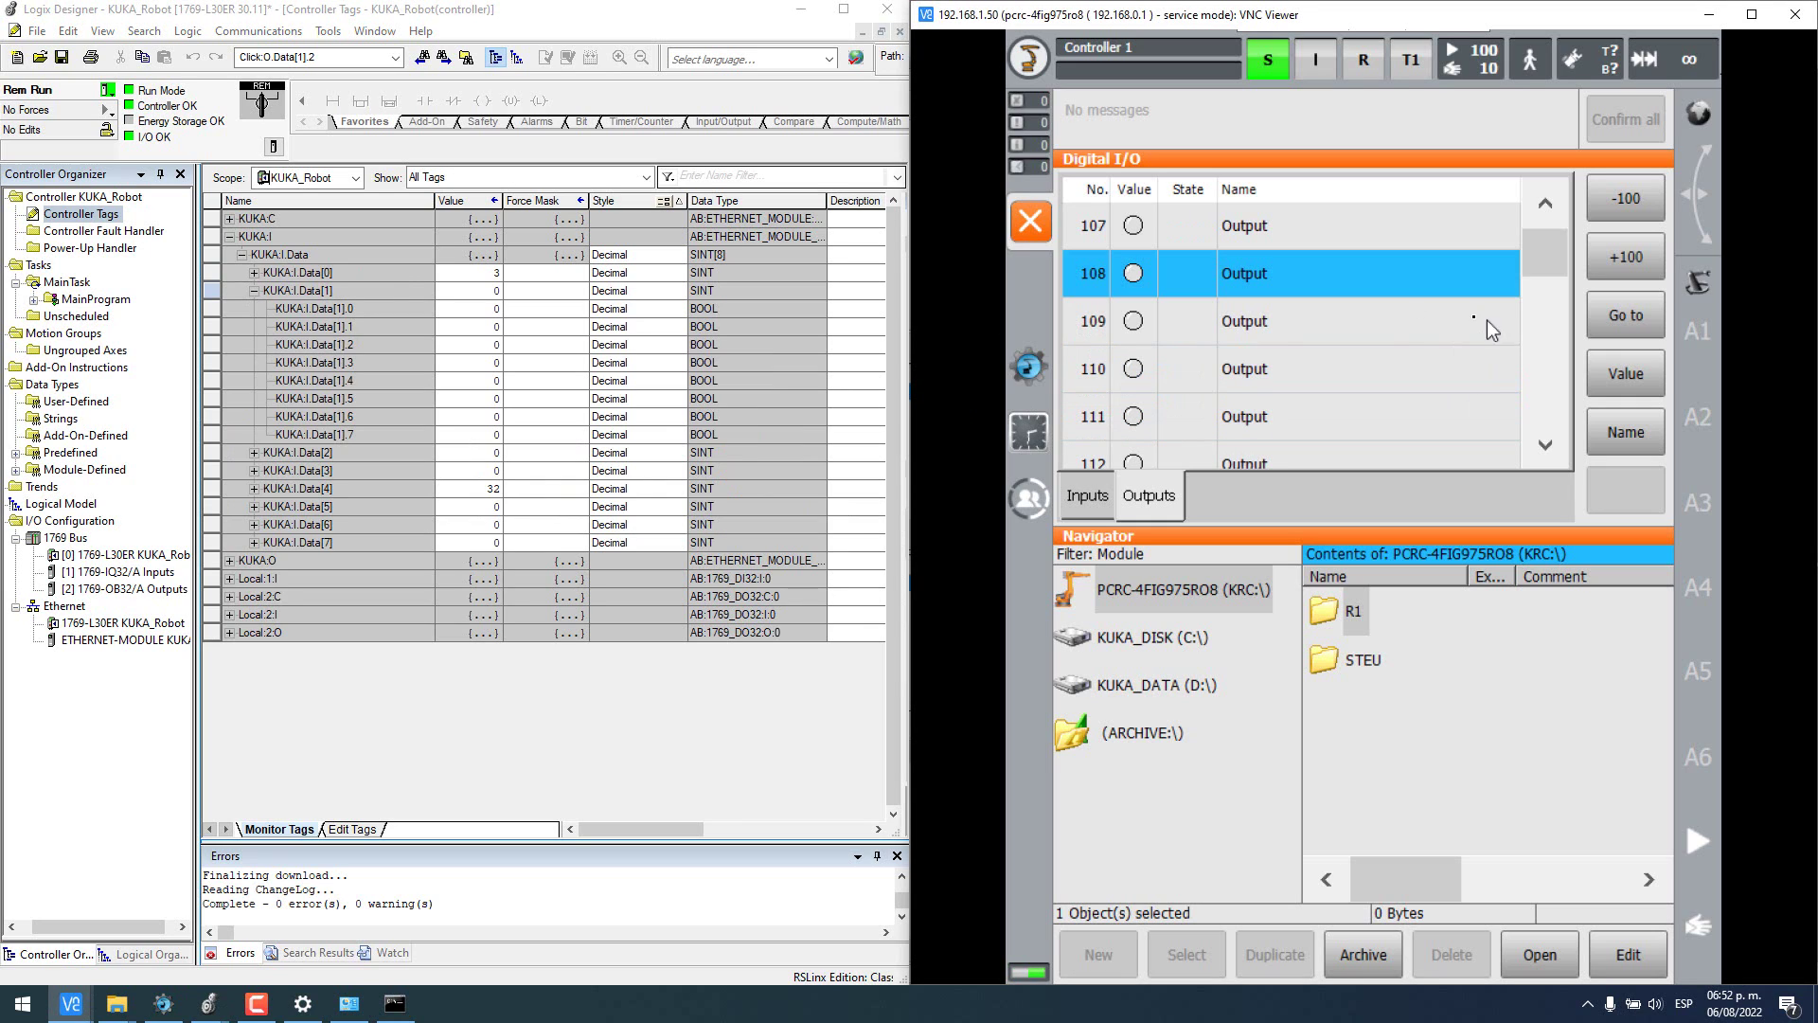
{"action": "left_click", "coordinate": [1639, 371]}
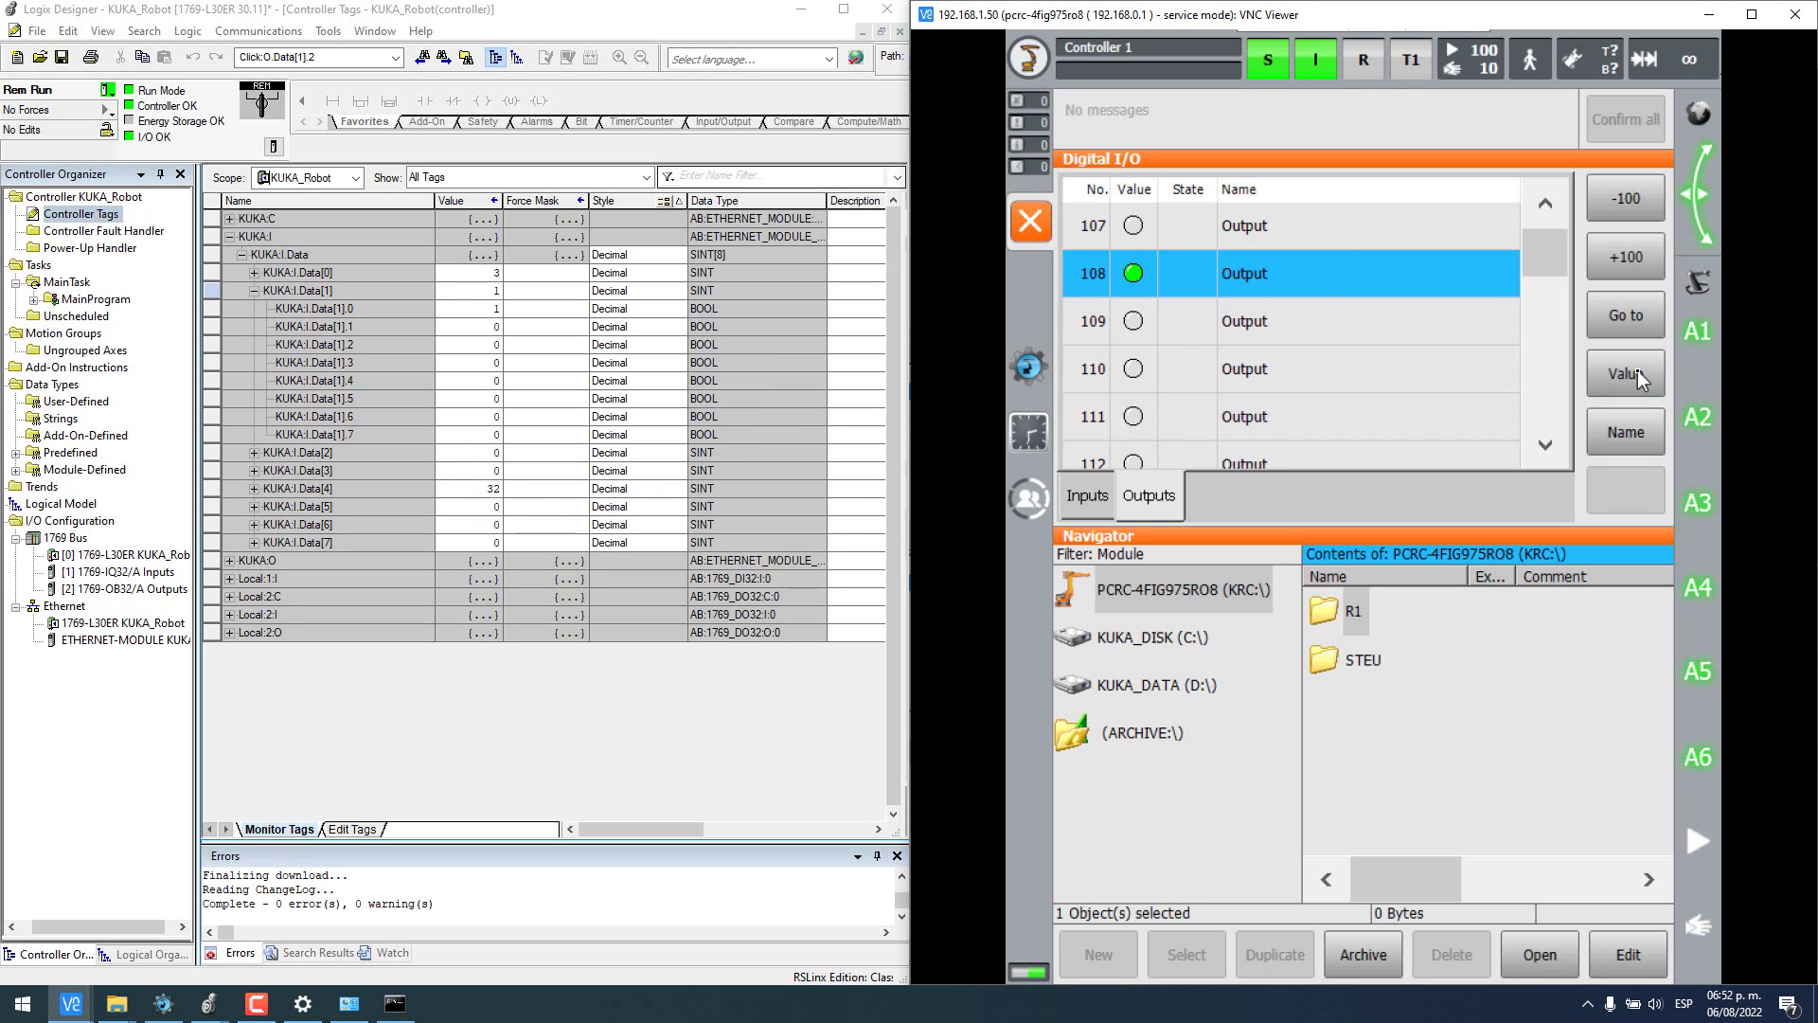
{"action": "left_click", "coordinate": [1182, 313]}
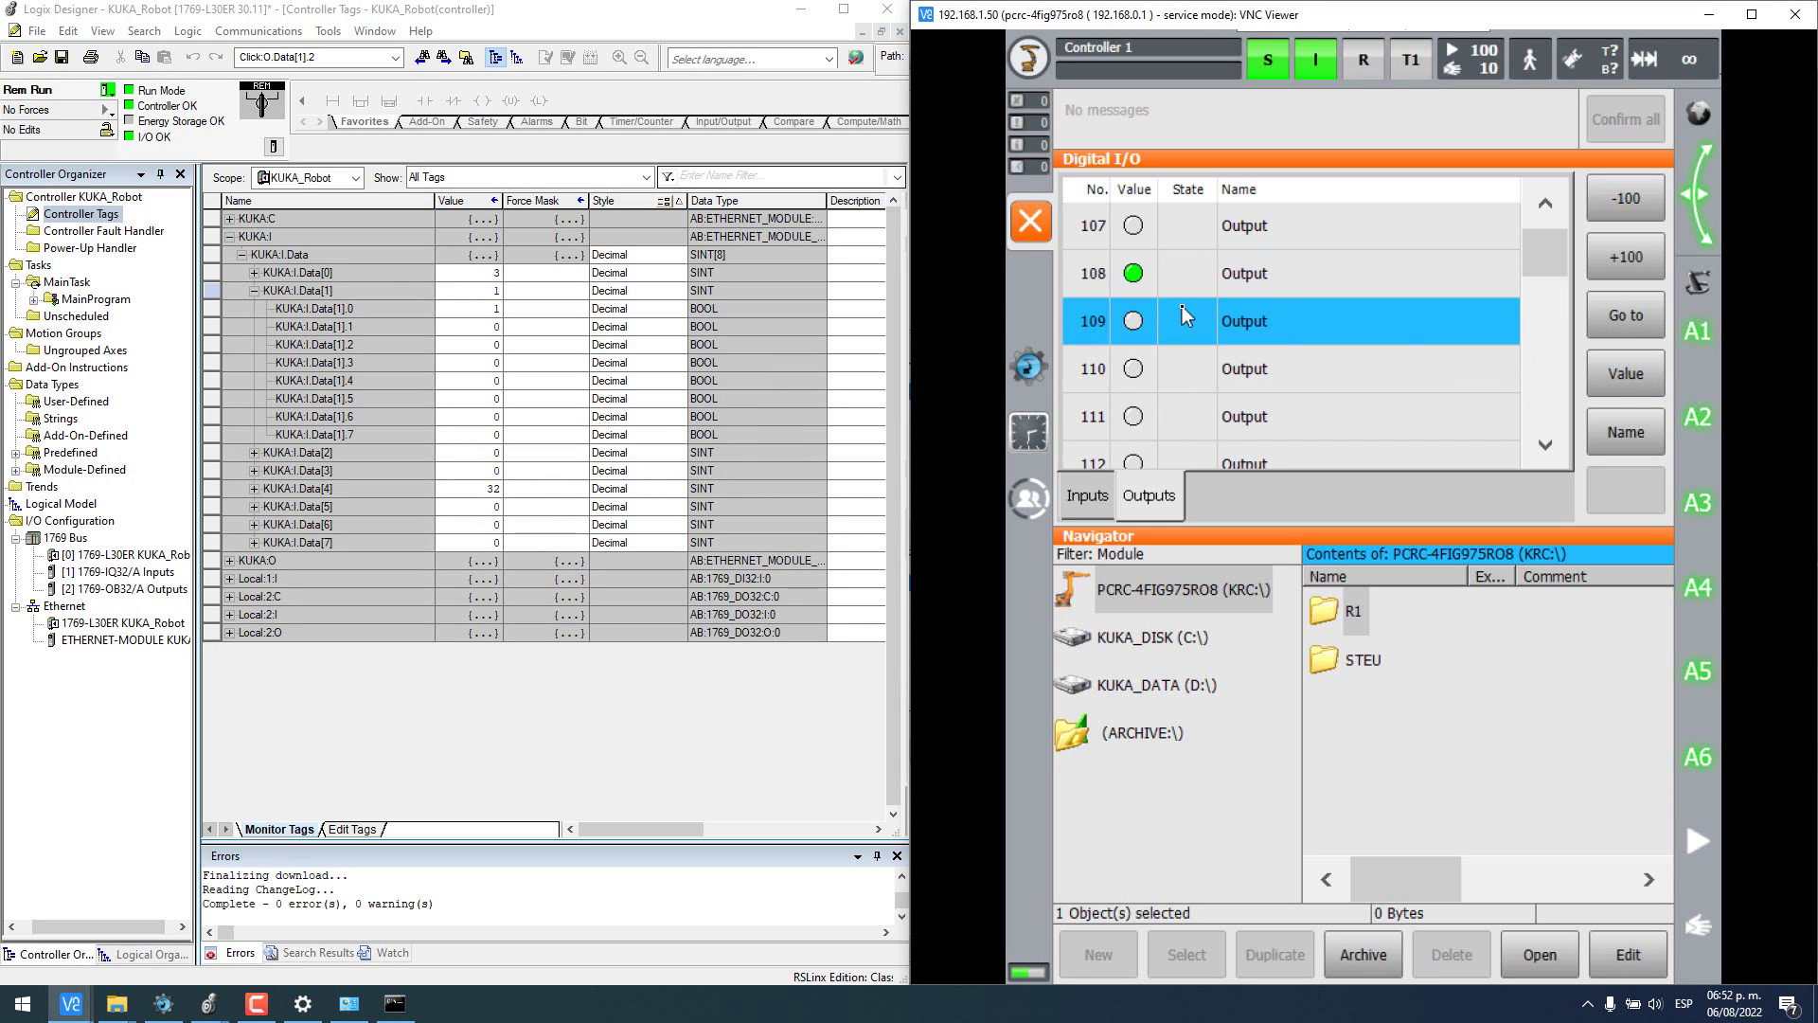
{"action": "left_click", "coordinate": [1647, 383]}
{"action": "left_click", "coordinate": [1151, 374]}
{"action": "left_click", "coordinate": [1651, 384]}
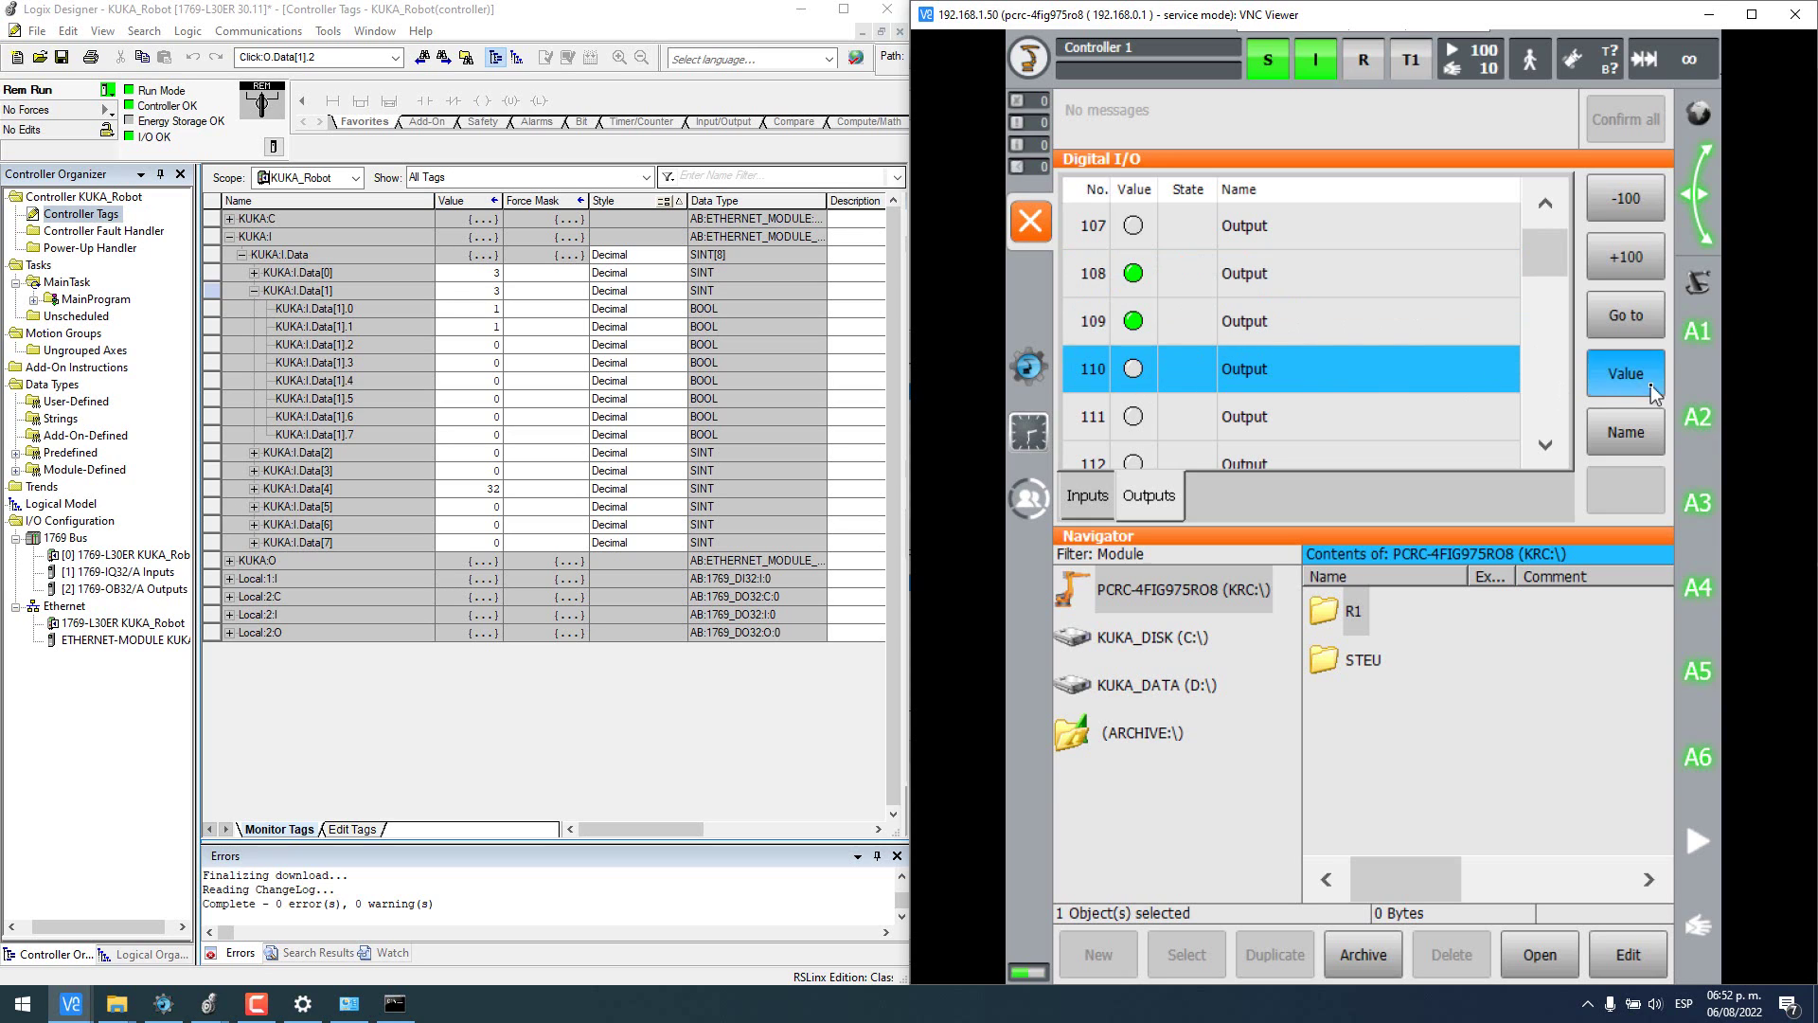
{"action": "left_click", "coordinate": [1349, 417]}
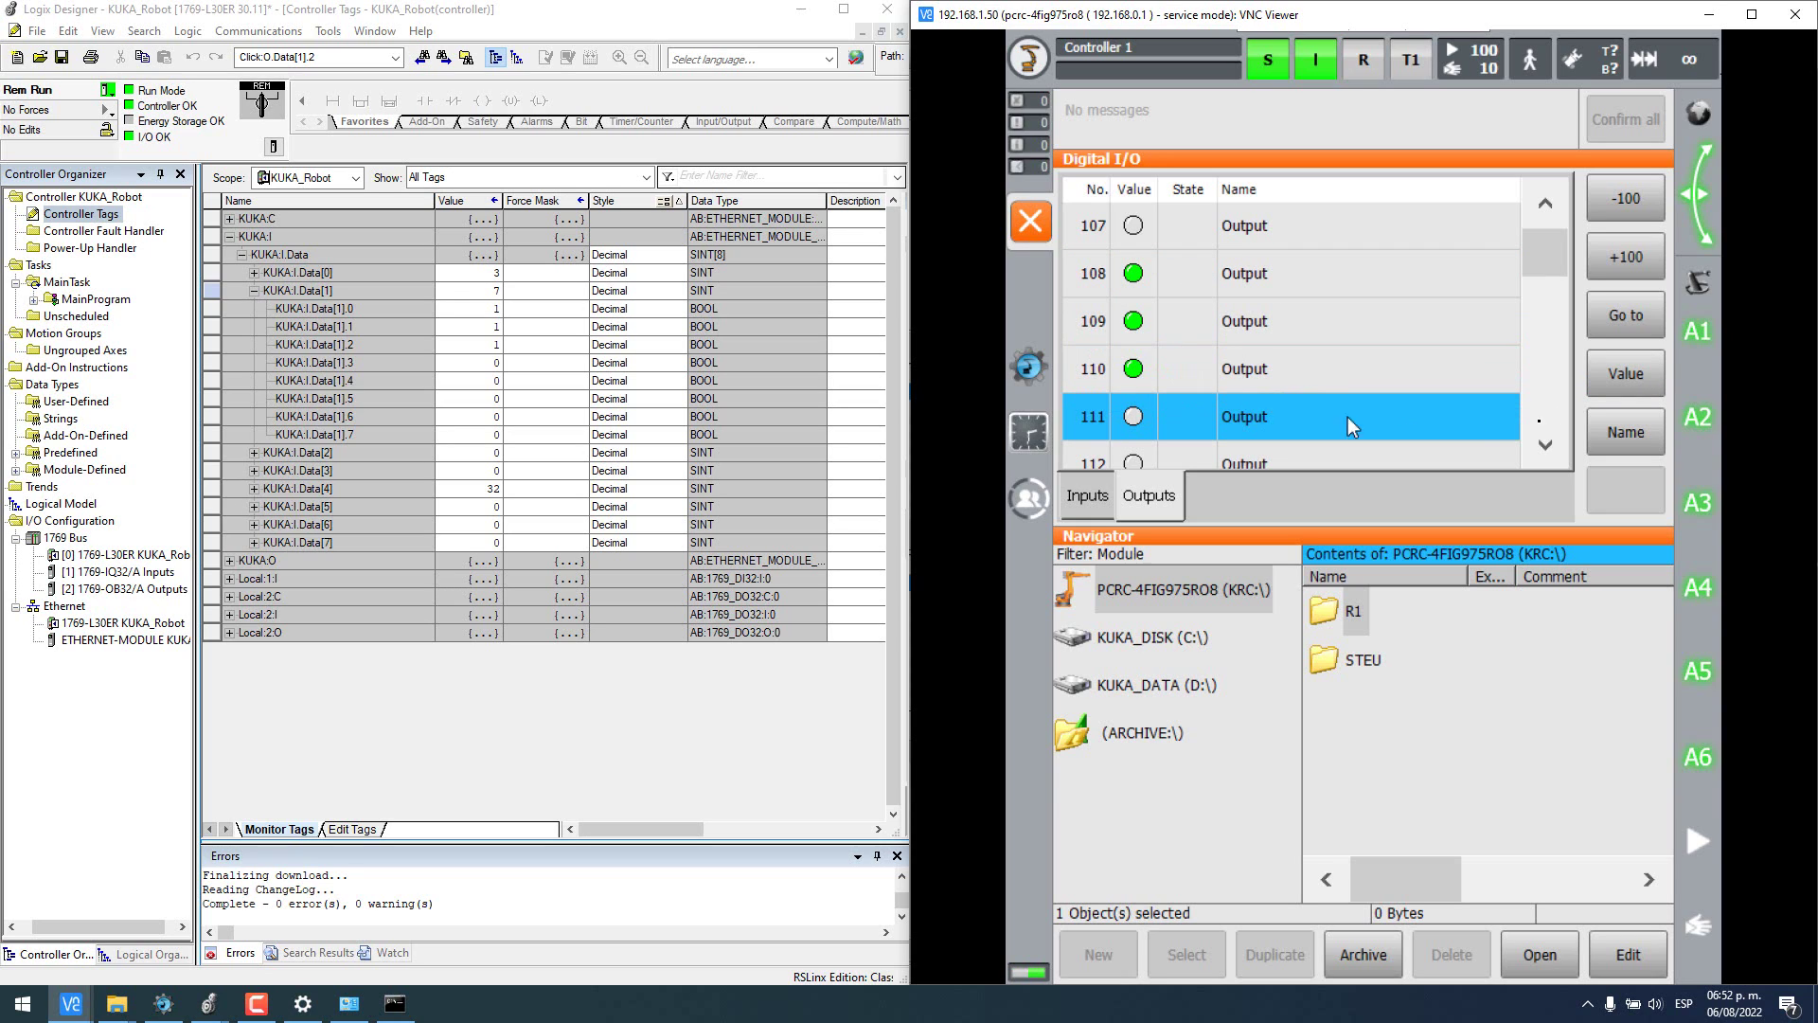
{"action": "left_click", "coordinate": [1615, 383]}
- Switch outputs 111 down to 108 off again and collapse KUKA:I.Data[1]
{"action": "left_click", "coordinate": [1638, 381]}
{"action": "left_click", "coordinate": [1485, 375]}
{"action": "left_click", "coordinate": [1633, 379]}
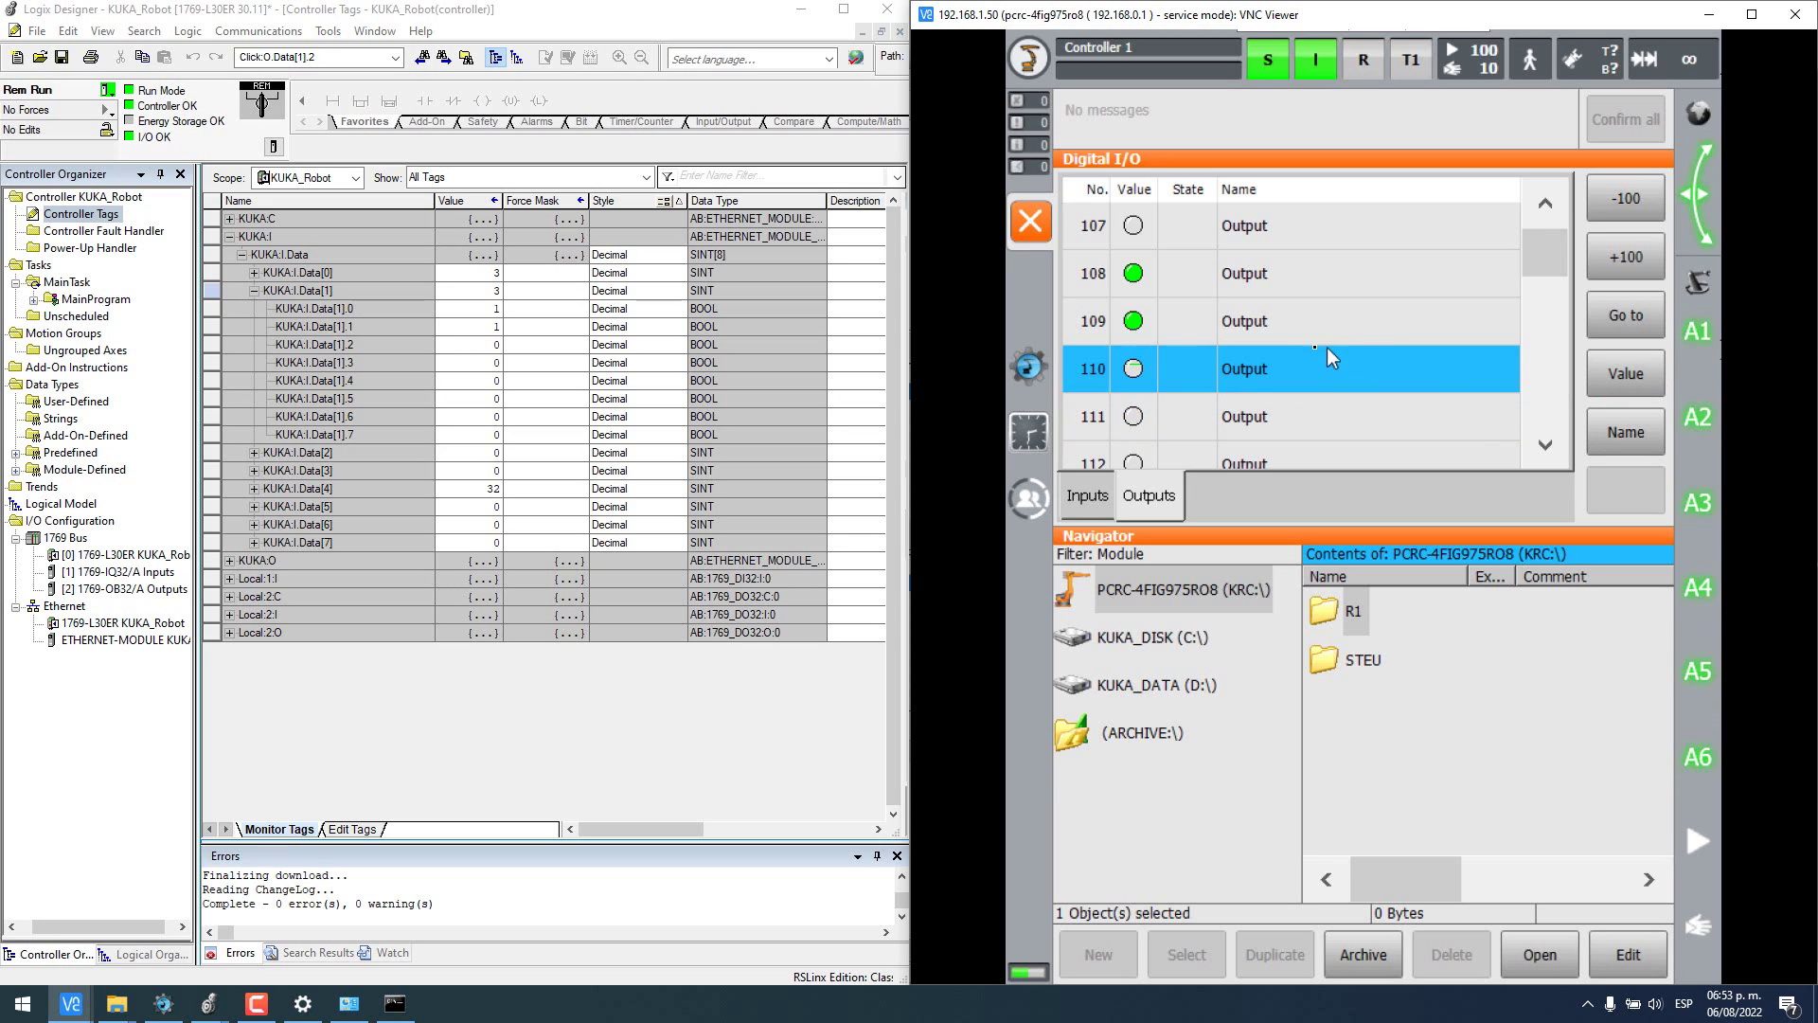
{"action": "left_click", "coordinate": [1326, 327]}
{"action": "left_click", "coordinate": [1626, 382]}
{"action": "left_click", "coordinate": [1297, 281]}
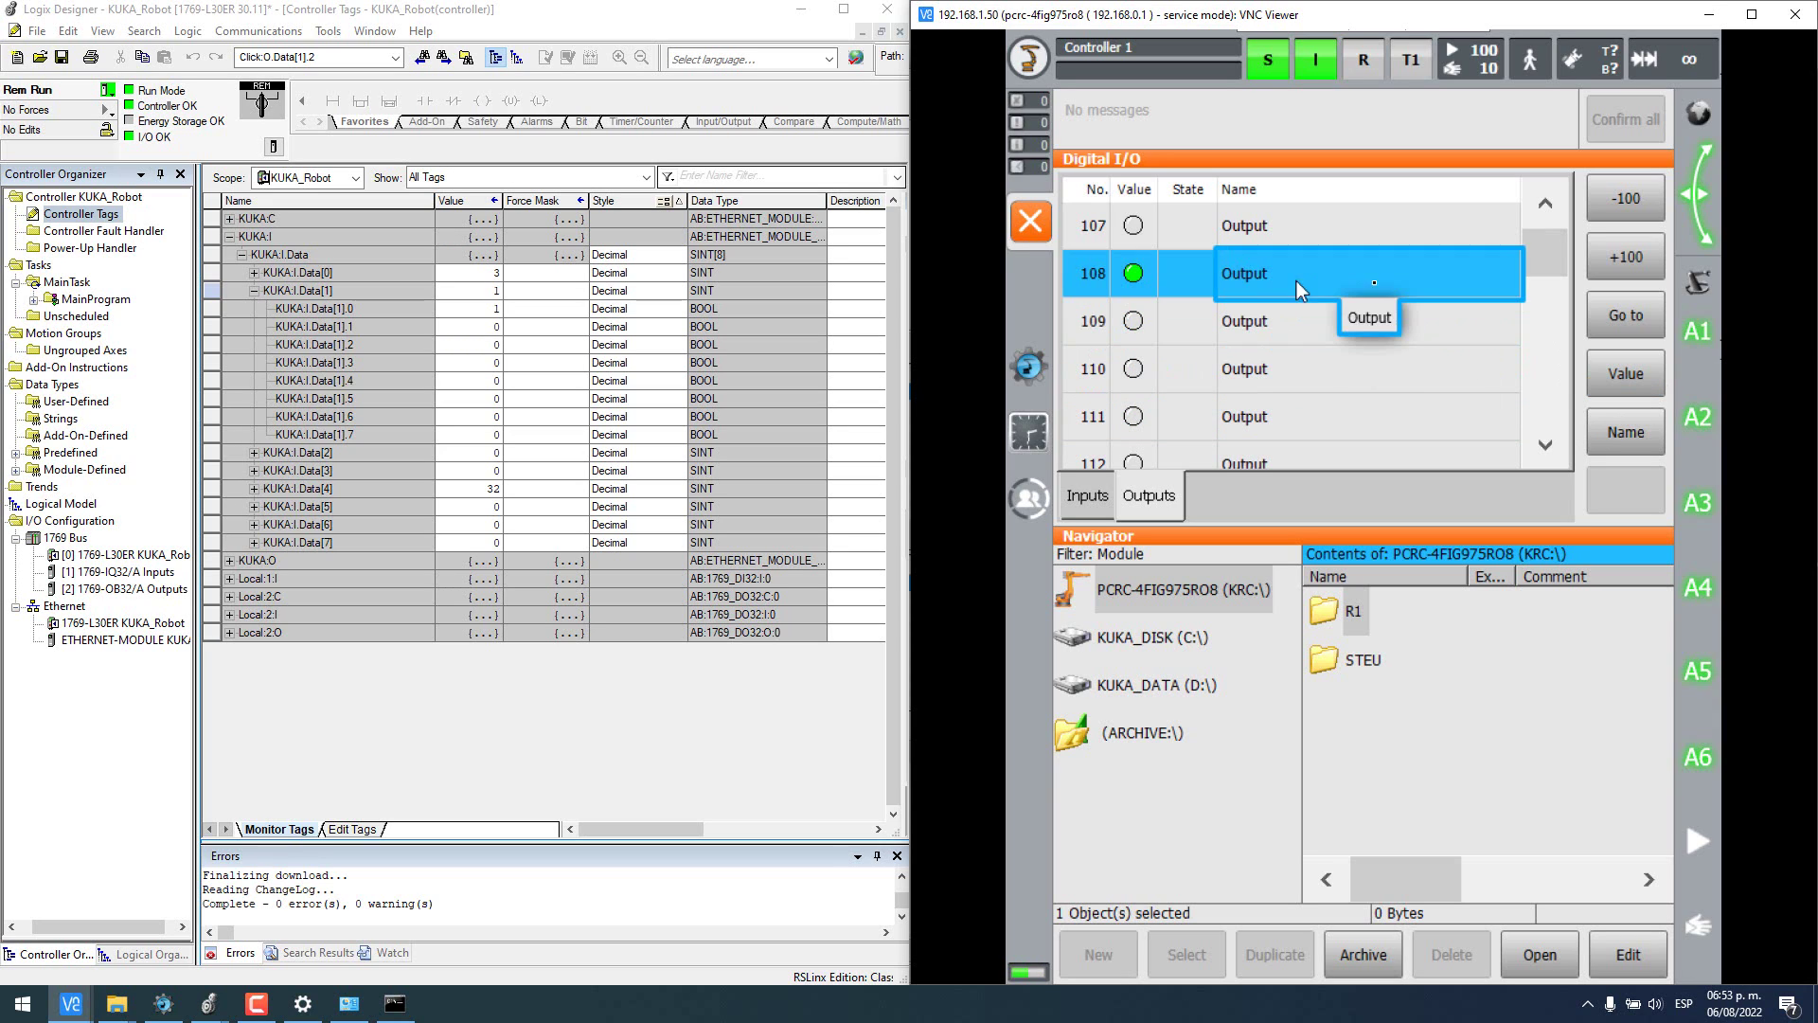
{"action": "left_click", "coordinate": [1620, 372]}
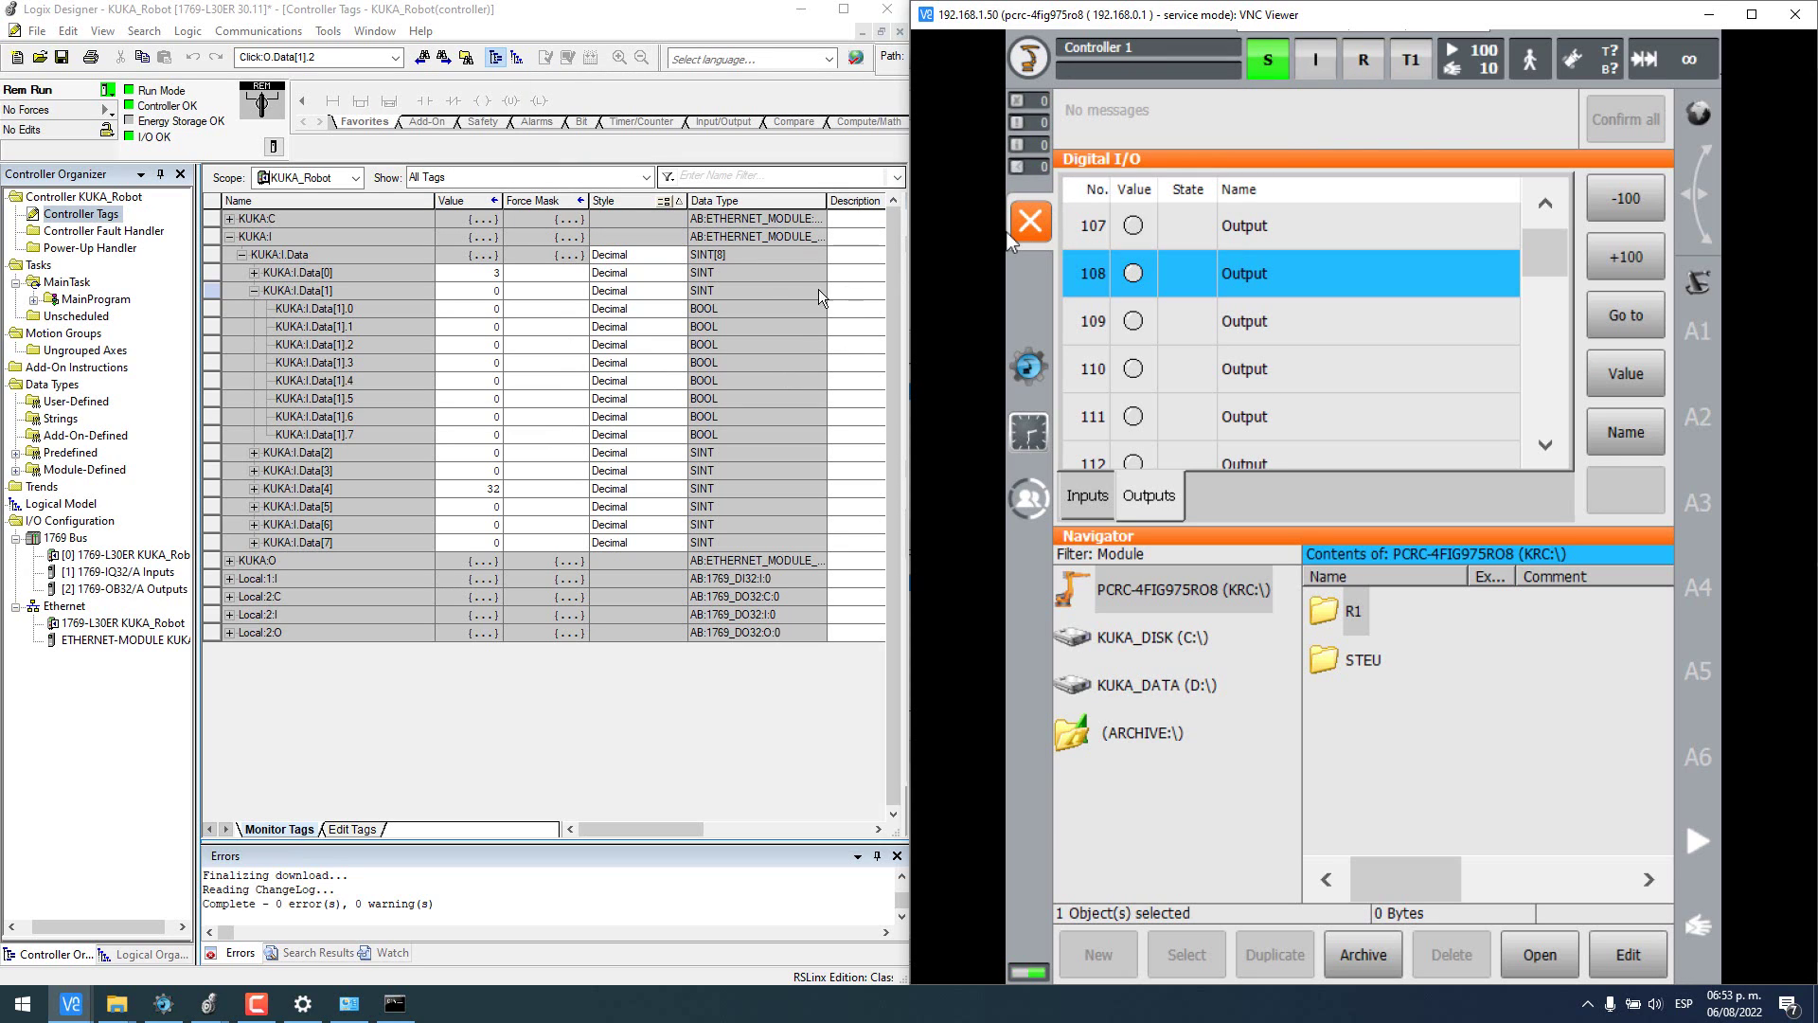
{"action": "left_click", "coordinate": [254, 292]}
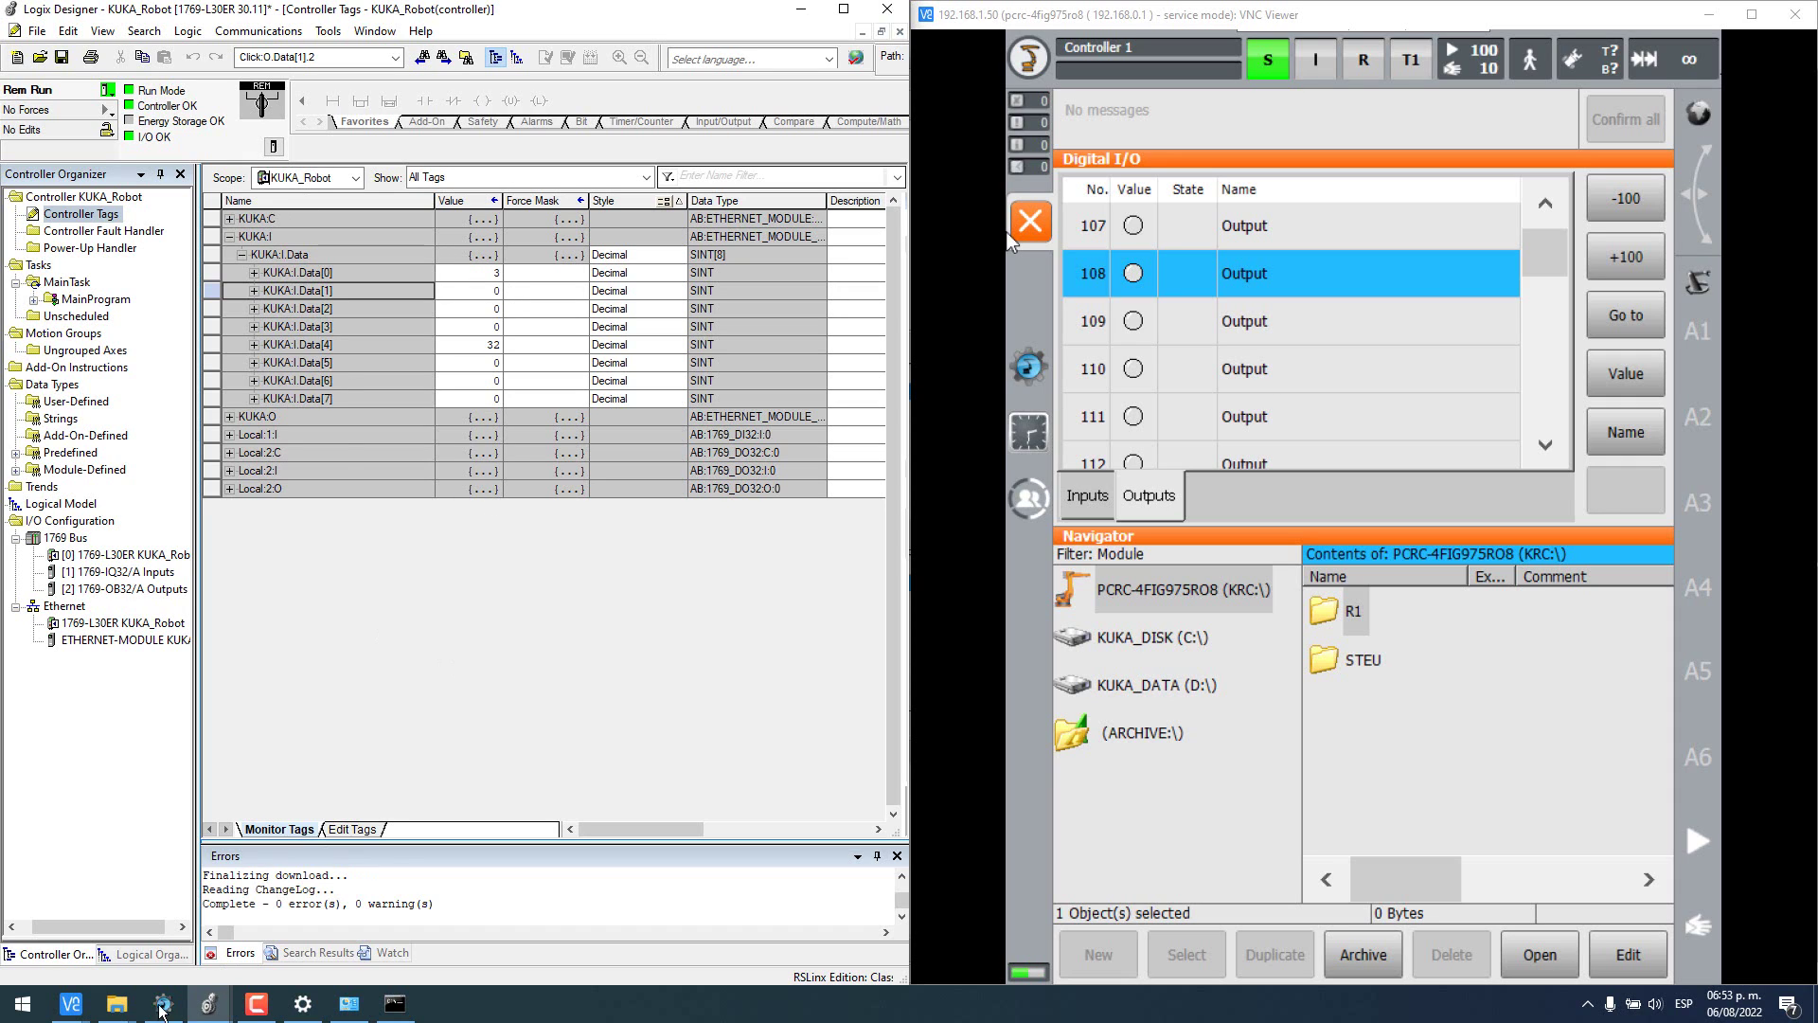
{"action": "left_click", "coordinate": [162, 1009]}
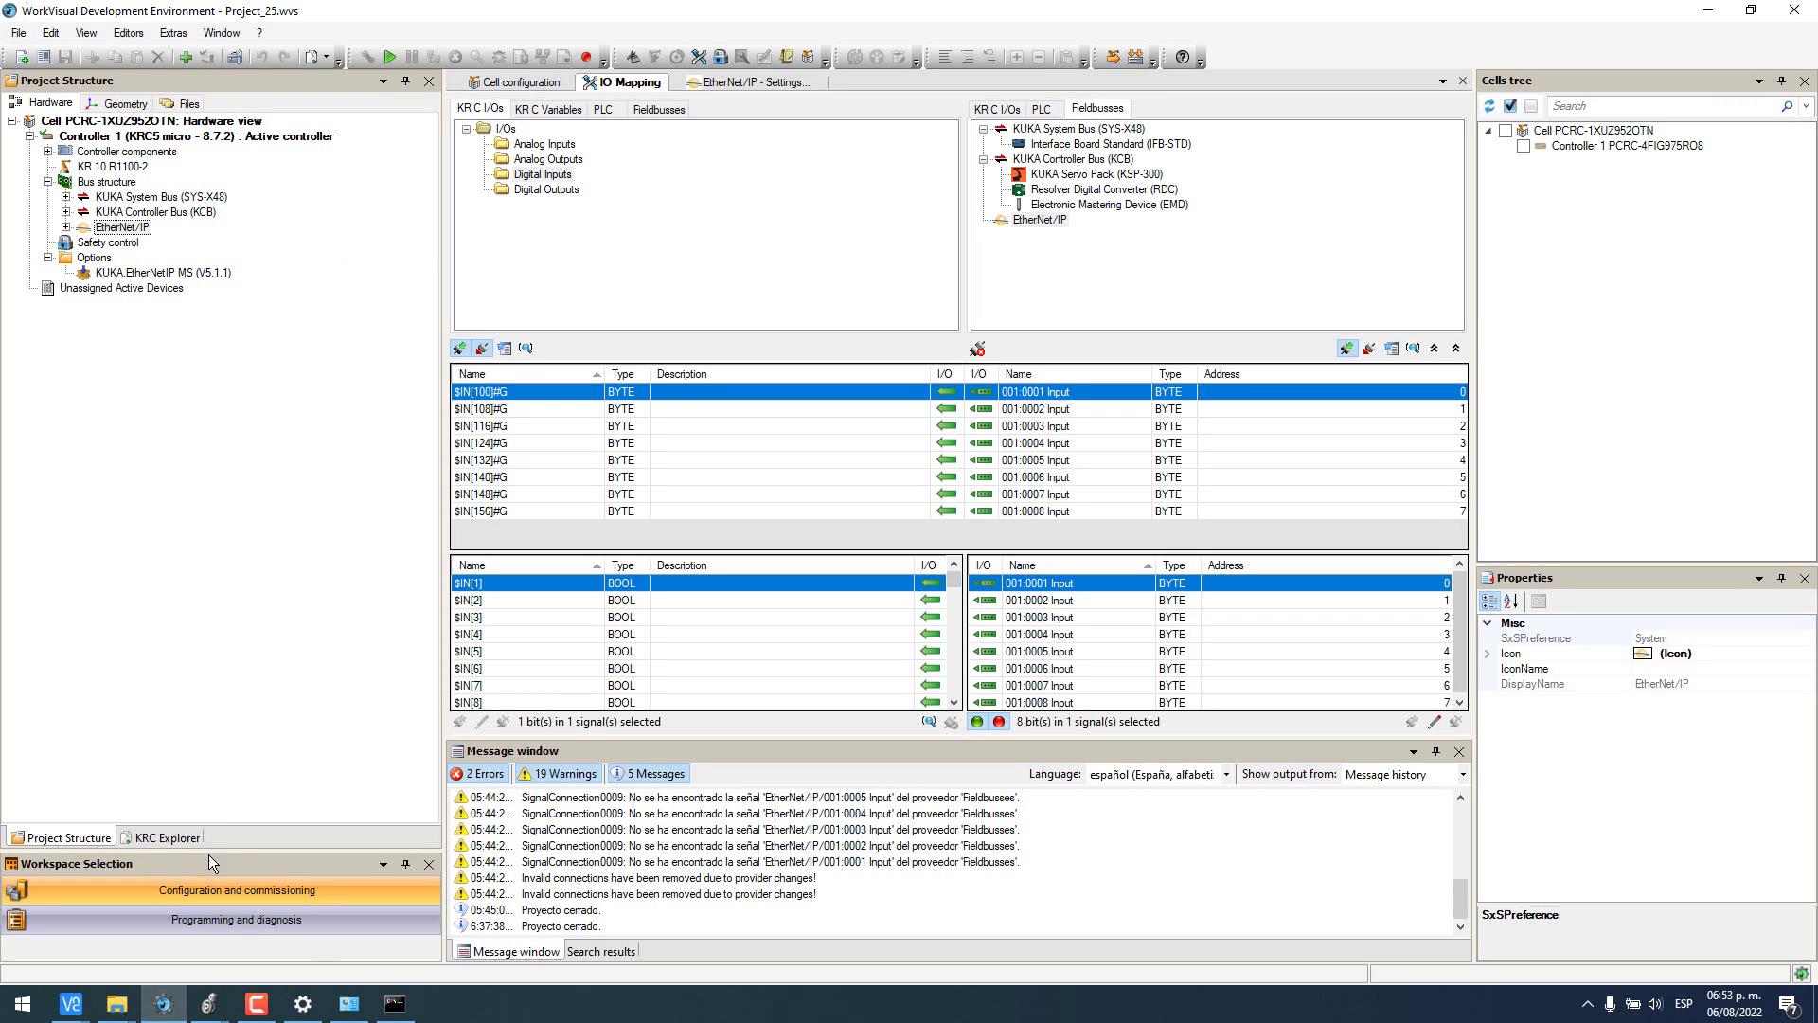
- Open the Programming and diagnosis workspace and connect online to Controller 1
{"action": "left_click", "coordinate": [237, 928]}
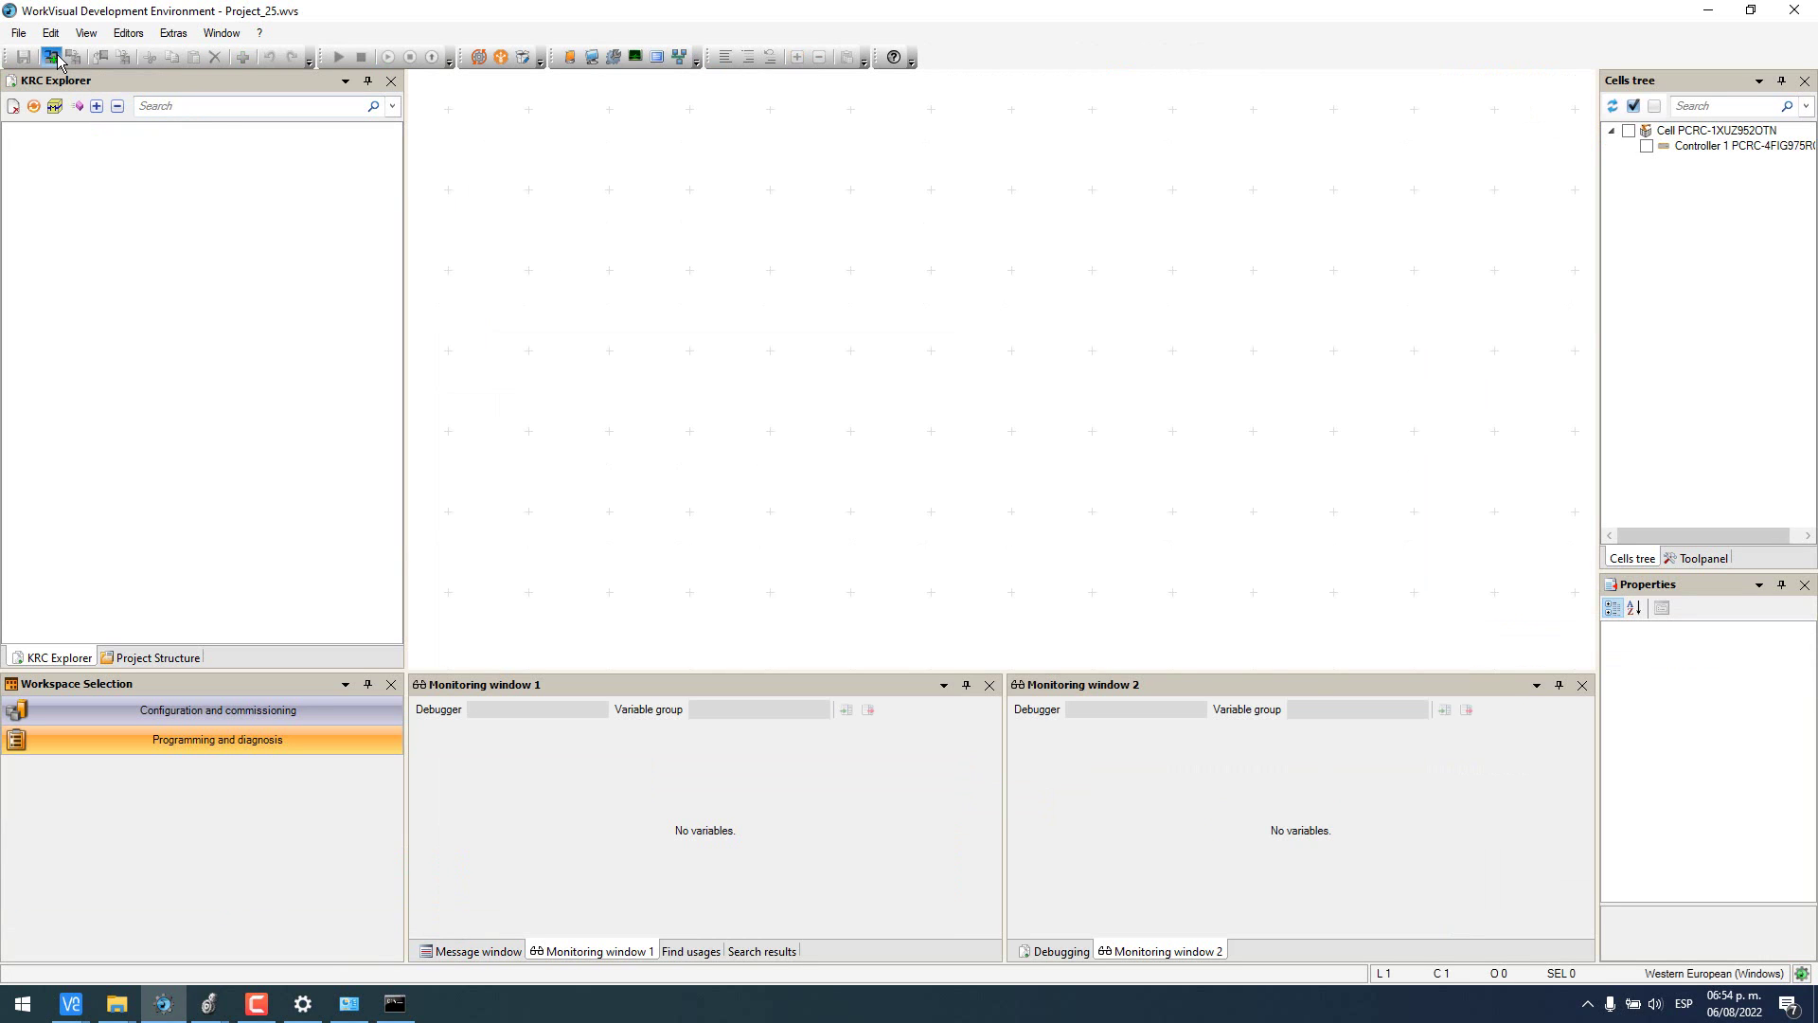
{"action": "left_click", "coordinate": [52, 57]}
{"action": "left_click", "coordinate": [682, 371]}
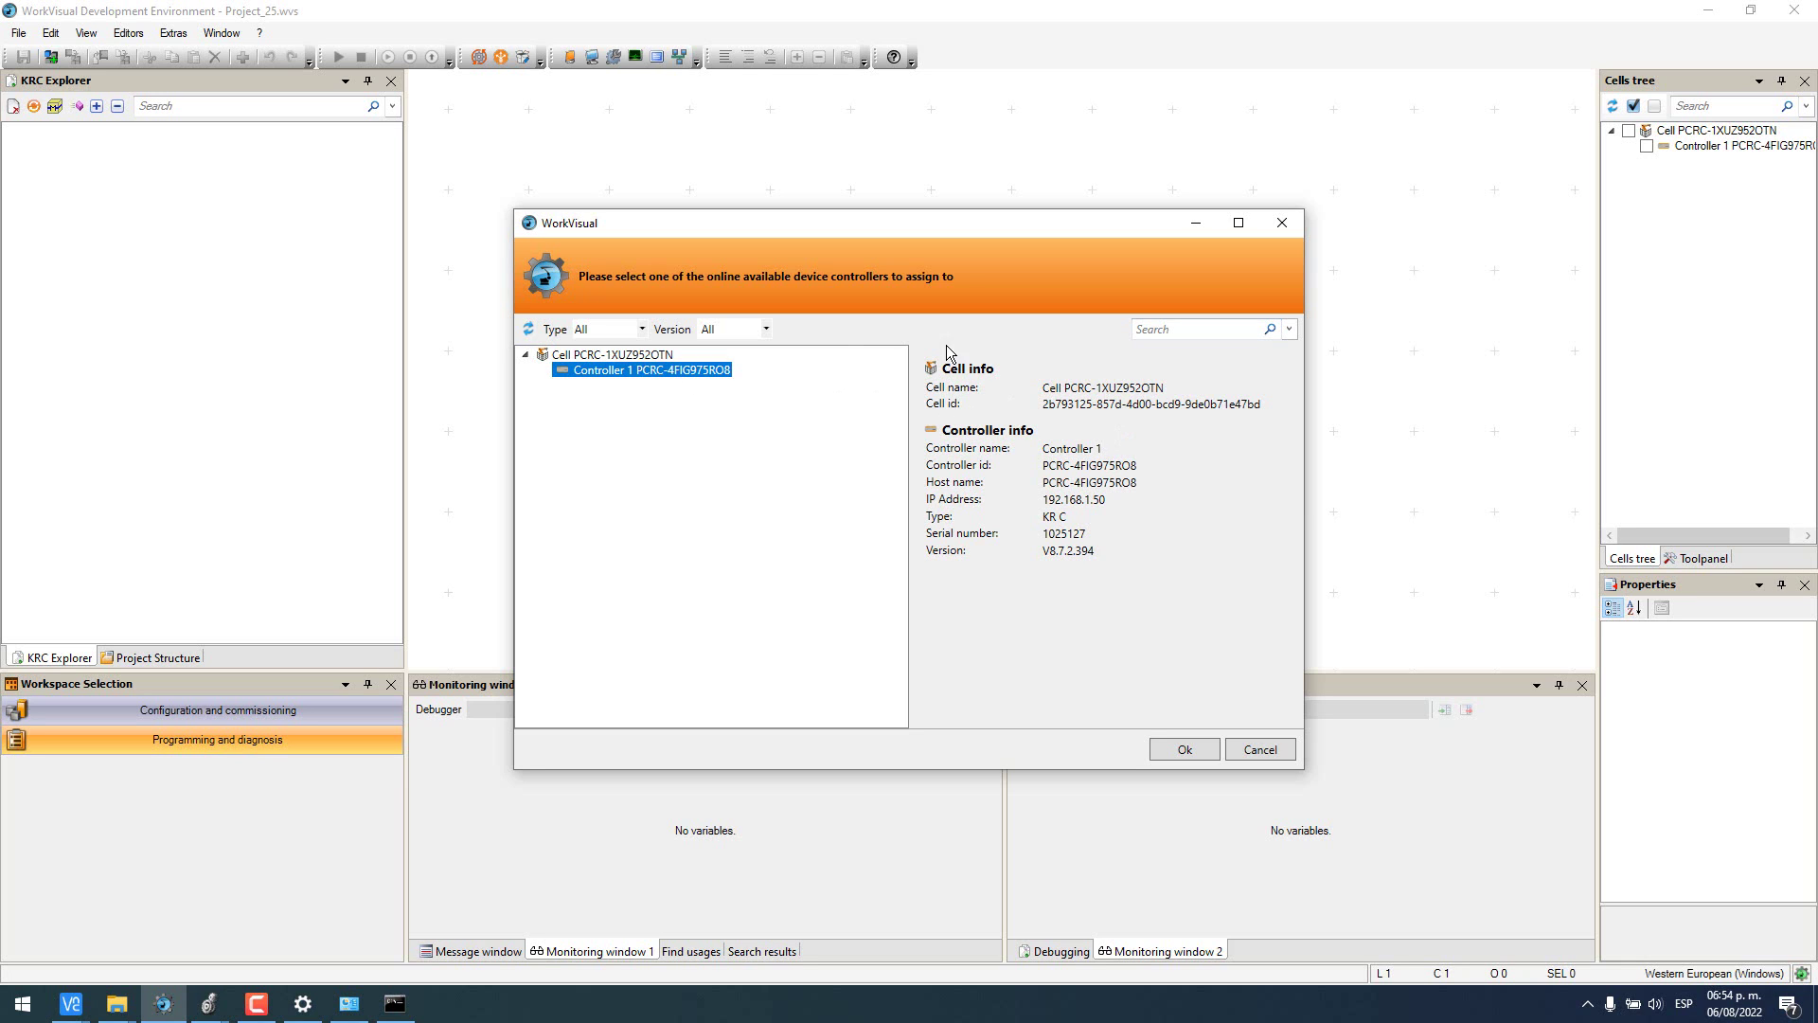
{"action": "left_click", "coordinate": [1184, 749]}
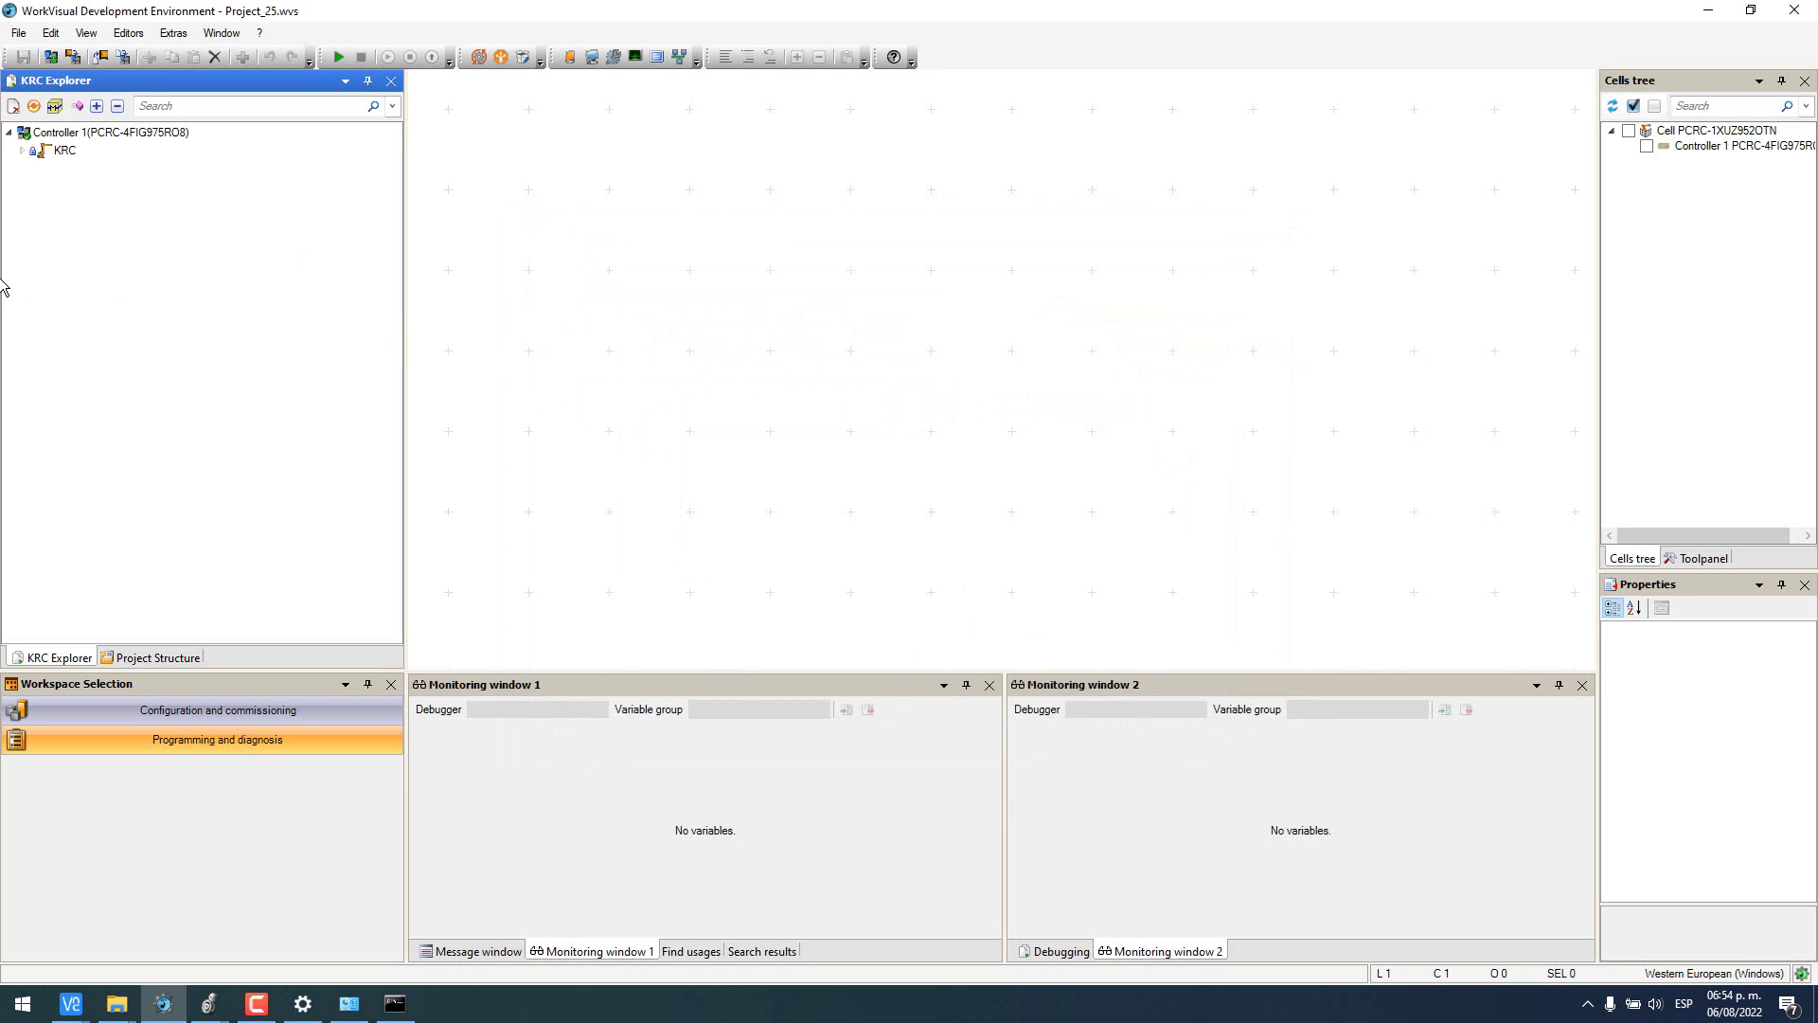
- Expand KRC > STEU > Mada in Controller 1's files and open $machine.dat in the editor
{"action": "left_click", "coordinate": [34, 155]}
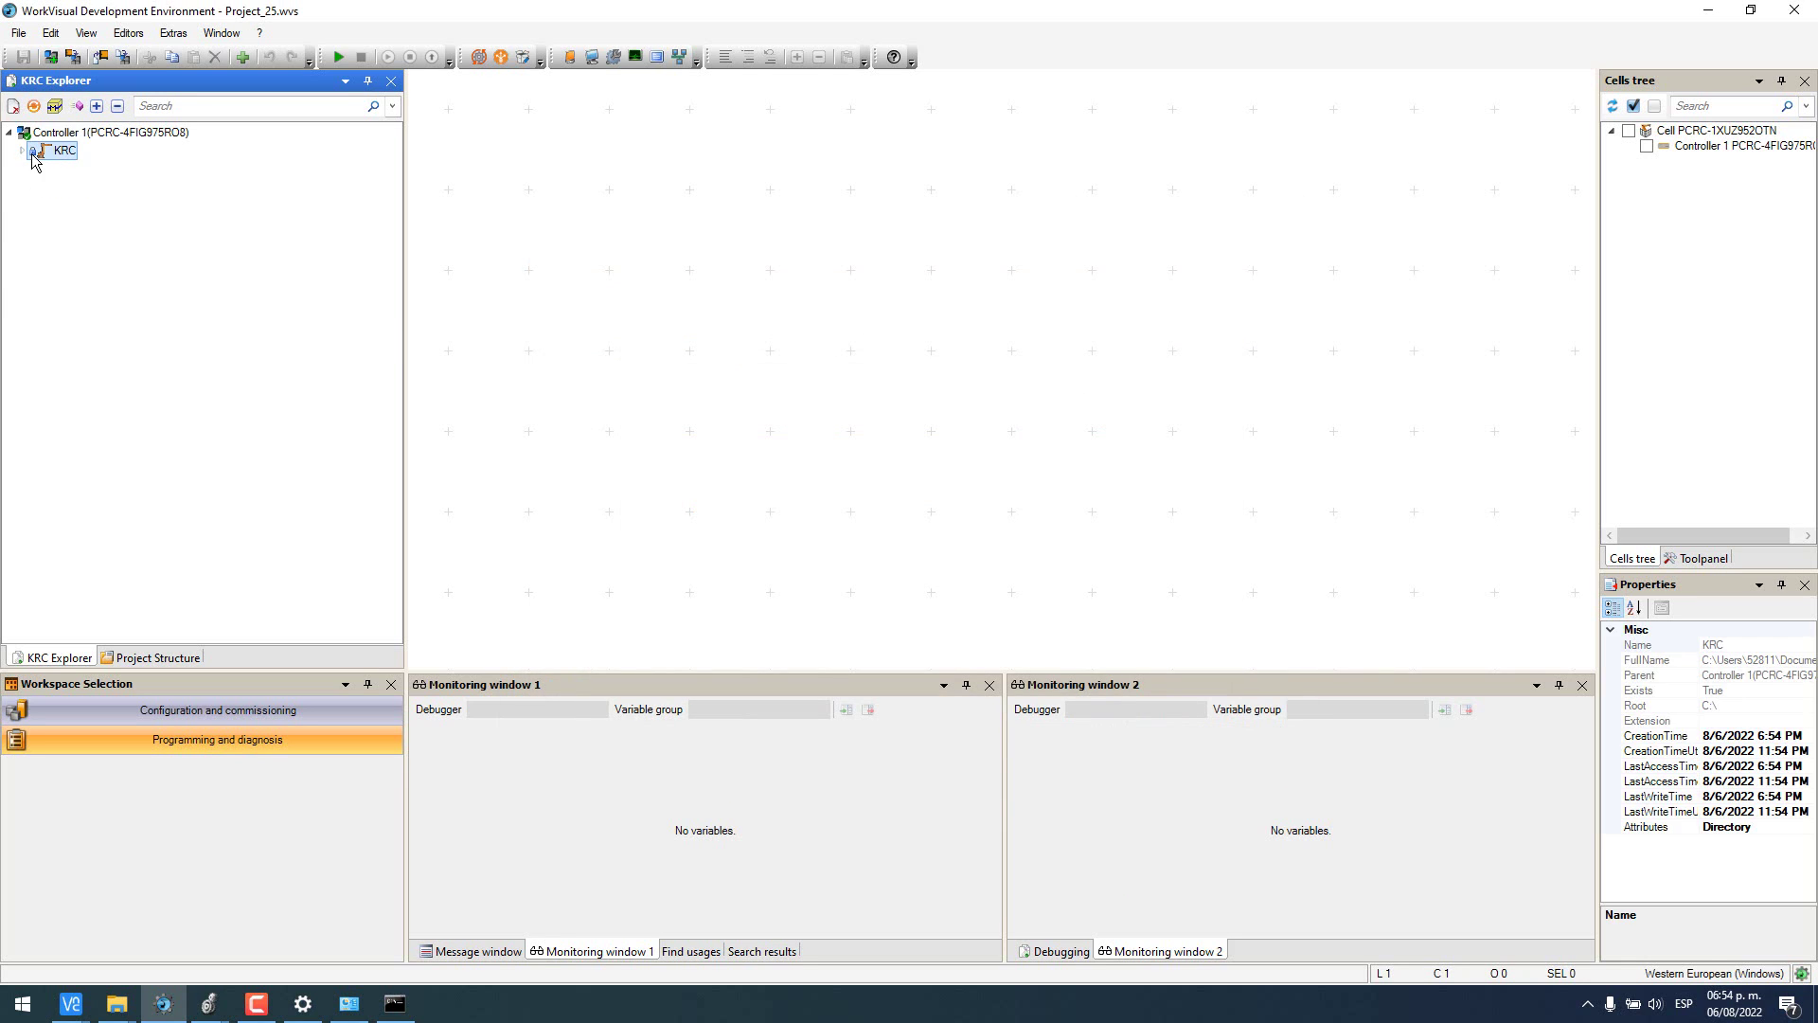
{"action": "double_click", "coordinate": [38, 152]}
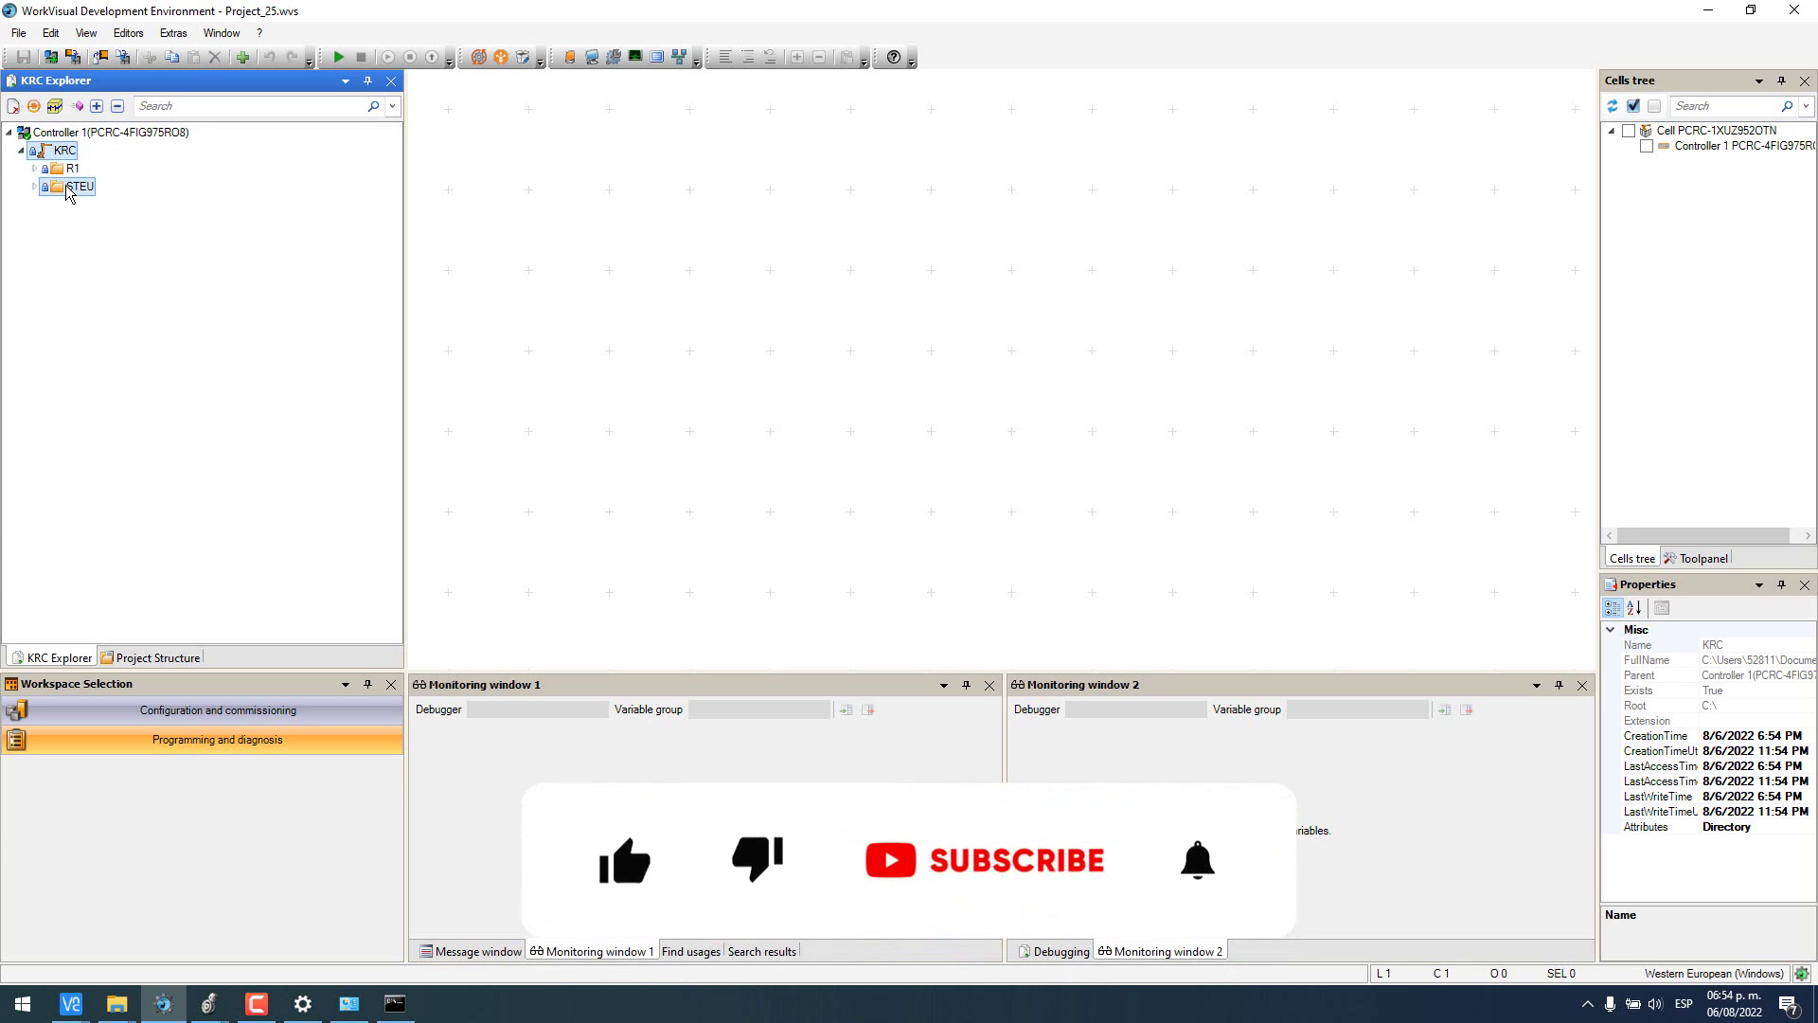
{"action": "double_click", "coordinate": [66, 187]}
{"action": "double_click", "coordinate": [91, 204]}
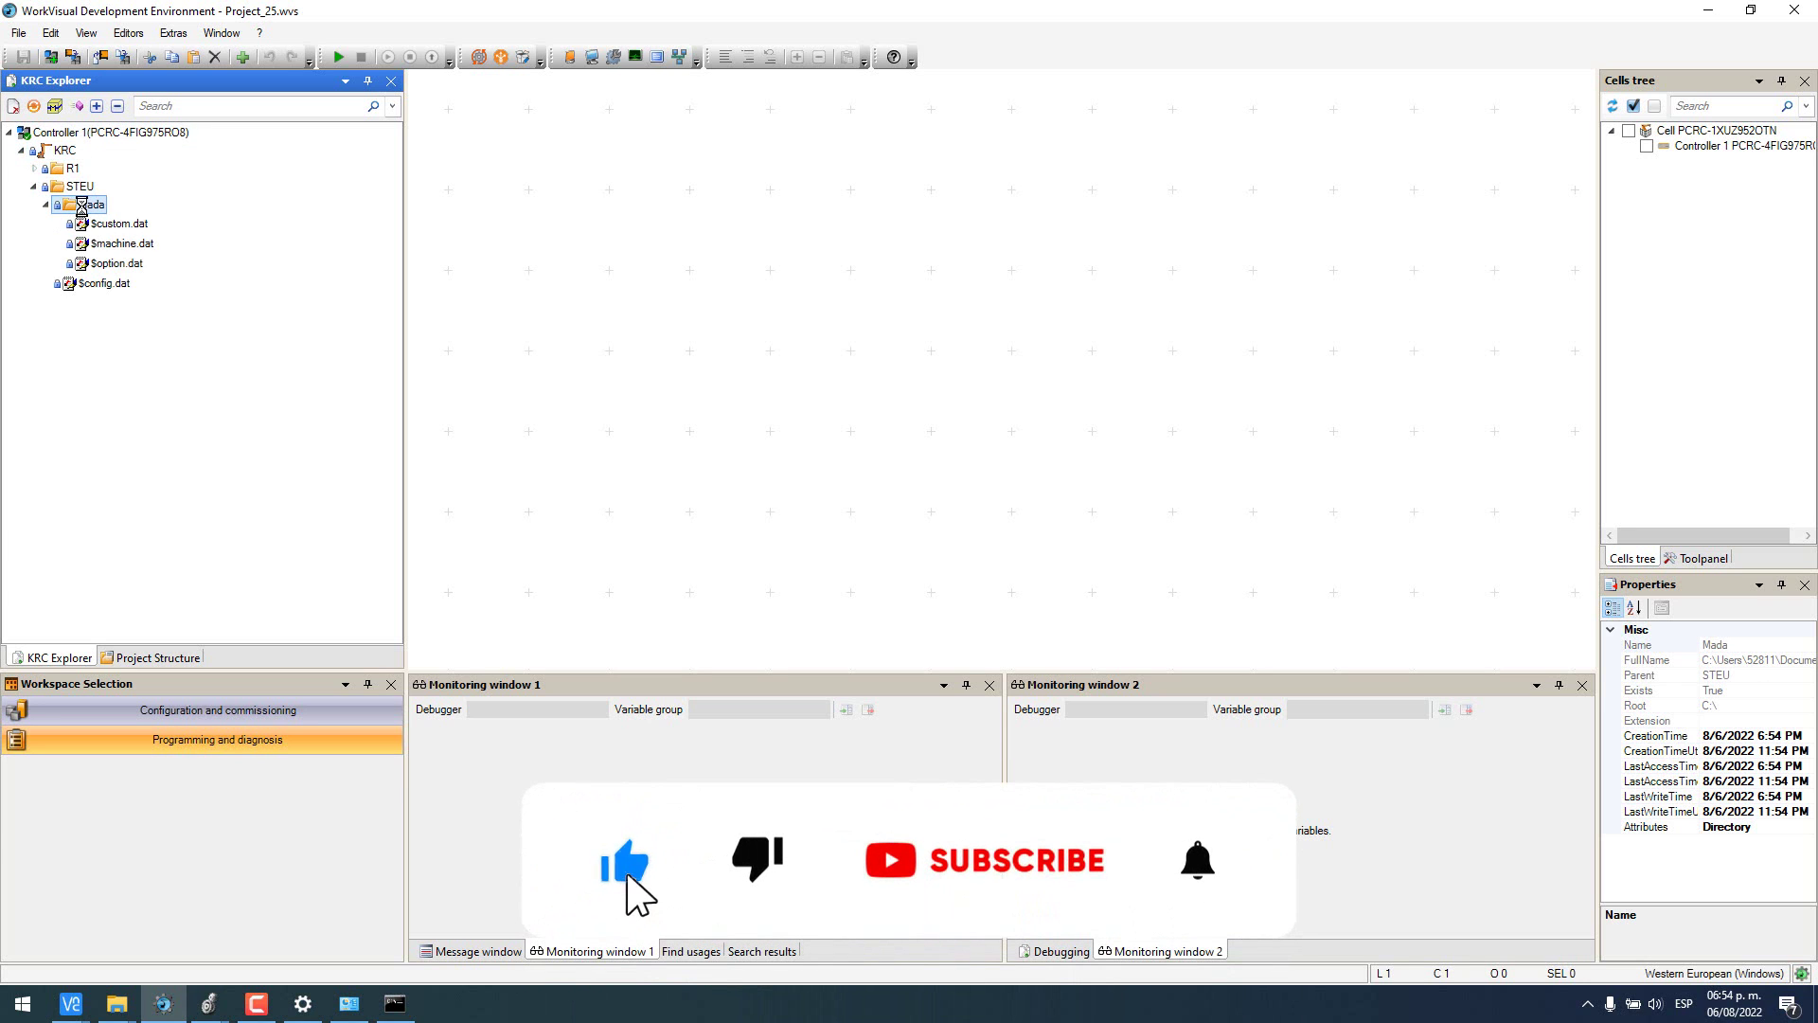
{"action": "double_click", "coordinate": [112, 248]}
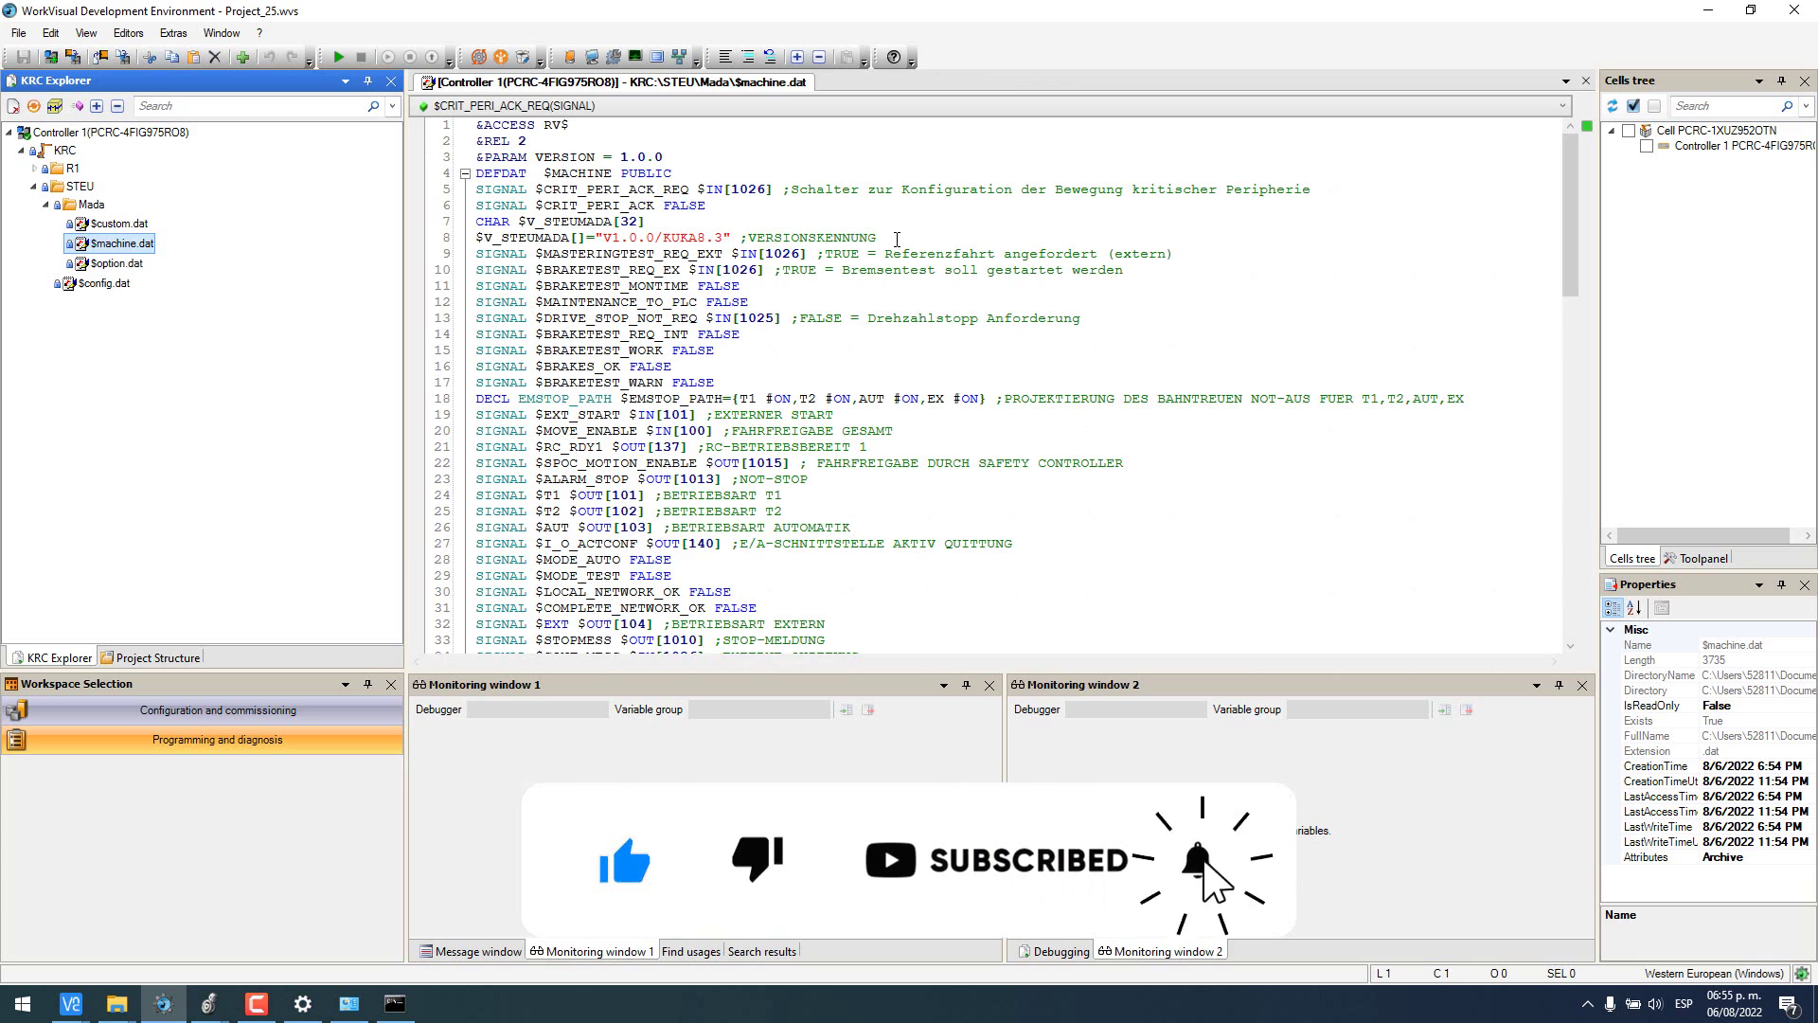
{"action": "scroll", "coordinate": [871, 303], "scroll_direction": "down", "scroll_amount": 1}
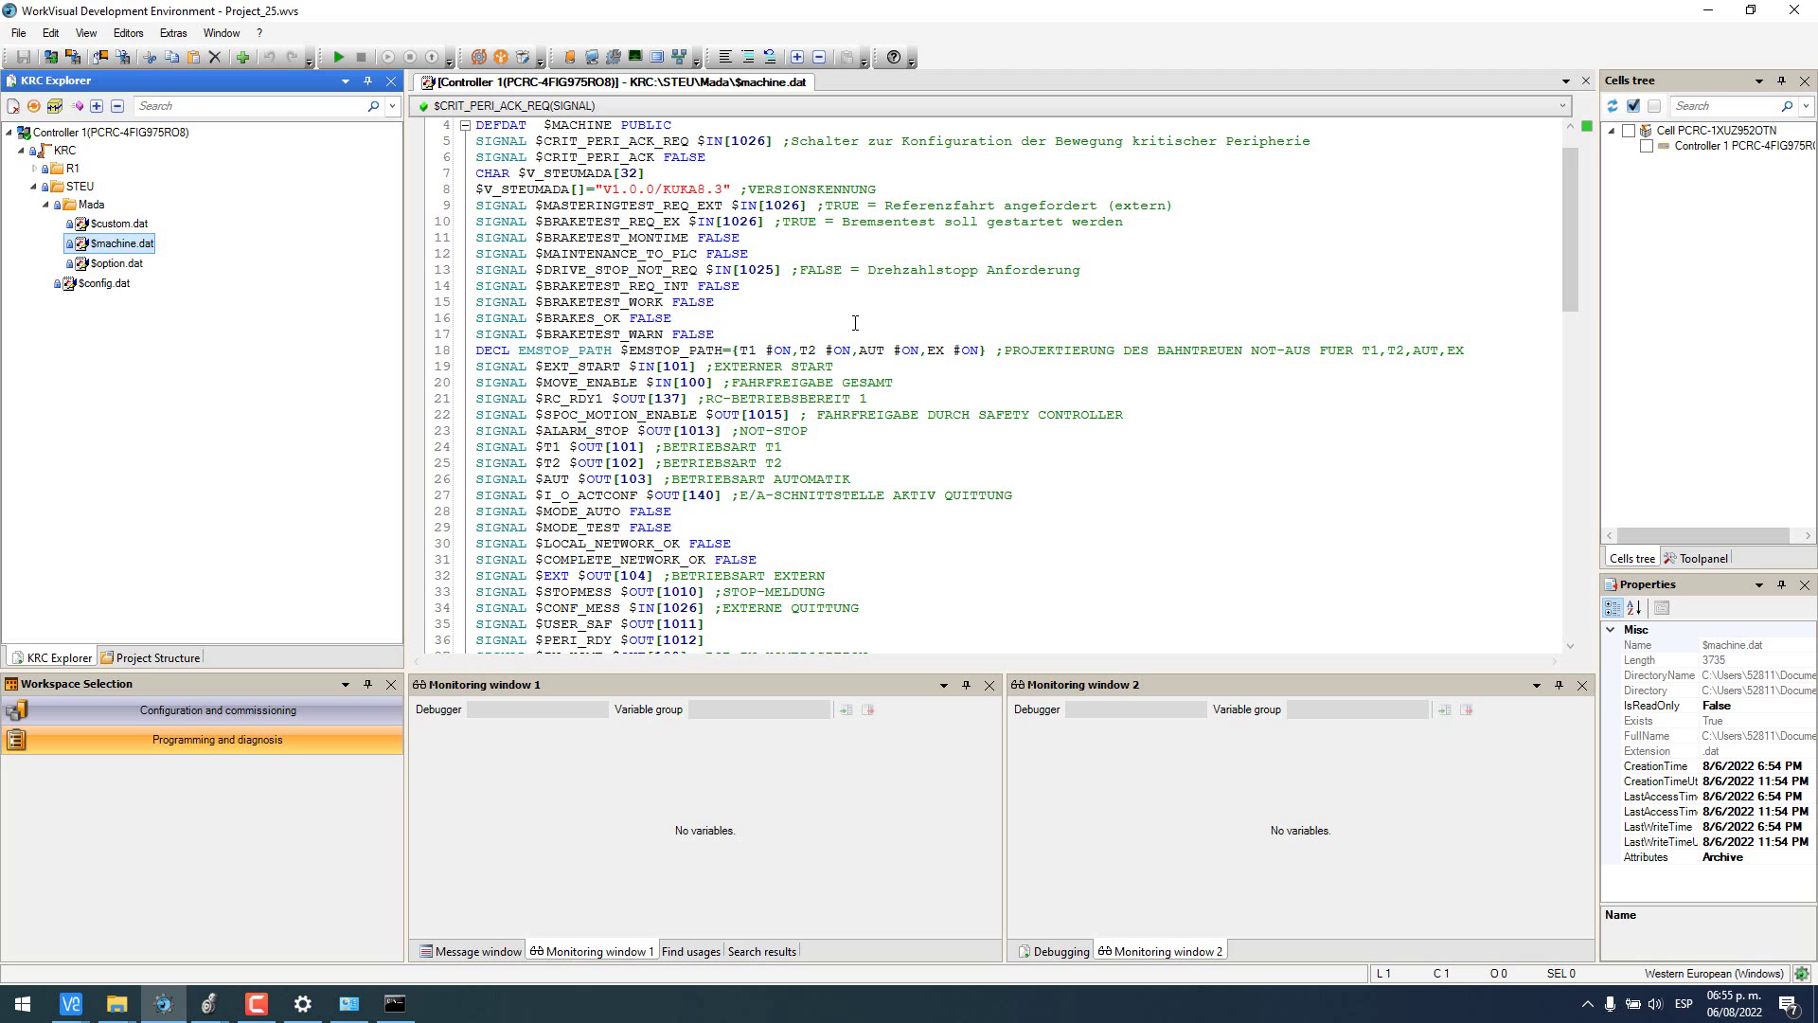
{"action": "scroll", "coordinate": [854, 360], "scroll_direction": "down", "scroll_amount": 1}
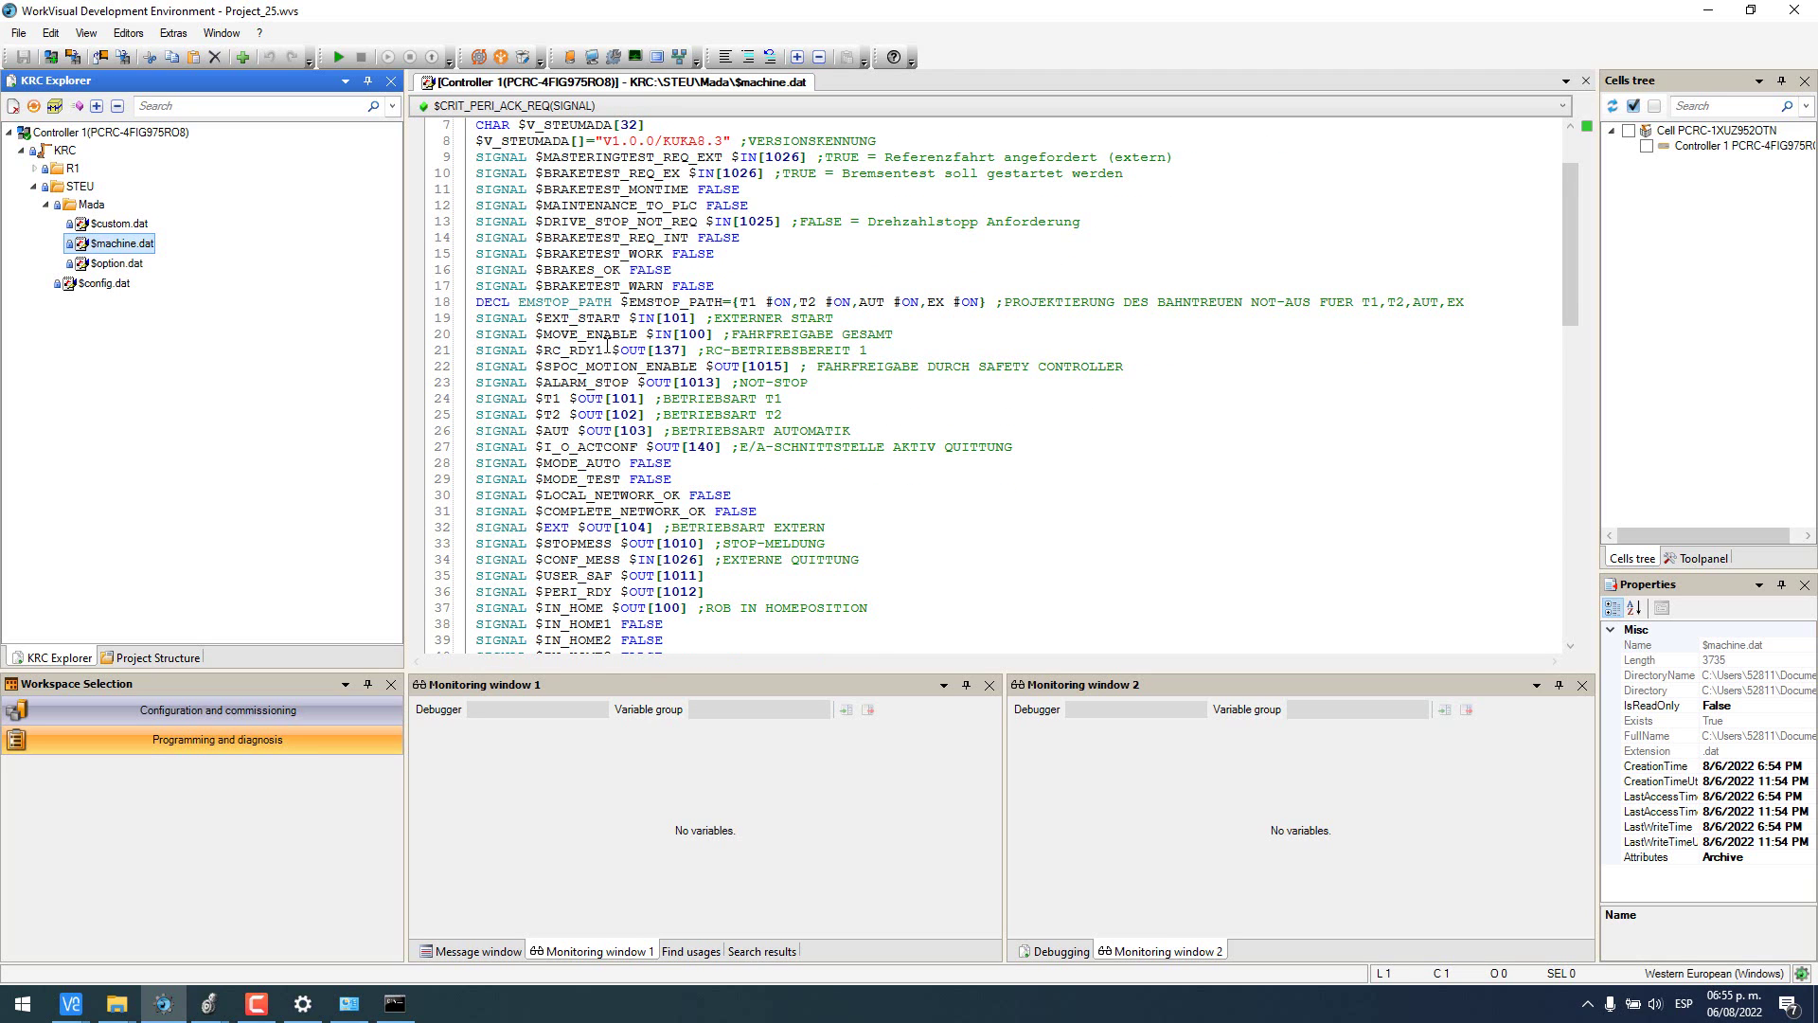
{"action": "left_click_drag", "start_coordinate": [532, 336], "coordinate": [715, 333]}
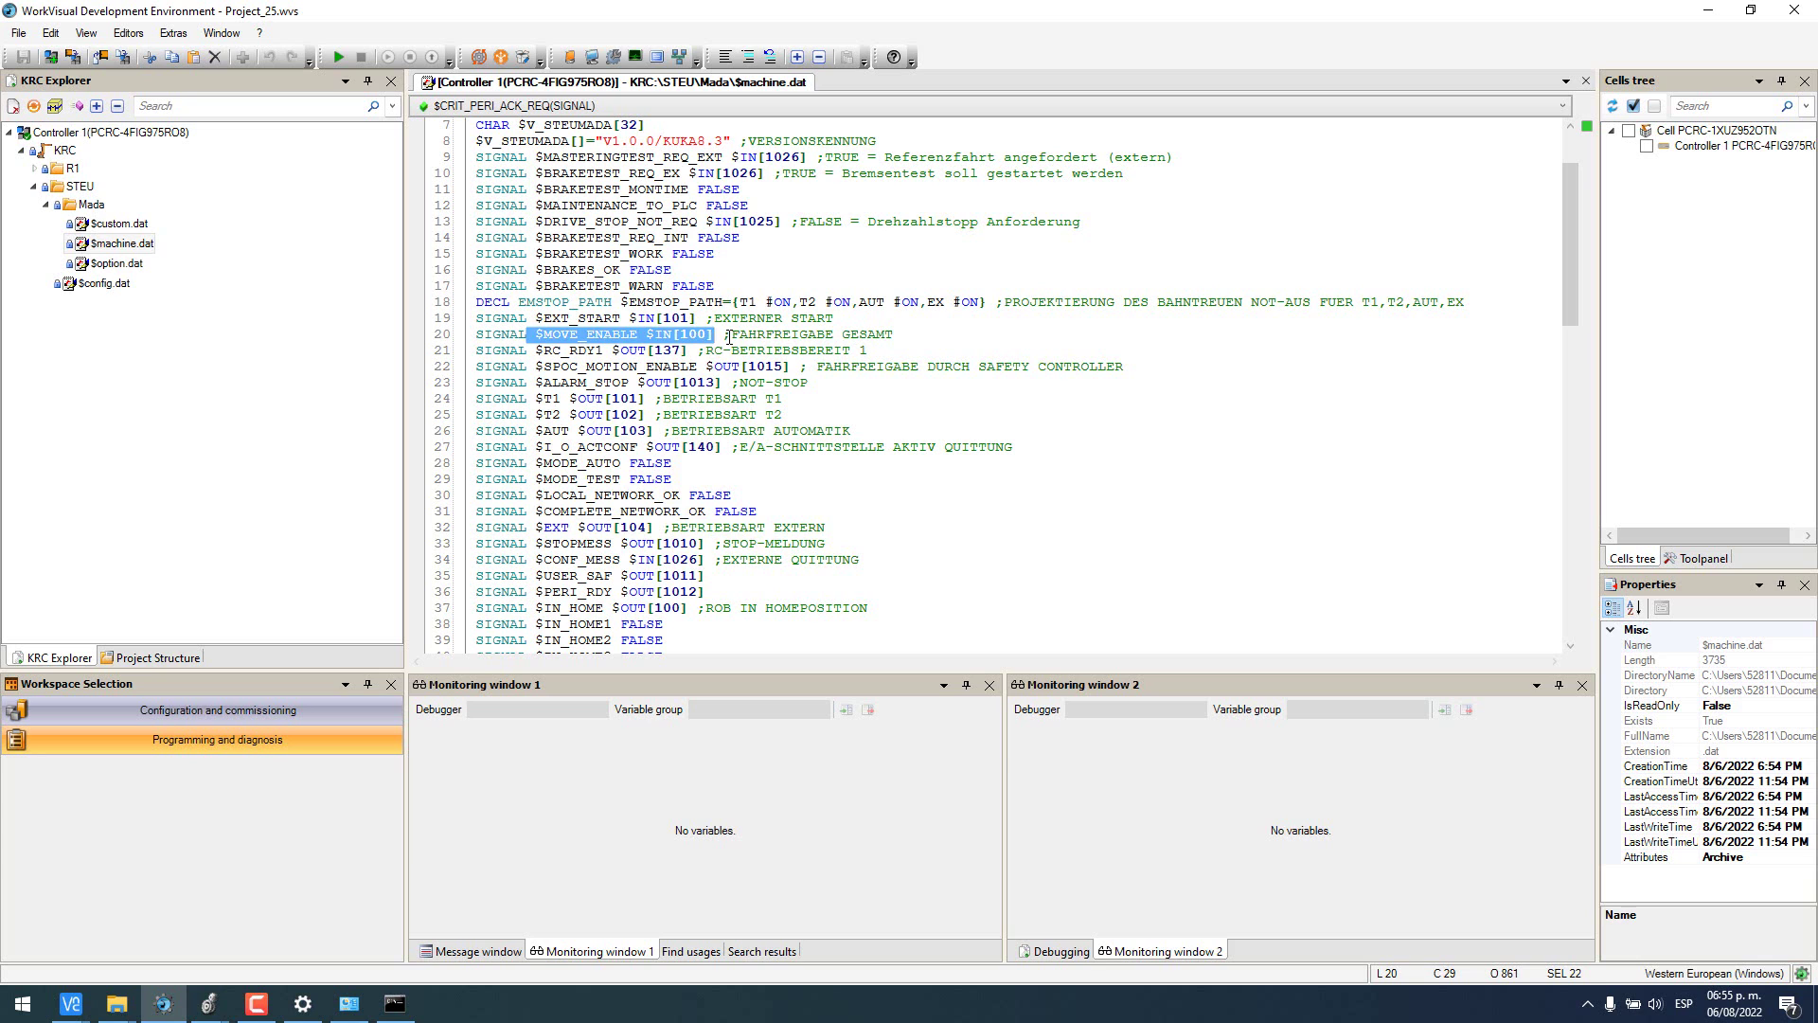
{"action": "left_click", "coordinate": [729, 335]}
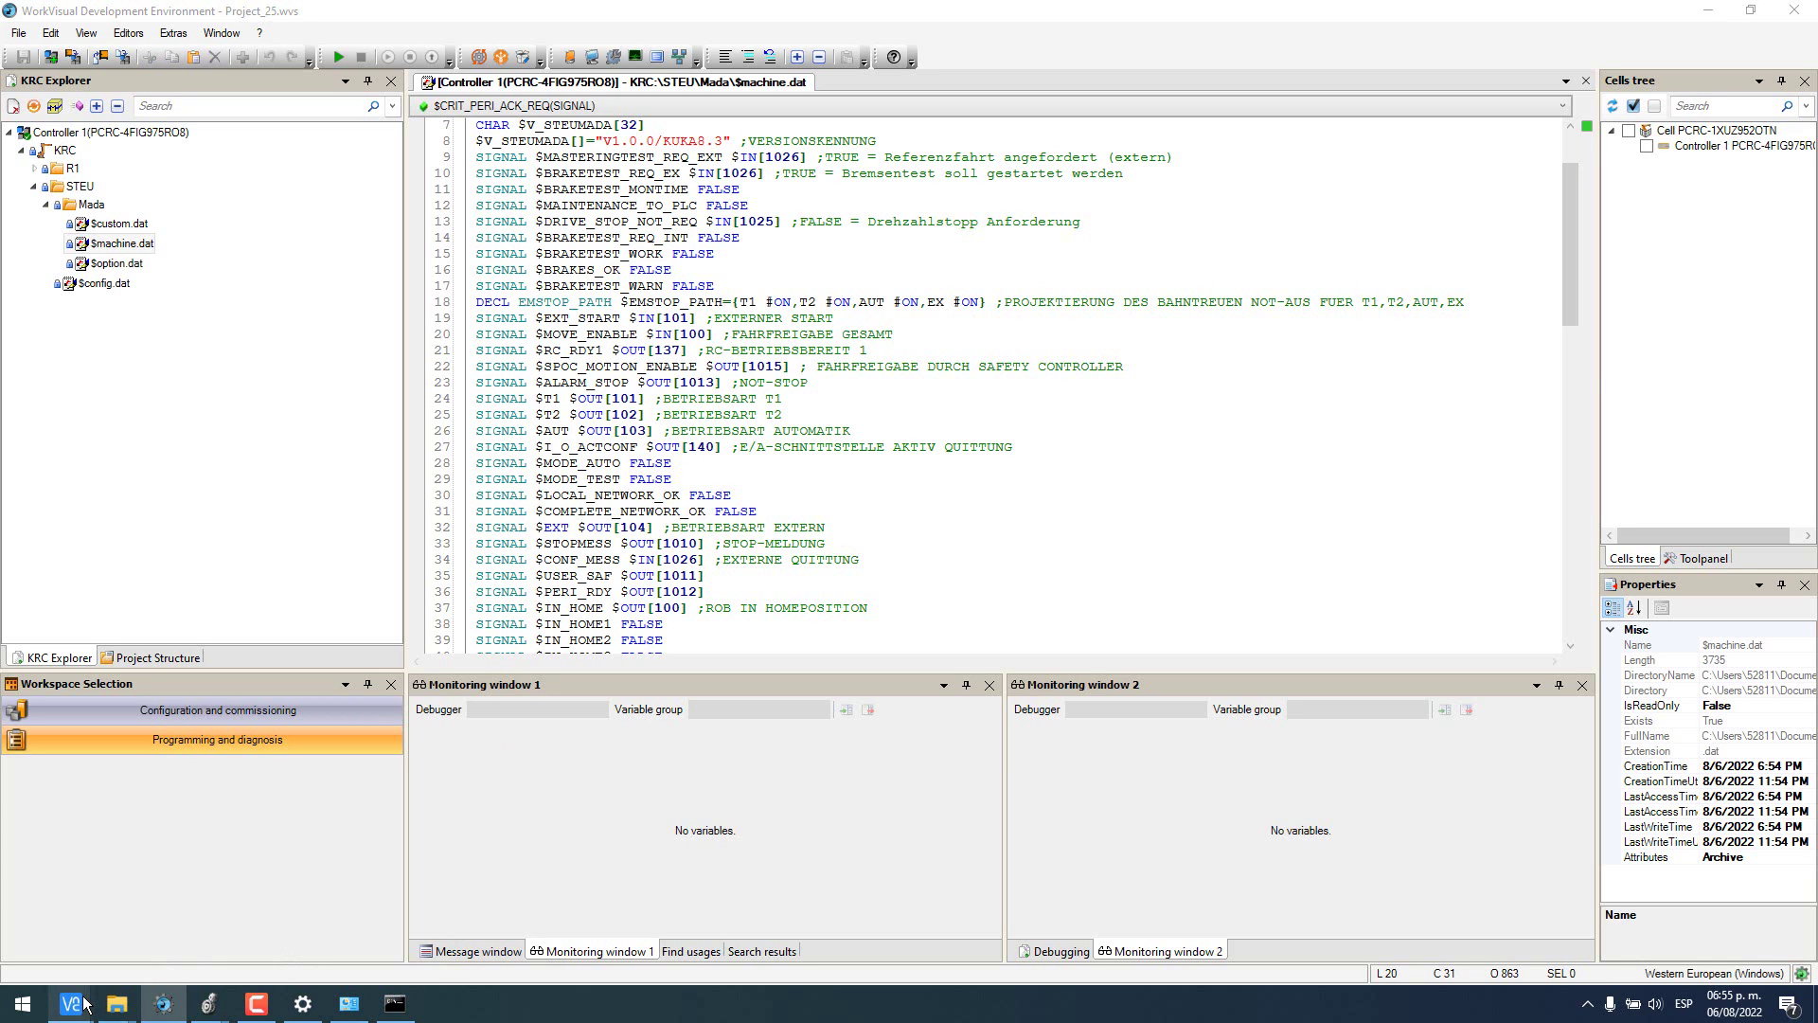
{"action": "mouse_move", "coordinate": [115, 1004]}
{"action": "left_click", "coordinate": [233, 907]}
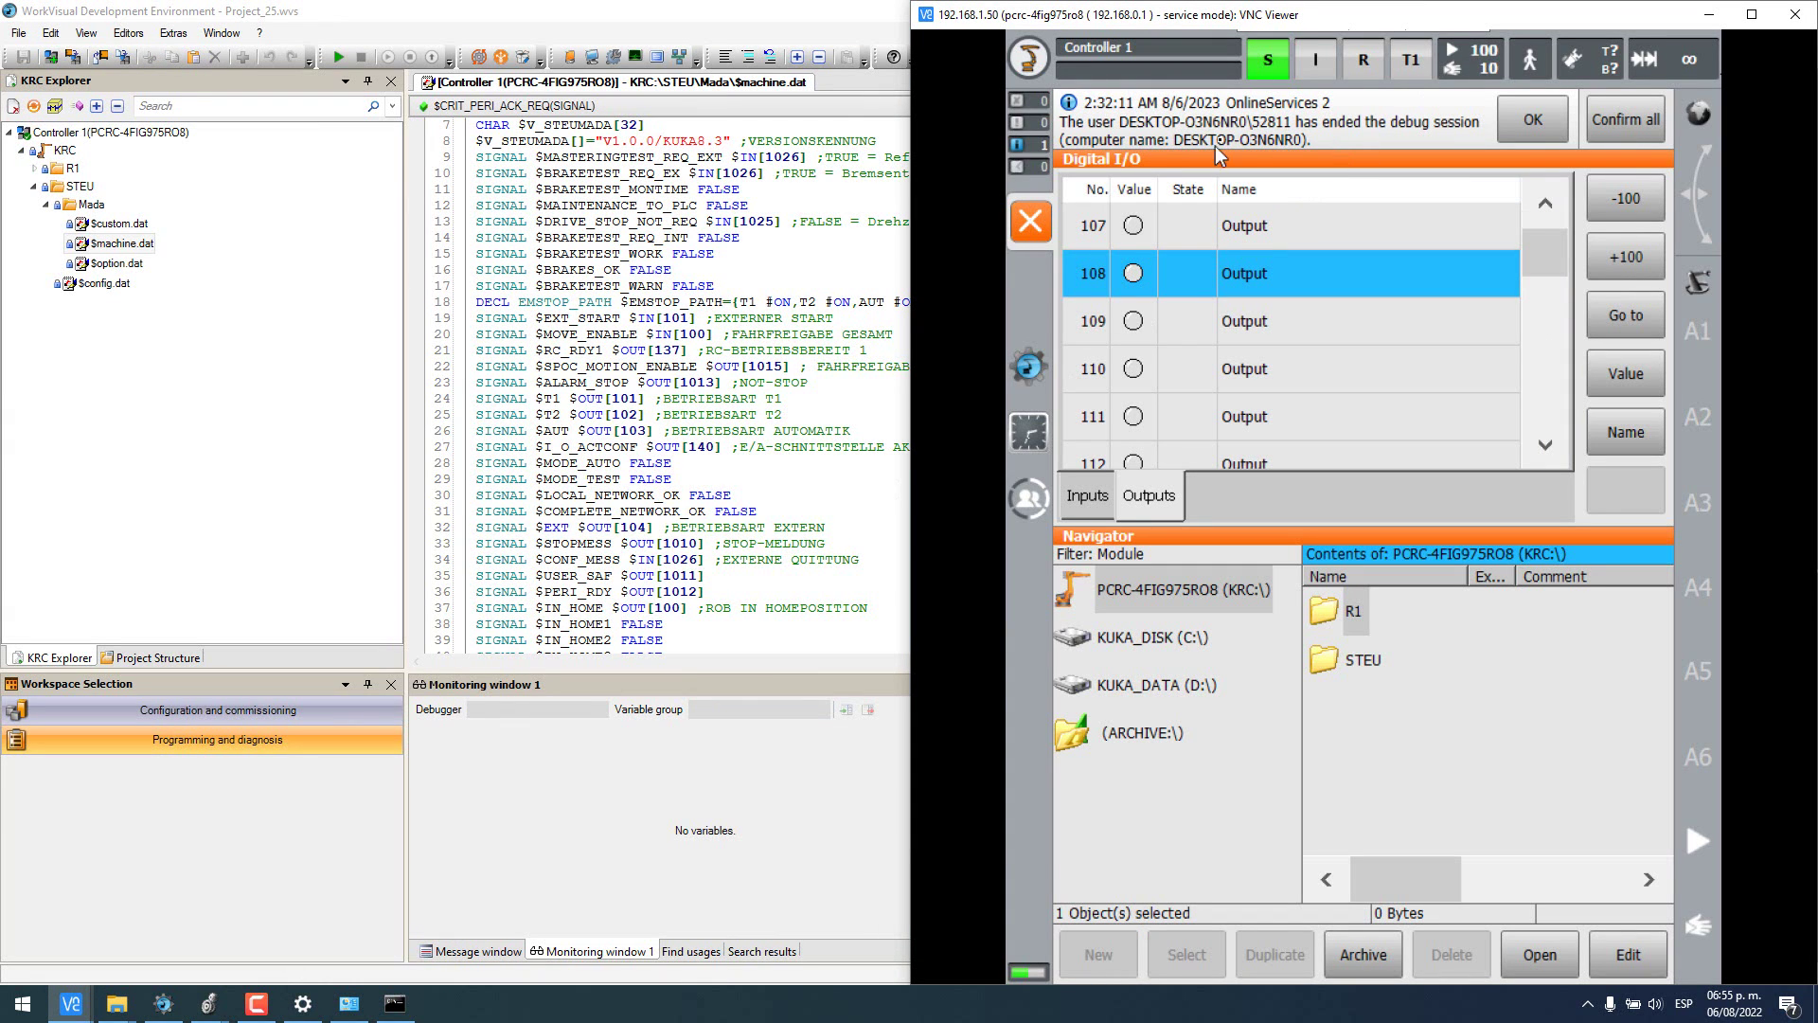
- Bring up the KUKA_Robot controller tags and expand KUKA:O.Data[0] into its bits
{"action": "left_click", "coordinate": [216, 1001]}
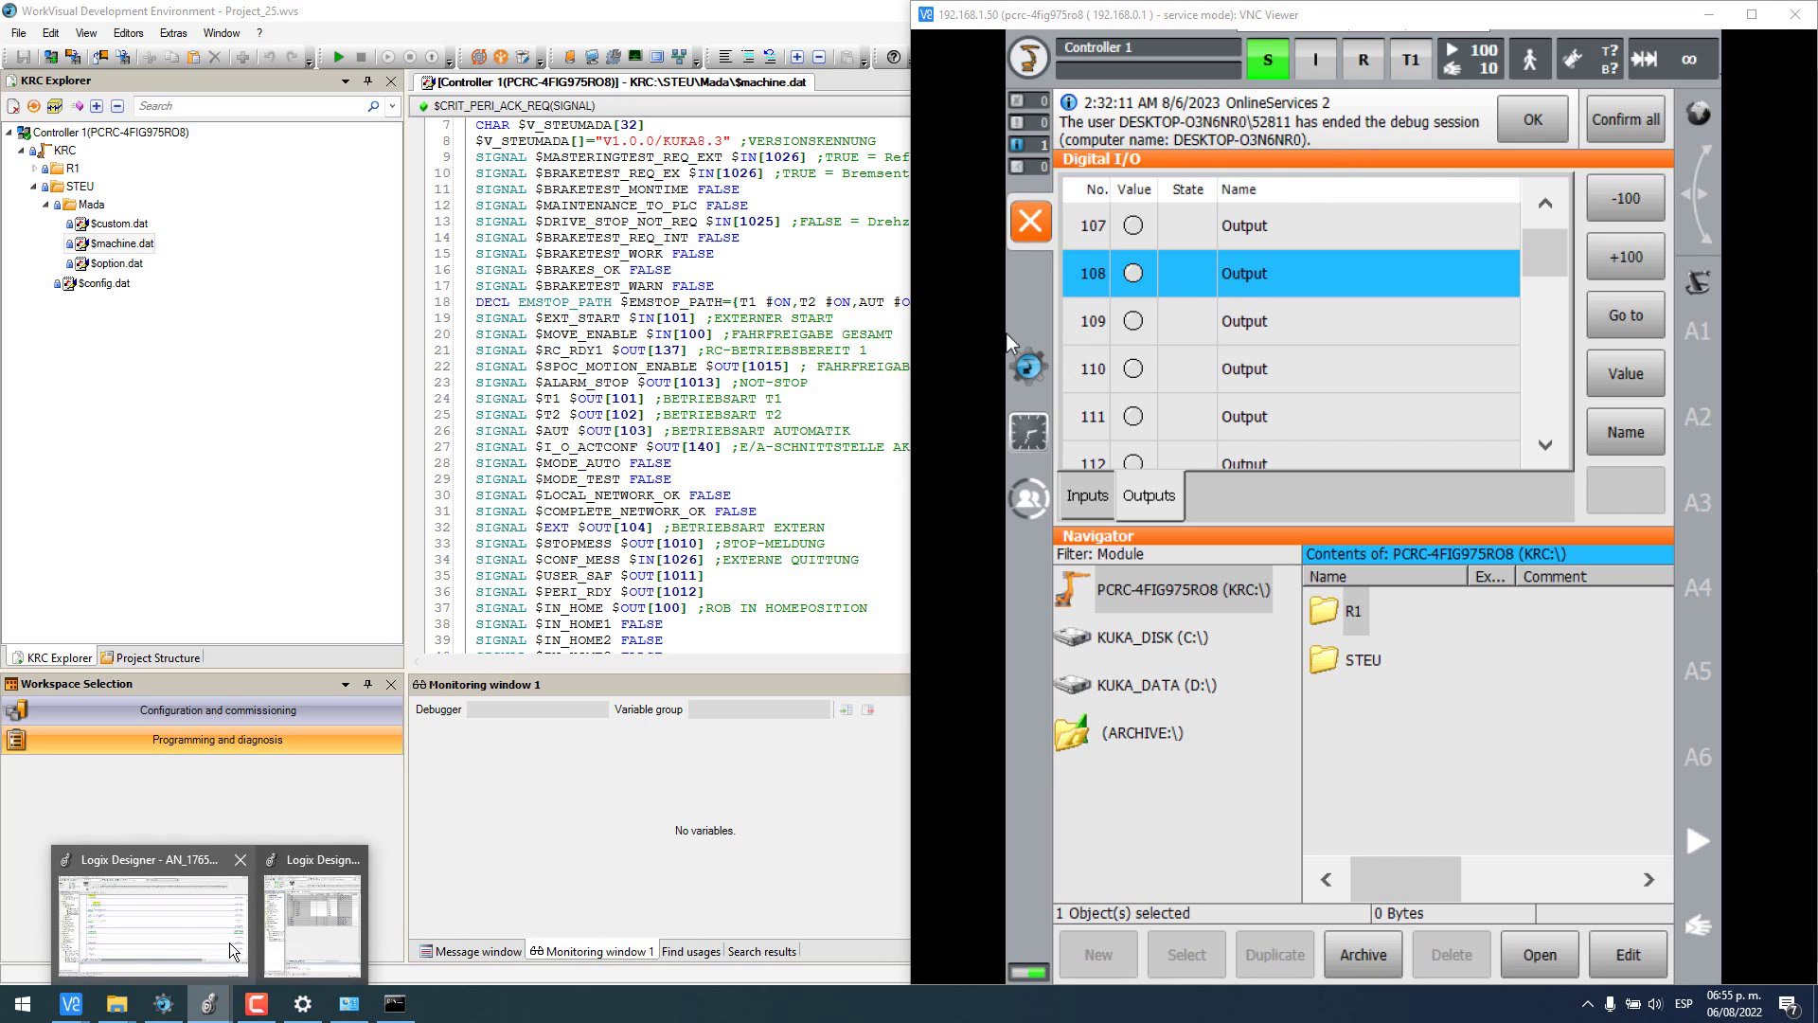
{"action": "left_click", "coordinate": [295, 924]}
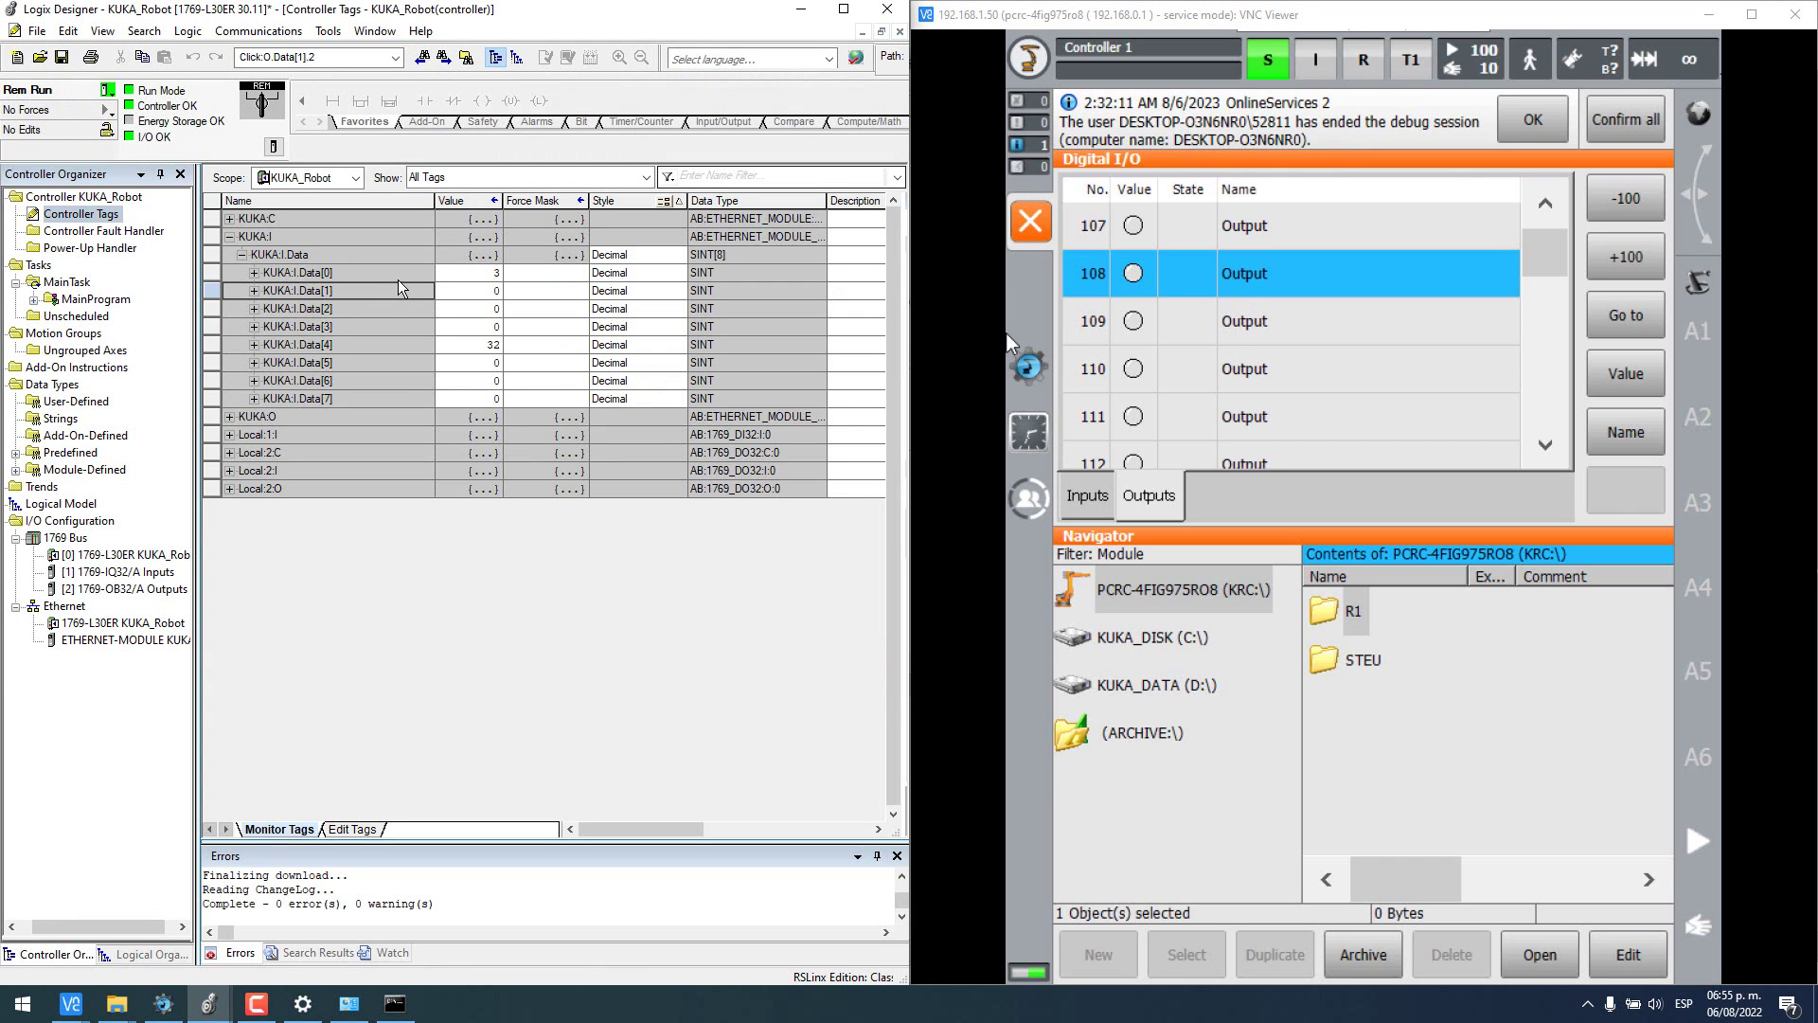
{"action": "left_click", "coordinate": [229, 416]}
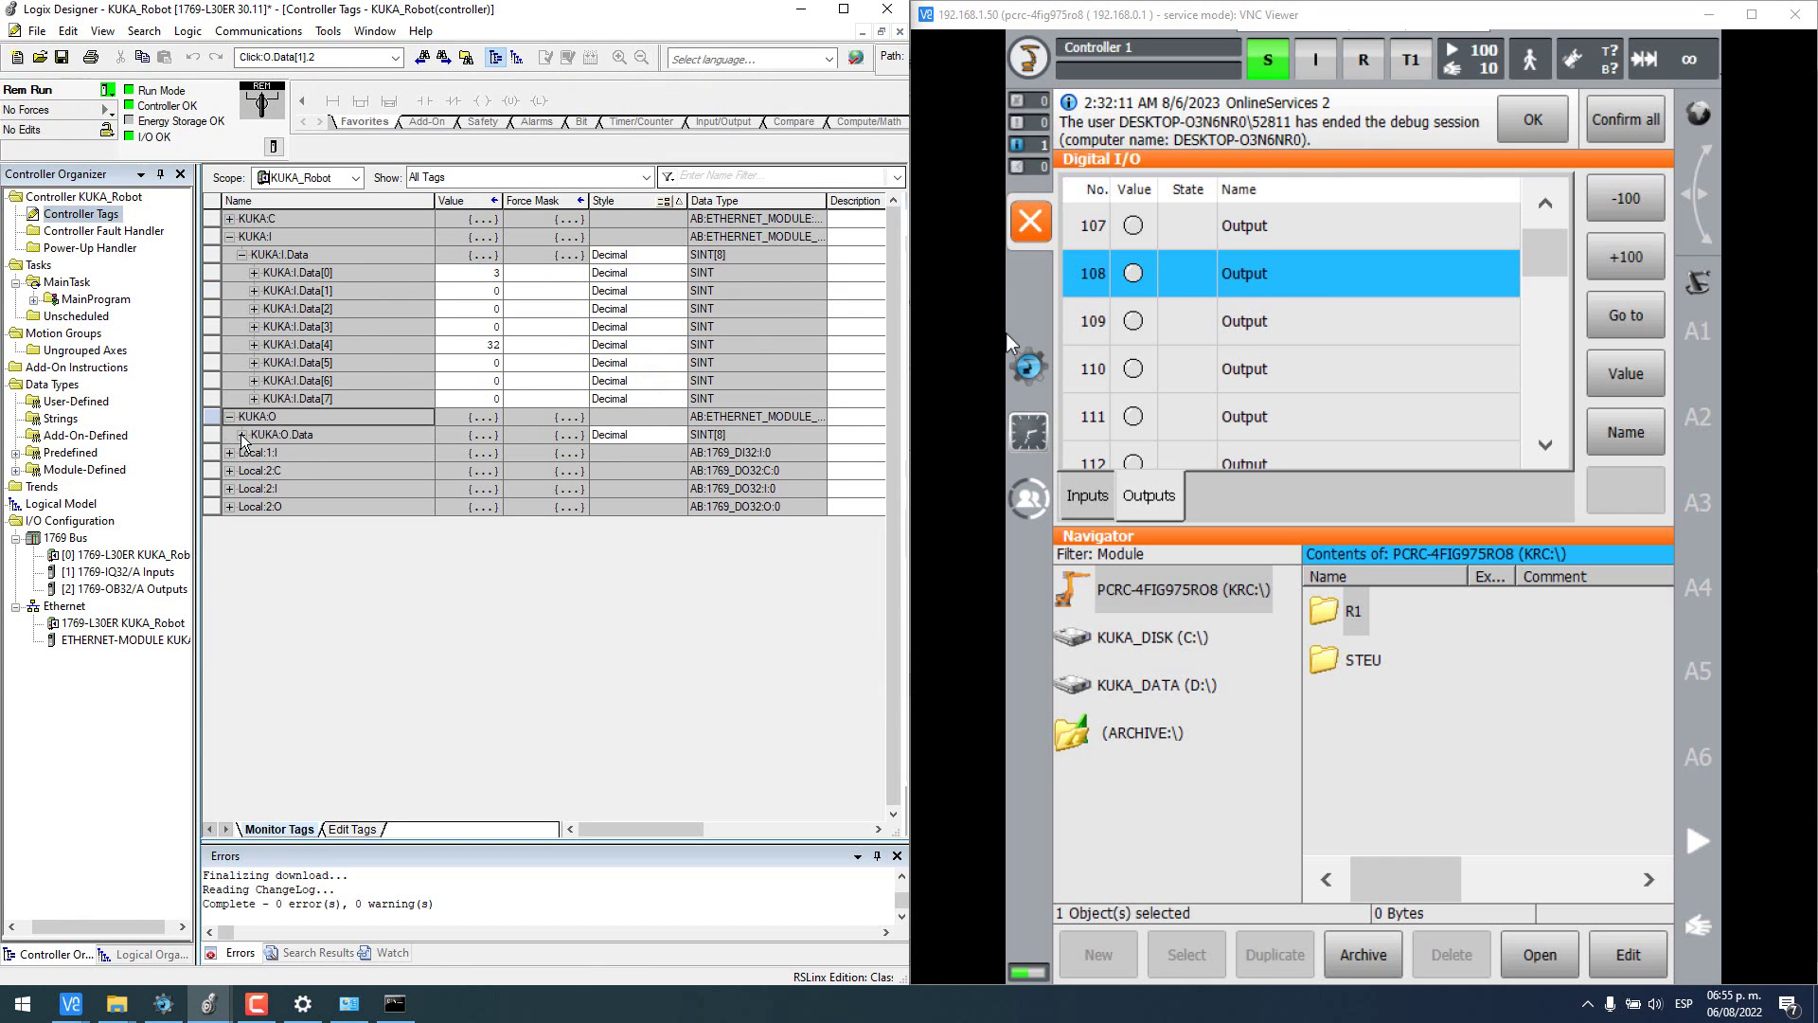
{"action": "left_click", "coordinate": [242, 434]}
{"action": "left_click", "coordinate": [254, 453]}
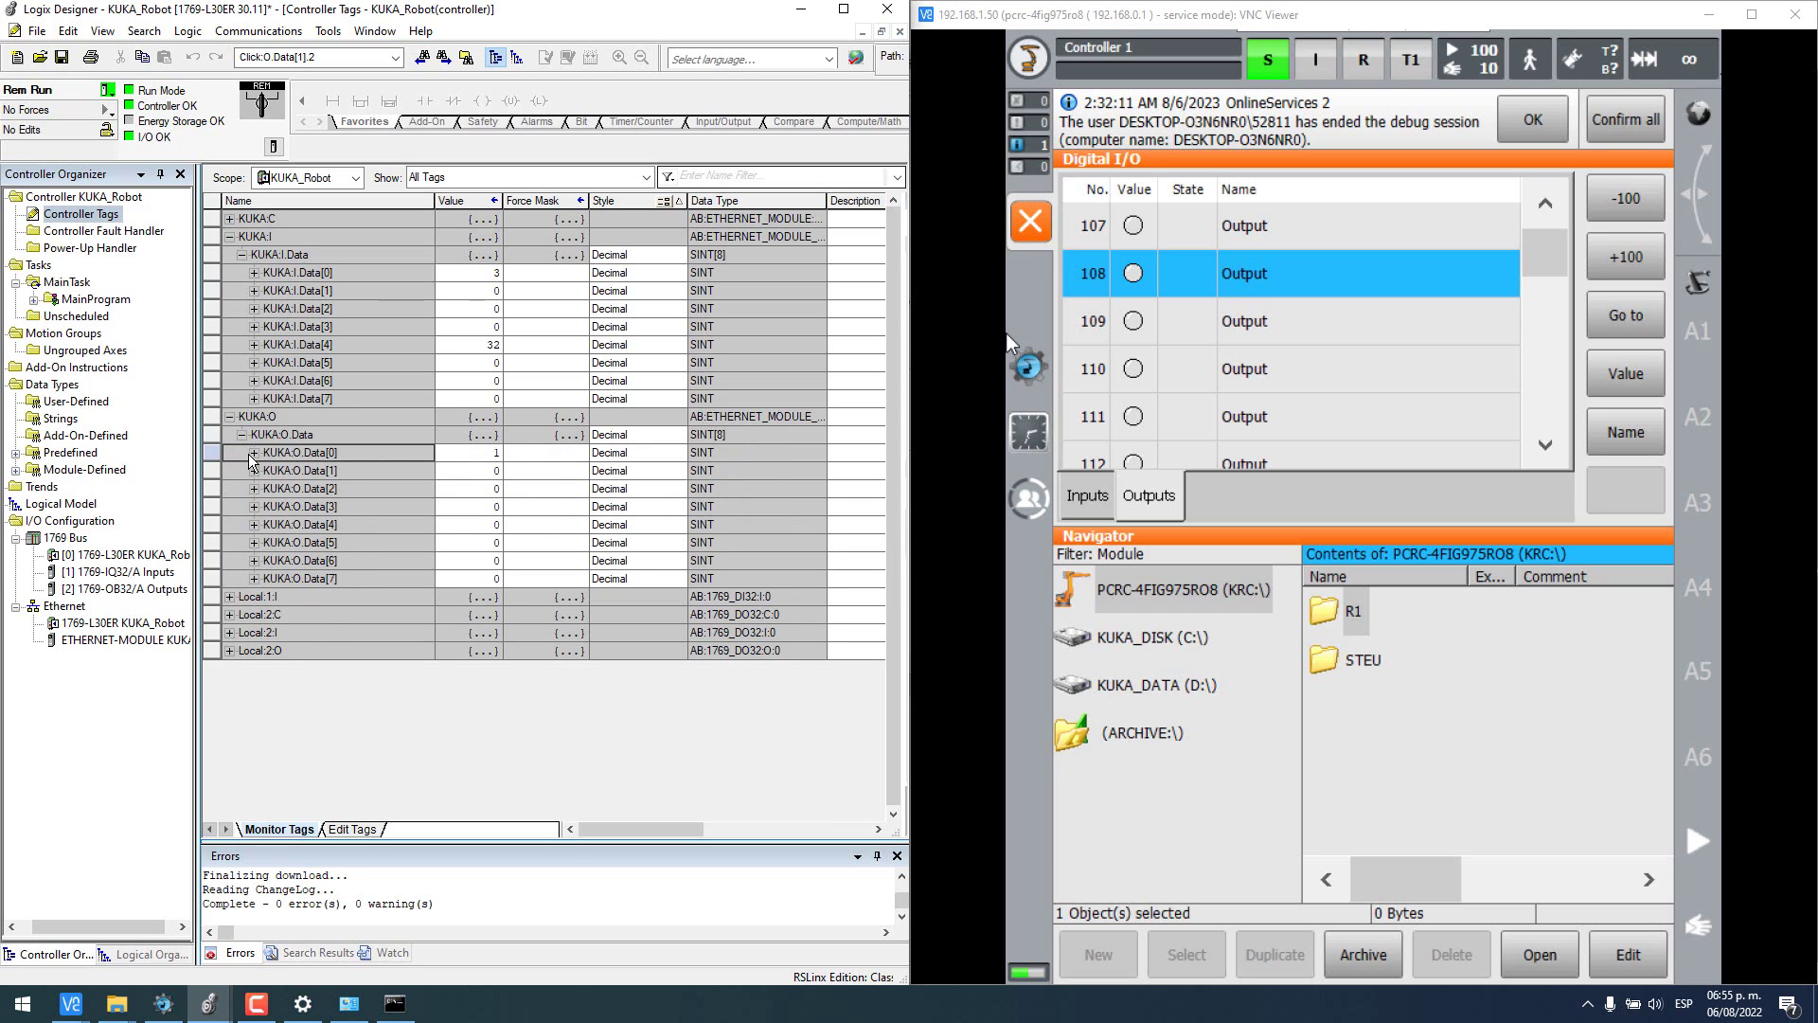
- Set KUKA:O.Data[0].0 to 0 and back to 1, then minimise Logix Designer
{"action": "left_click", "coordinate": [496, 469]}
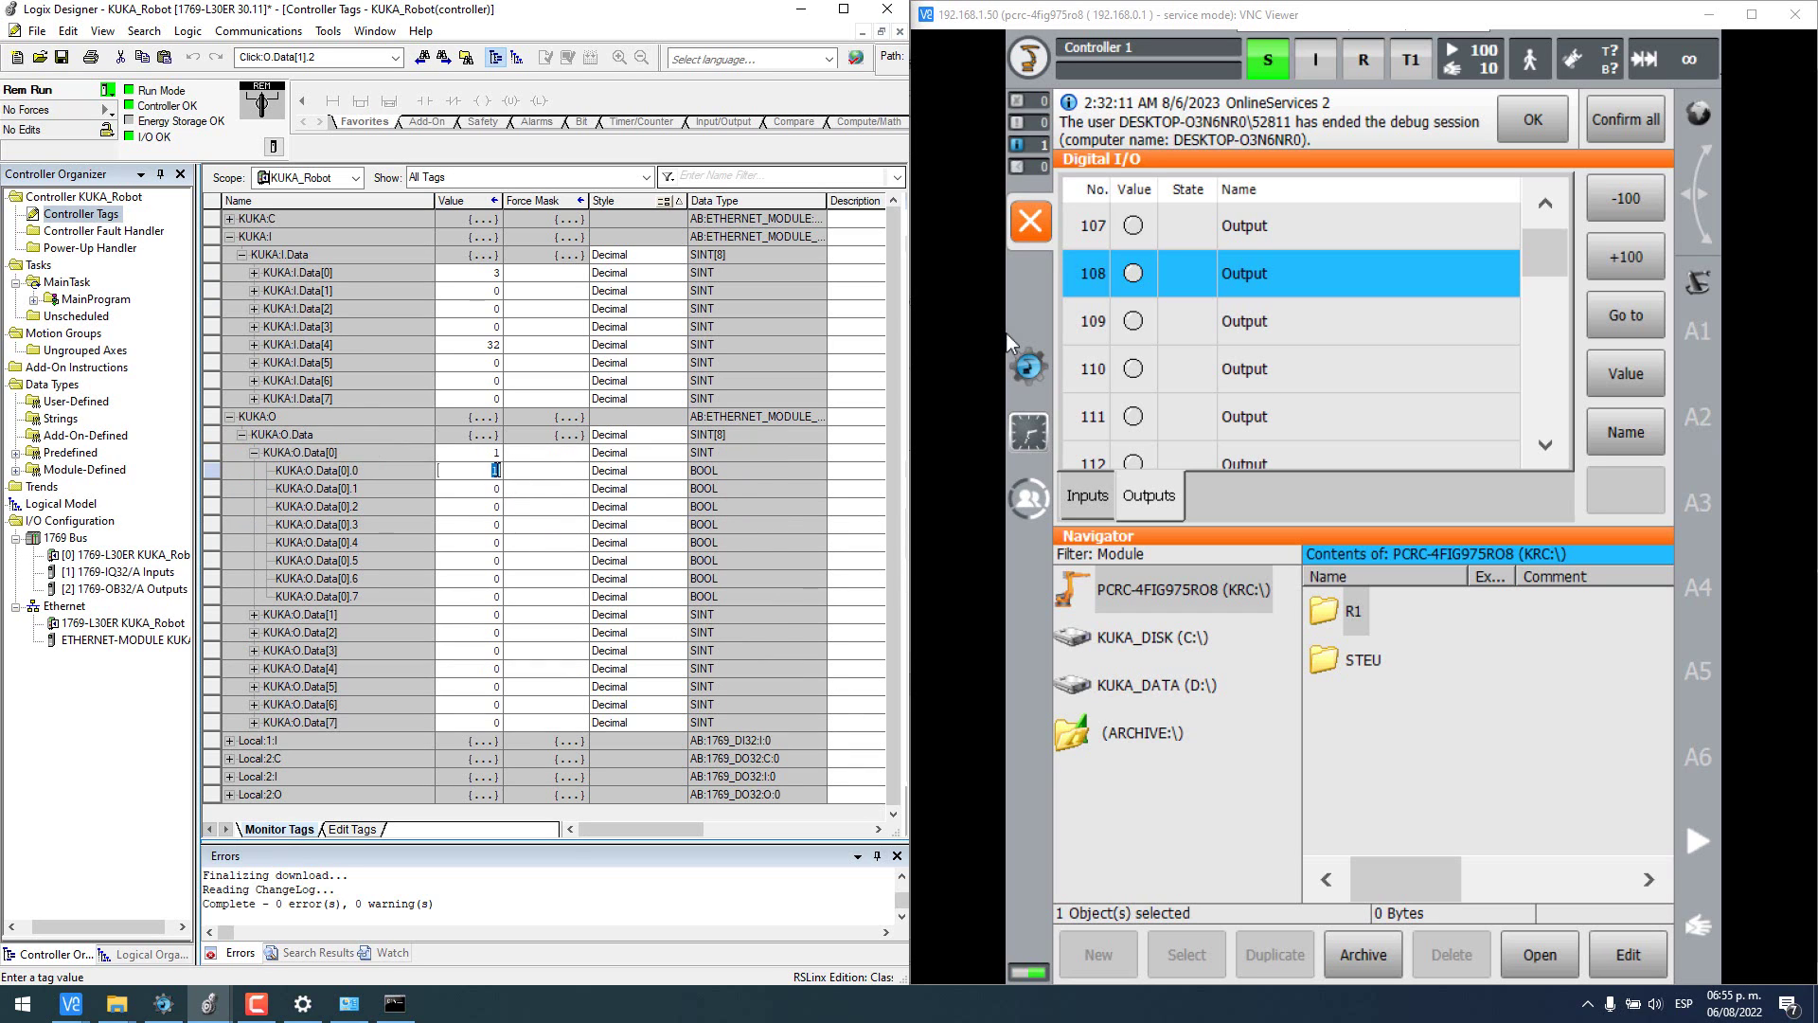
{"action": "type", "text": "0"}
{"action": "key", "text": "Return"}
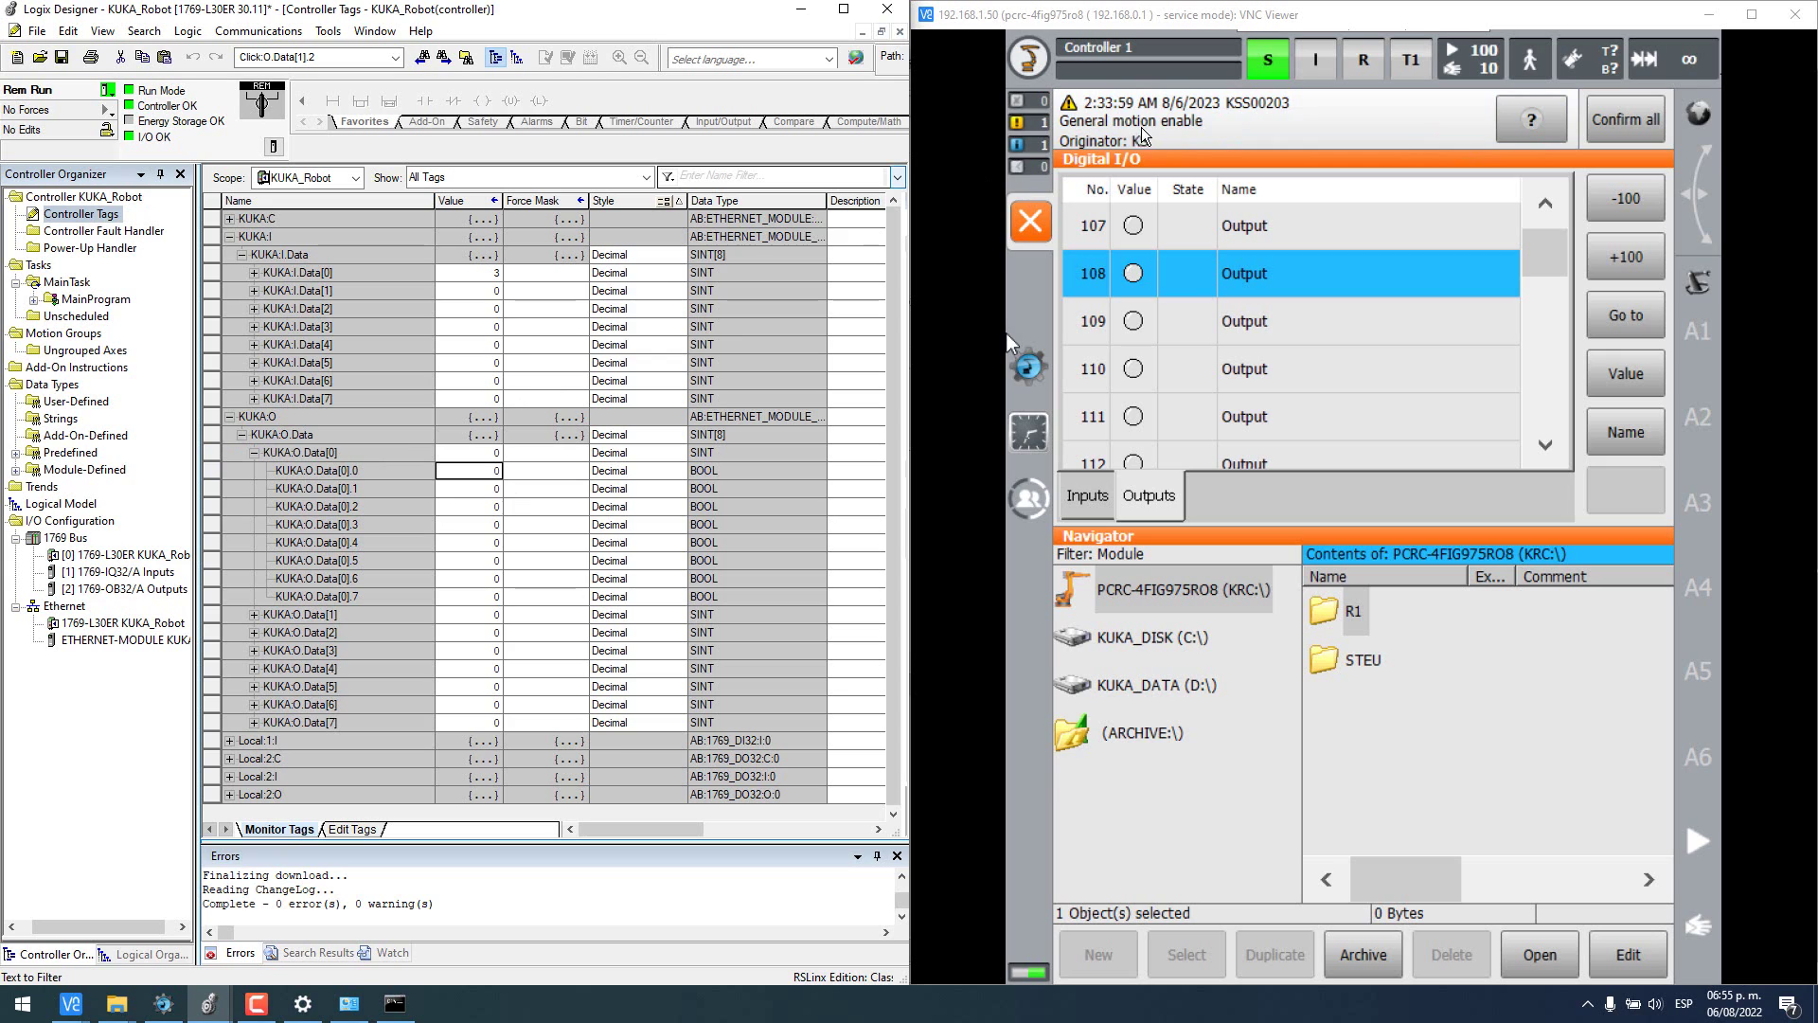
{"action": "left_click", "coordinate": [480, 471]}
{"action": "type", "text": "1"}
{"action": "key", "text": "Return"}
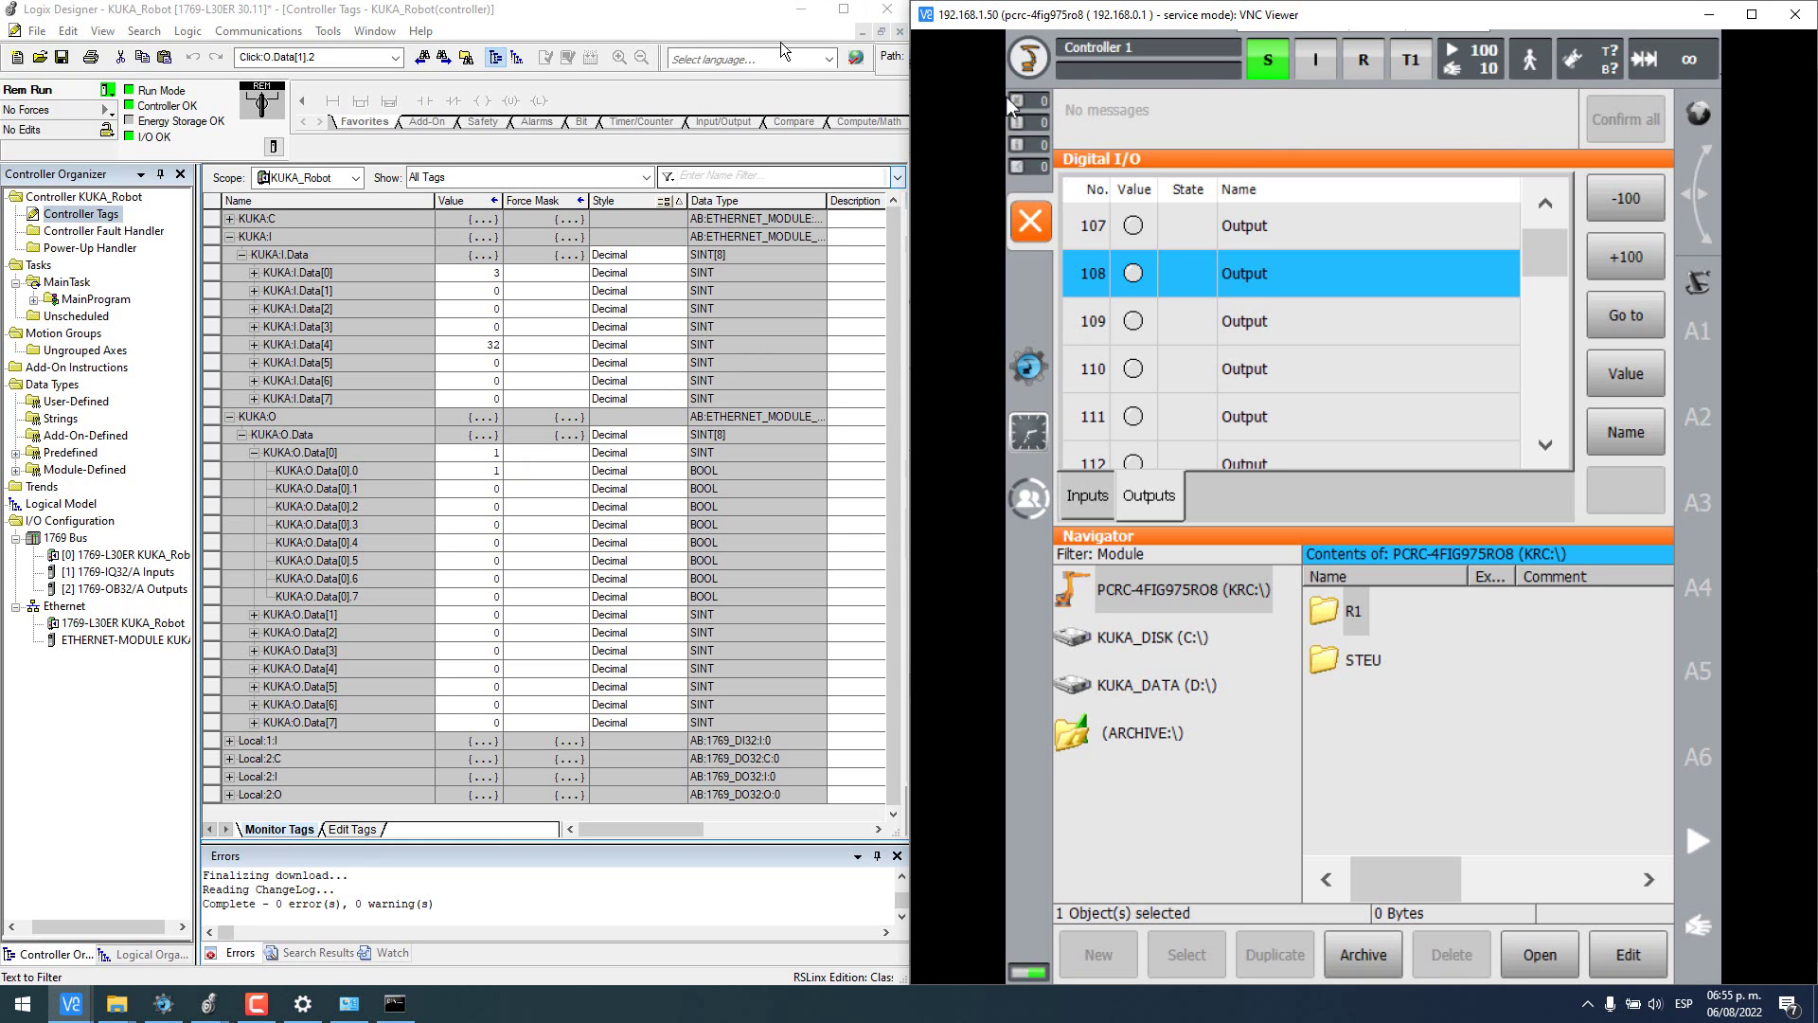
{"action": "left_click", "coordinate": [801, 13]}
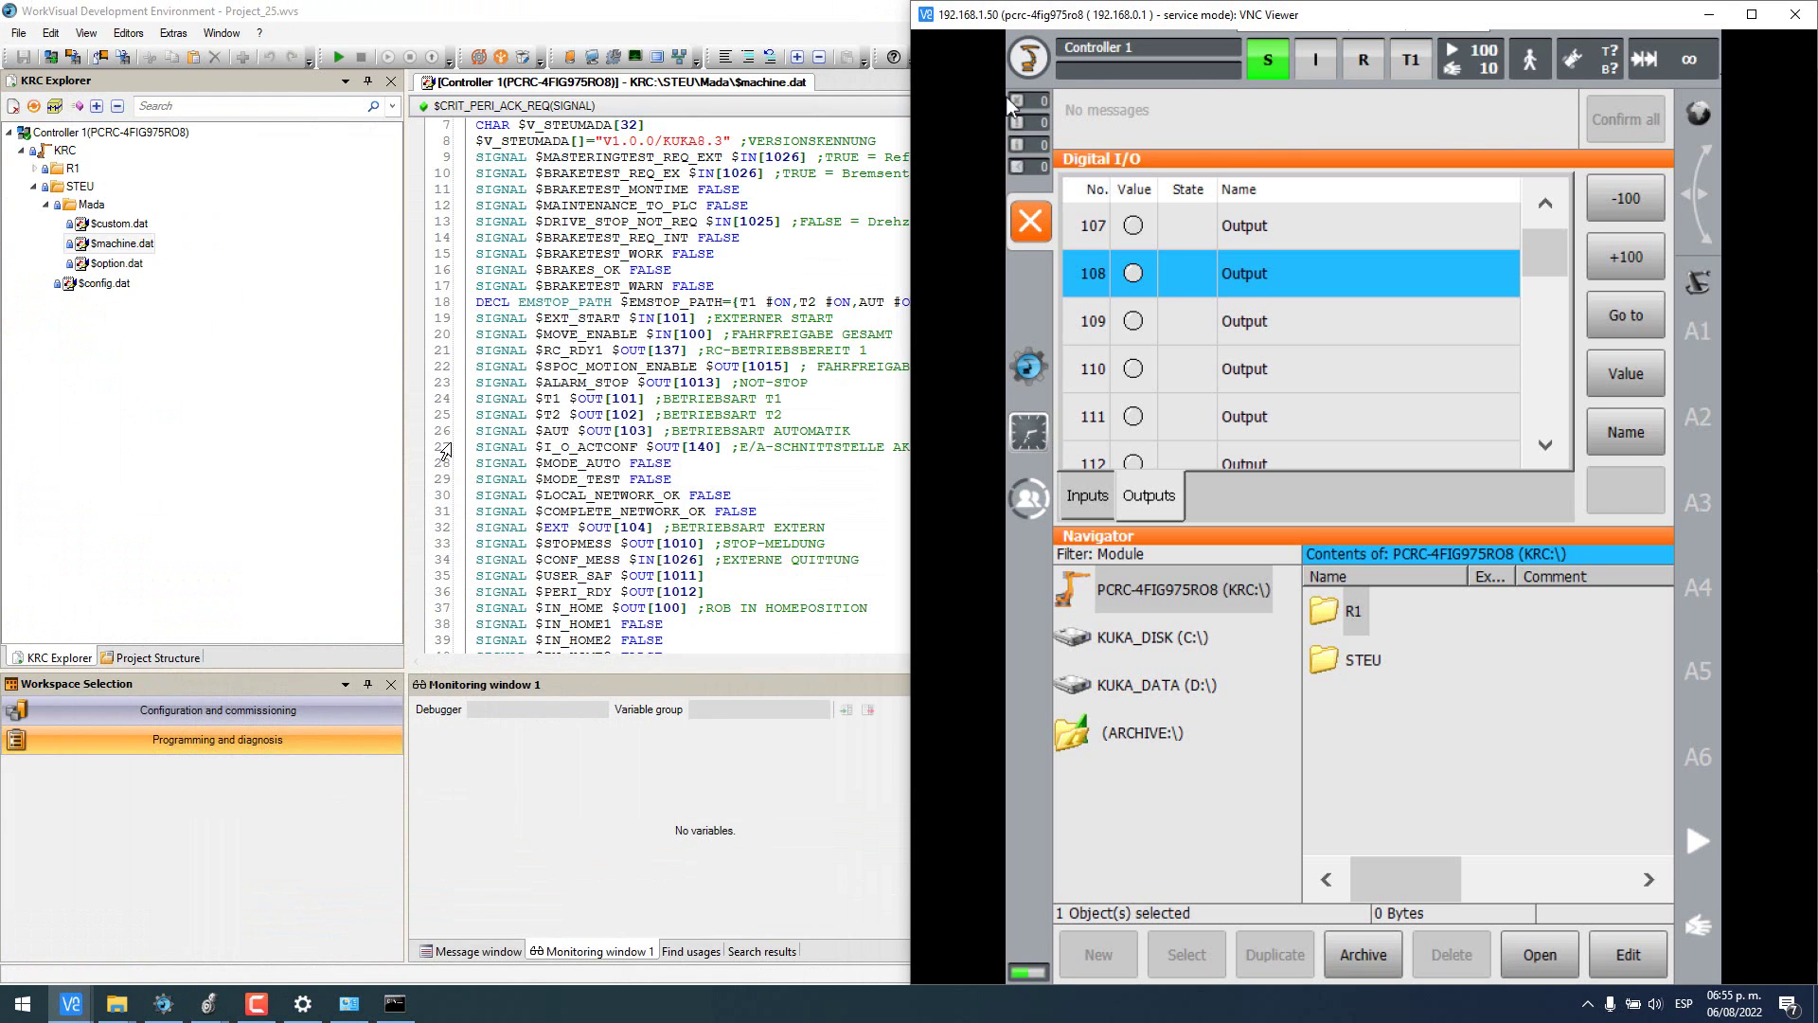
- Check the $EXT_START input number and the $T1 output number in $machine.dat
{"action": "scroll", "coordinate": [720, 382], "scroll_direction": "down", "scroll_amount": 1}
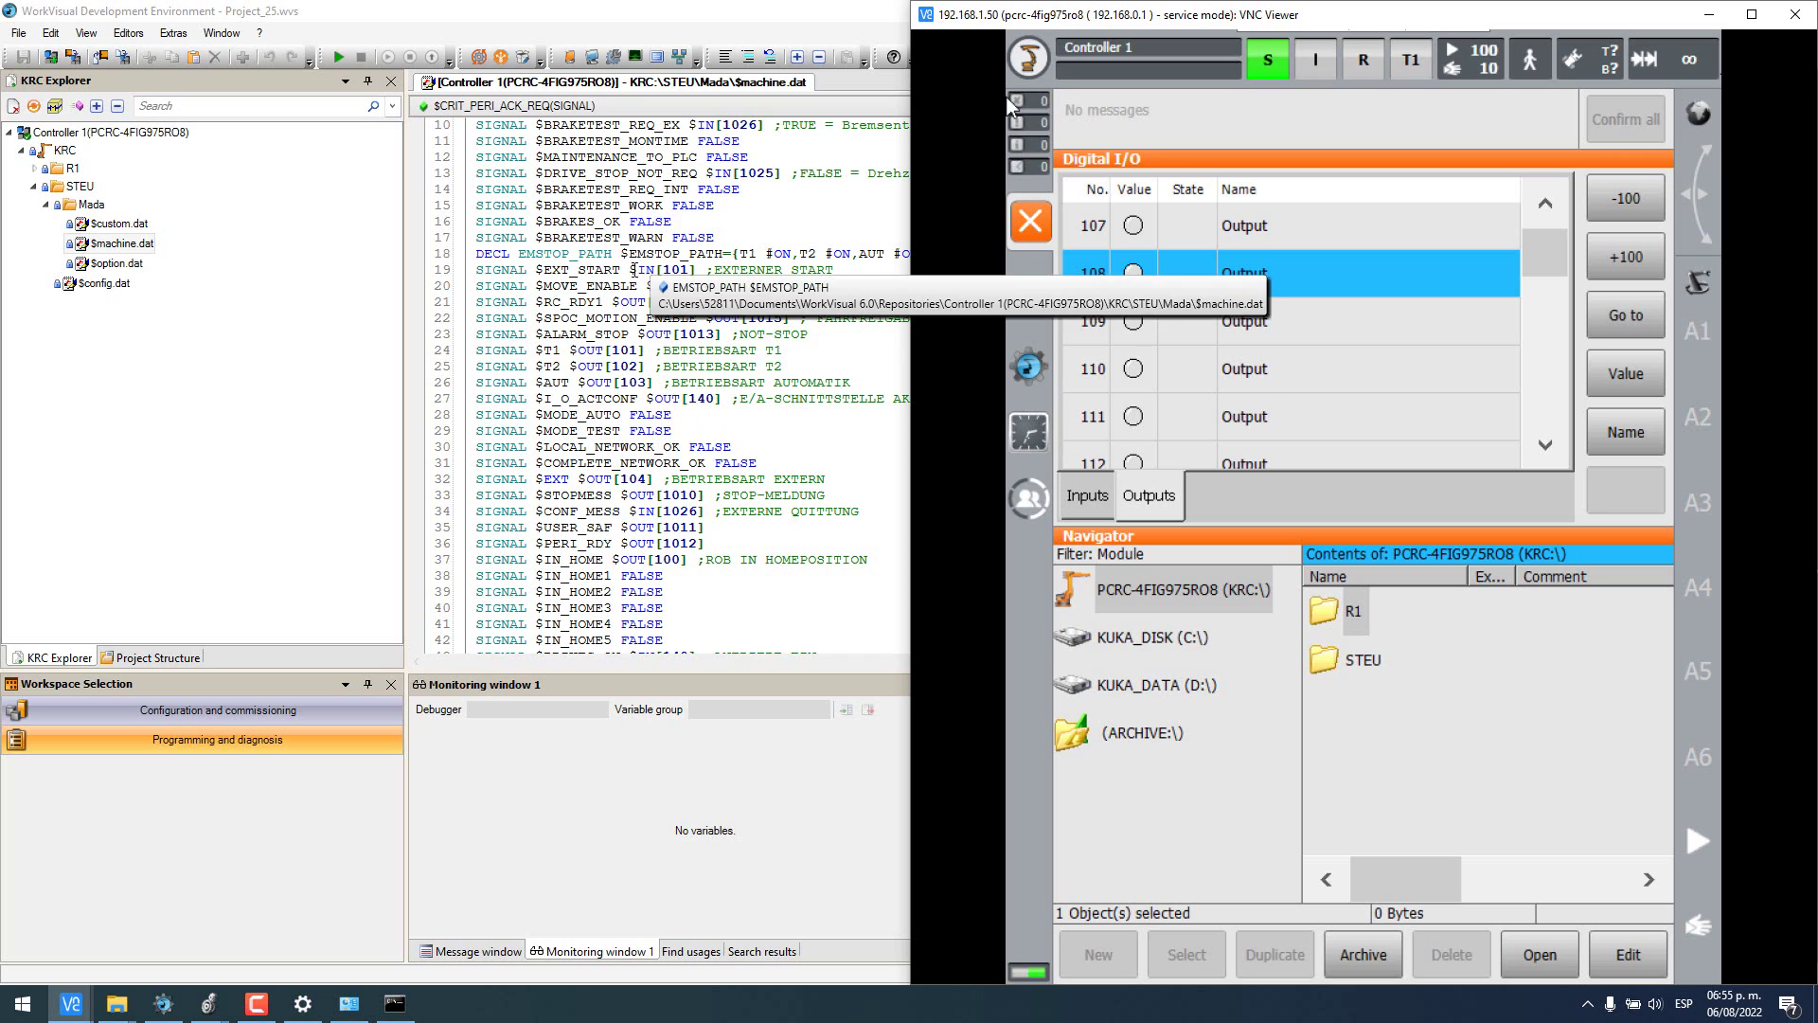
{"action": "left_click_drag", "start_coordinate": [628, 271], "coordinate": [690, 271]}
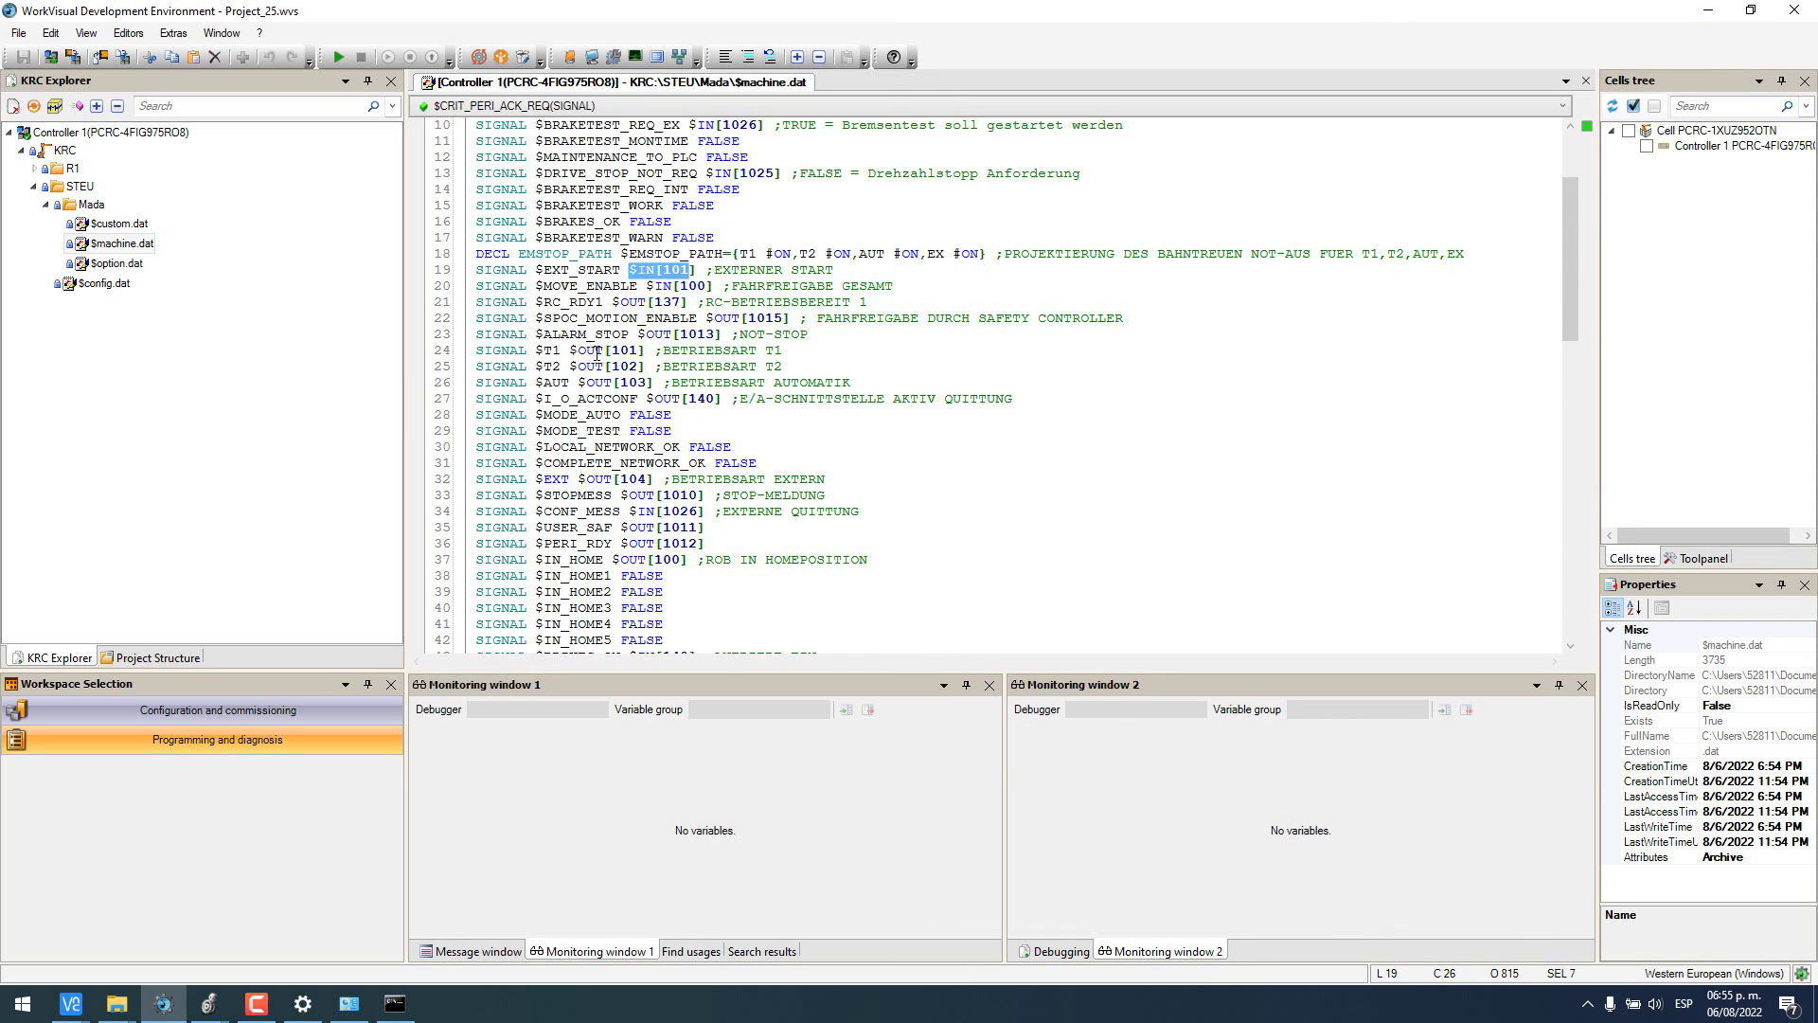
{"action": "left_click_drag", "start_coordinate": [571, 352], "coordinate": [613, 352]}
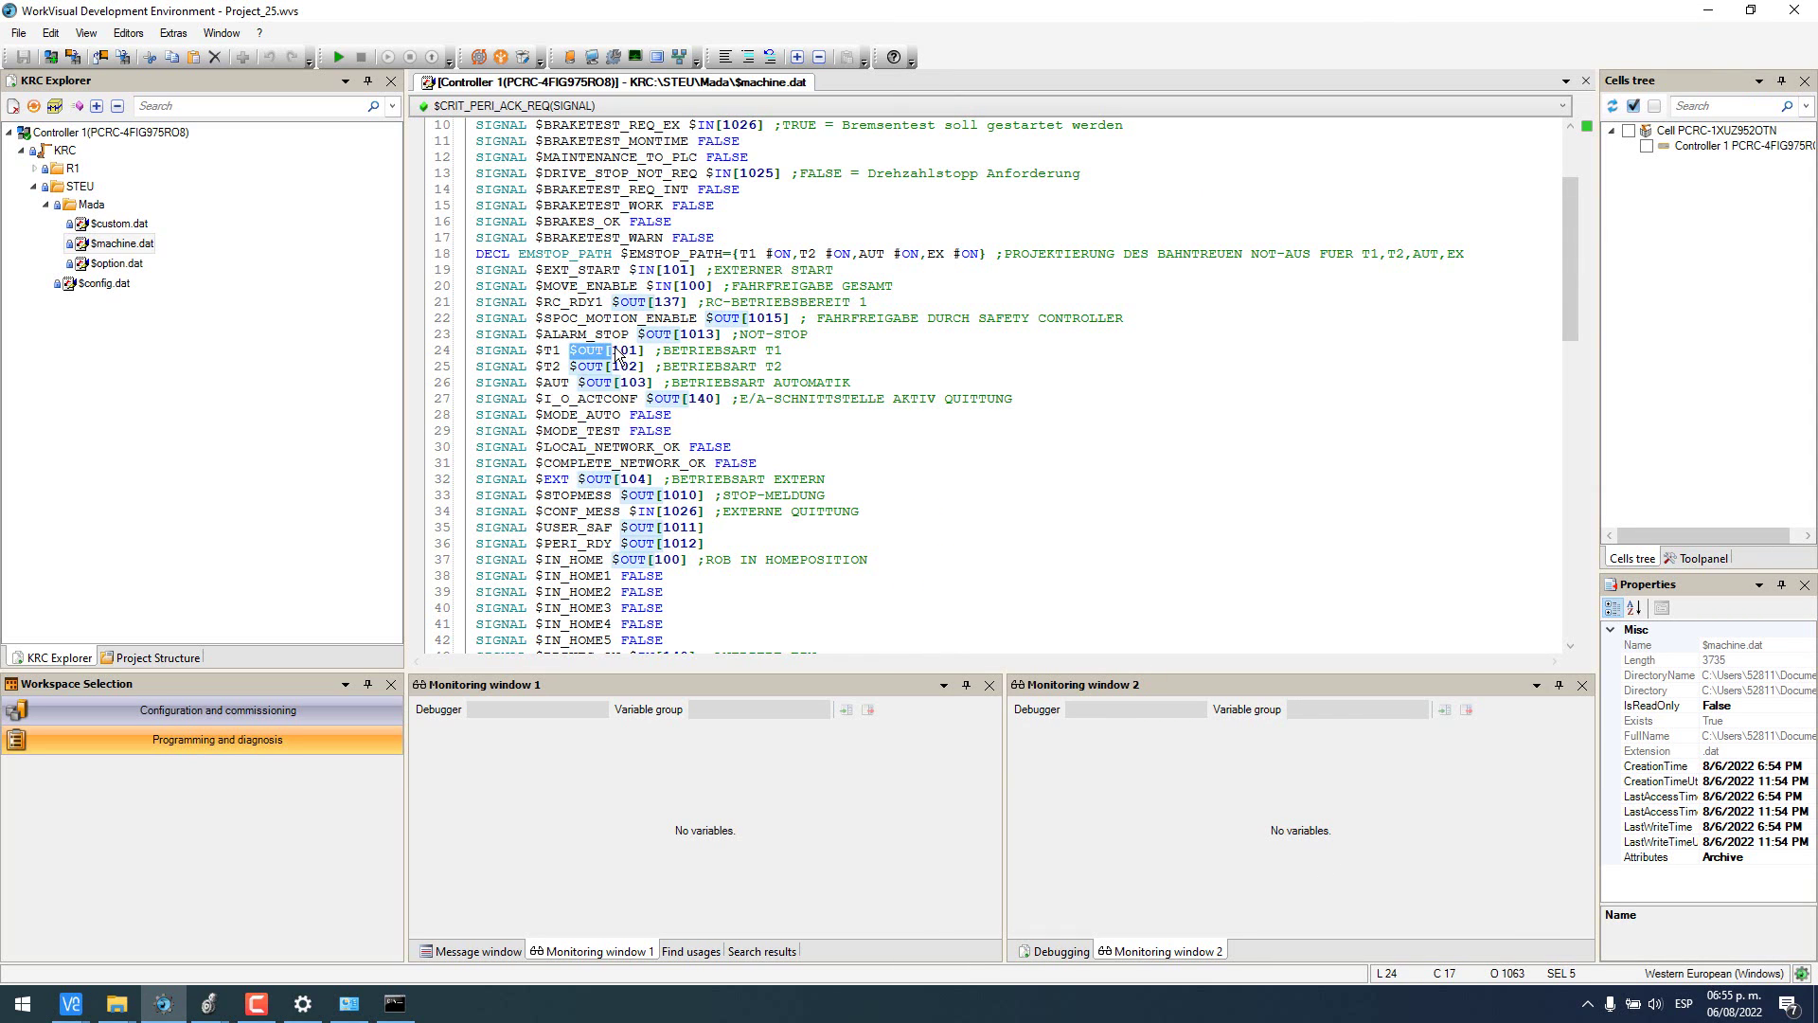
{"action": "left_click", "coordinate": [614, 352]}
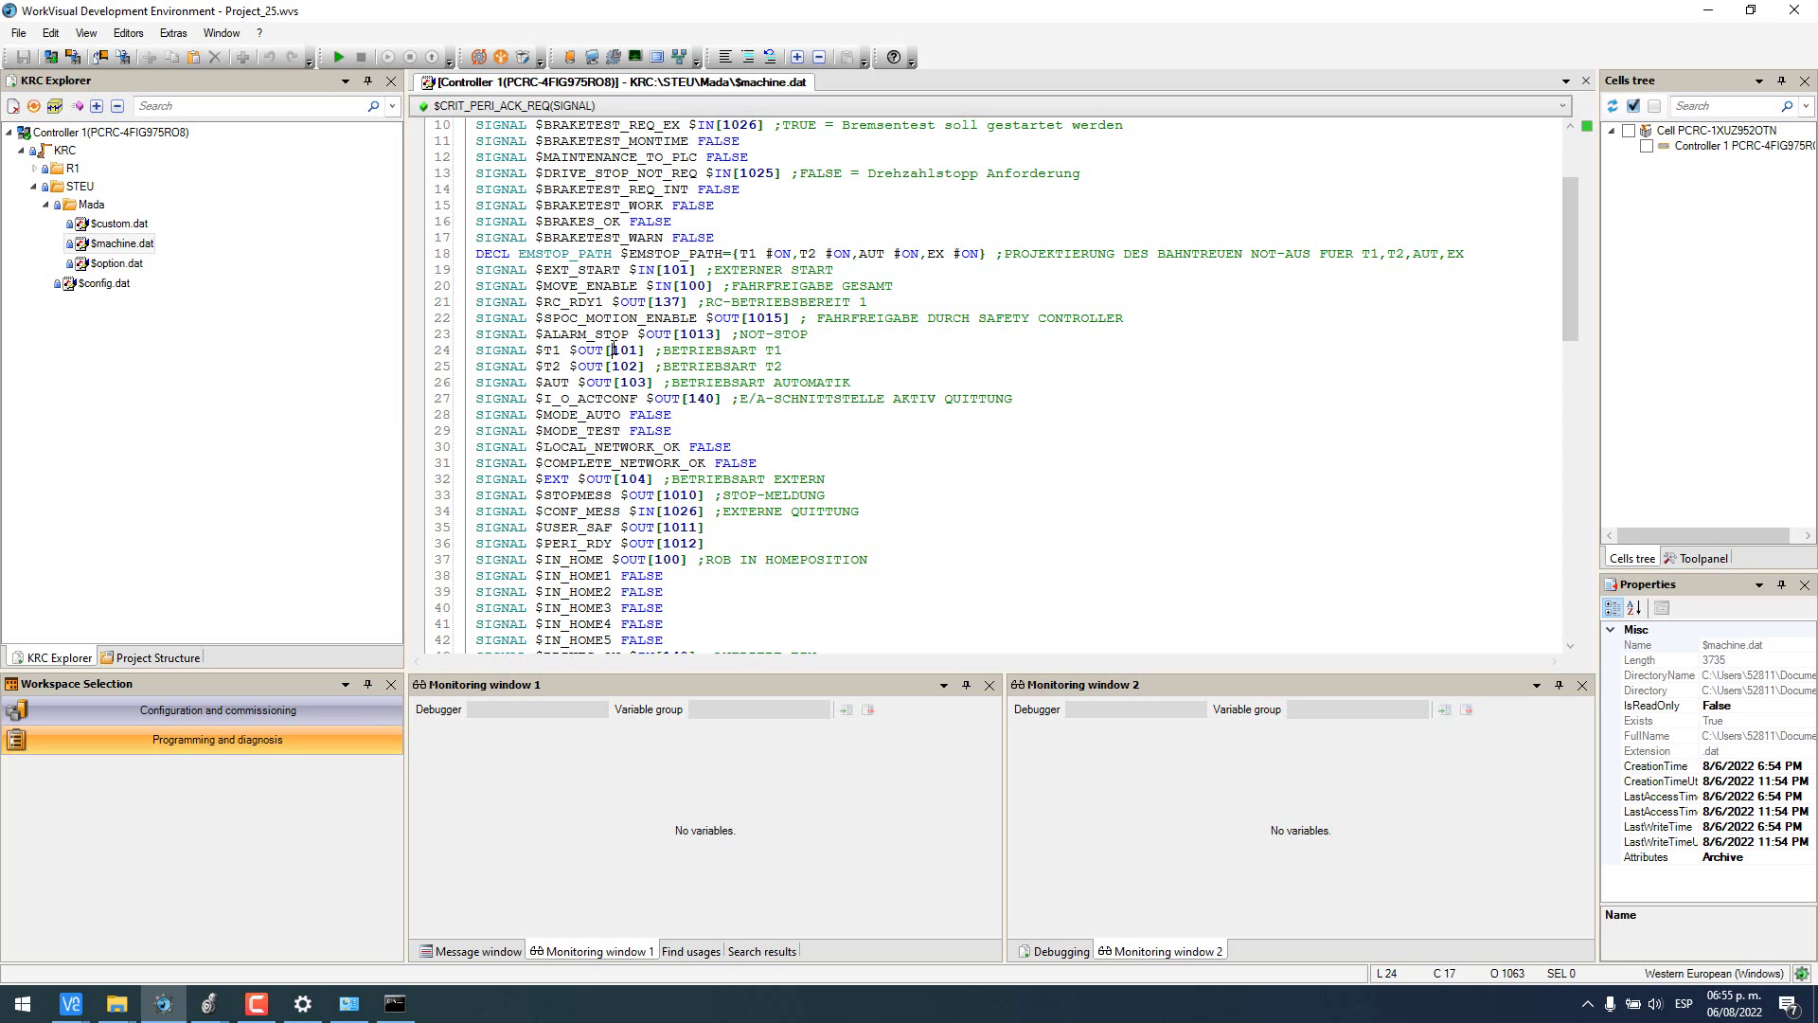
{"action": "left_click_drag", "start_coordinate": [614, 351], "coordinate": [630, 350]}
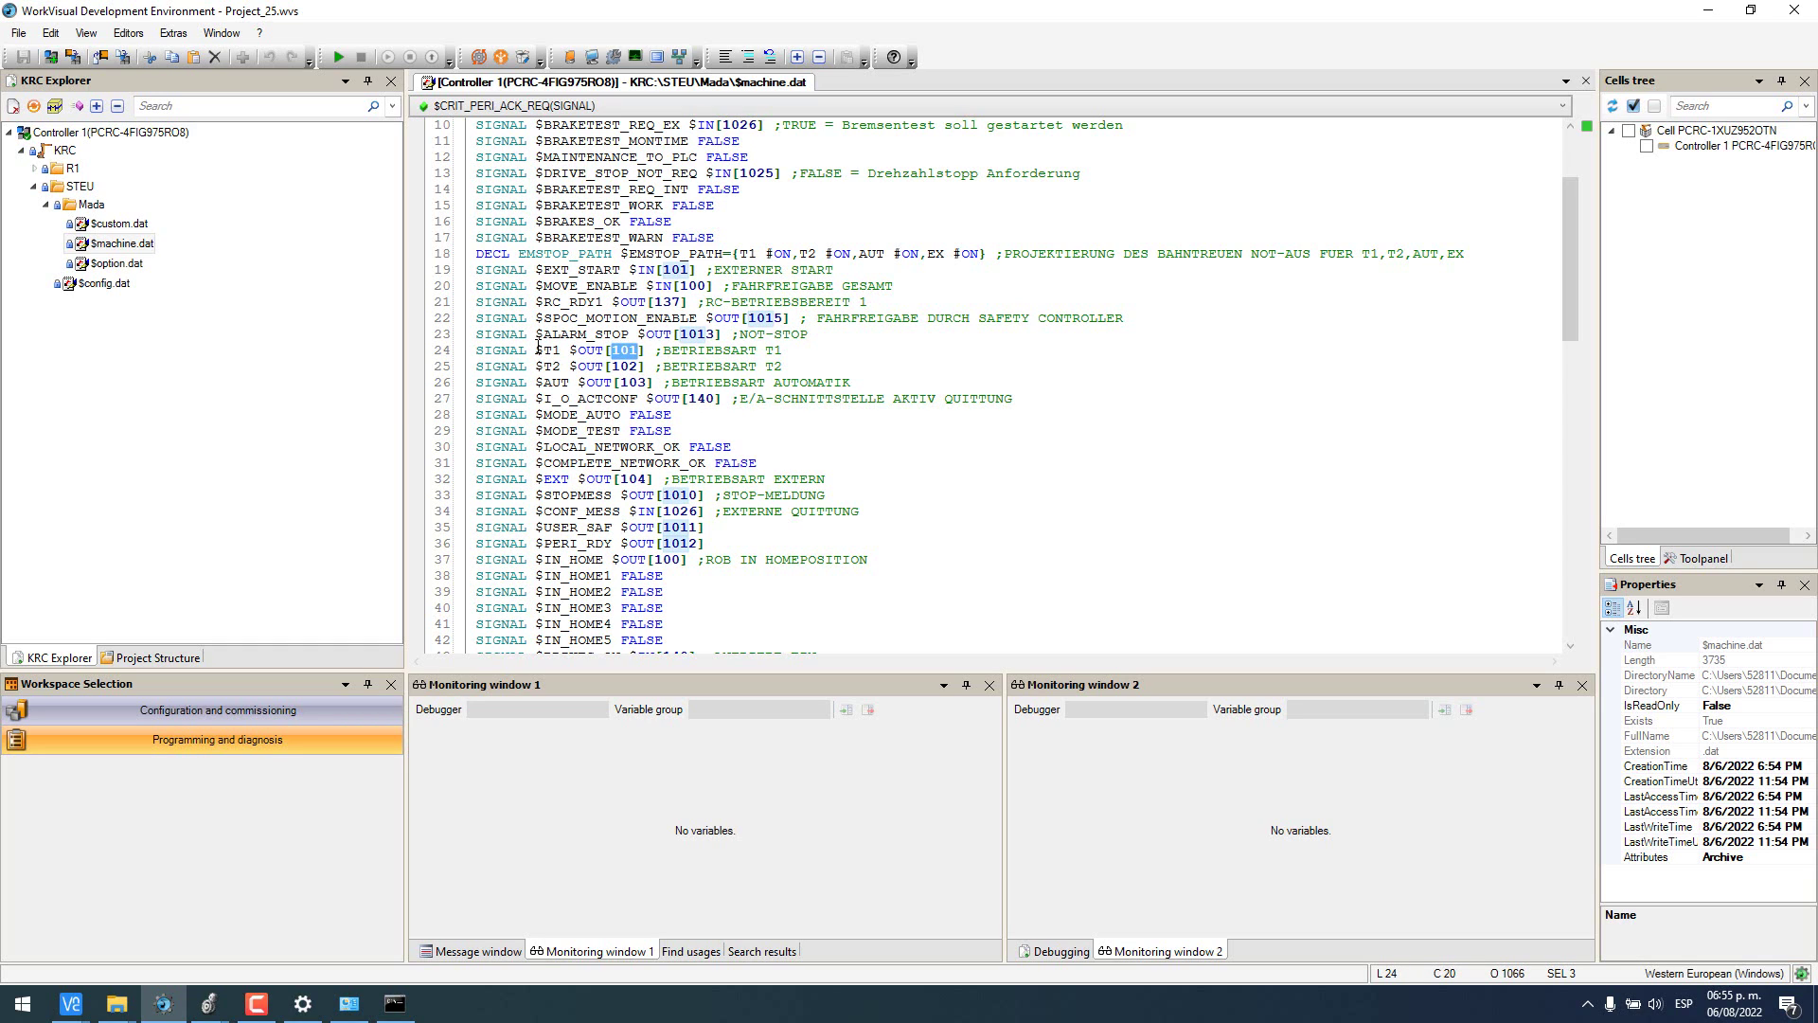
- Mark the $T1 $OUT[101] and $T2 $OUT[102] lines, then bring the Logix controller tags forward
{"action": "left_click_drag", "start_coordinate": [537, 350], "coordinate": [641, 369]}
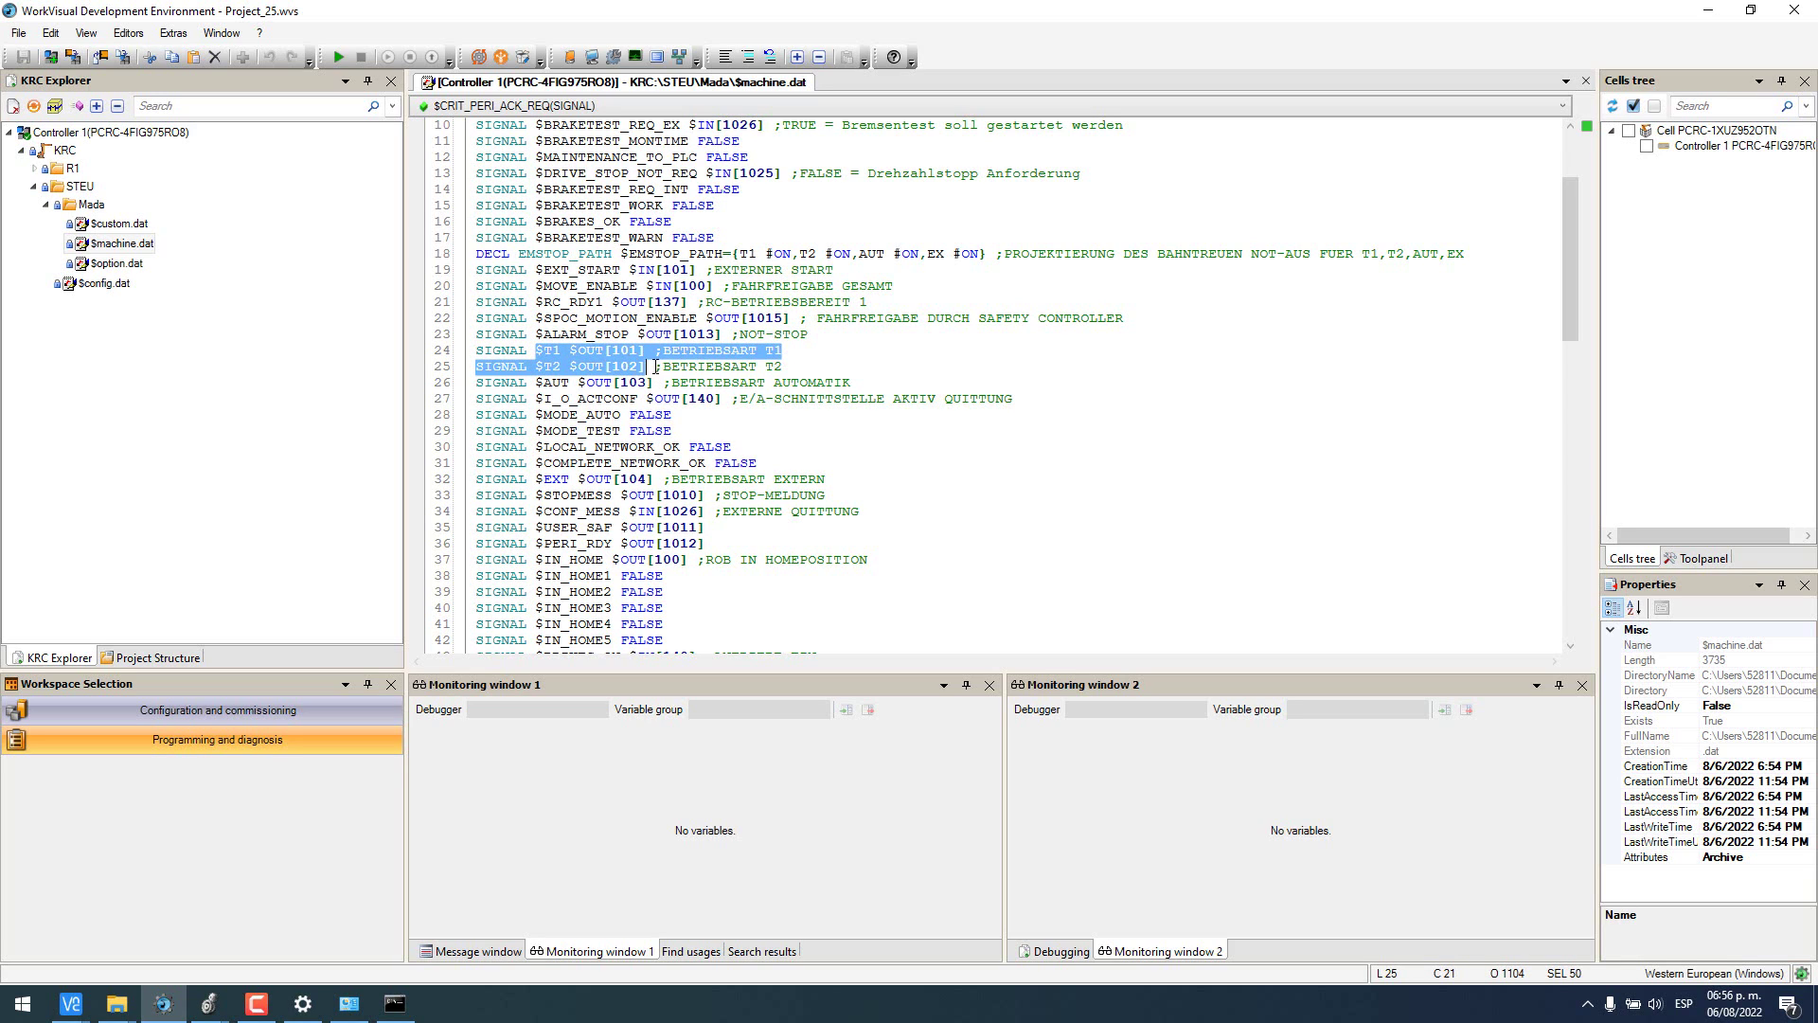
{"action": "left_click", "coordinate": [654, 367]}
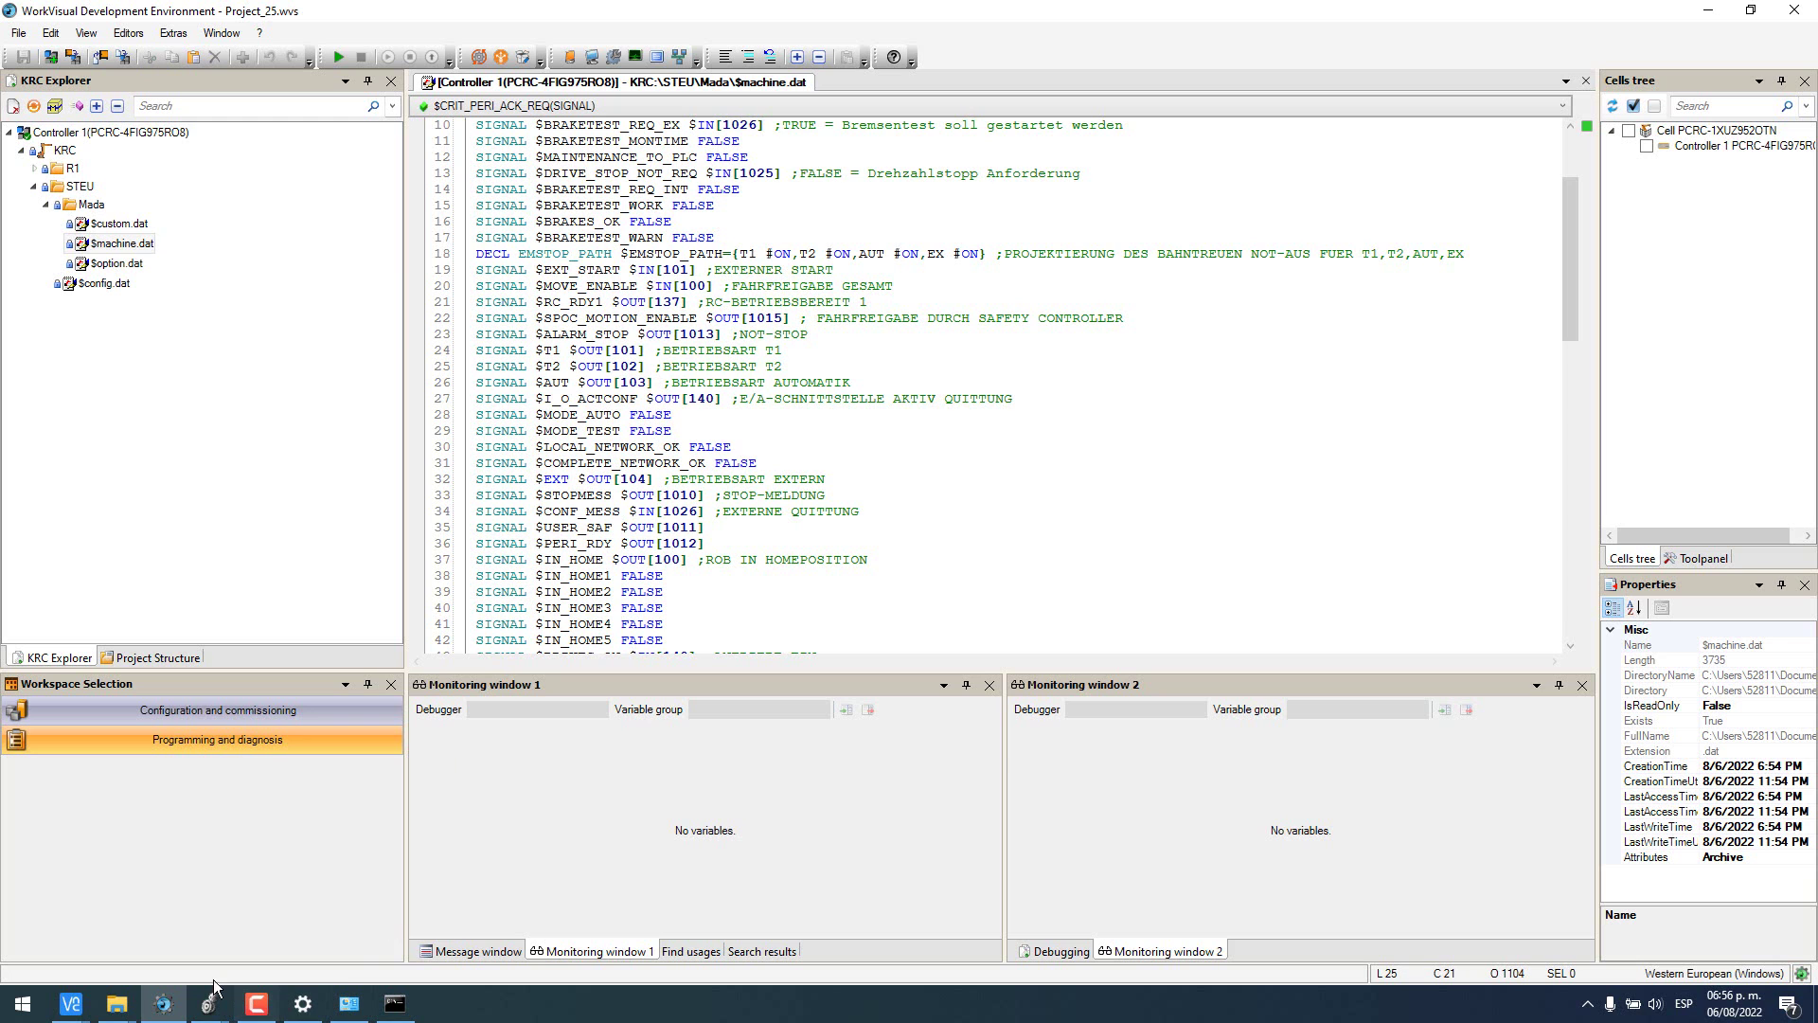
{"action": "mouse_move", "coordinate": [209, 1004]}
{"action": "left_click", "coordinate": [289, 935]}
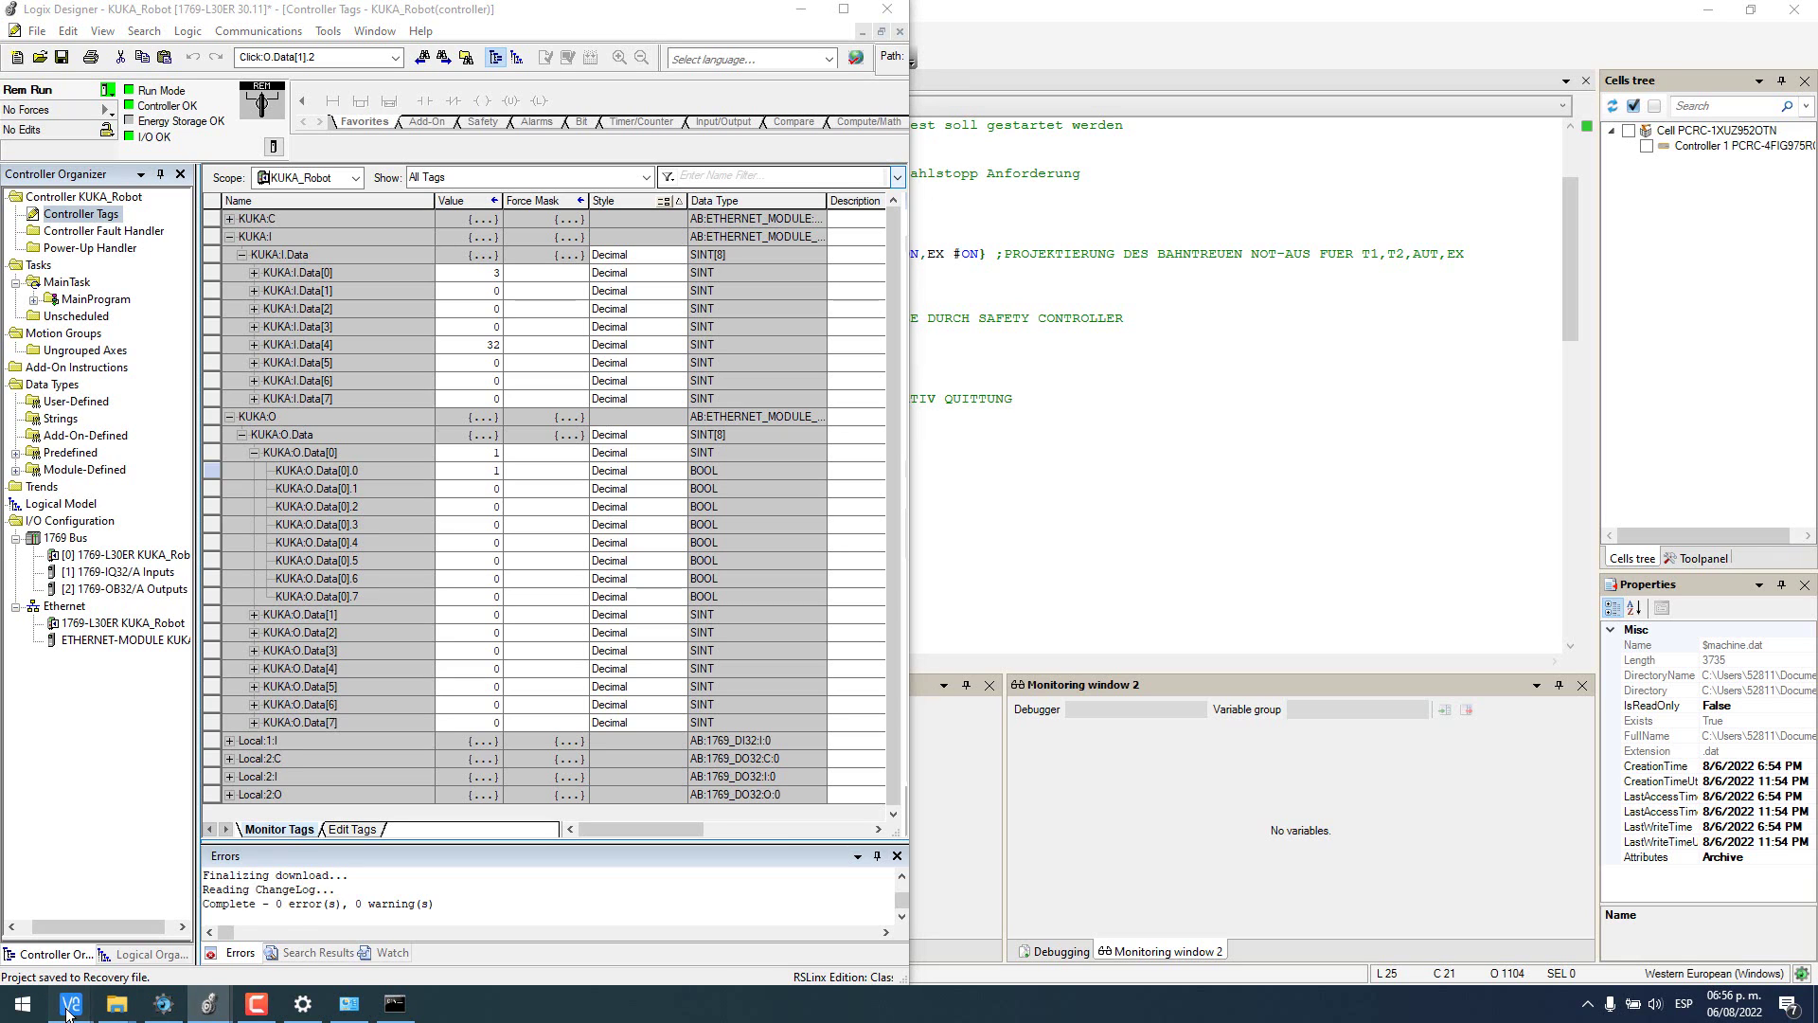
- Show the smartHMI pendant, expand KUKA:I.Data[0] and mark bits 1 and 2
{"action": "mouse_move", "coordinate": [71, 1003]}
{"action": "left_click", "coordinate": [239, 912]}
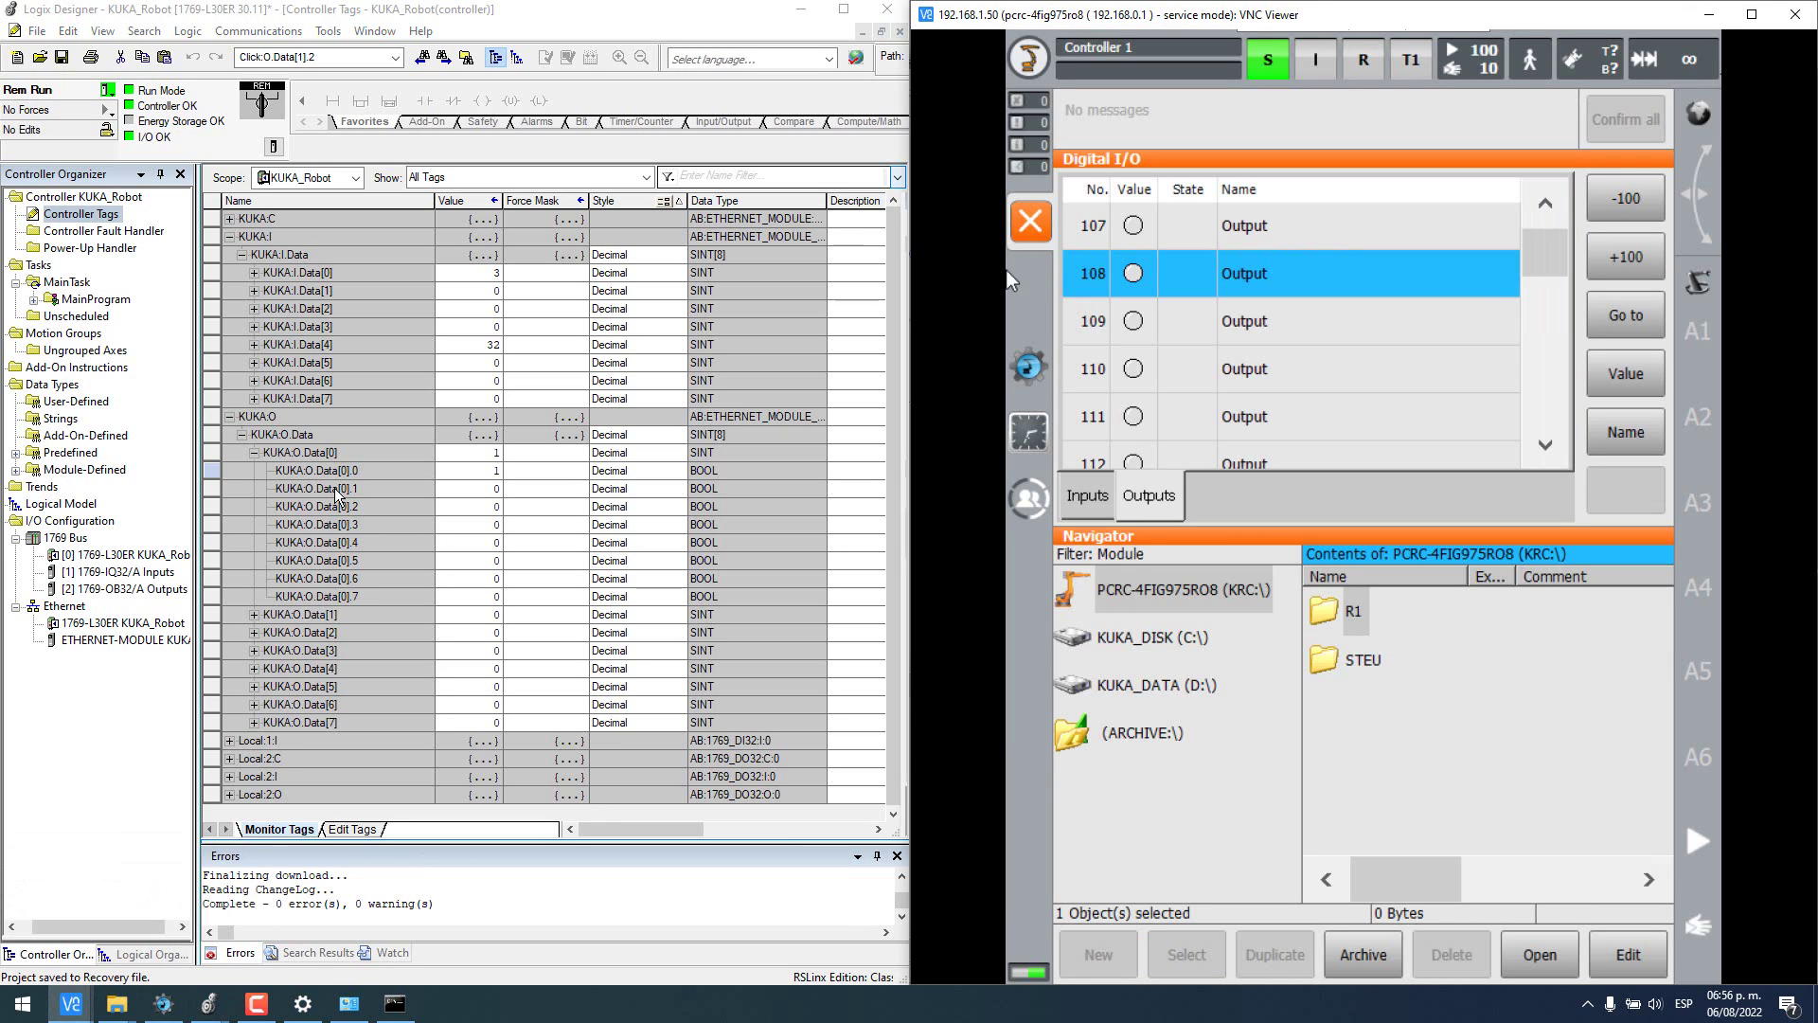
{"action": "left_click", "coordinate": [254, 272]}
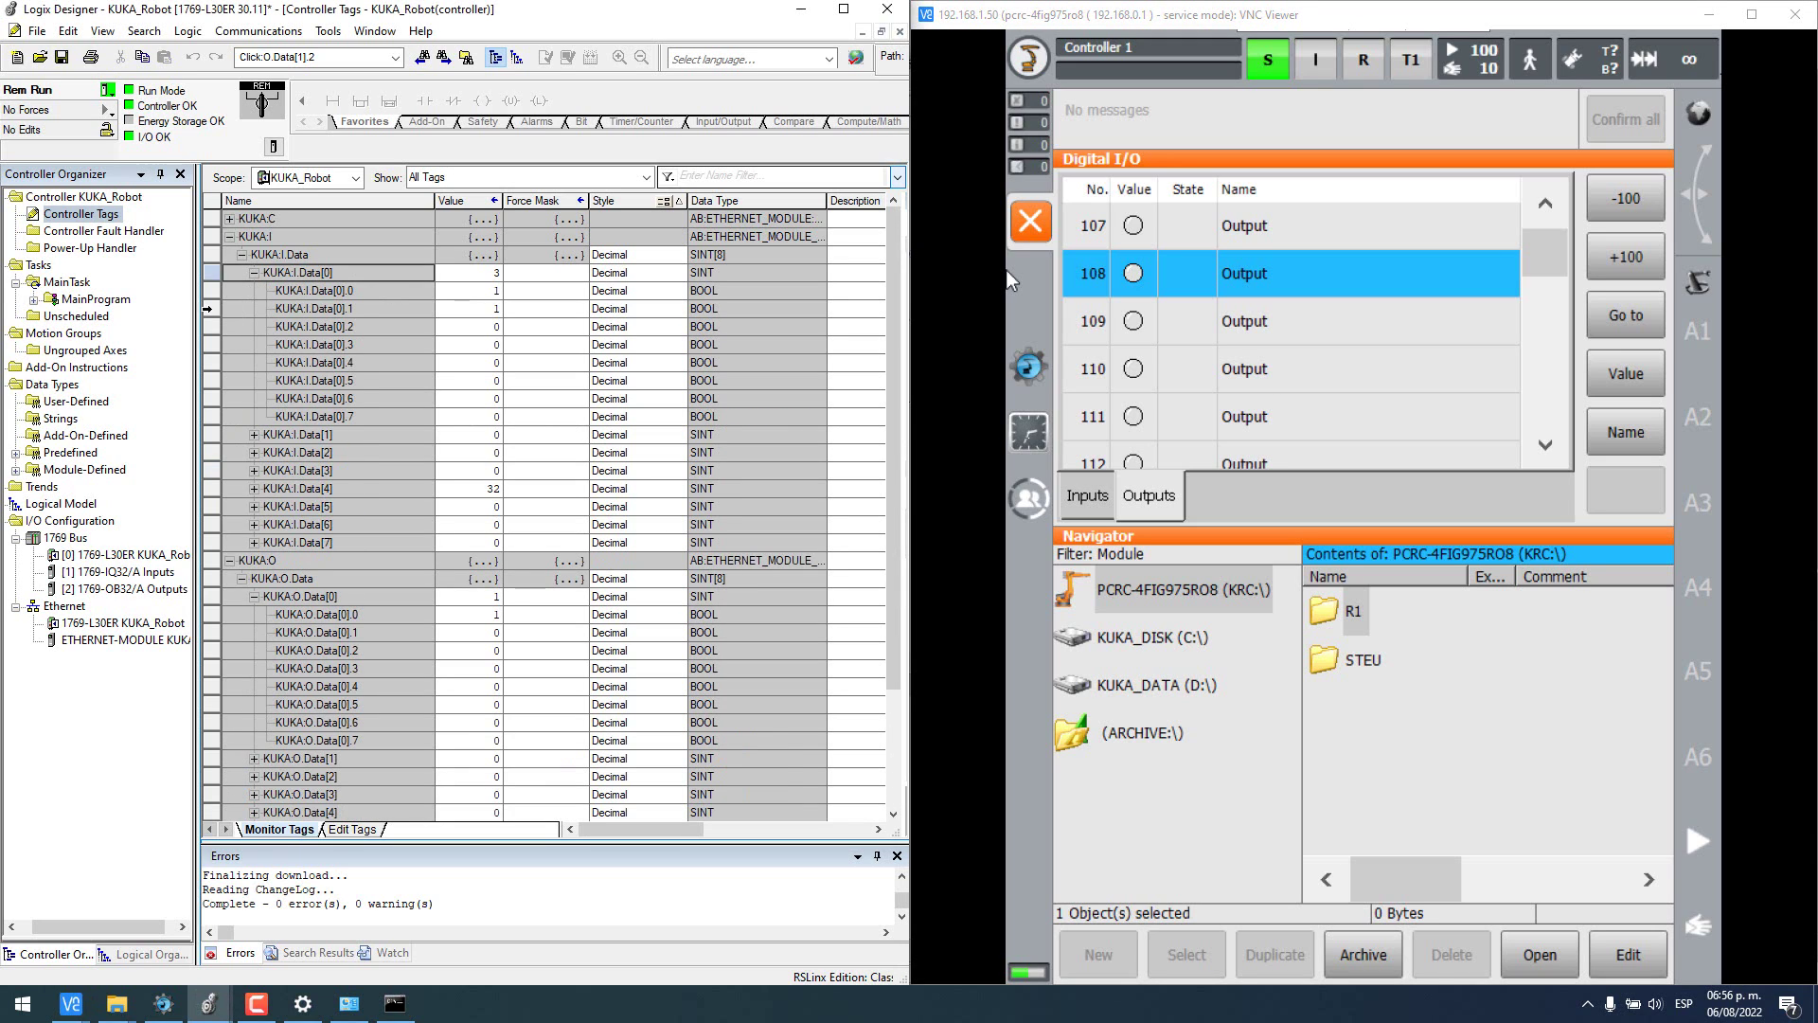
{"action": "left_click_drag", "start_coordinate": [207, 309], "coordinate": [204, 328]}
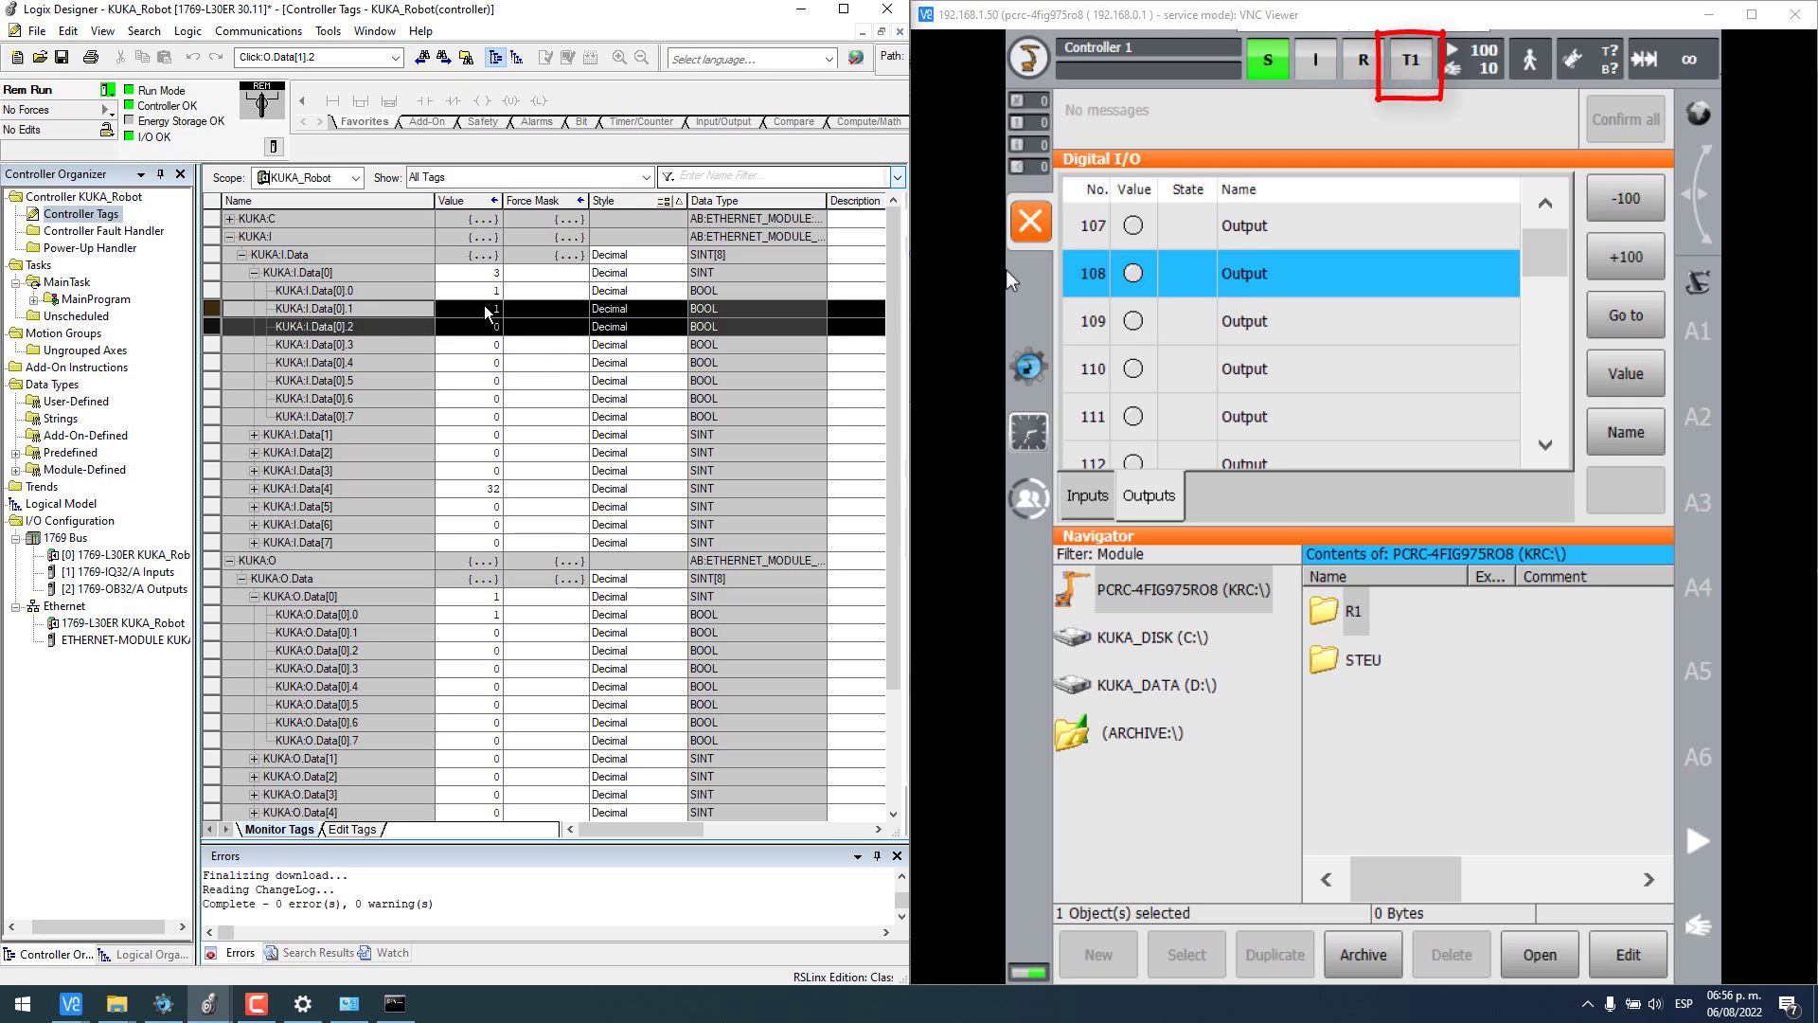
- Compare the $T1 and $T2 $OUT assignments in $machine.dat with the KUKA:I.Data[0] bits as modes change
{"action": "left_click", "coordinate": [163, 1003]}
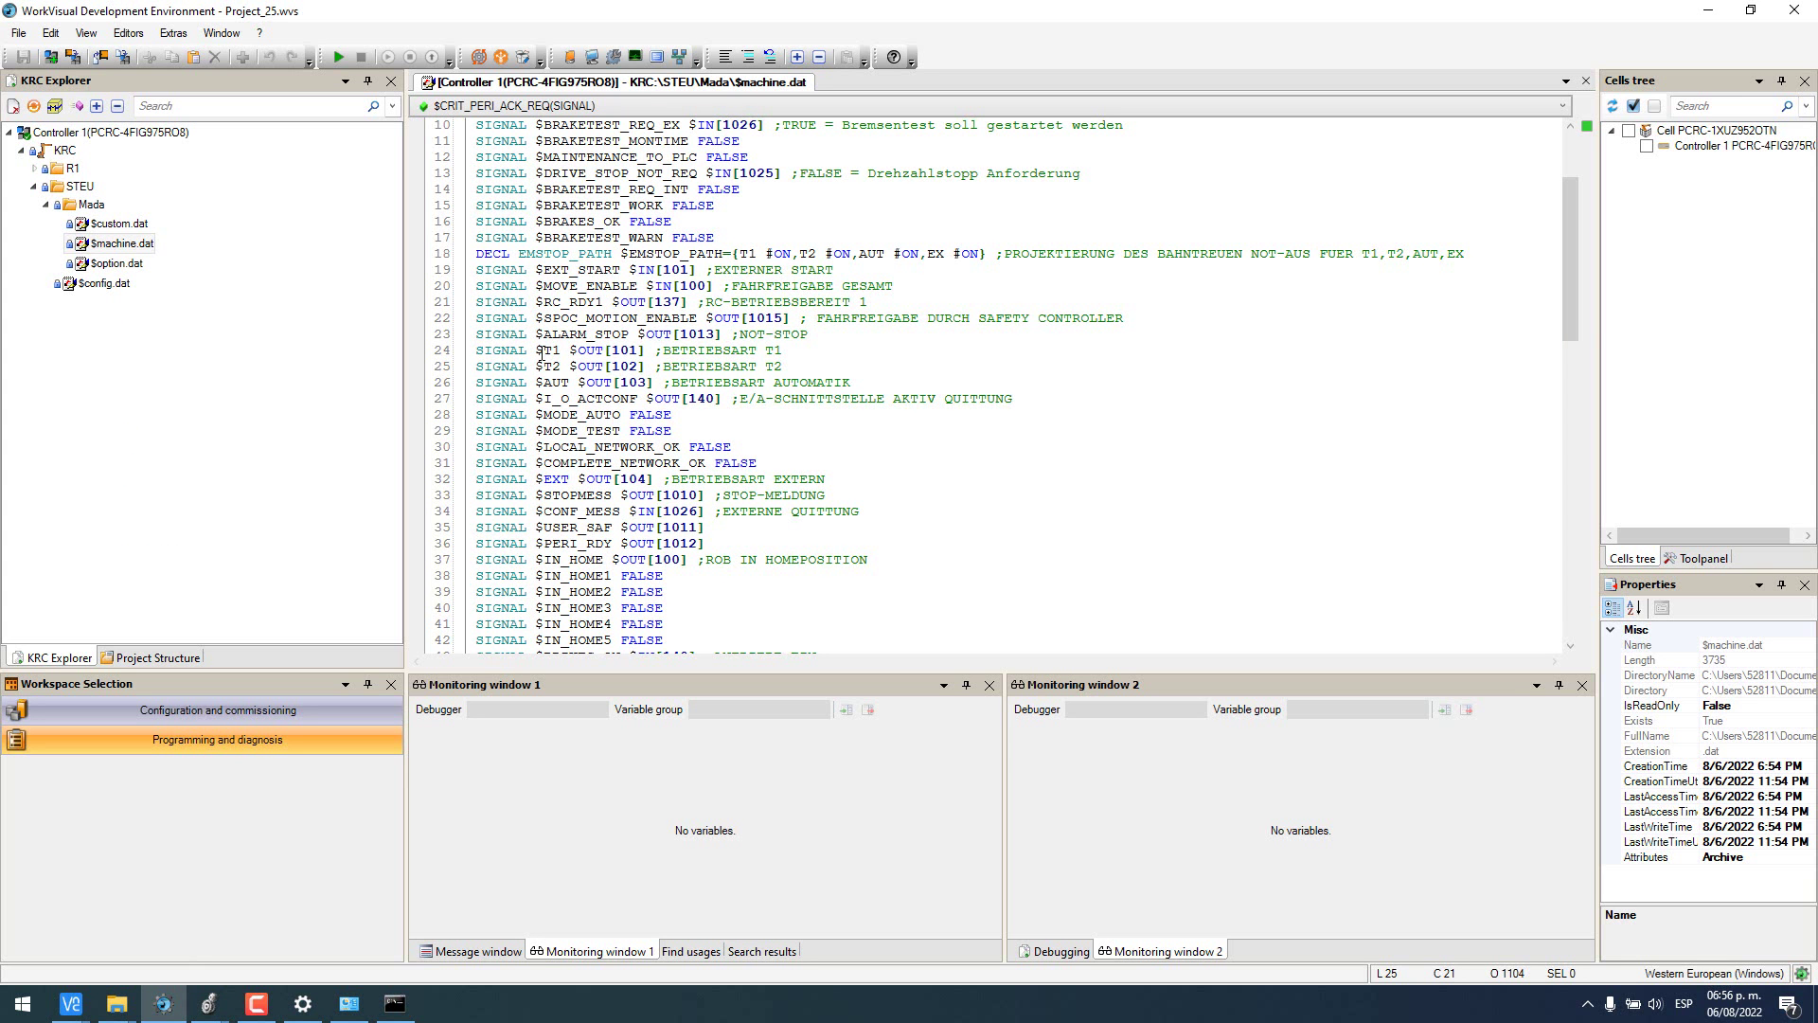
{"action": "left_click_drag", "start_coordinate": [544, 351], "coordinate": [637, 351]}
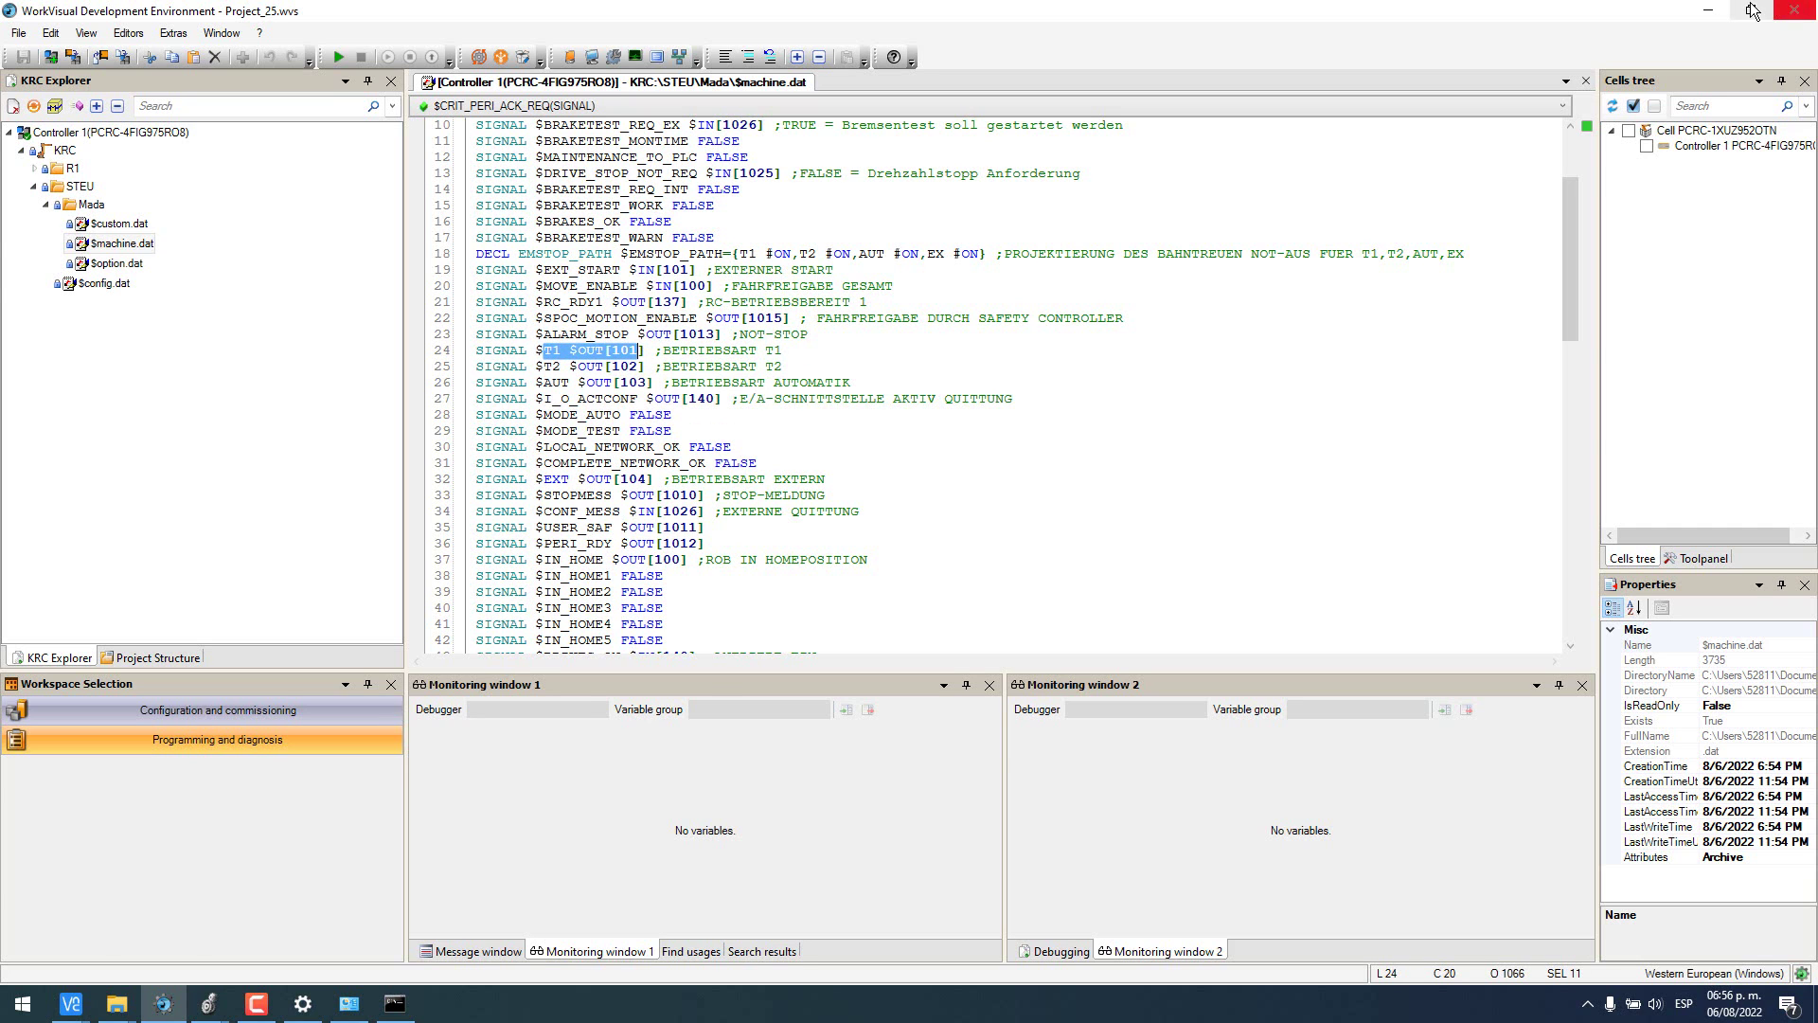
{"action": "left_click", "coordinate": [1709, 11]}
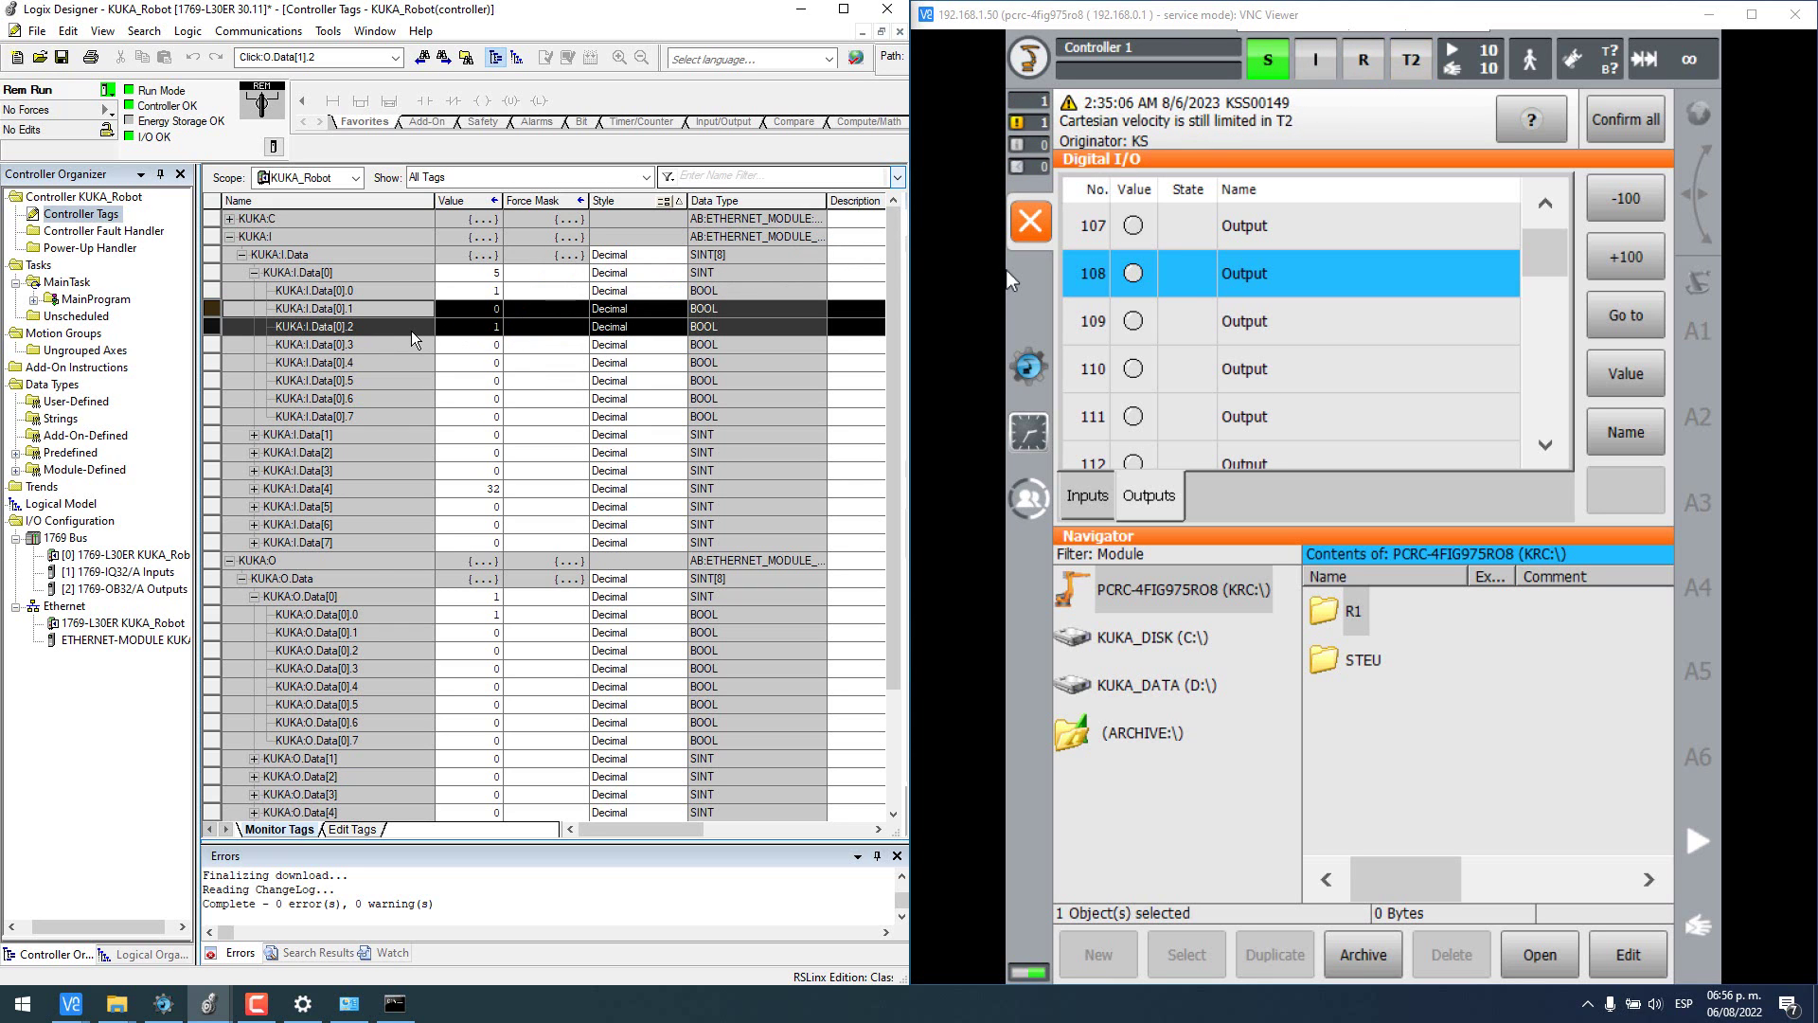
{"action": "left_click", "coordinate": [164, 1004]}
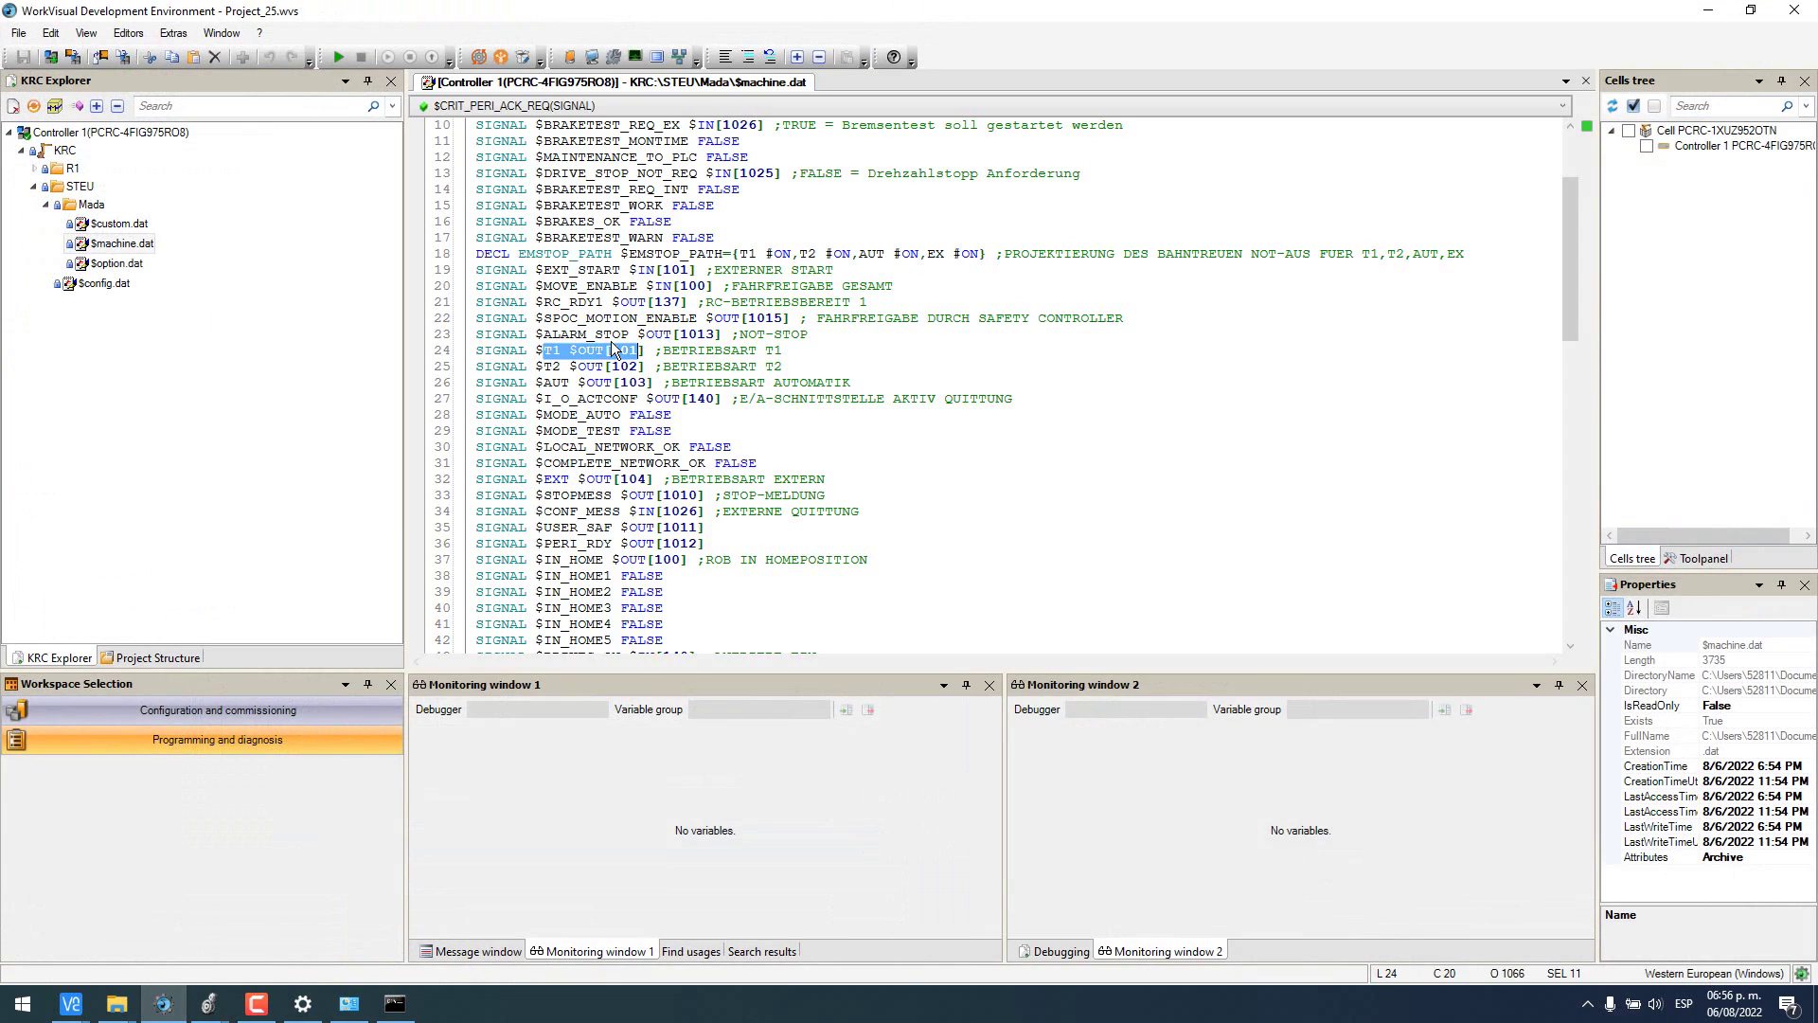
{"action": "left_click", "coordinate": [644, 366]}
{"action": "left_click_drag", "start_coordinate": [644, 366], "coordinate": [536, 366]}
{"action": "left_click", "coordinate": [1708, 11]}
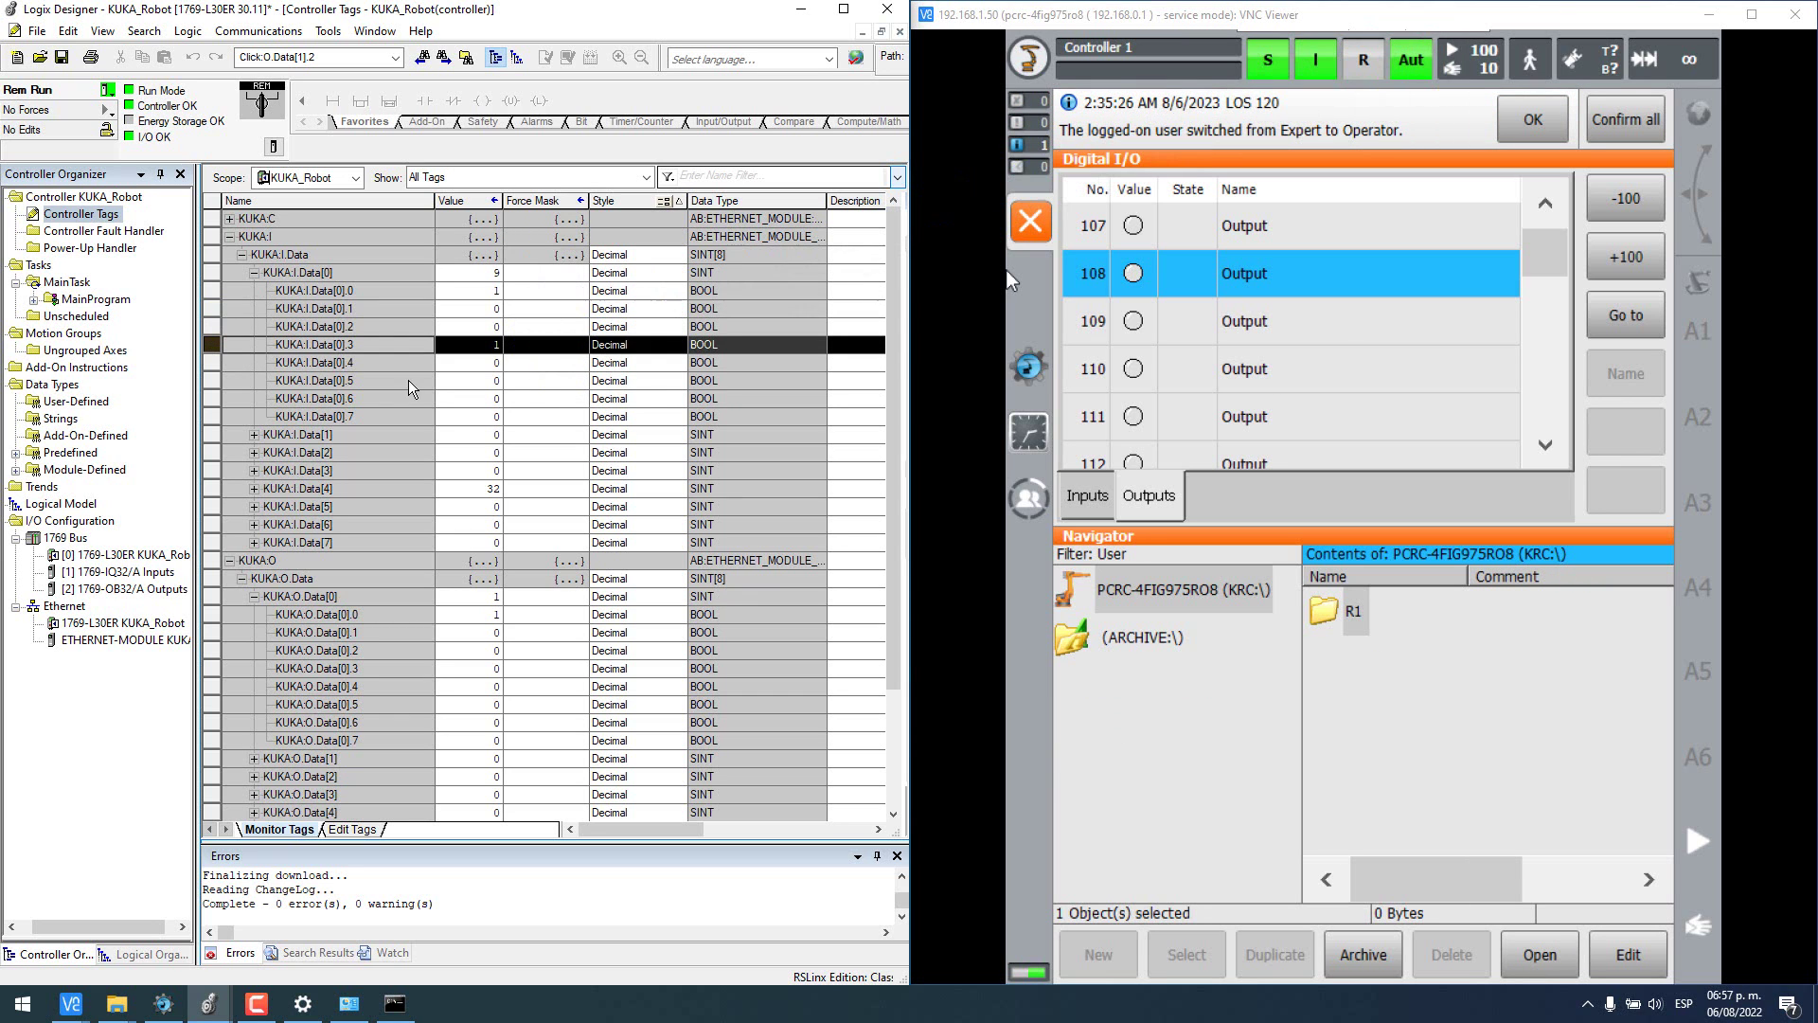
{"action": "left_click", "coordinate": [164, 1006]}
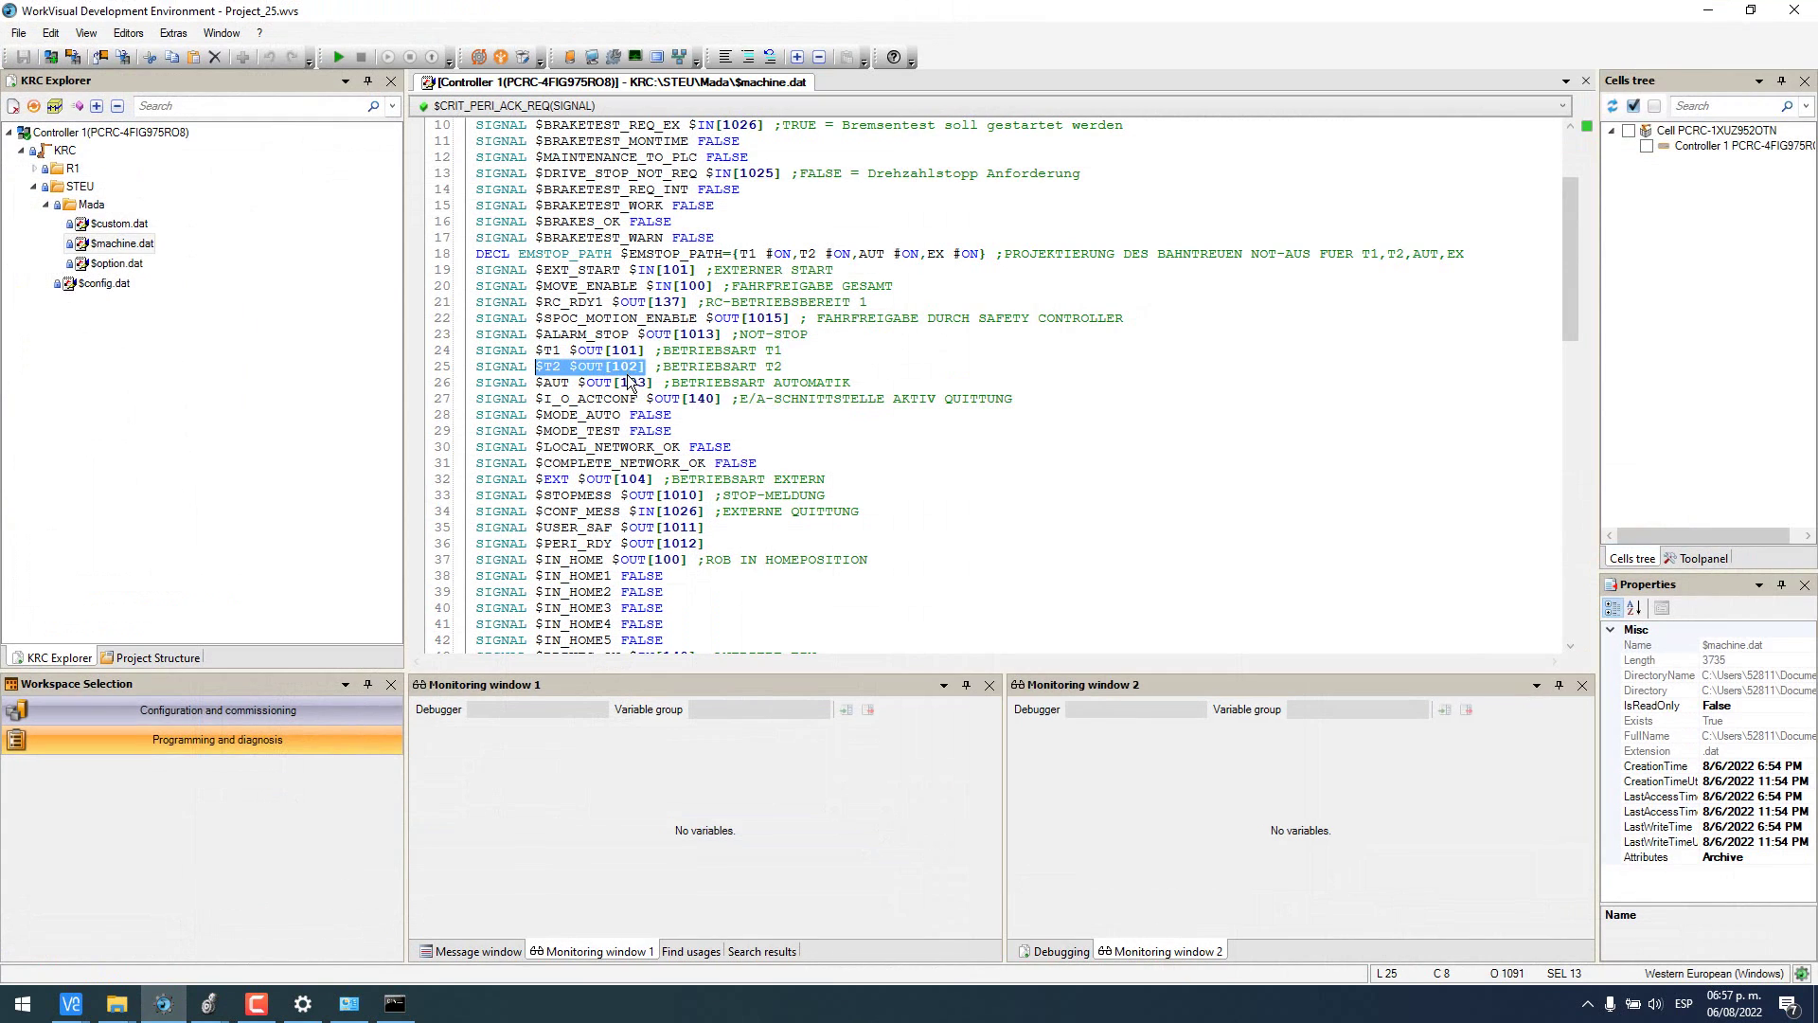
- Mark the $AUT $OUT[103] and $IN_HOME $OUT[100] lines, then bring the smartHMI pendant alongside
{"action": "left_click_drag", "start_coordinate": [647, 382], "coordinate": [541, 382]}
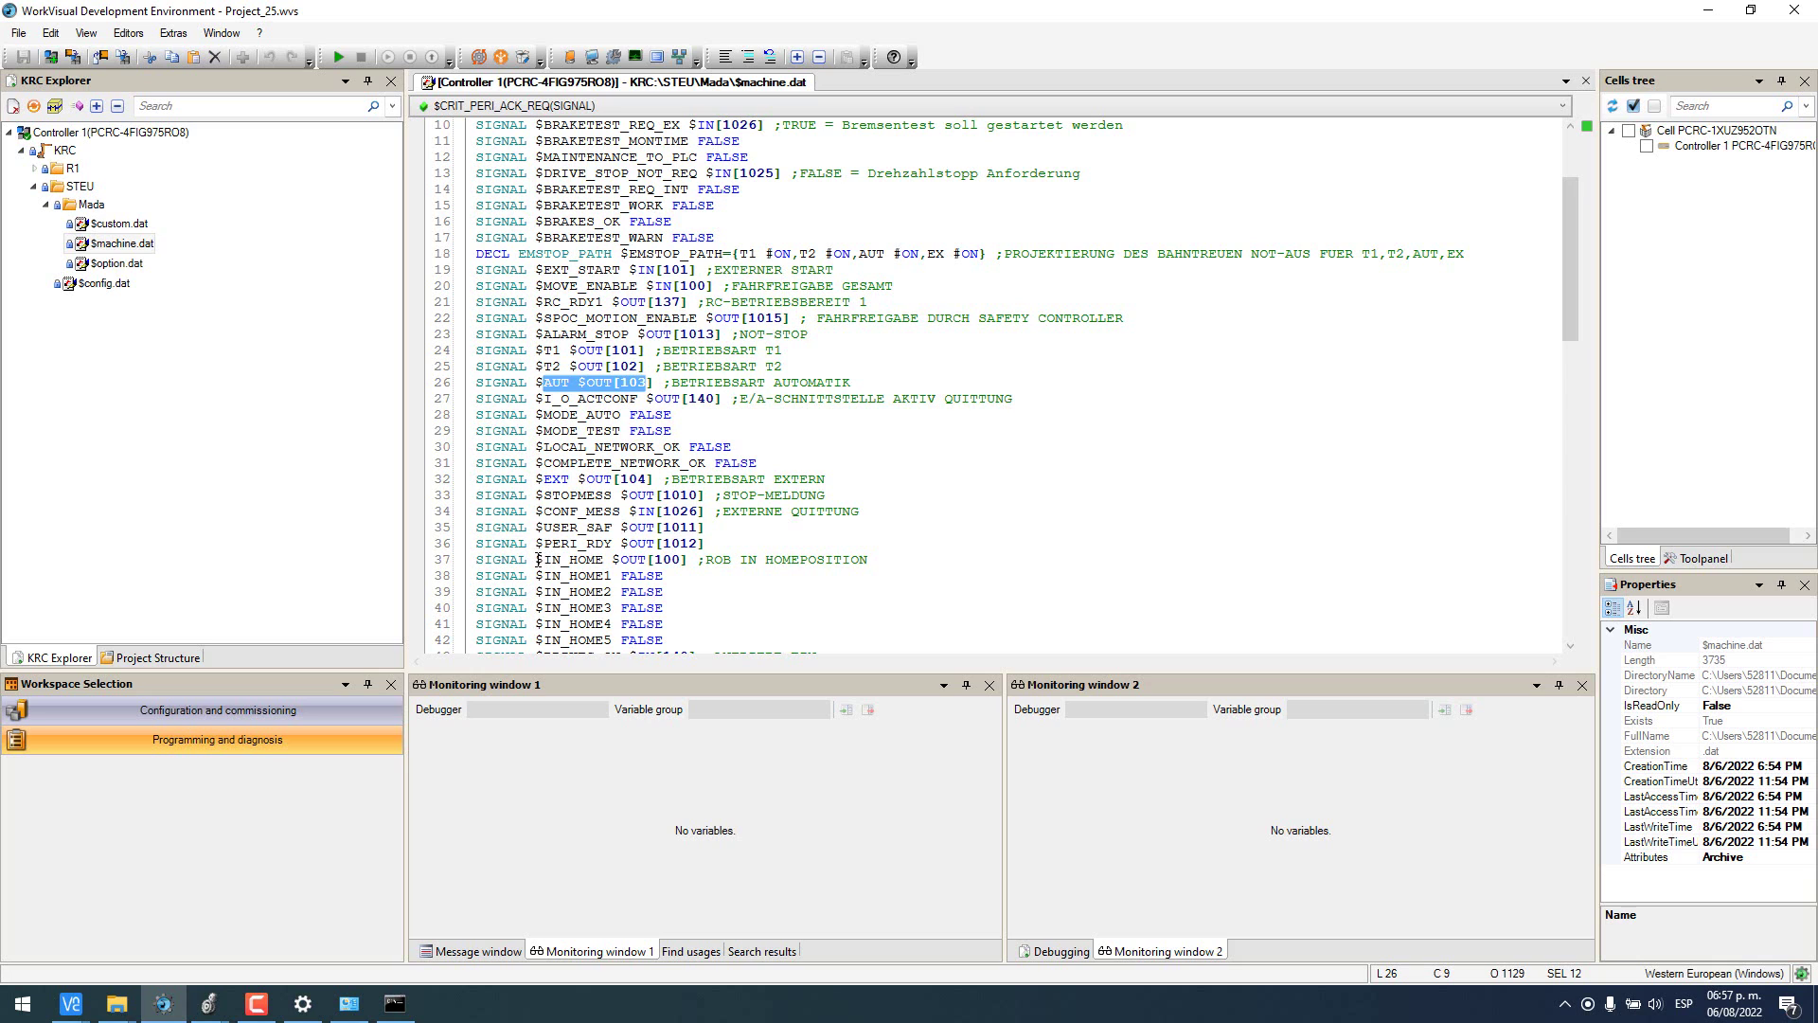
{"action": "left_click_drag", "start_coordinate": [536, 559], "coordinate": [691, 564]}
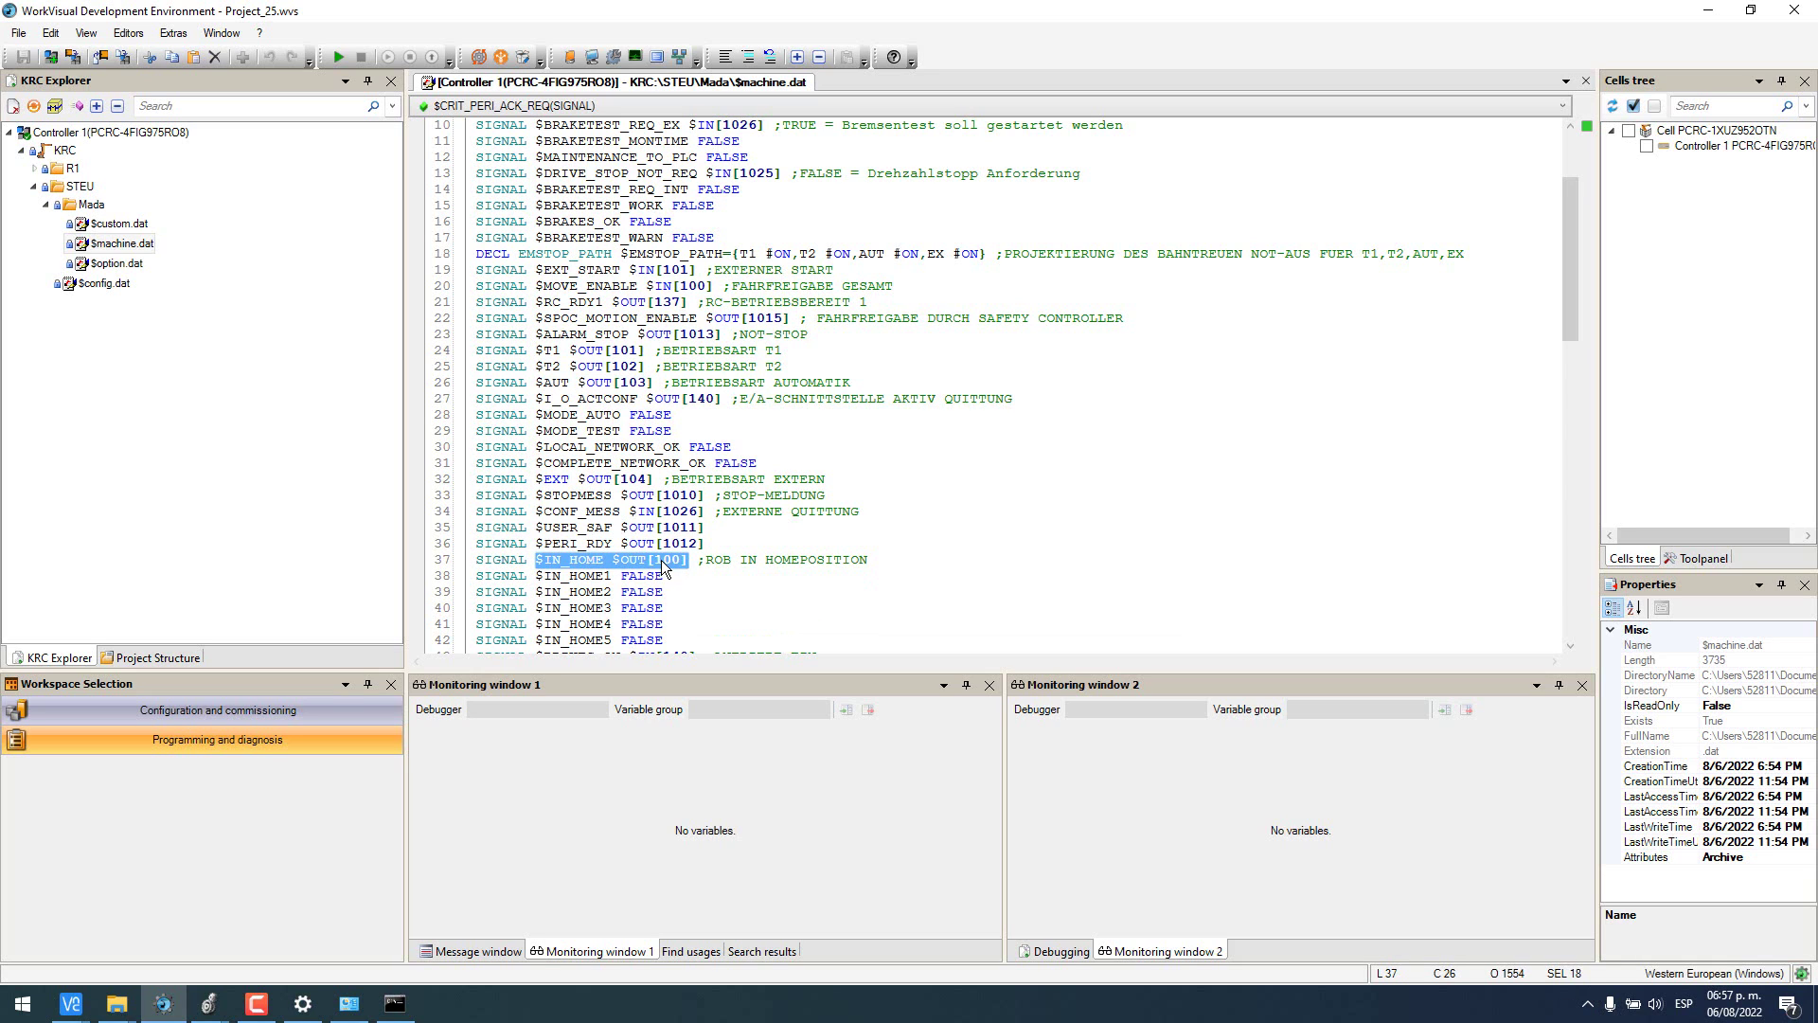
{"action": "scroll", "coordinate": [937, 557], "scroll_direction": "up", "scroll_amount": 2}
{"action": "scroll", "coordinate": [937, 557], "scroll_direction": "down", "scroll_amount": 2}
{"action": "mouse_move", "coordinate": [71, 1004]}
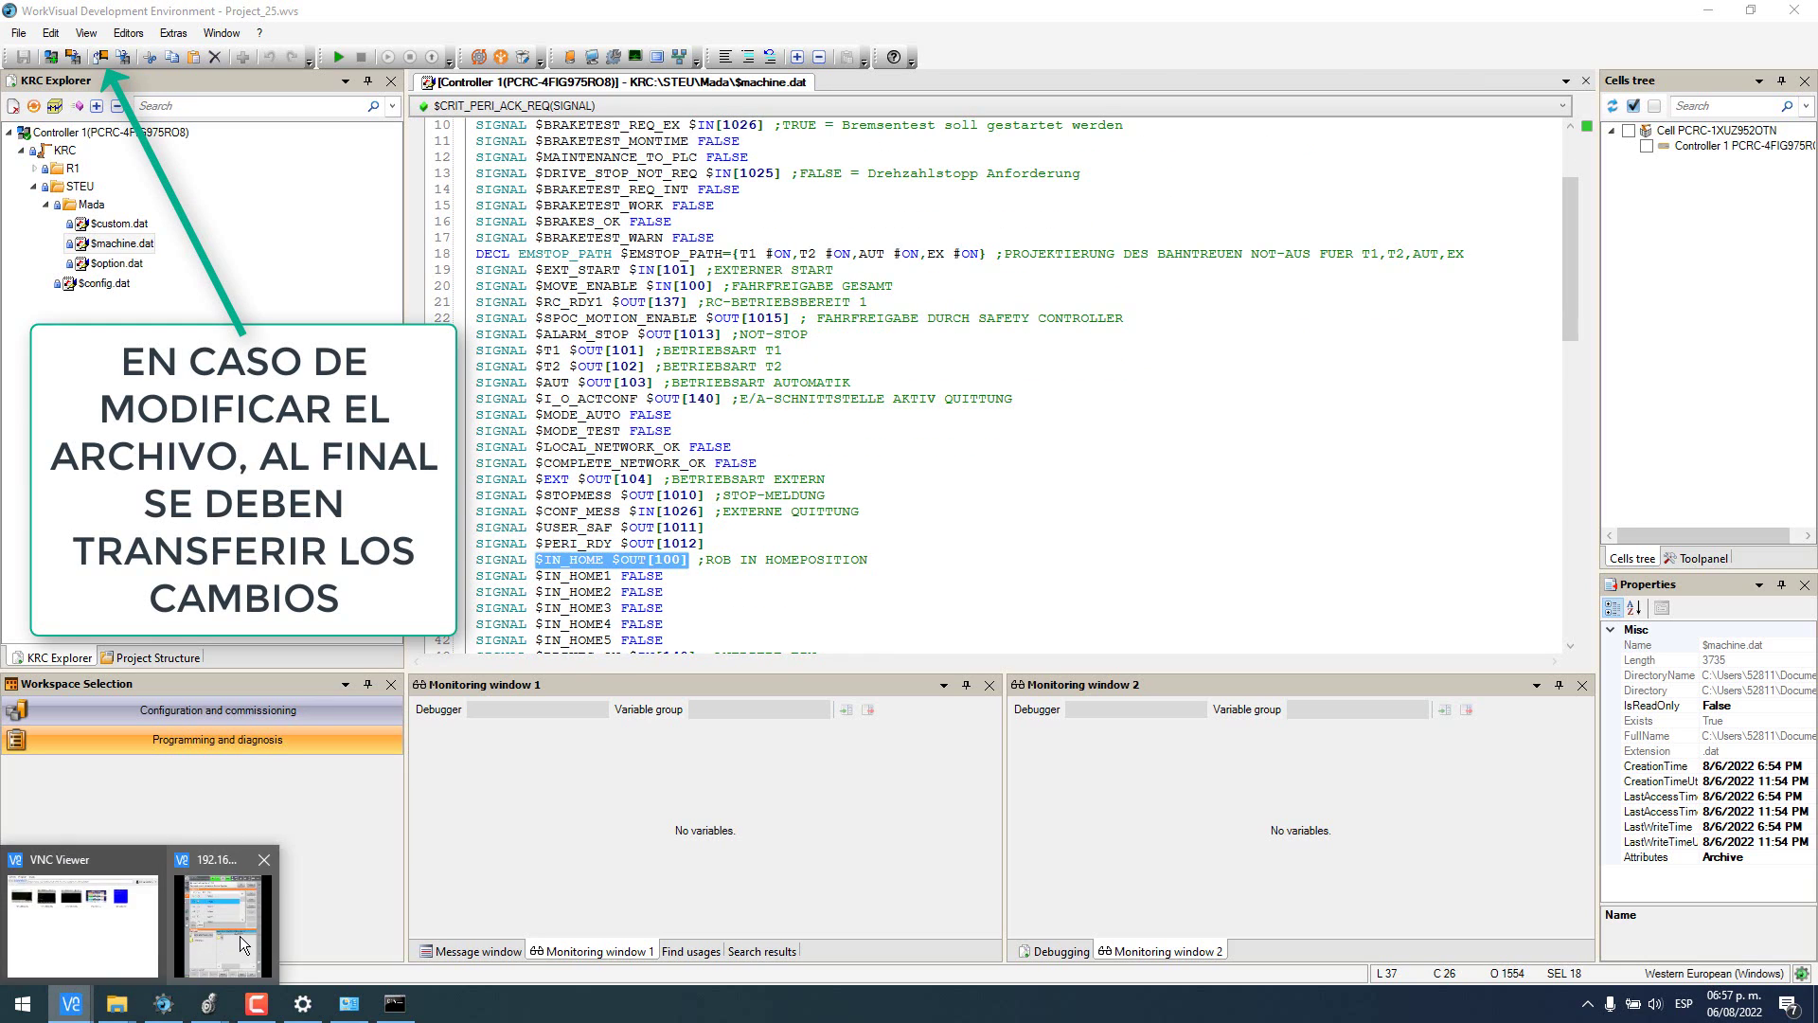
{"action": "left_click", "coordinate": [349, 933]}
- Close the Digital I/O display on the smartHMI
{"action": "mouse_move", "coordinate": [208, 1004]}
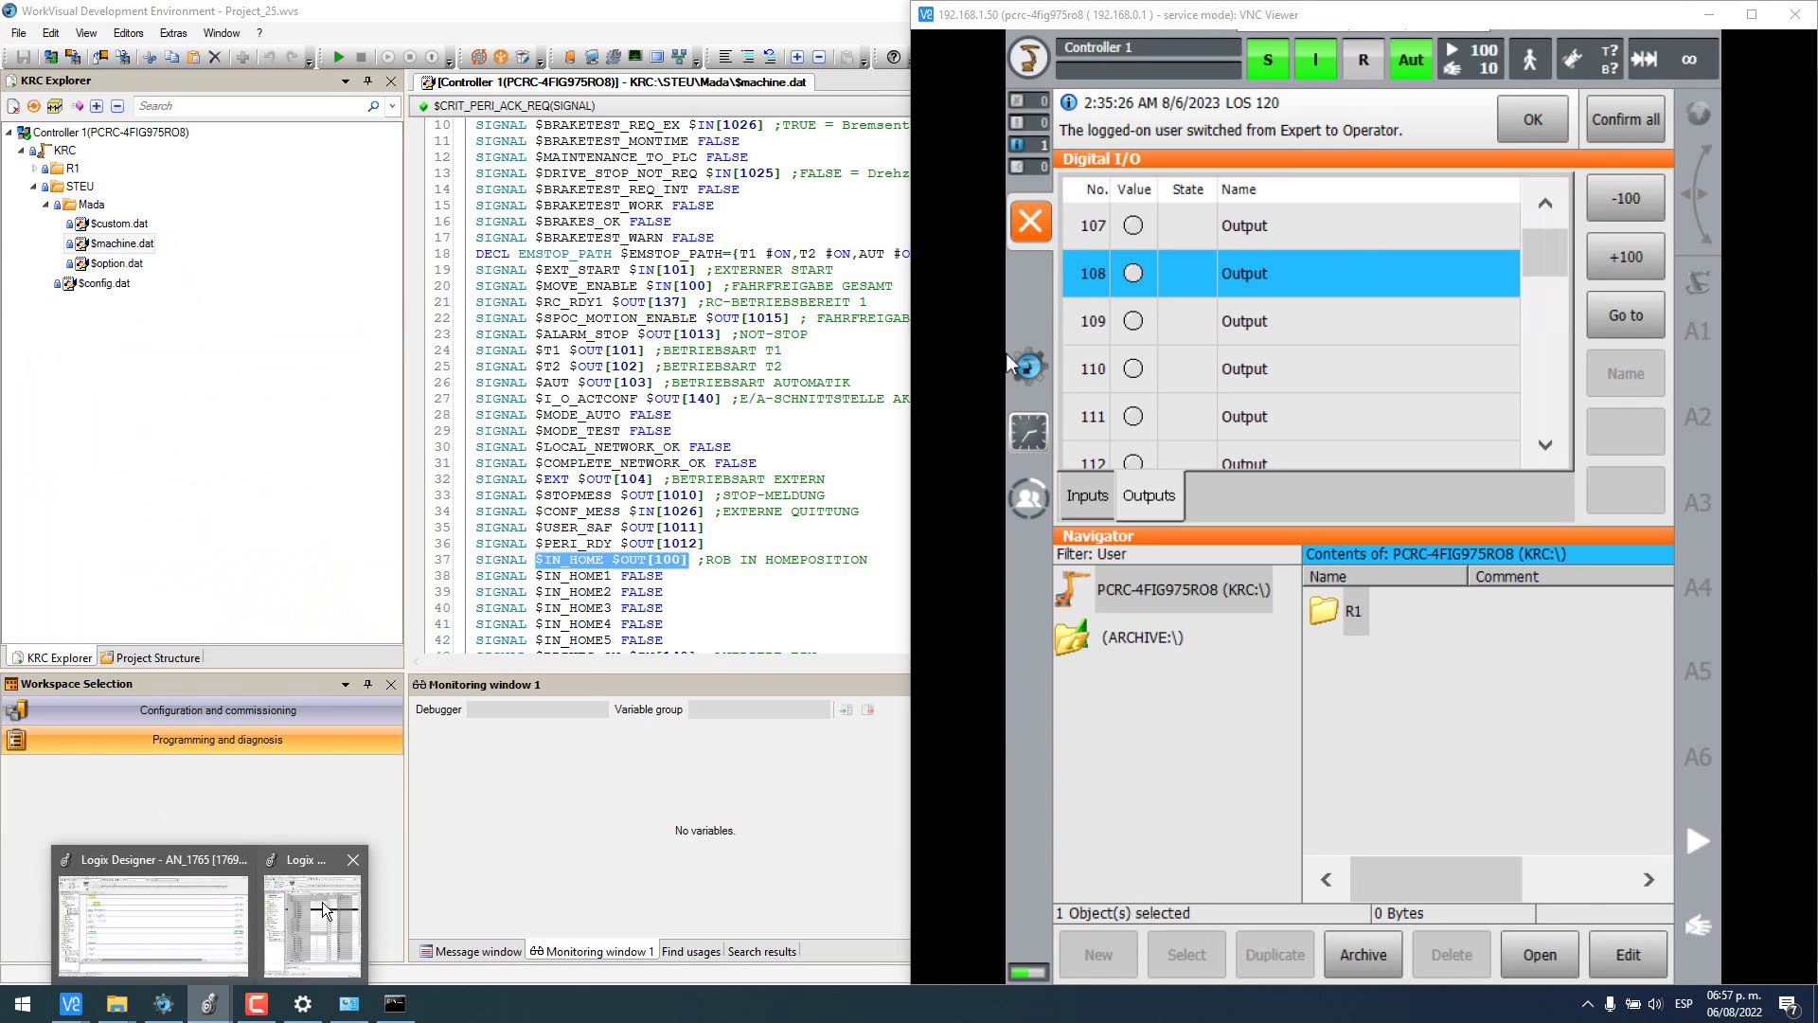
{"action": "mouse_move", "coordinate": [307, 909]}
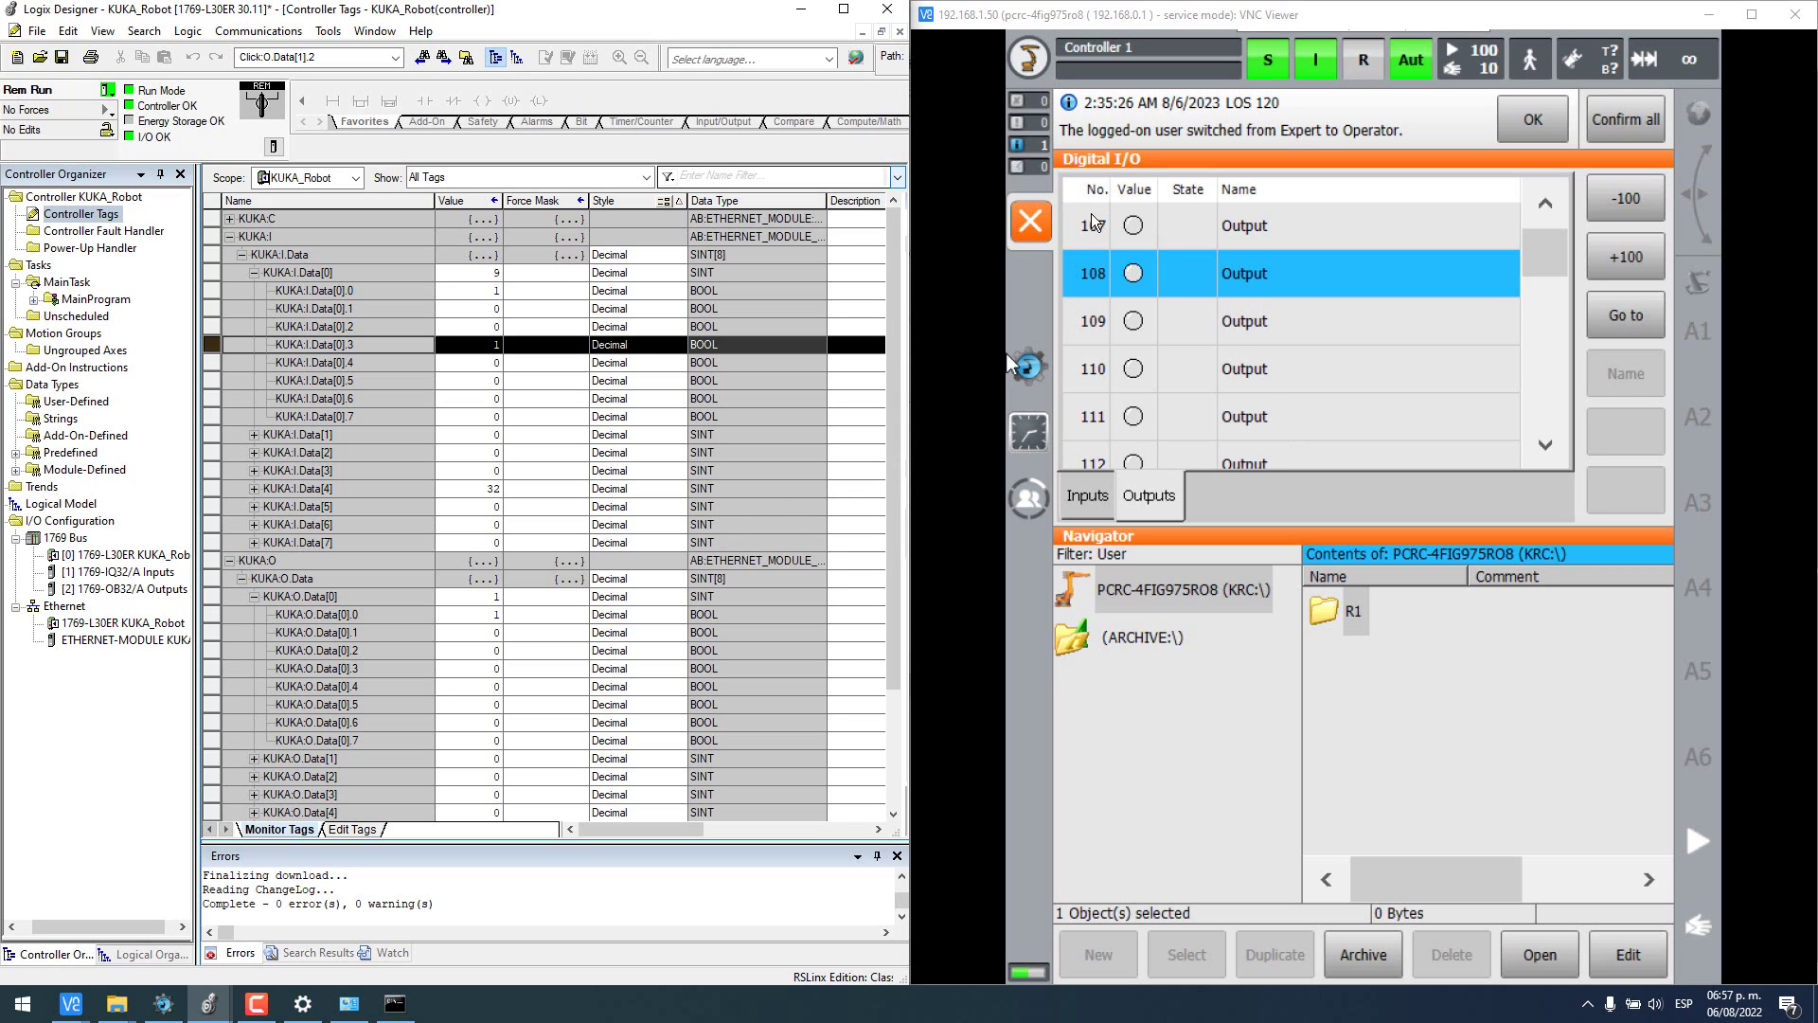
{"action": "left_click", "coordinate": [1031, 219]}
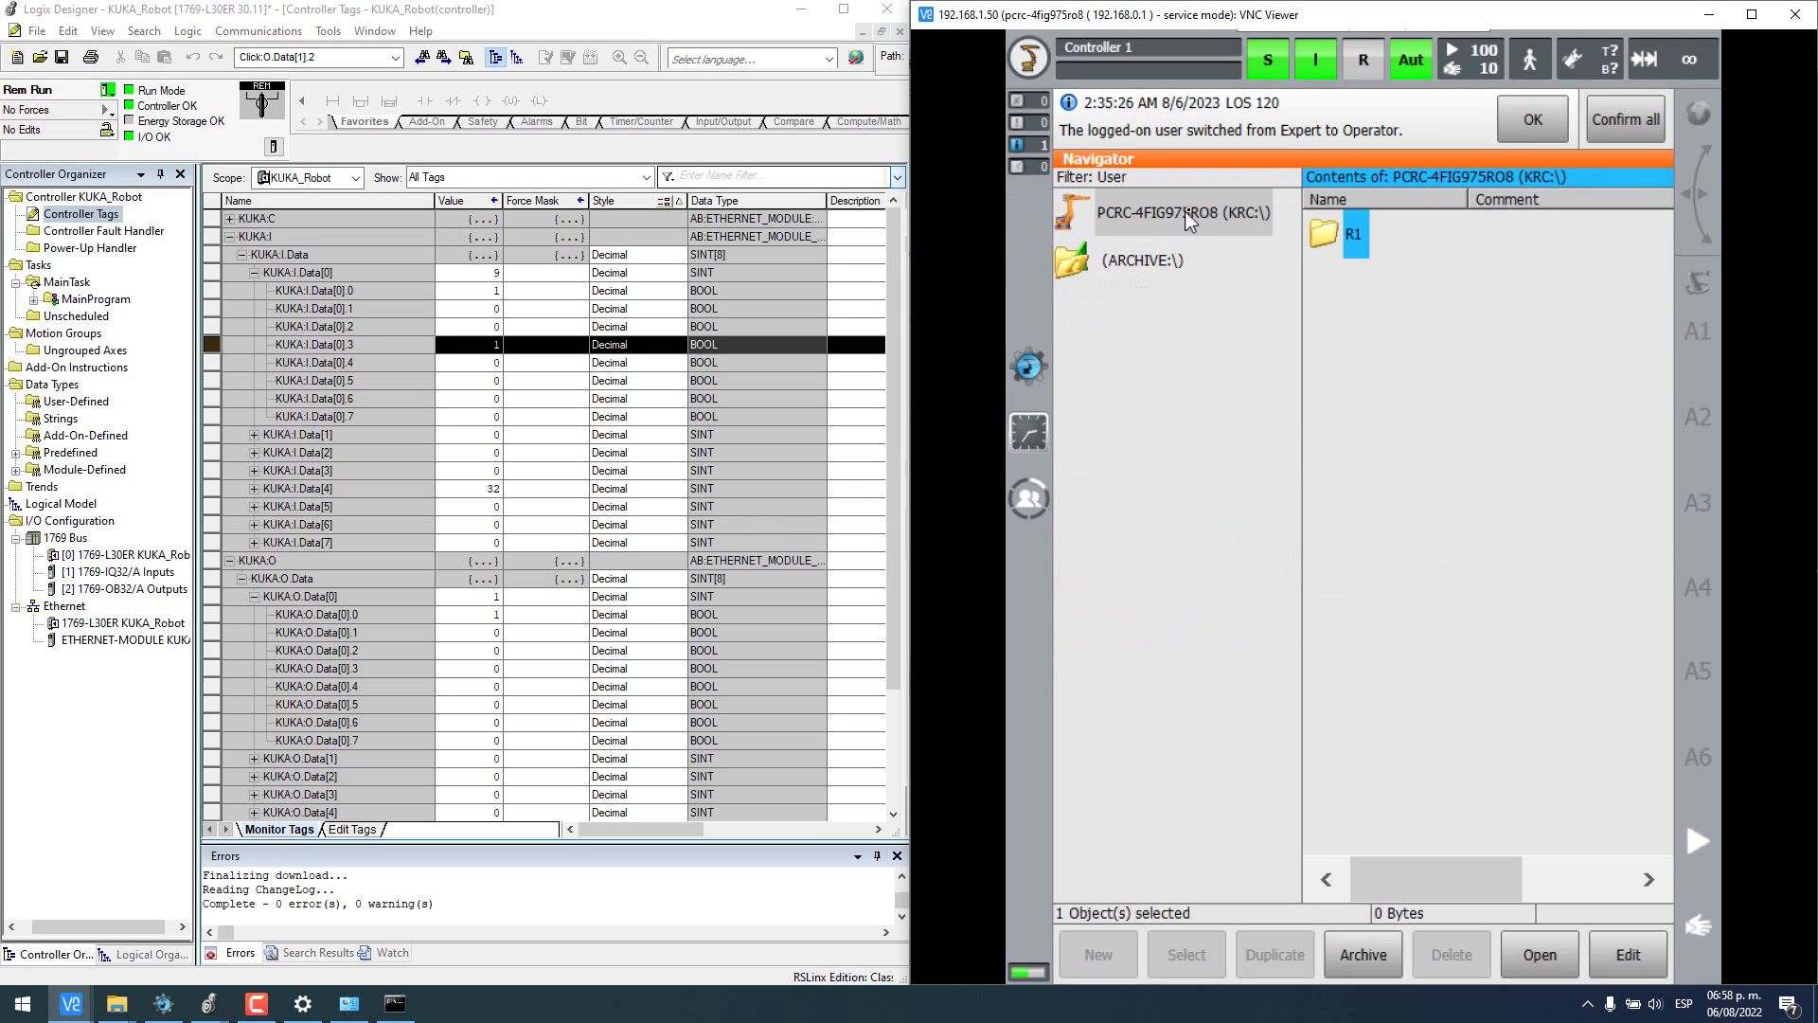
- Open KRC:\R1\CELL.SRC from the Navigator and scroll through its SWITCH PGNO loop
{"action": "left_click", "coordinate": [1169, 213]}
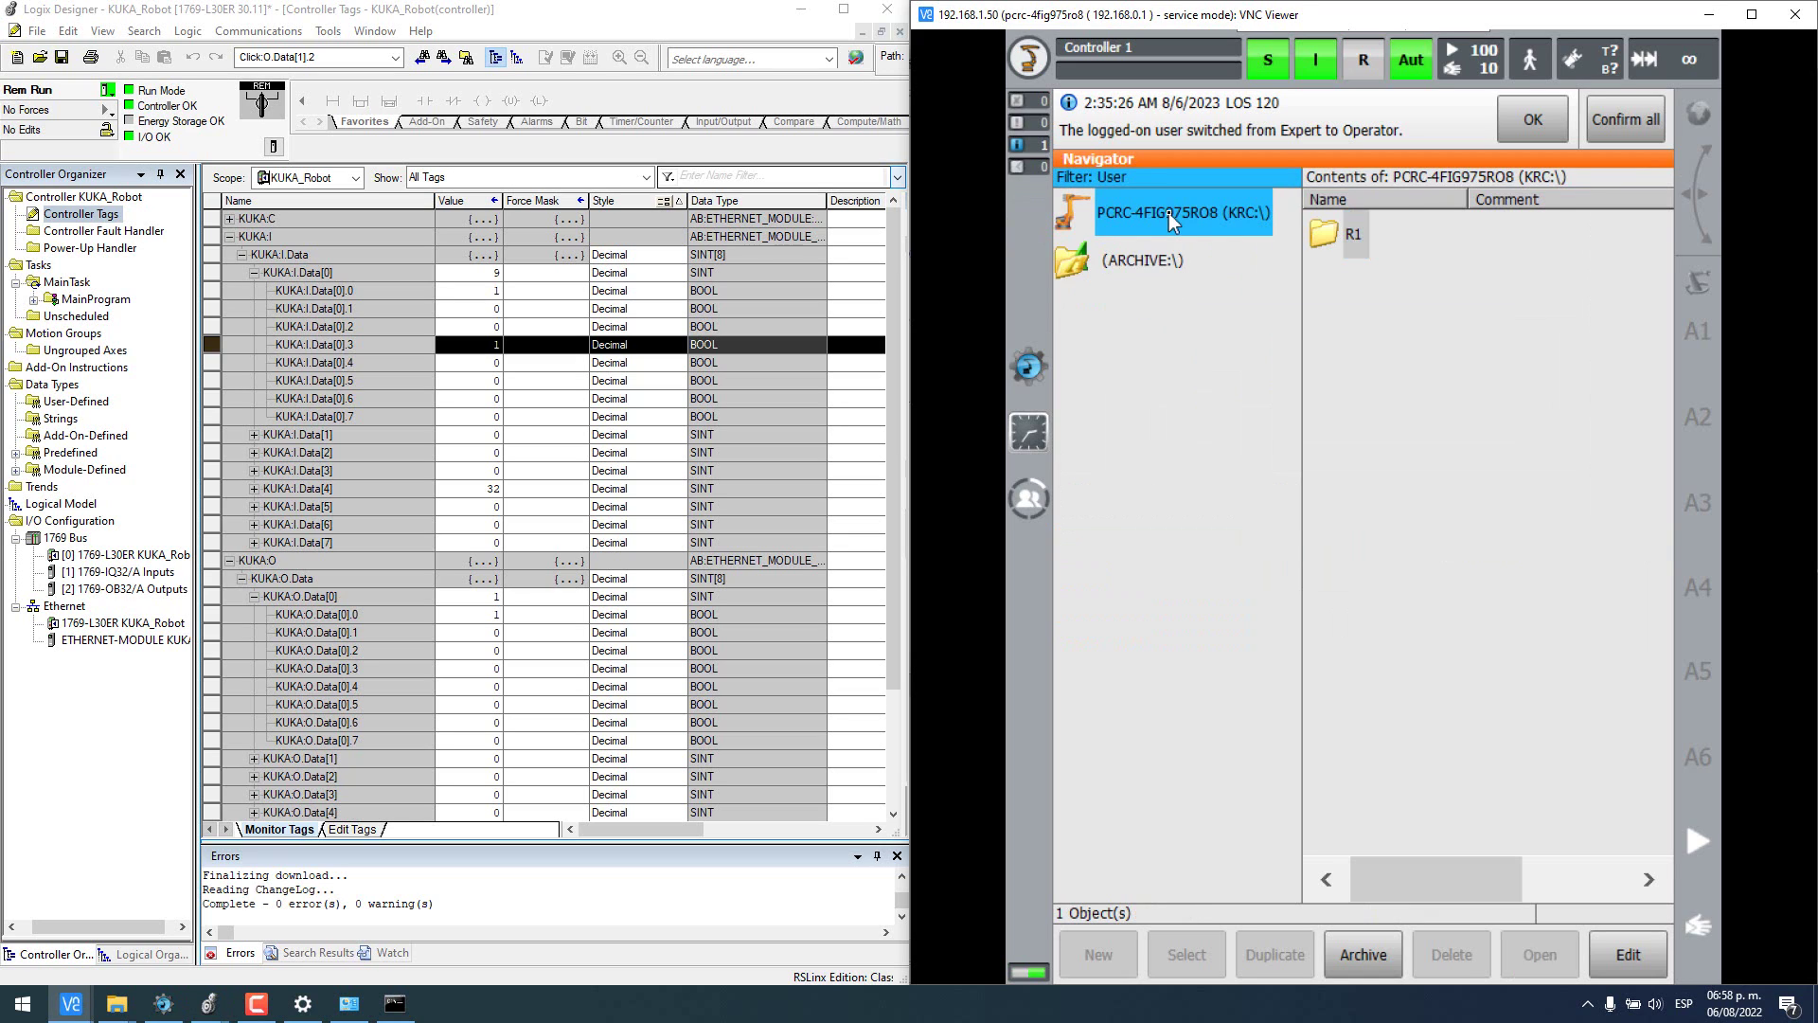
{"action": "left_click", "coordinate": [1168, 213]}
{"action": "left_click", "coordinate": [1141, 261]}
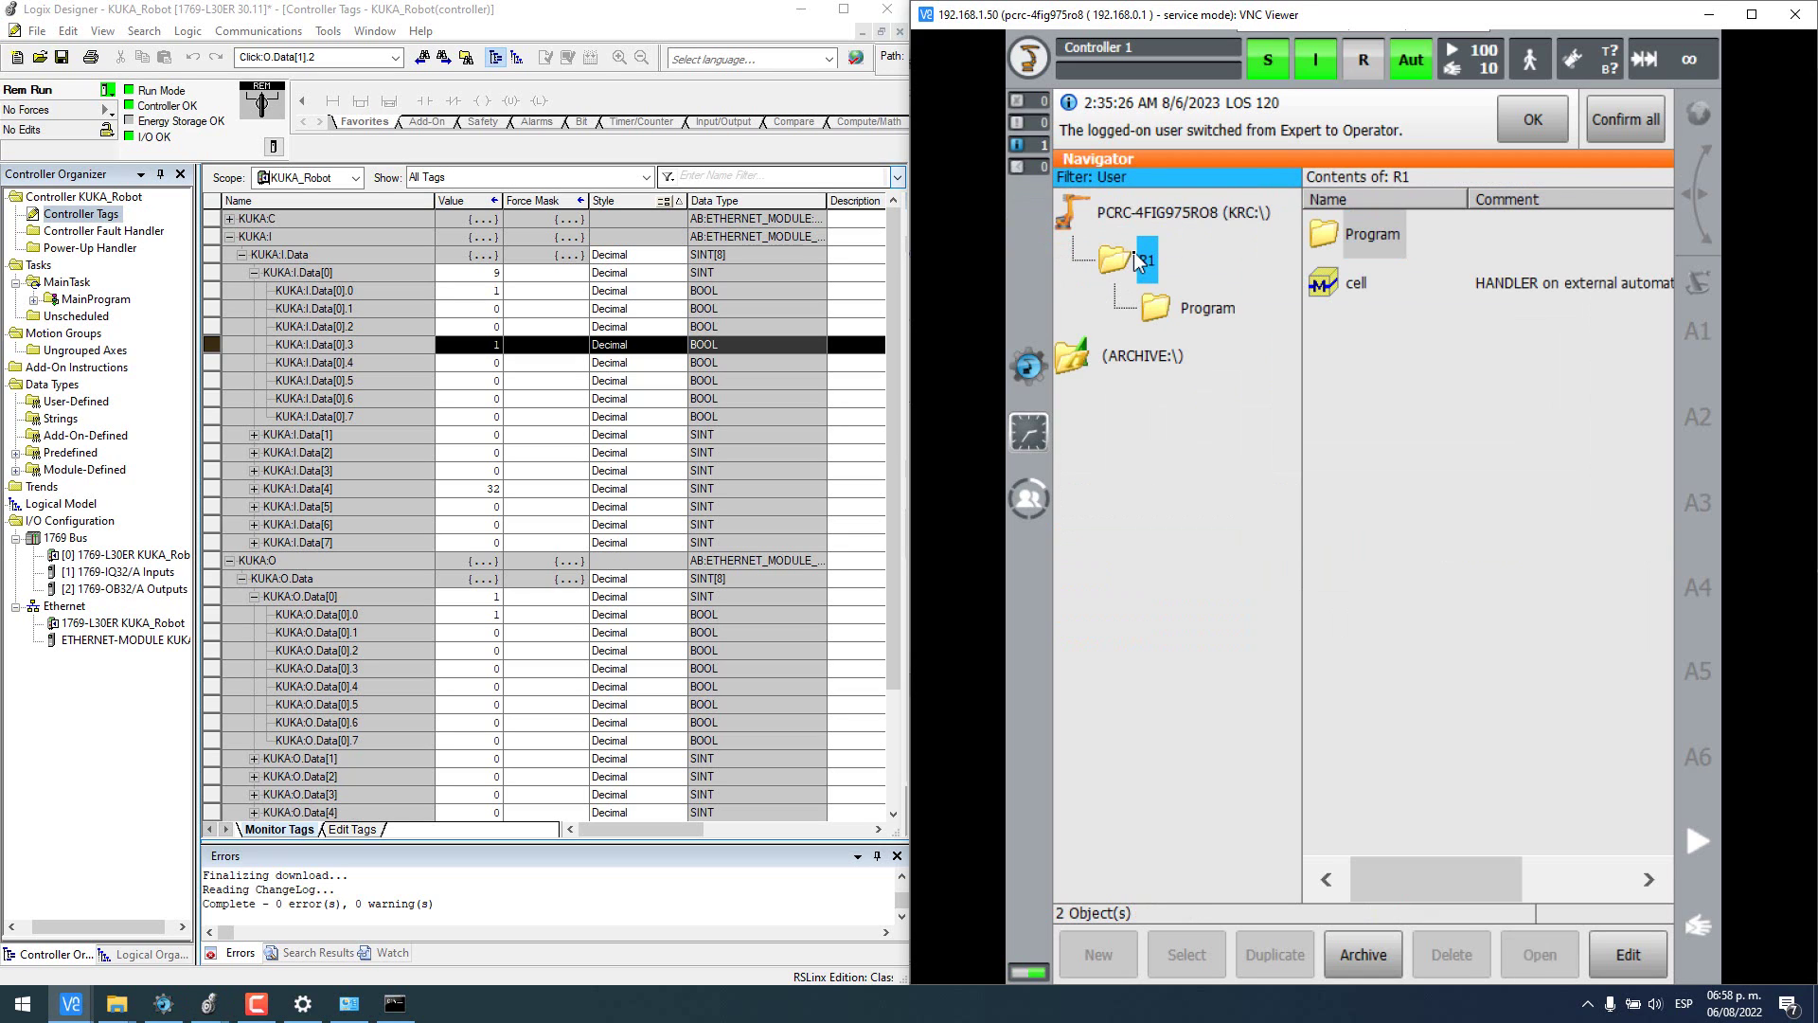
{"action": "left_click", "coordinate": [1356, 283]}
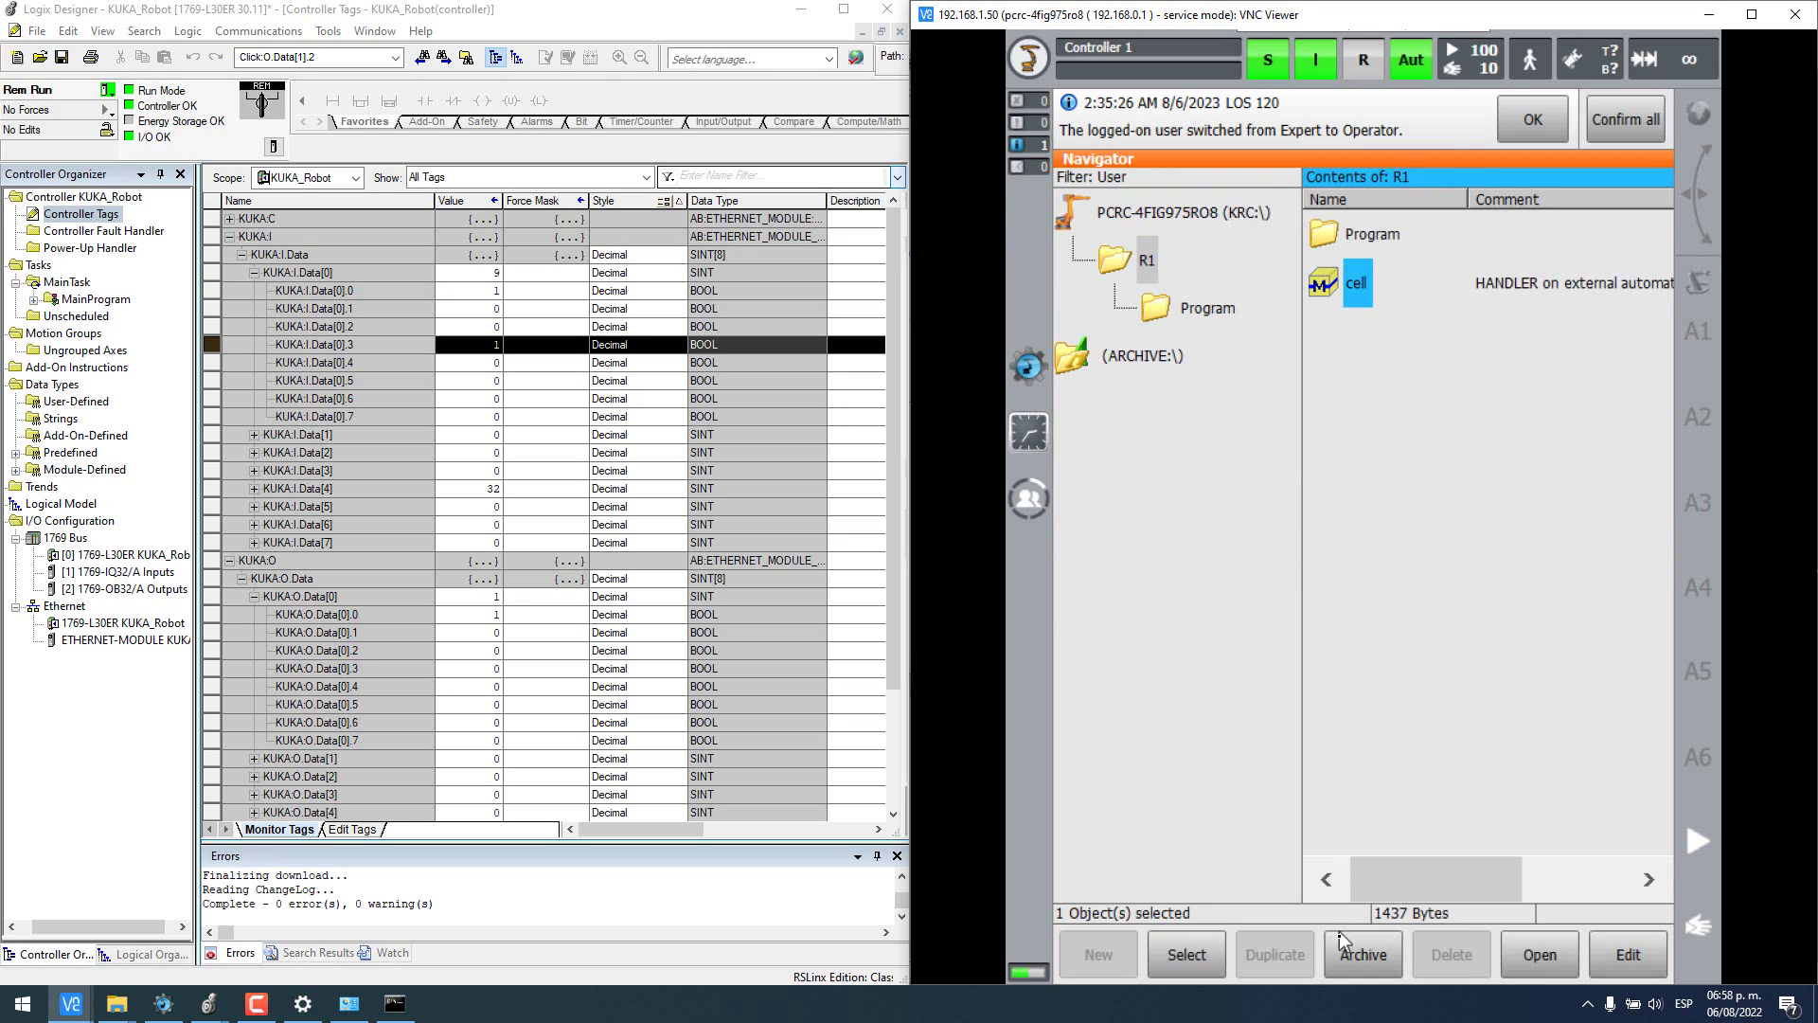
{"action": "left_click", "coordinate": [1536, 955]}
{"action": "scroll", "coordinate": [1383, 576], "scroll_direction": "down", "scroll_amount": 5}
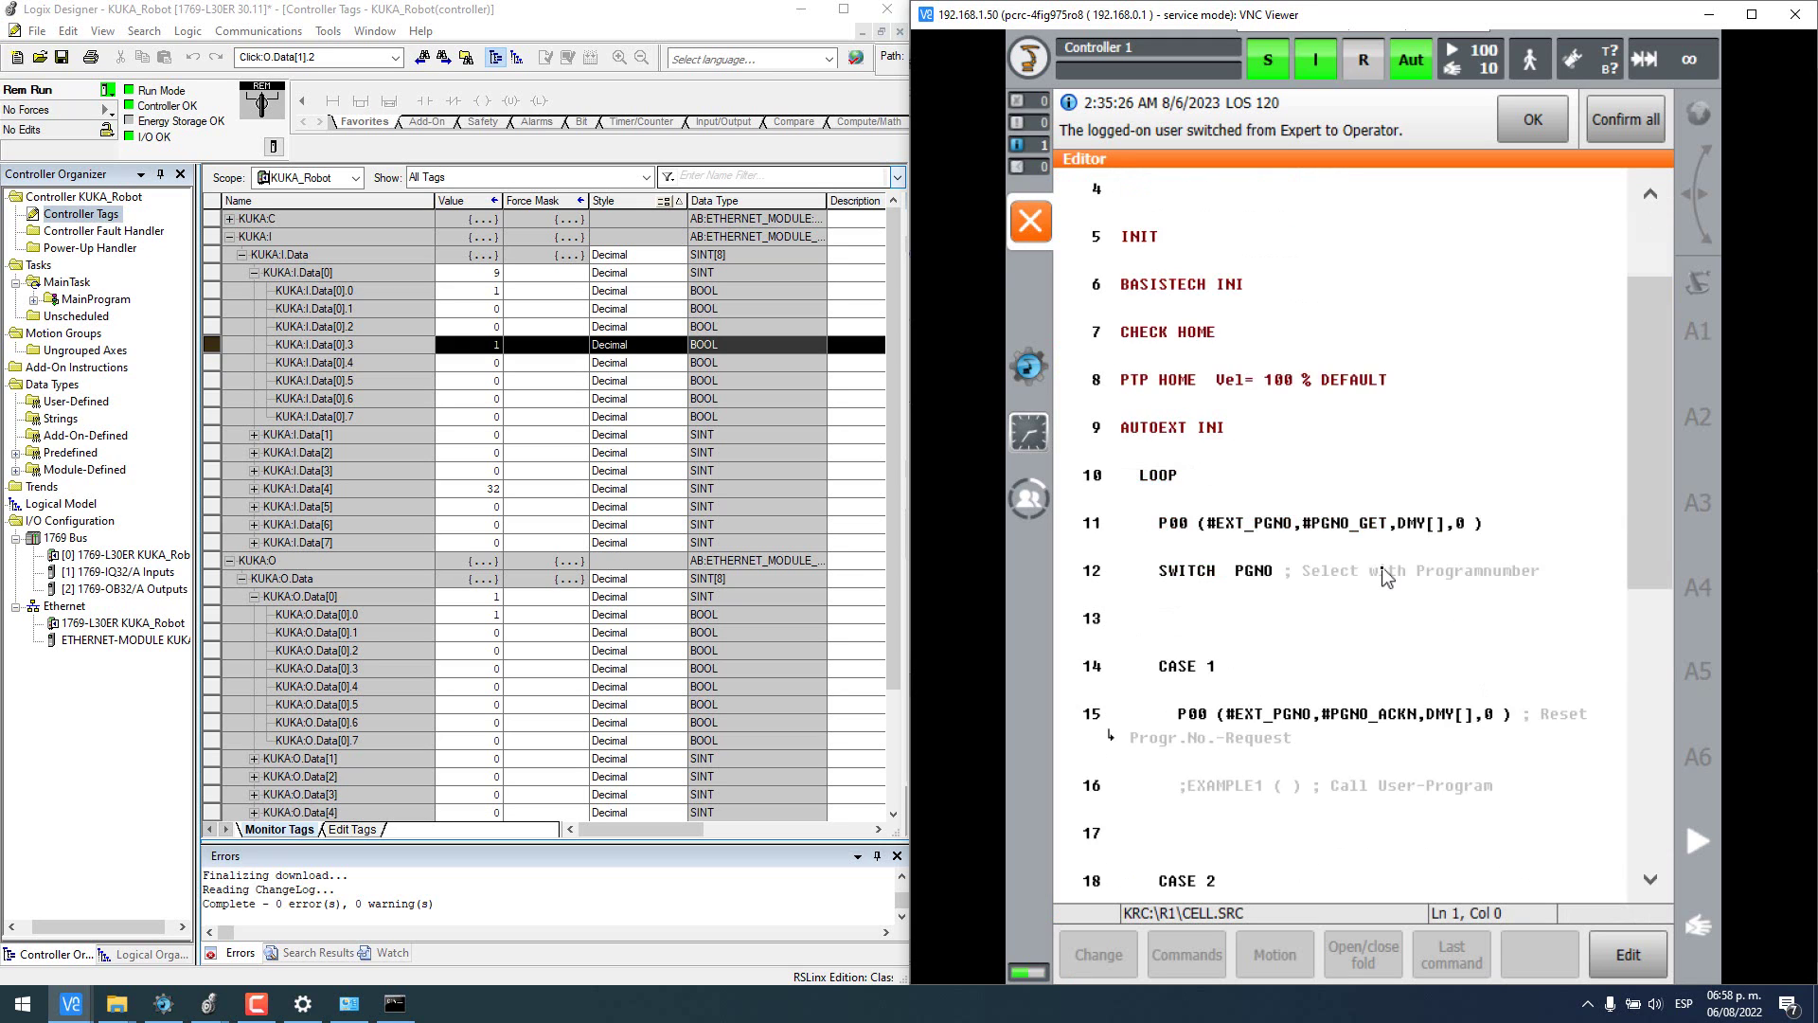
{"action": "scroll", "coordinate": [1385, 575], "scroll_direction": "up", "scroll_amount": 5}
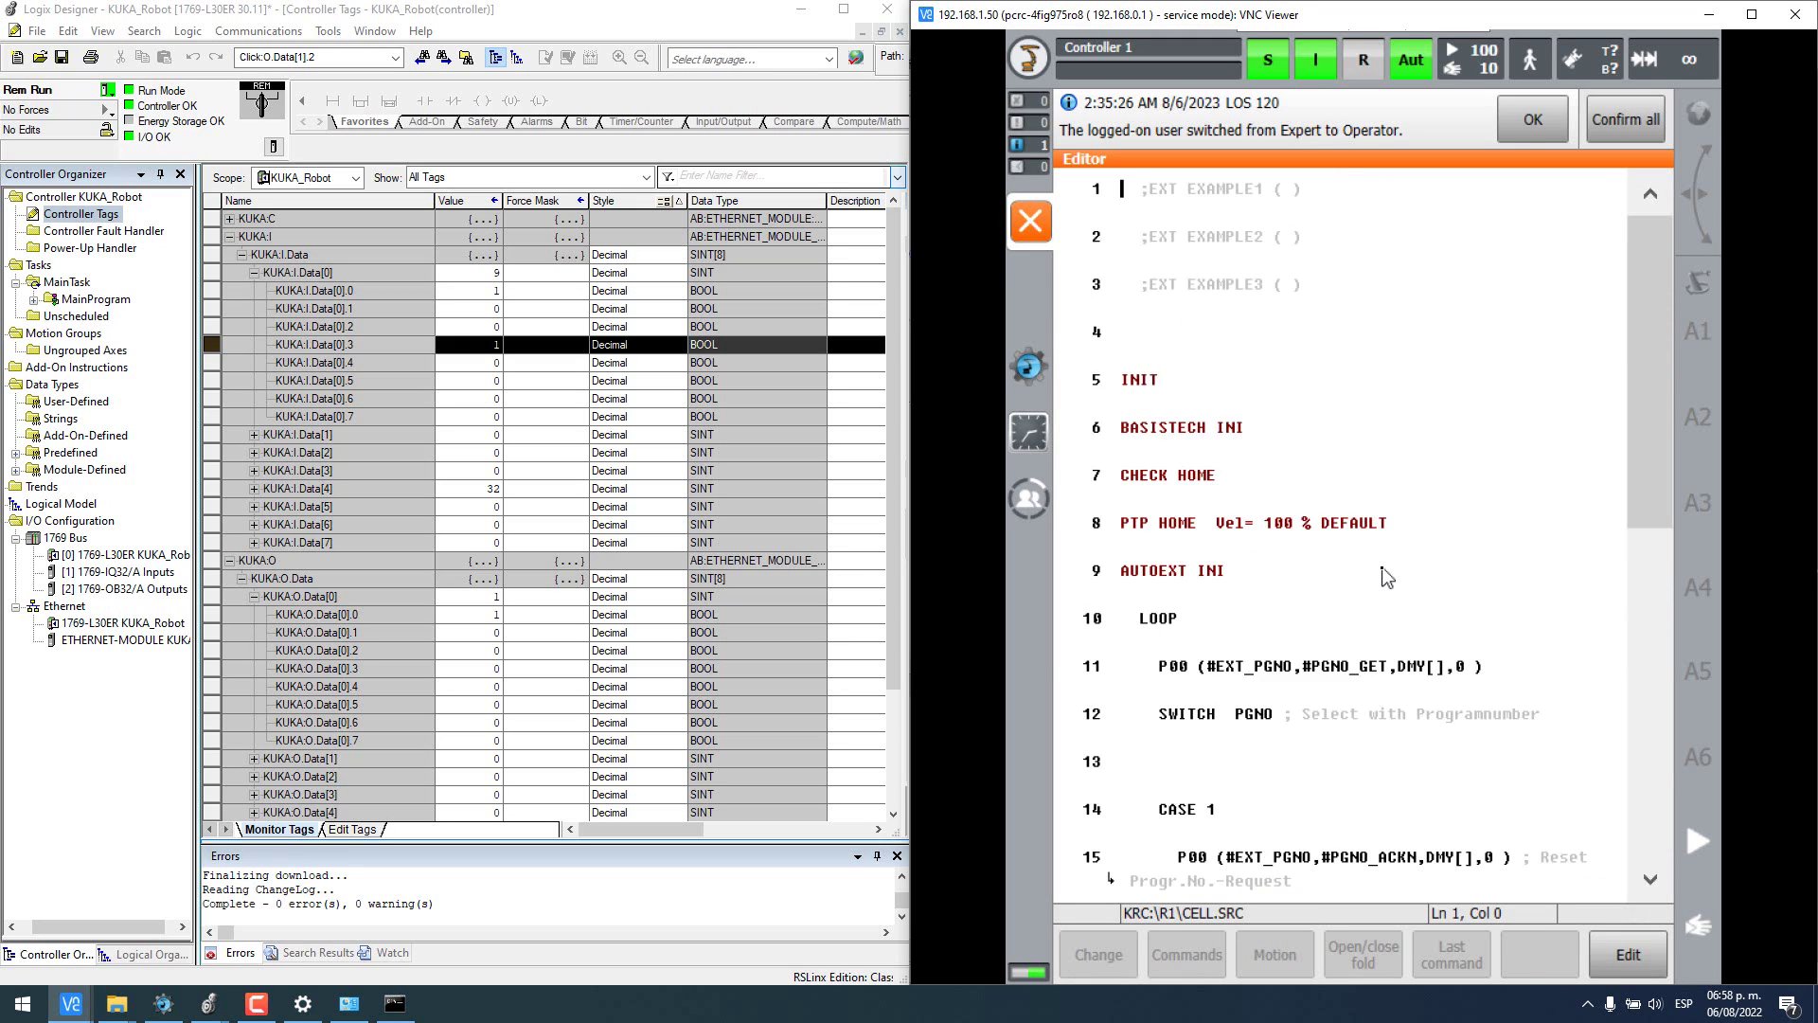
{"action": "scroll", "coordinate": [1385, 575], "scroll_direction": "down", "scroll_amount": 10}
{"action": "scroll", "coordinate": [1385, 575], "scroll_direction": "up", "scroll_amount": 10}
{"action": "scroll", "coordinate": [1385, 576], "scroll_direction": "down", "scroll_amount": 10}
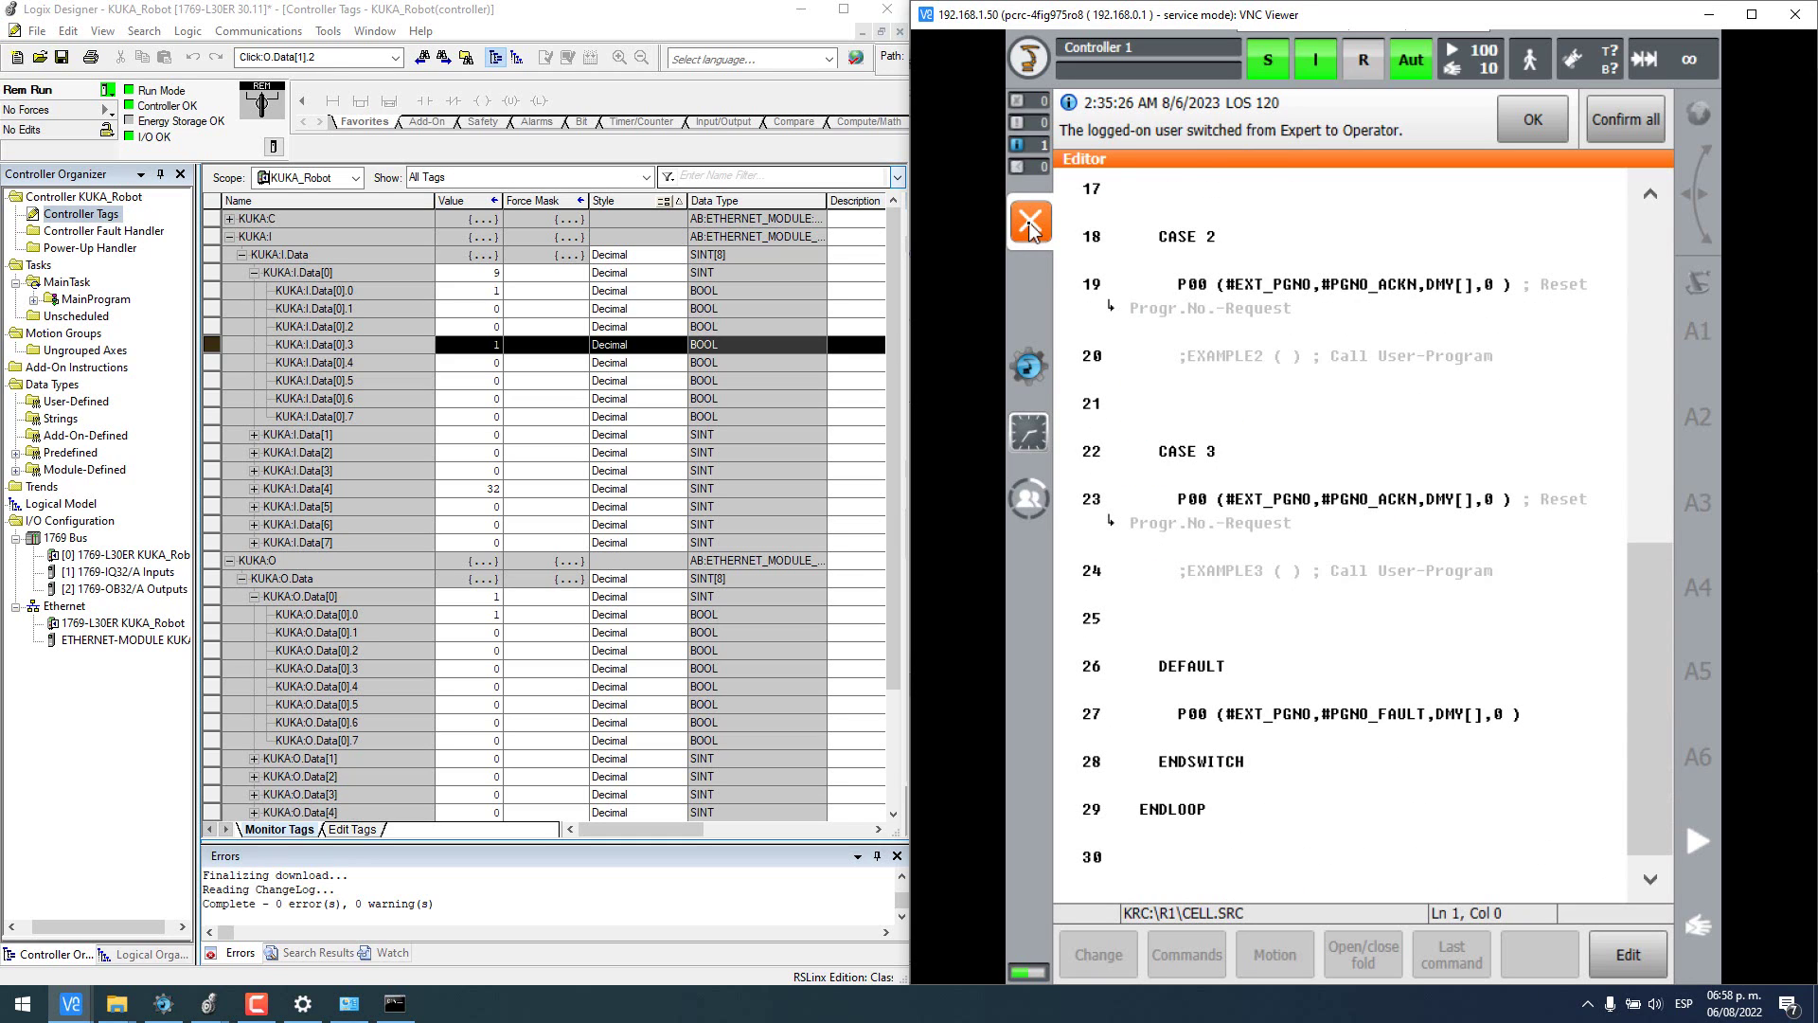